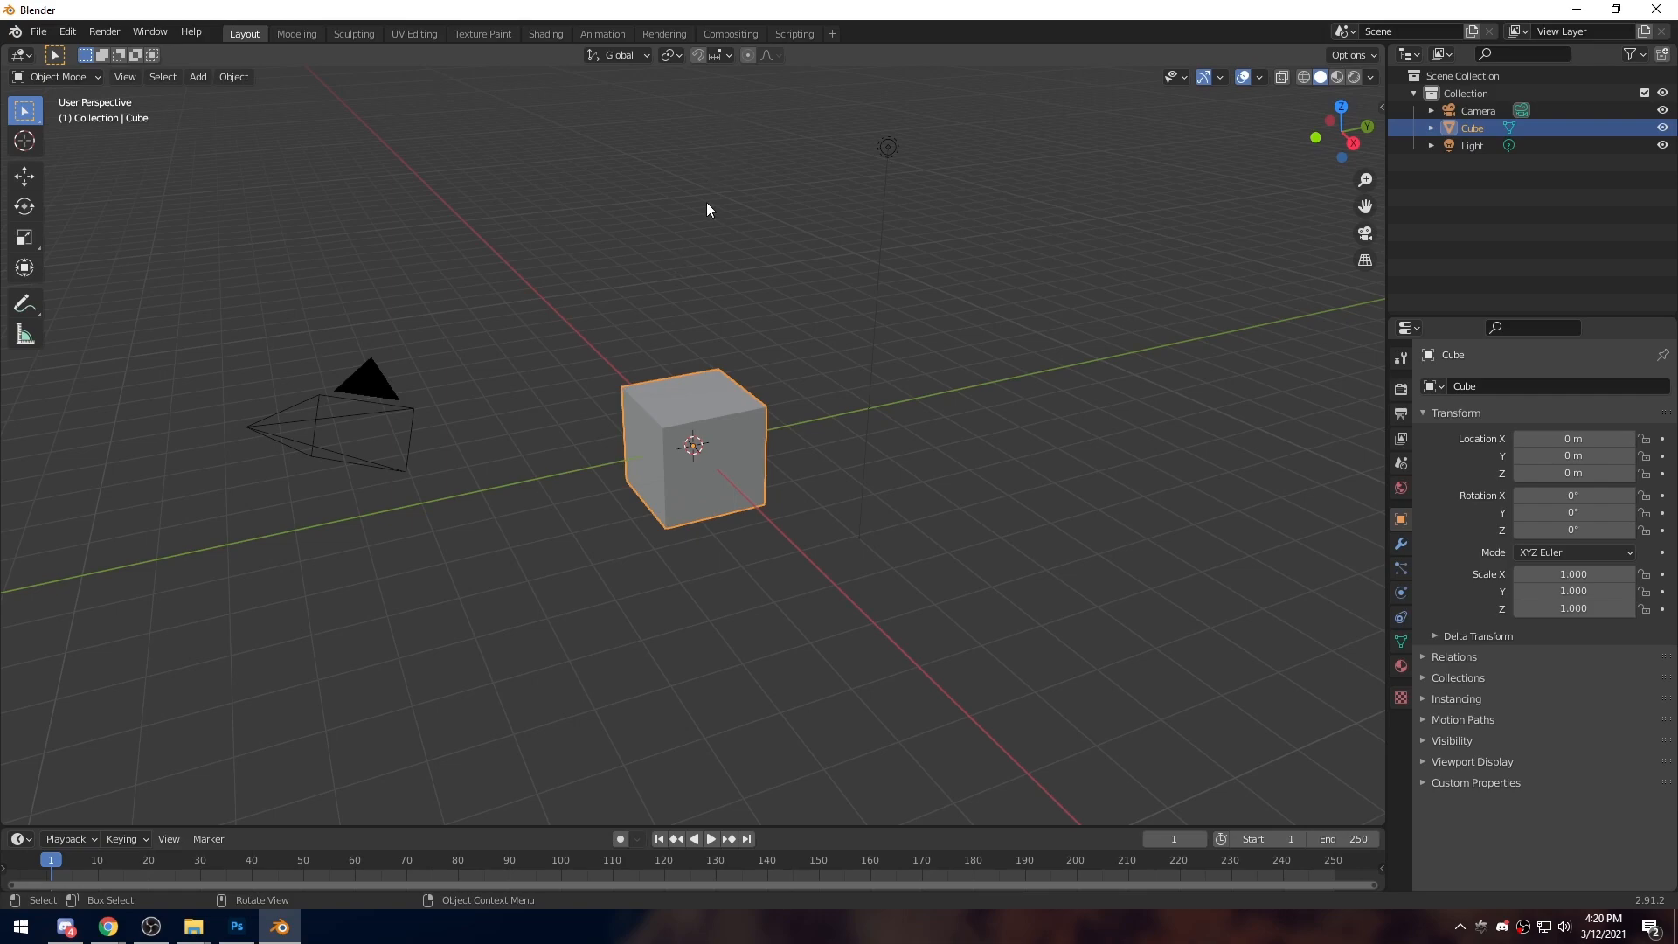
Delete the default cube and the light from the scene
left_click_drag(690, 86, 969, 560, "shift")
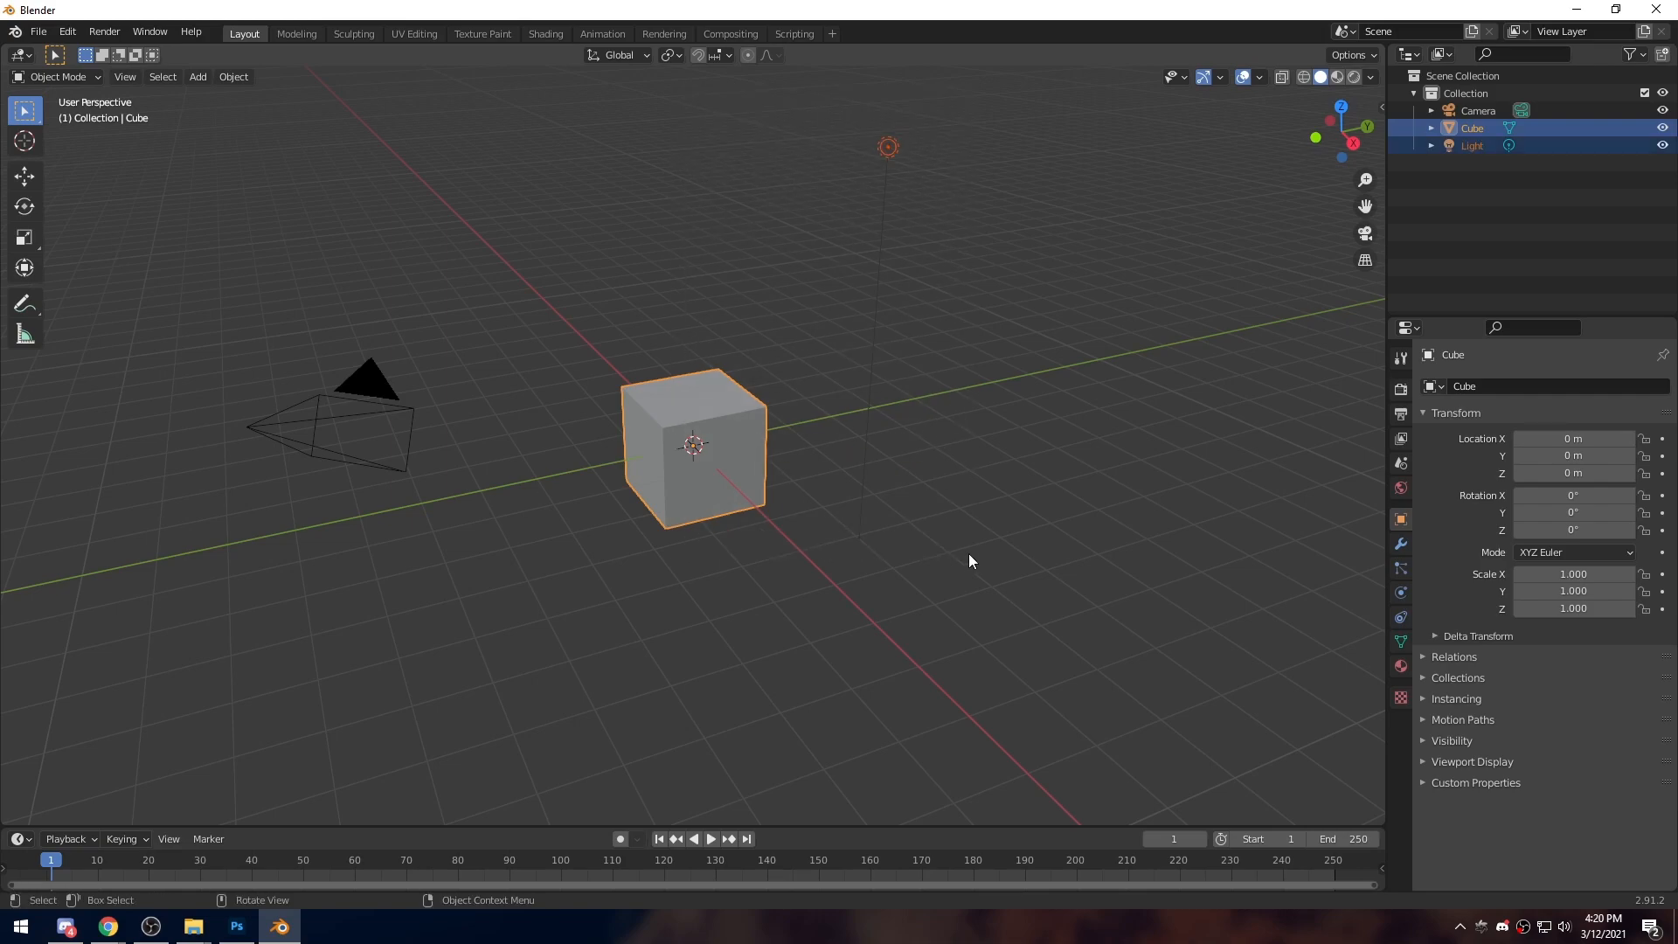
key("Delete")
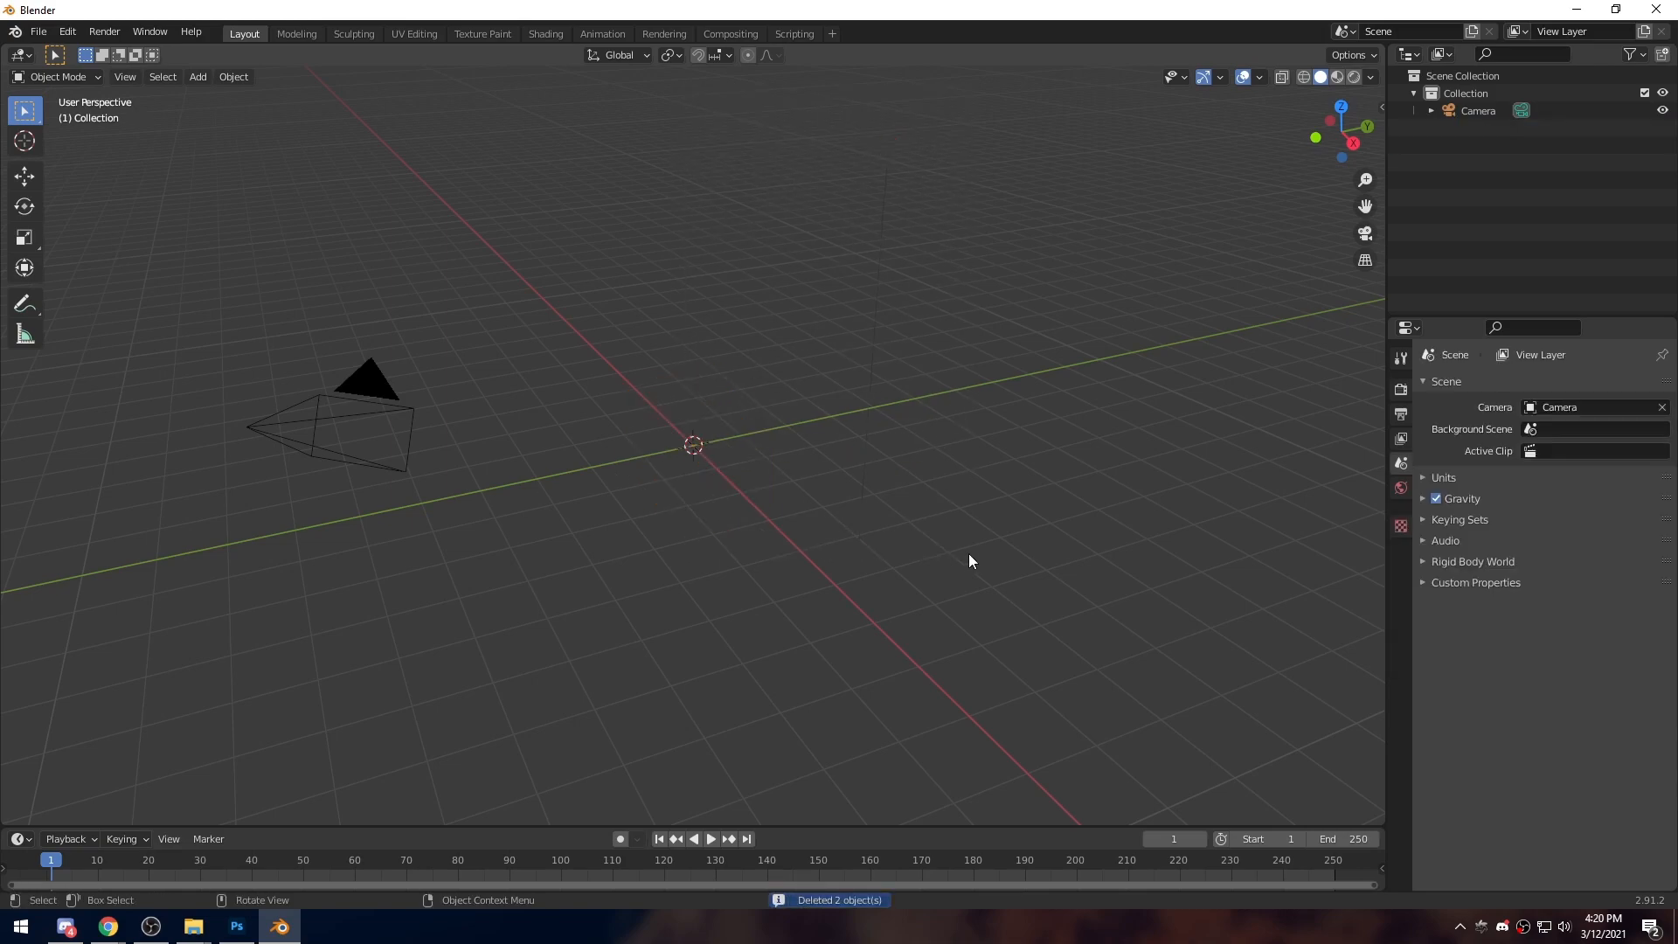
Import the OBJ model diamond.obj from the recent pt18 folder with the default import settings
left_click(44, 34)
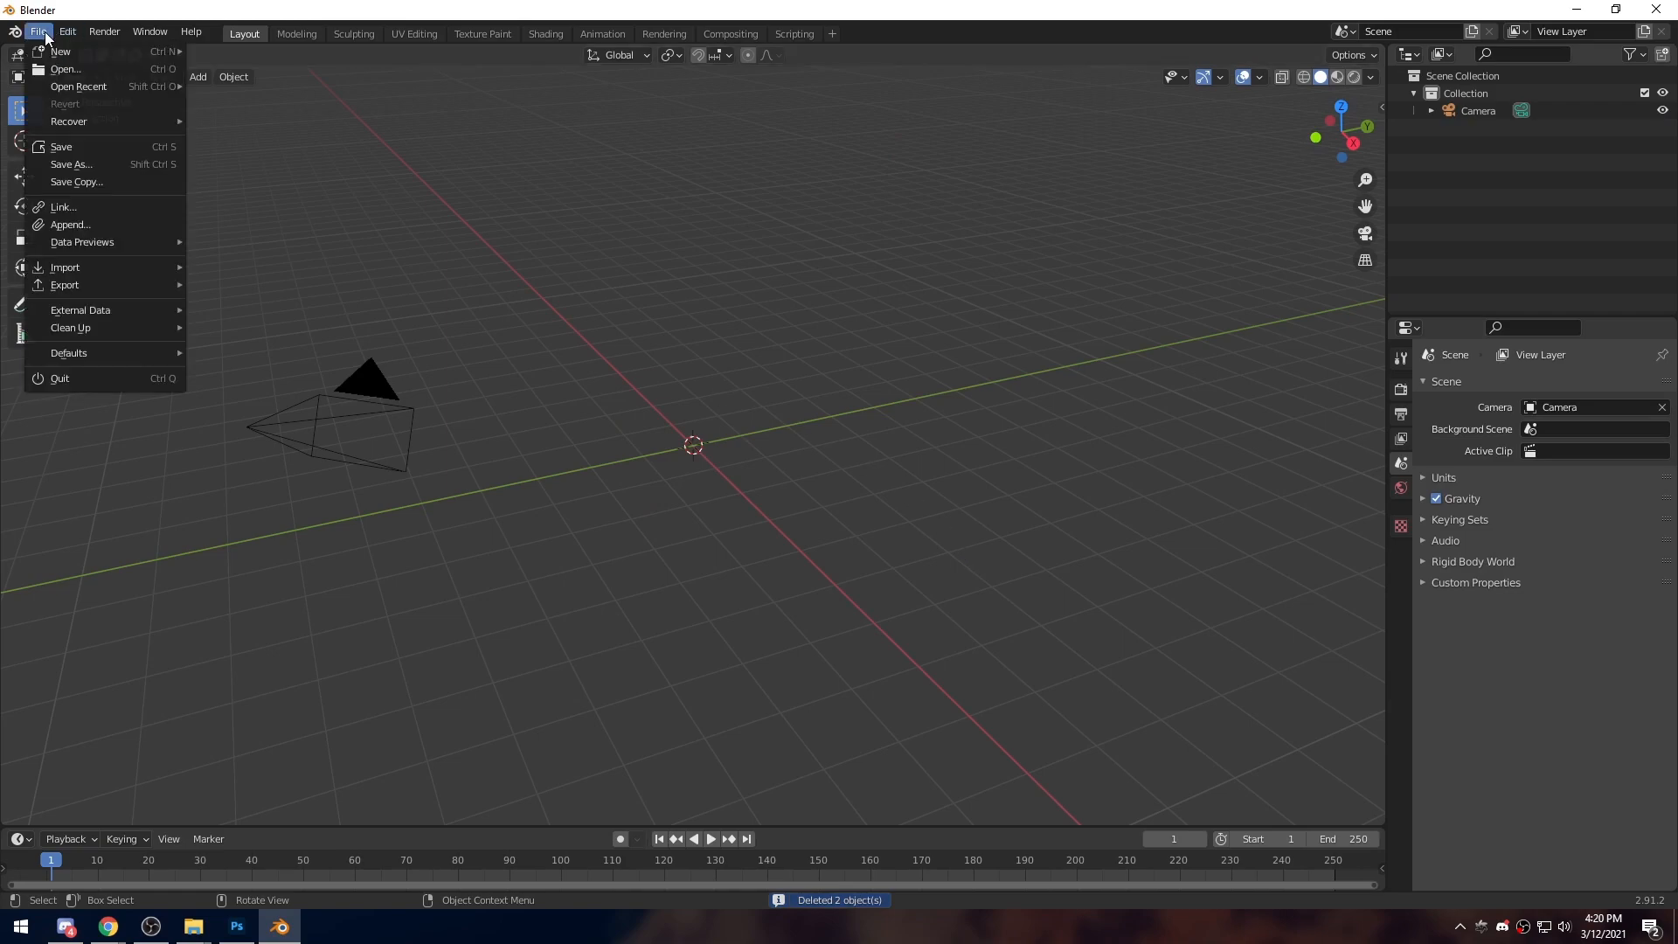
mouse_move(60, 51)
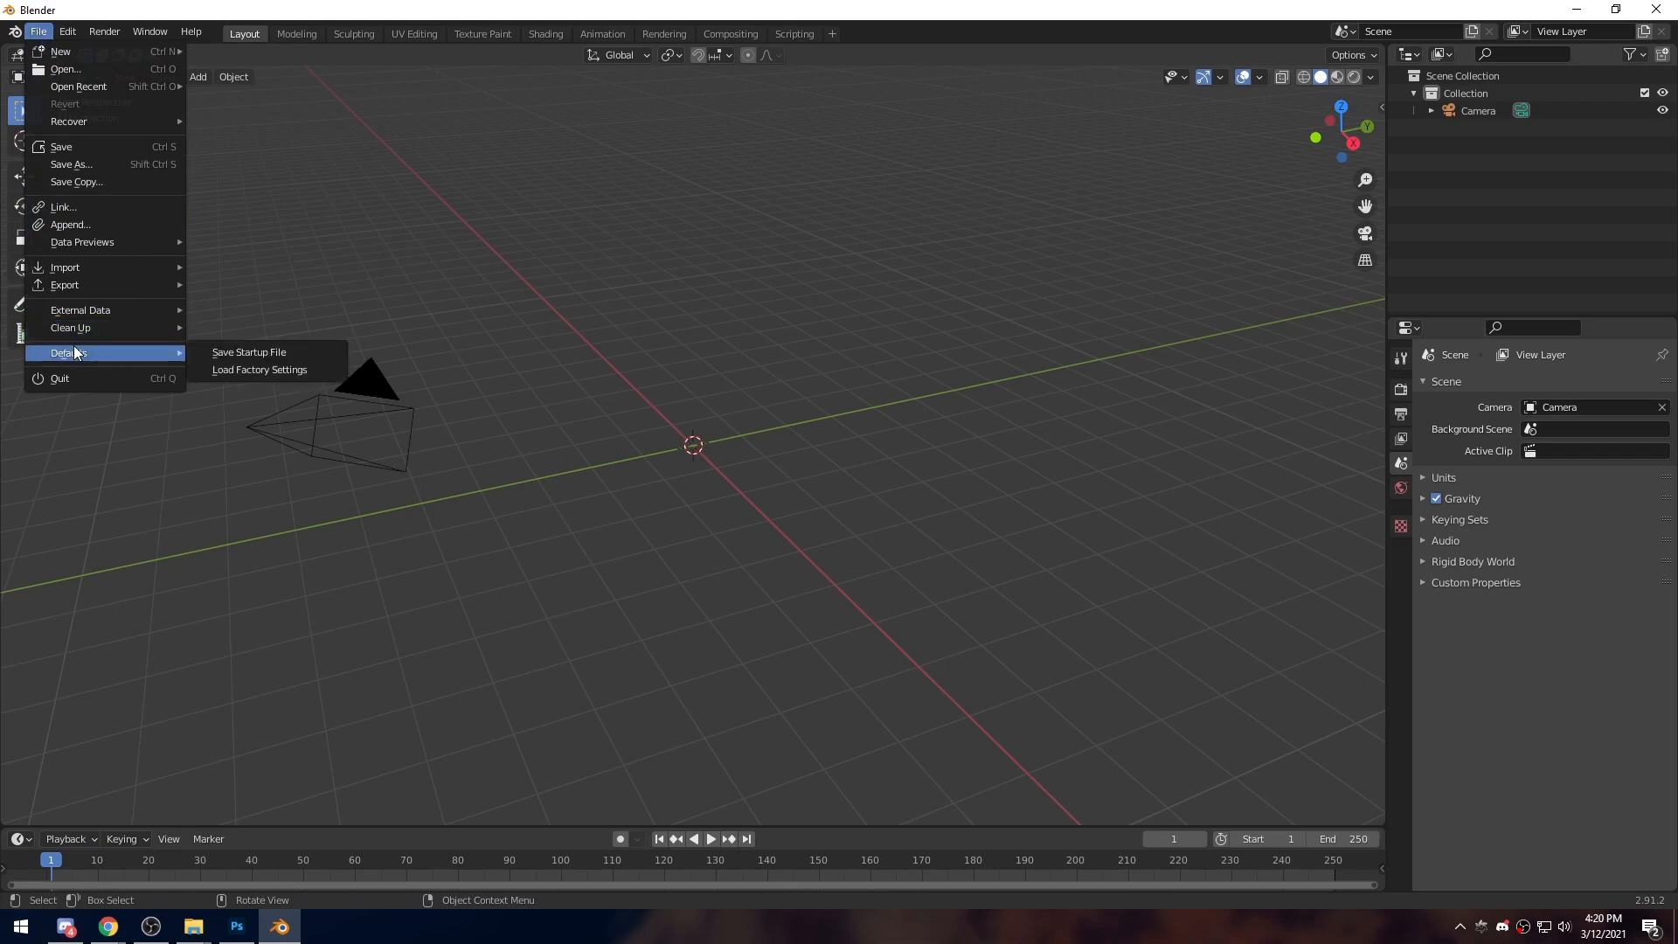
mouse_move(75, 268)
left_click(276, 424)
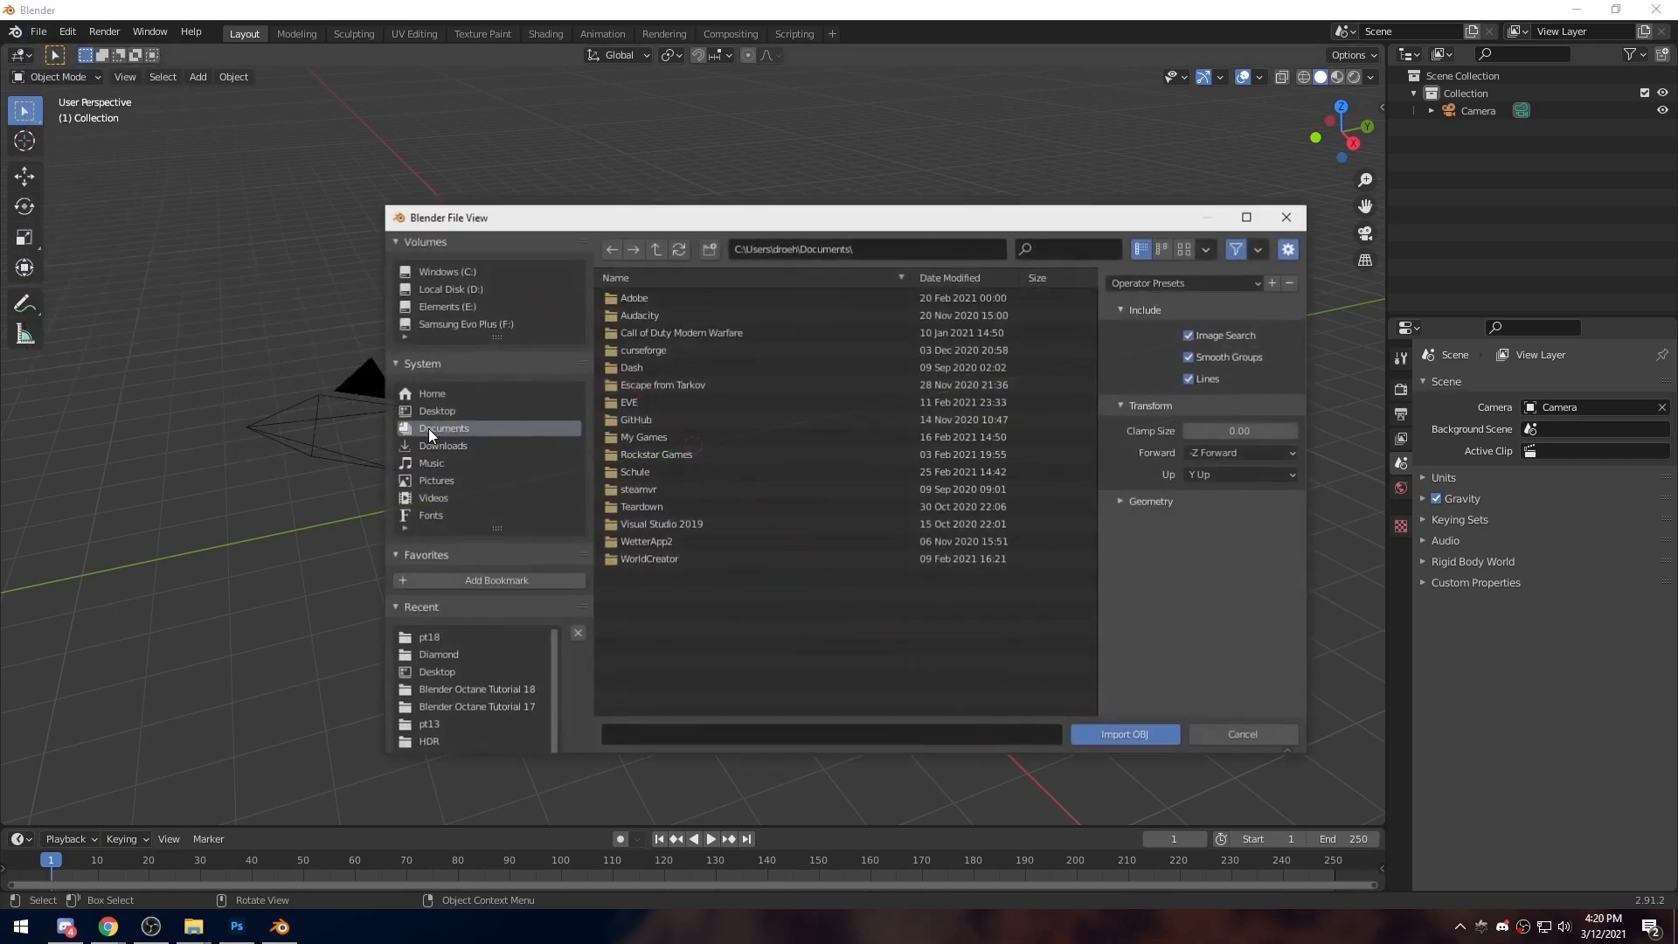
left_click(418, 626)
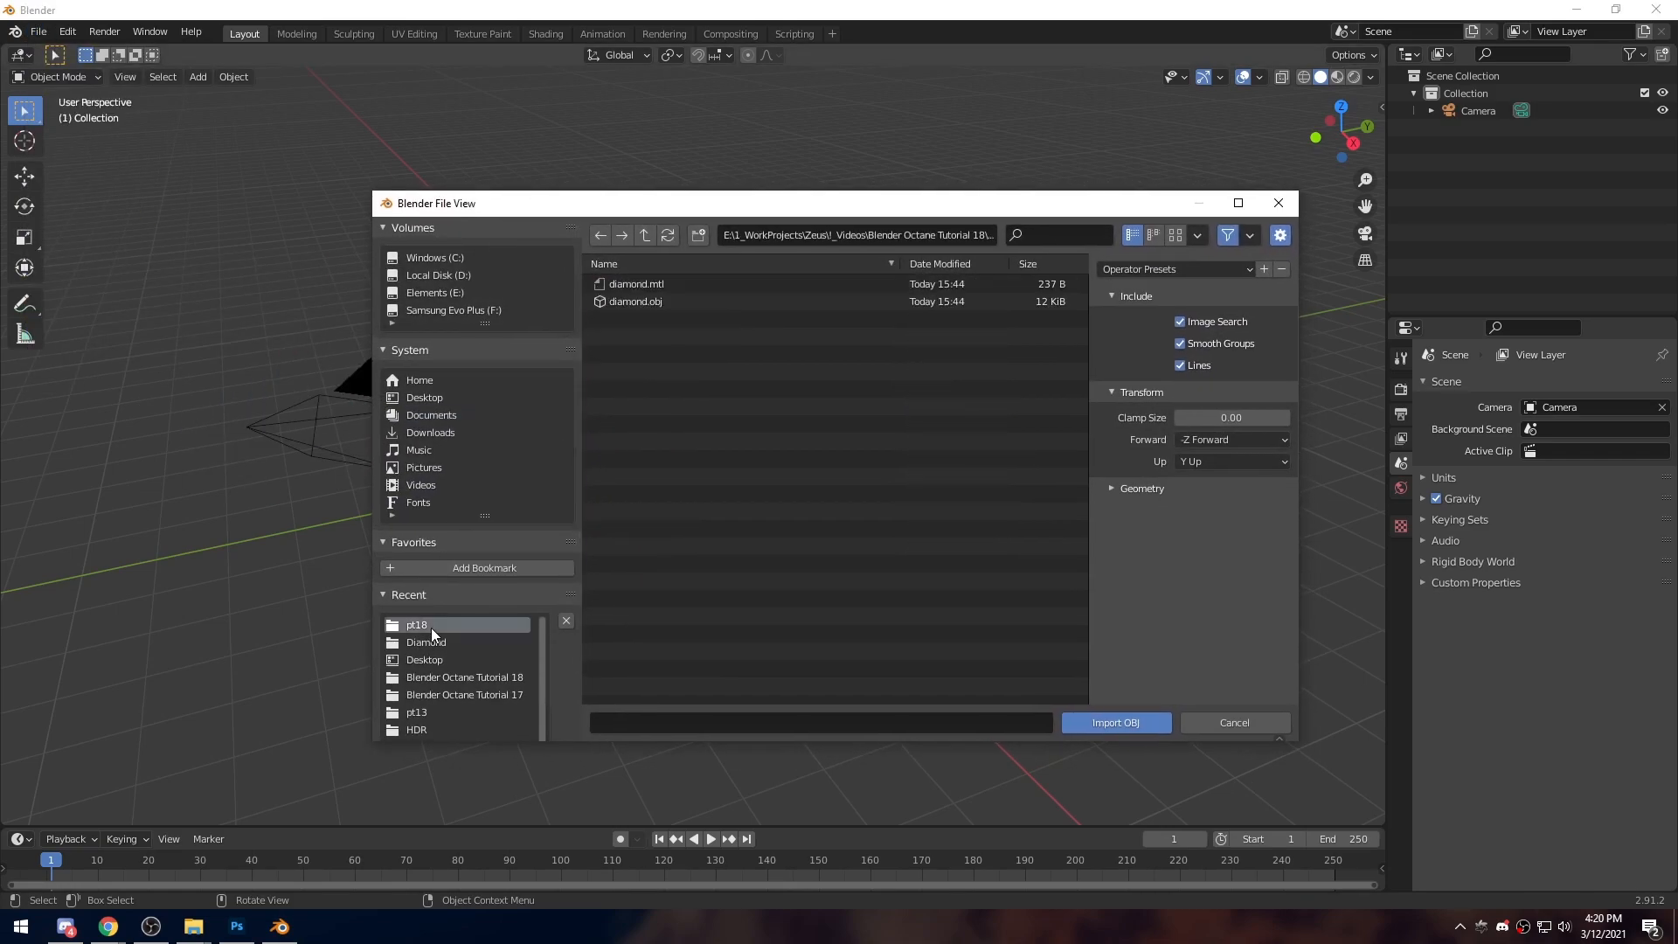
left_click(649, 301)
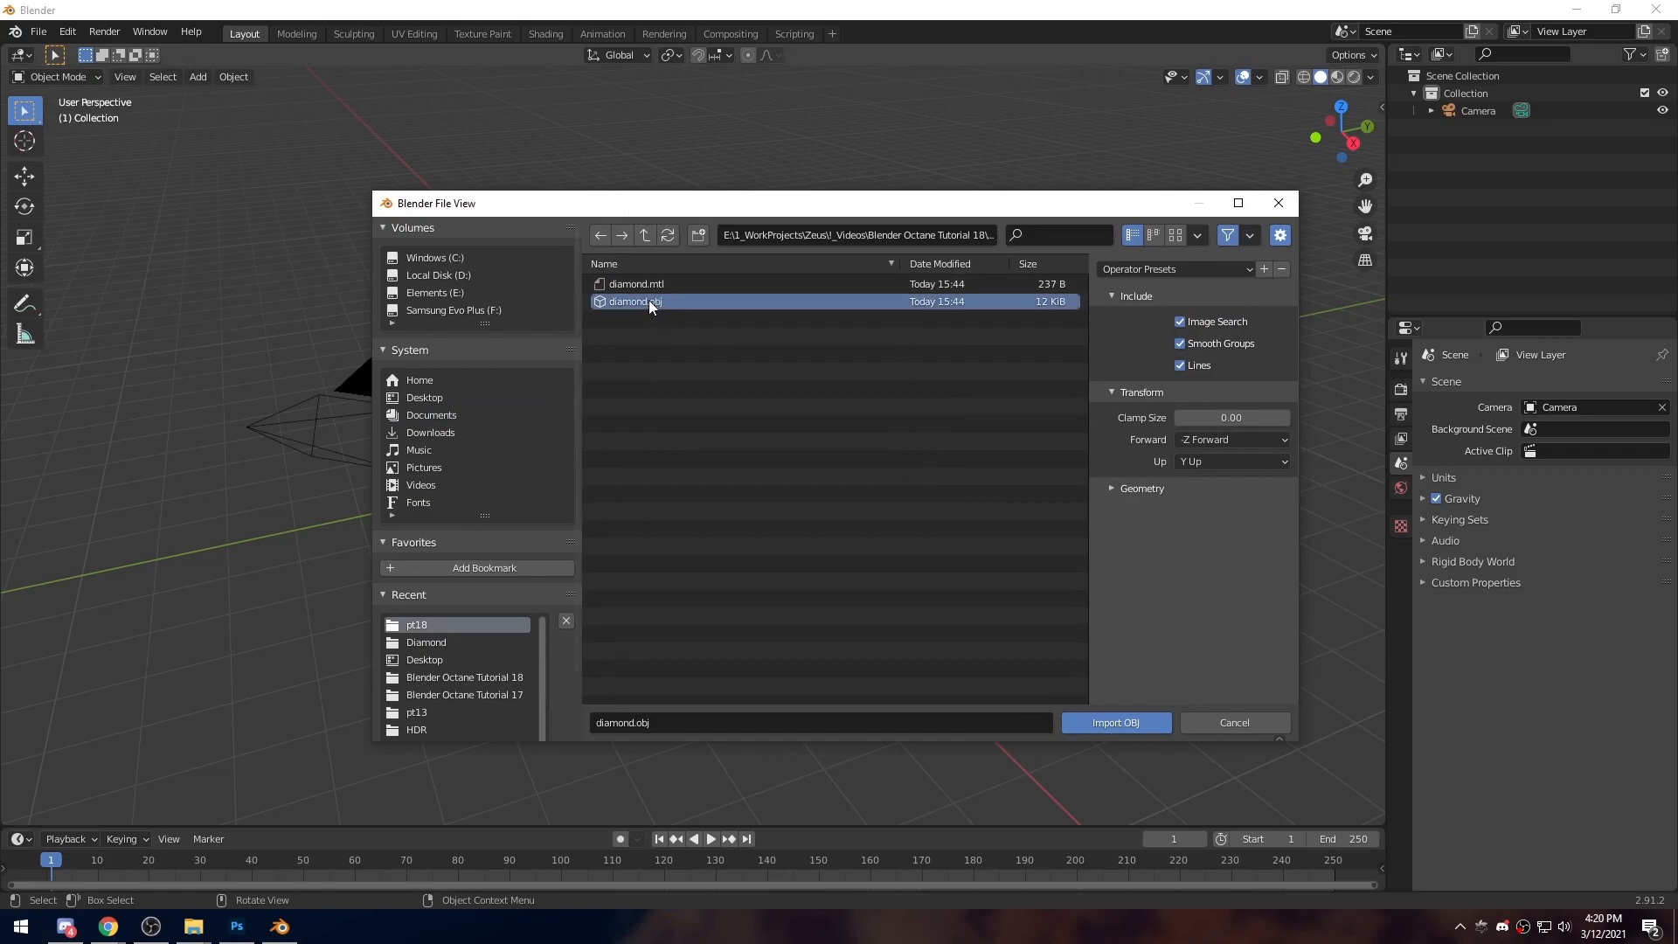
left_click(1105, 724)
Switch to the camera view and walk the camera until the whole diamond sits near the middle of the frame
scroll(638, 487, "up", 3)
mouse_move(638, 487)
middle_mouse_down()
mouse_move(678, 536)
mouse_move(469, 547)
mouse_move(857, 507)
mouse_move(524, 453)
mouse_move(618, 461)
middle_mouse_up()
key("KP_0")
key("KP_0")
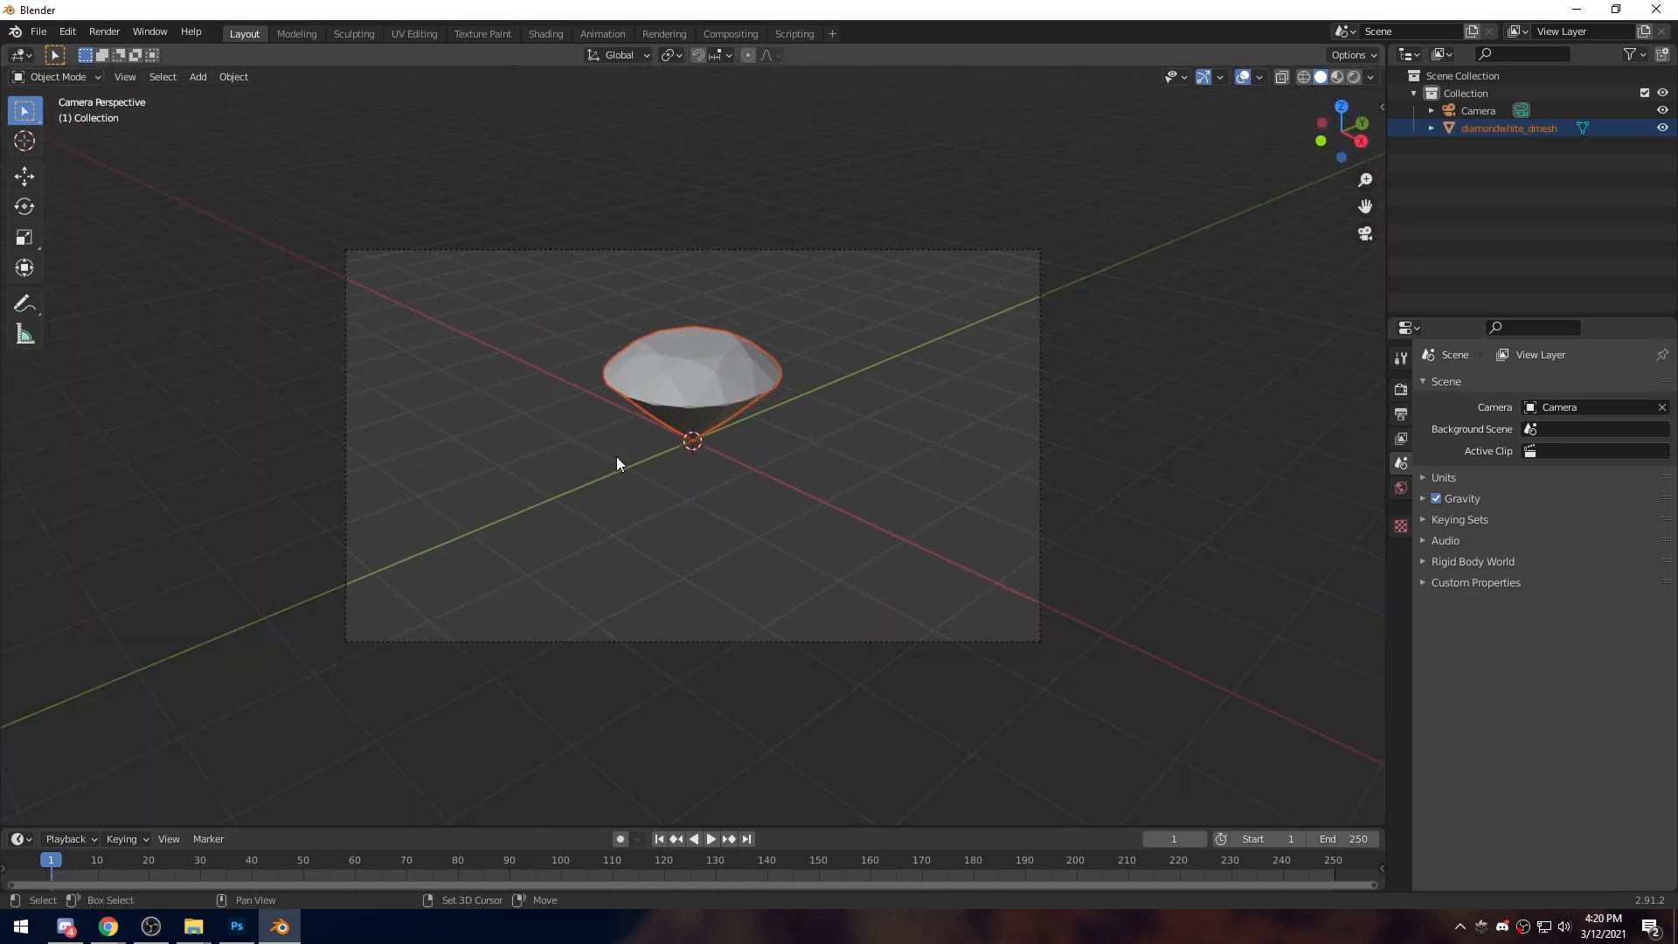
key("shift+grave")
key("w")
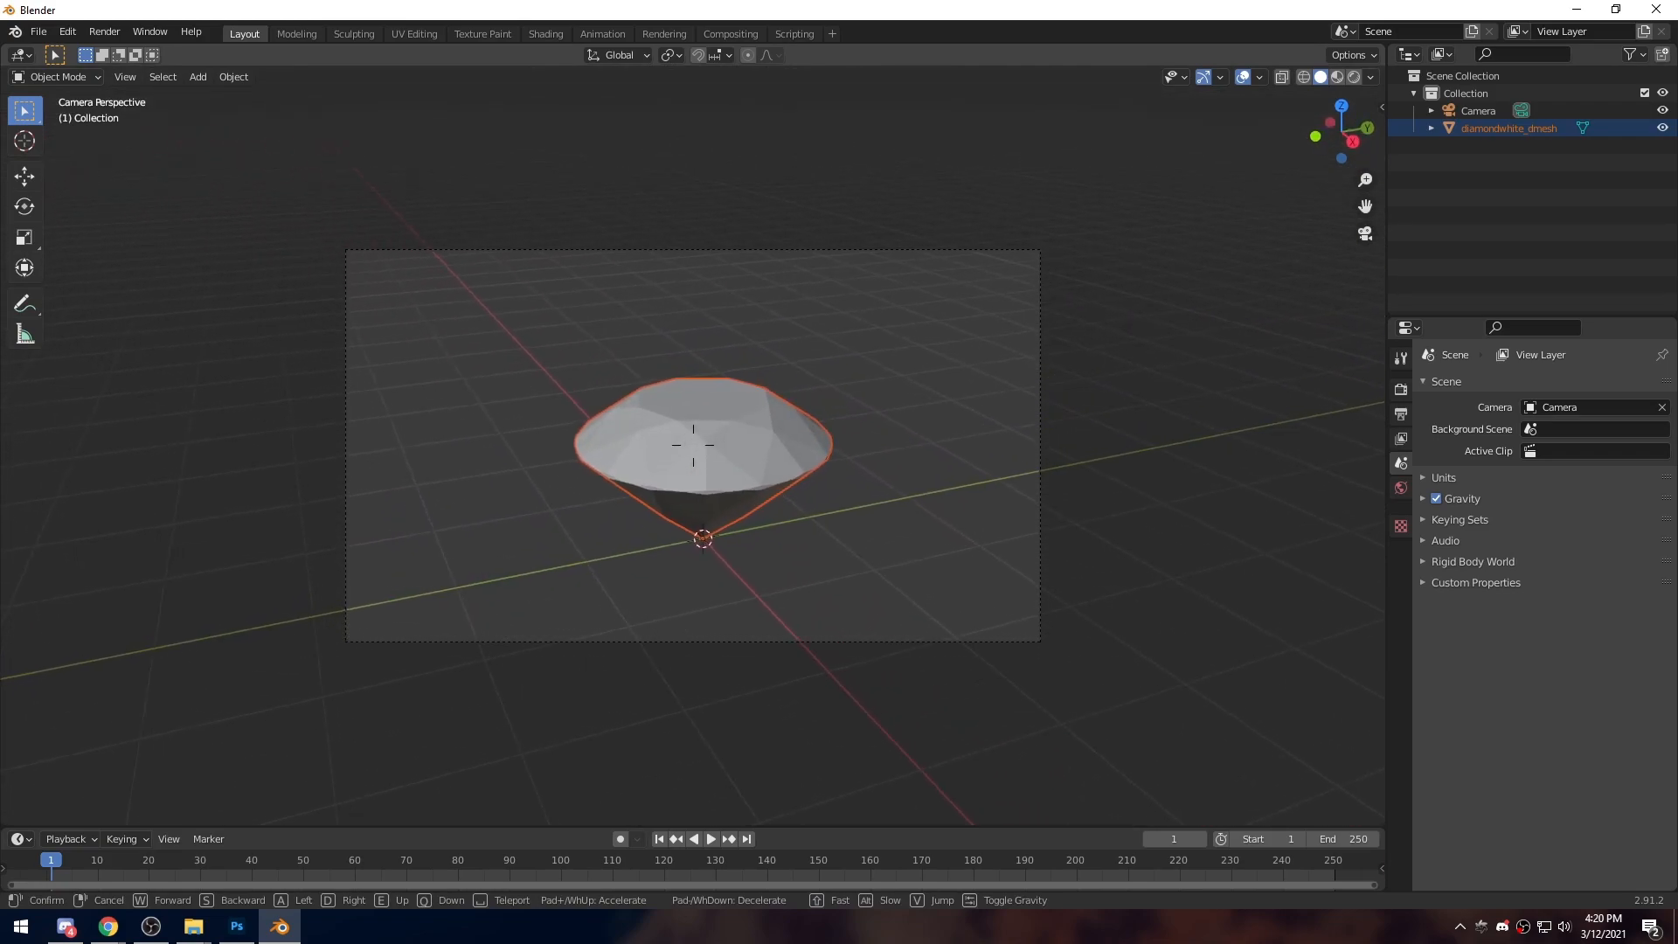
key("w")
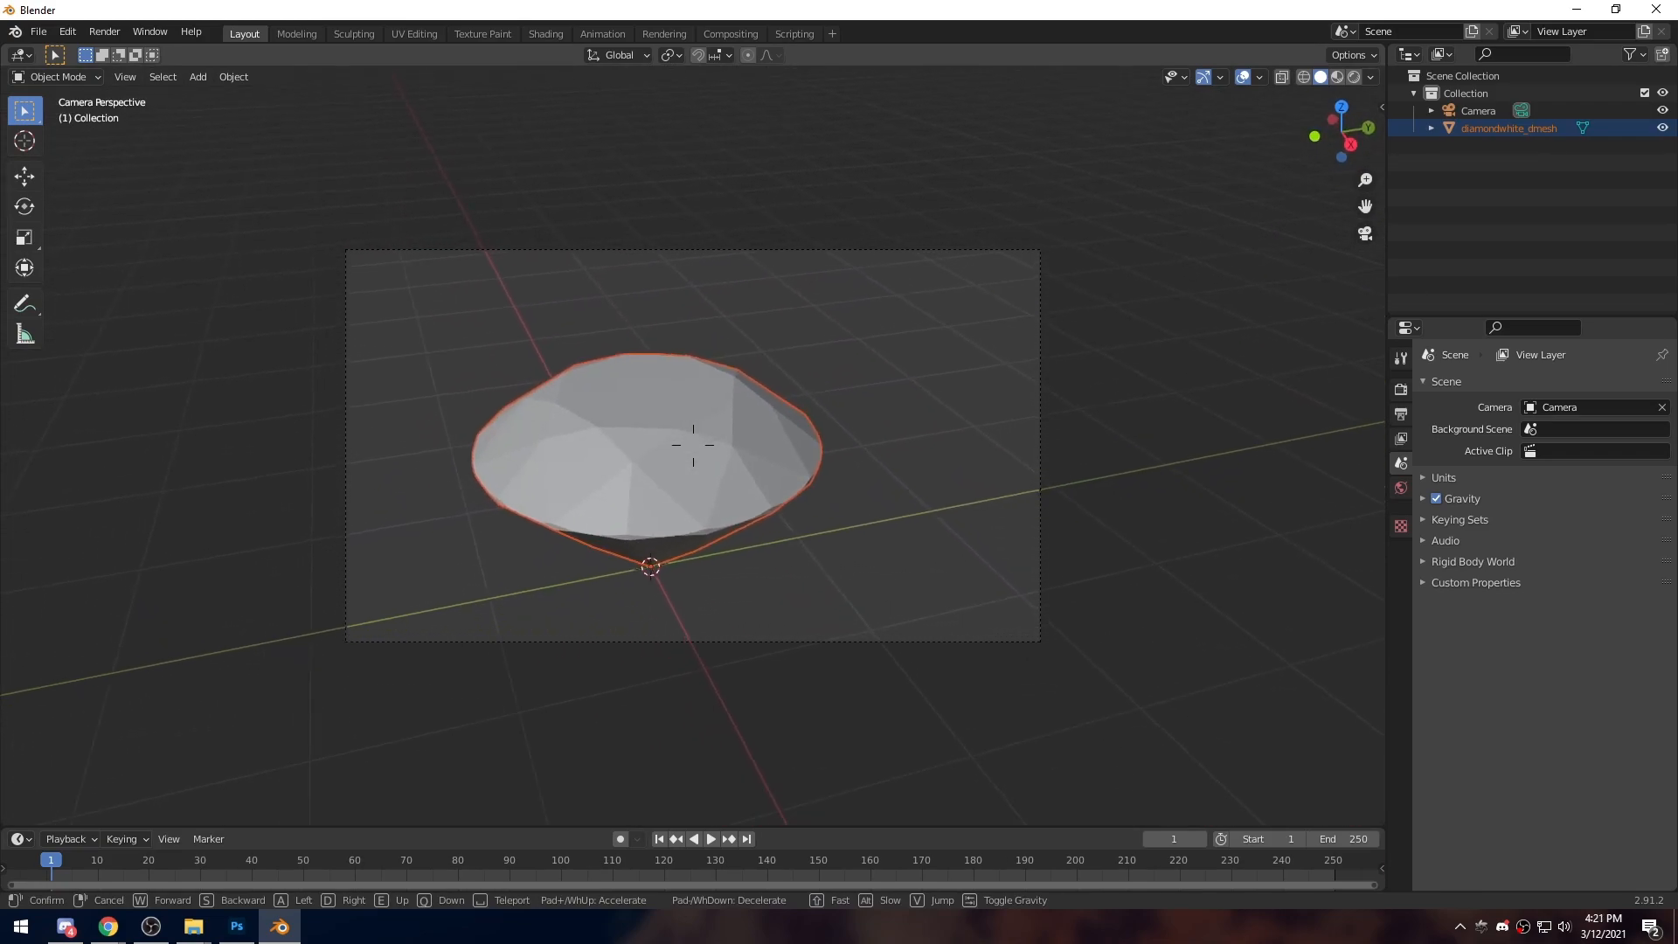
key("s")
left_click(1211, 502)
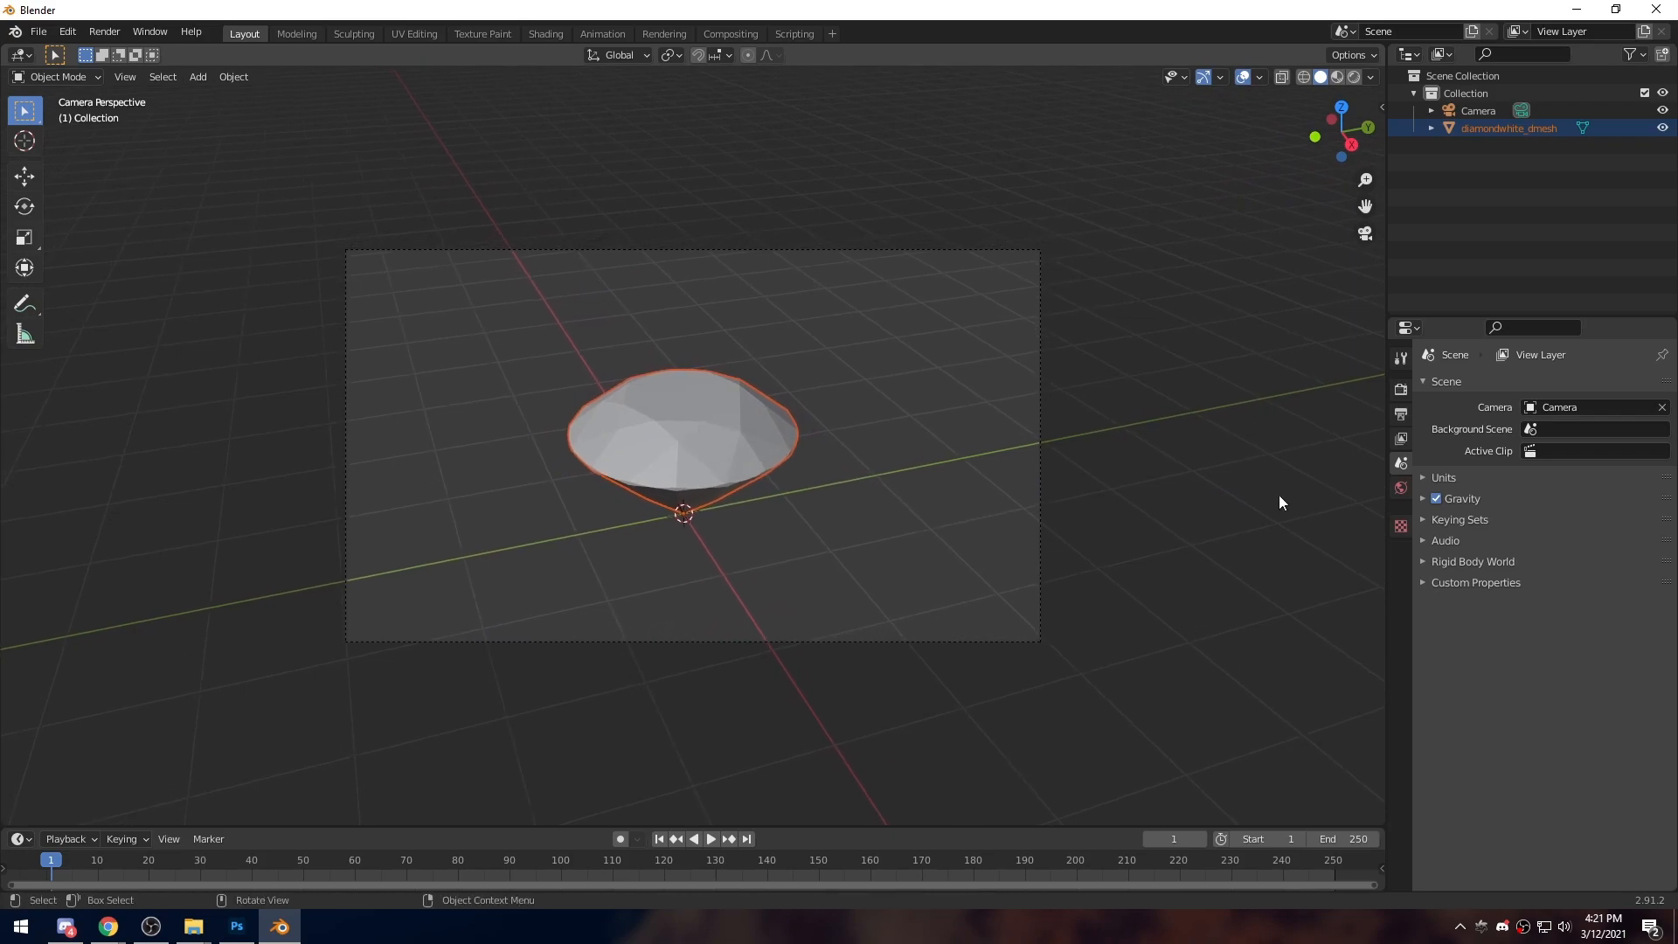
Set the render output resolution to a square 1024 by 1024 px
left_click(1401, 389)
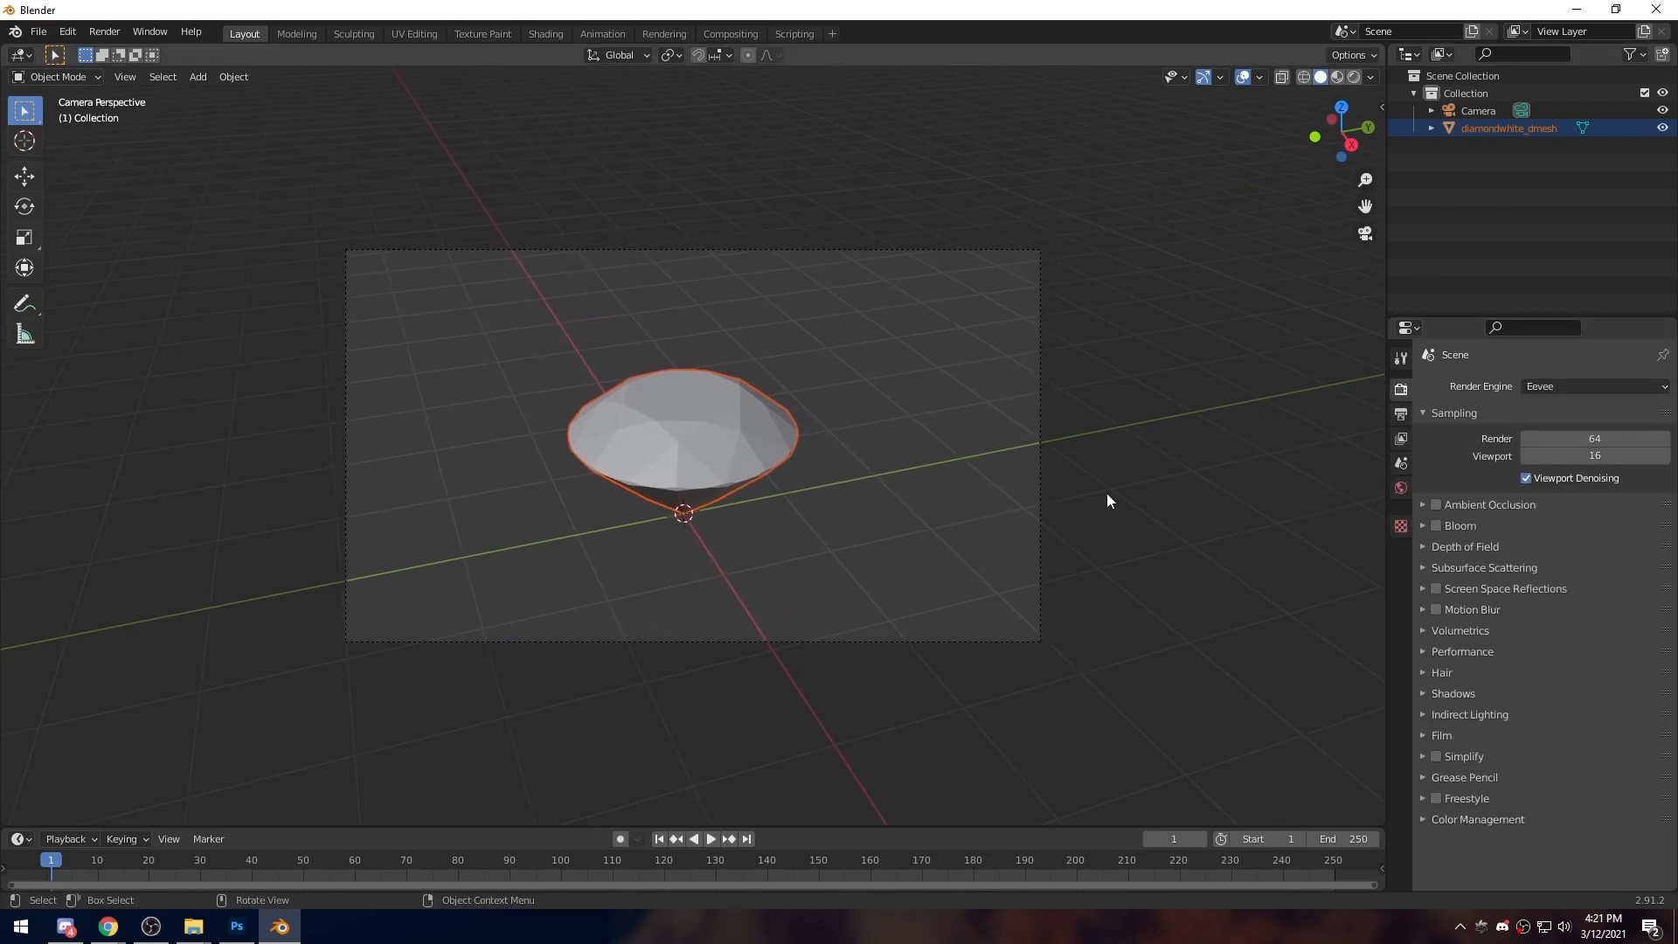
left_click(1403, 414)
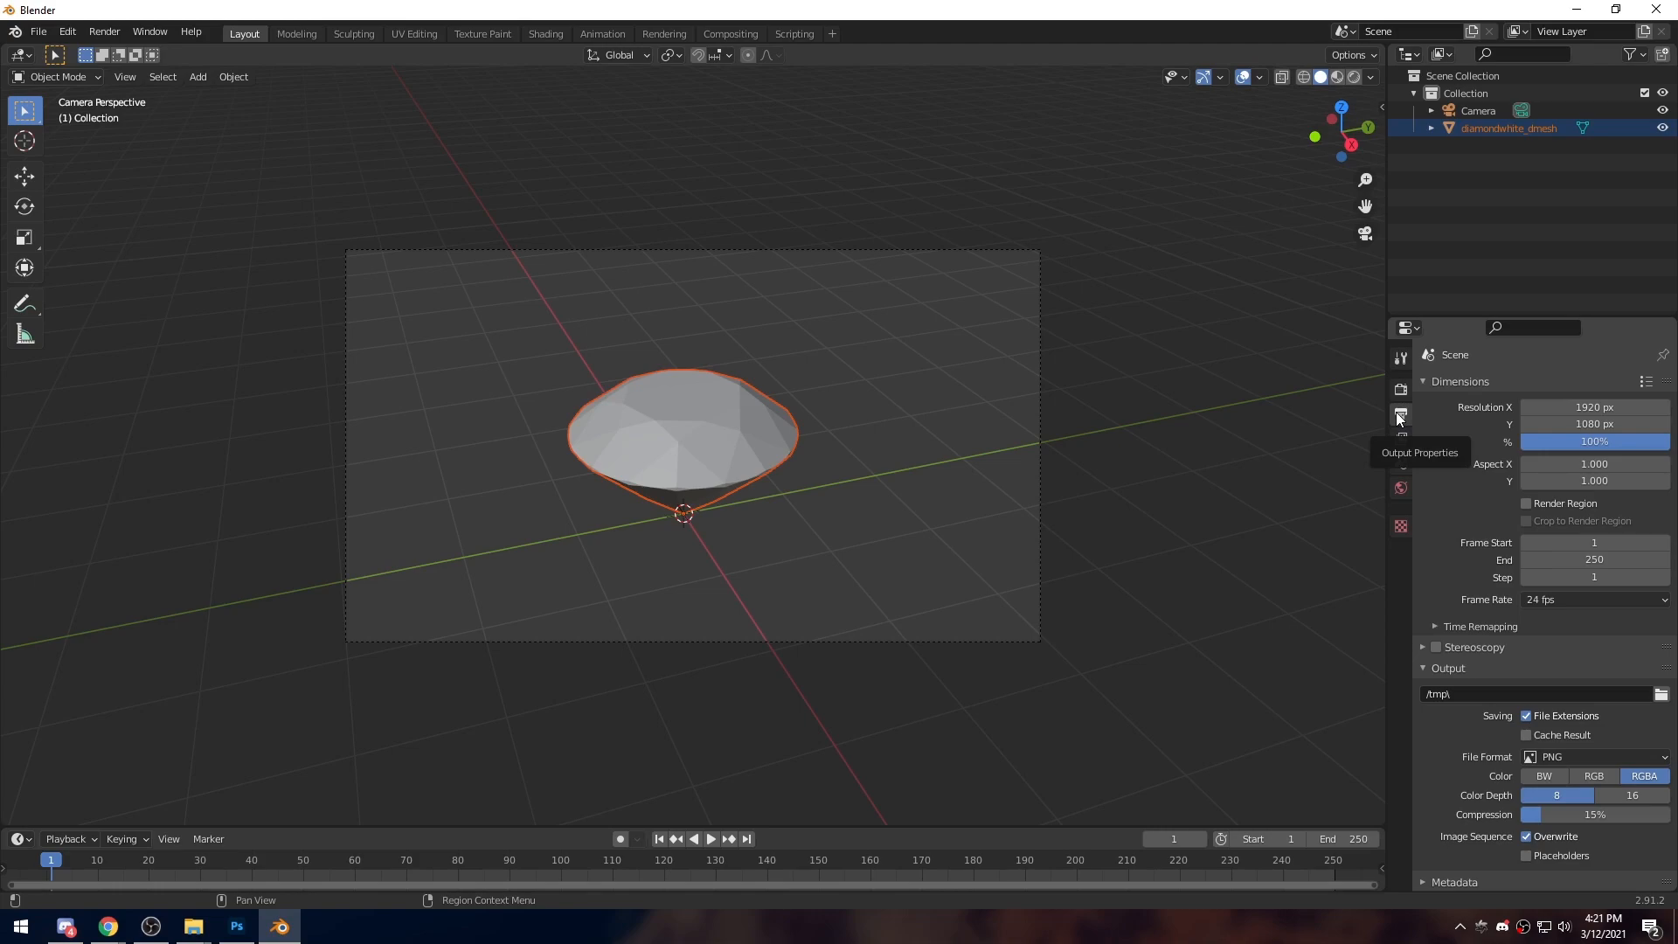
left_click(1613, 407)
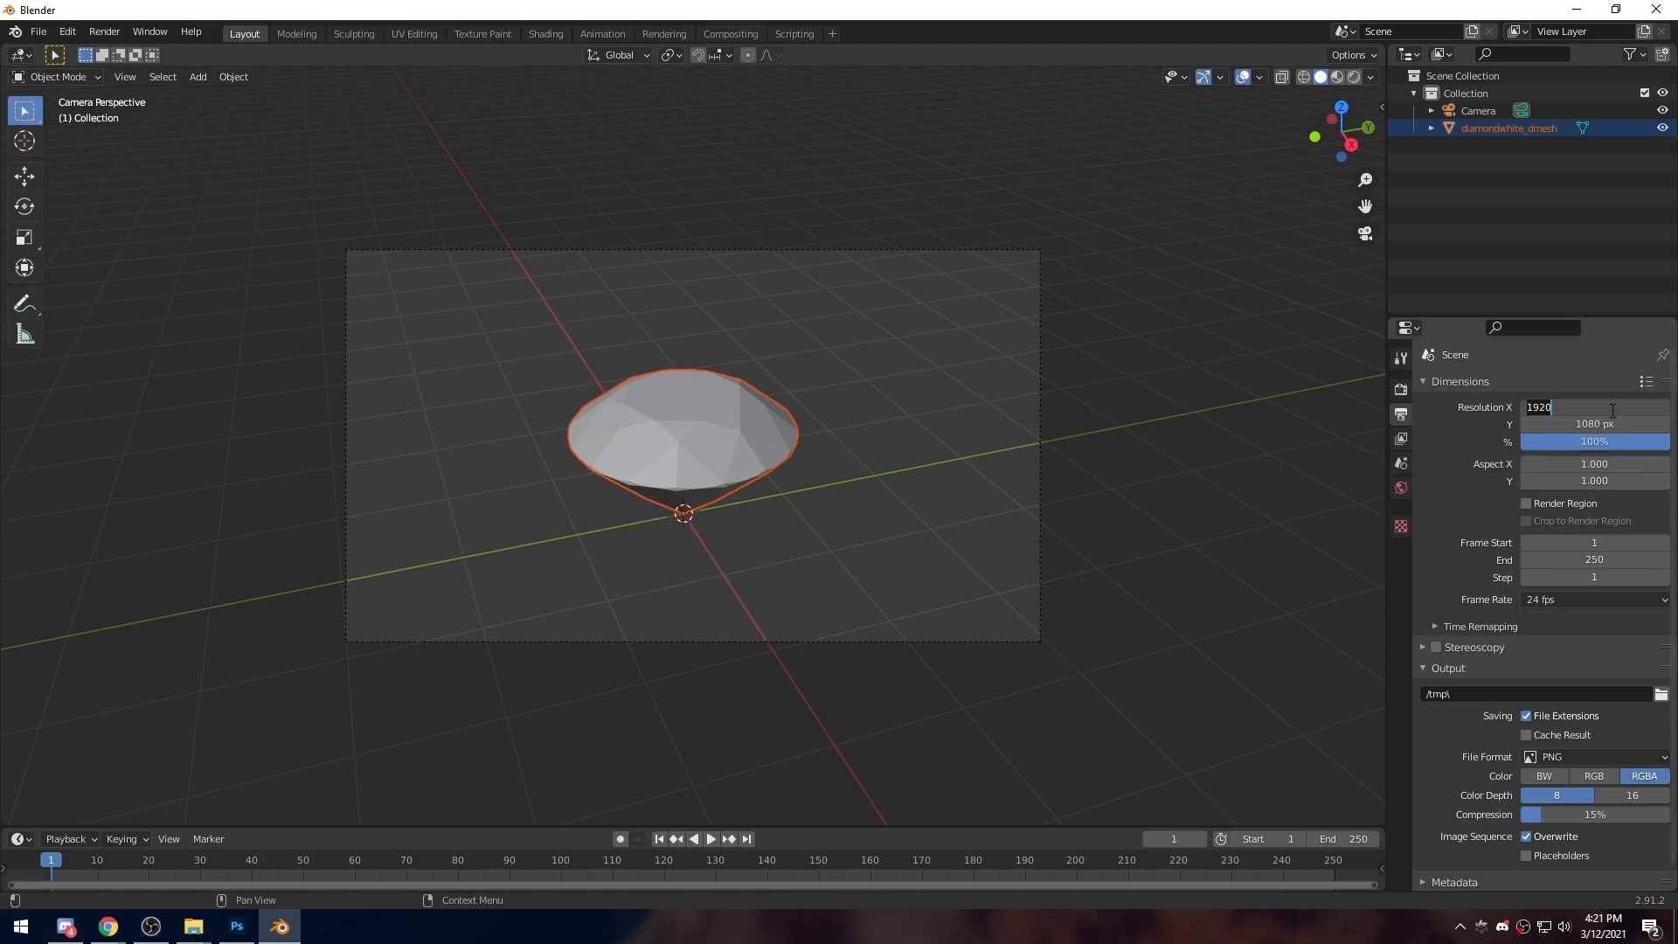
type("1024")
key("Tab")
type("1024")
key("Return")
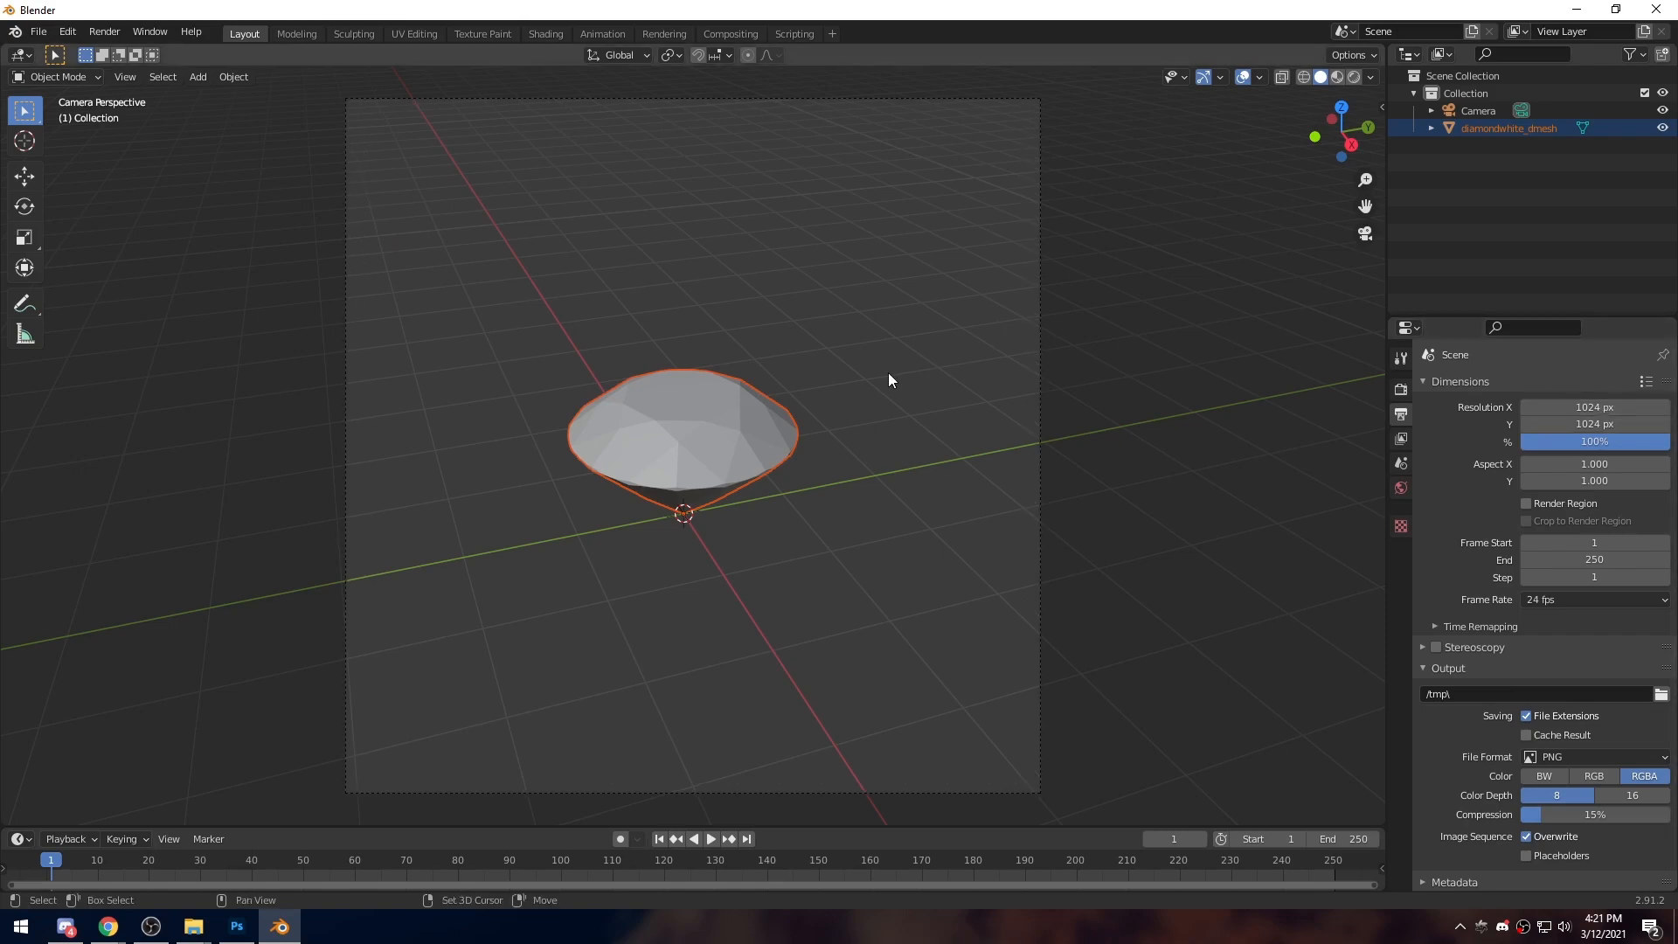
Recenter the diamond in the camera frame and raise the camera's focal length to 81 mm
key("shift+grave")
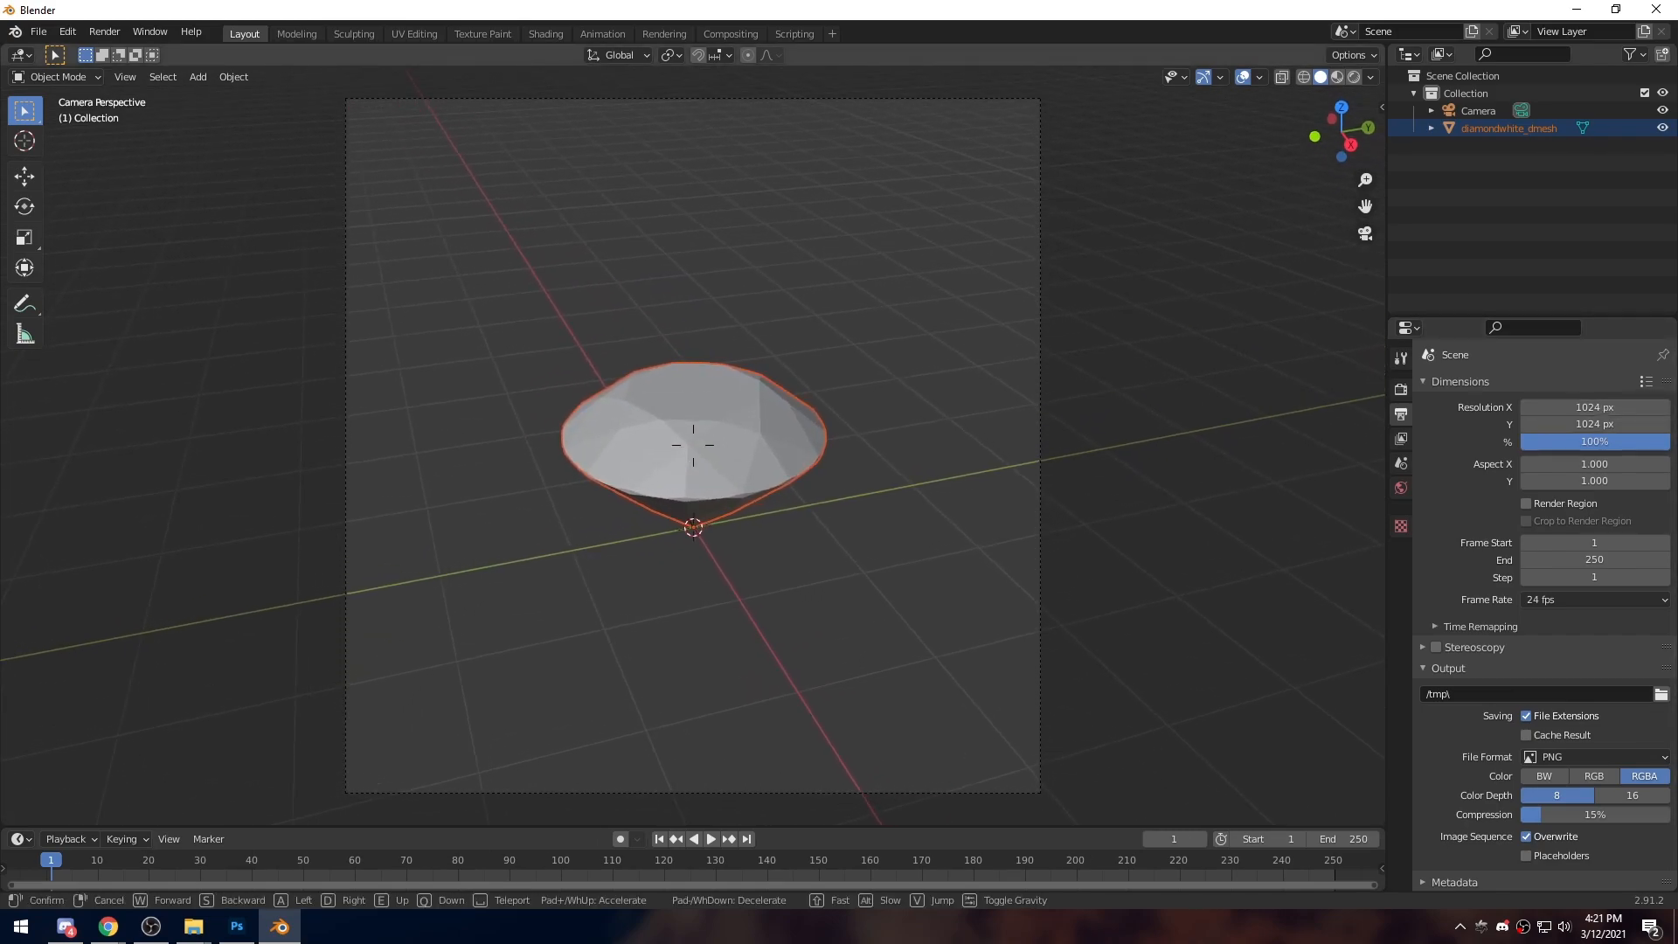
left_click(693, 444)
left_click(1481, 111)
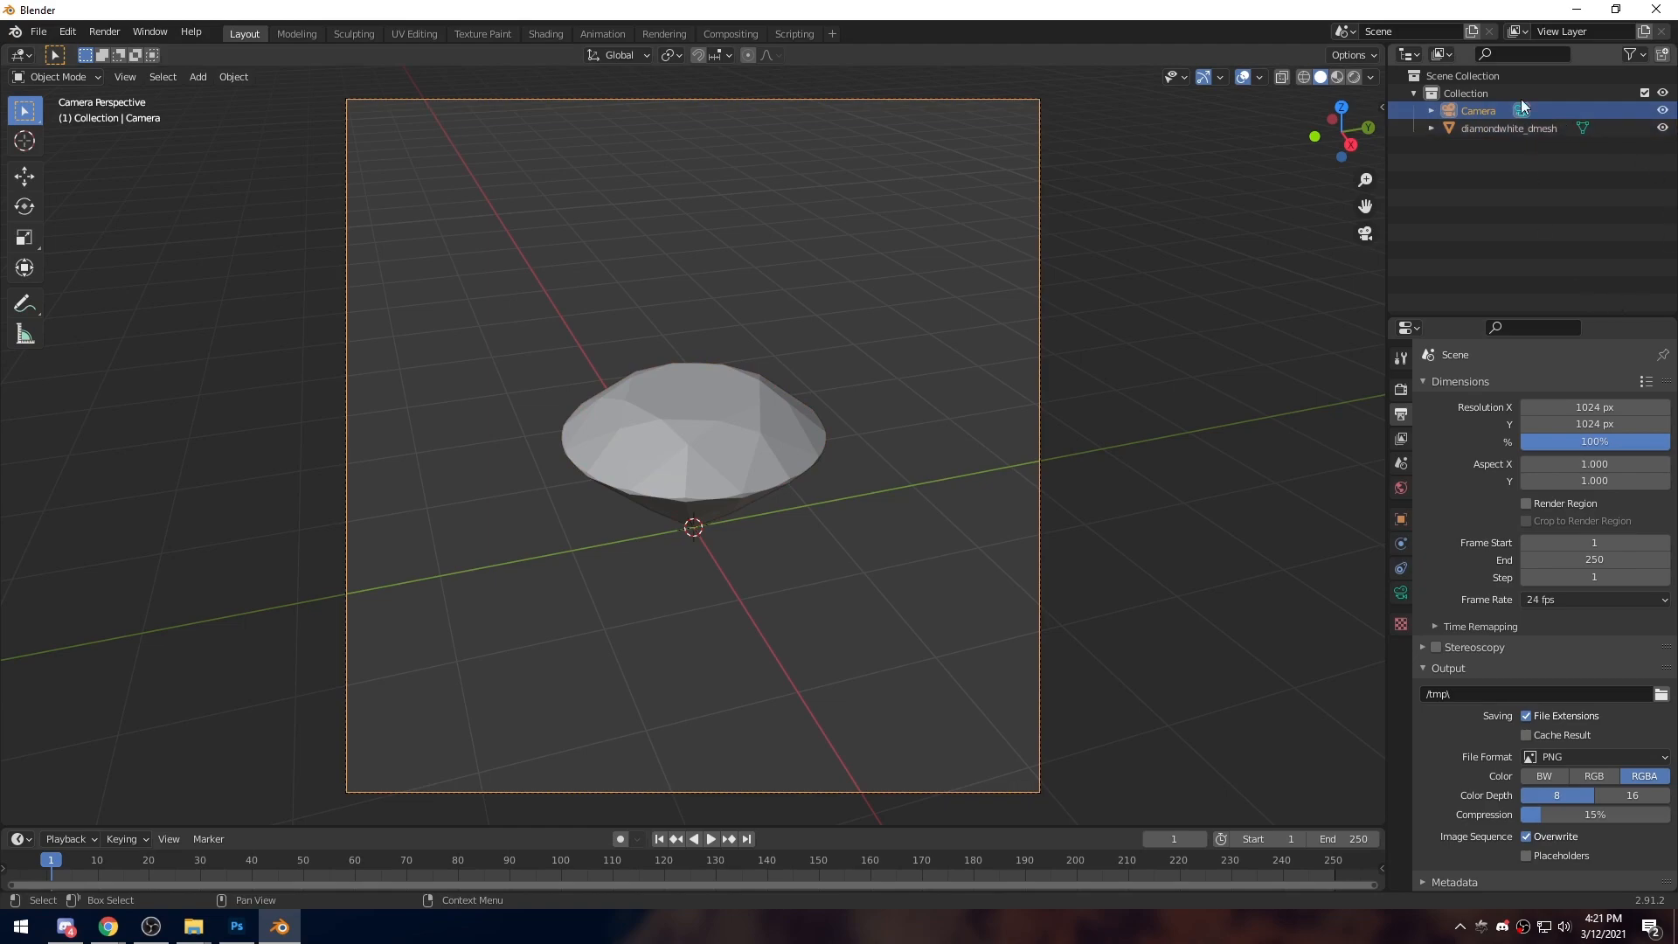
left_click(1401, 592)
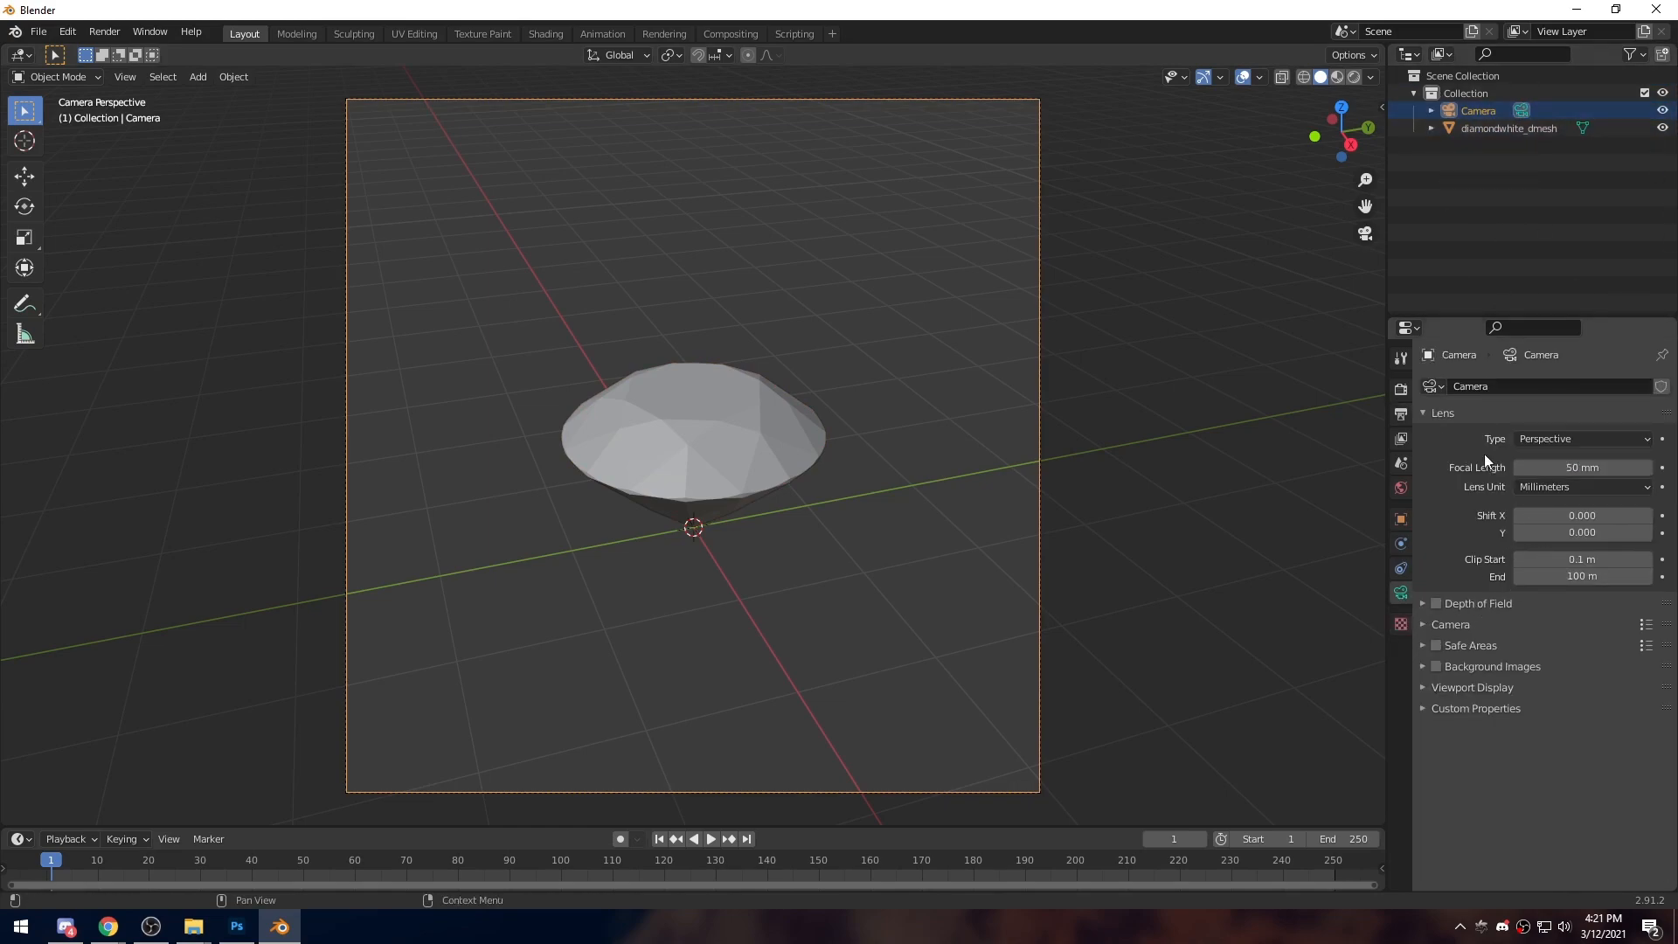
mouse_move(1584, 470)
left_mouse_down()
mouse_move(1643, 470)
mouse_move(1617, 469)
left_mouse_up()
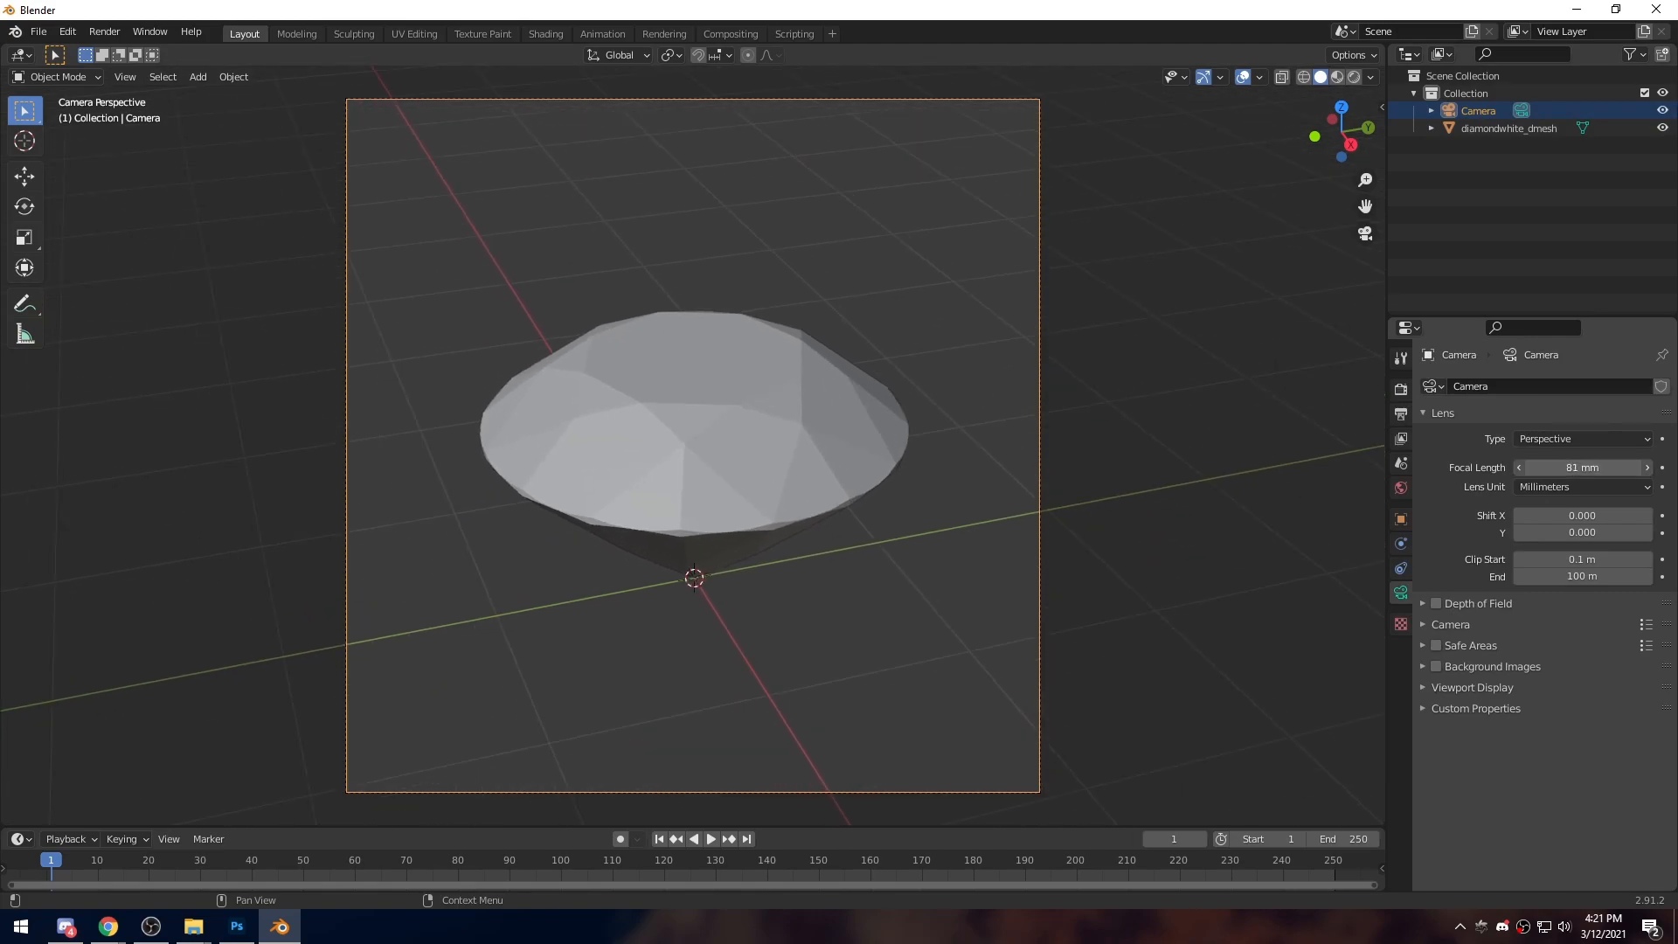
Examine the camera's Depth of Field, Camera, Safe Areas, Viewport Display and Custom Properties settings for the available options
left_click(784, 441)
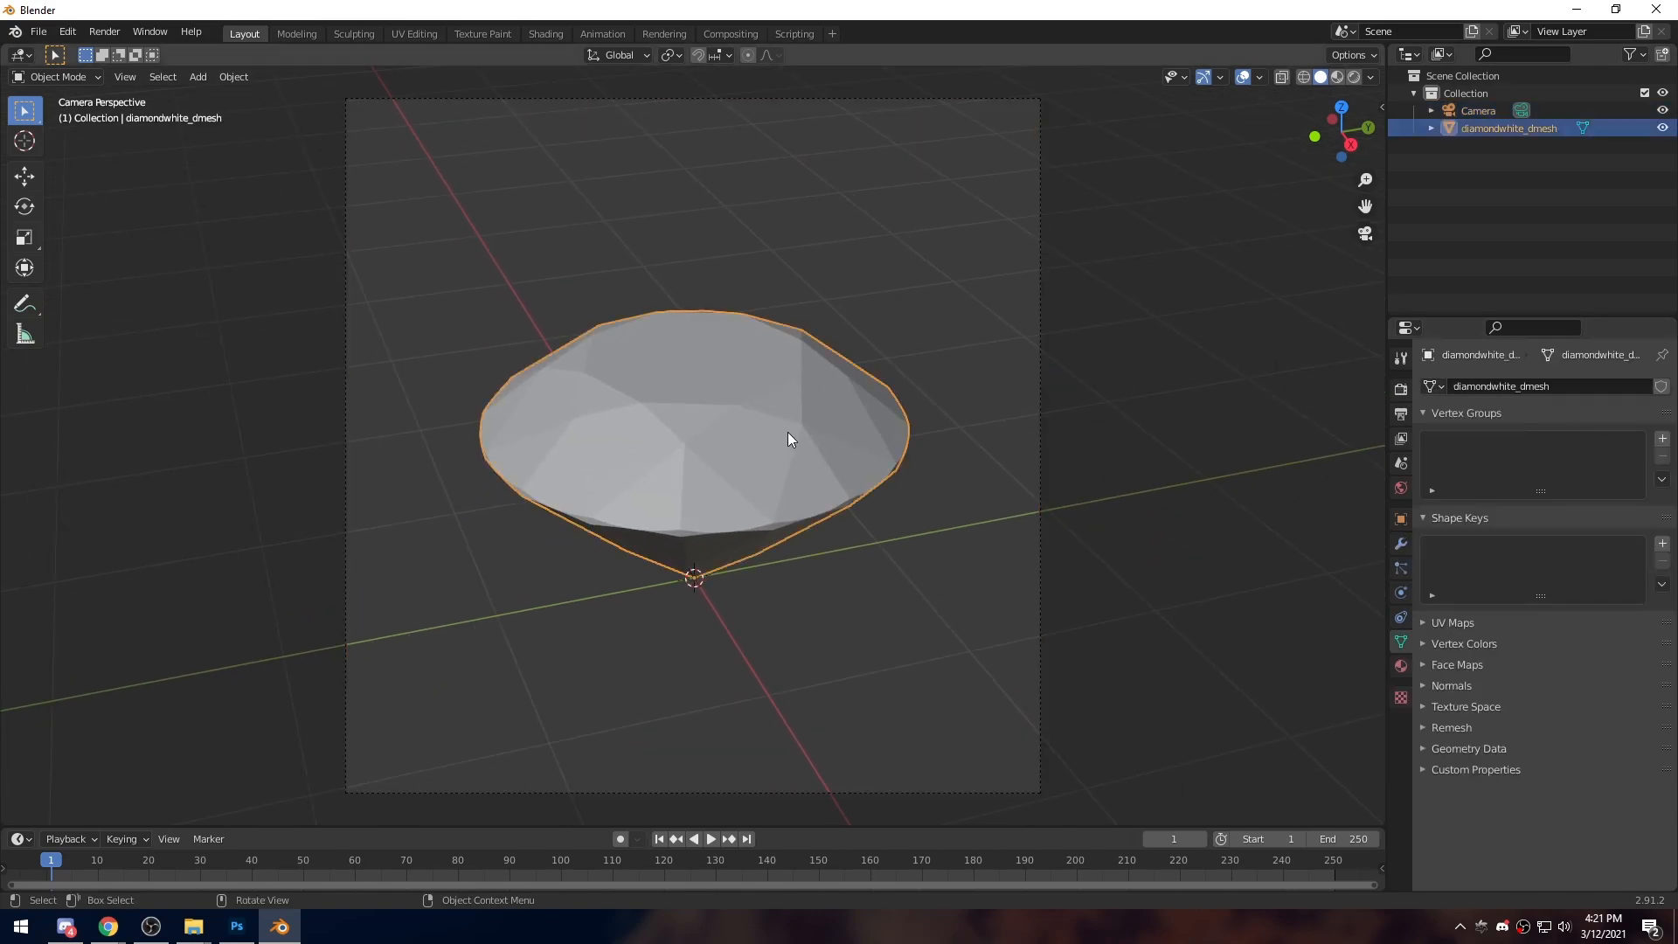
left_click(1481, 111)
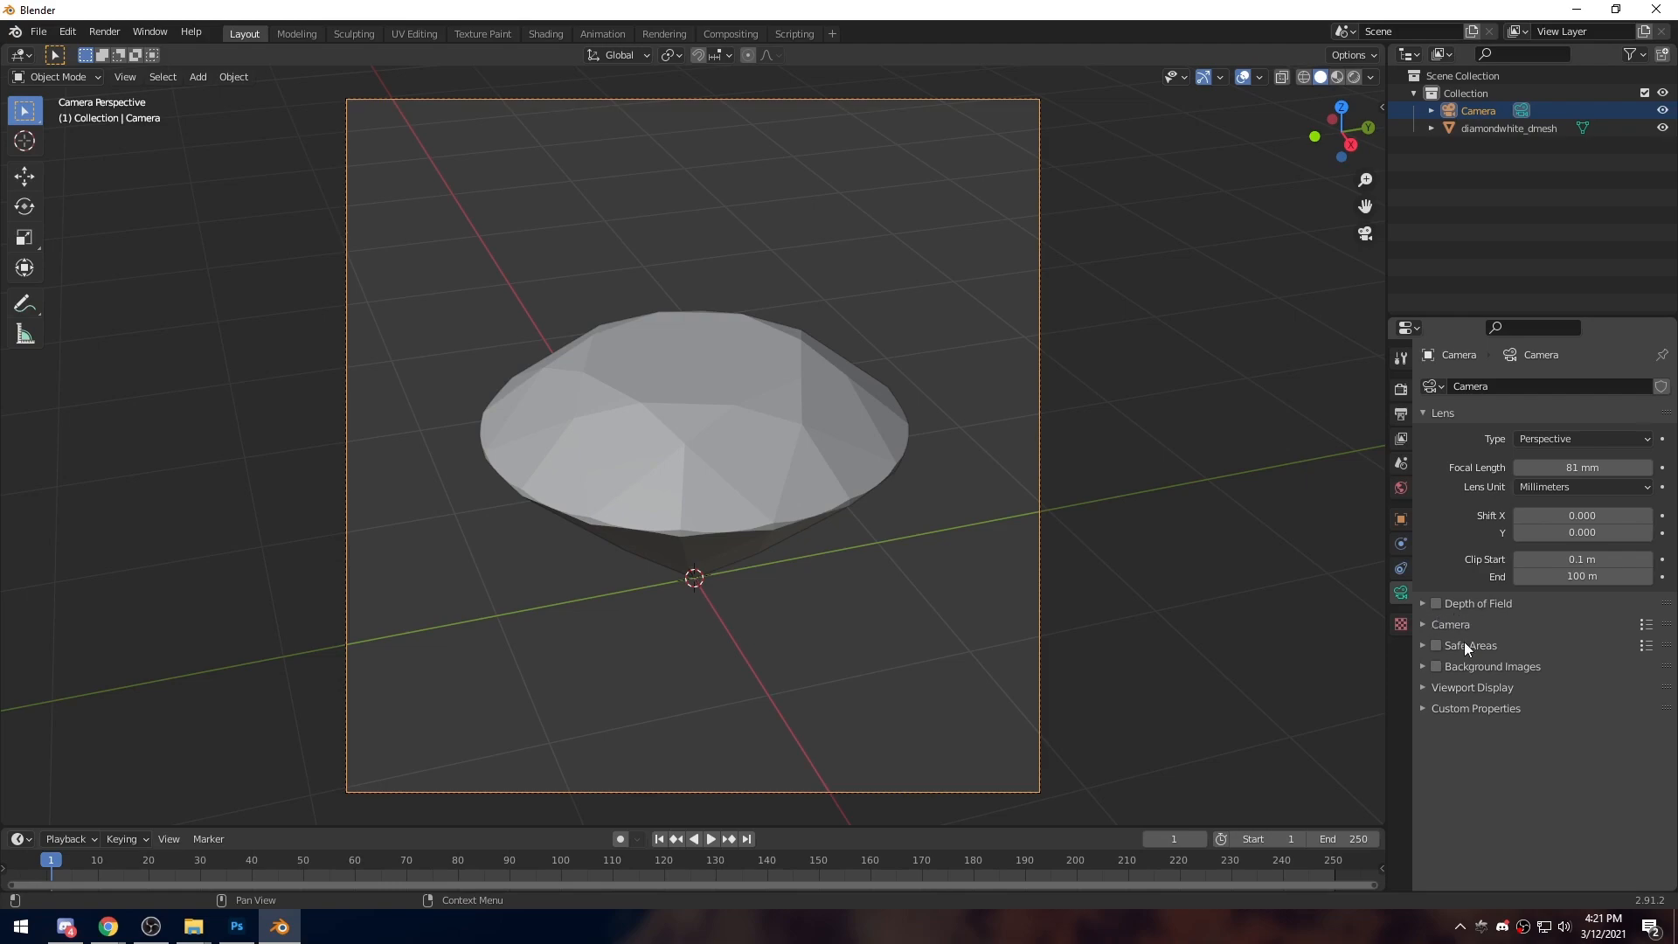
left_click(1491, 689)
left_click(1490, 689)
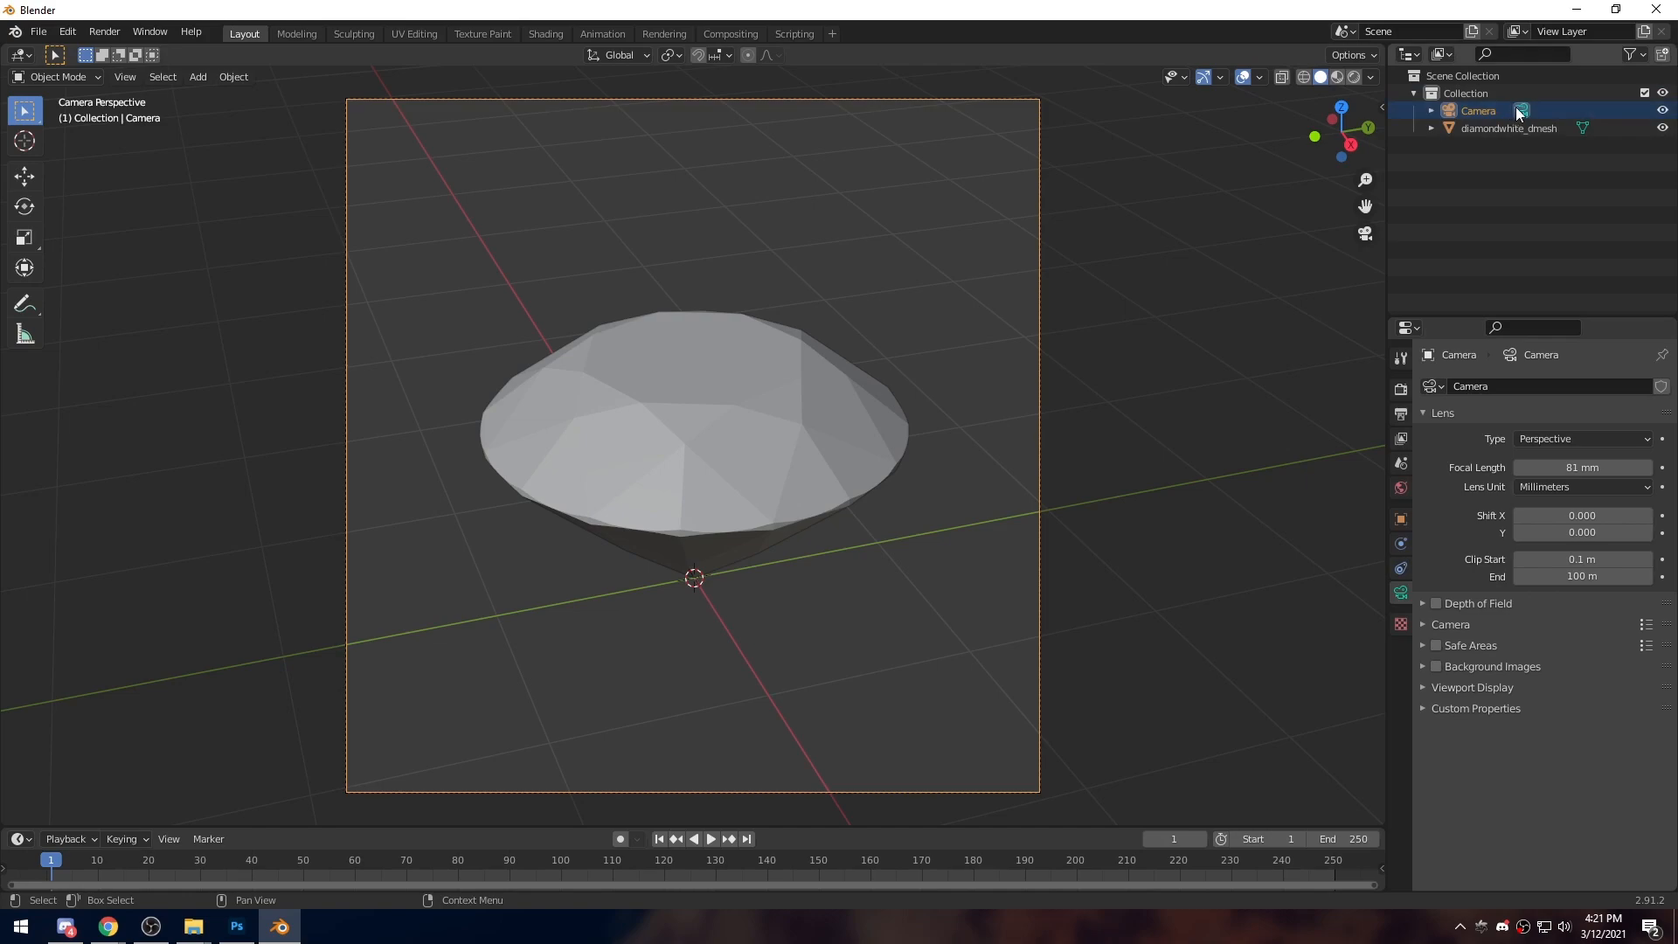
left_click(1476, 605)
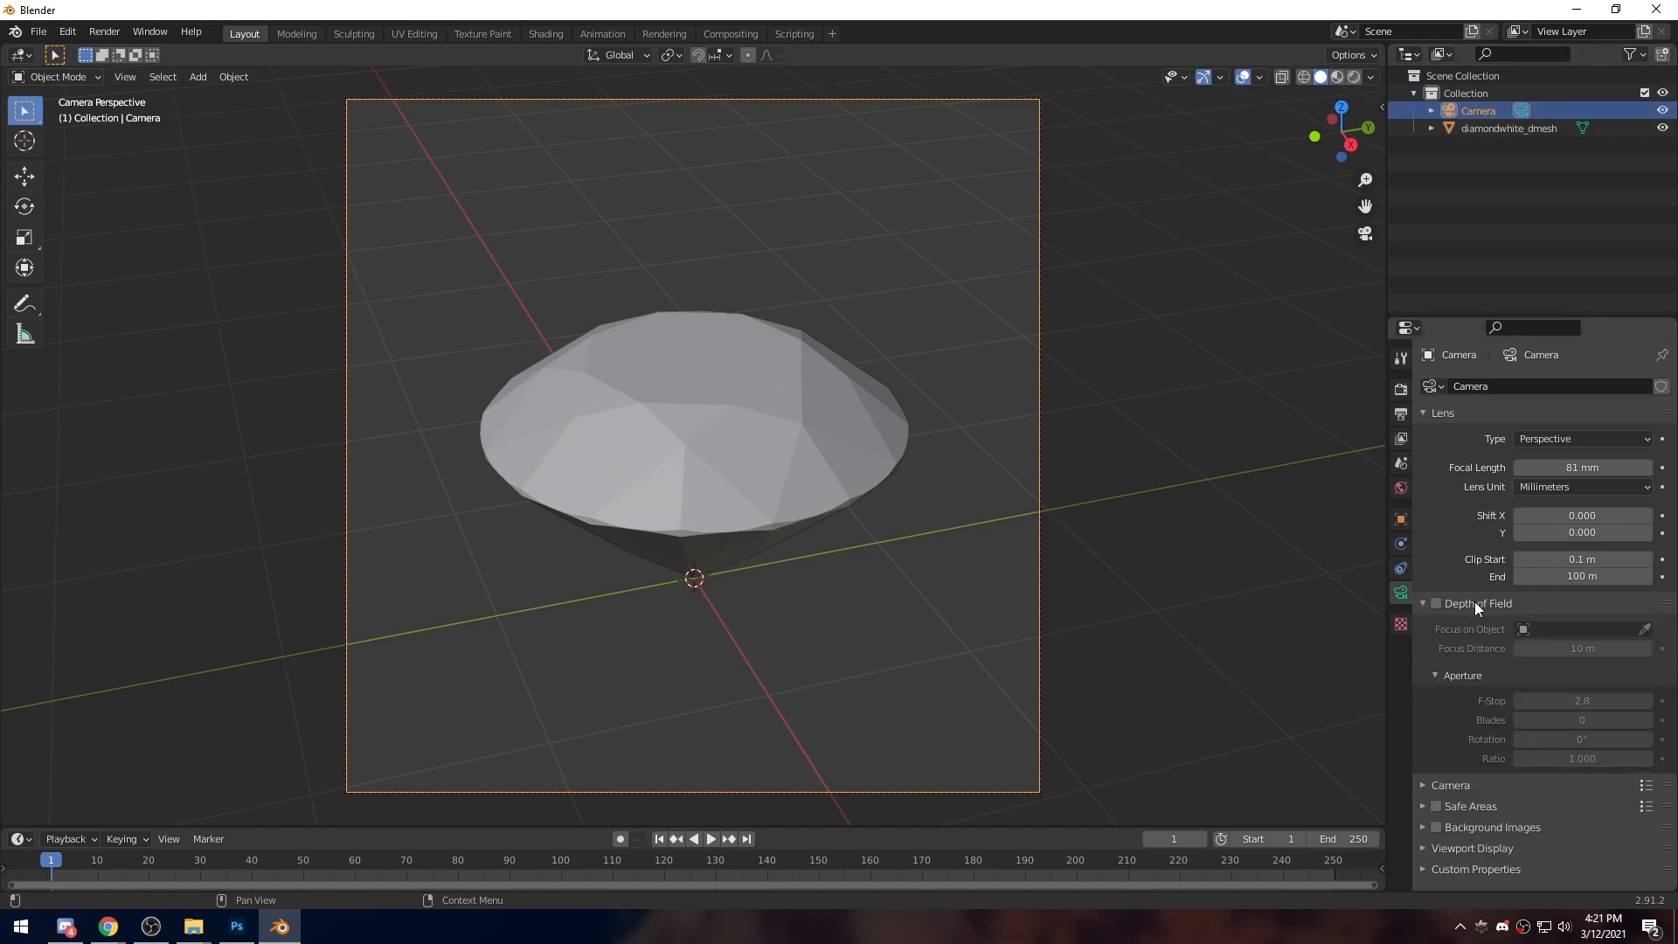
left_click(1475, 603)
left_click(1467, 623)
left_click(1467, 623)
left_click(1470, 645)
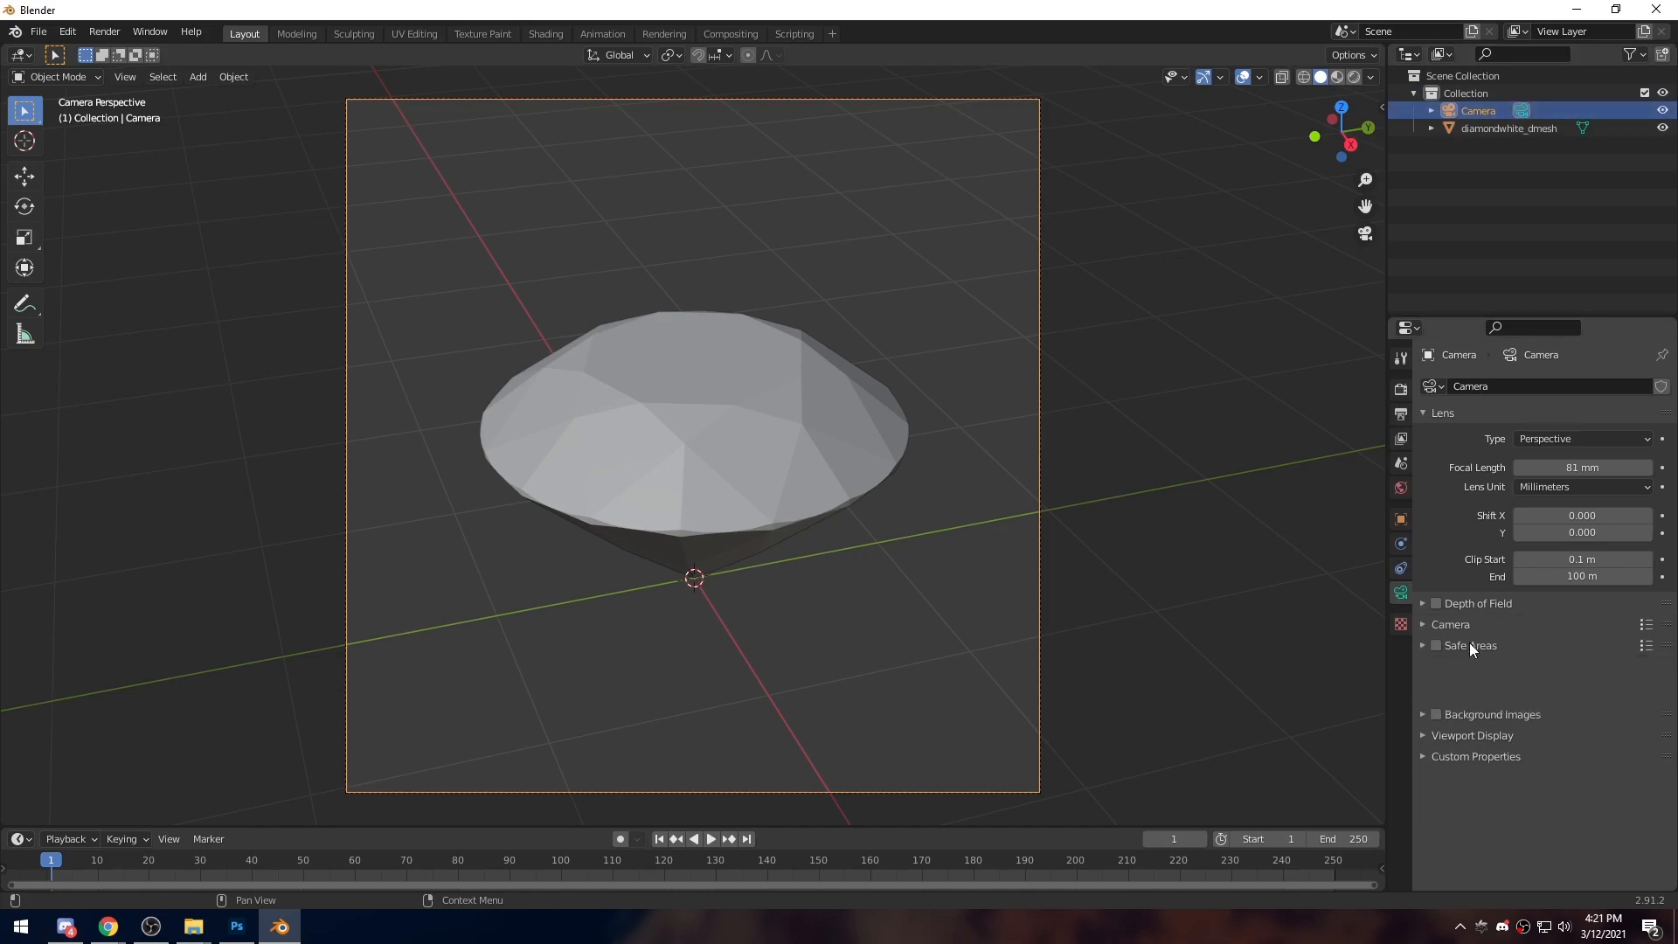
left_click(1470, 652)
left_click(1475, 686)
left_click(1475, 688)
left_click(1476, 709)
left_click(1474, 706)
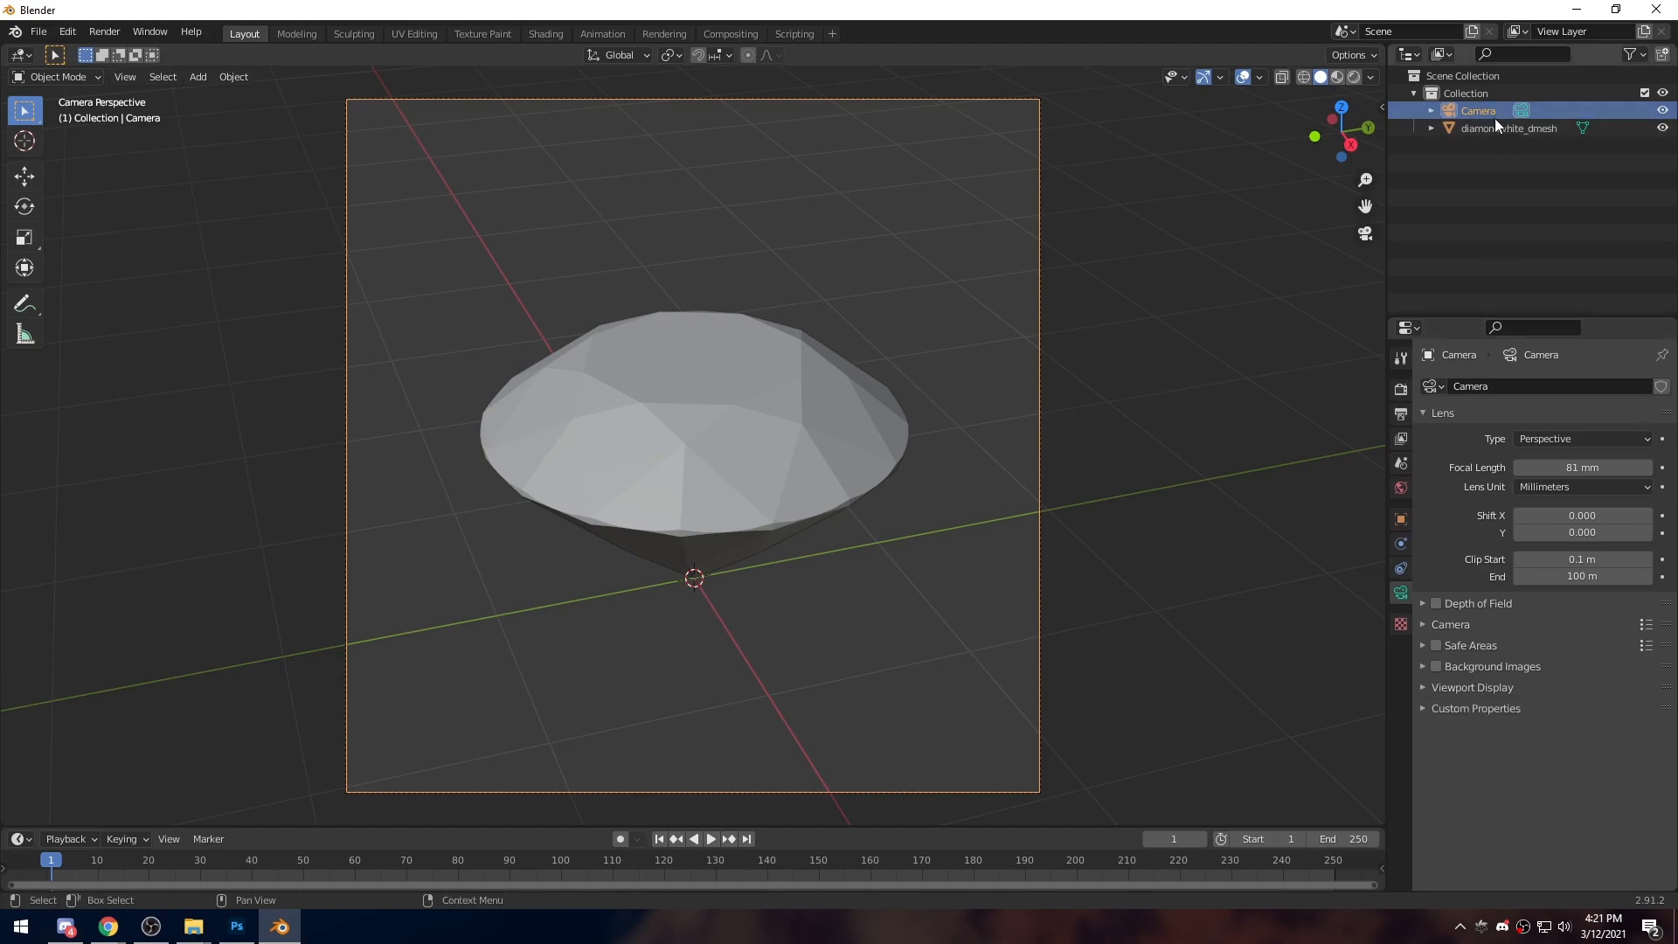
Change the scene's render engine to Octane
left_click(1401, 415)
left_click(1401, 390)
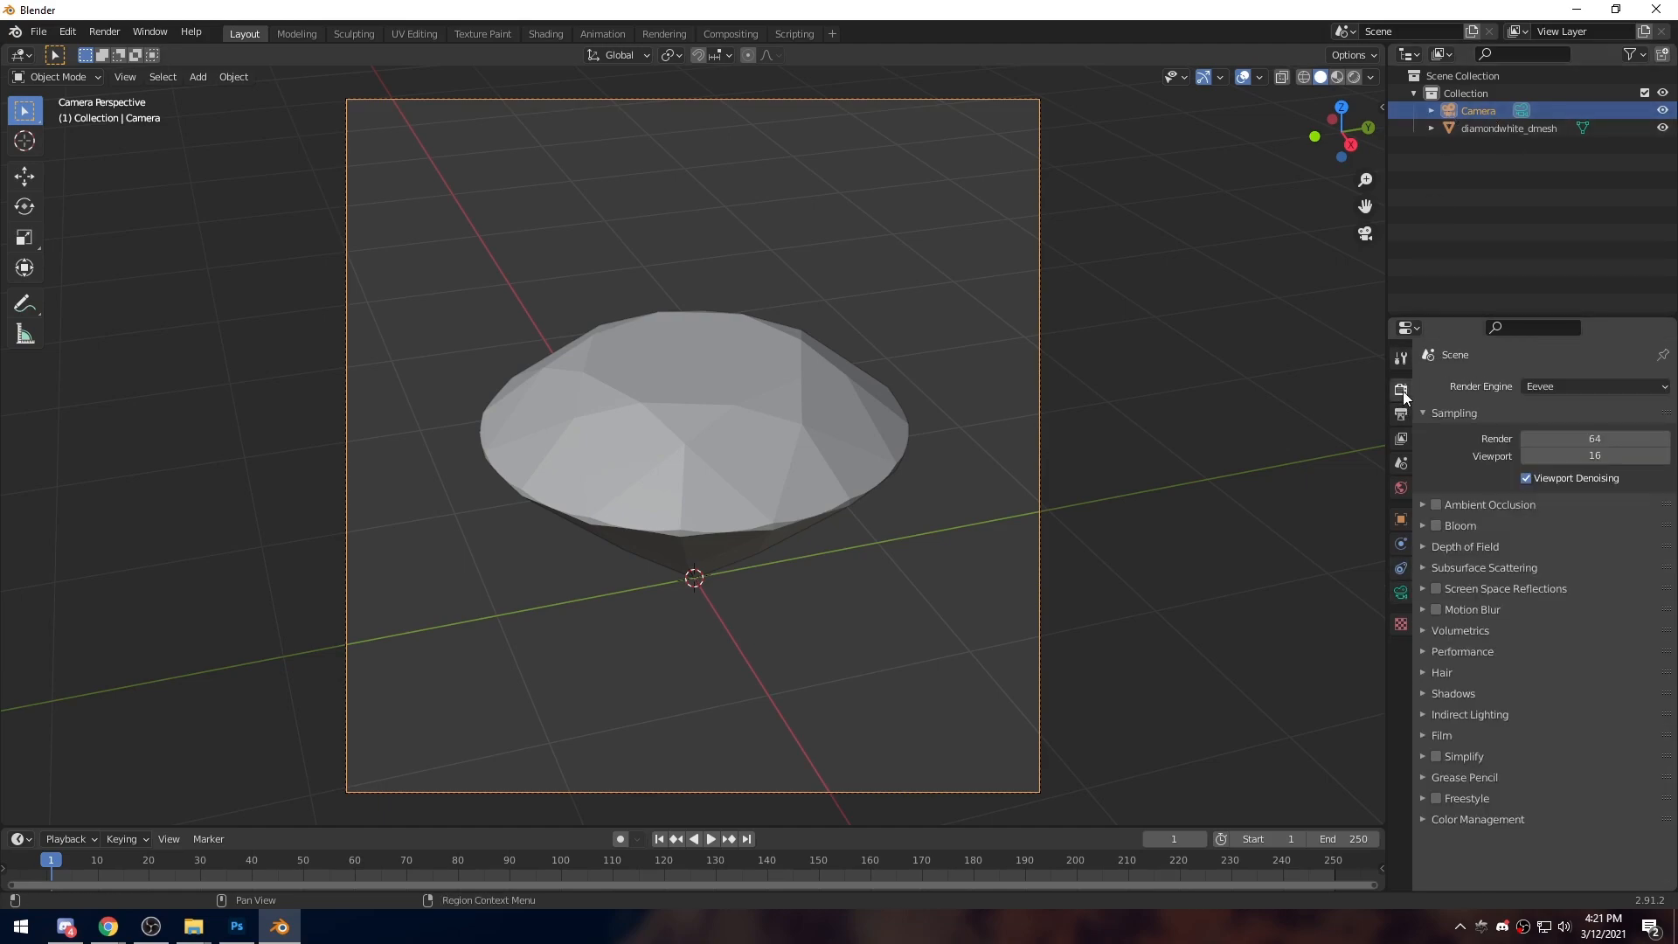
left_click(1575, 390)
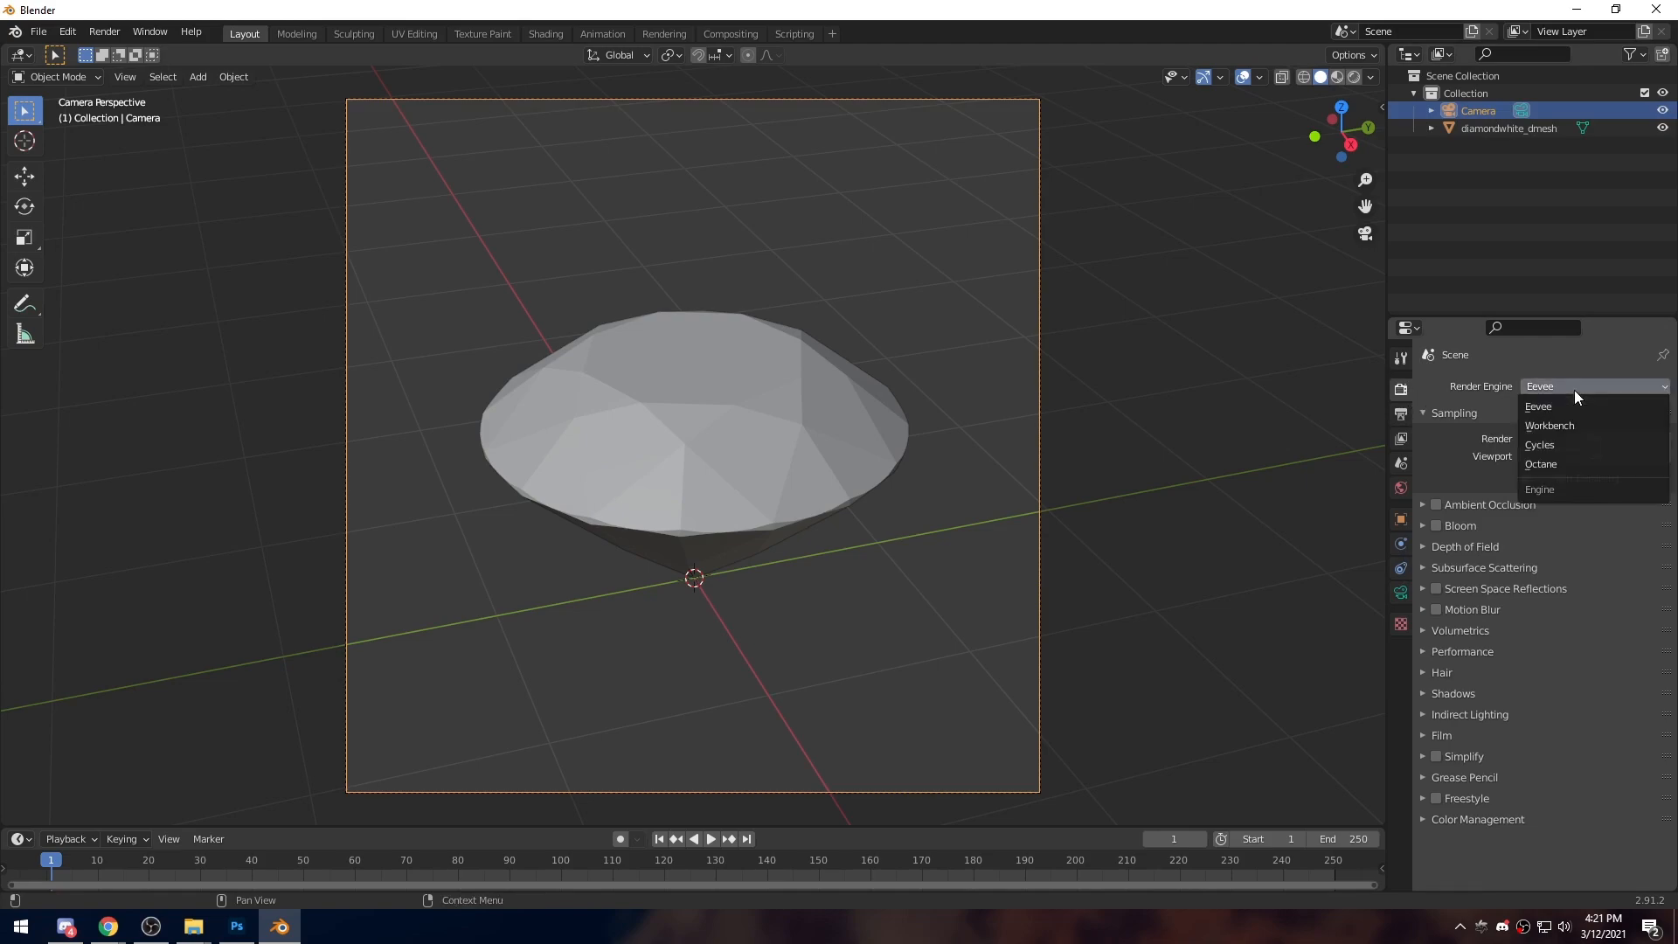
left_click(1562, 465)
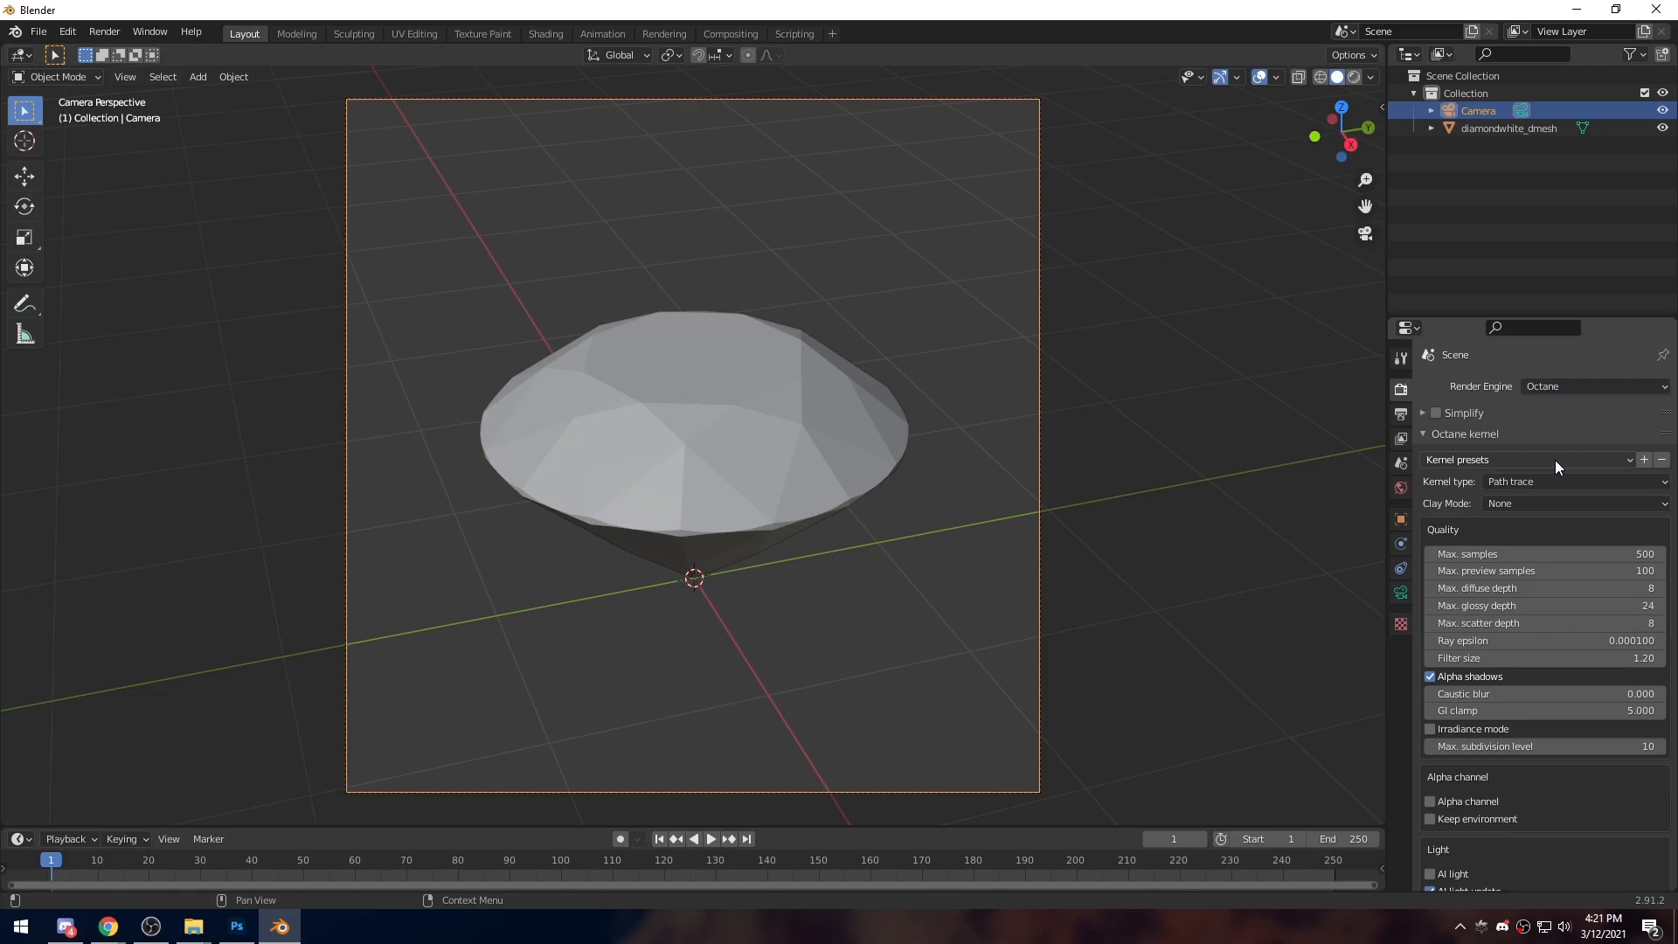
Increase the camera's focal length to 86 mm
left_click(1402, 598)
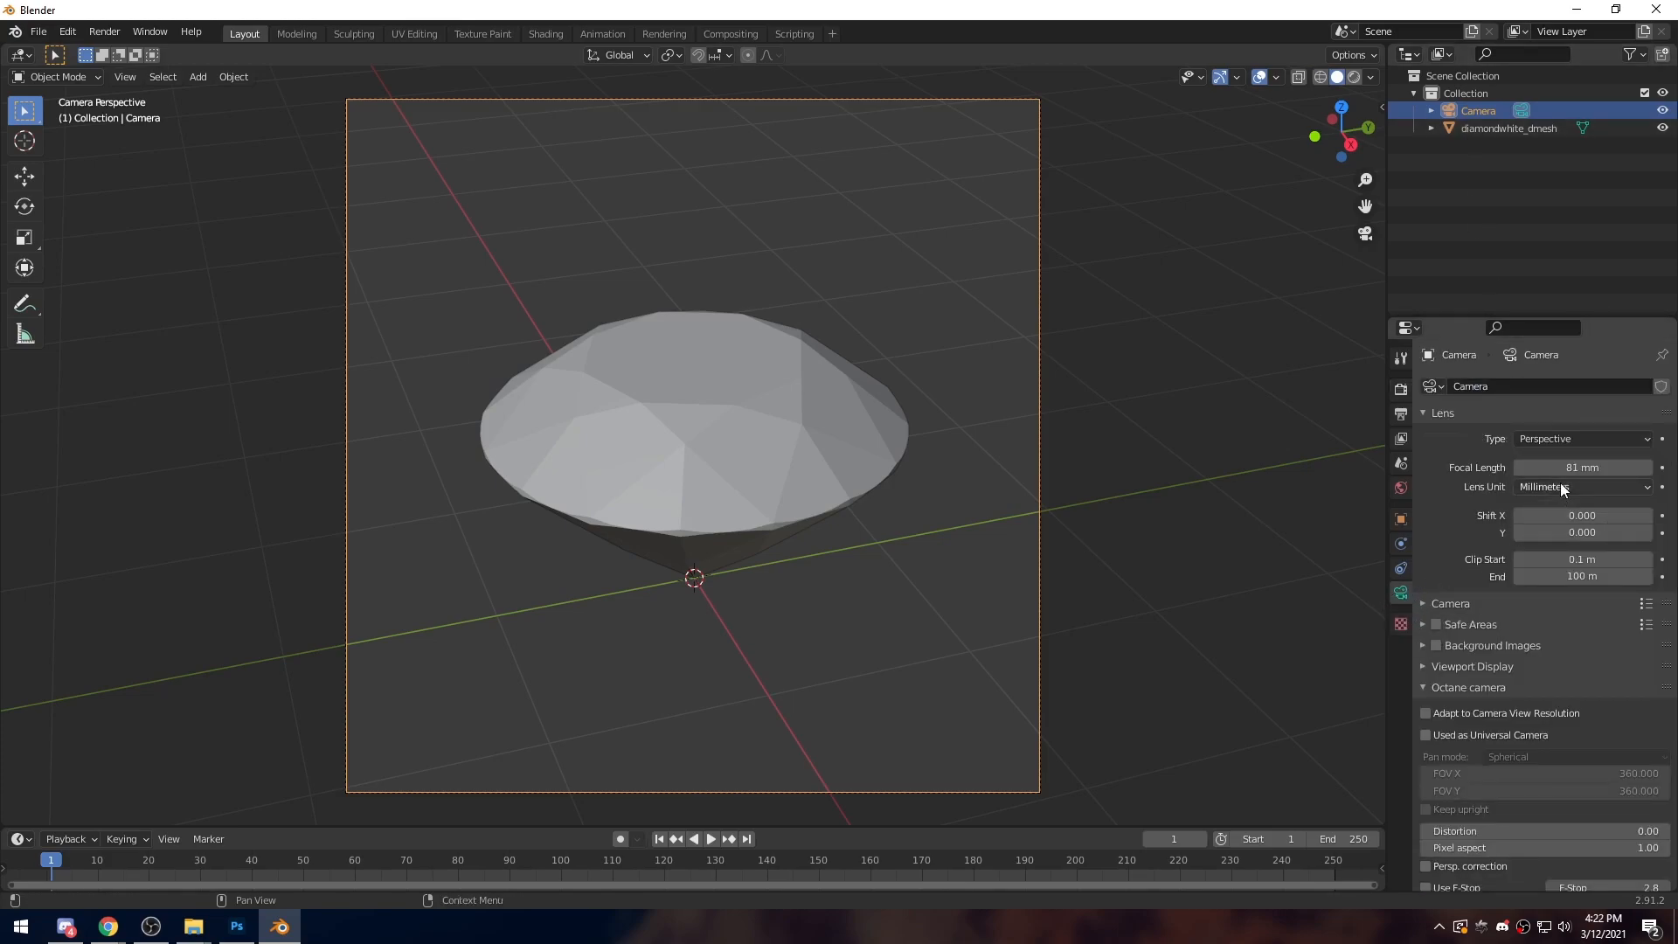
left_click_drag(1565, 468, 1587, 468)
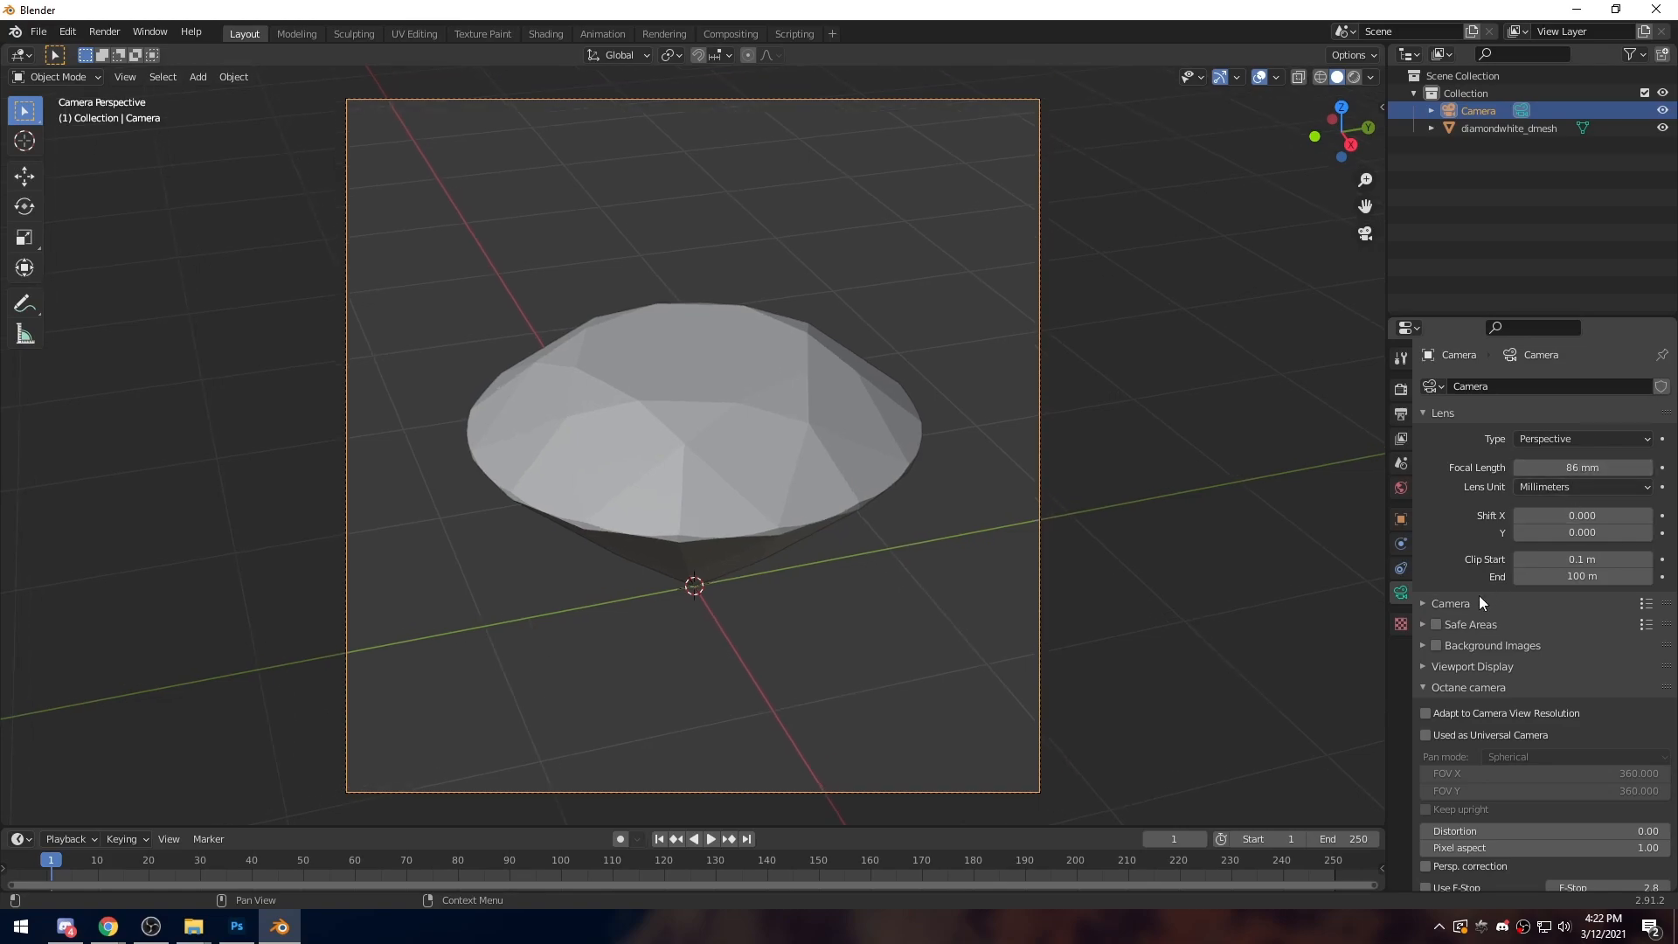
Enable the camera's Octane Camera Imager (Render Mode) and set its response type to sRGB
scroll(1529, 622, "down", 12)
scroll(1523, 640, "down", 2)
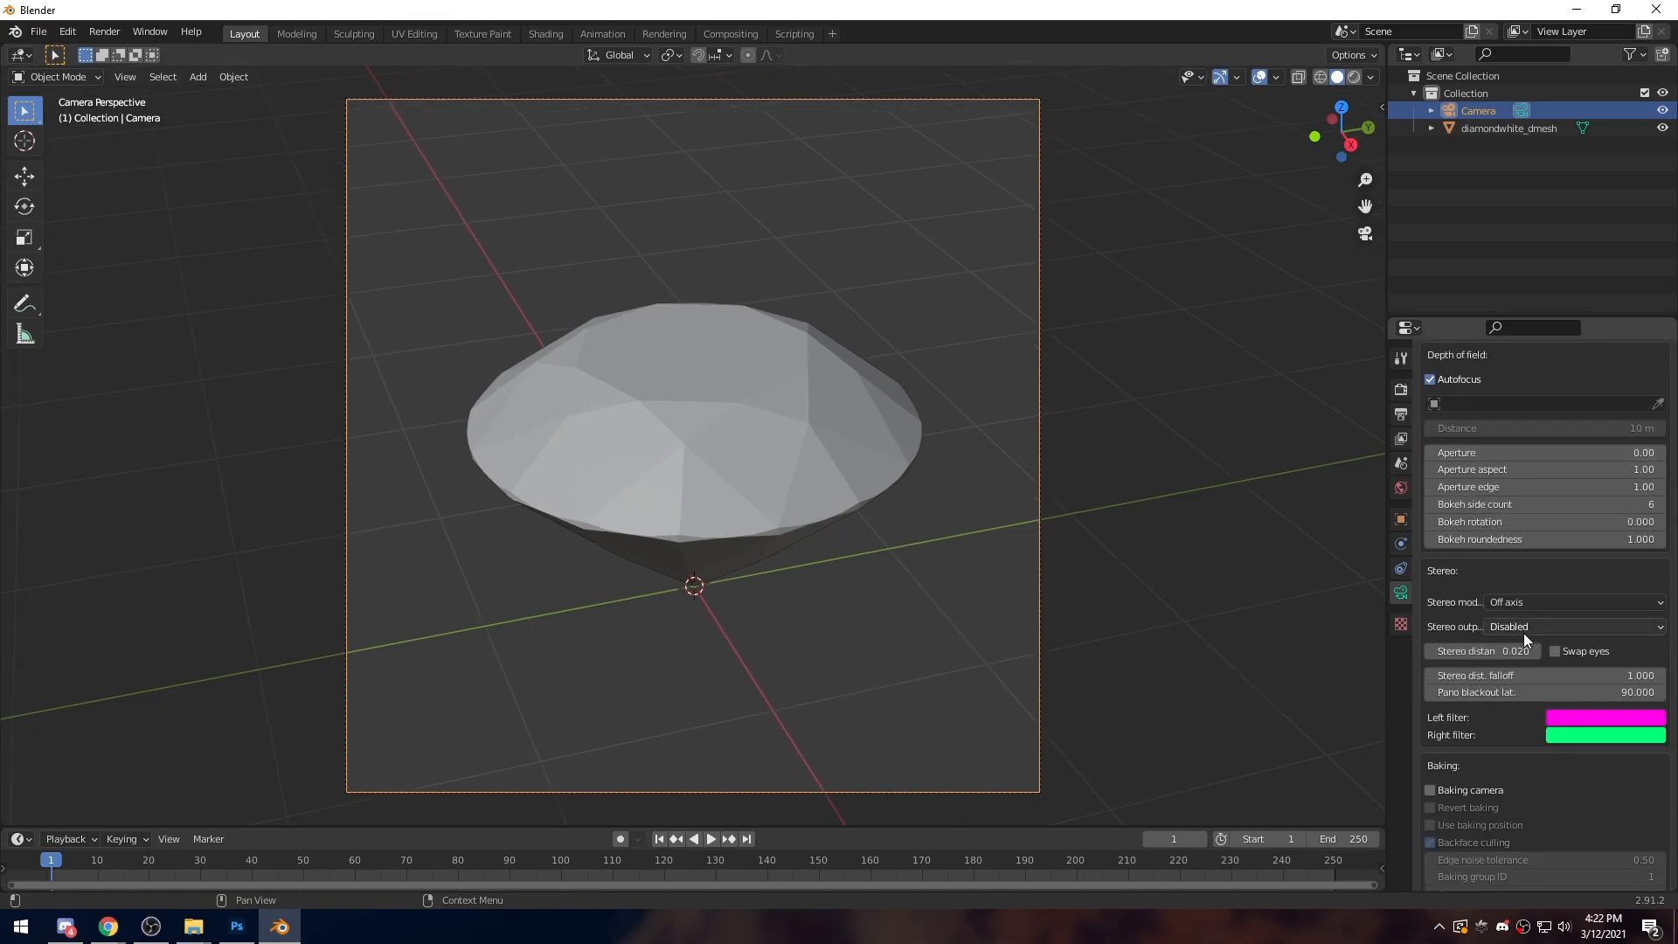
scroll(1524, 633, "down", 14)
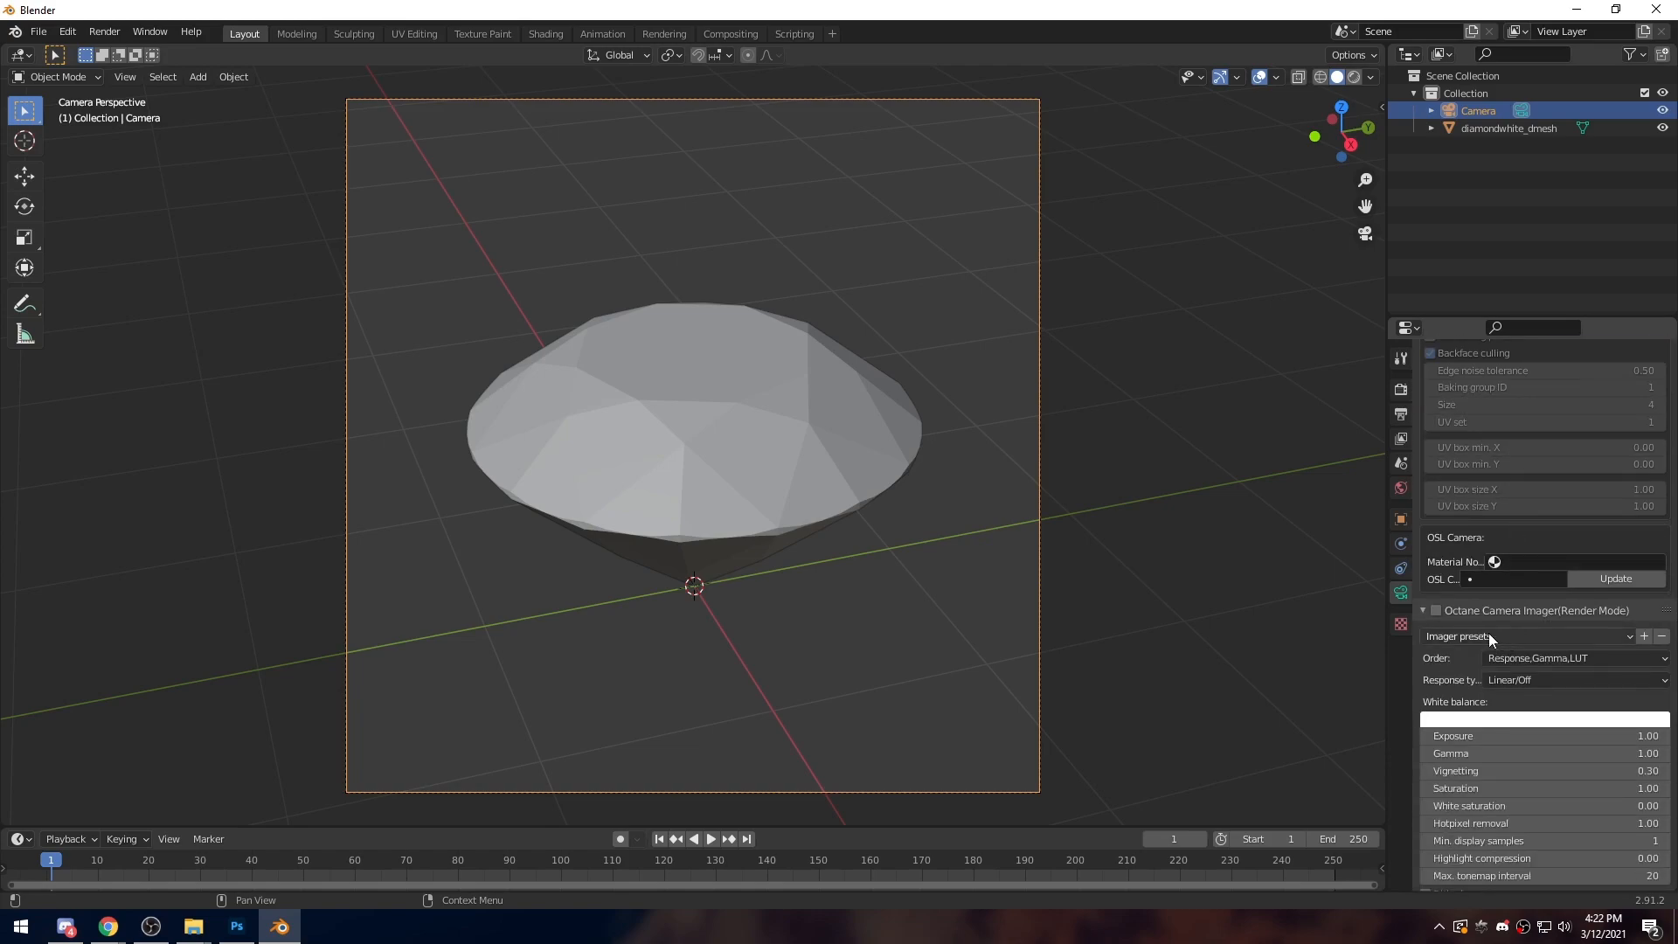
left_click(1436, 610)
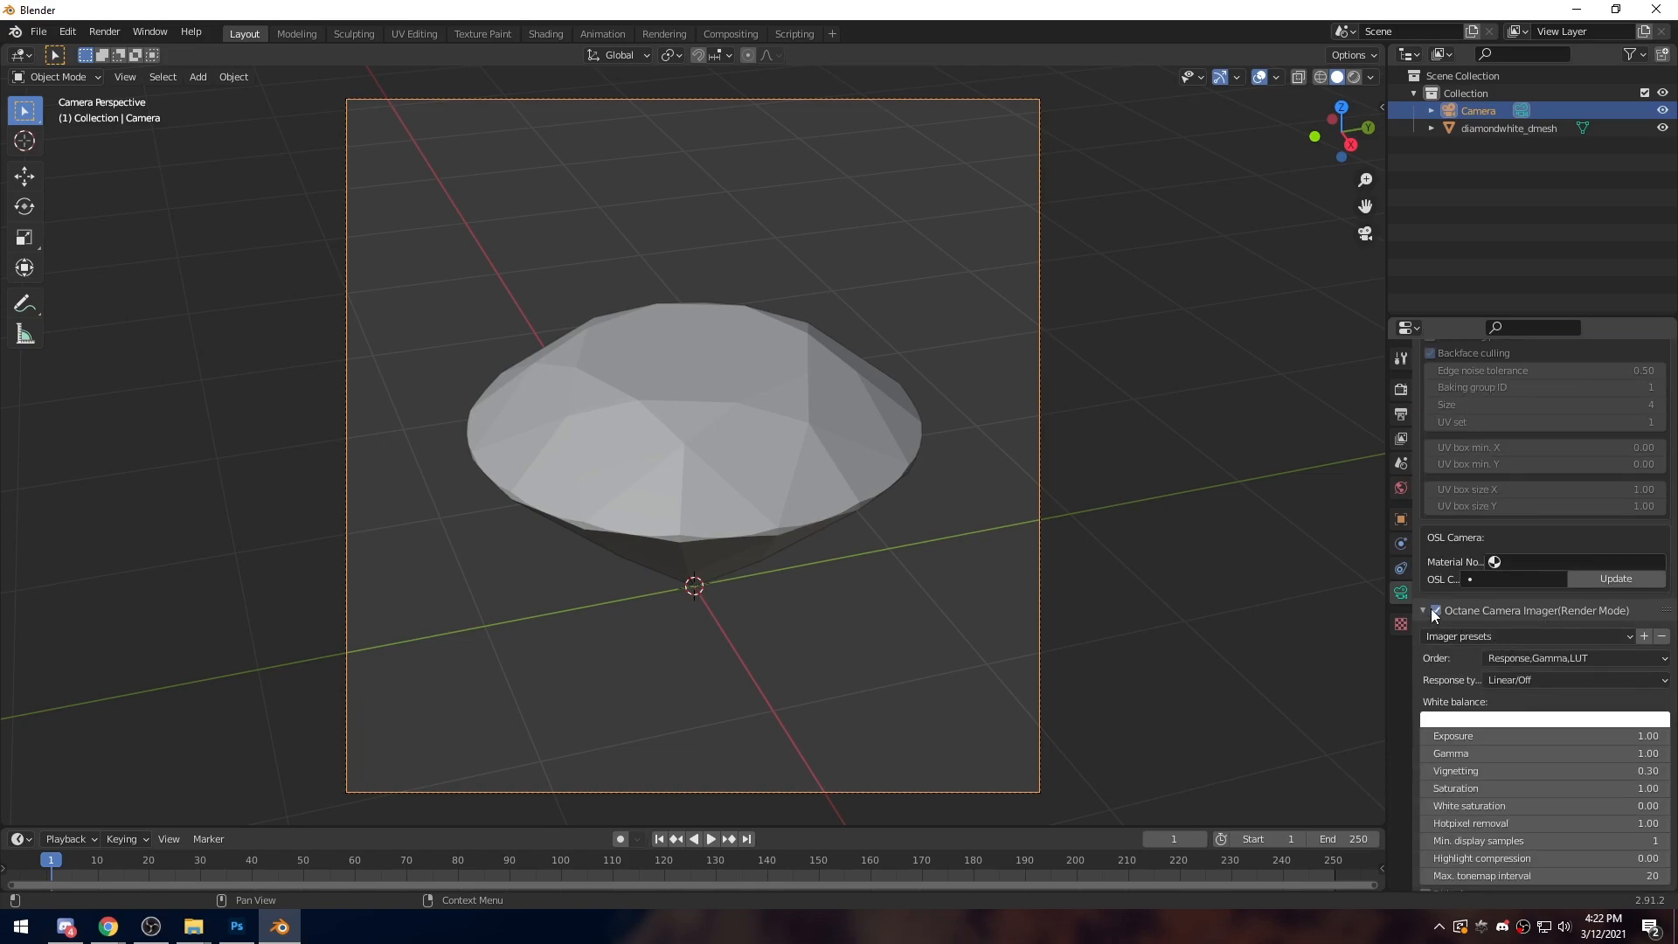
left_click(1510, 681)
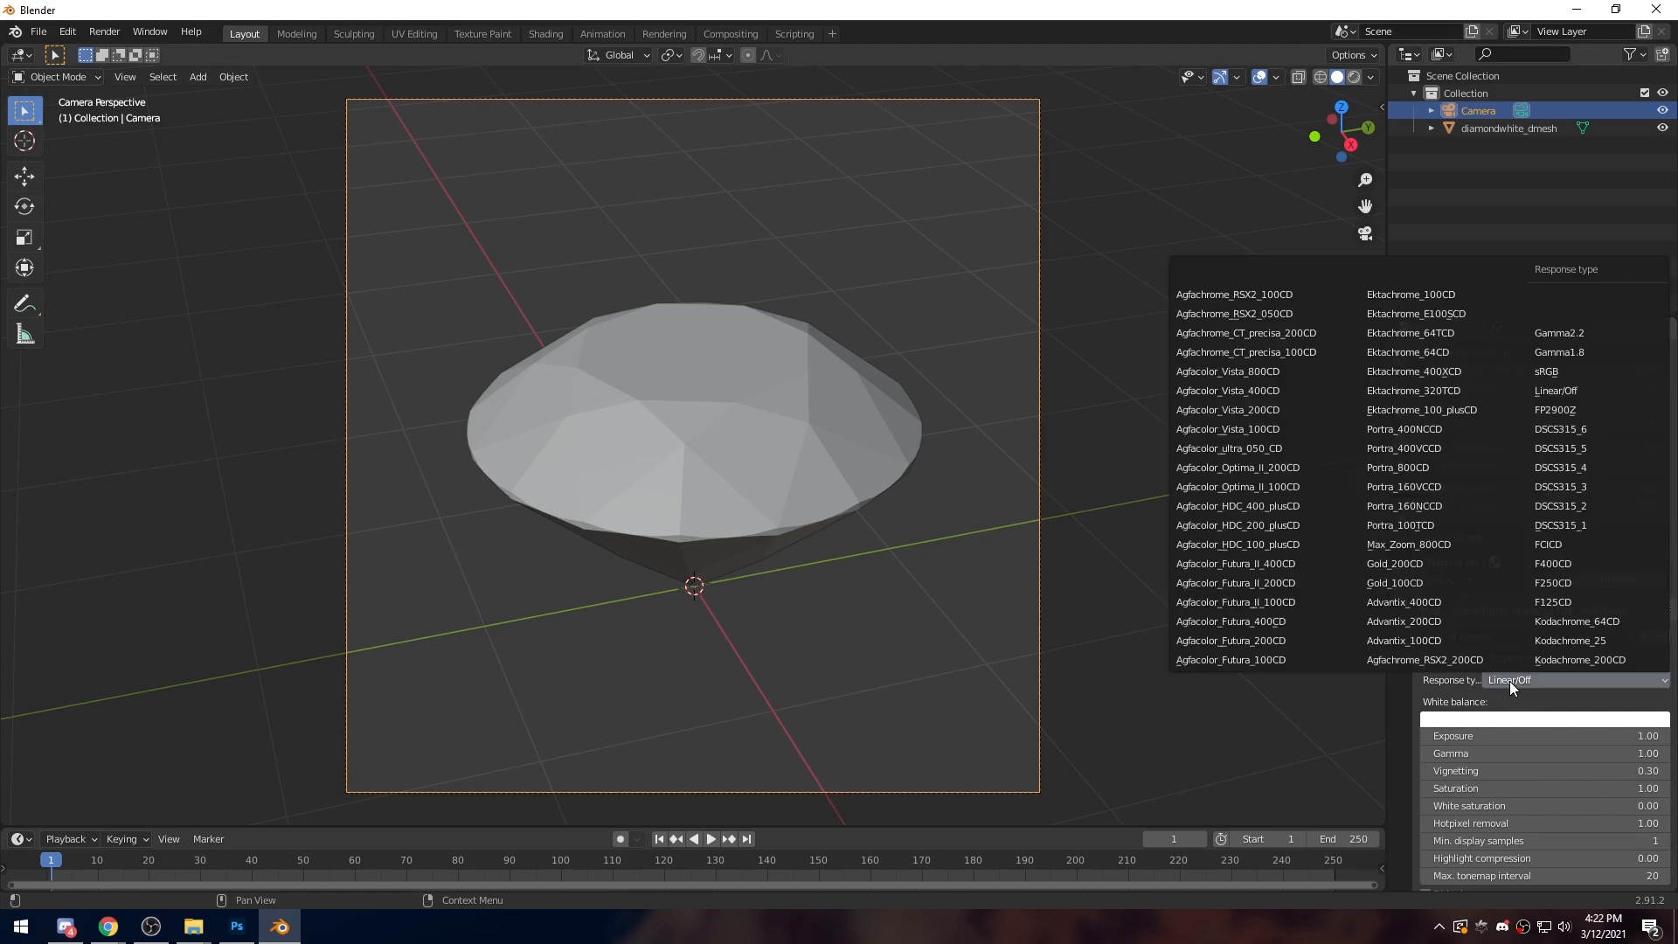
left_click(1548, 372)
scroll(1514, 741, "down", 5)
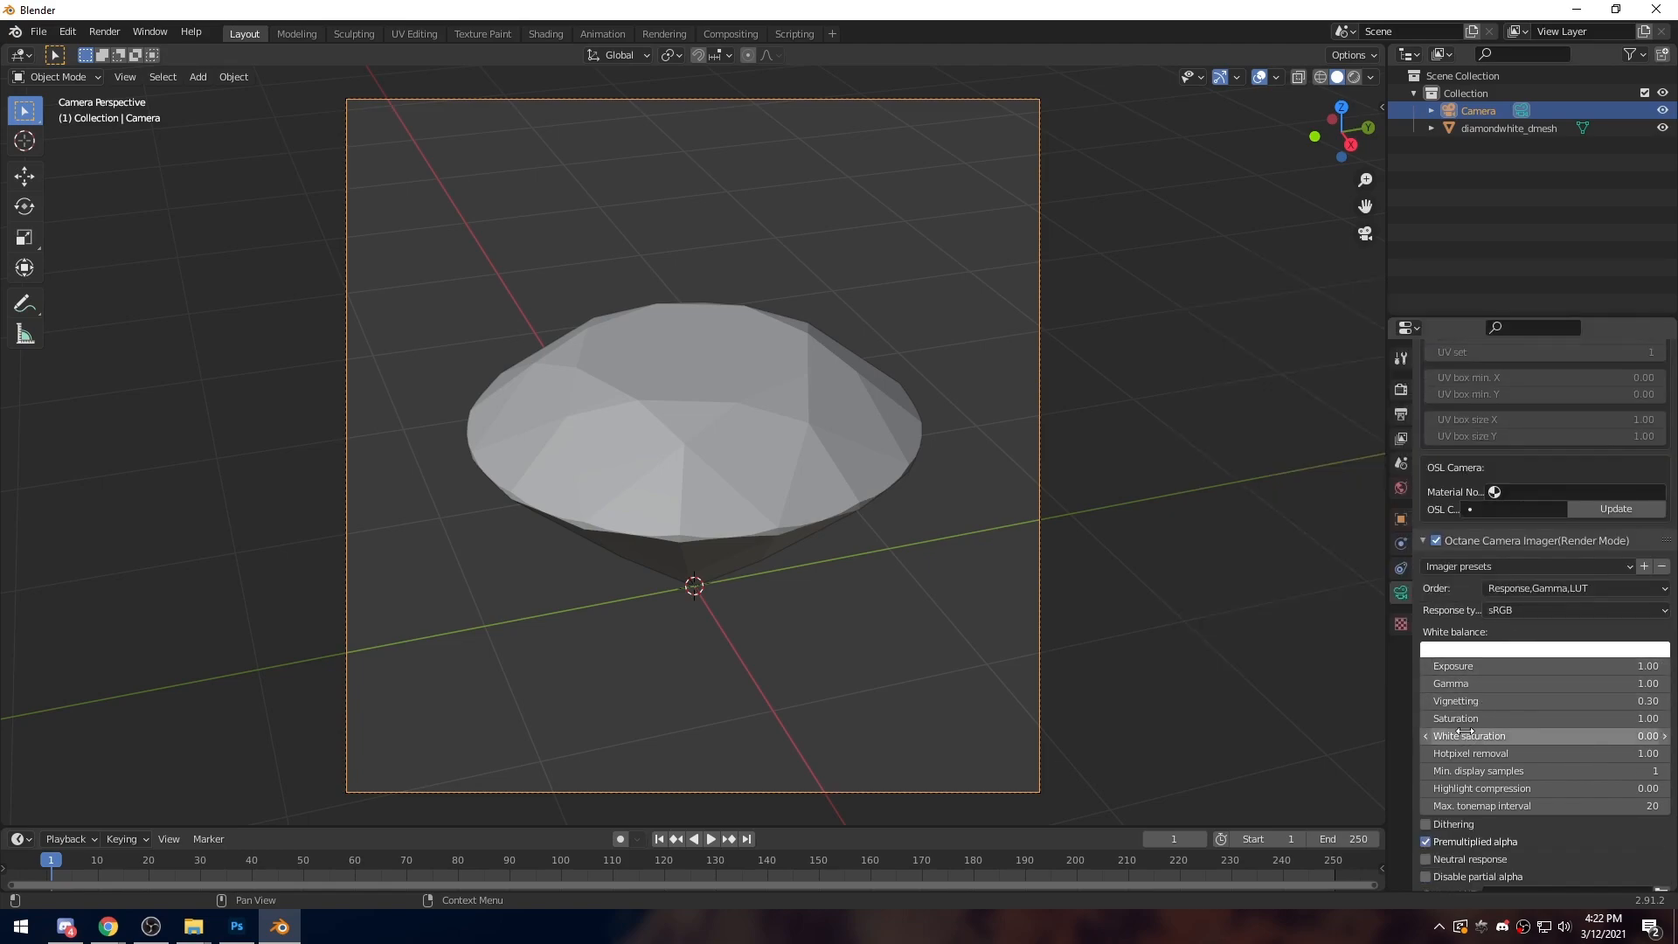
Rotate the diamond so it tilts with its pointed base toward the camera, and resize it within the frame
scroll(1514, 741, "down", 10)
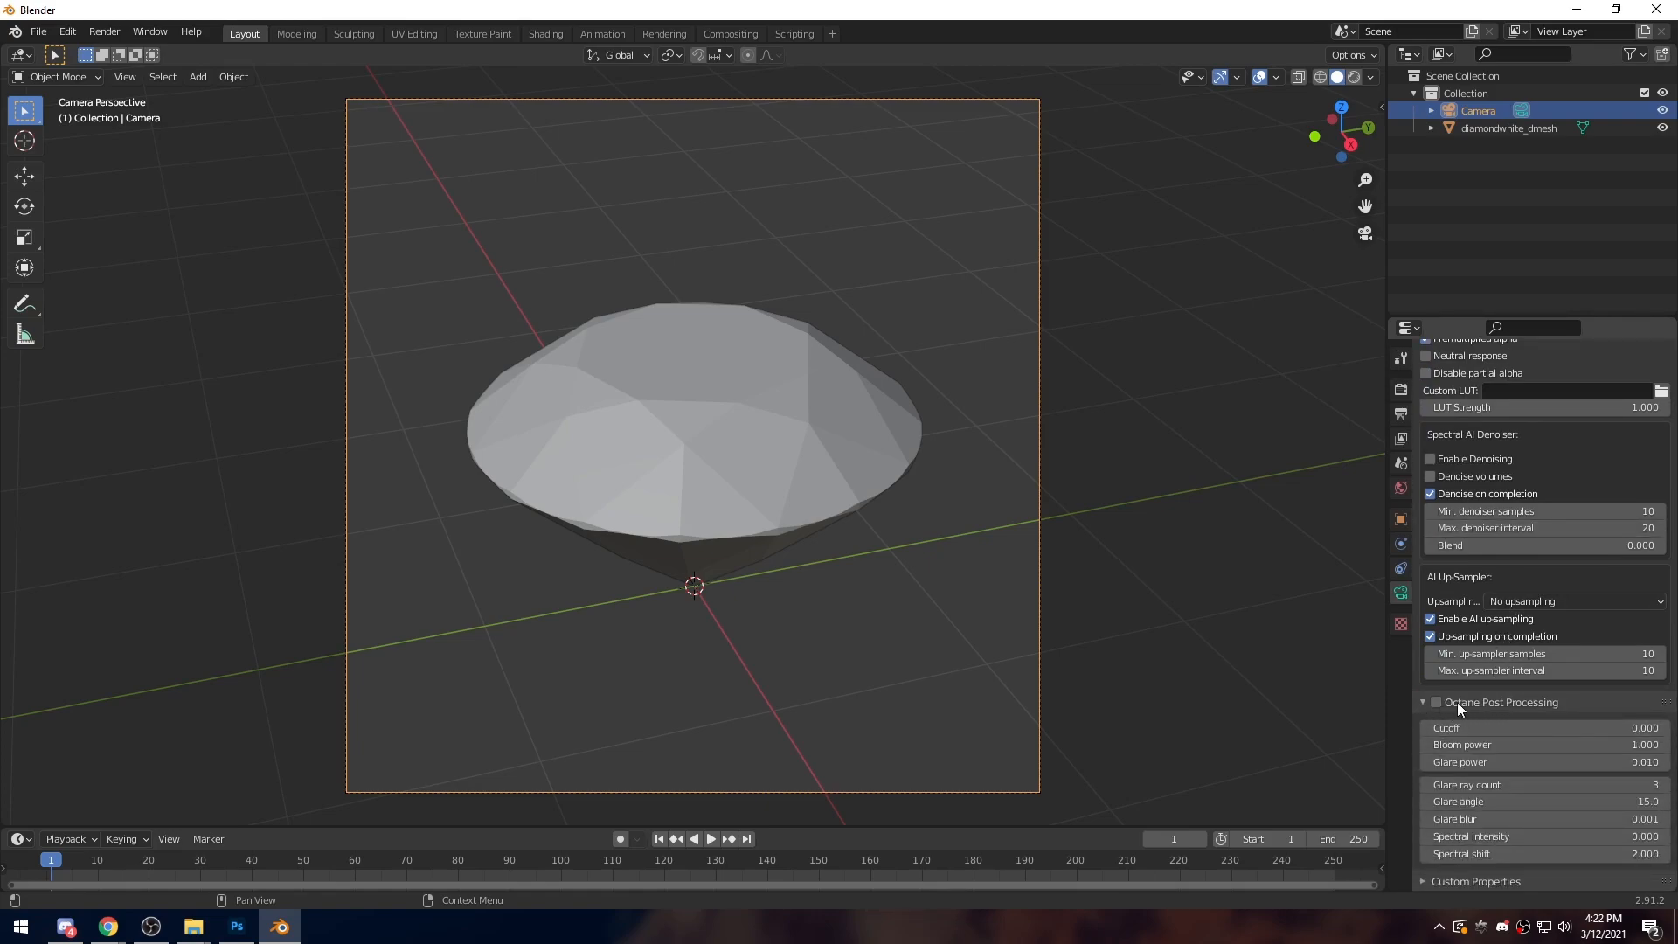
left_click(815, 433)
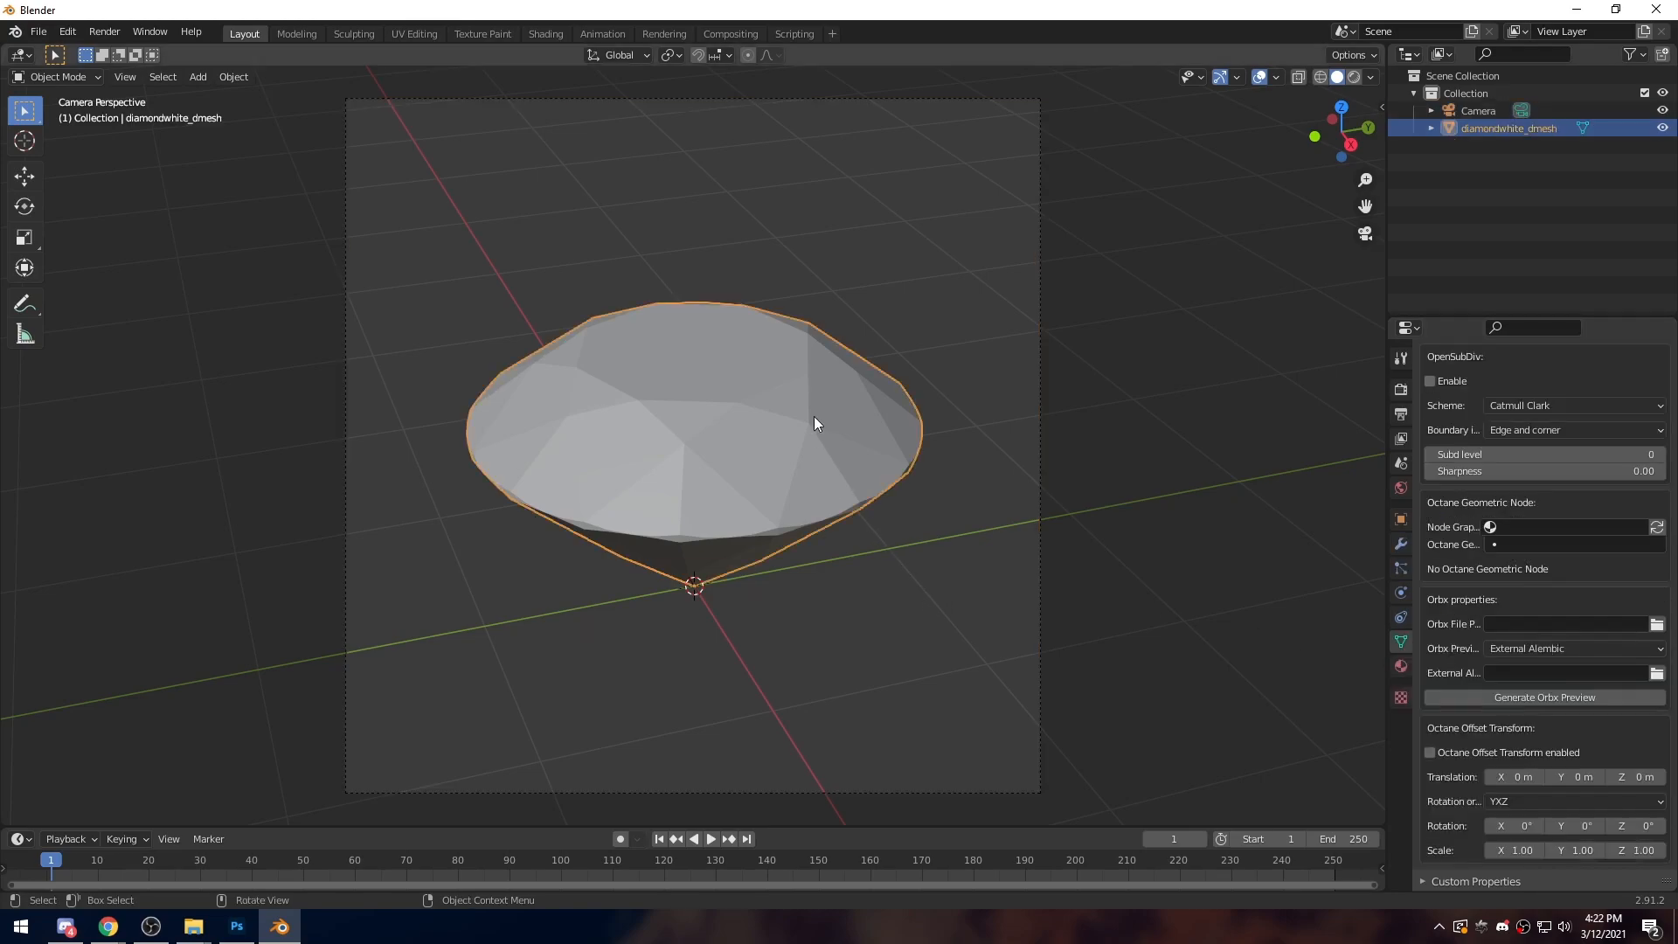
key("shift+space")
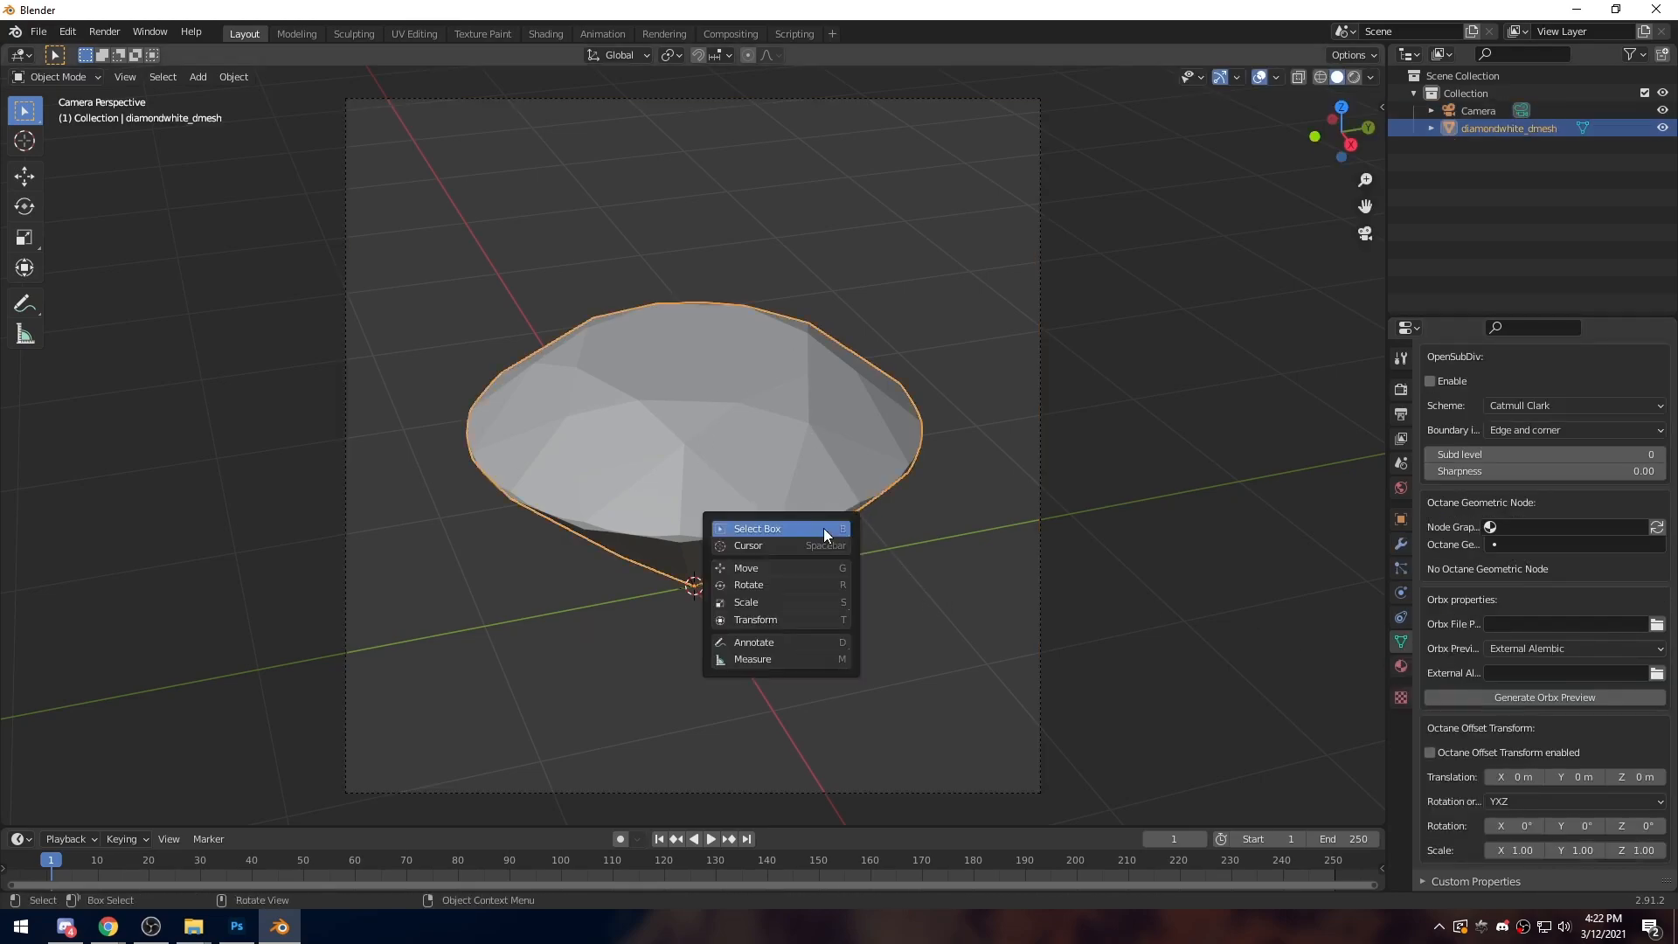
left_click(721, 564)
left_click_drag(721, 563, 792, 545)
key("shift+space")
key("g")
key("s")
left_click(815, 543)
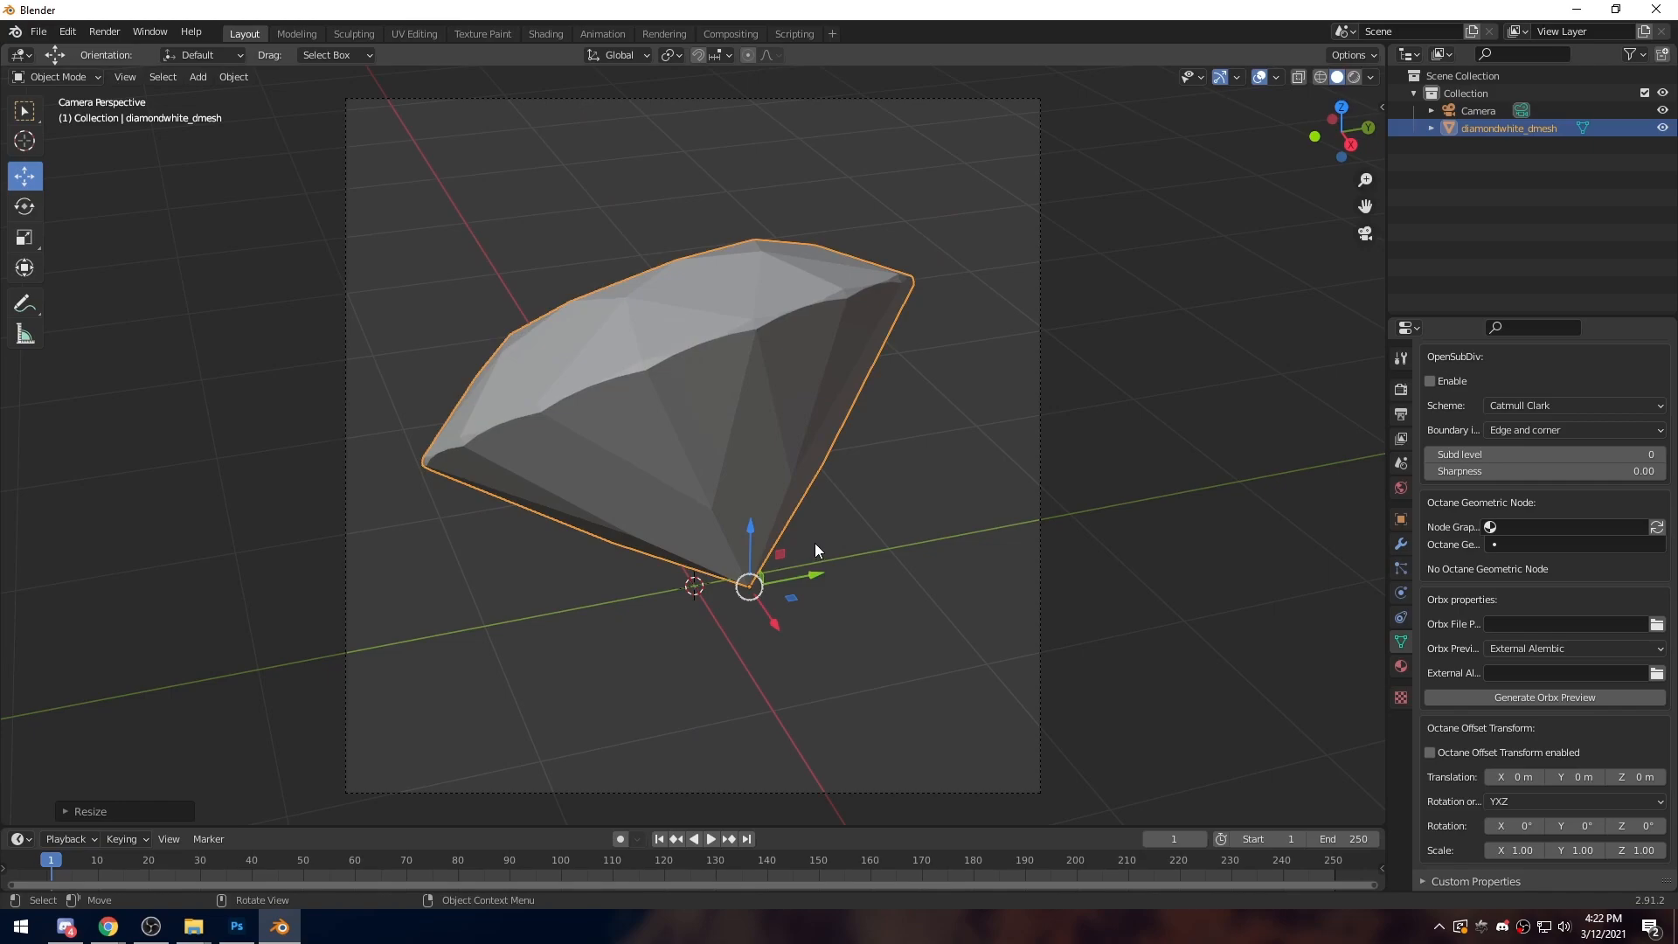
Move the diamond slightly lower in the camera frame, rotate it further onto its side and deselect it
key("g")
left_click(829, 583)
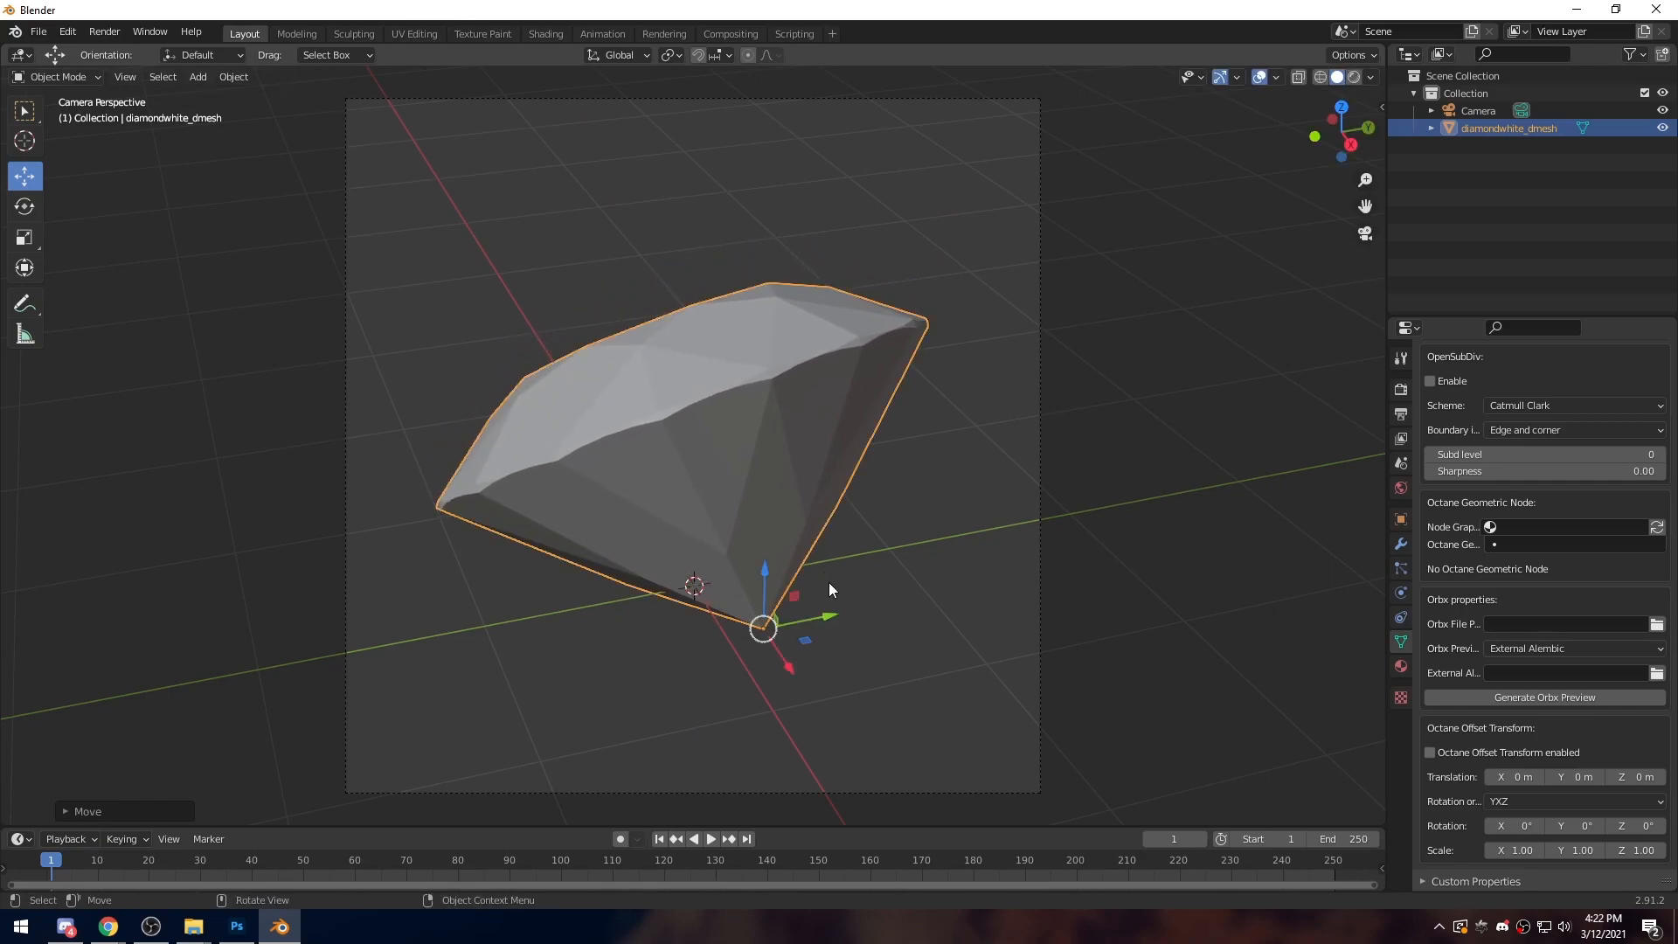
key("t")
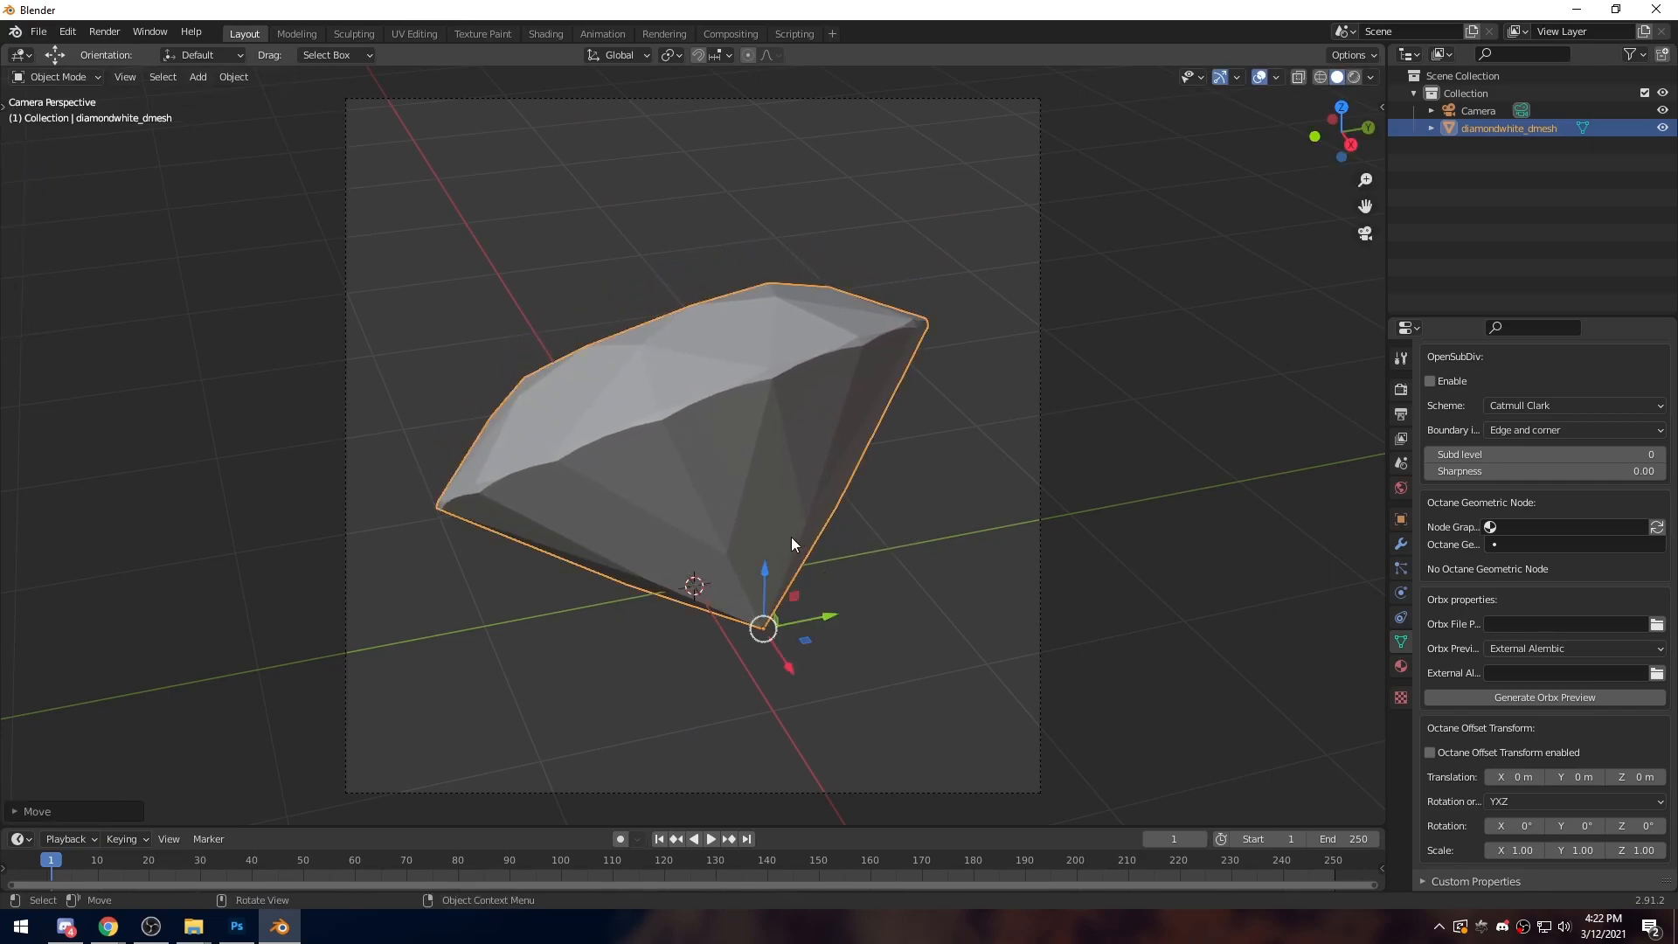
key("shift+space")
left_click(759, 544)
left_click_drag(707, 574, 890, 554)
key("shift+space")
left_click(786, 580)
left_click(890, 555)
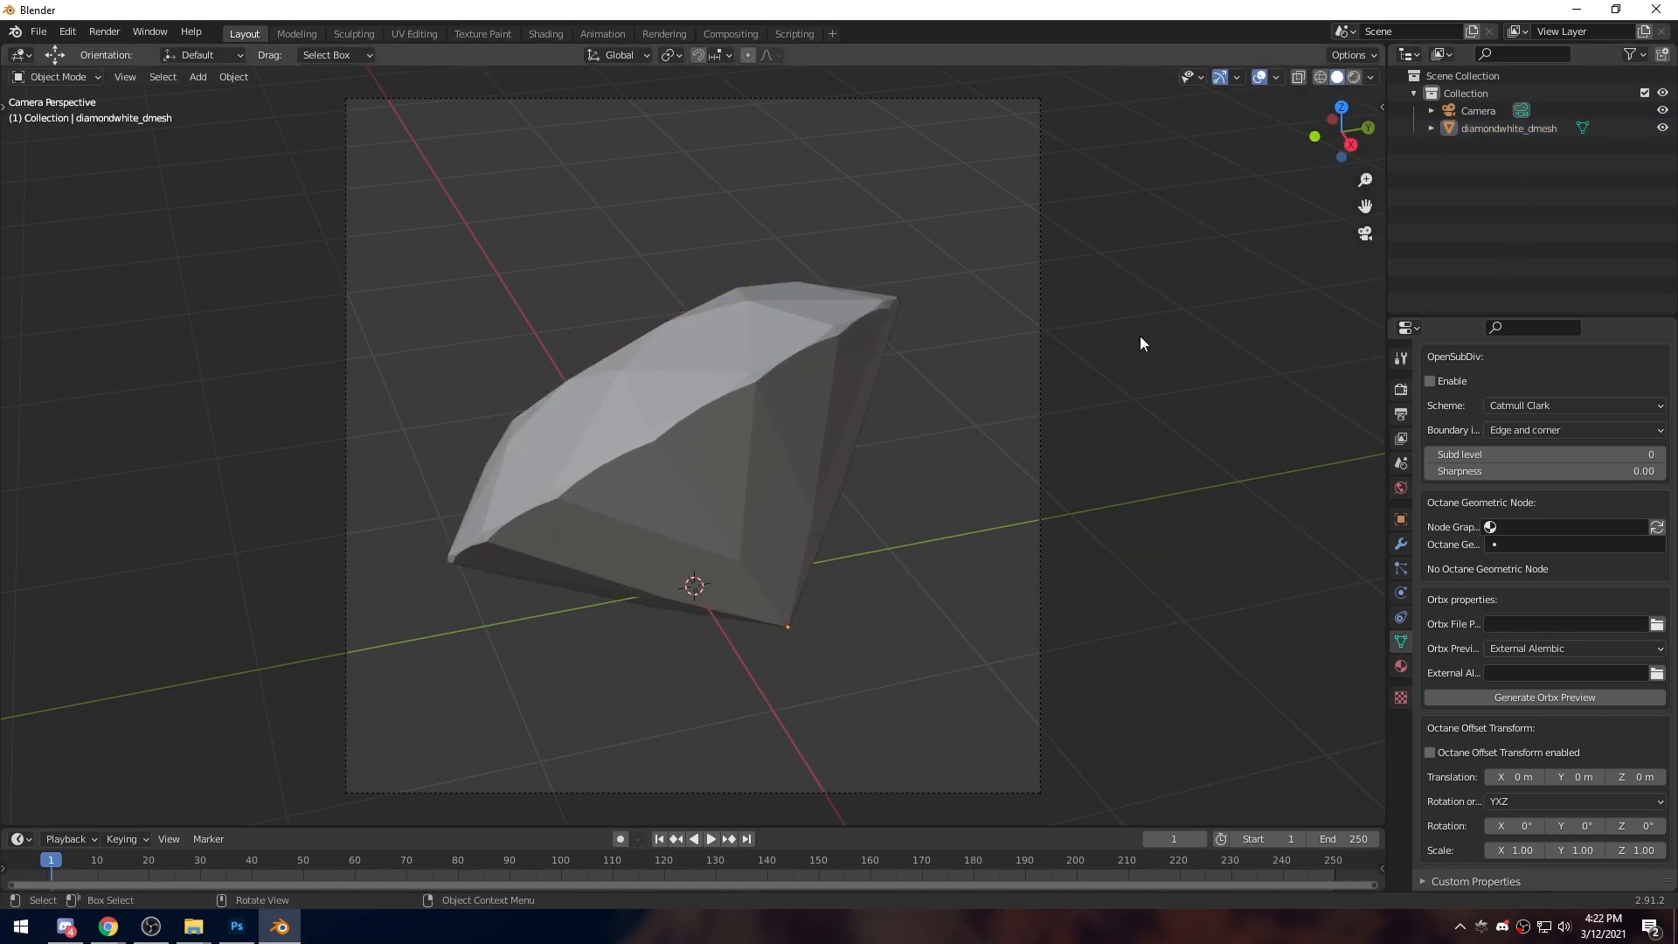
Fly the camera slightly closer to the tilted diamond to reframe it
key("shift+grave")
key("w")
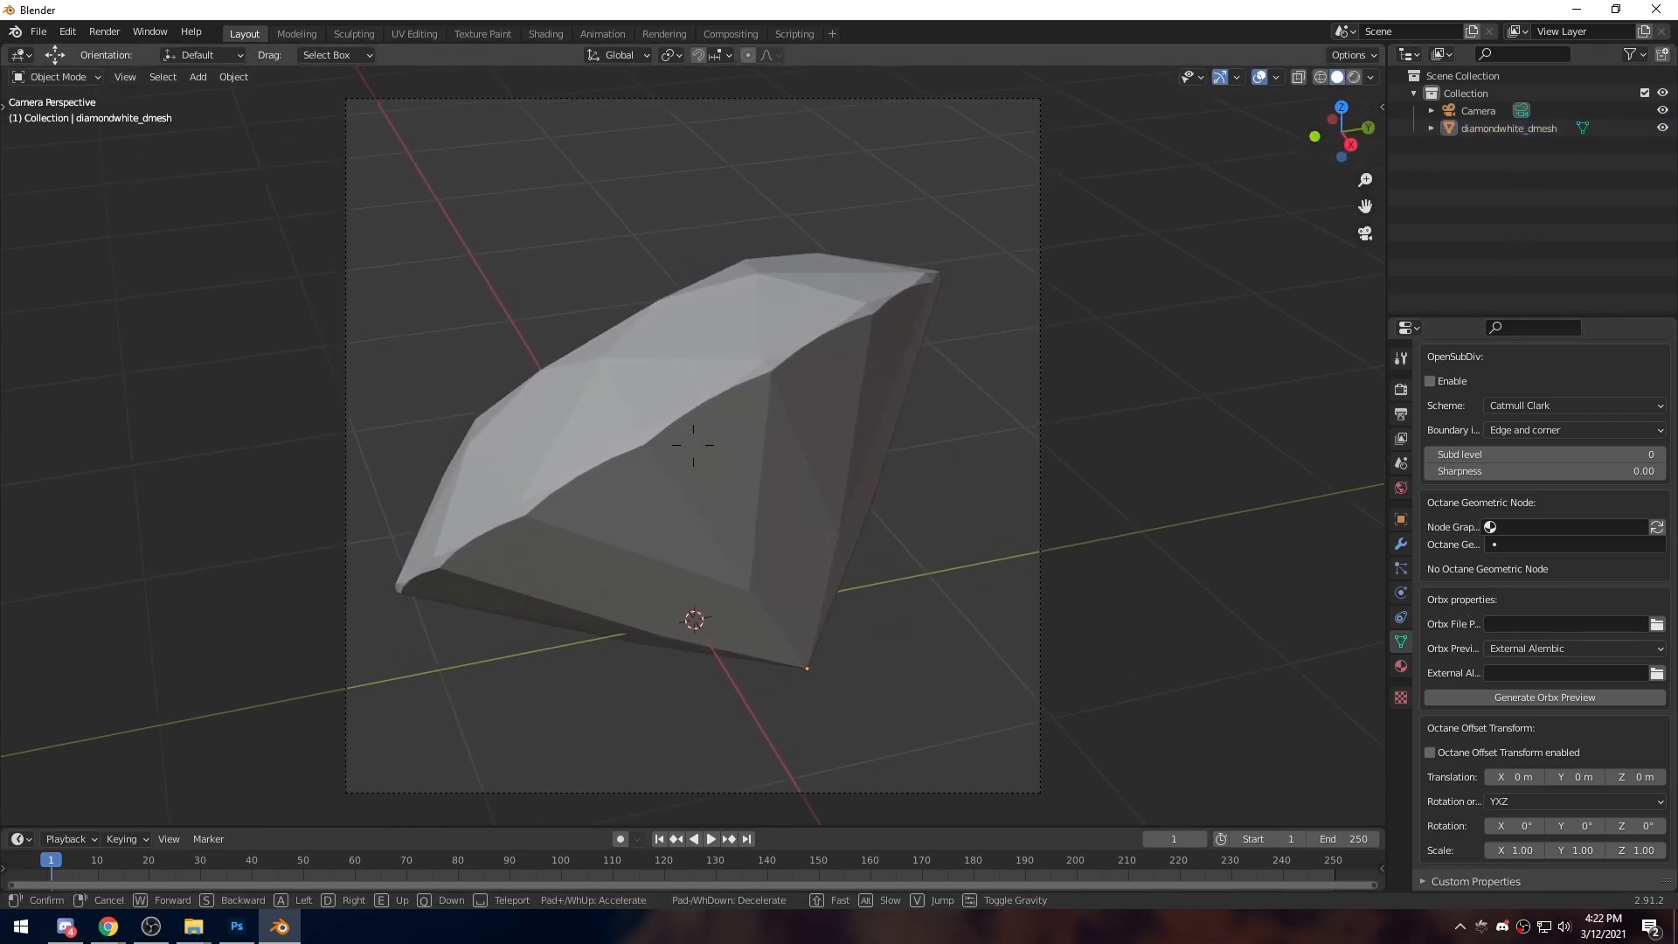
key("s")
left_click(693, 446)
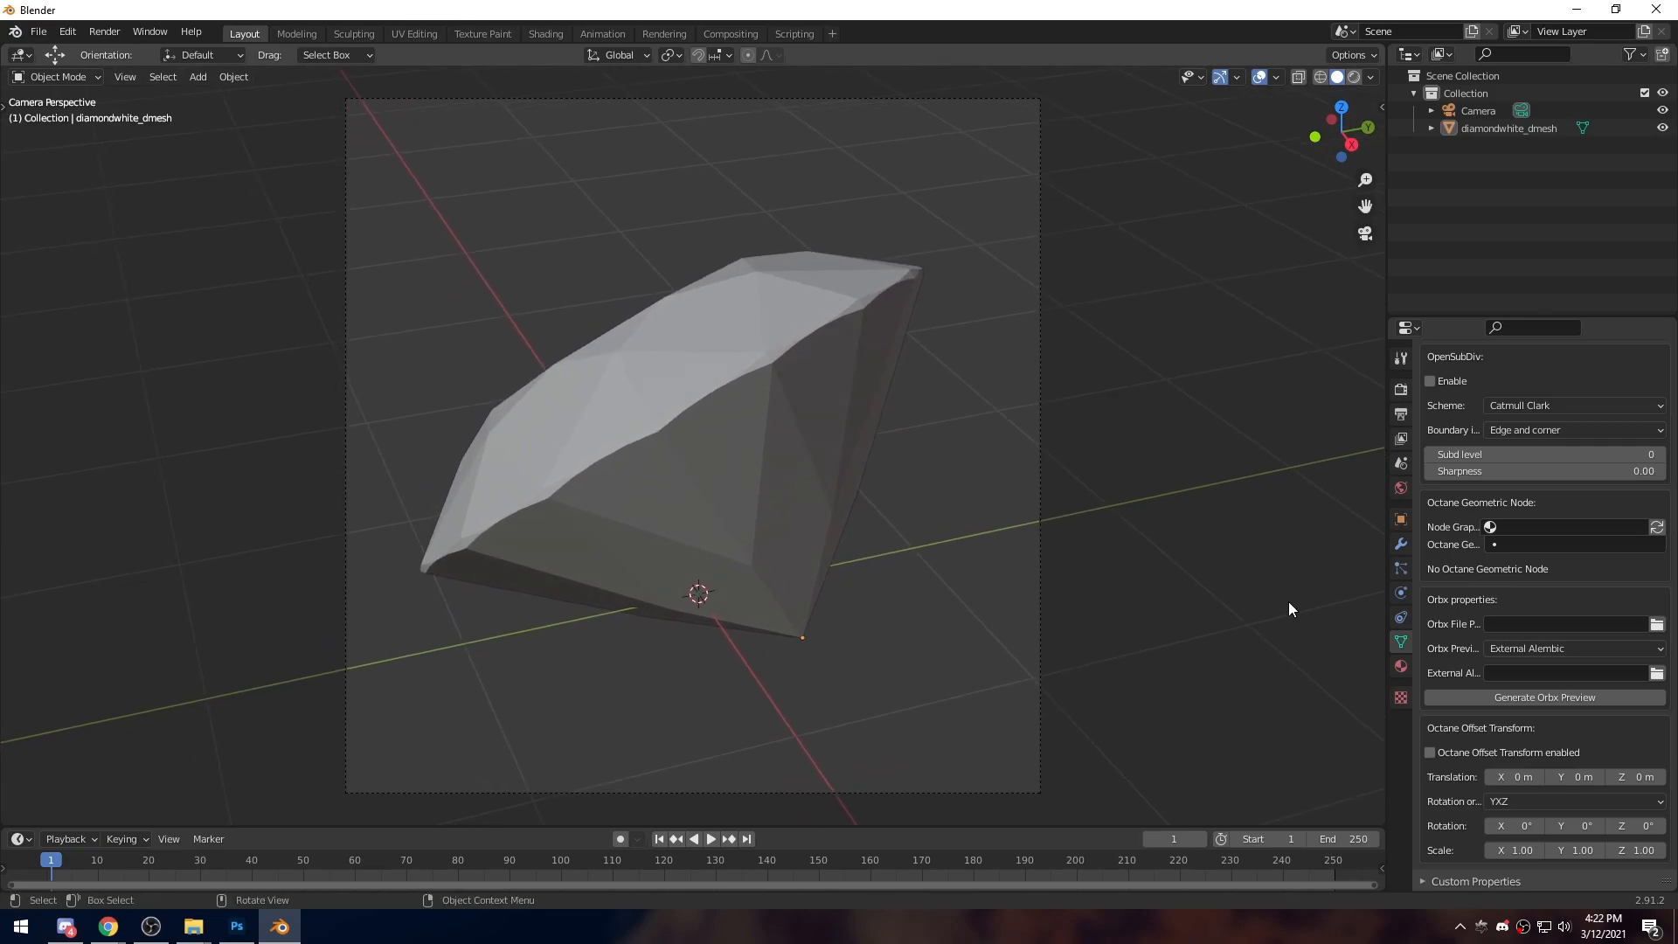
Reduce the camera's focal length to 69 mm
left_click(1497, 113)
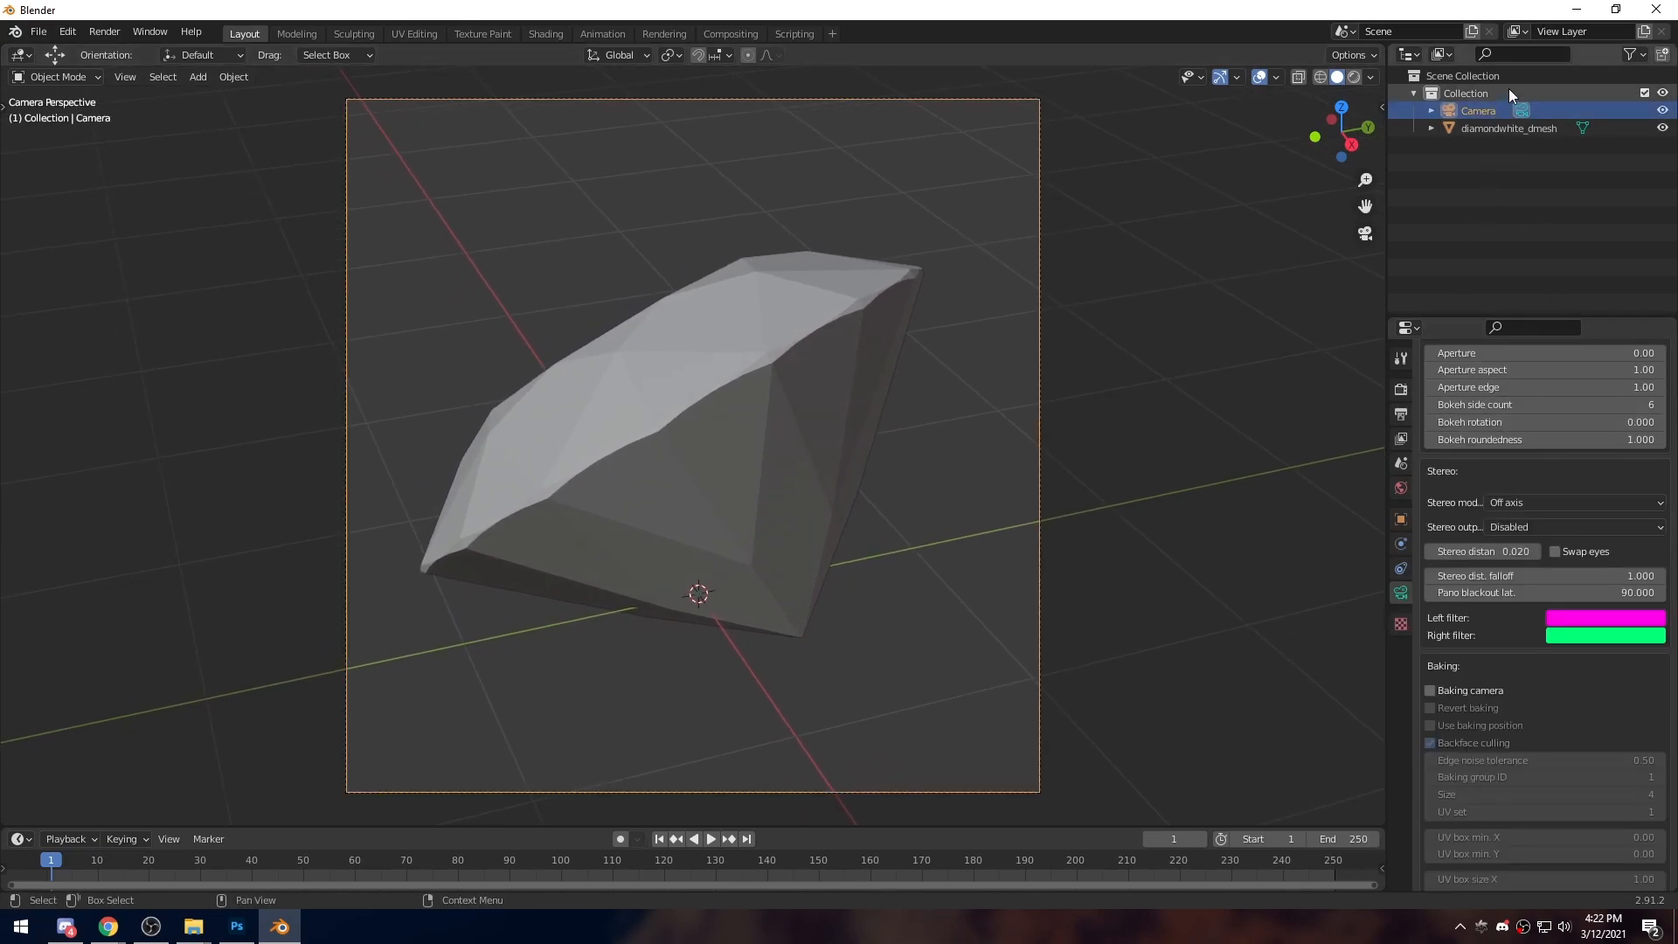
left_click(1401, 594)
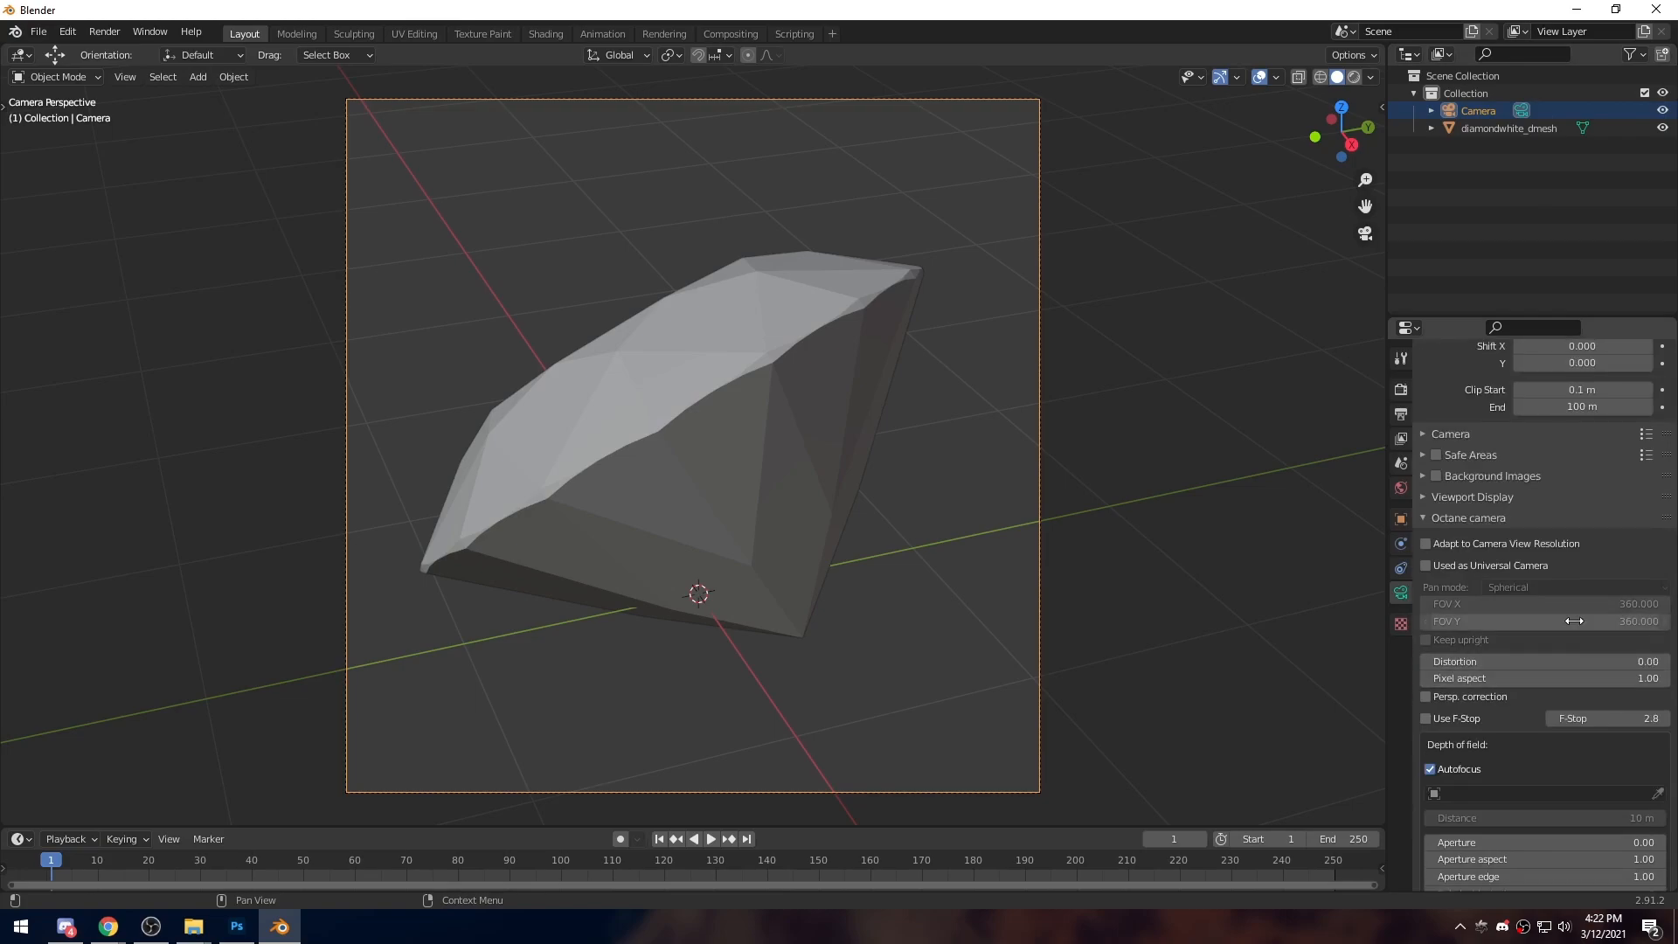
left_click_drag(1583, 468, 1556, 467)
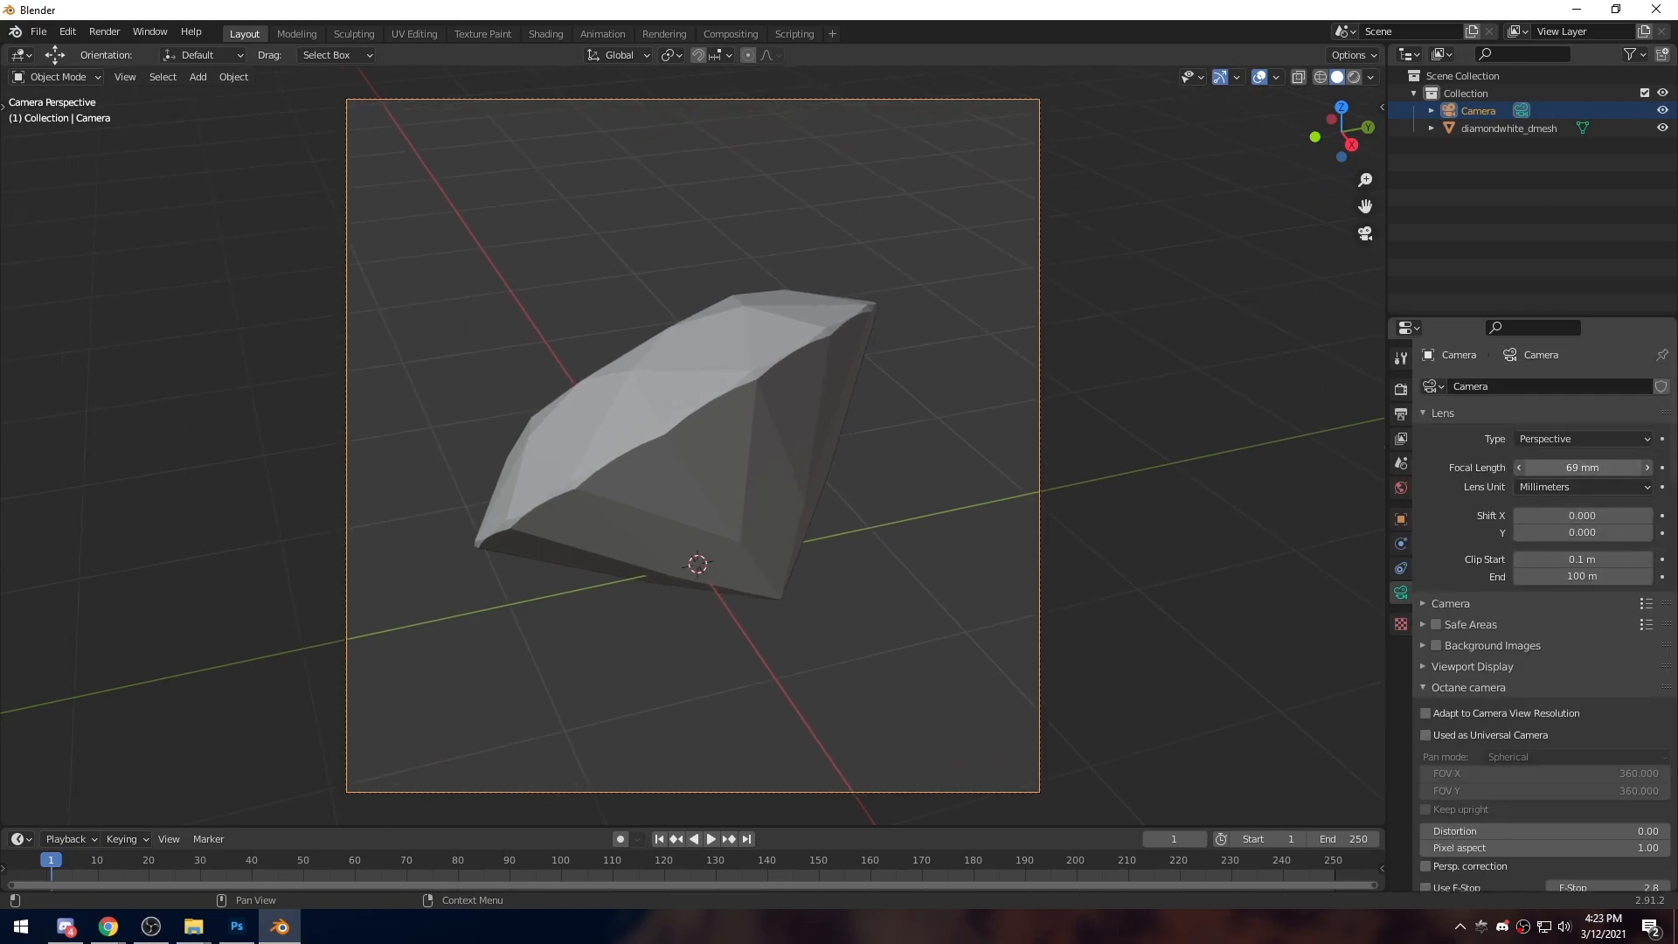
Fly the camera forward and sideways until the diamond is centred and fills most of the square frame
key("shift+grave")
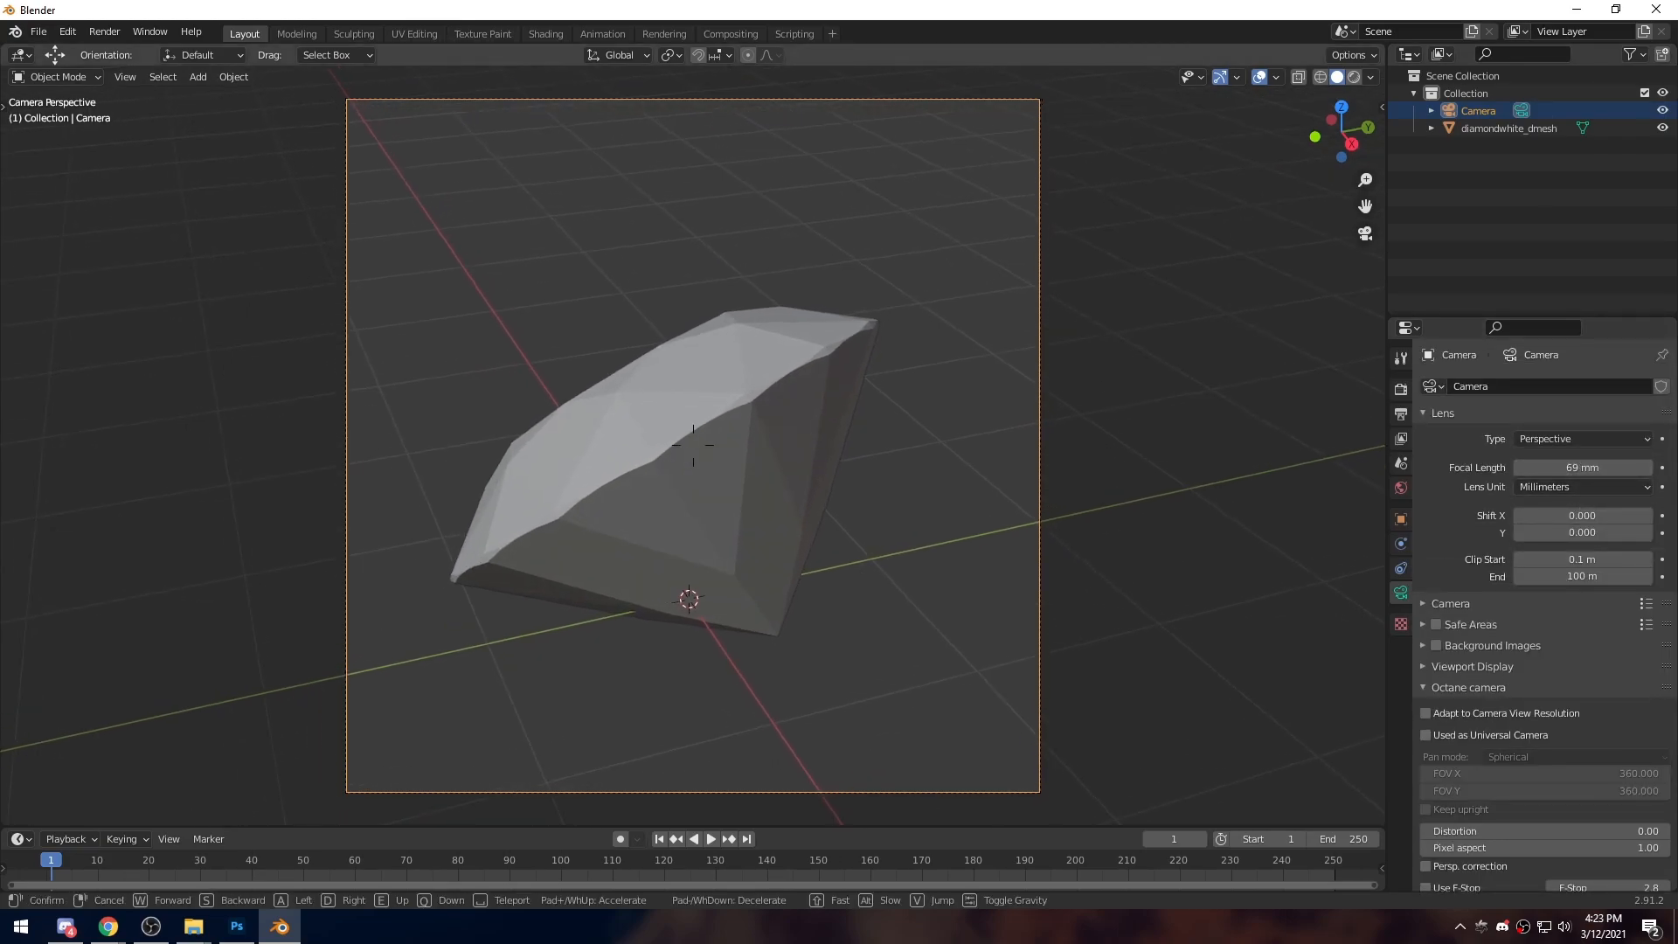
key("w")
key("d")
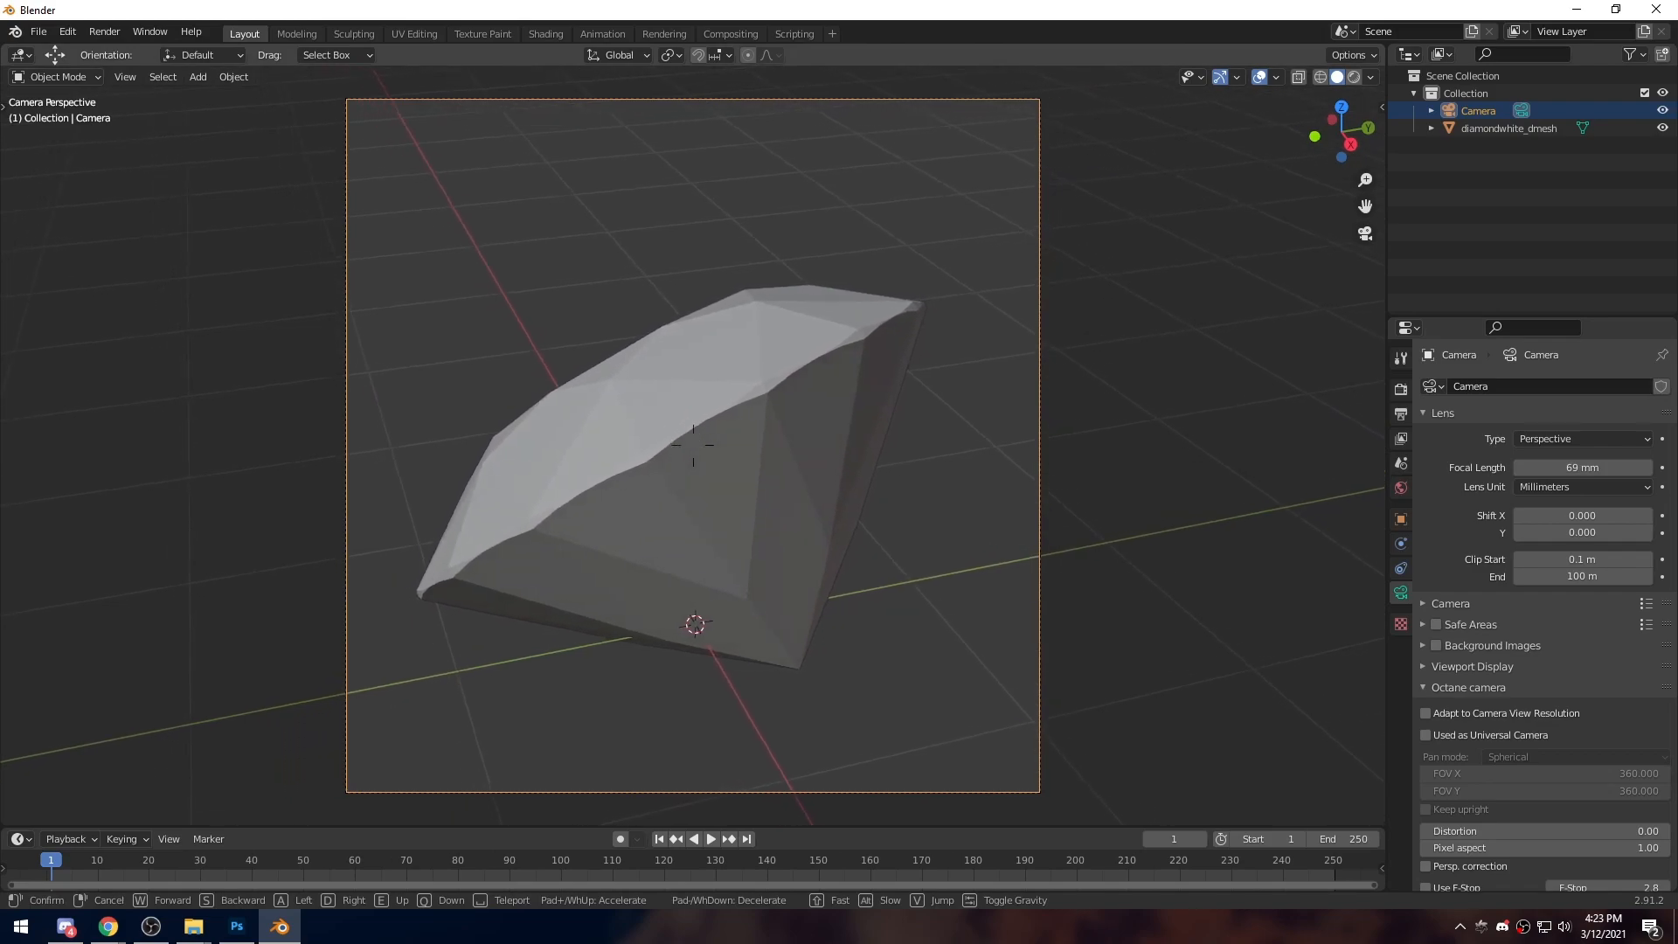
key("a")
key("w")
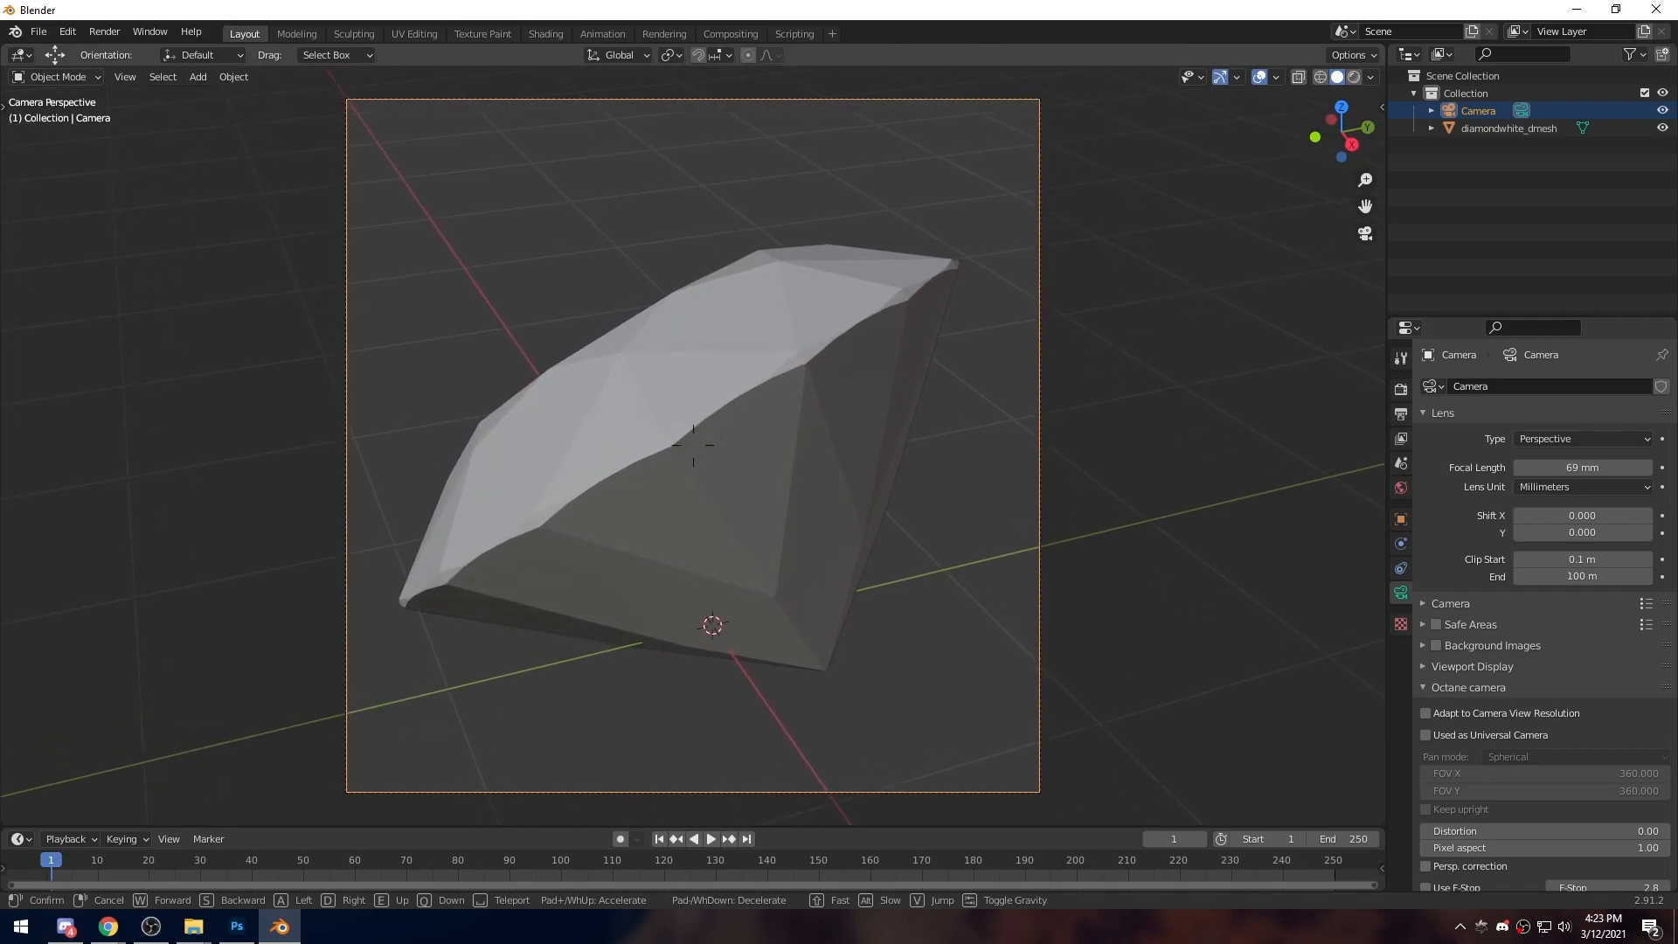
key("w")
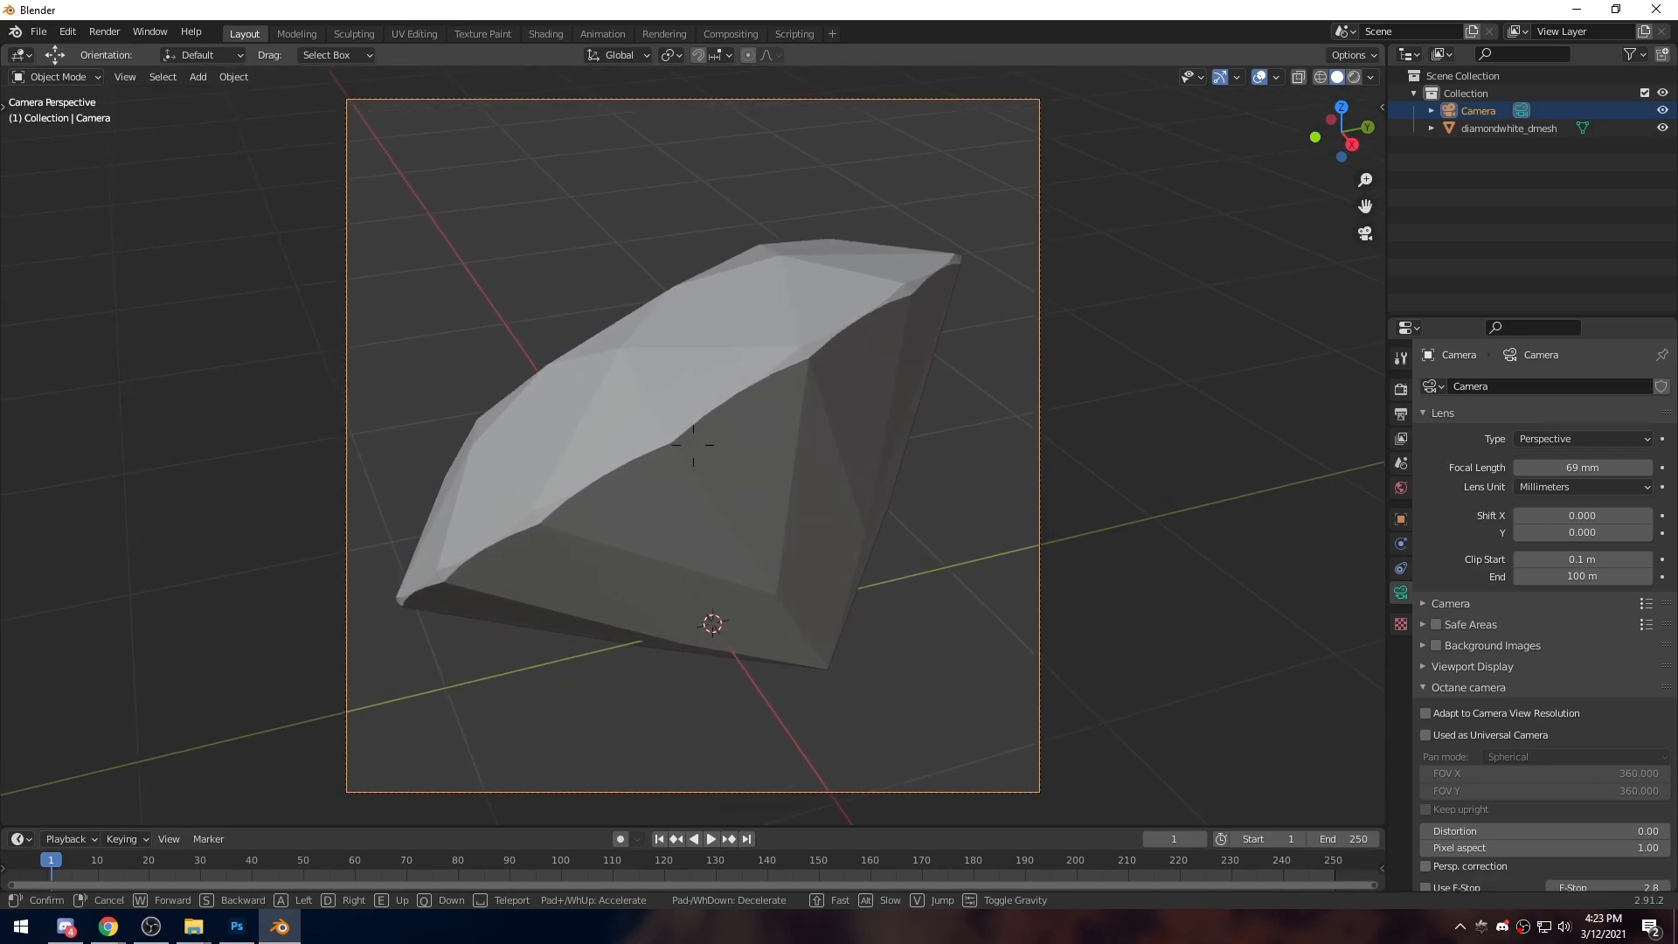
left_click(693, 445)
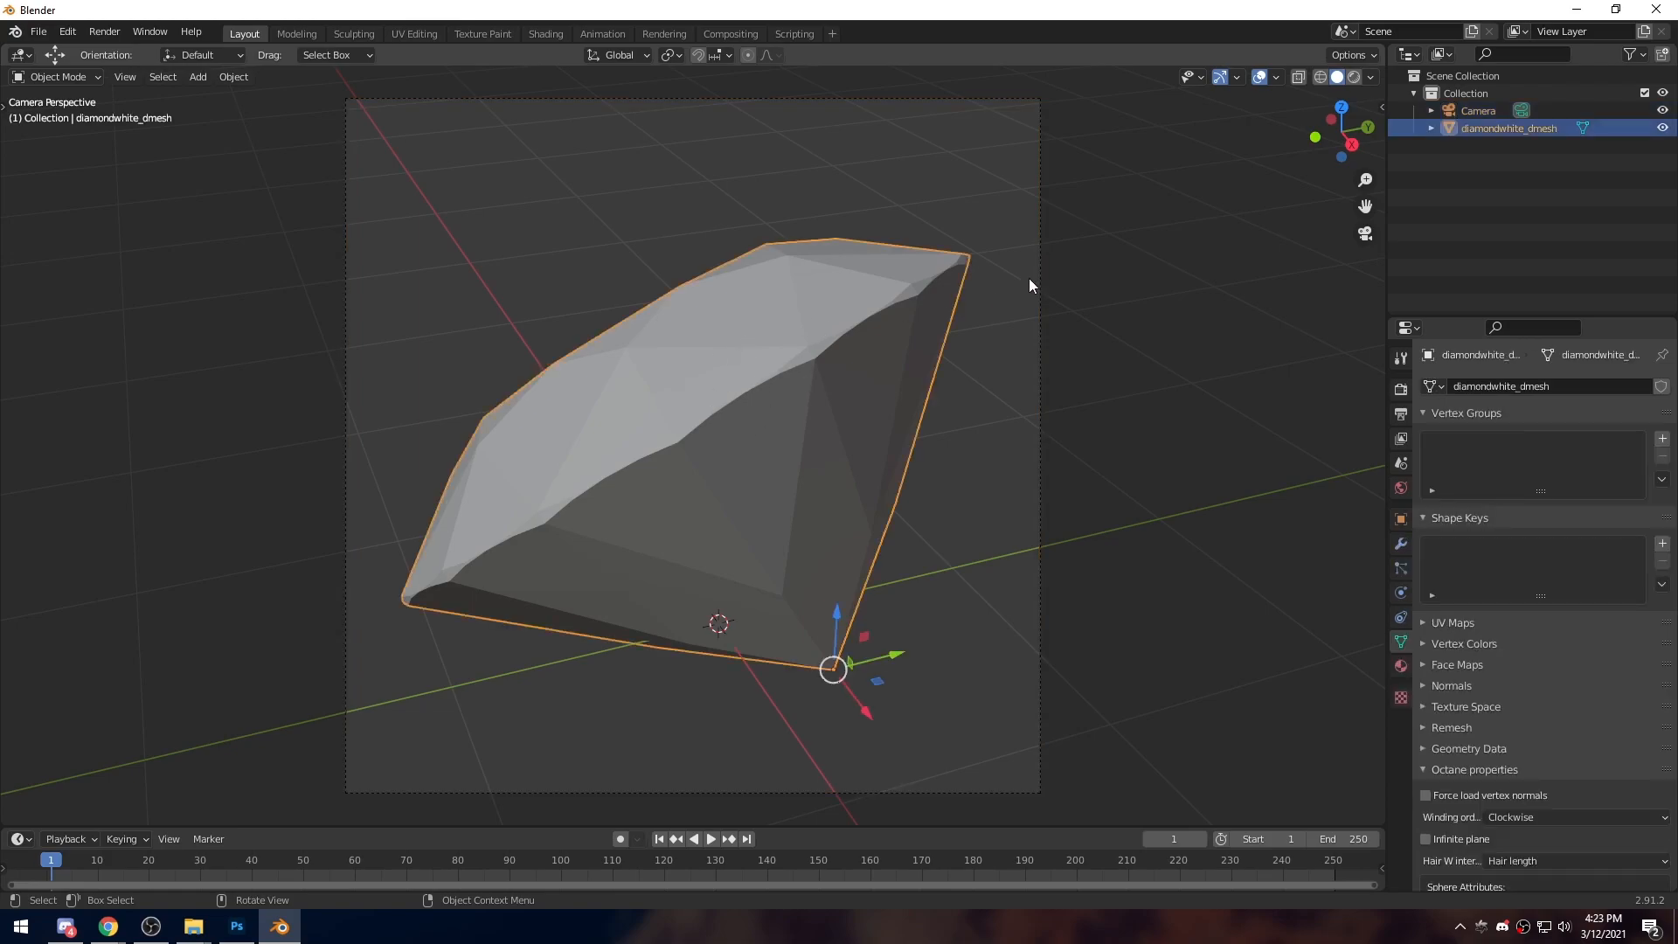
Switch the viewport to rendered shading and set the world's daylight environment power to 0
left_click(1353, 77)
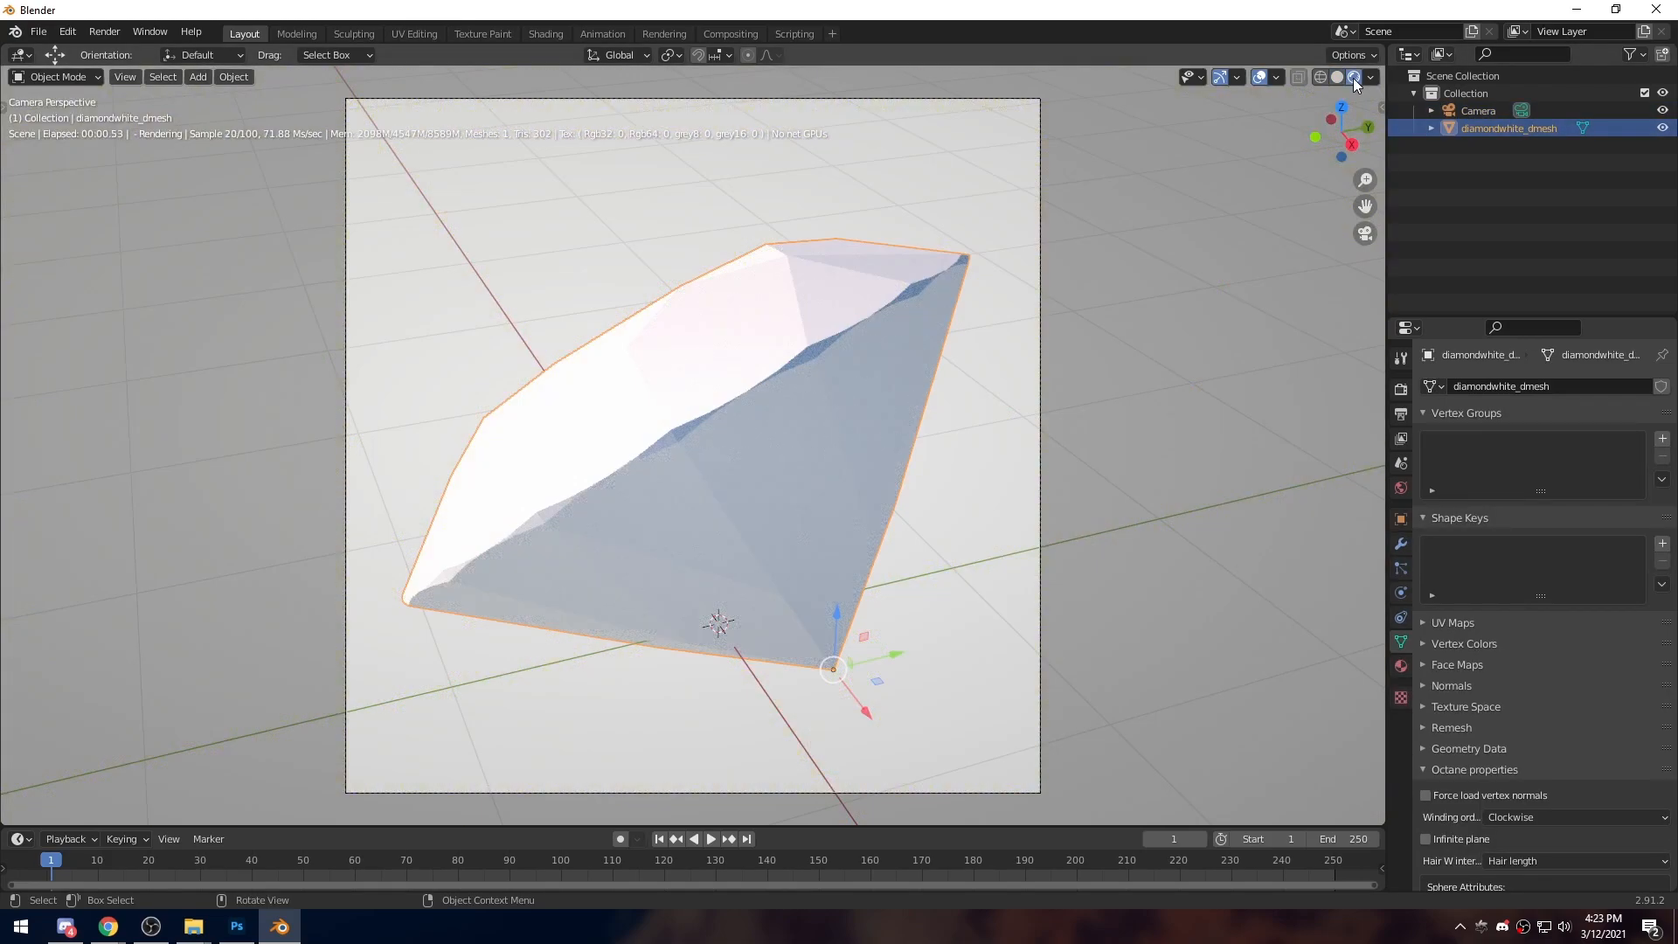
left_click(1400, 488)
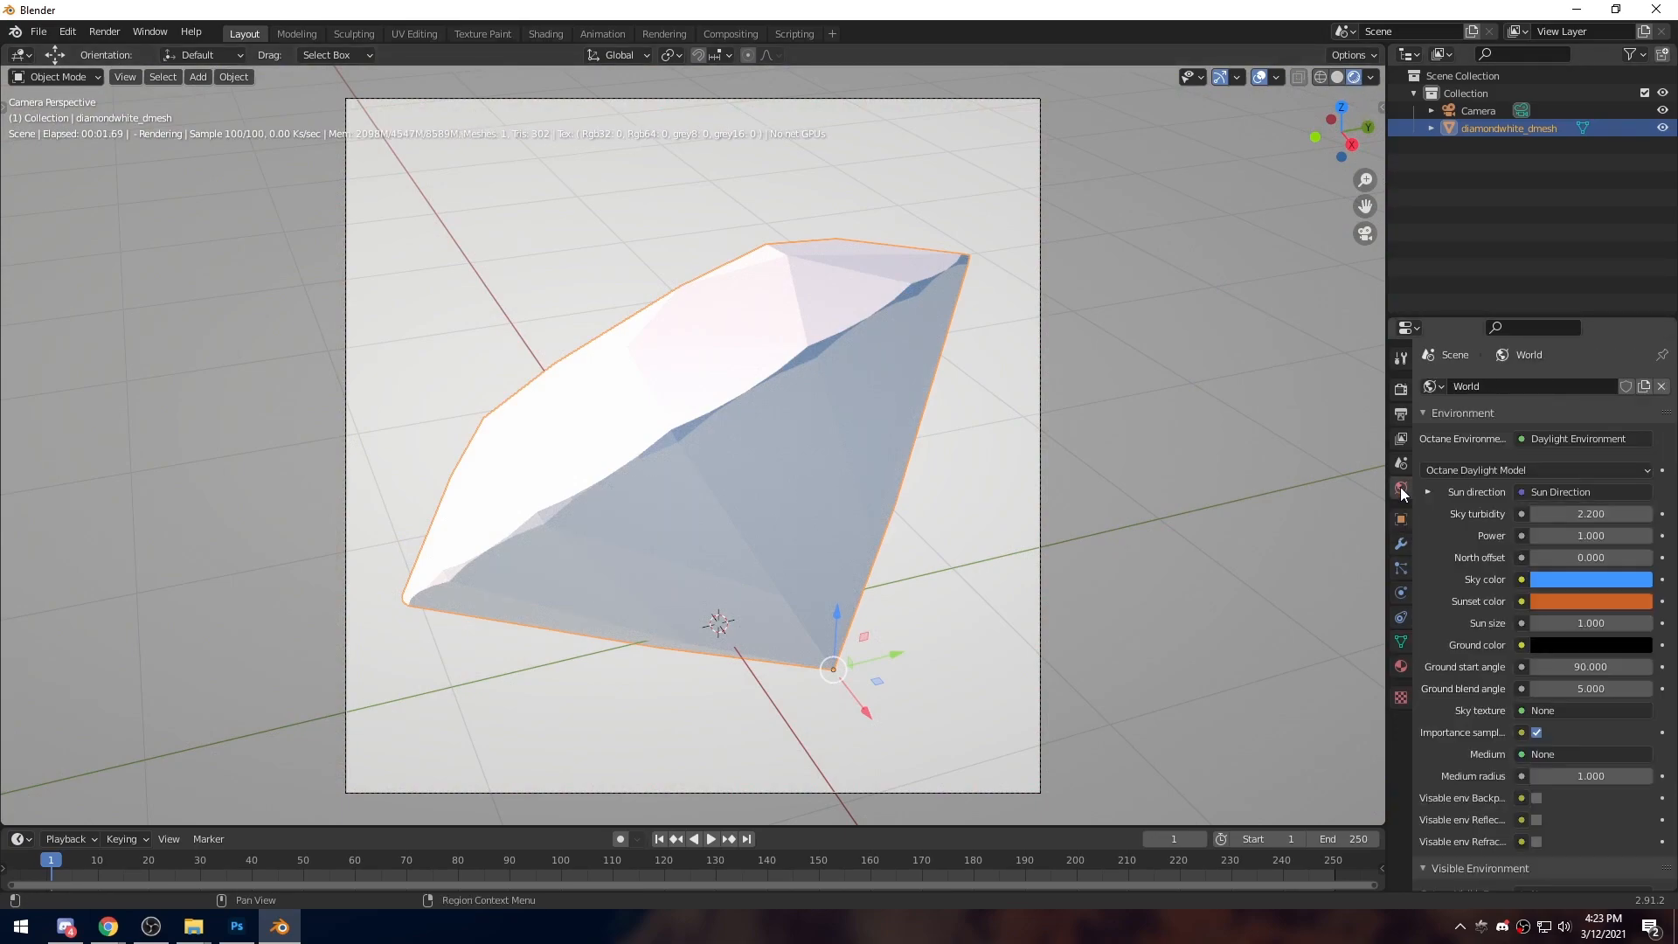
left_click(1592, 535)
type("0")
key("Return")
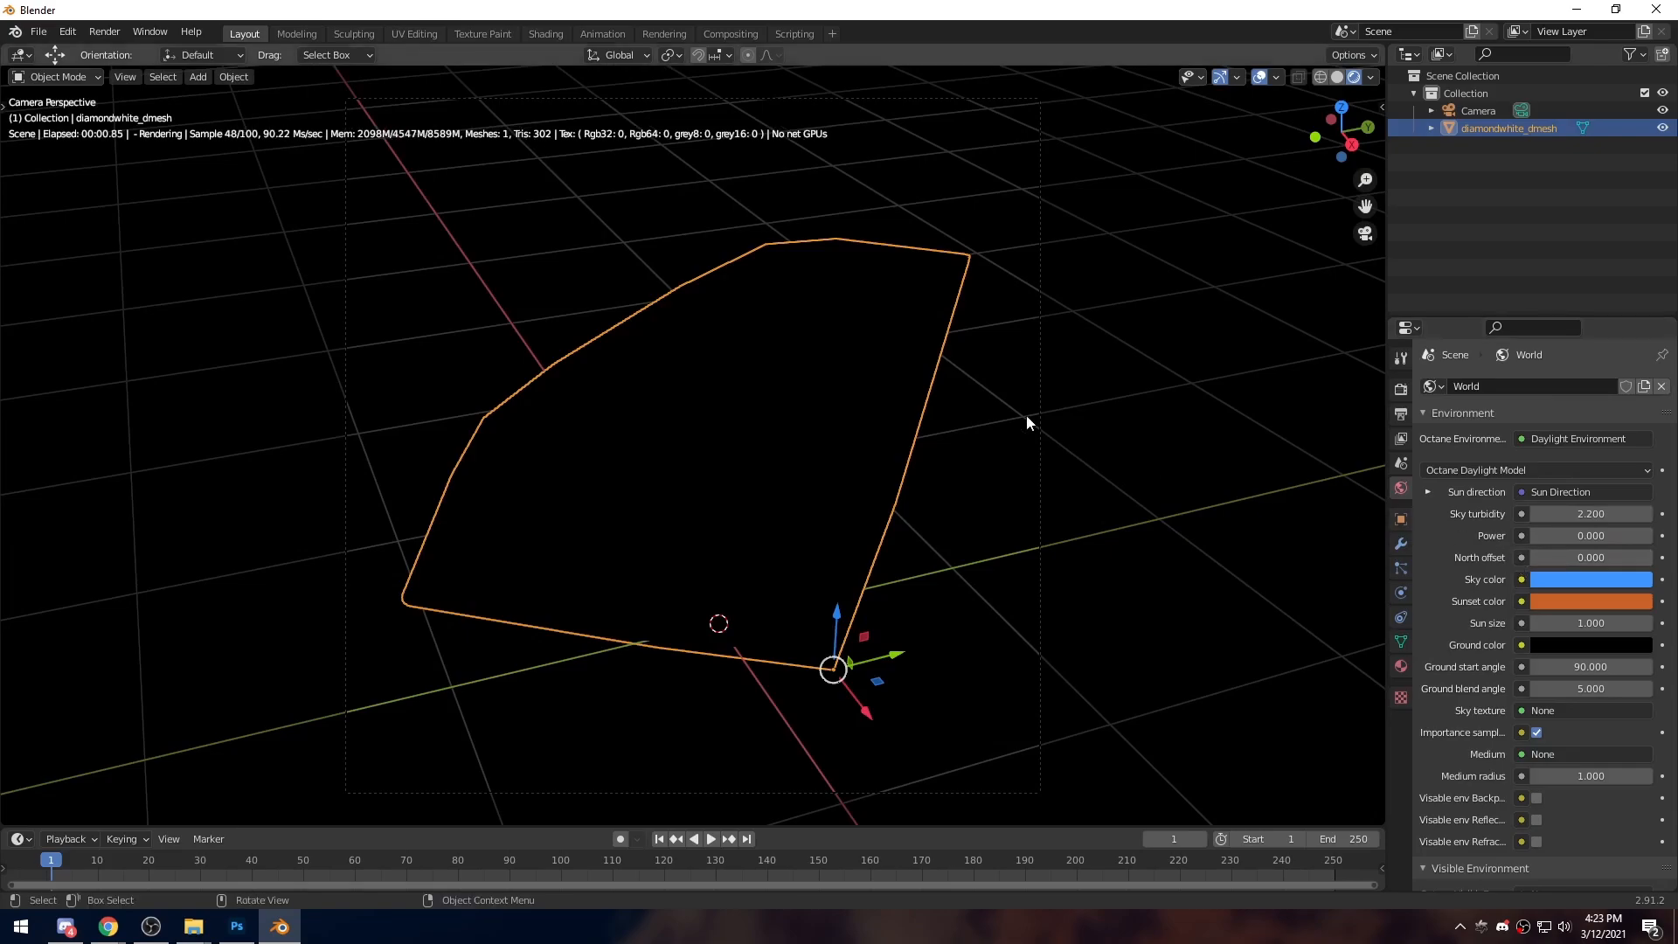
Add an area light at the 3D cursor and raise it vertically above the diamond
scroll(967, 379, "down", 4)
middle_click_drag(843, 416, 723, 449)
scroll(693, 412, "up", 5)
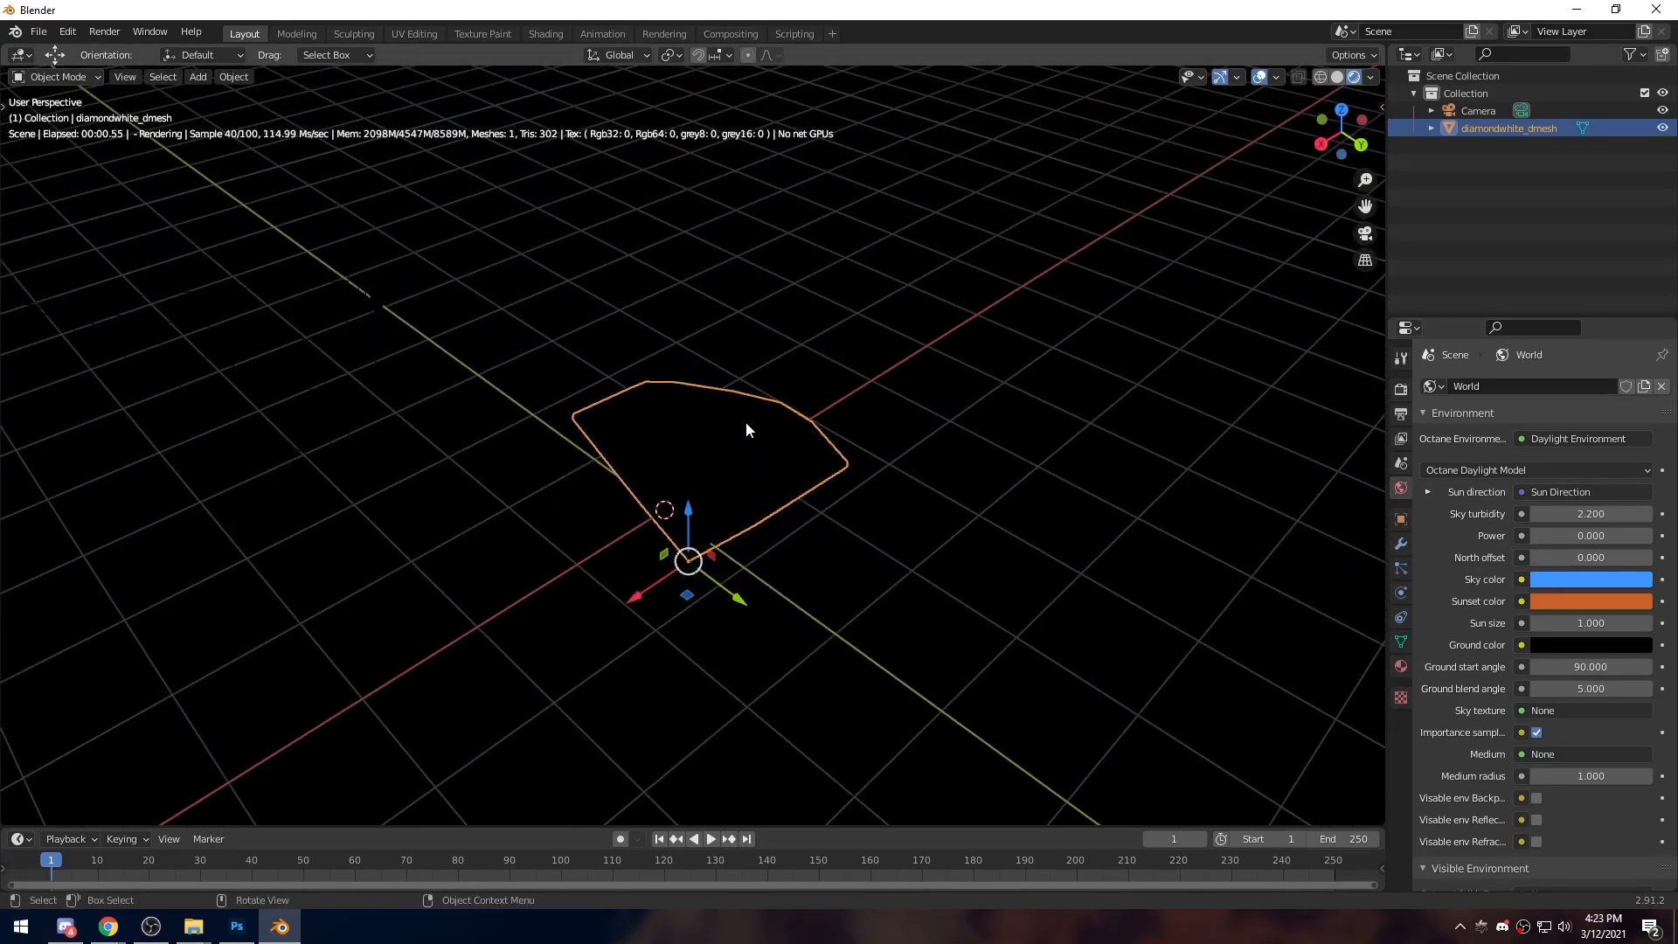
left_click(642, 511)
middle_click_drag(642, 511, 820, 529)
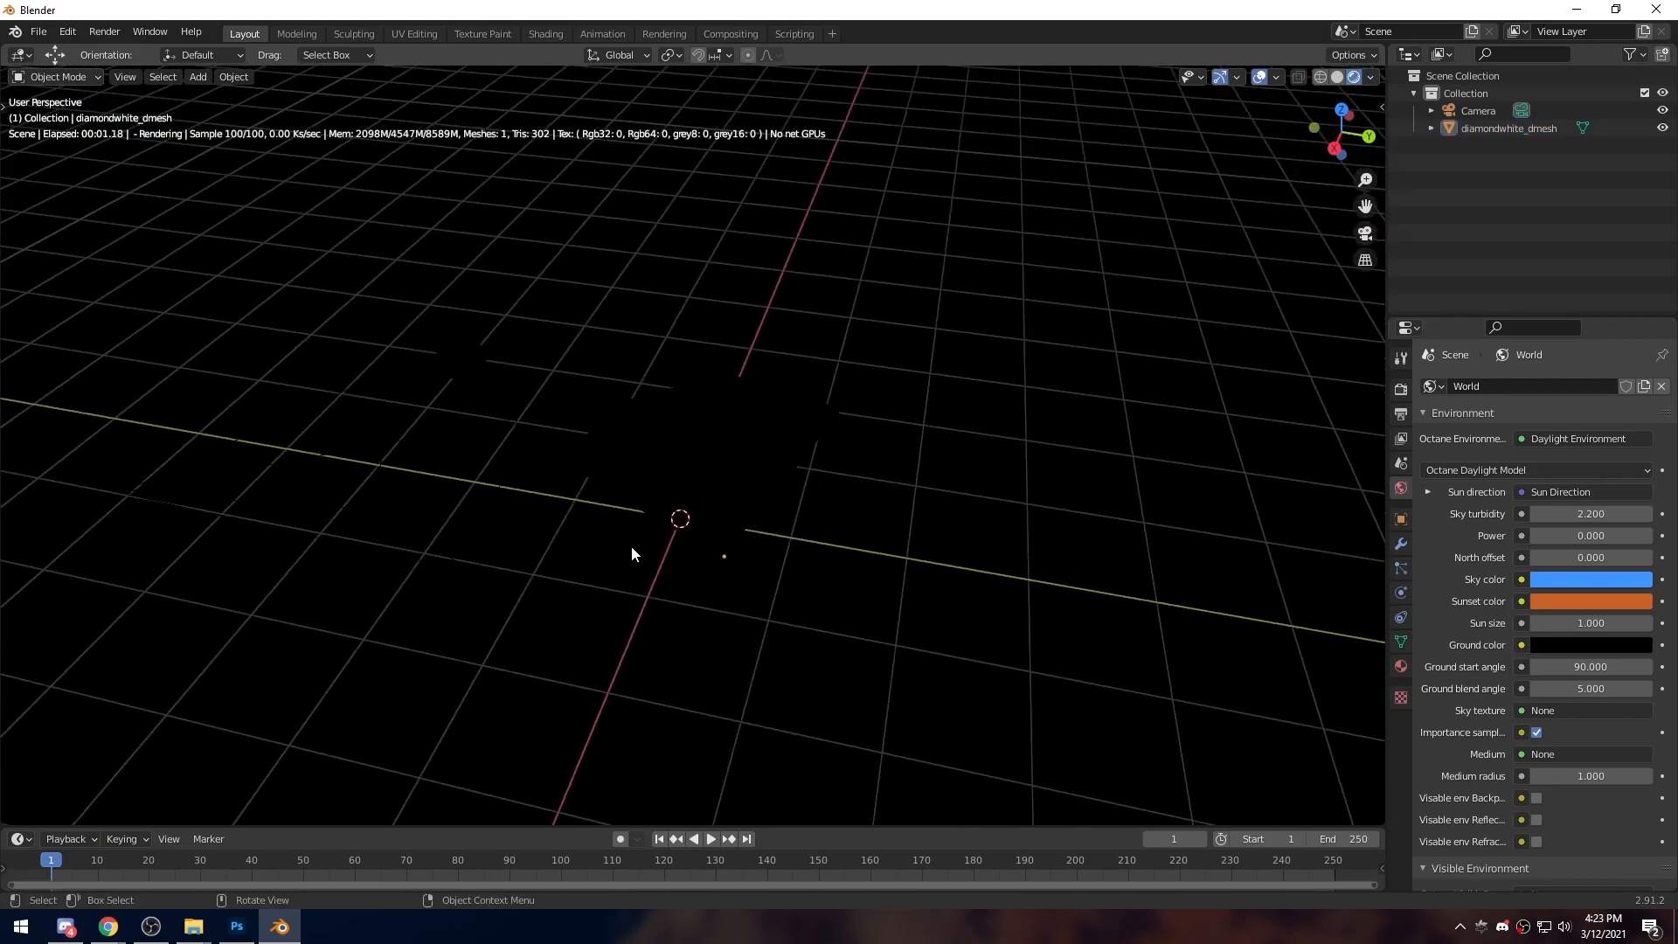
key("shift+a")
mouse_move(684, 552)
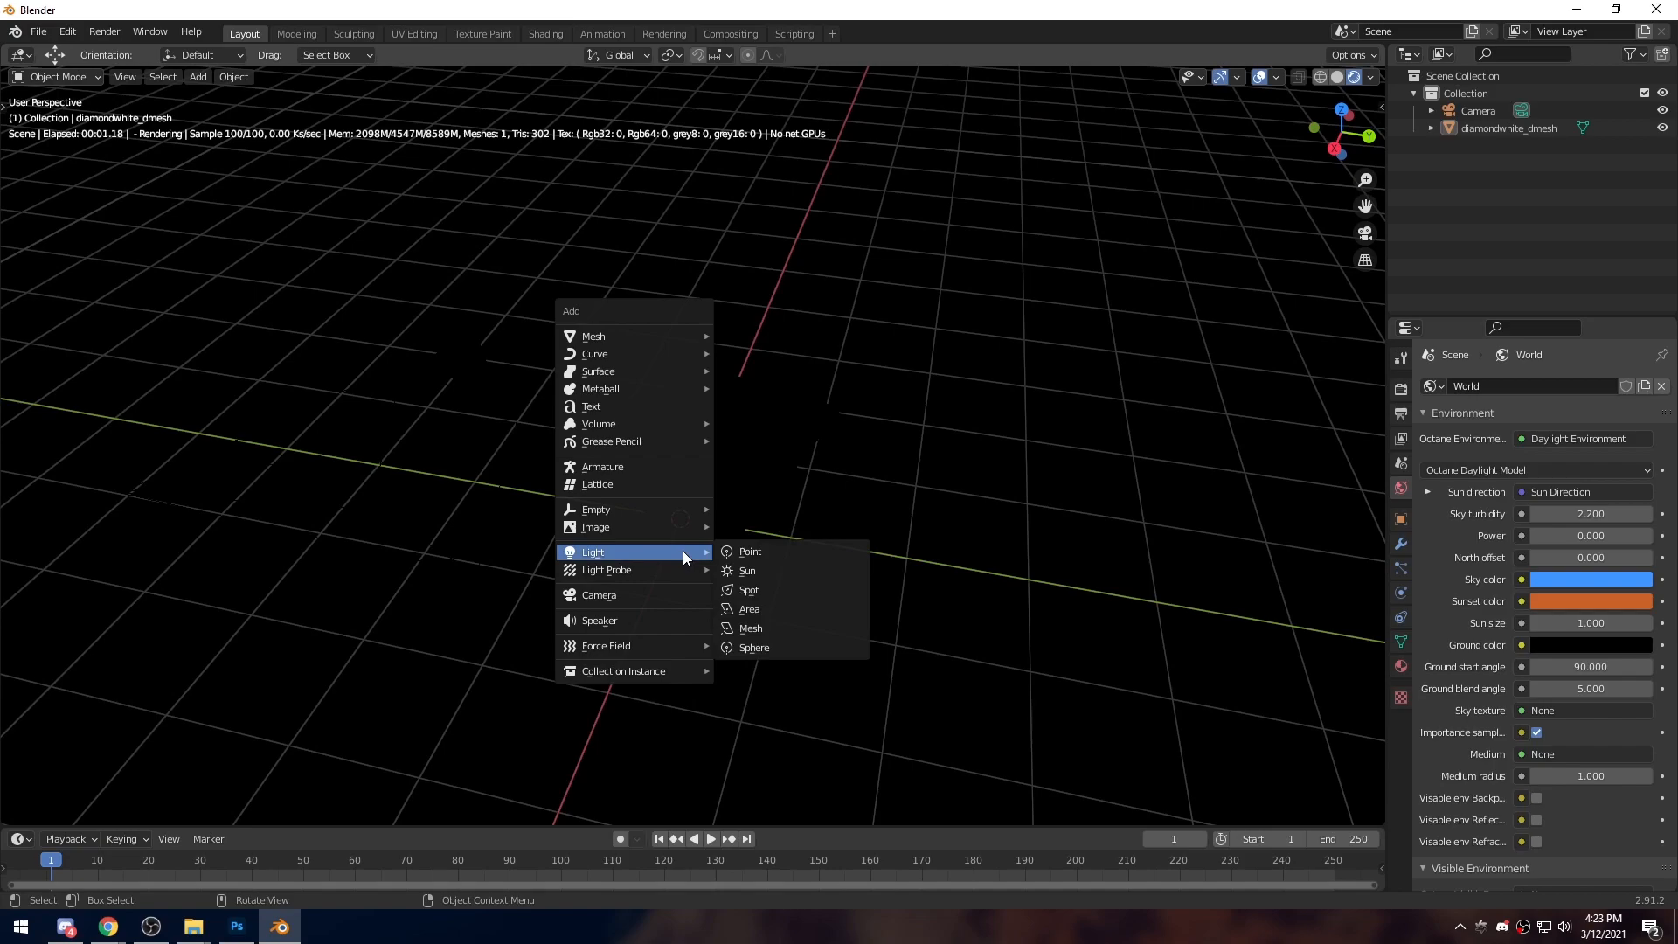
left_click(771, 610)
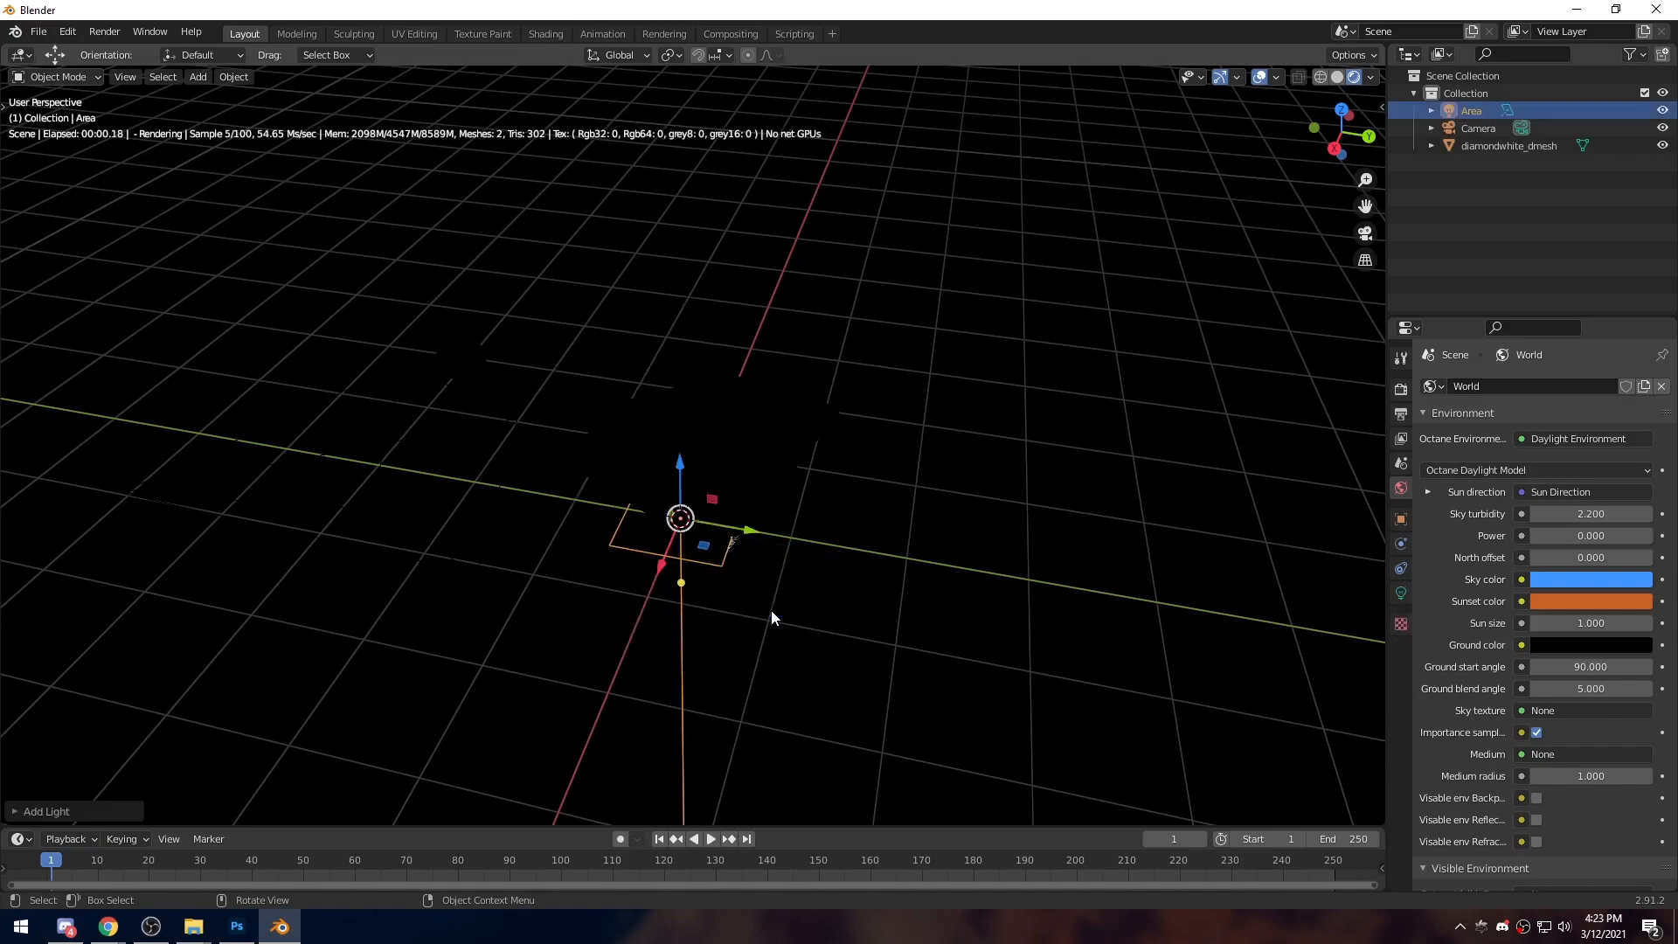
left_click_drag(680, 465, 677, 179)
middle_click_drag(684, 230, 748, 417)
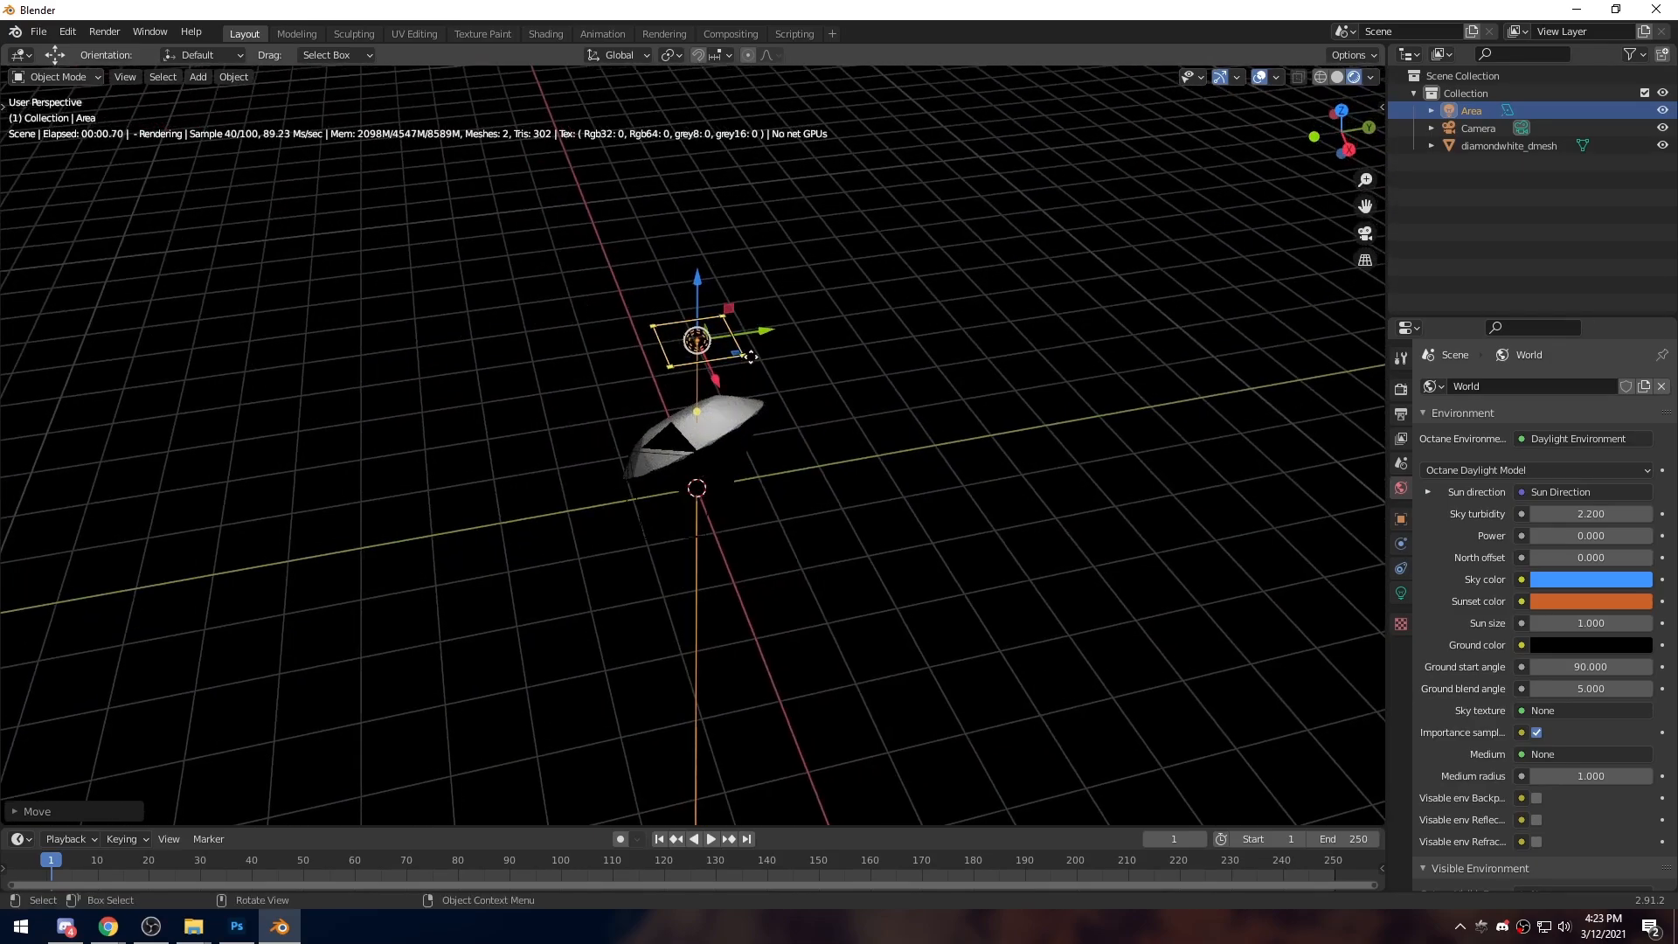
Enlarge the square area light above the diamond to a size of about 7.27 m
left_click_drag(745, 354, 1341, 499)
middle_click_drag(1341, 499, 910, 405)
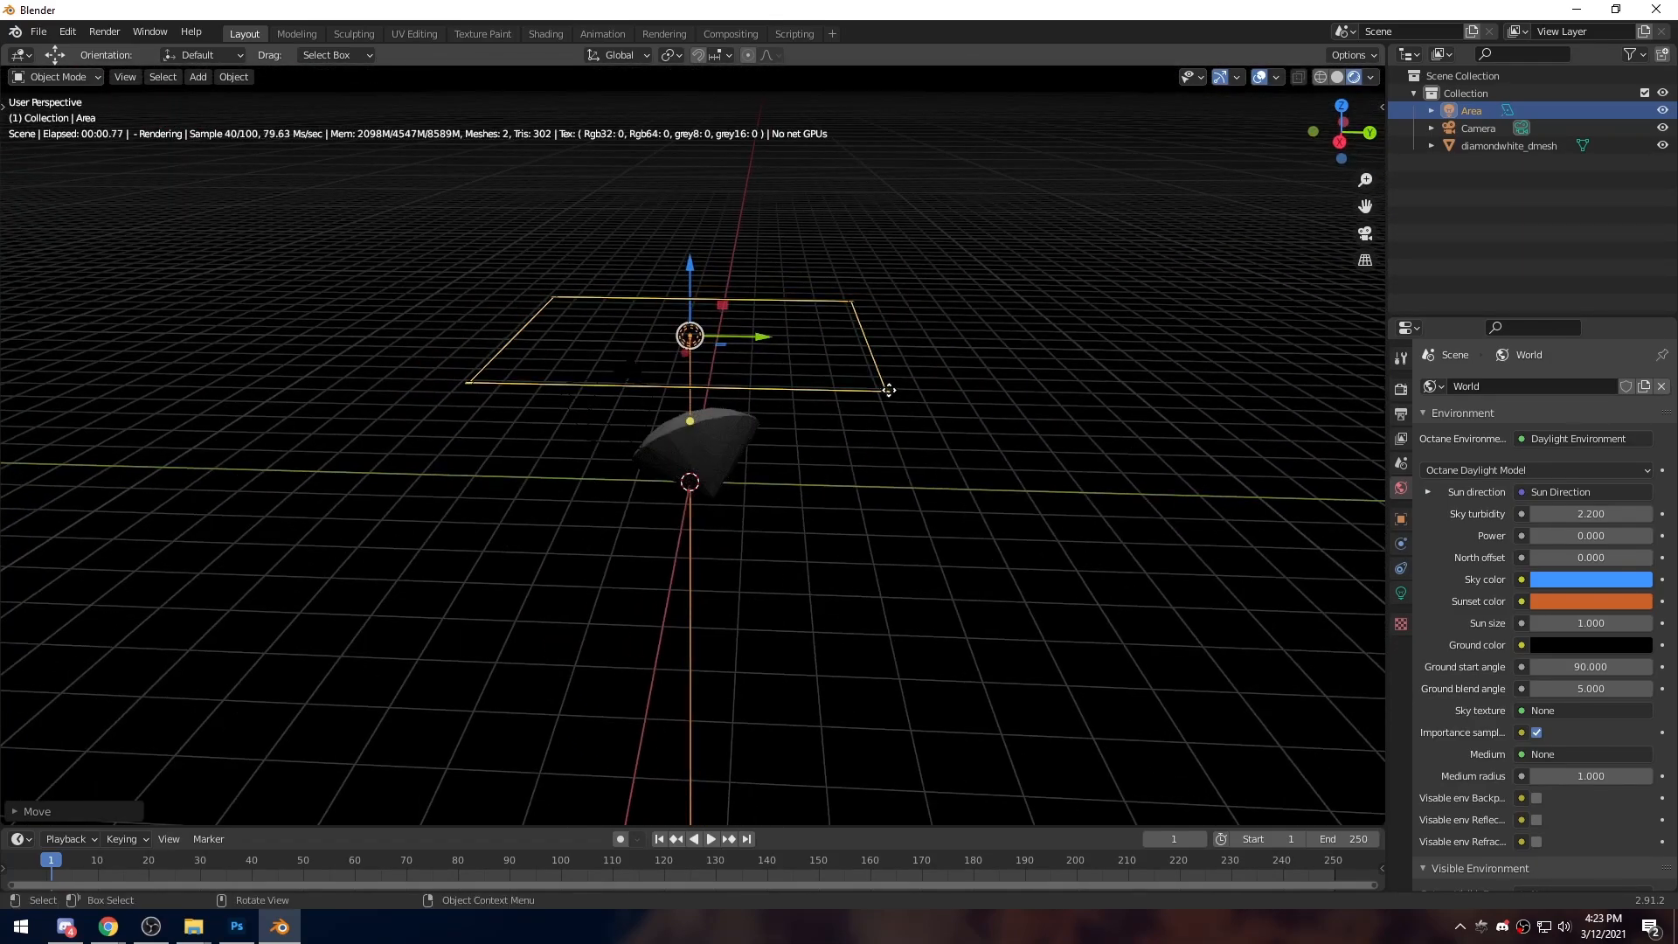
left_click_drag(886, 387, 968, 432)
middle_click_drag(969, 432, 636, 614)
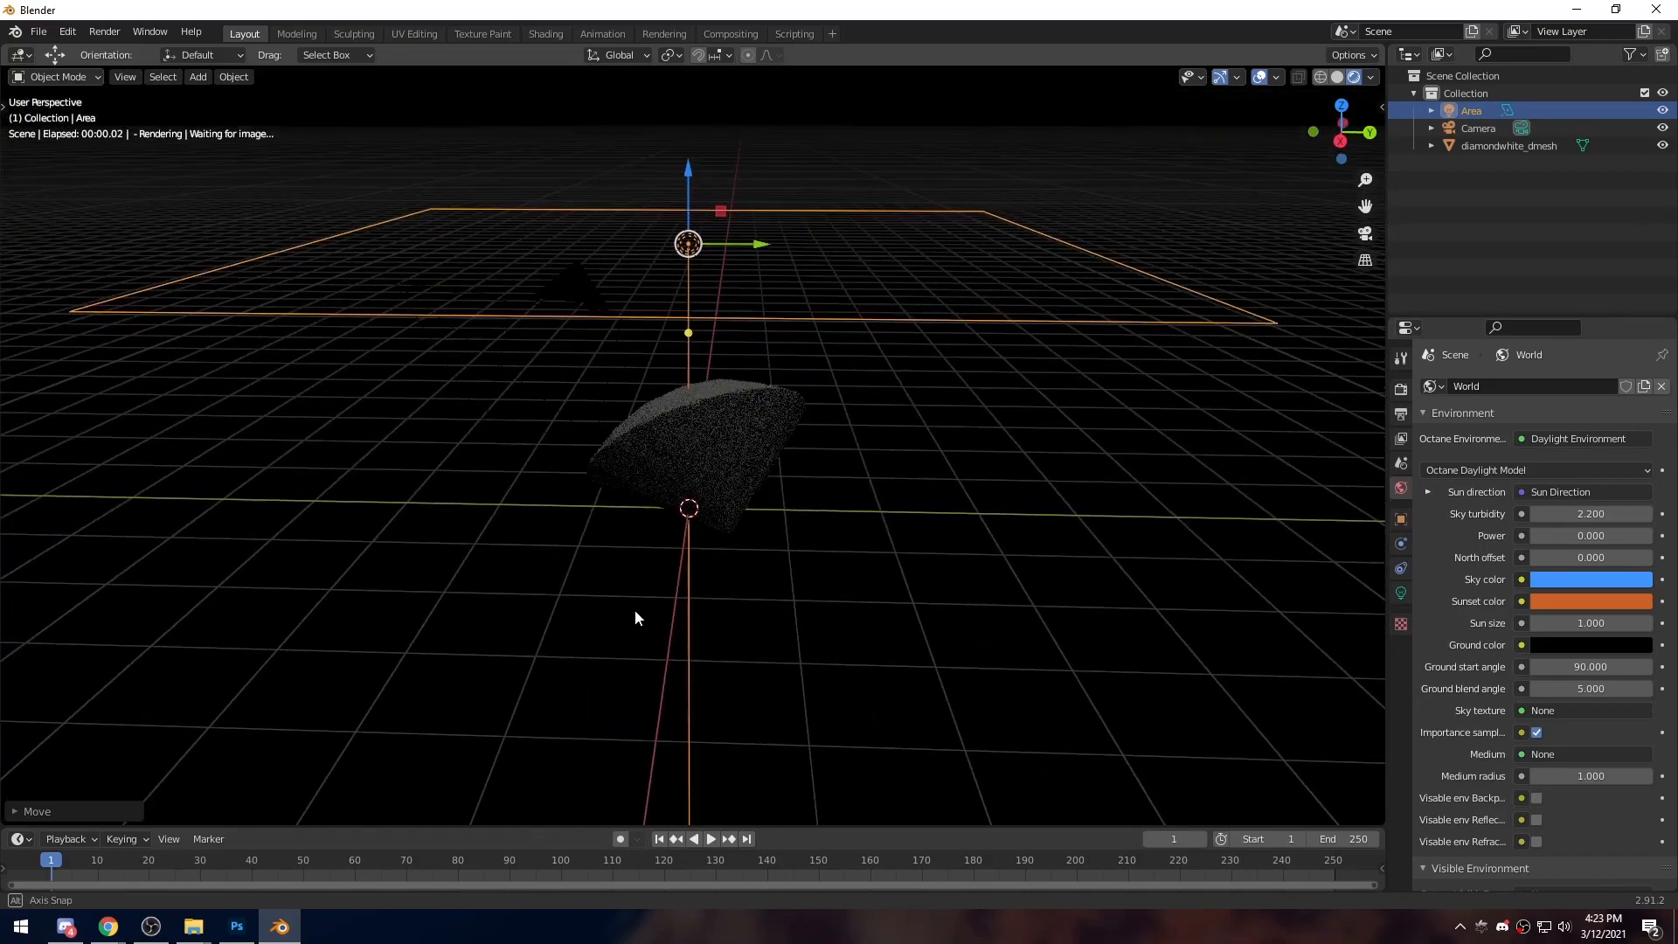
Raise the area light about 0.27 m along the Z axis so it clears the camera, and return to the camera view
scroll(1192, 381, "up", 5)
scroll(1109, 424, "down", 6)
middle_click_drag(948, 469, 832, 360)
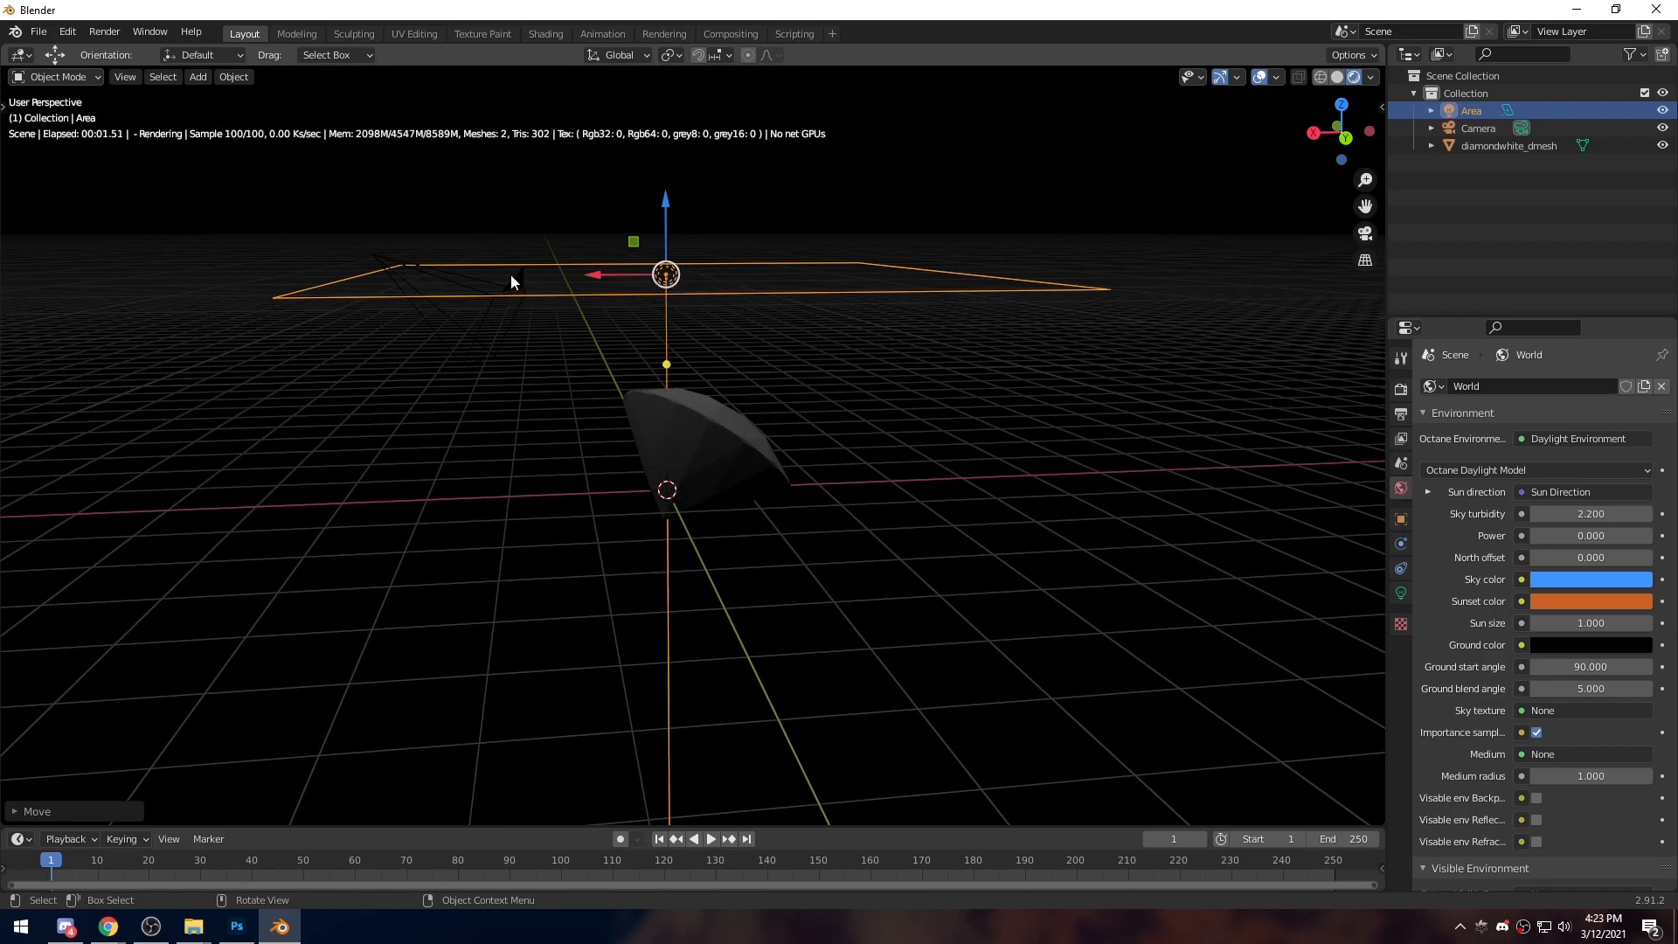
middle_click_drag(426, 298, 420, 288)
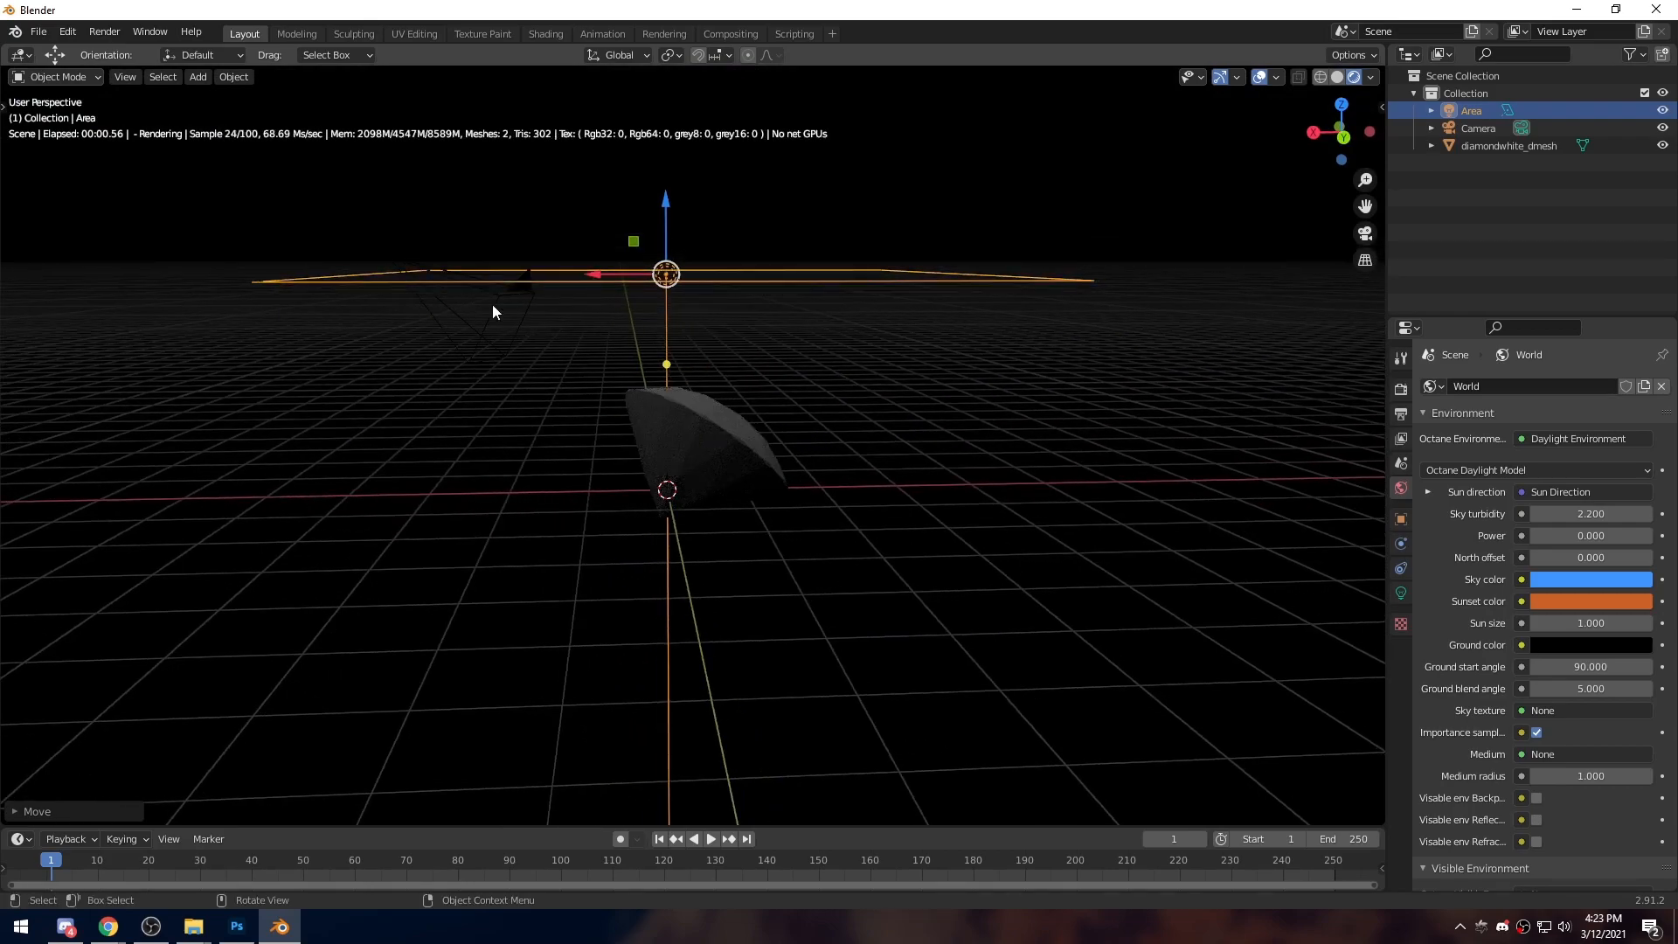
key("KP_0")
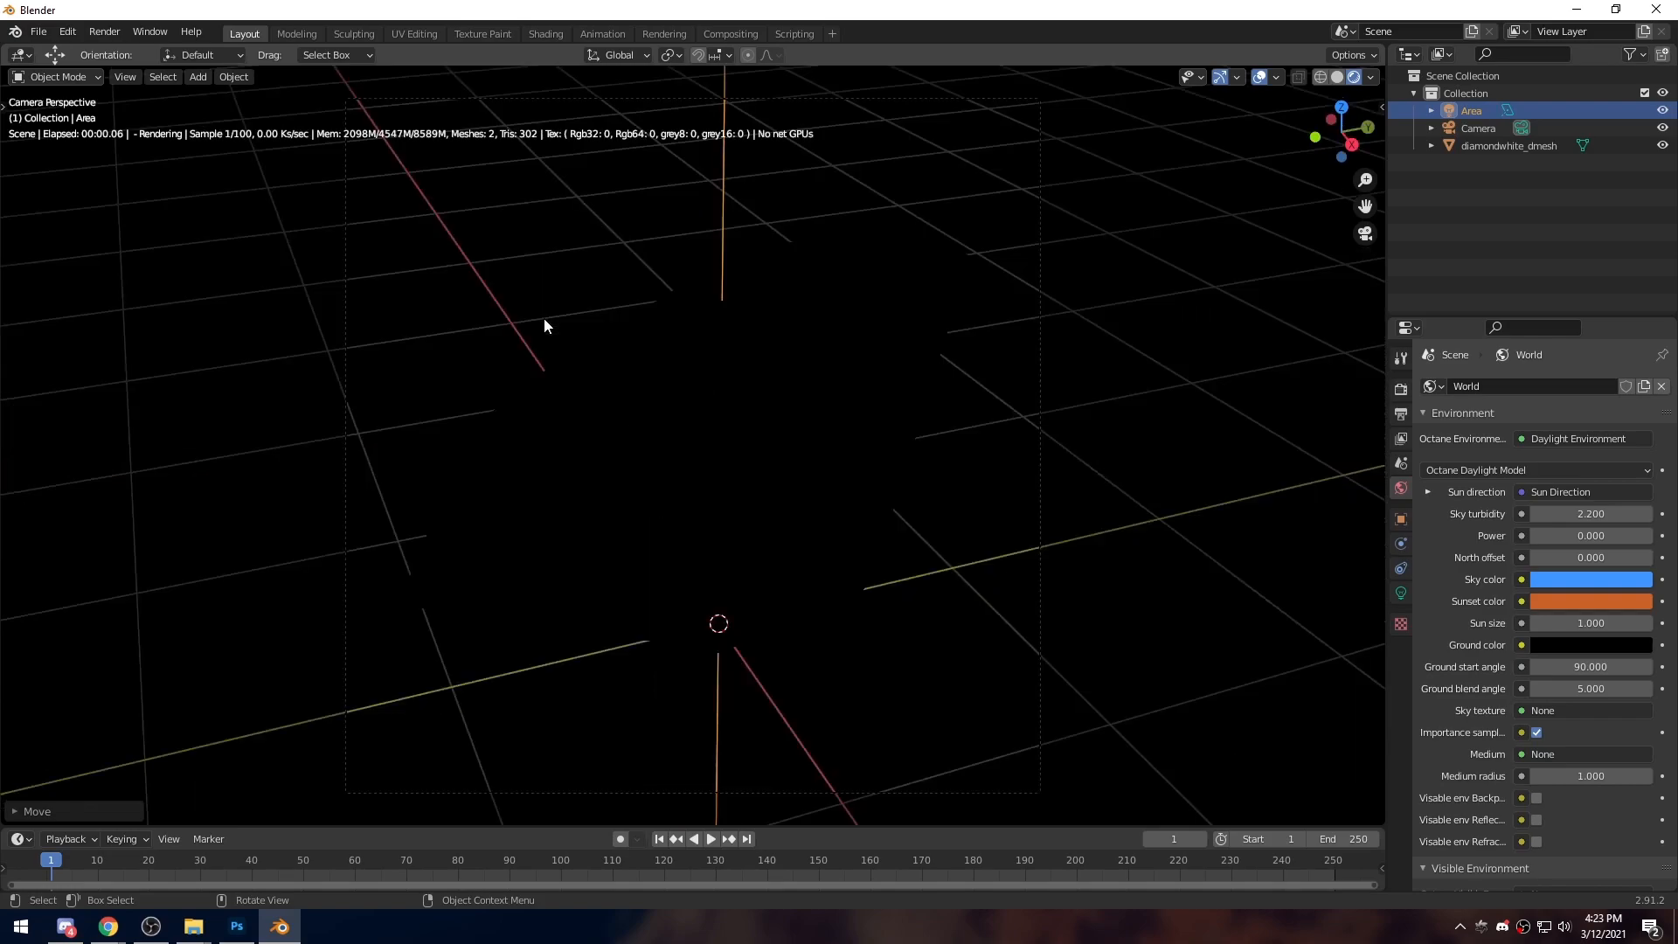
middle_click_drag(745, 370, 667, 203)
key("g")
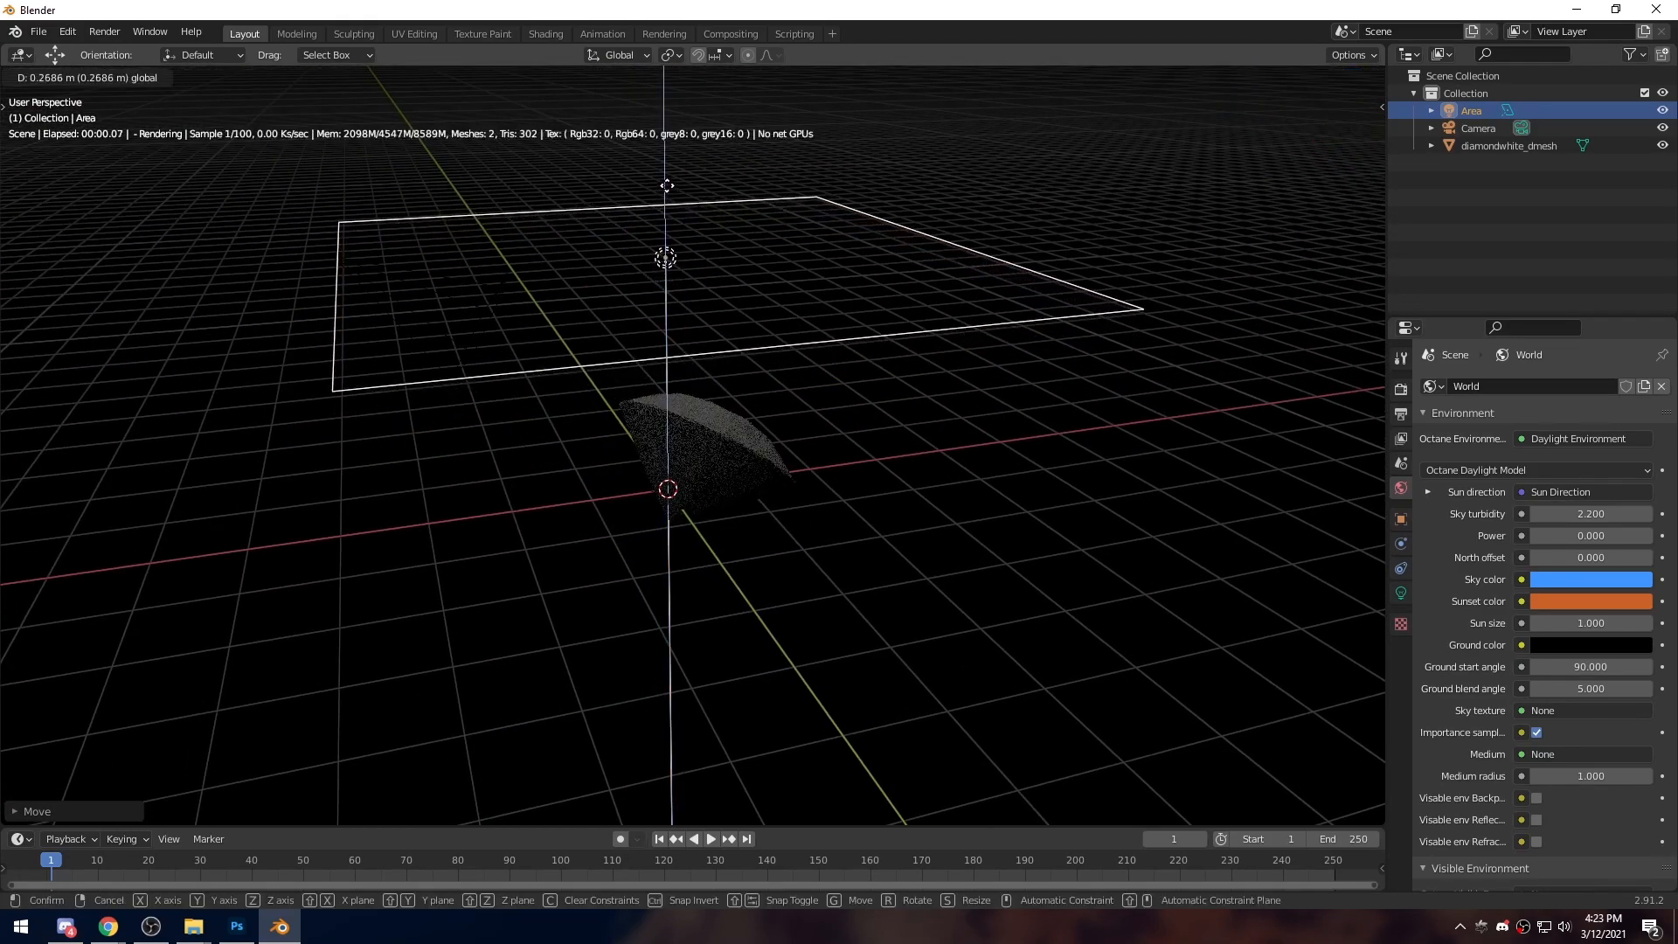
left_click(668, 183)
key("KP_0")
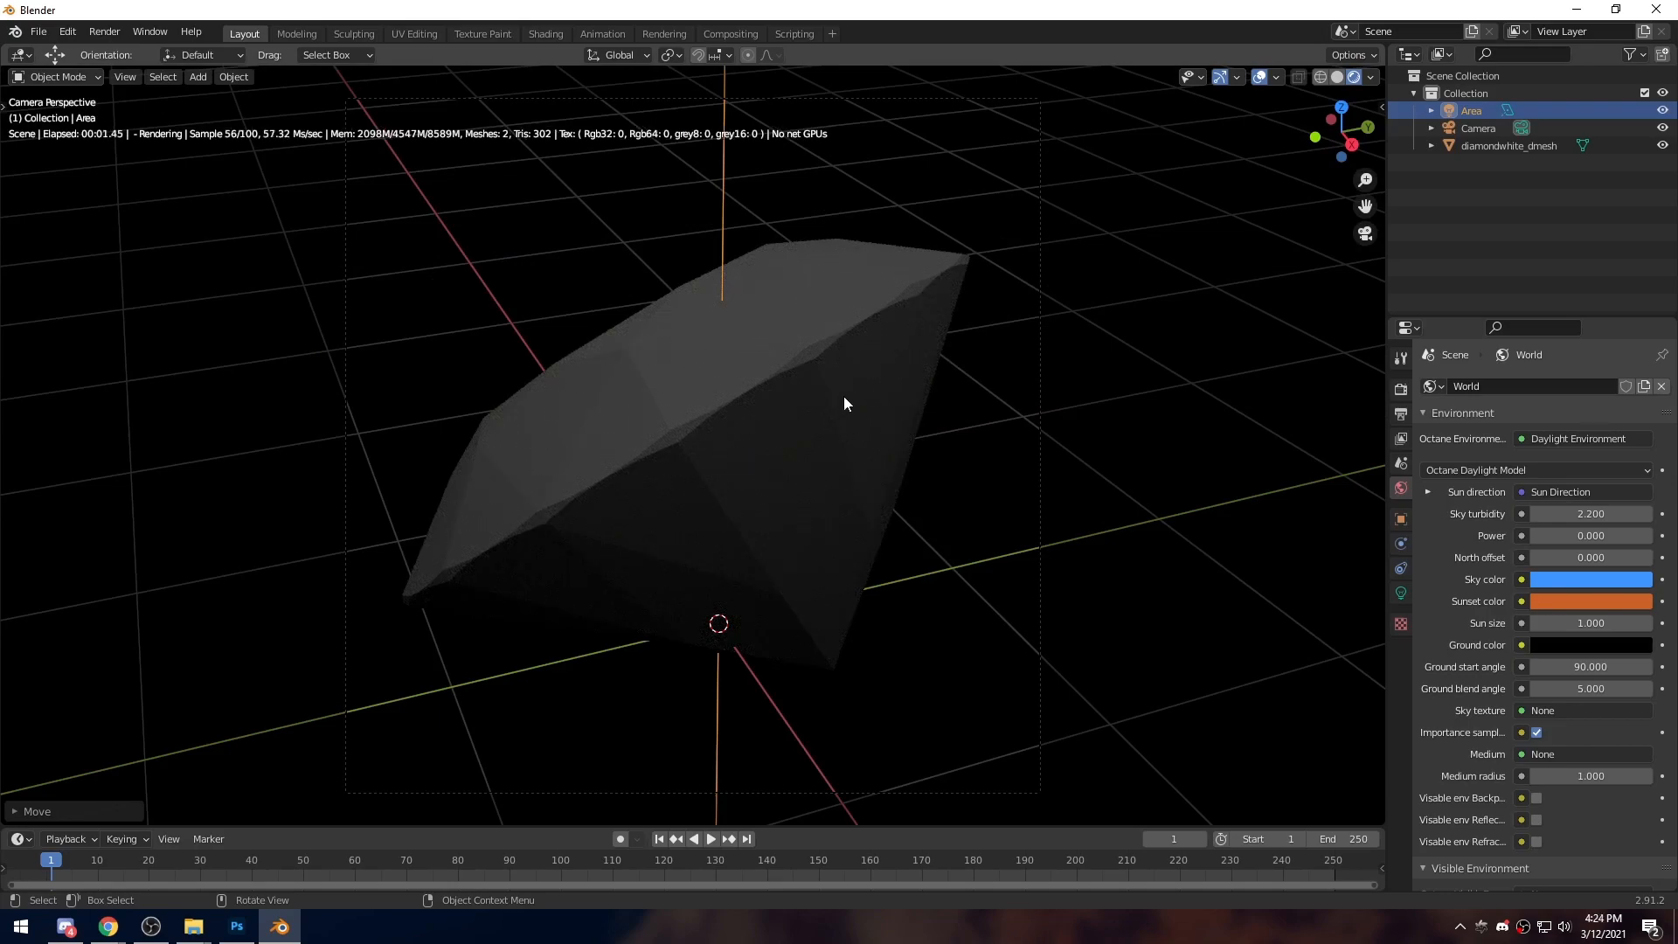
Enable shader nodes for the area light in its light settings
left_click(1471, 110)
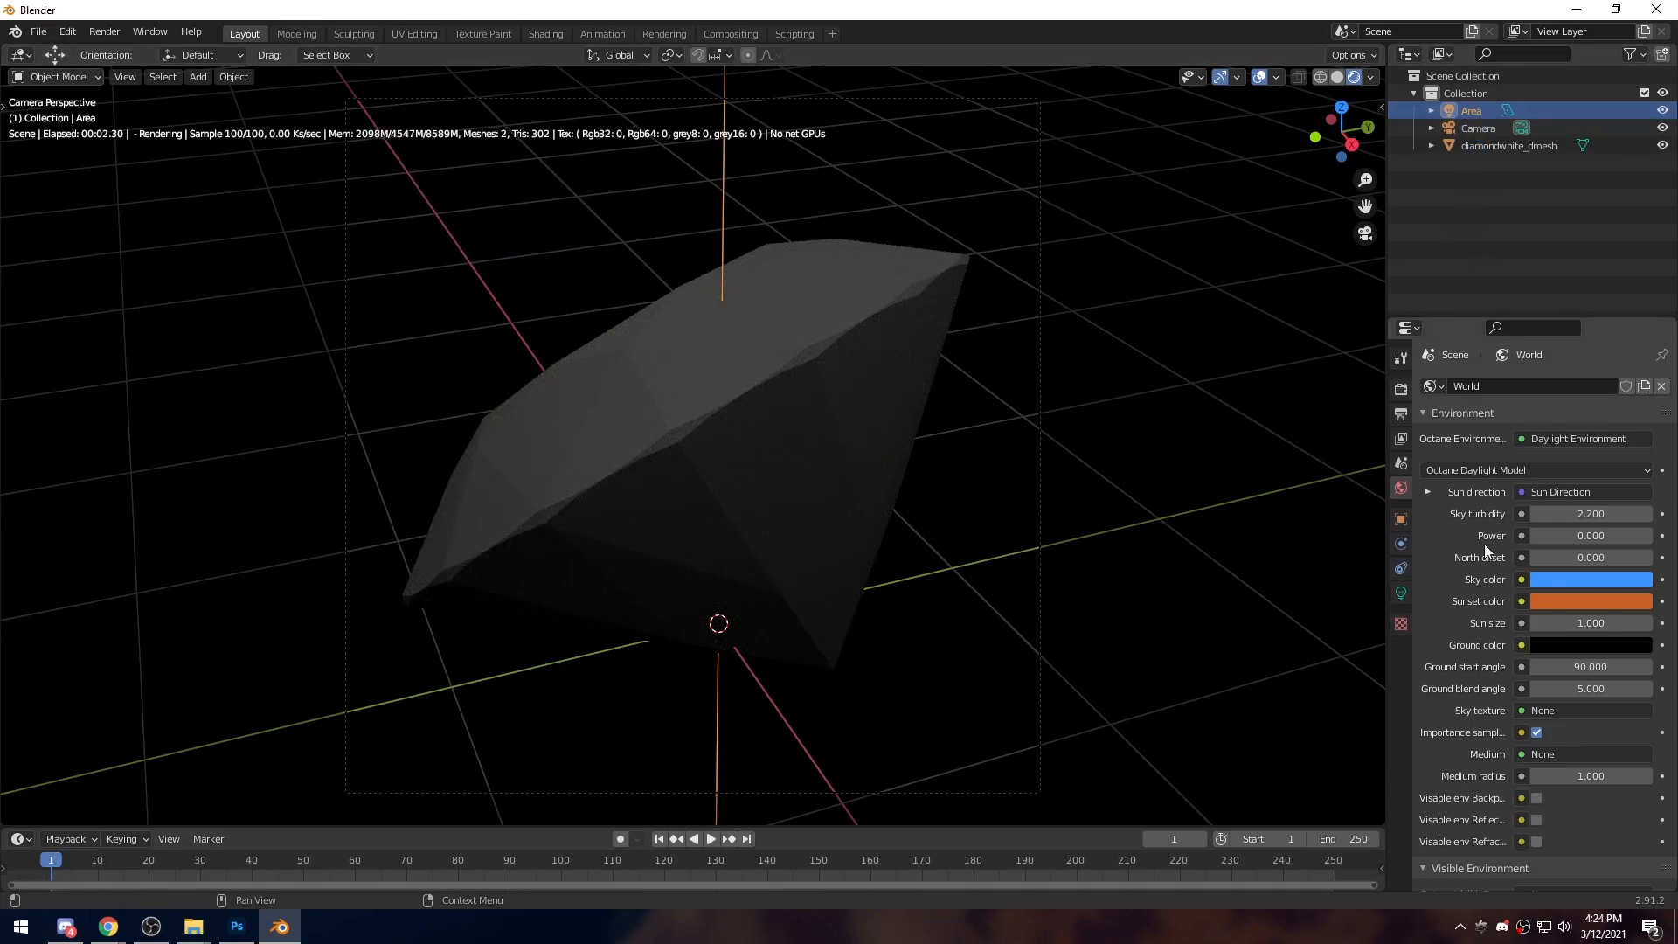
left_click(1402, 593)
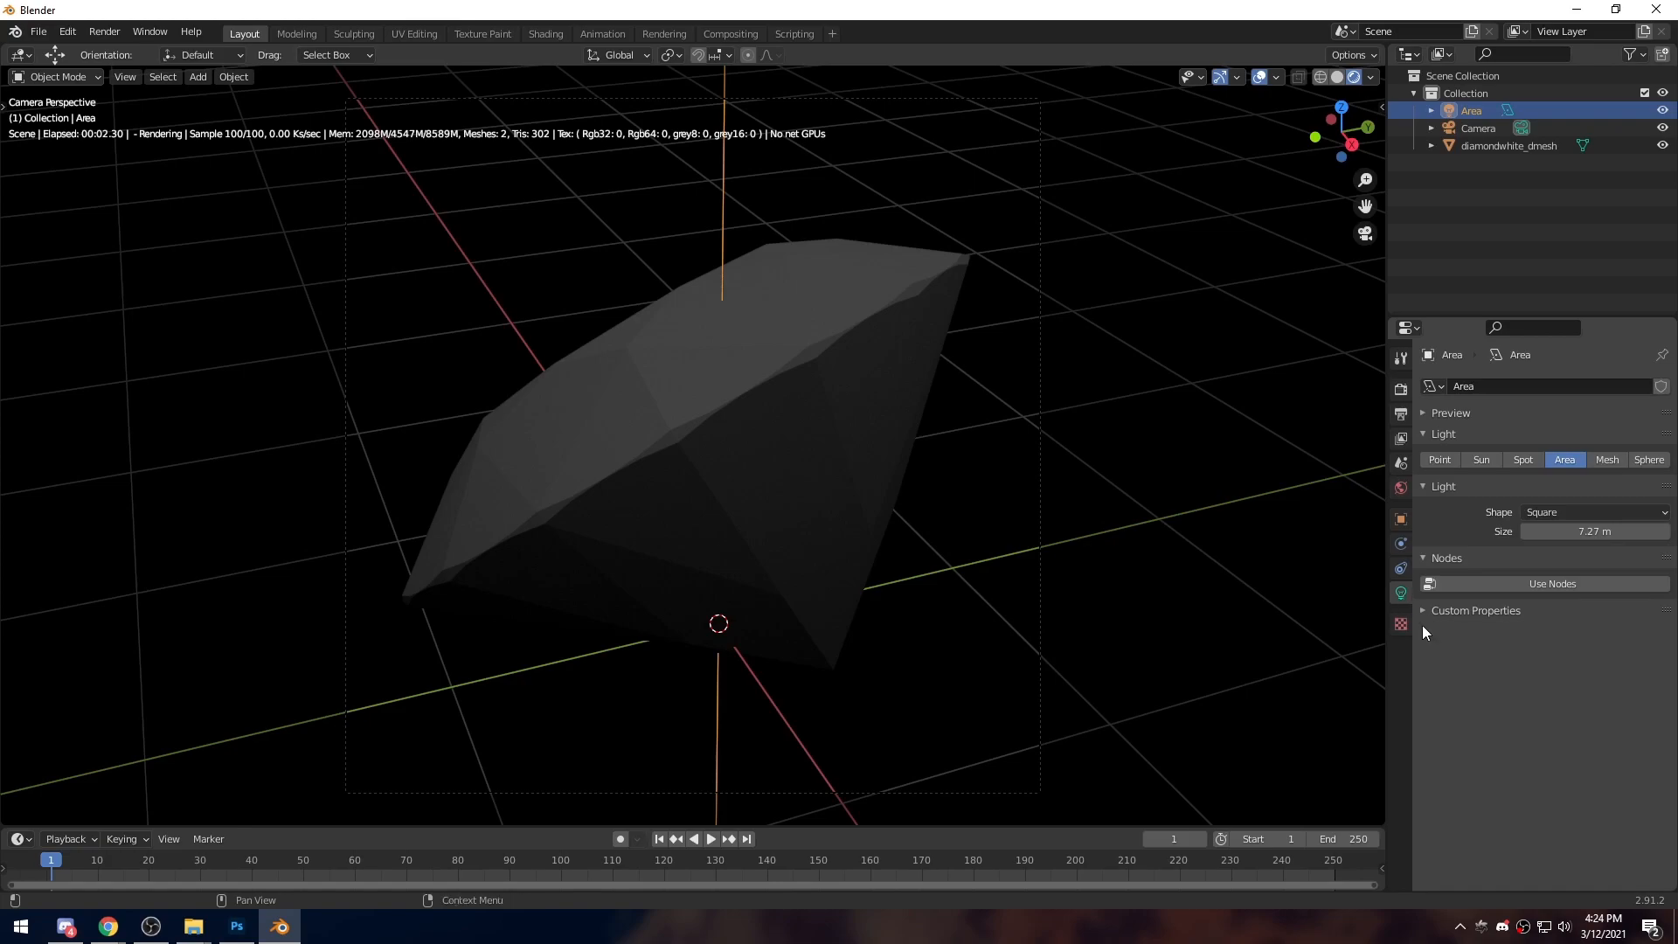
left_click(1545, 584)
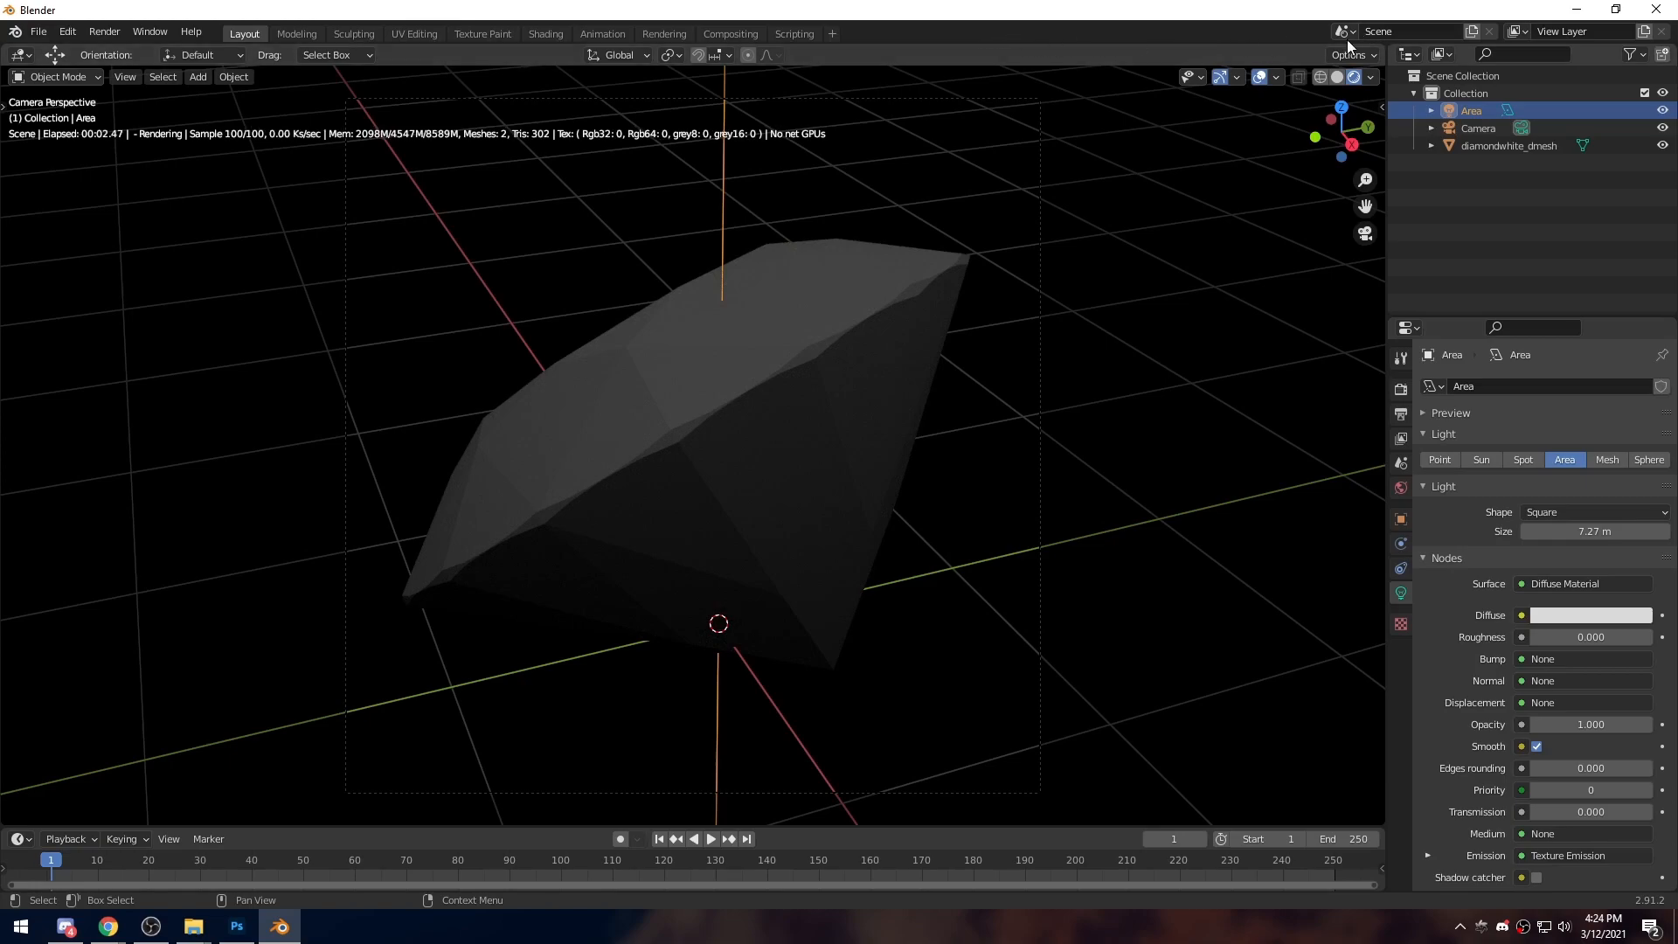
Split the 3D viewport in two and turn the new area into a Shader Editor with its sidebar hidden
left_click_drag(1385, 45, 790, 74)
left_click(812, 55)
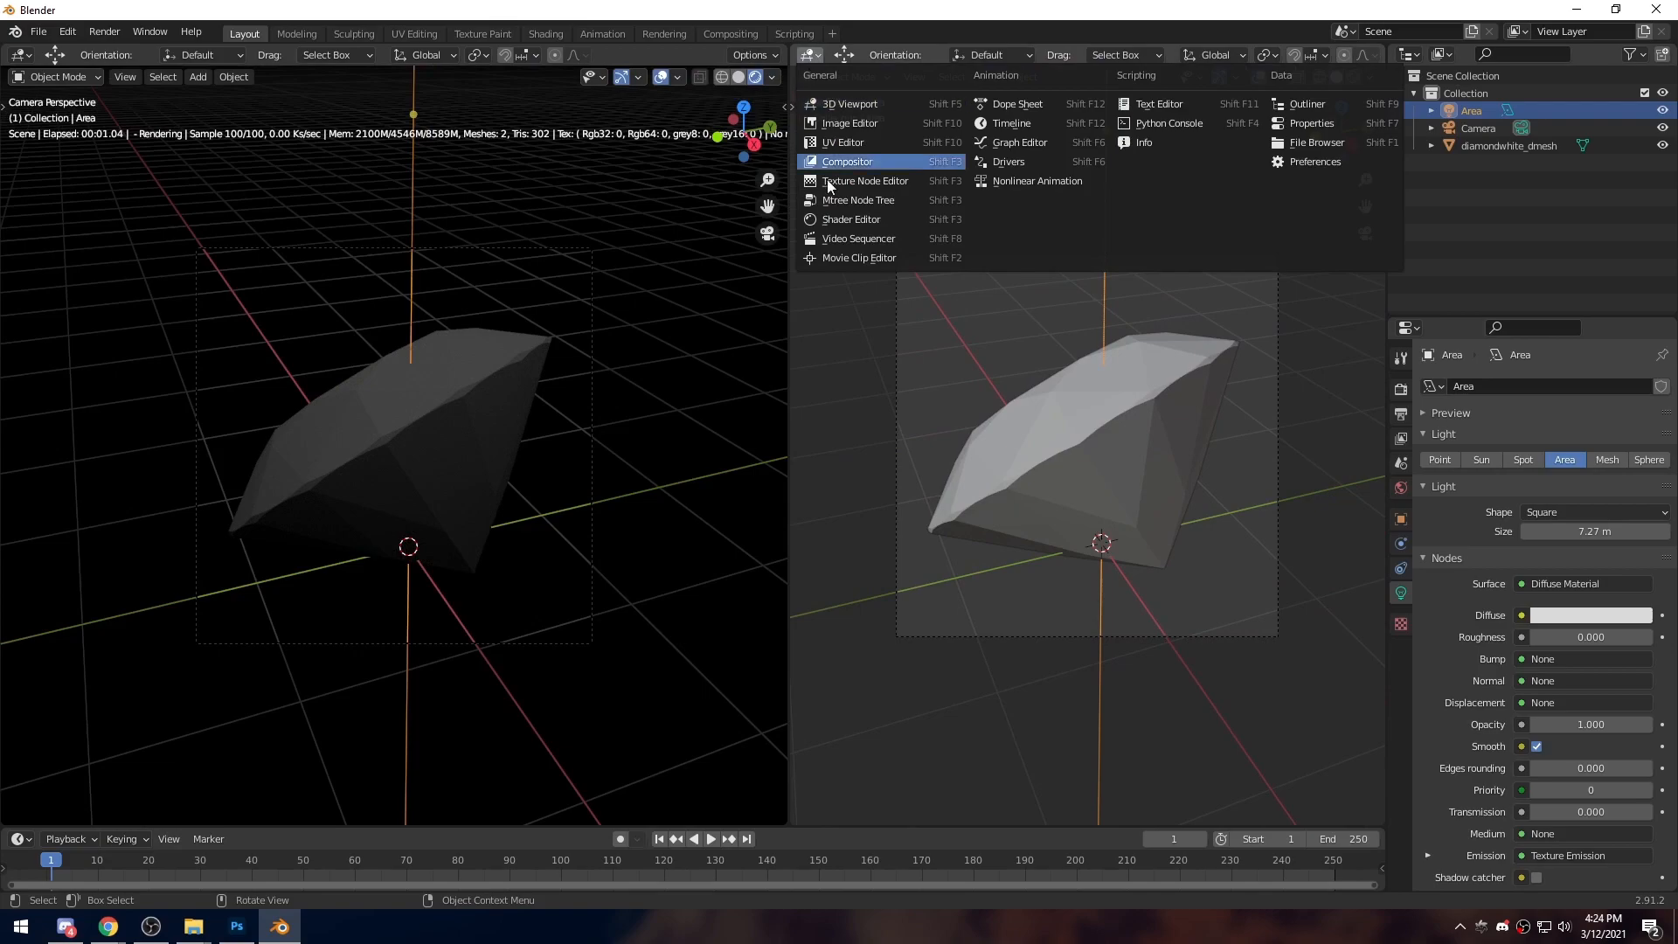
left_click(862, 219)
left_click(1098, 259)
key("n")
scroll(1099, 306, "up", 7)
middle_click_drag(1040, 460, 1146, 364)
scroll(1199, 374, "down", 4)
middle_click_drag(1072, 320, 1123, 282)
Select the area light's nodes and scale their layout so they sit closer together
left_click_drag(932, 271, 1357, 402)
key("s")
left_click(1272, 387)
middle_click_drag(1145, 436, 1252, 458)
scroll(1252, 457, "up", 6)
Replace the Texture Emission node with a Black Body Emission node connected to the Diffuse Material's Emission input
left_click(1022, 300)
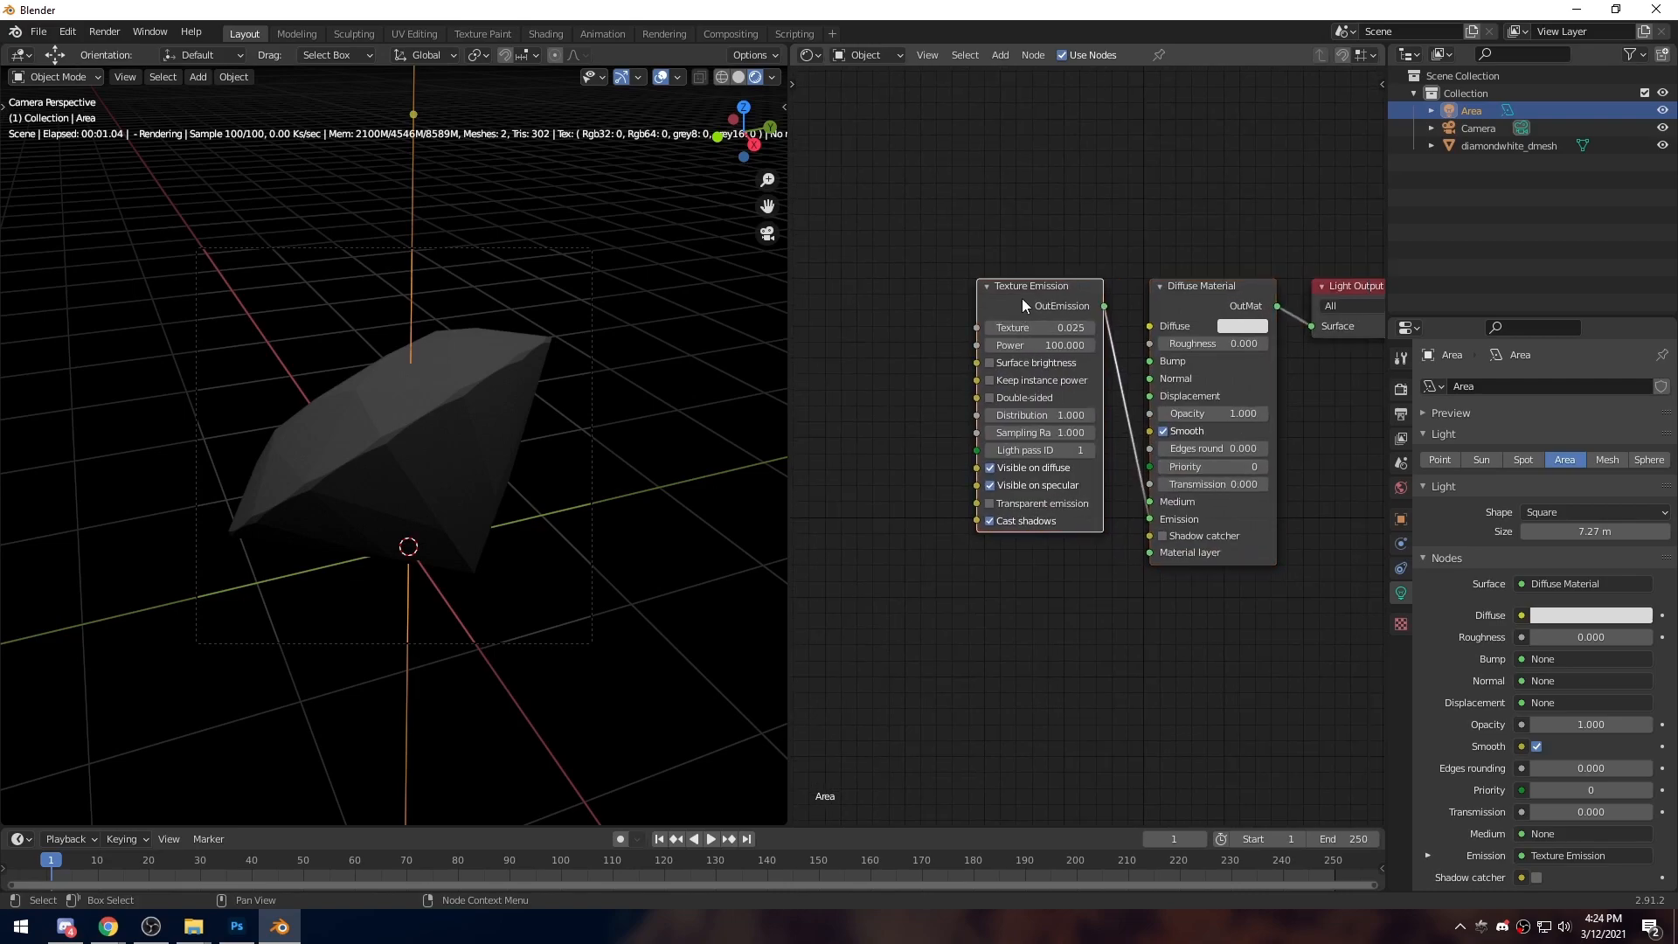
key("x")
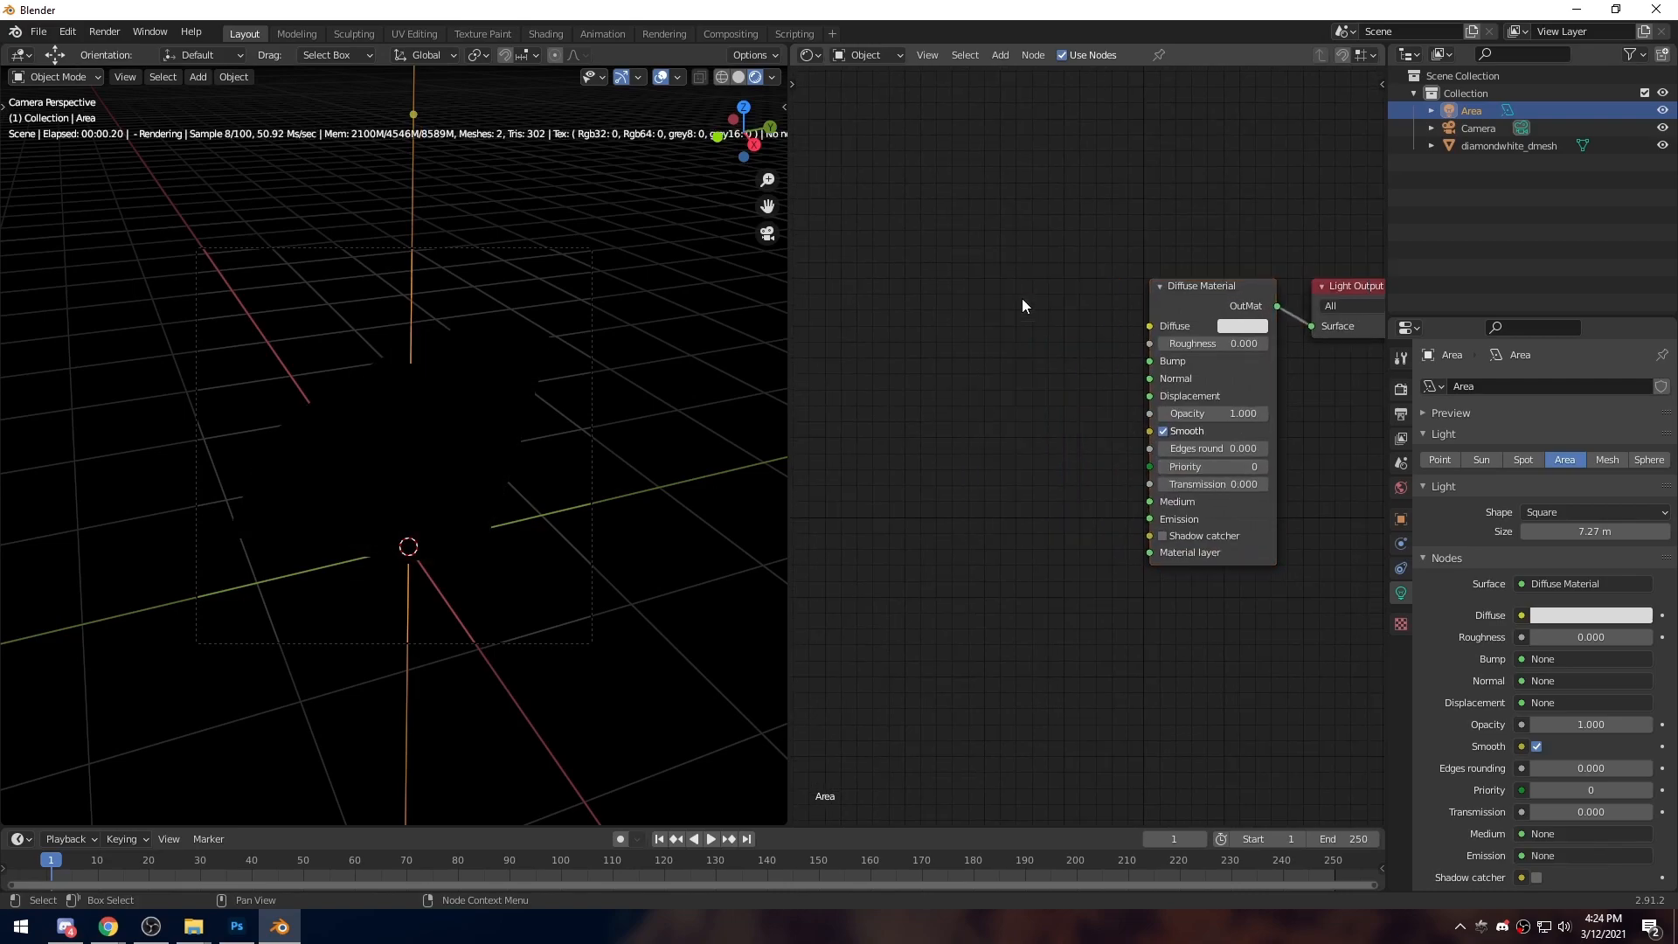
key("shift+a")
type("bla")
key("Return")
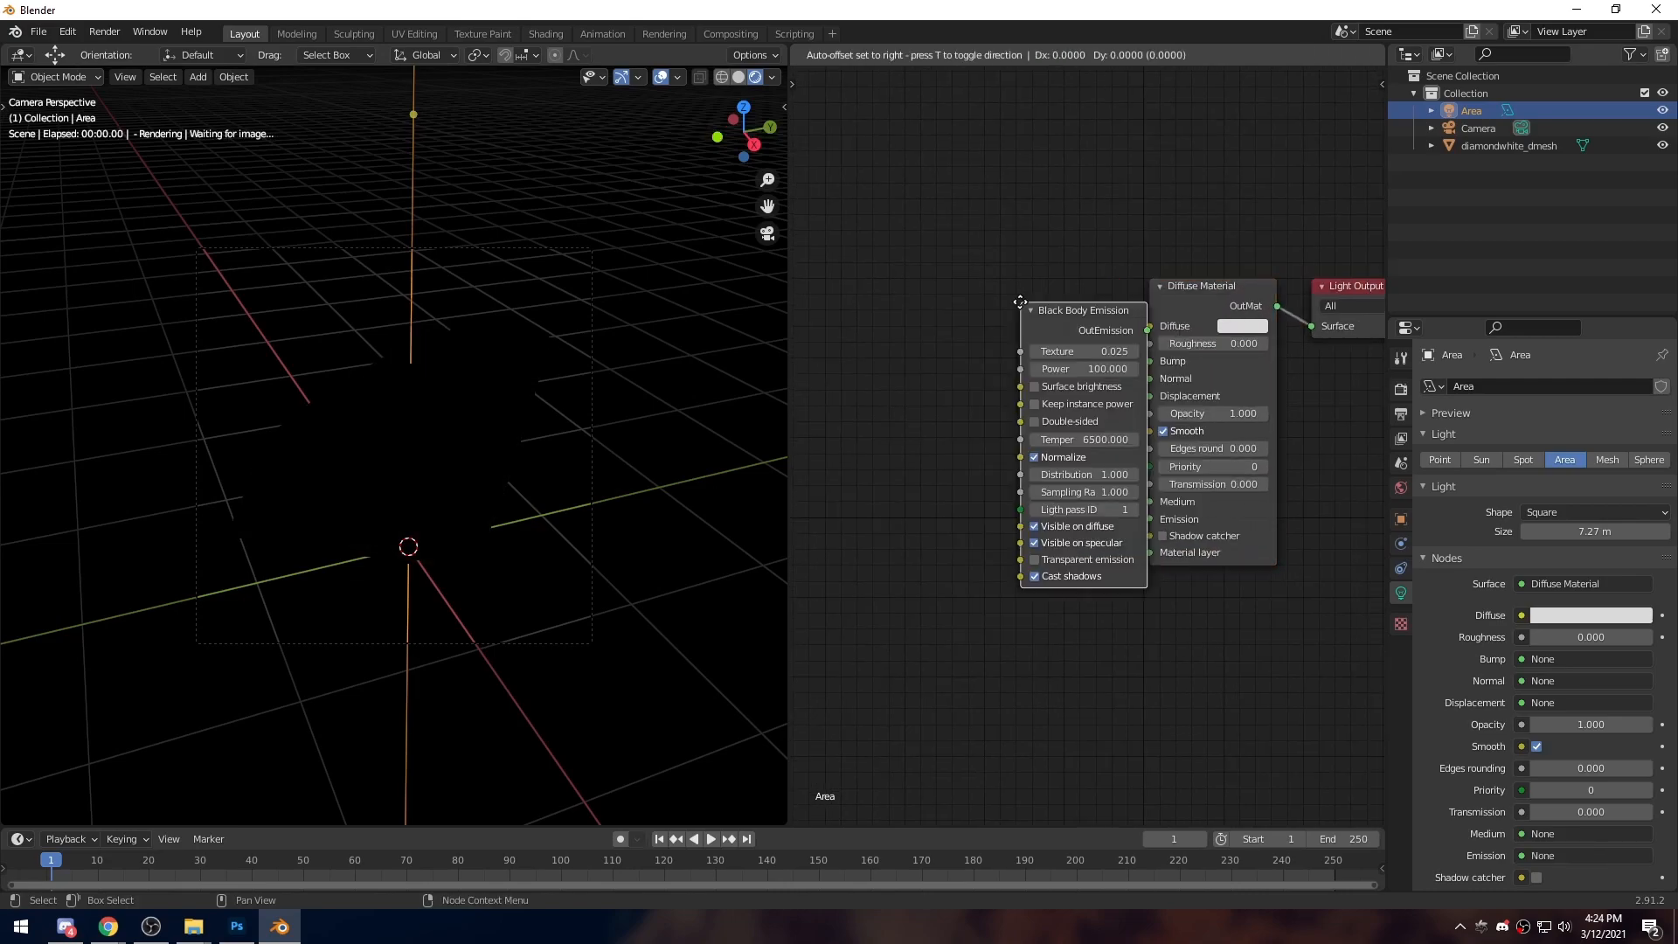
left_click(950, 291)
left_click_drag(1079, 320, 1150, 519)
Enable Surface brightness on the Black Body Emission node and set its power to 40
left_click_drag(976, 385, 1019, 378)
left_click(1007, 370)
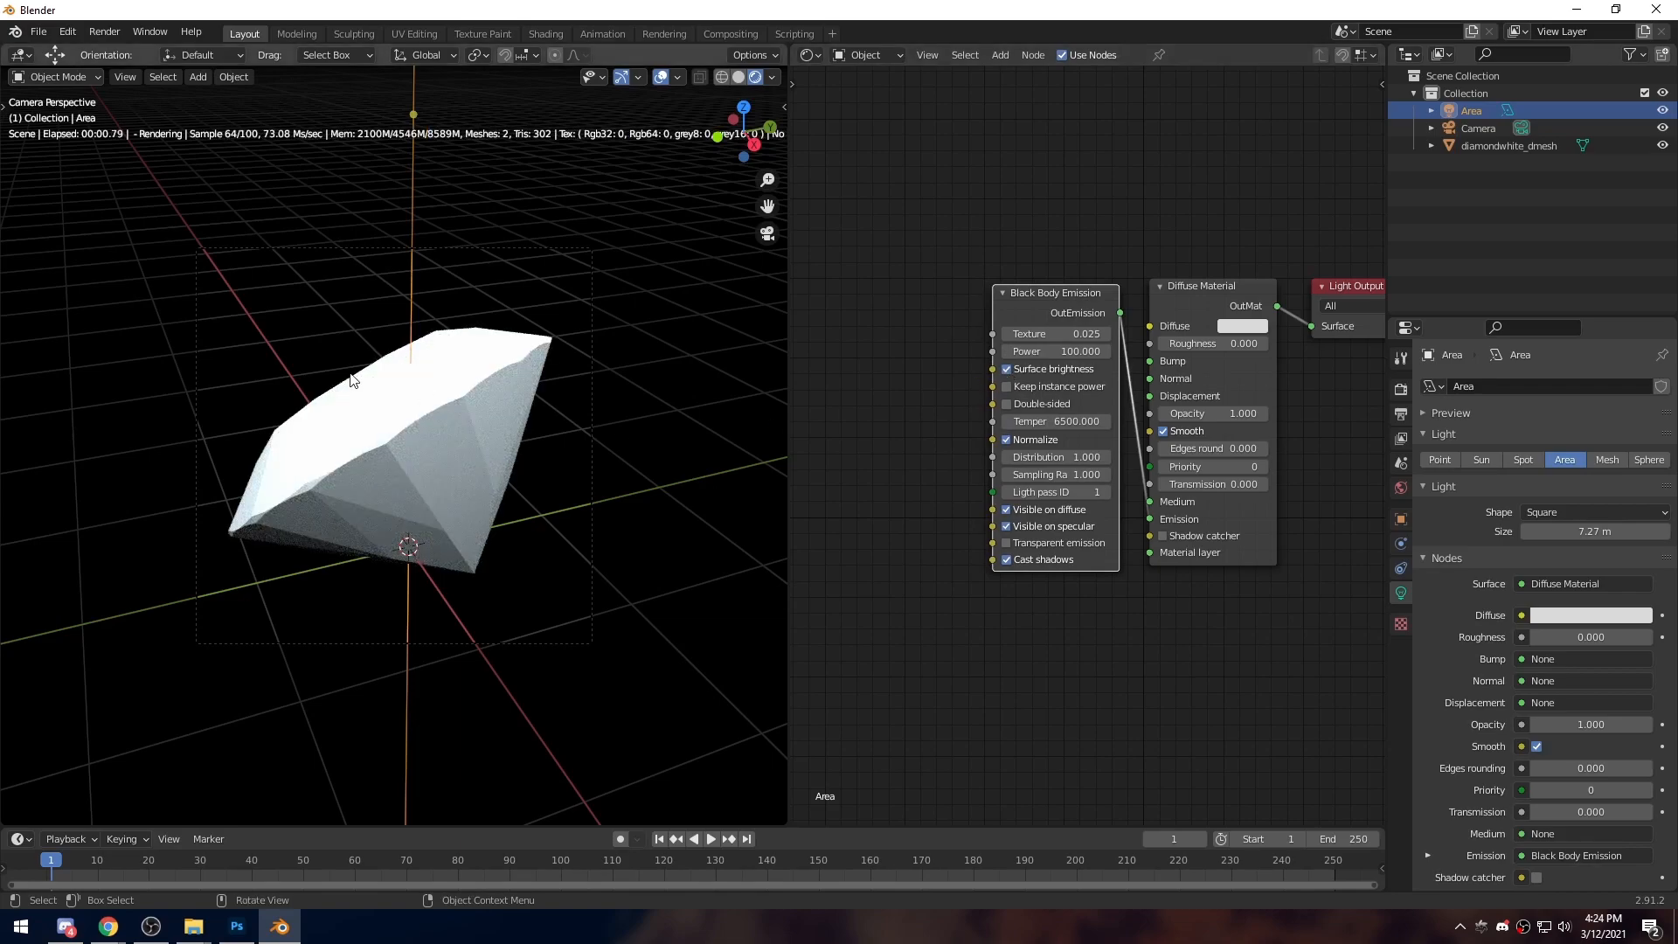
scroll(402, 408, "up", 2)
scroll(411, 393, "up", 2)
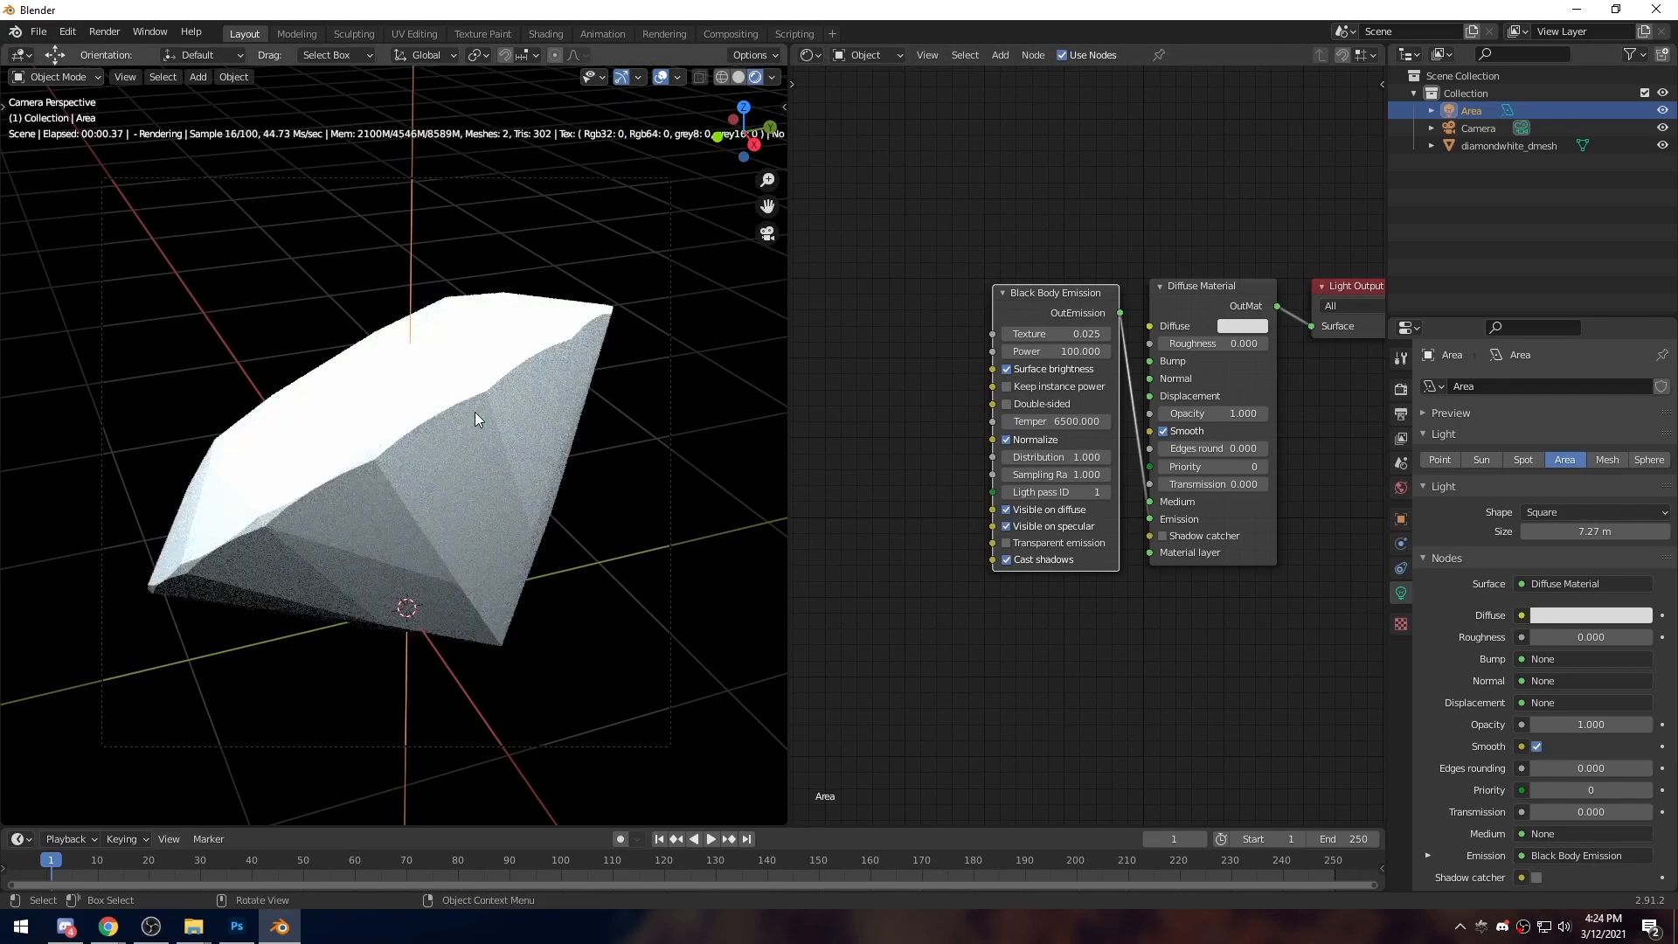
mouse_move(1043, 349)
left_mouse_down()
mouse_move(971, 350)
mouse_move(1054, 353)
left_mouse_up()
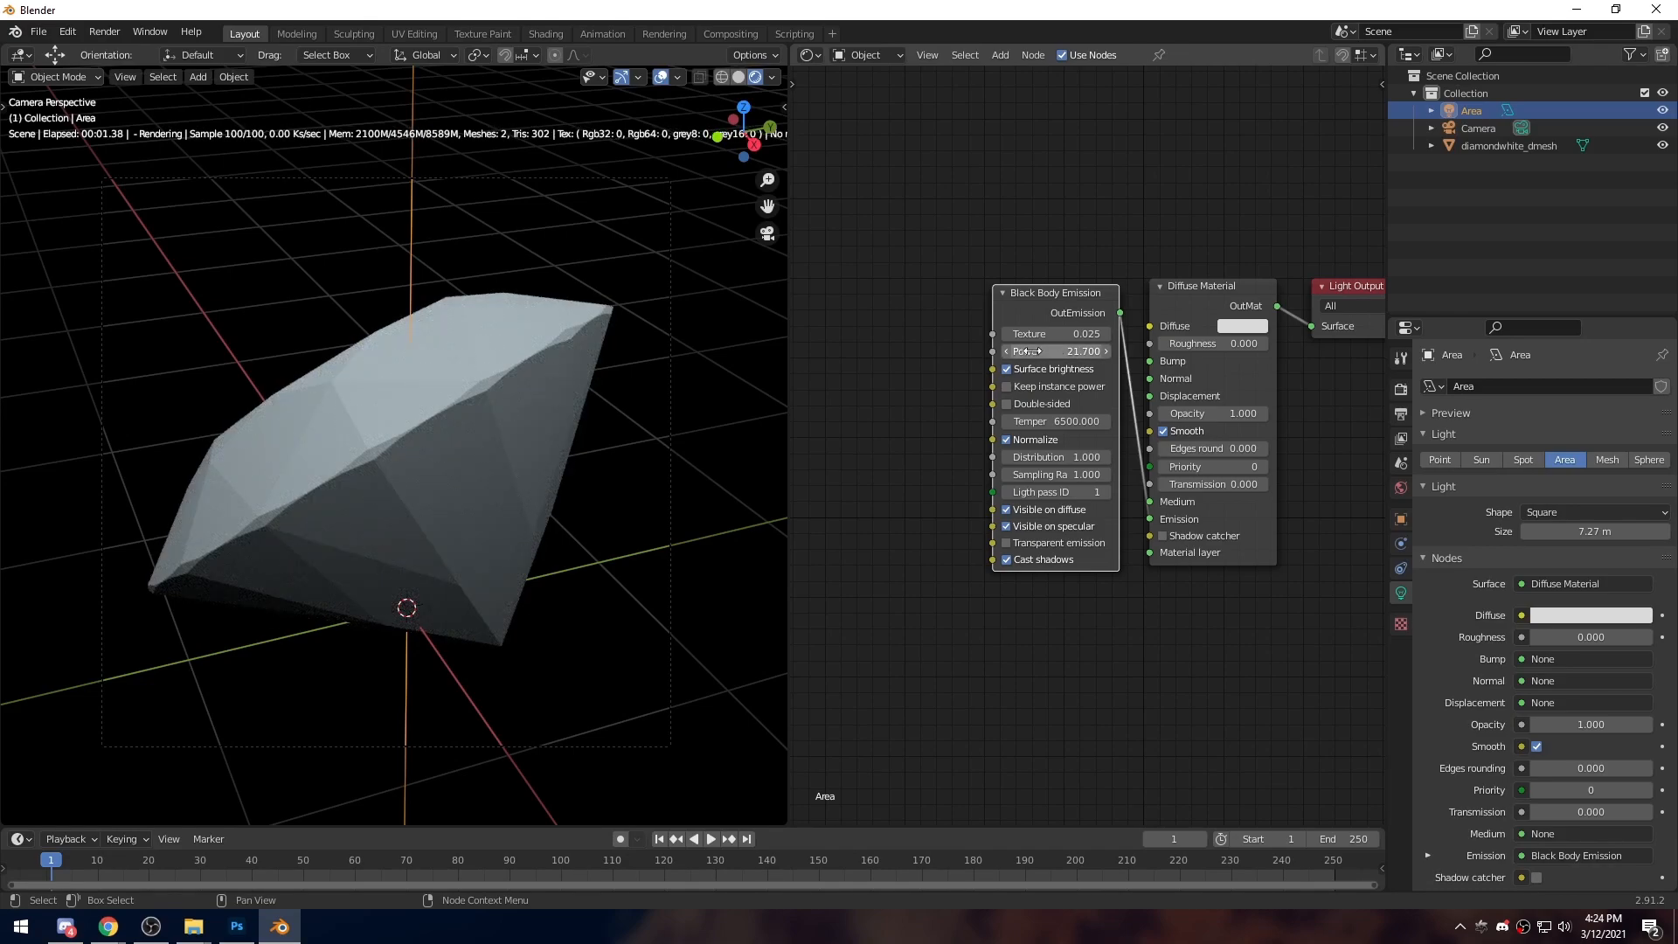
left_click_drag(1041, 350, 1046, 350)
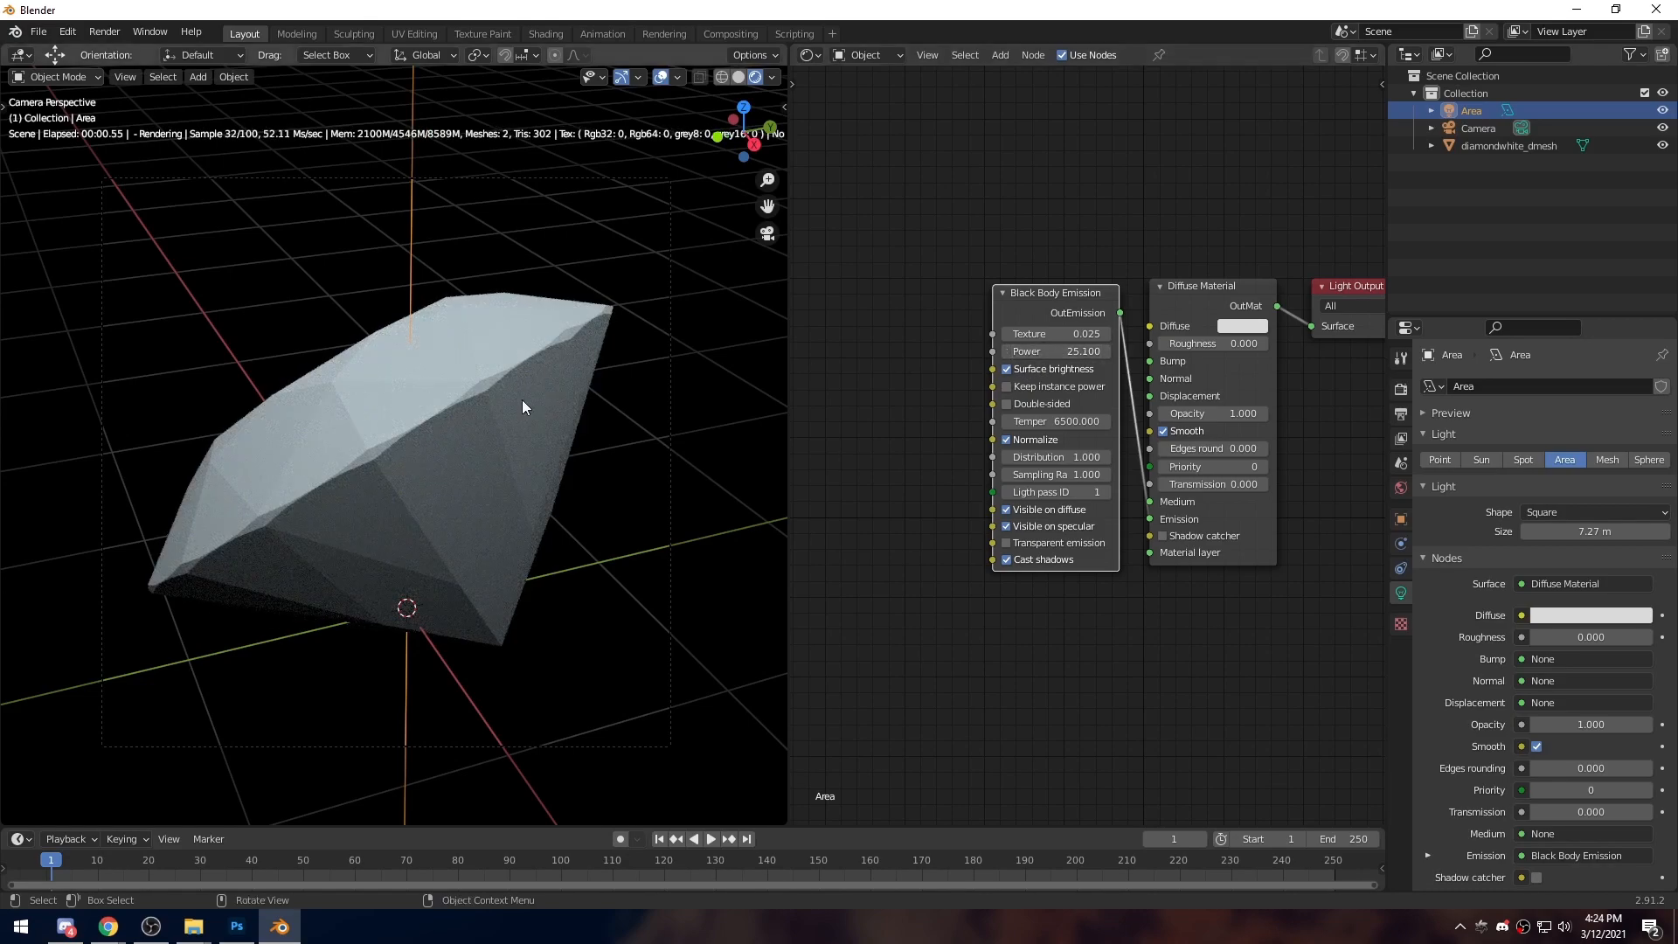
left_click(1065, 350)
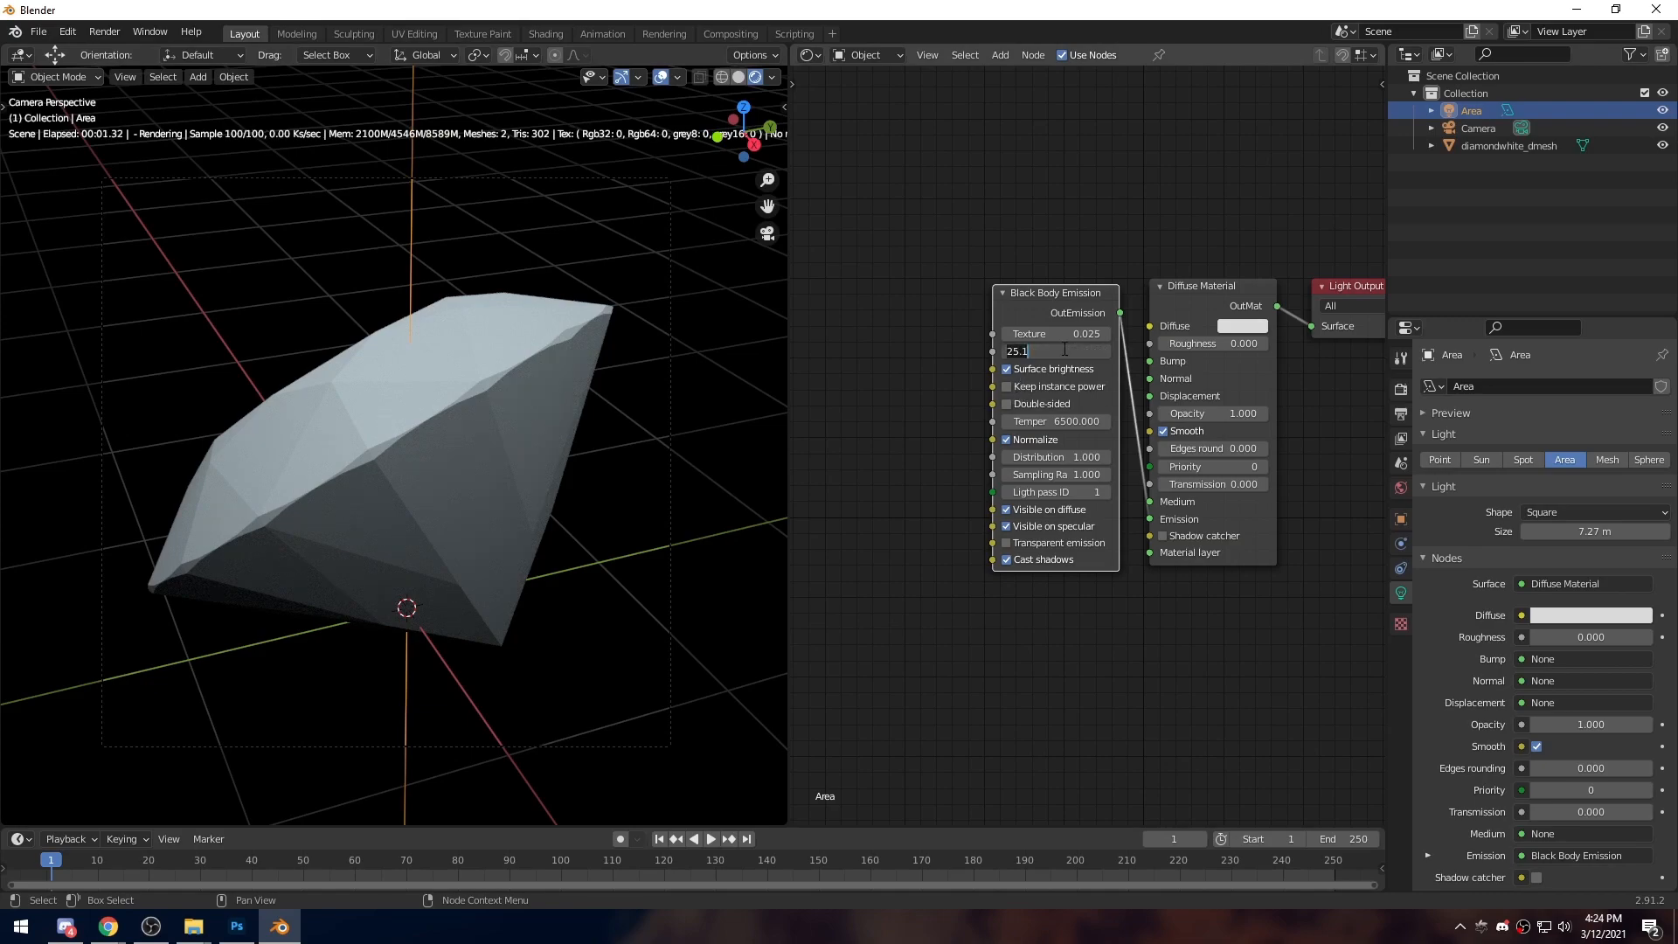
type("40")
key("Return")
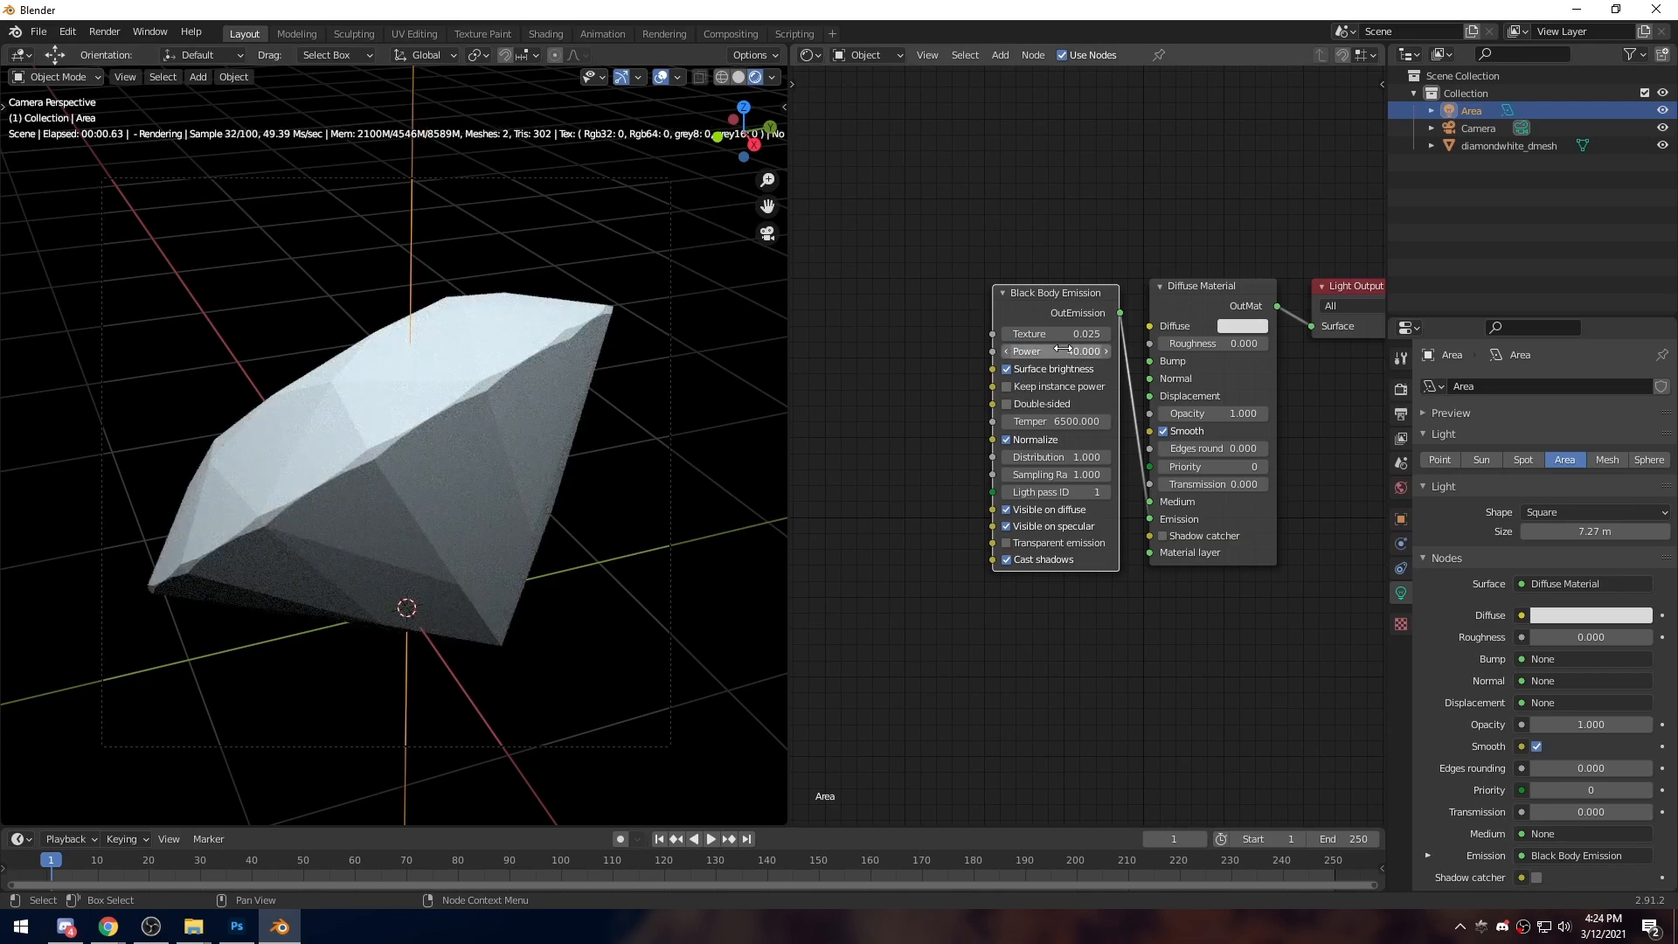
left_click(592, 484)
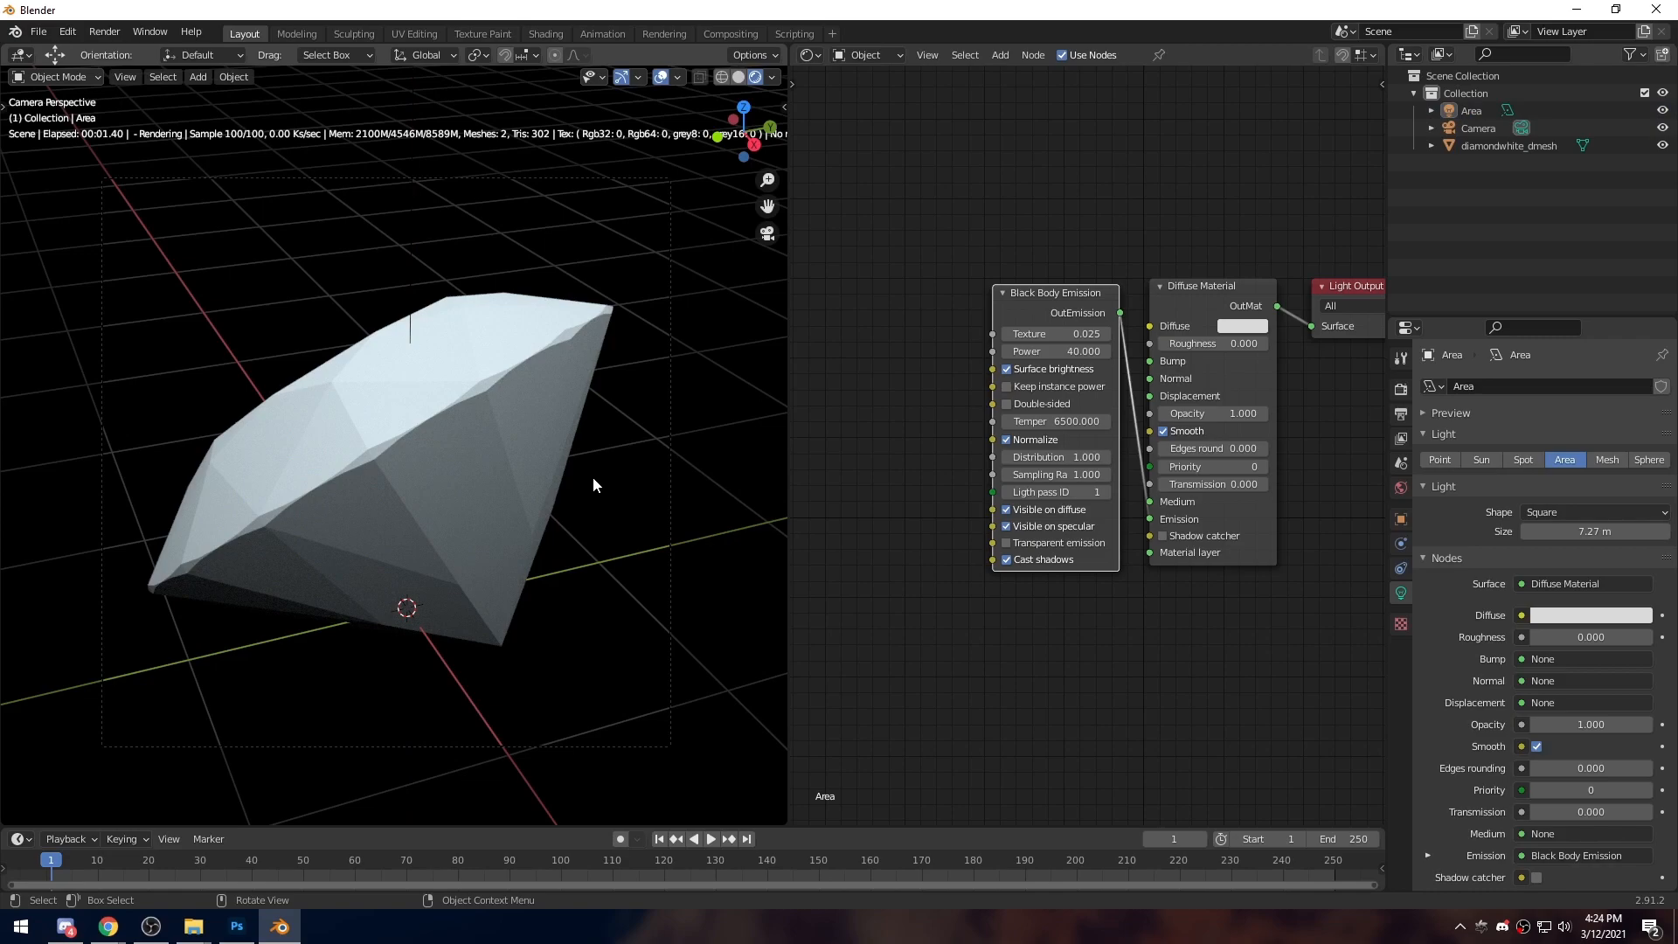
scroll(593, 483, "down", 2)
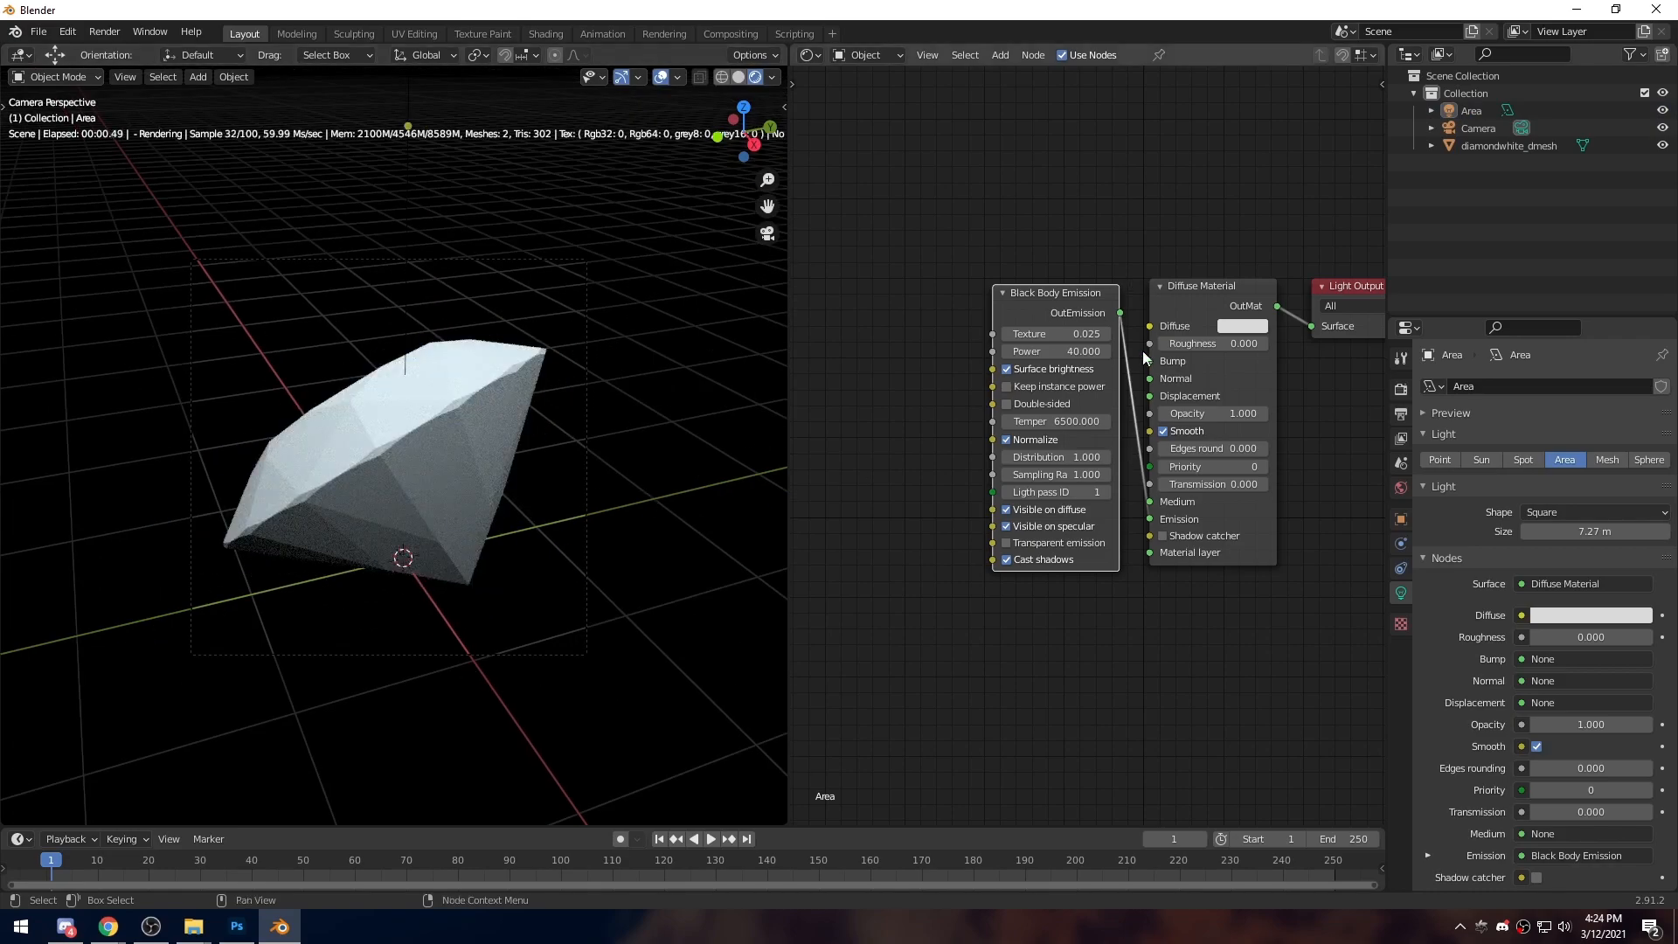
Select the diamond, unlink its existing white material and create a new material for it
left_click(434, 428)
middle_click_drag(1044, 415, 870, 412)
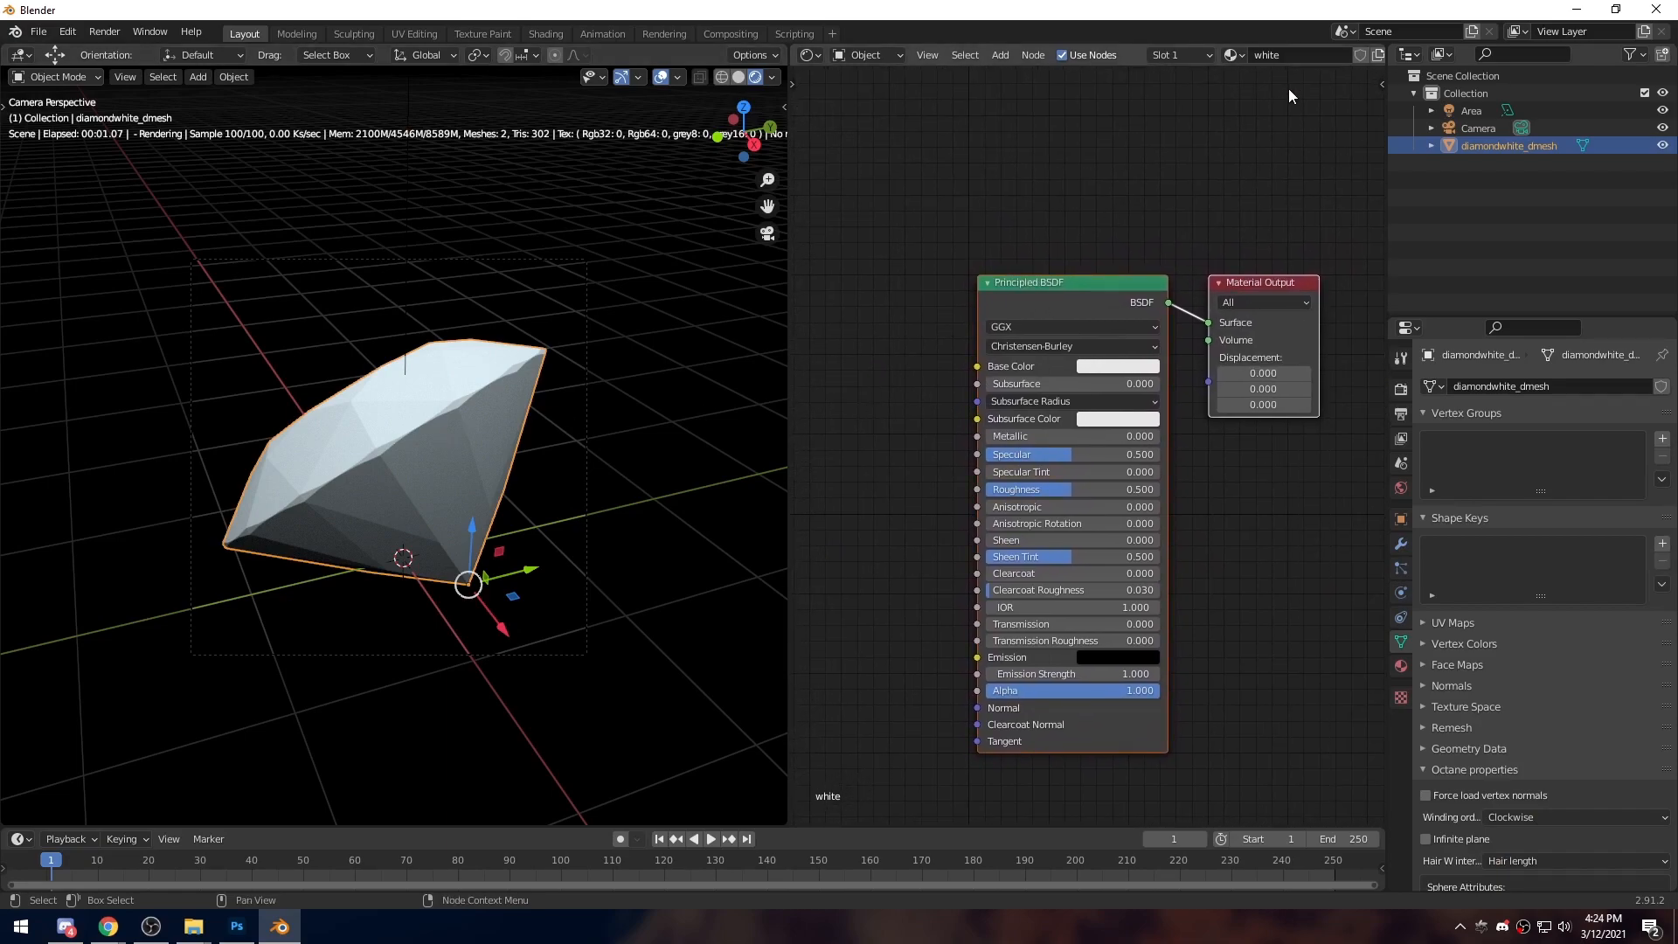
middle_click_drag(1210, 56, 1116, 56)
left_click(1314, 56)
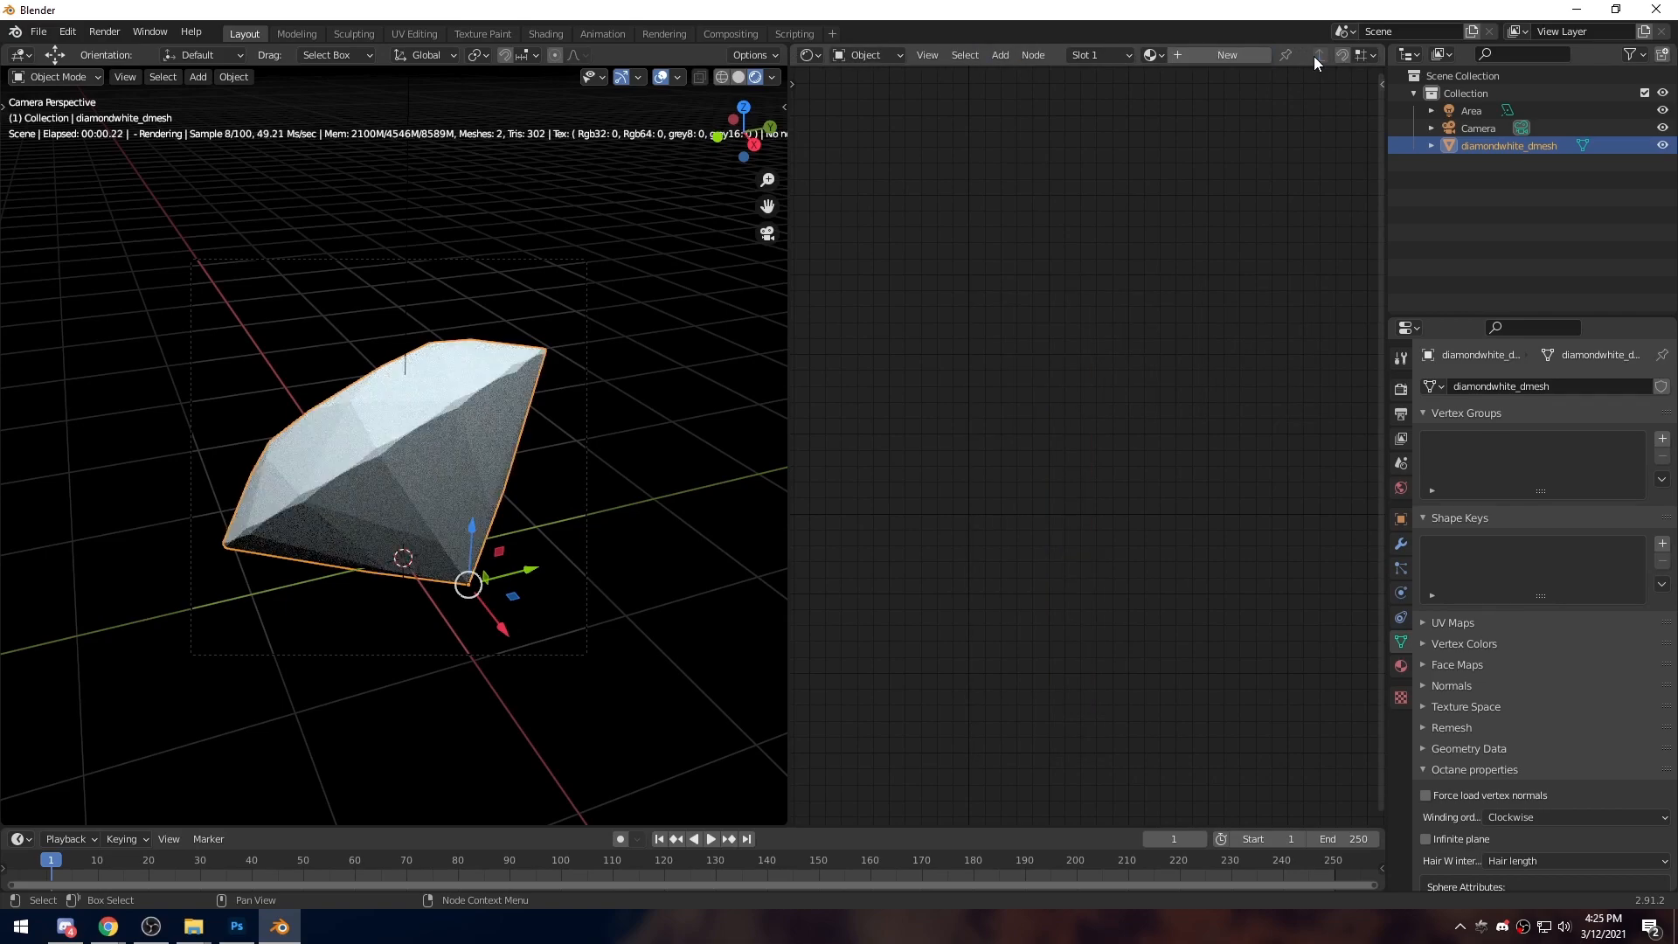
left_click(1205, 58)
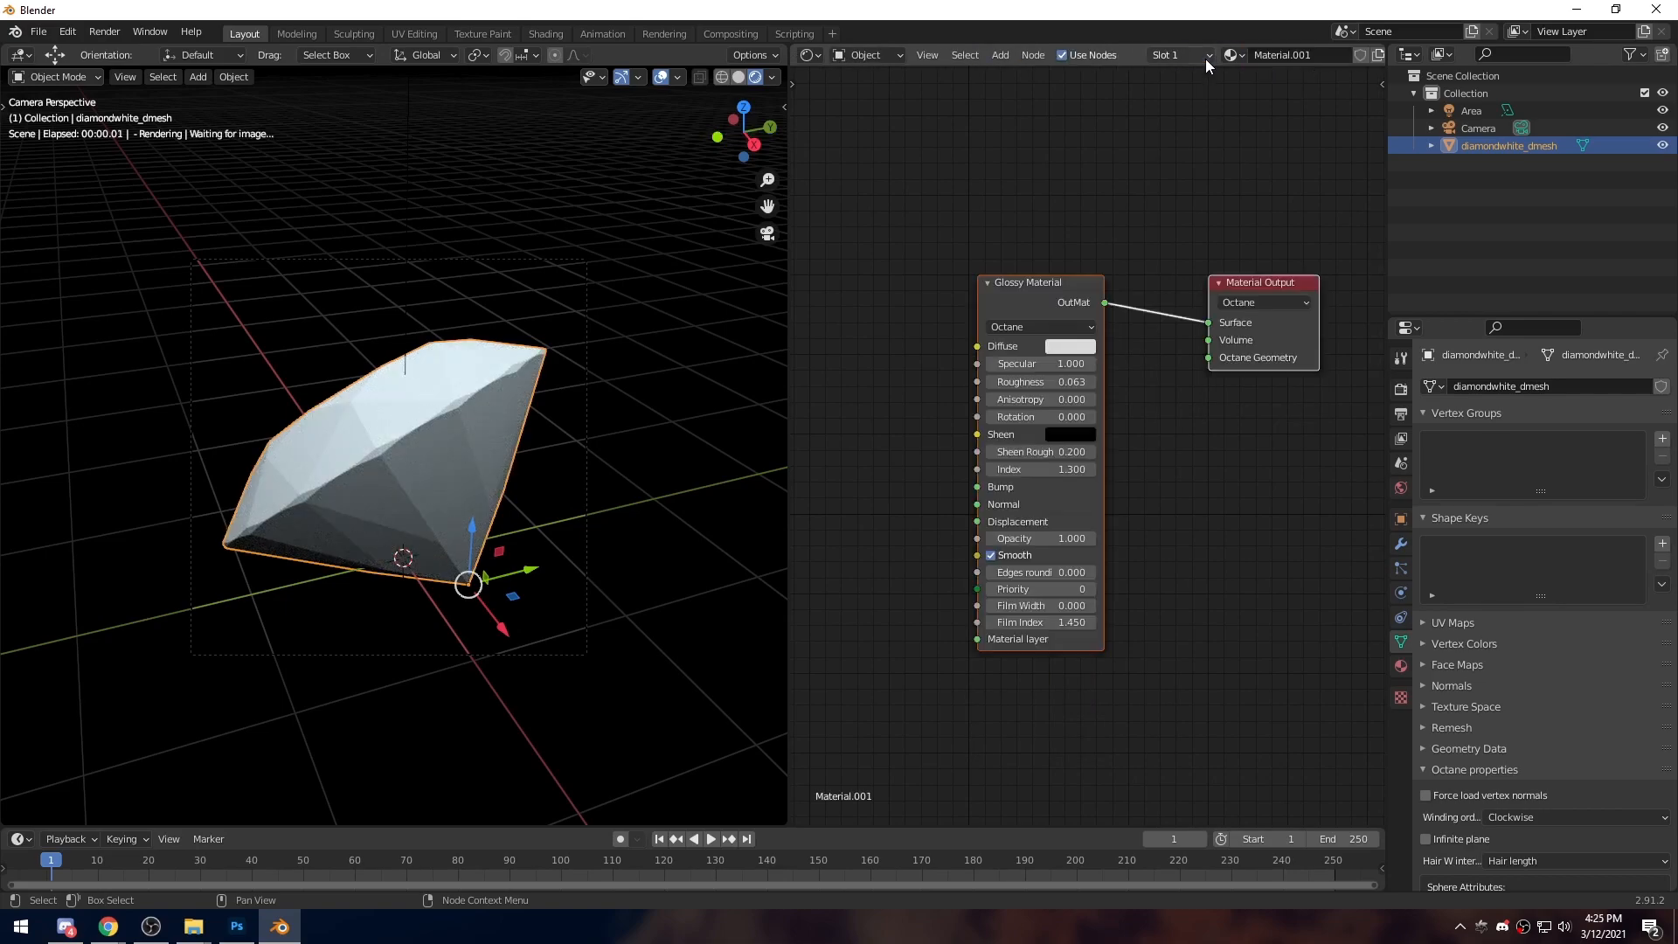
Replace the diamond's Glossy Material node with a Specular Material node connected to the Material Output's Surface input
scroll(1135, 380, "up", 3)
left_click_drag(947, 225, 1016, 291)
key("x")
key("shift+a")
left_click(1017, 290)
type("spe")
key("Return")
left_click_drag(1155, 300, 1227, 304)
mouse_move(1019, 371)
left_mouse_down()
mouse_move(1050, 356)
mouse_move(1005, 389)
left_mouse_up()
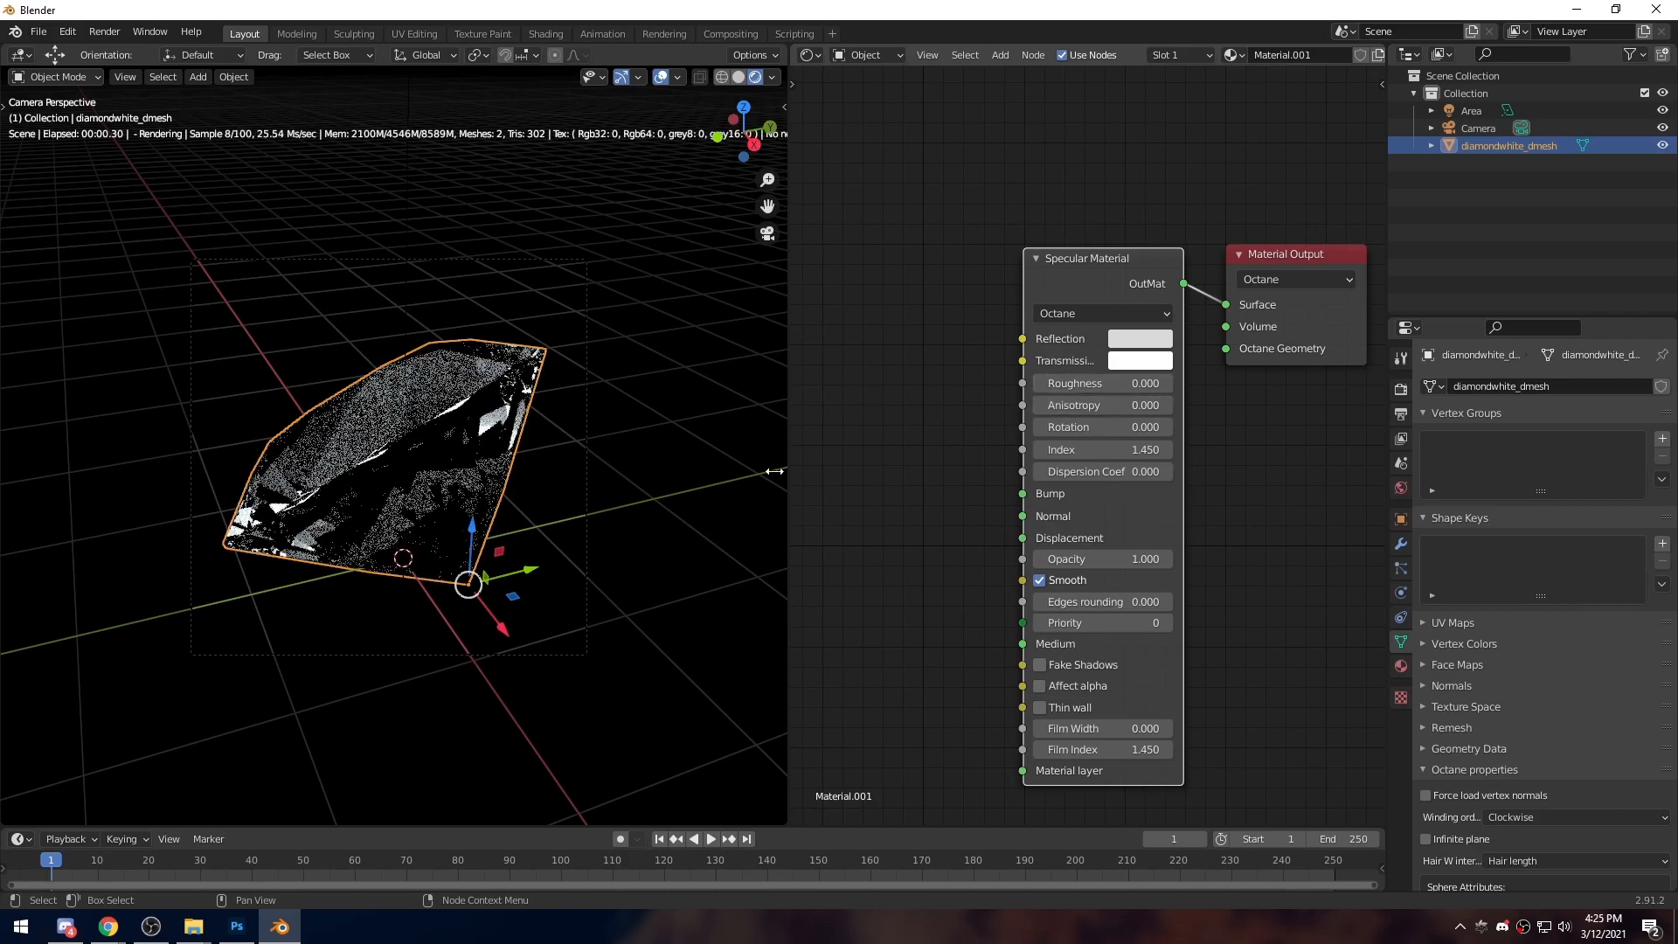
left_click(560, 448)
scroll(559, 448, "up", 3)
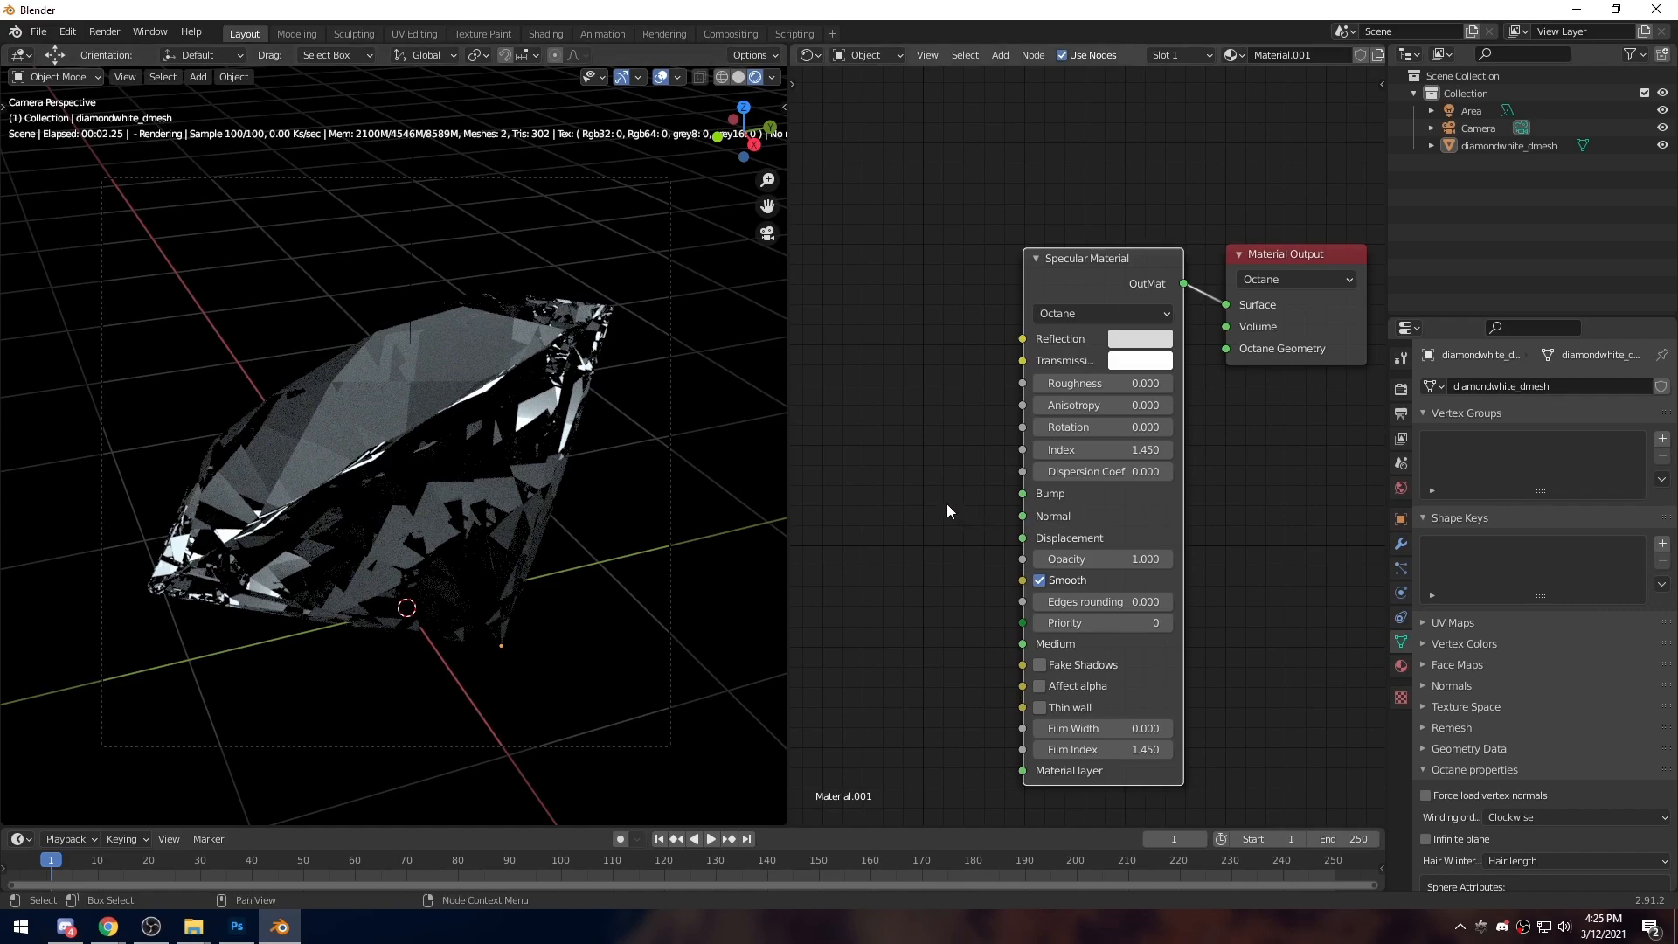
Try an Index of 5.050 and one of 1.000 on the Specular Material node
left_click_drag(1092, 264, 1105, 261)
middle_click_drag(928, 349, 908, 347)
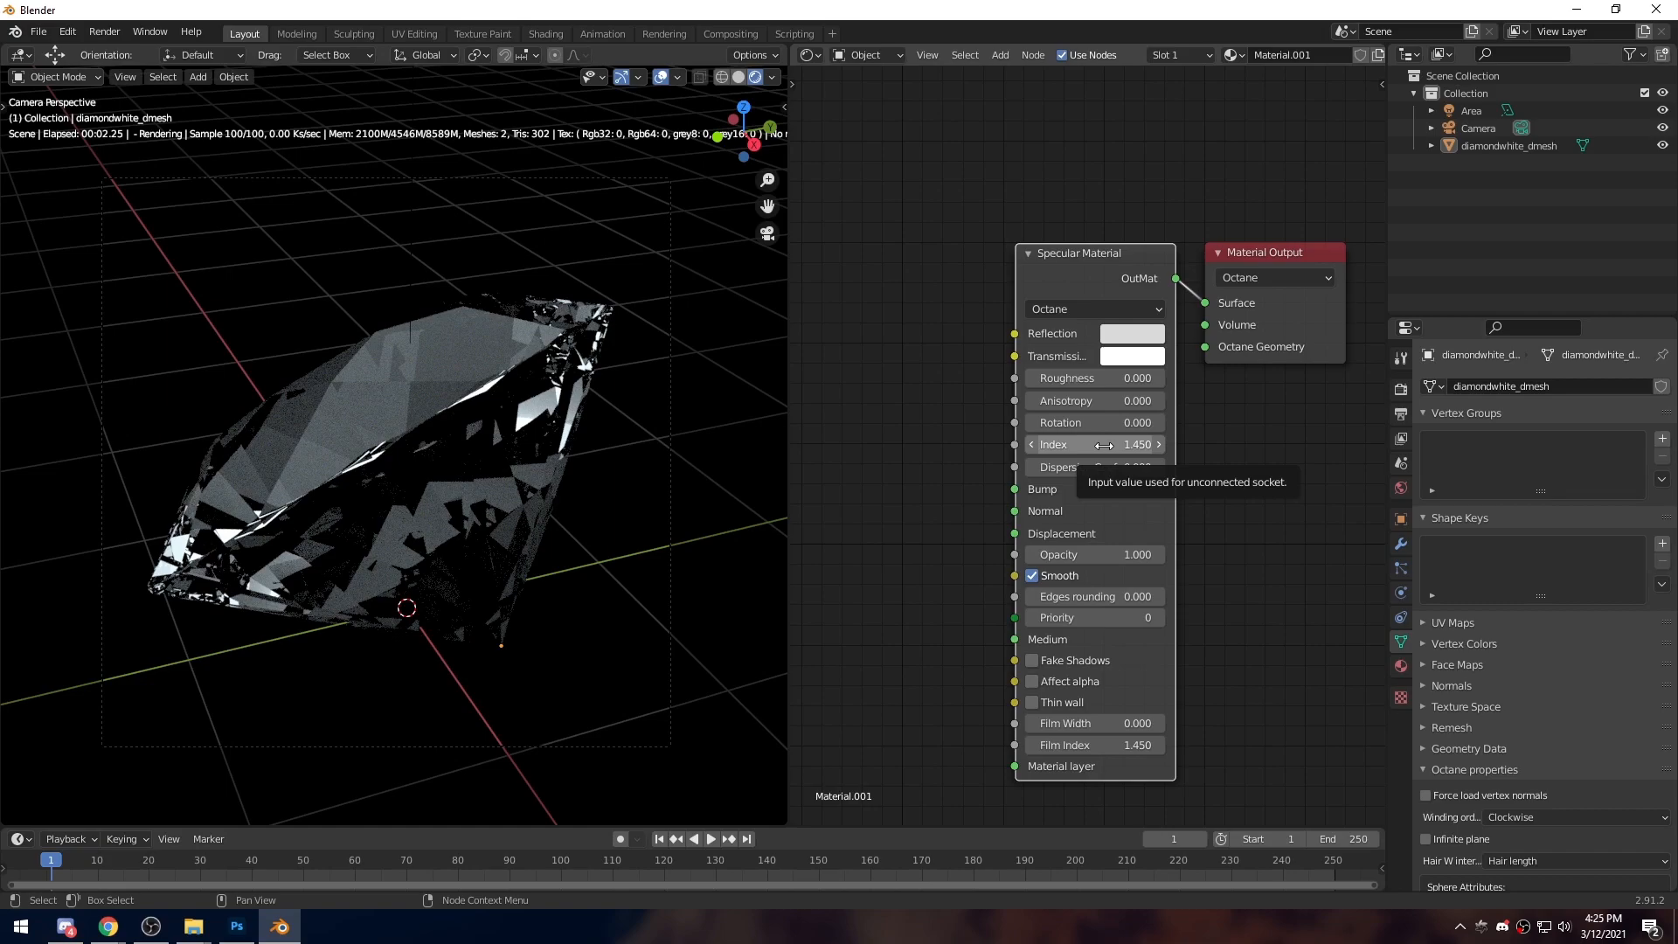
left_click_drag(1105, 445, 1224, 446)
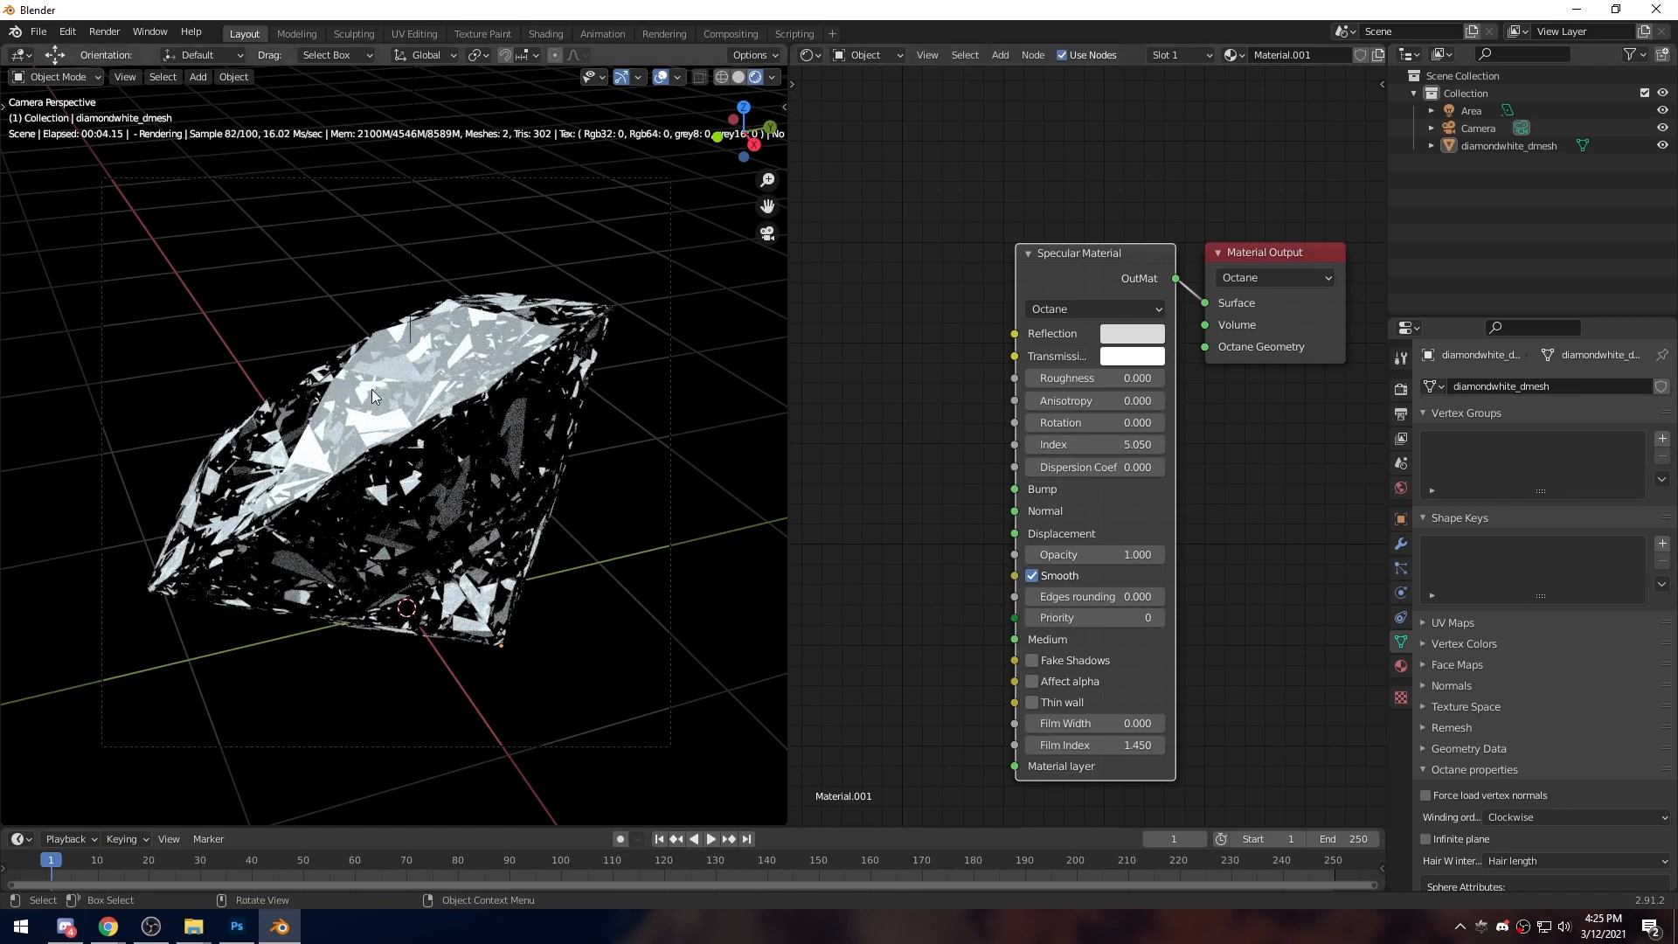
left_click_drag(1081, 446, 1032, 445)
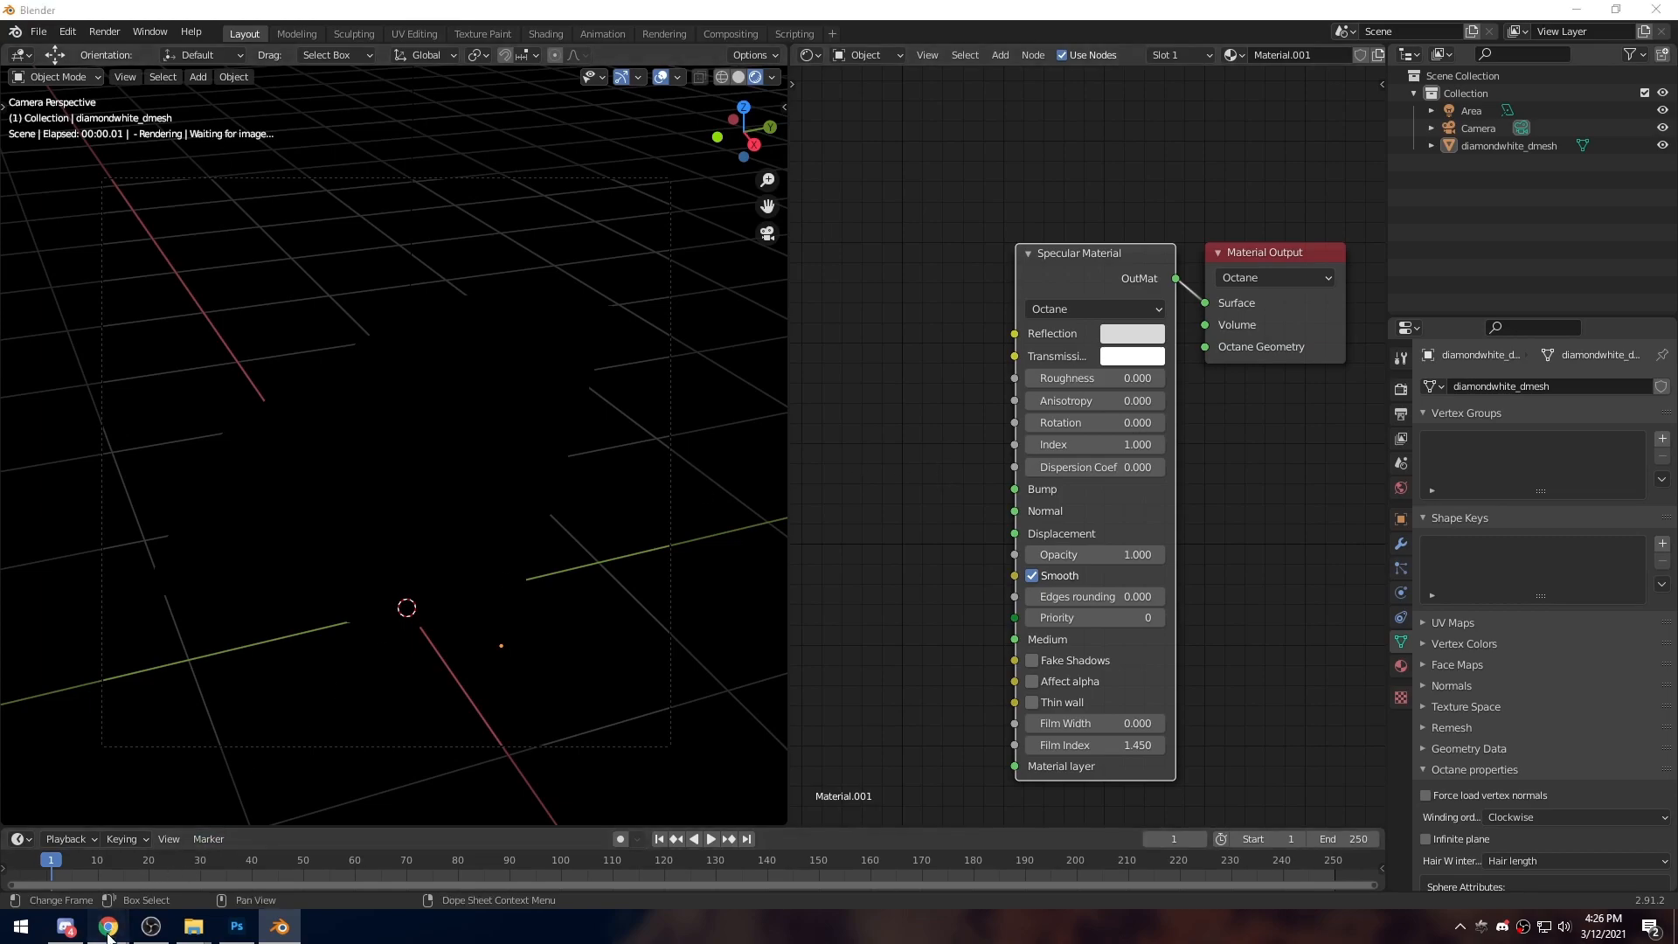
Switch to Chrome and copy the diamond refractive index 2.417 from the search result
mouse_move(107, 926)
left_click(282, 862)
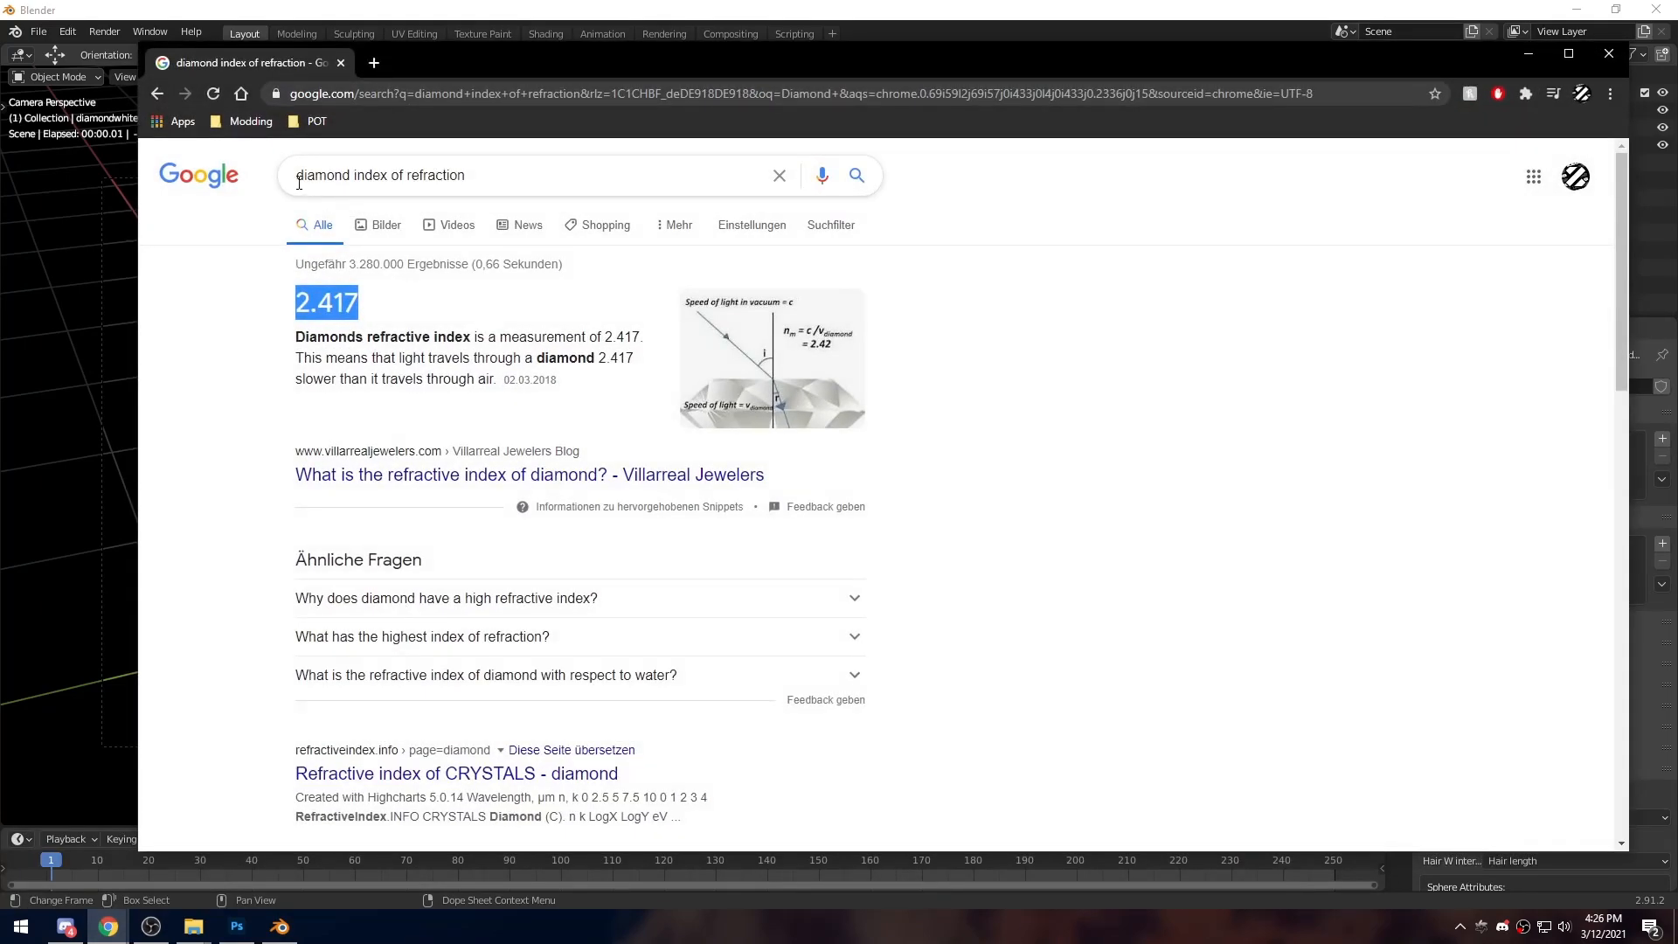
left_click(434, 294)
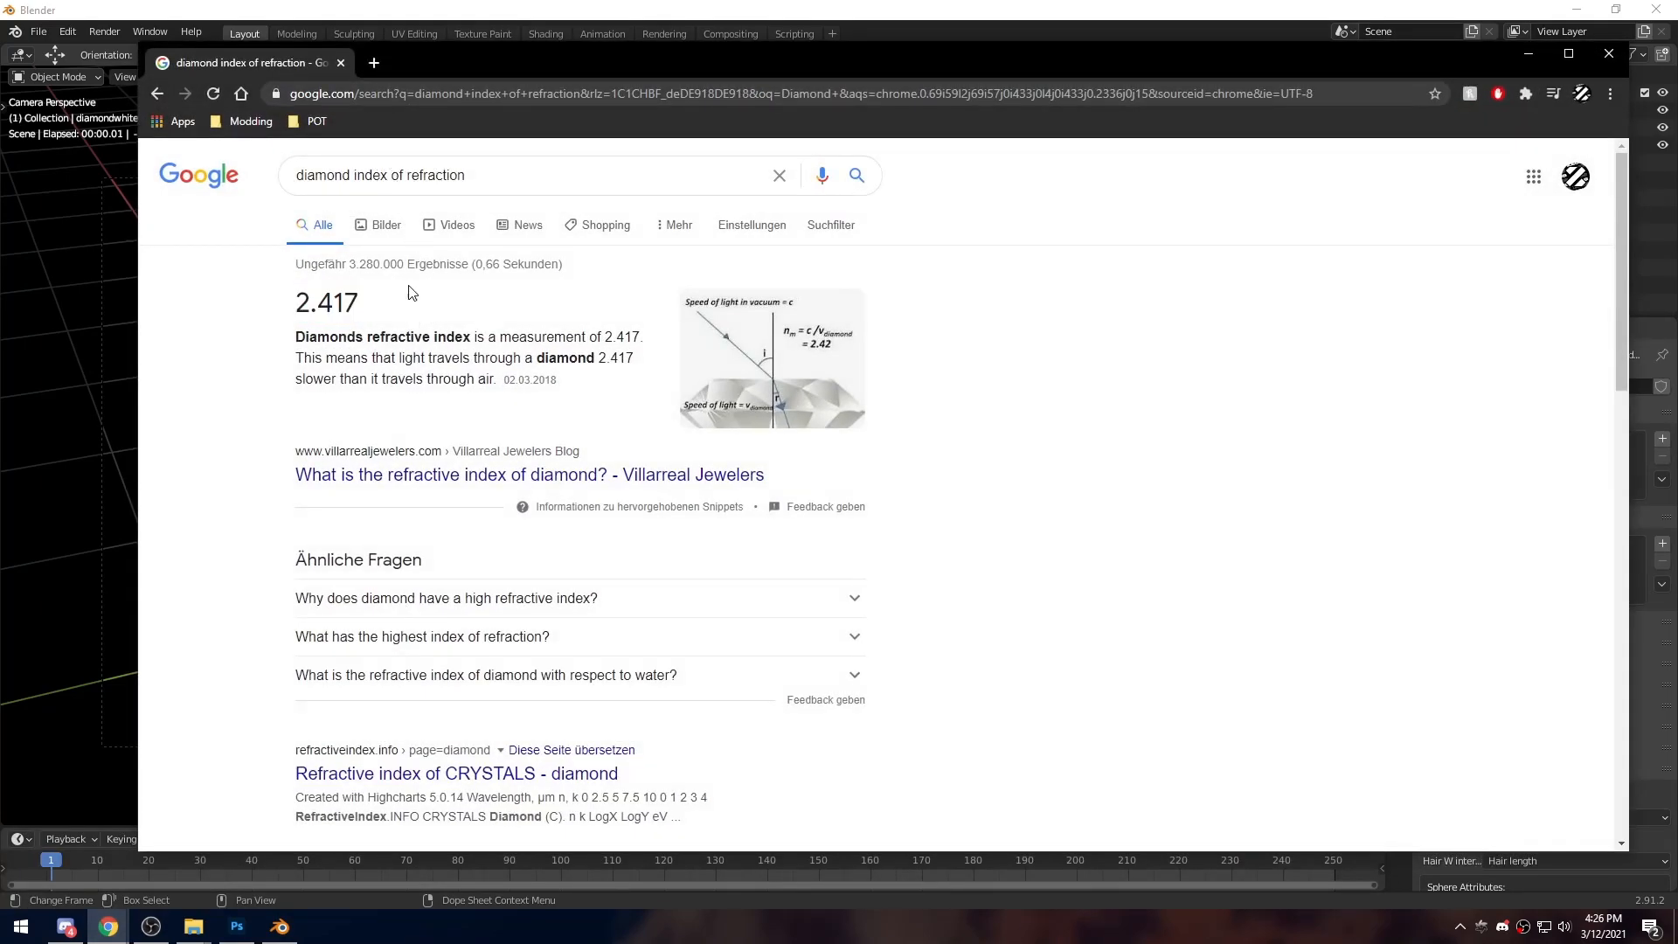
left_click_drag(374, 291, 288, 307)
key("ctrl+c")
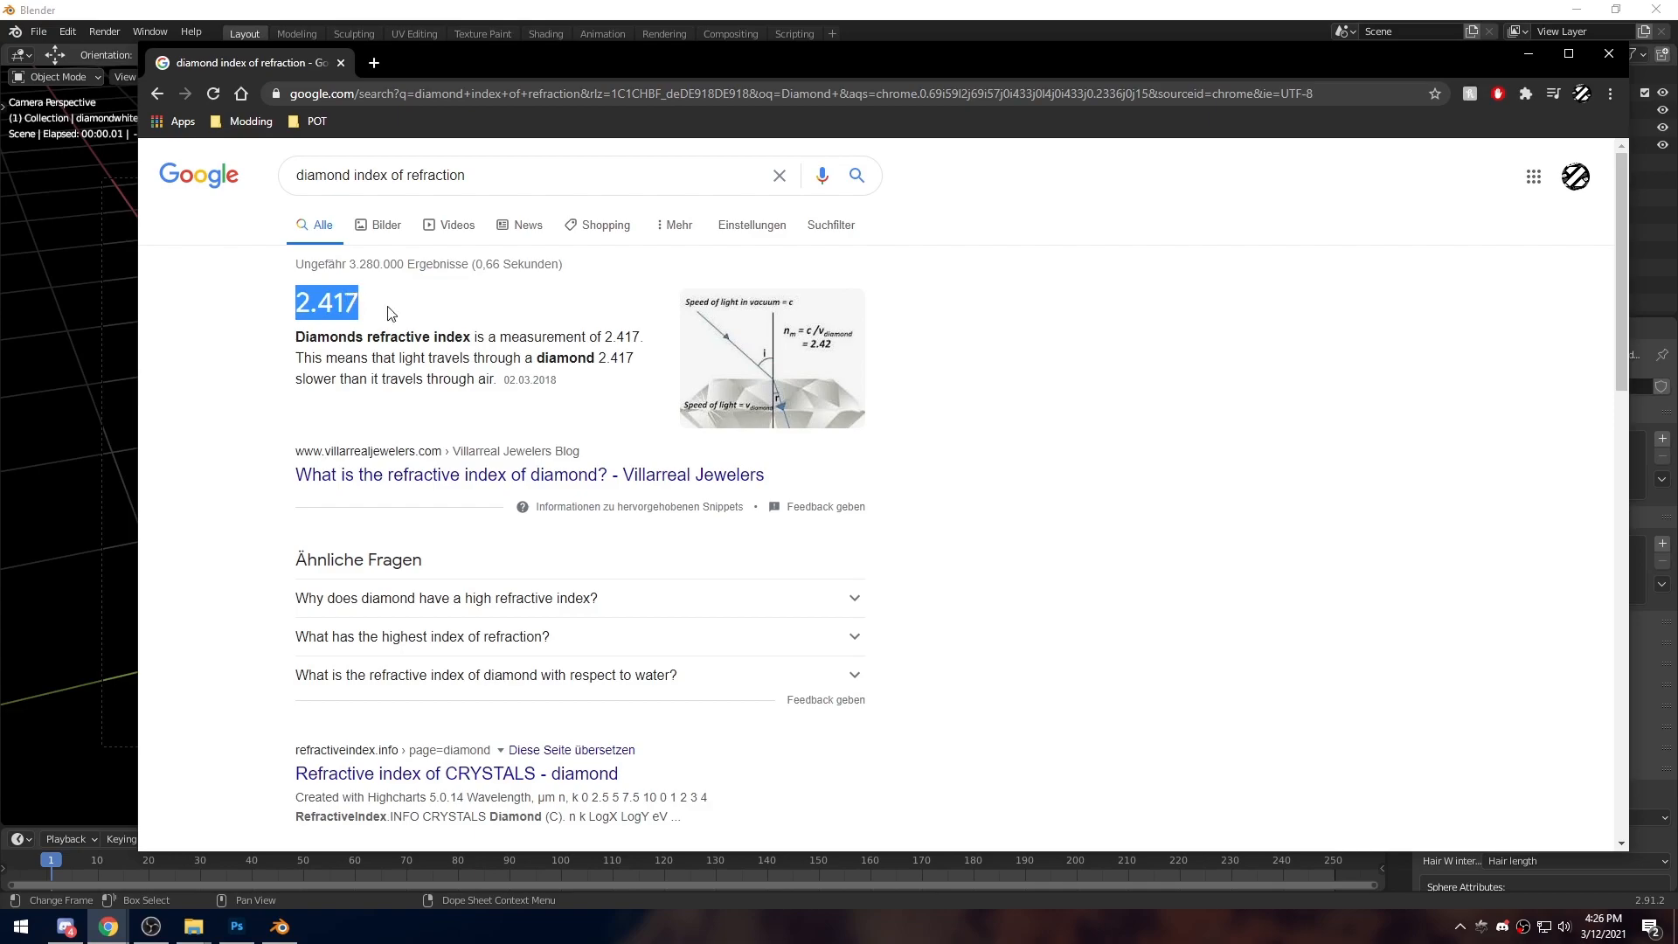
Return to Blender and set the Specular Material's Index to the copied value 2.417
left_click(1528, 53)
left_click(1089, 443)
key("ctrl+v")
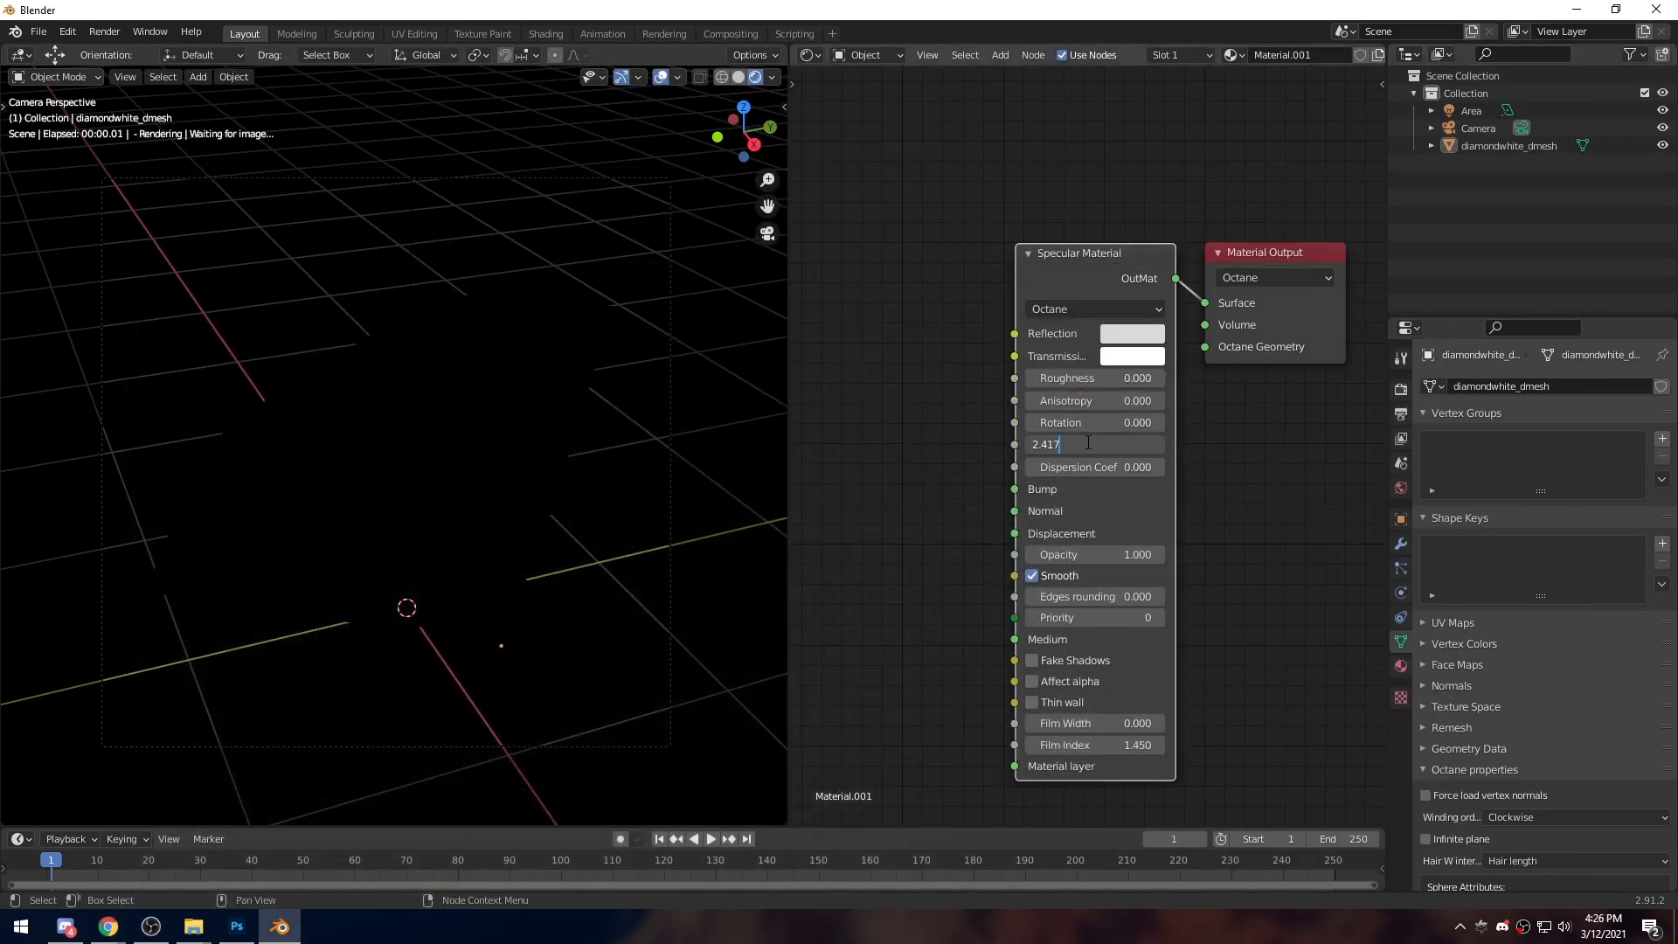
key("Return")
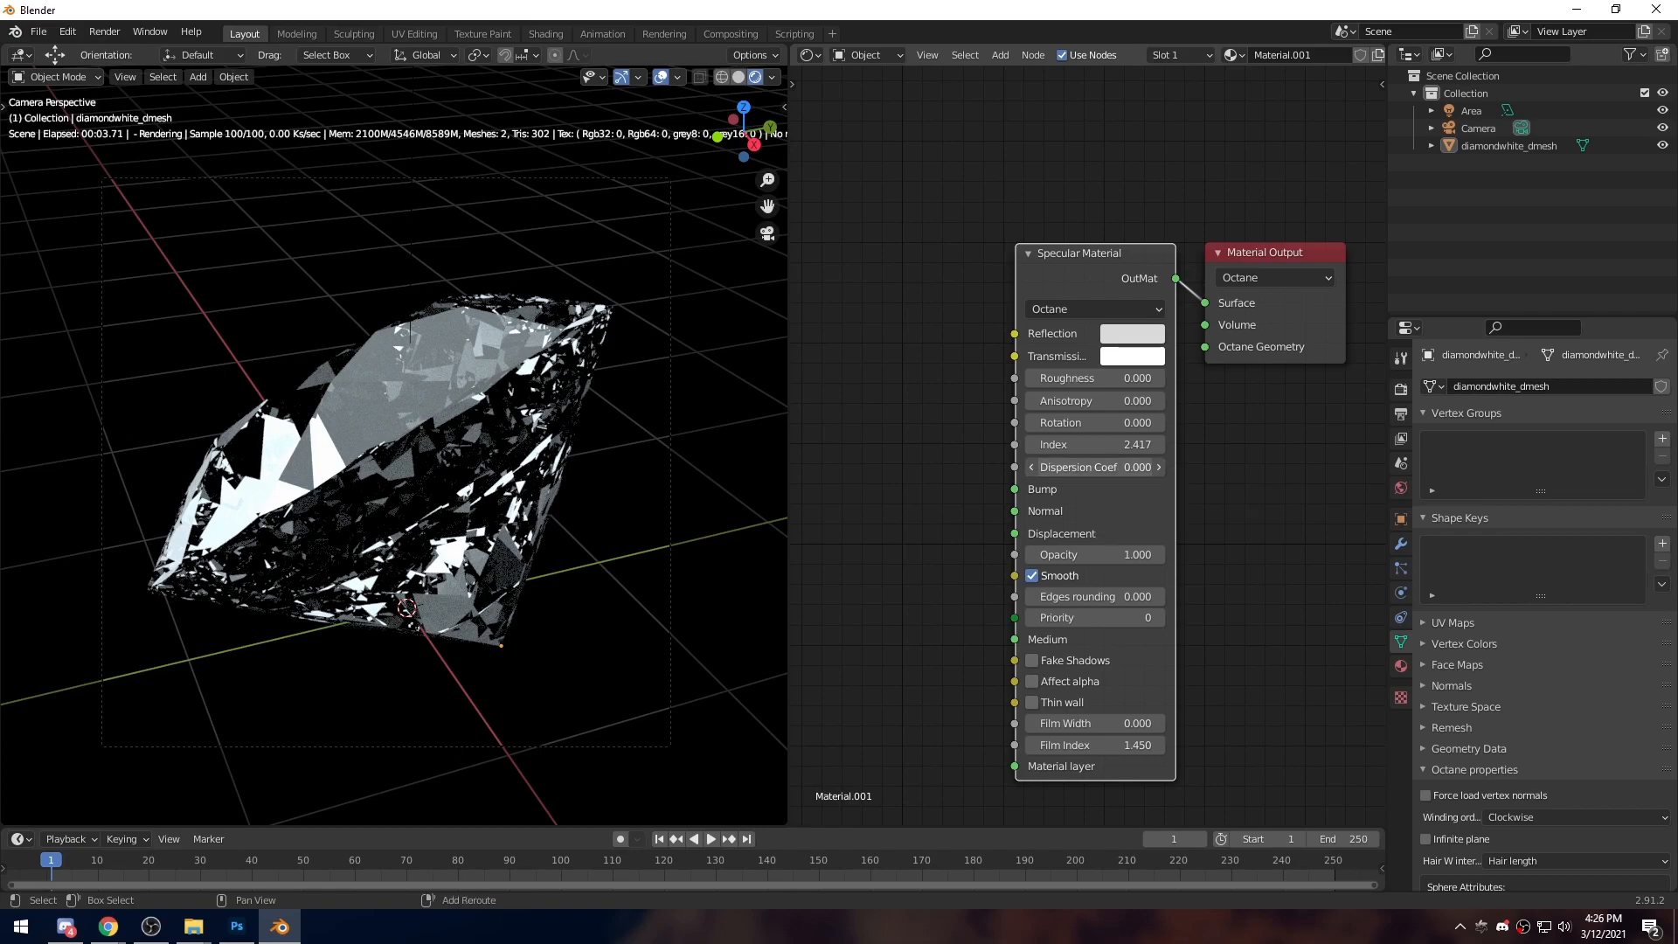
Set the Specular Material's dispersion coefficient to 0.070 and disable its Smooth option
left_click_drag(1095, 467, 1128, 466)
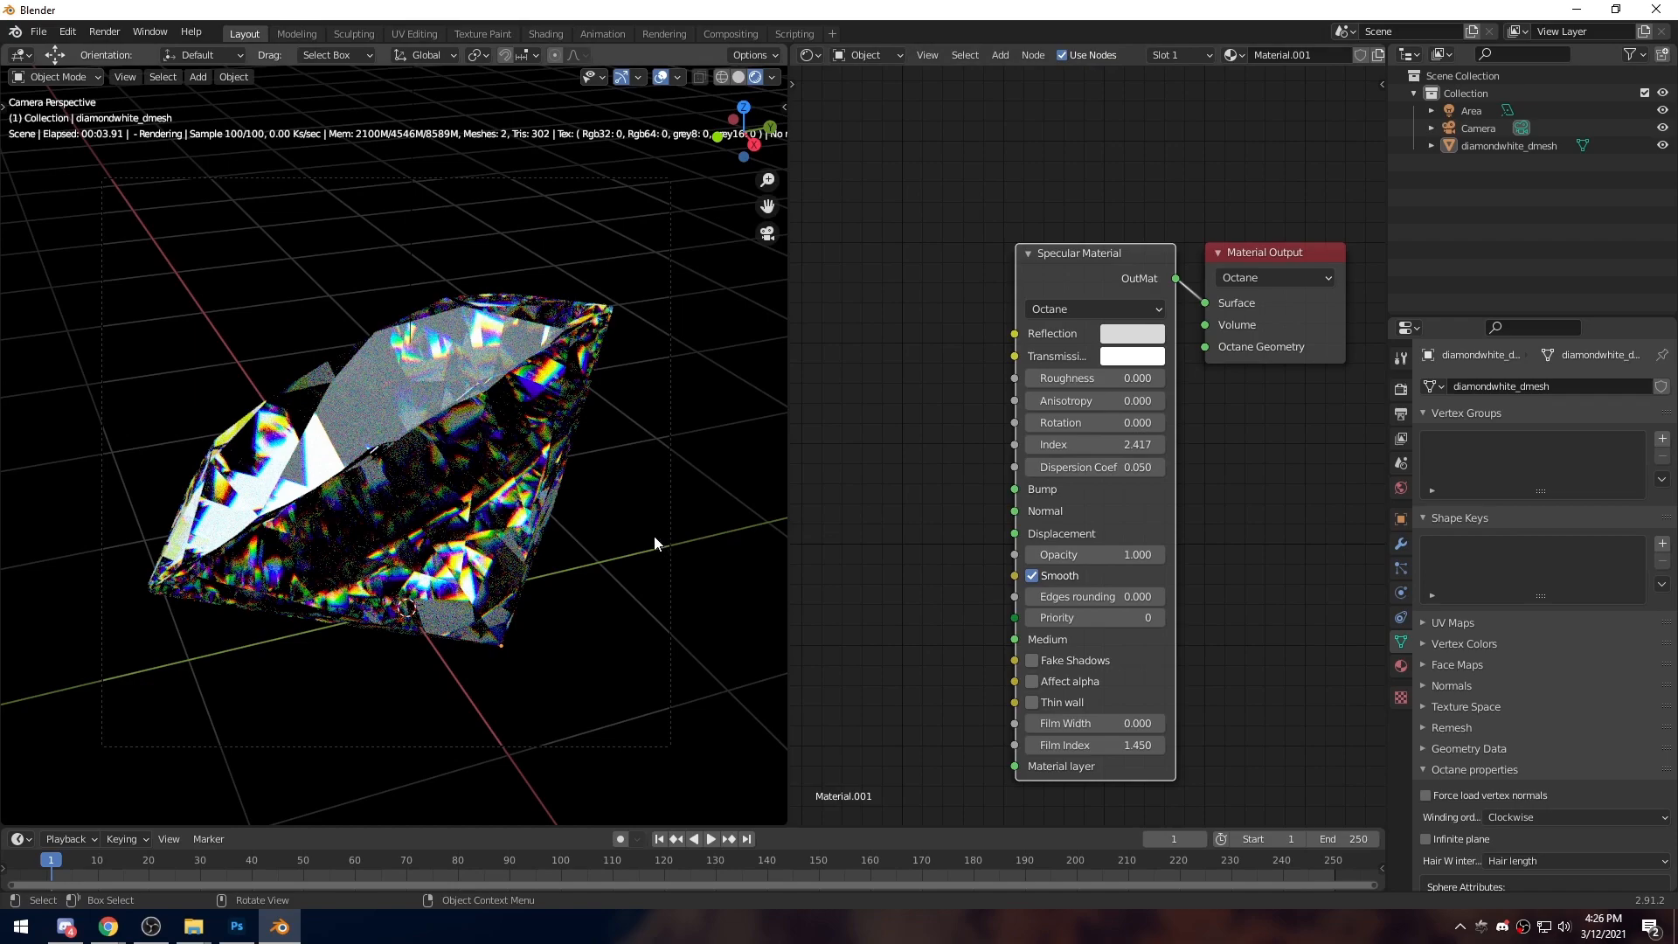
left_click_drag(1093, 467, 1154, 466)
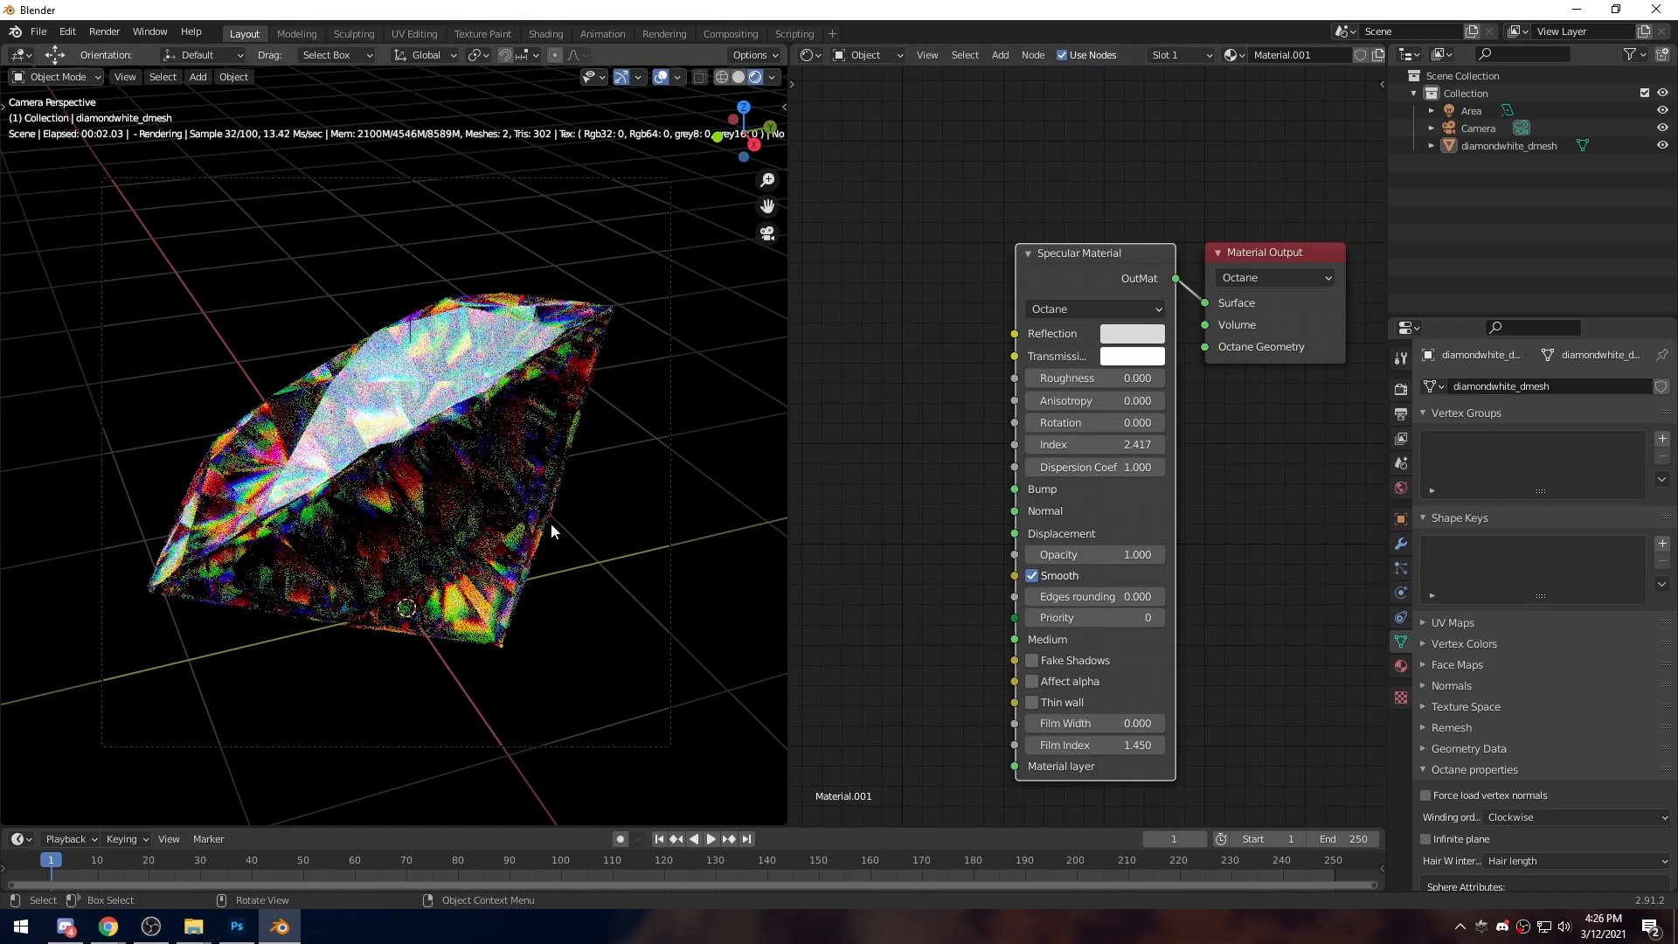
left_click_drag(1084, 469, 997, 469)
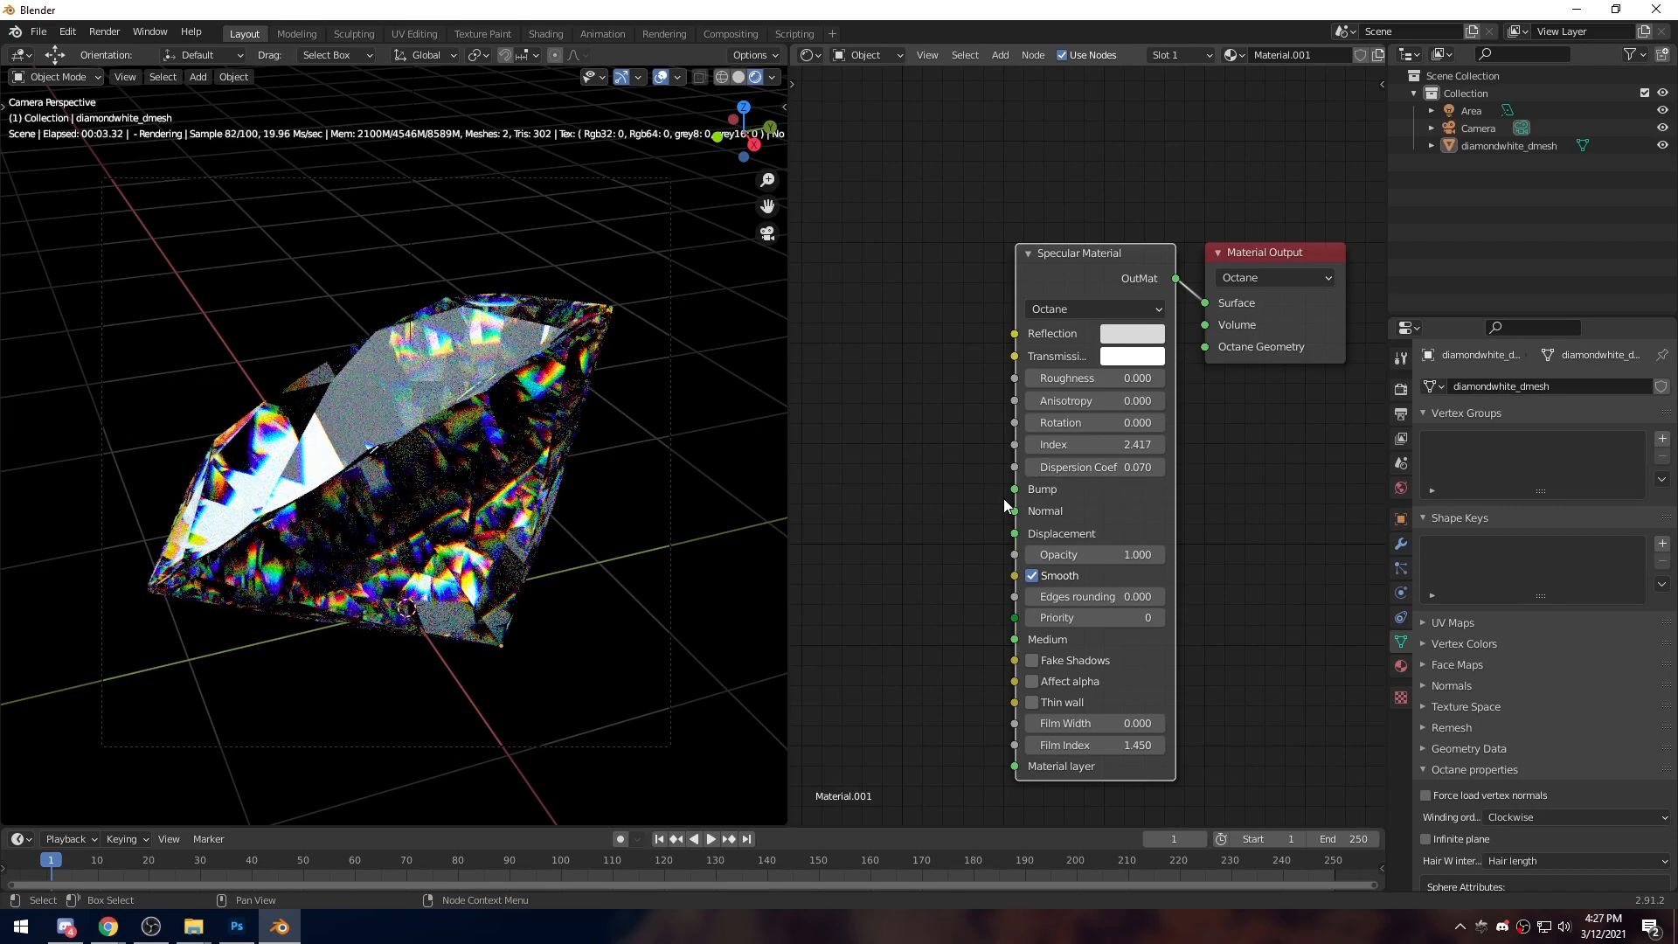
middle_click_drag(957, 581, 954, 558)
left_click(1037, 548)
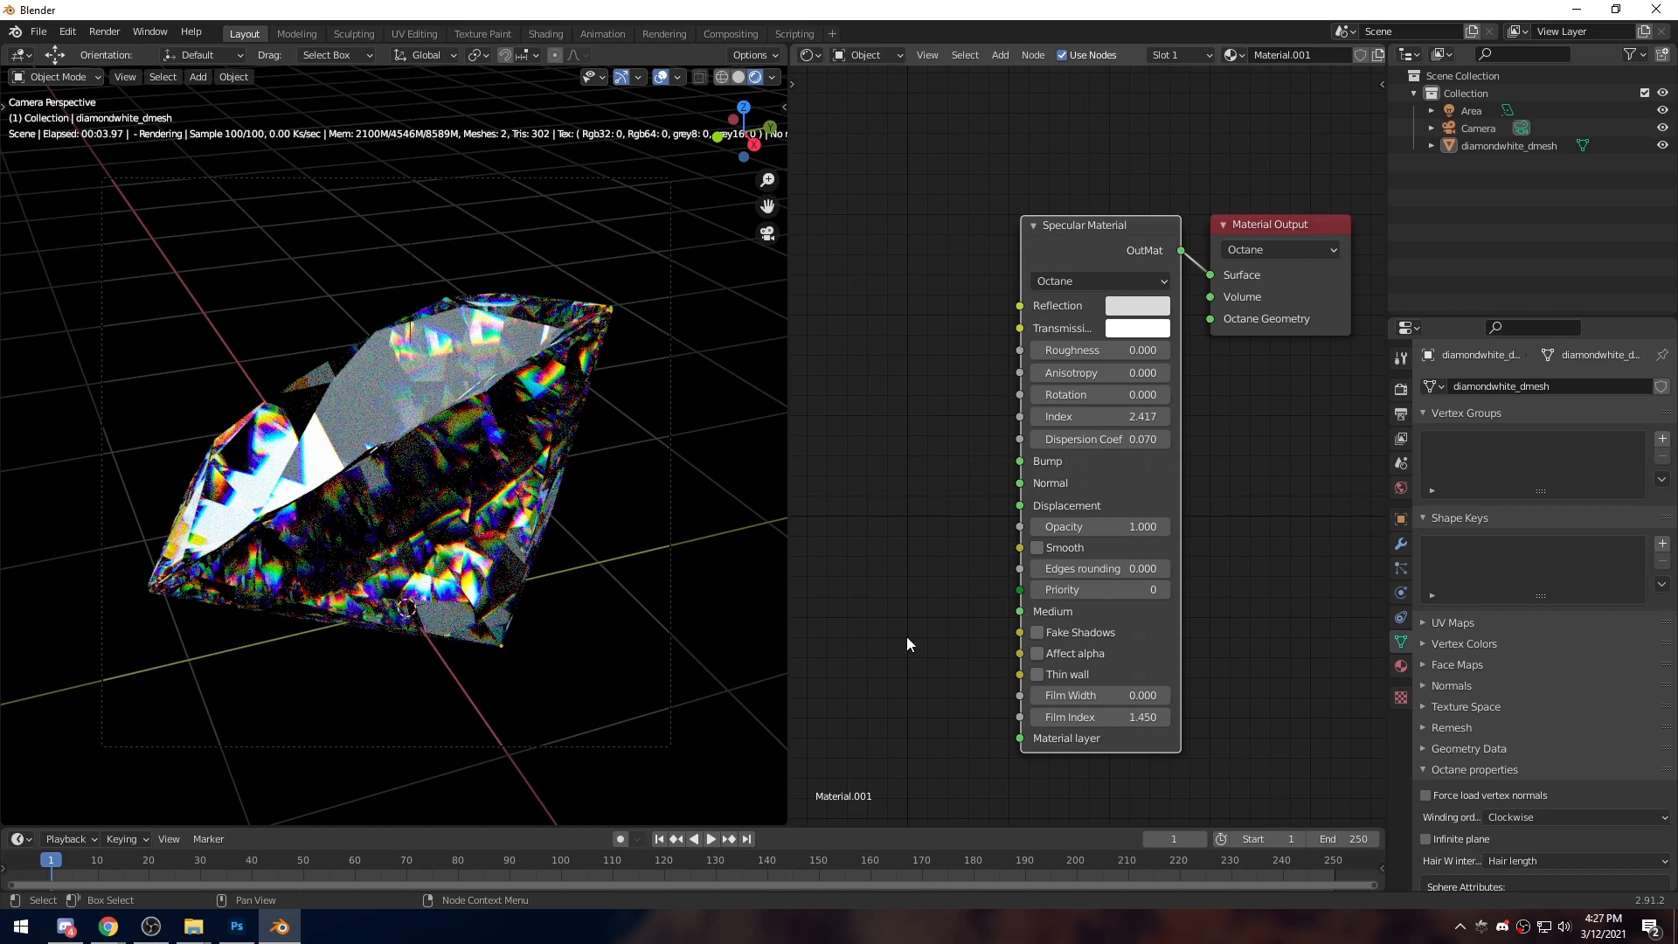
Enable Octane Post Processing on the camera with a bloom power of 112.460 and a glare power of 42.390
left_click(1476, 128)
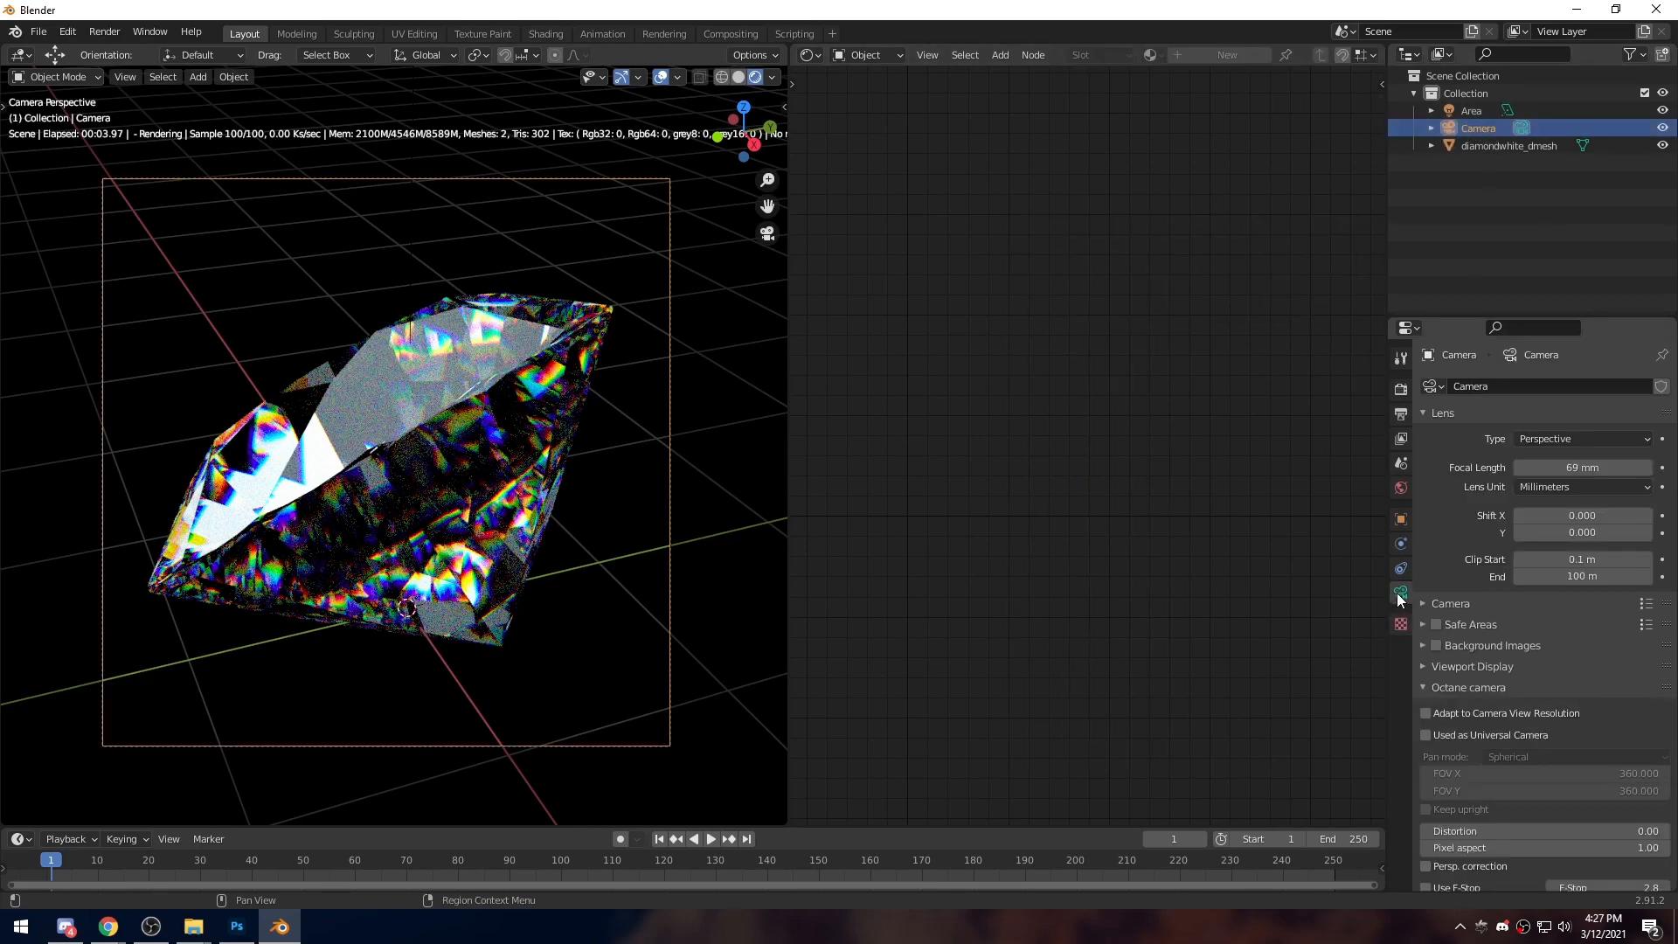
scroll(1465, 664, "down", 15)
scroll(1472, 653, "down", 10)
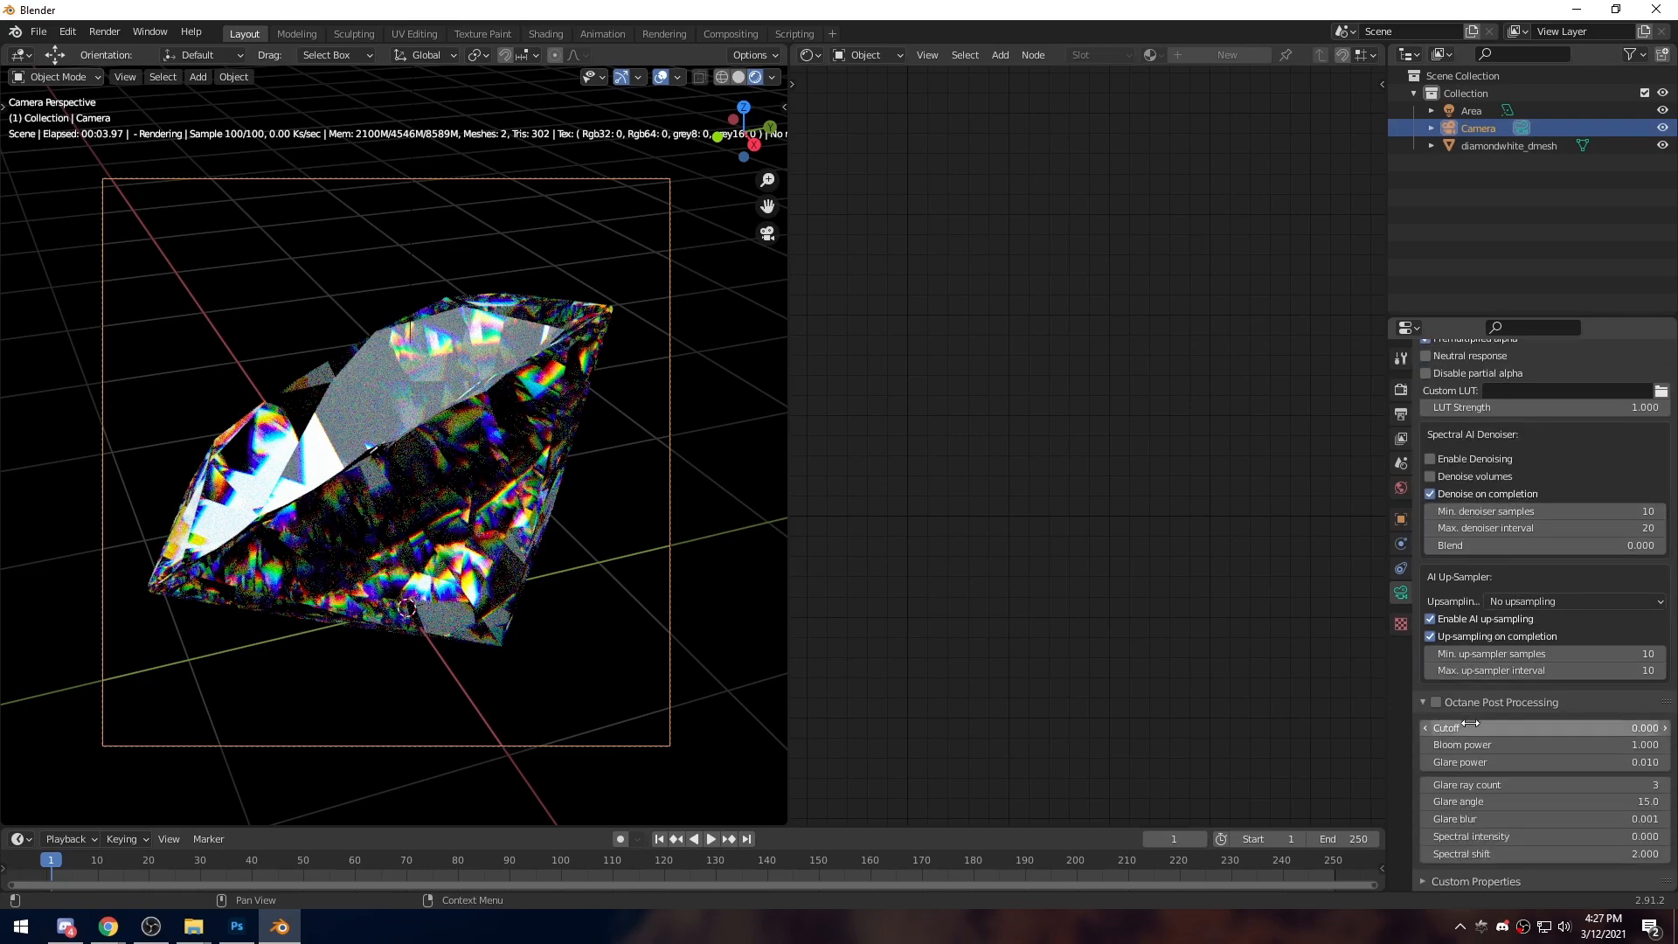
left_click(1437, 702)
left_click_drag(1532, 745, 1488, 748)
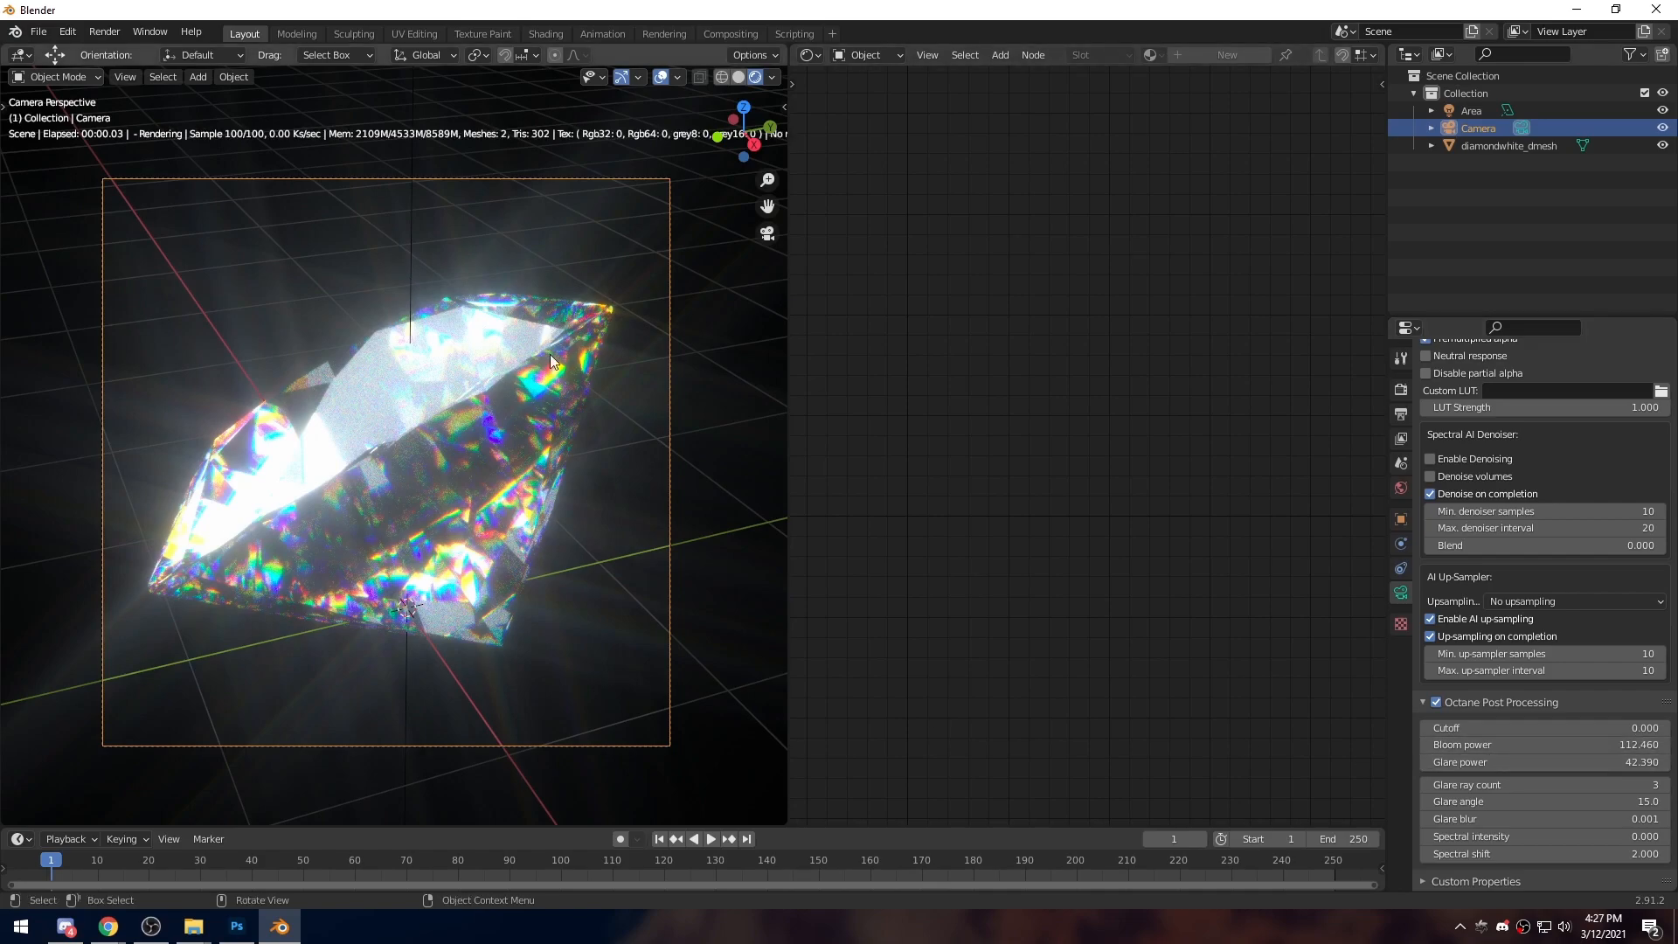
Undo a glare blur change, then refine the camera's bloom power to 135.680 and glare power to 24.490 and adjust the glare angle
left_click_drag(1486, 819, 1483, 820)
key("ctrl+z")
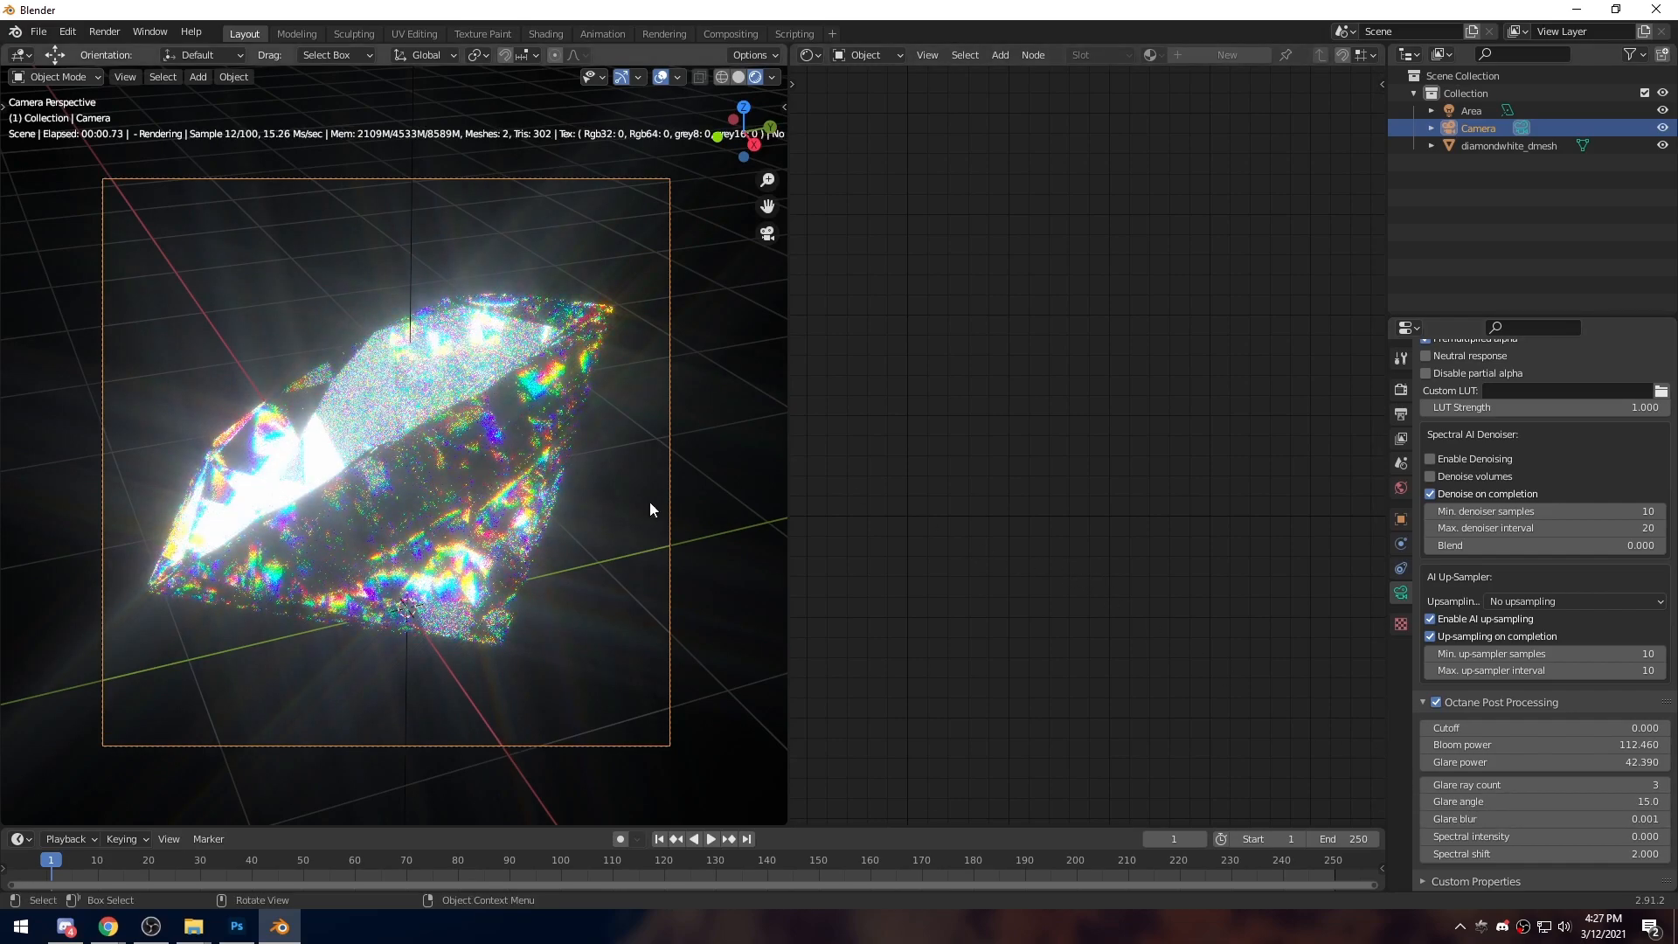
mouse_move(1526, 766)
left_mouse_down()
mouse_move(1467, 766)
mouse_move(1513, 747)
left_mouse_up()
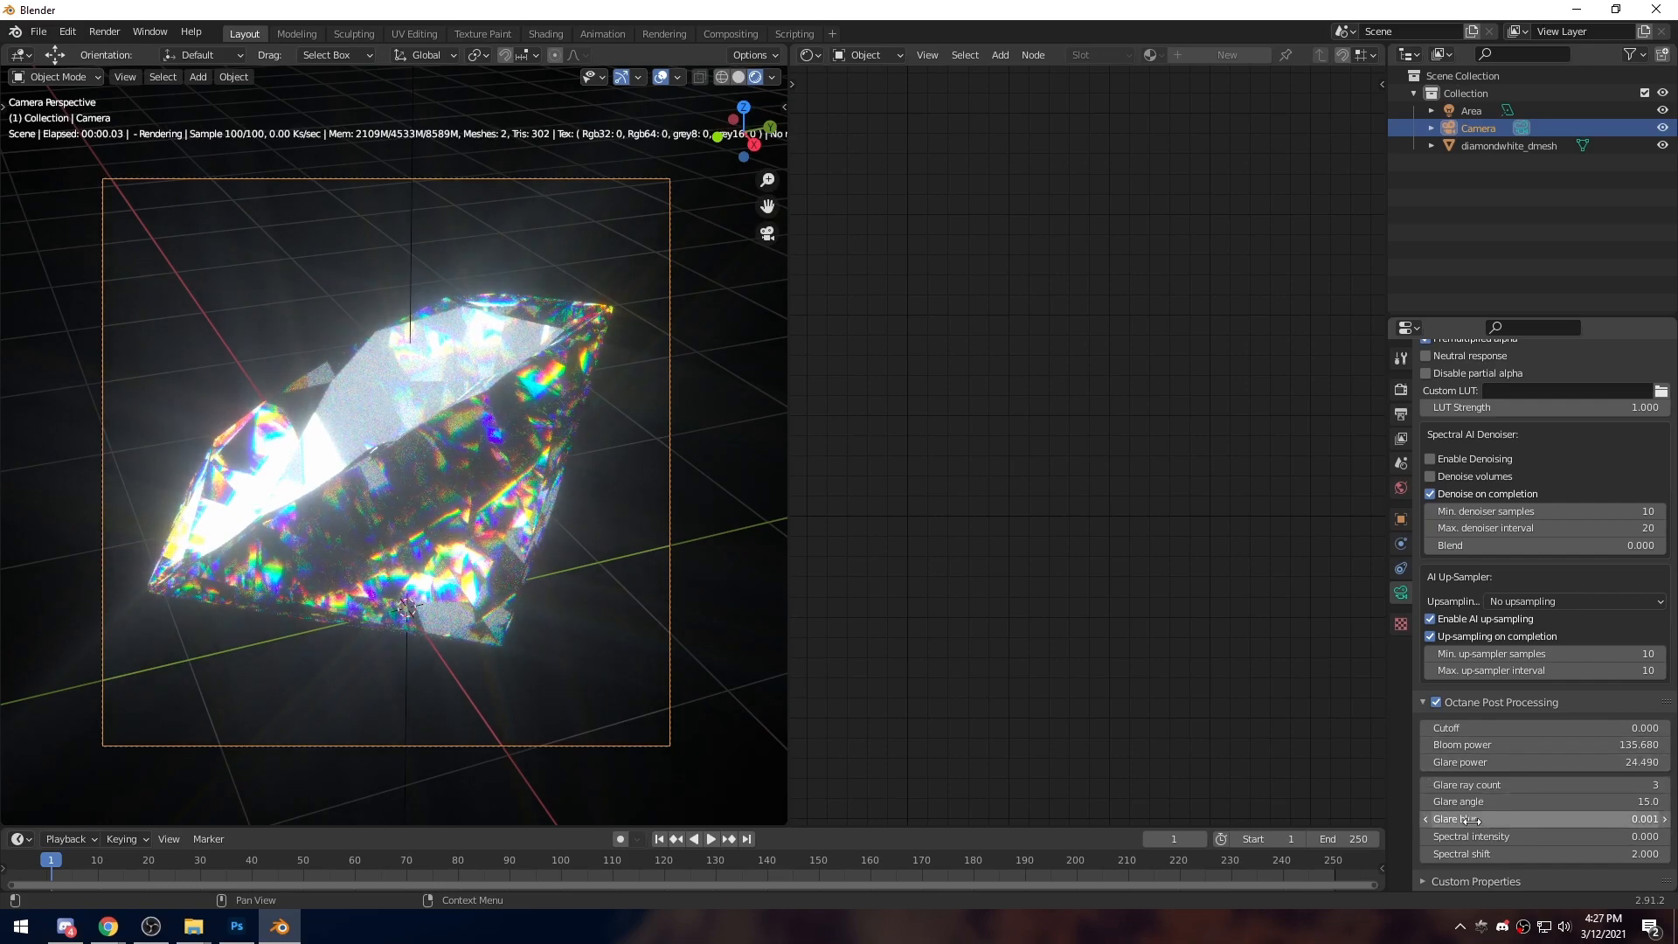
left_click_drag(1536, 808, 1643, 802)
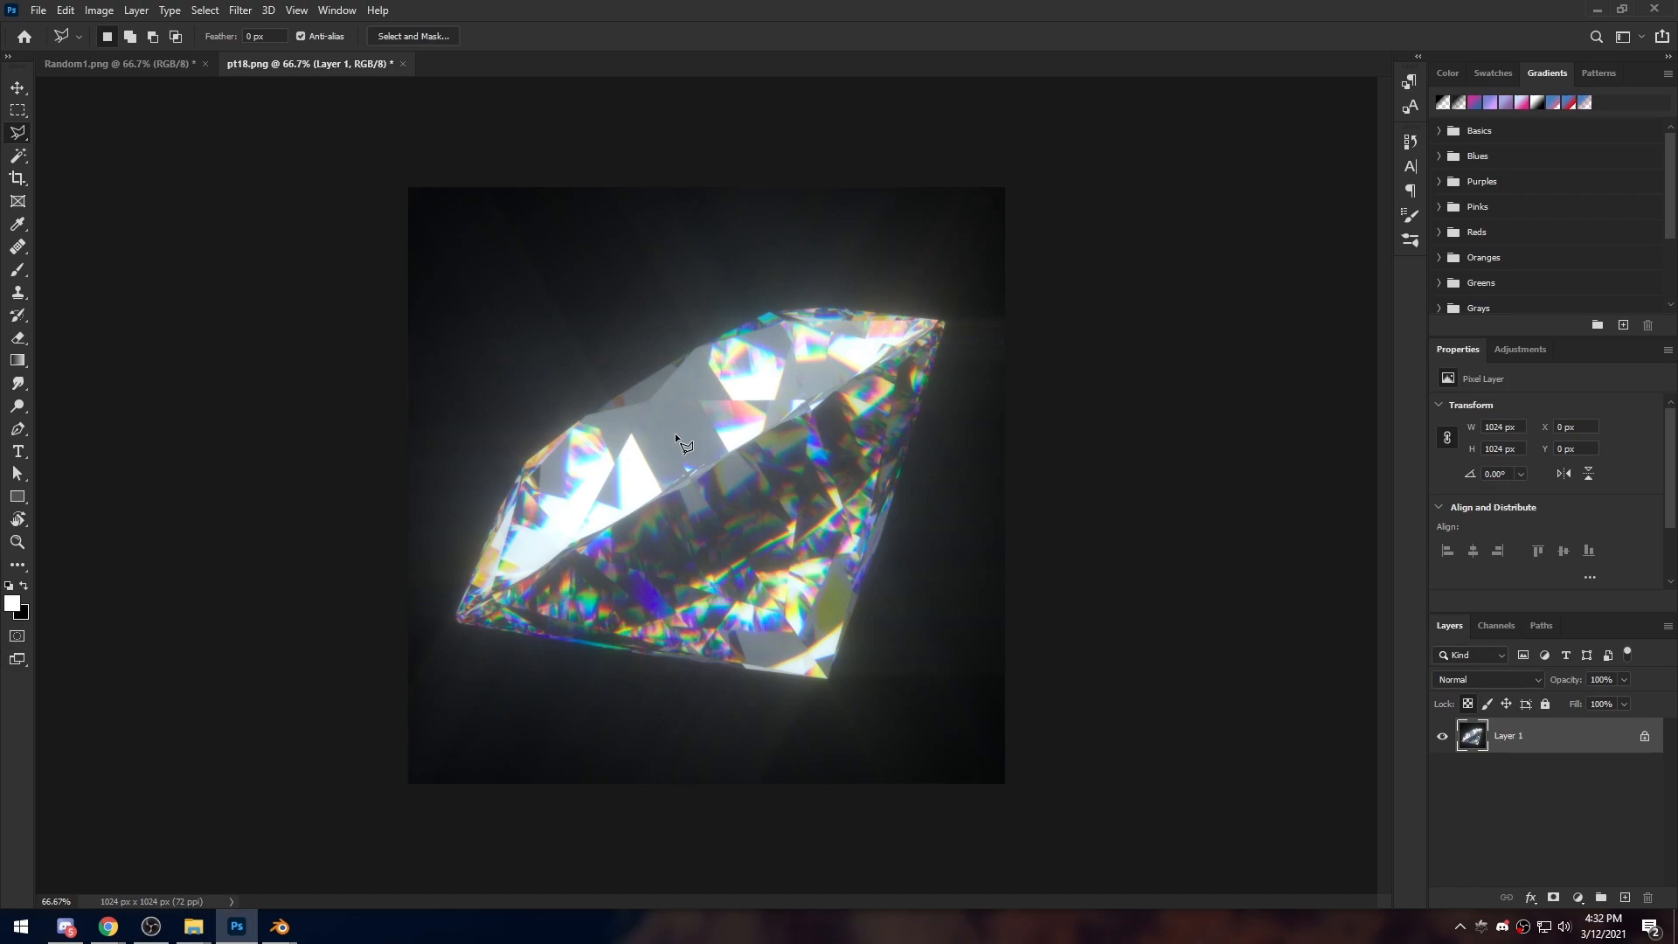
left_click(1564, 821)
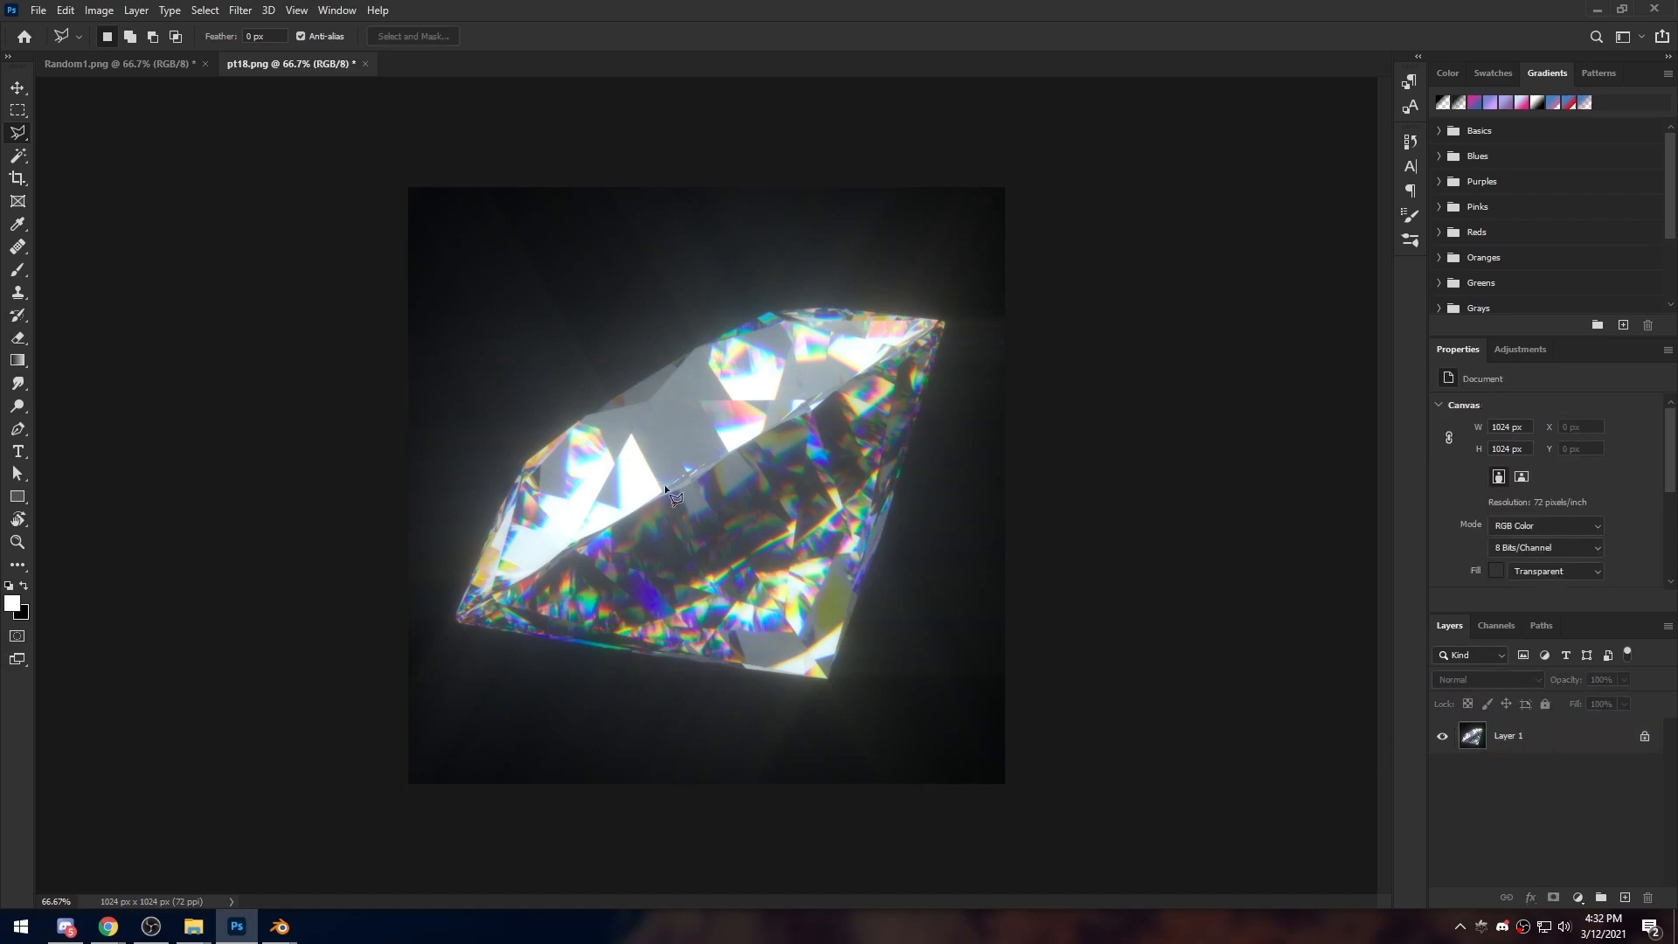
left_click(1580, 745)
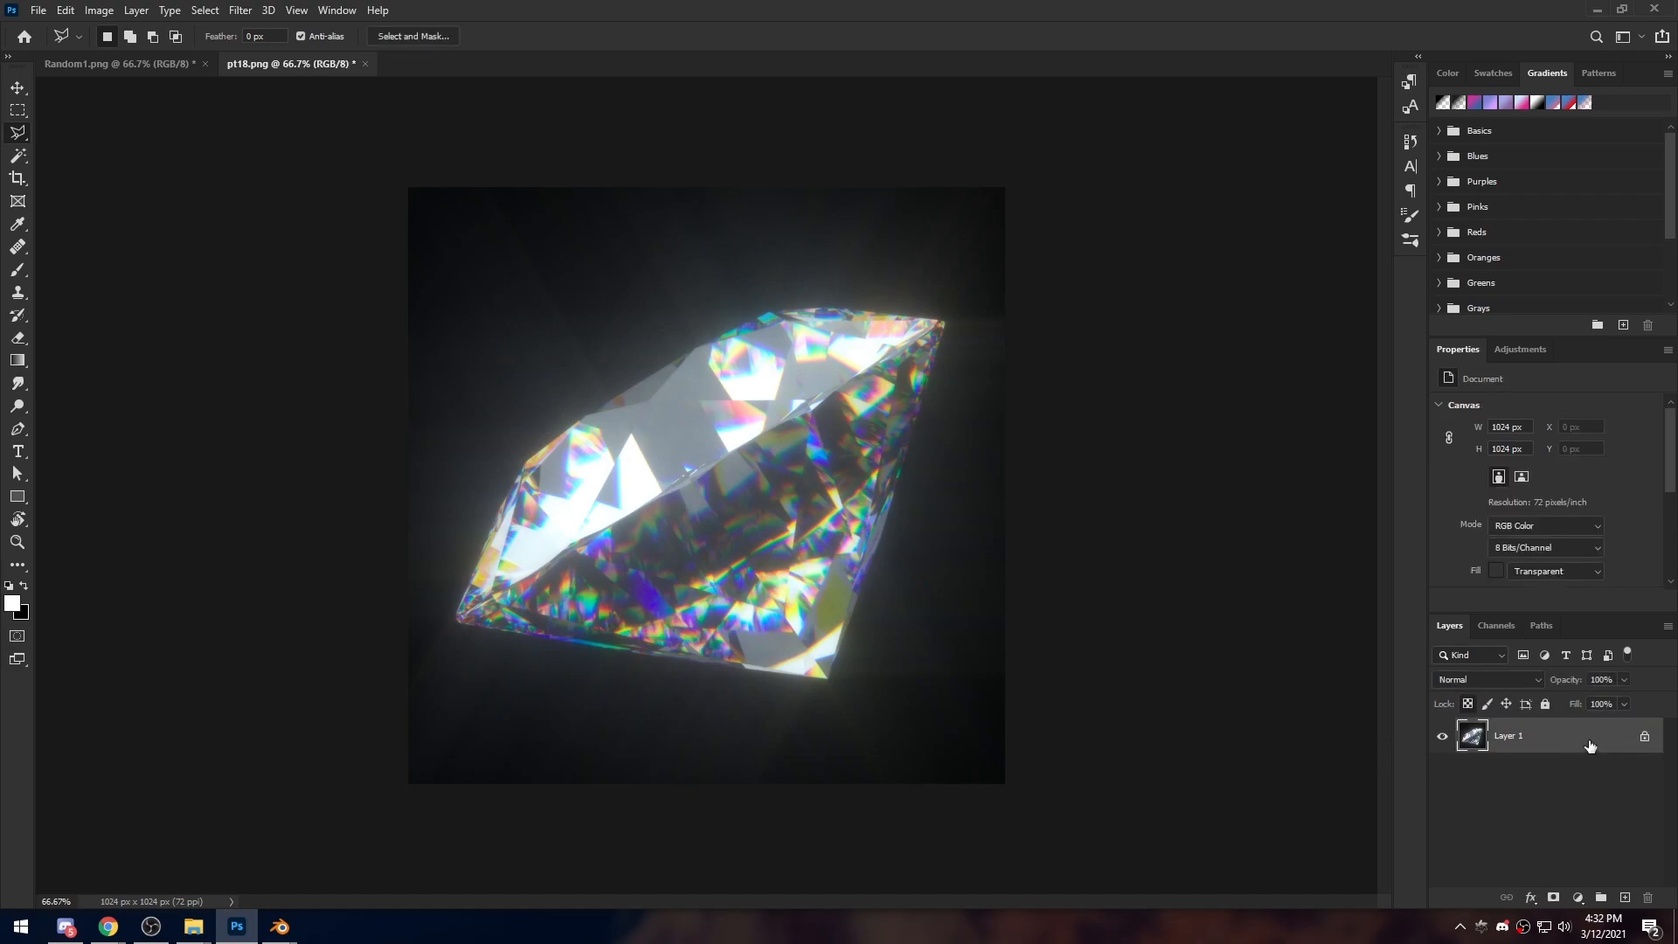
double_click(1581, 748)
left_click(1548, 183)
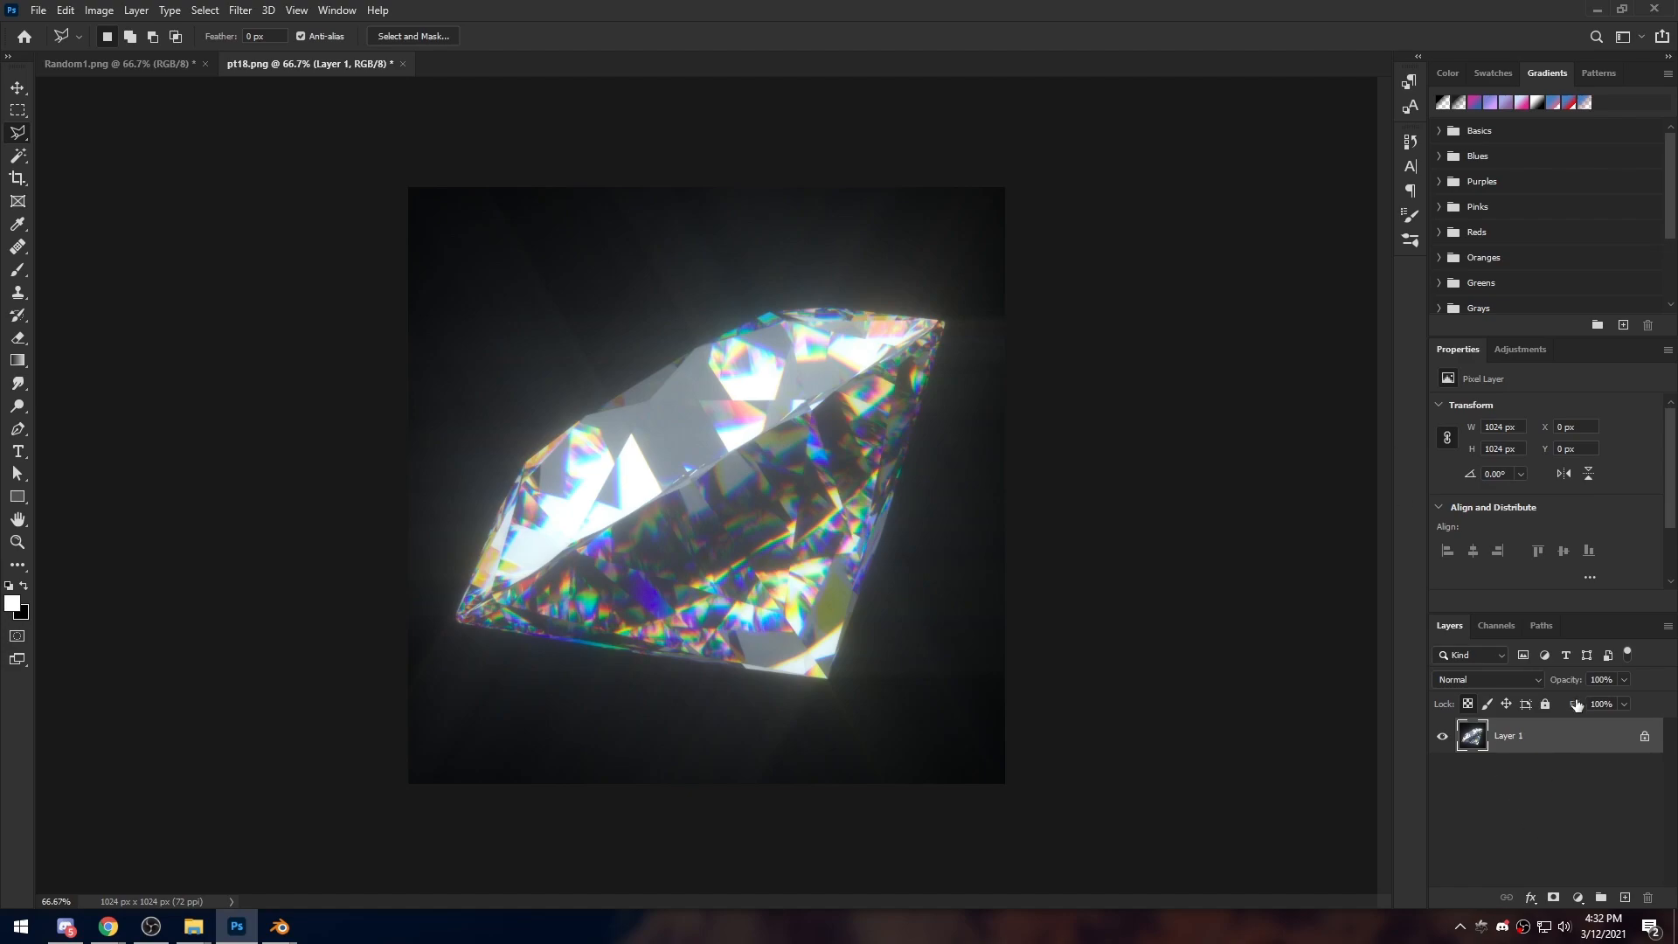
double_click(1582, 738)
left_click(1549, 183)
left_click(1515, 823)
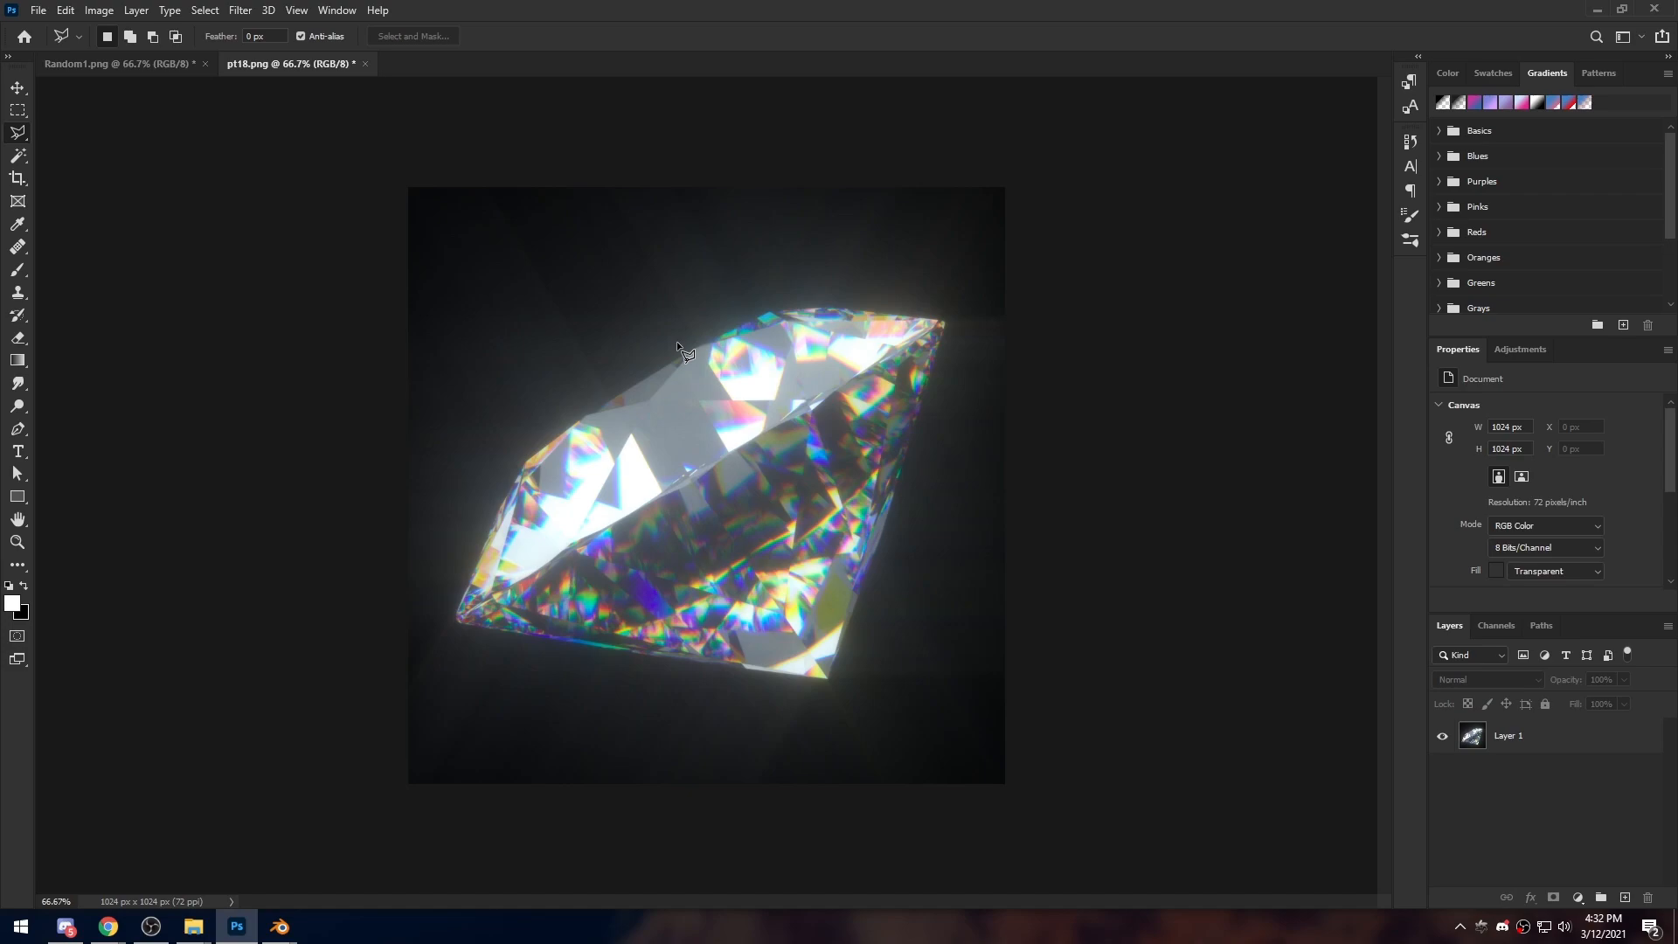
Open the texture images Cover.png, Plastic Wrap.png and VHS.png together from the pt18 folder
left_click(37, 11)
left_click(48, 48)
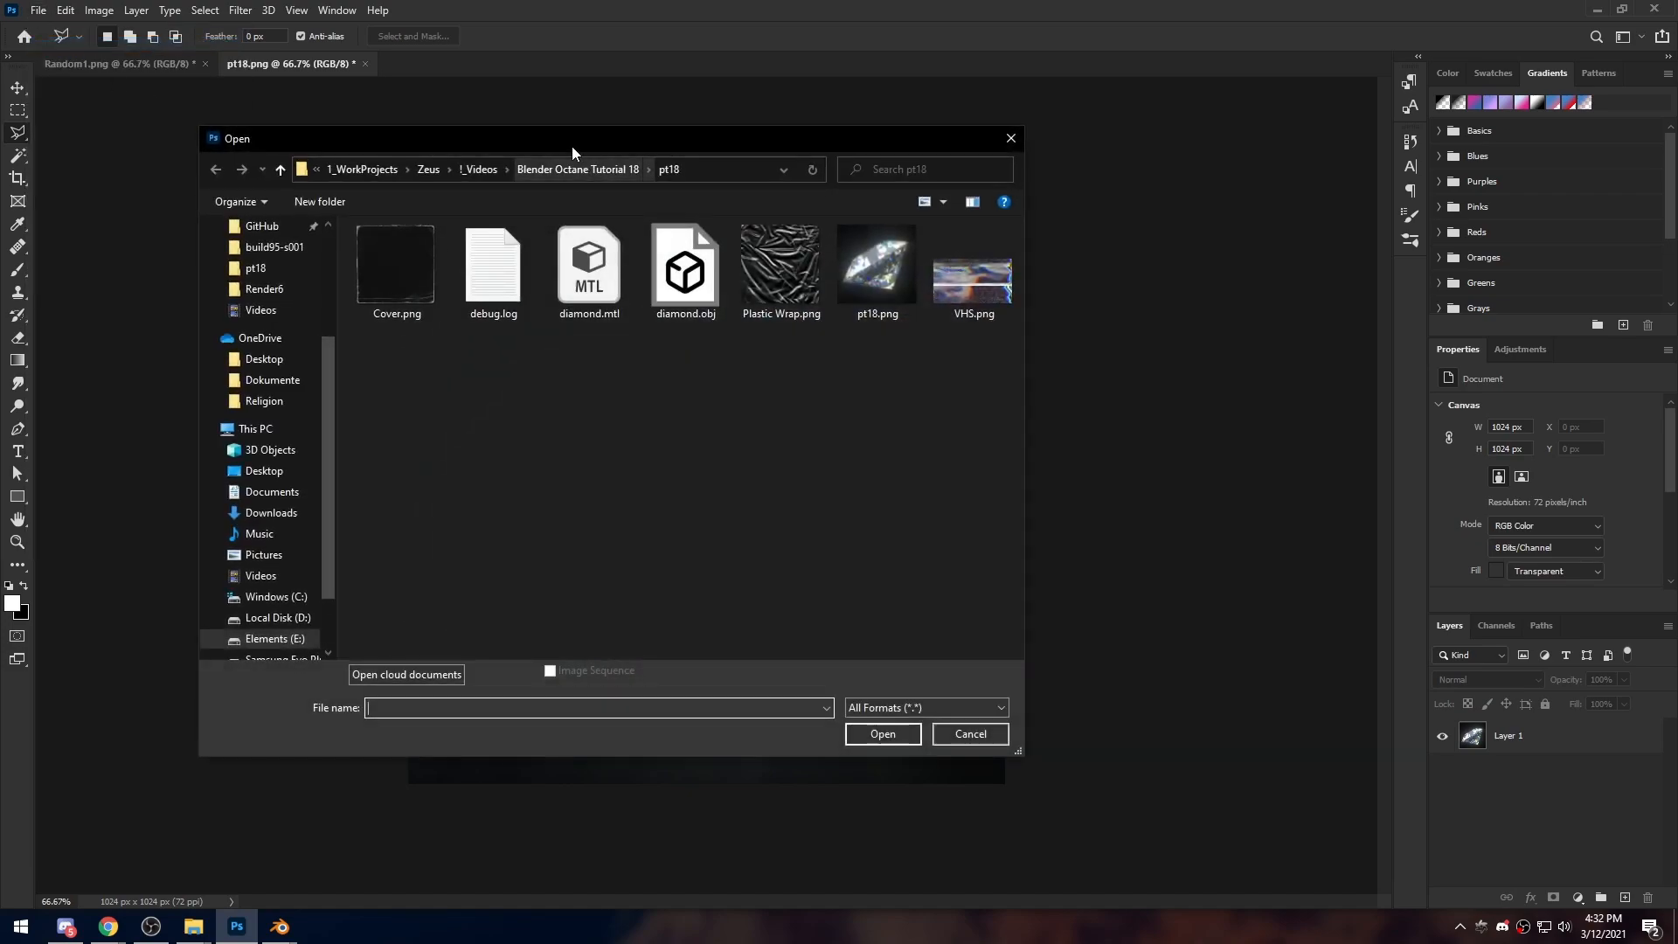
left_click_drag(572, 146, 606, 158)
left_click(407, 286)
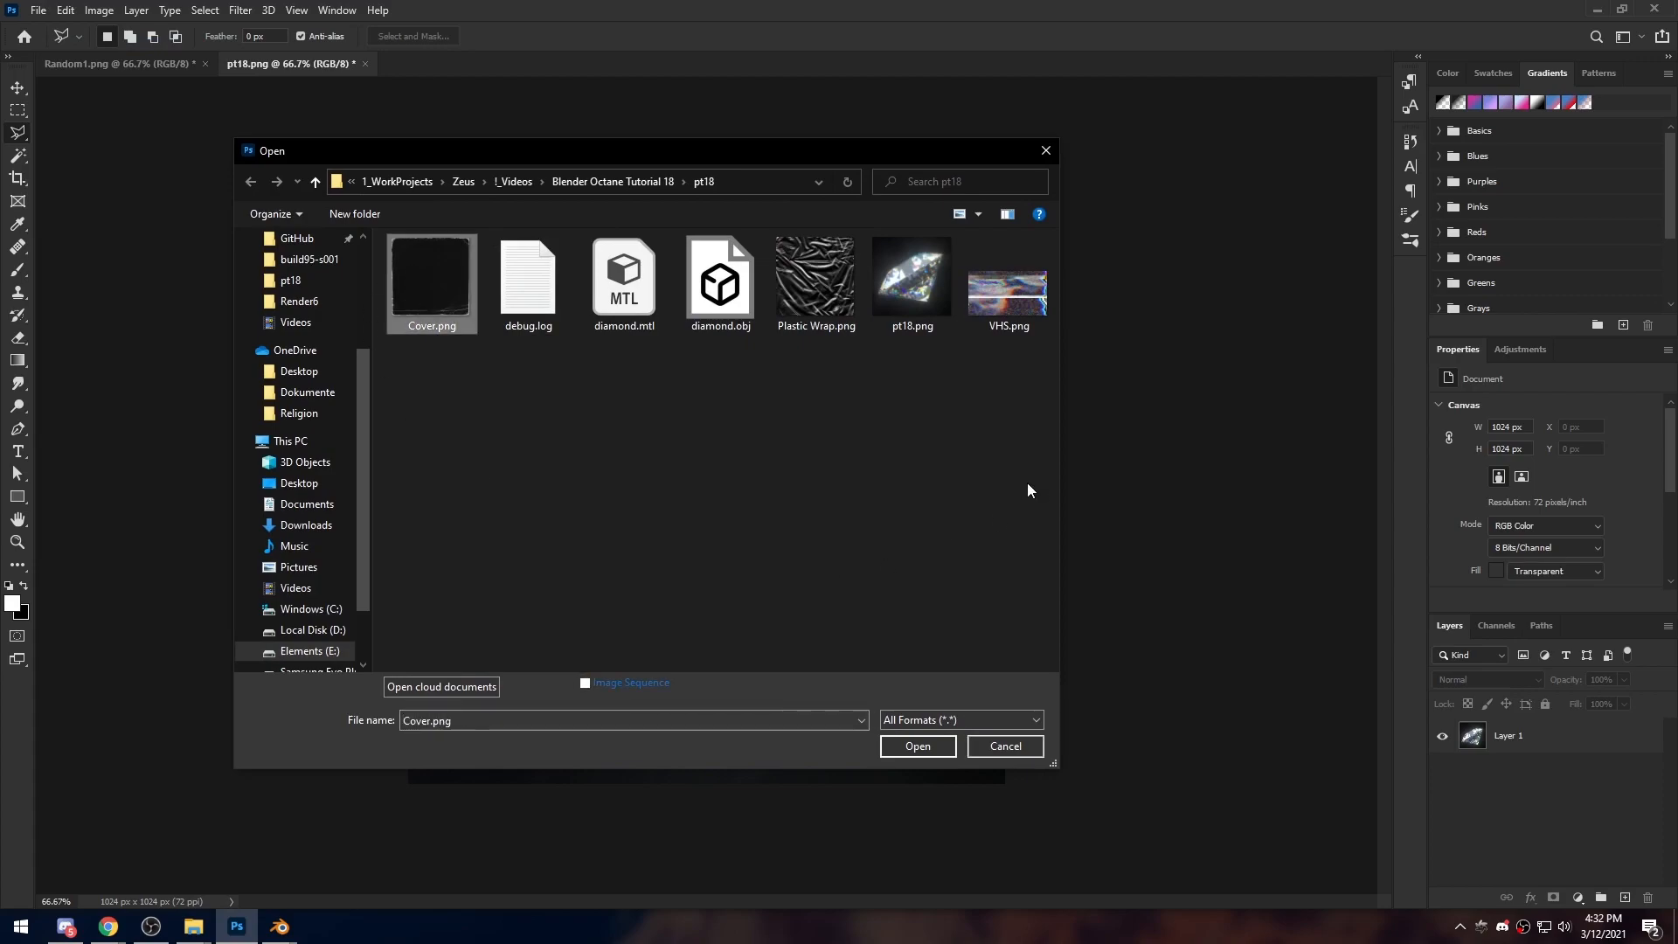
left_click(813, 287, "ctrl")
left_click(1014, 330, "ctrl")
left_click(927, 748)
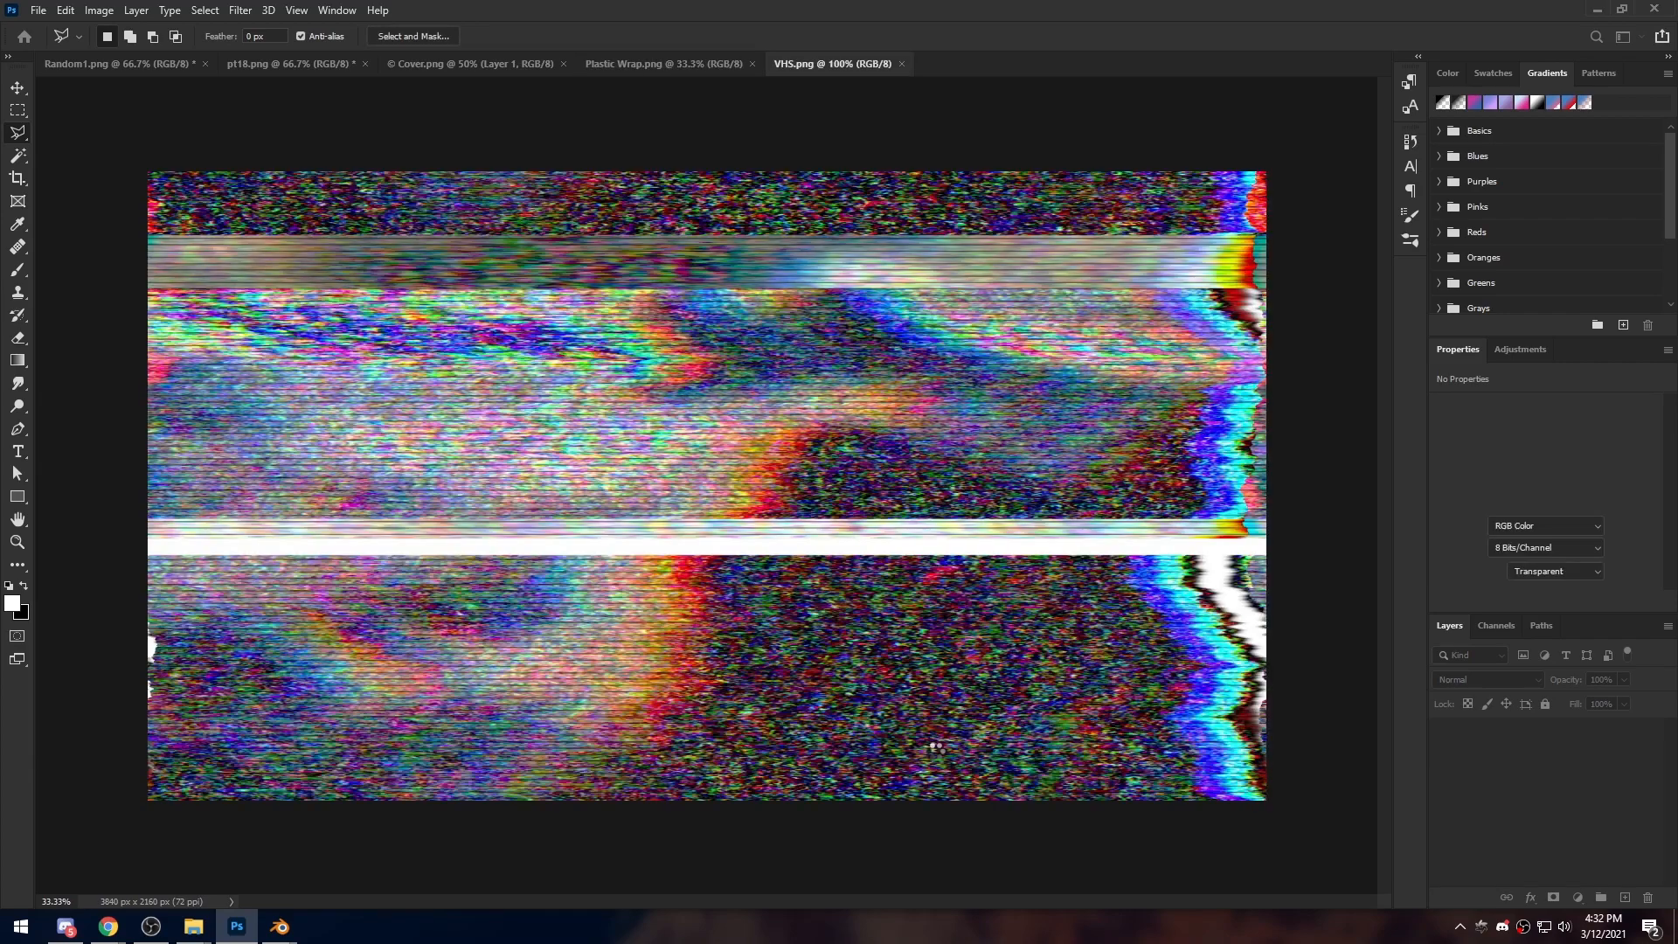
Copy the Cover.png texture into the pt18.png document as a new layer above the diamond render
left_click(476, 64)
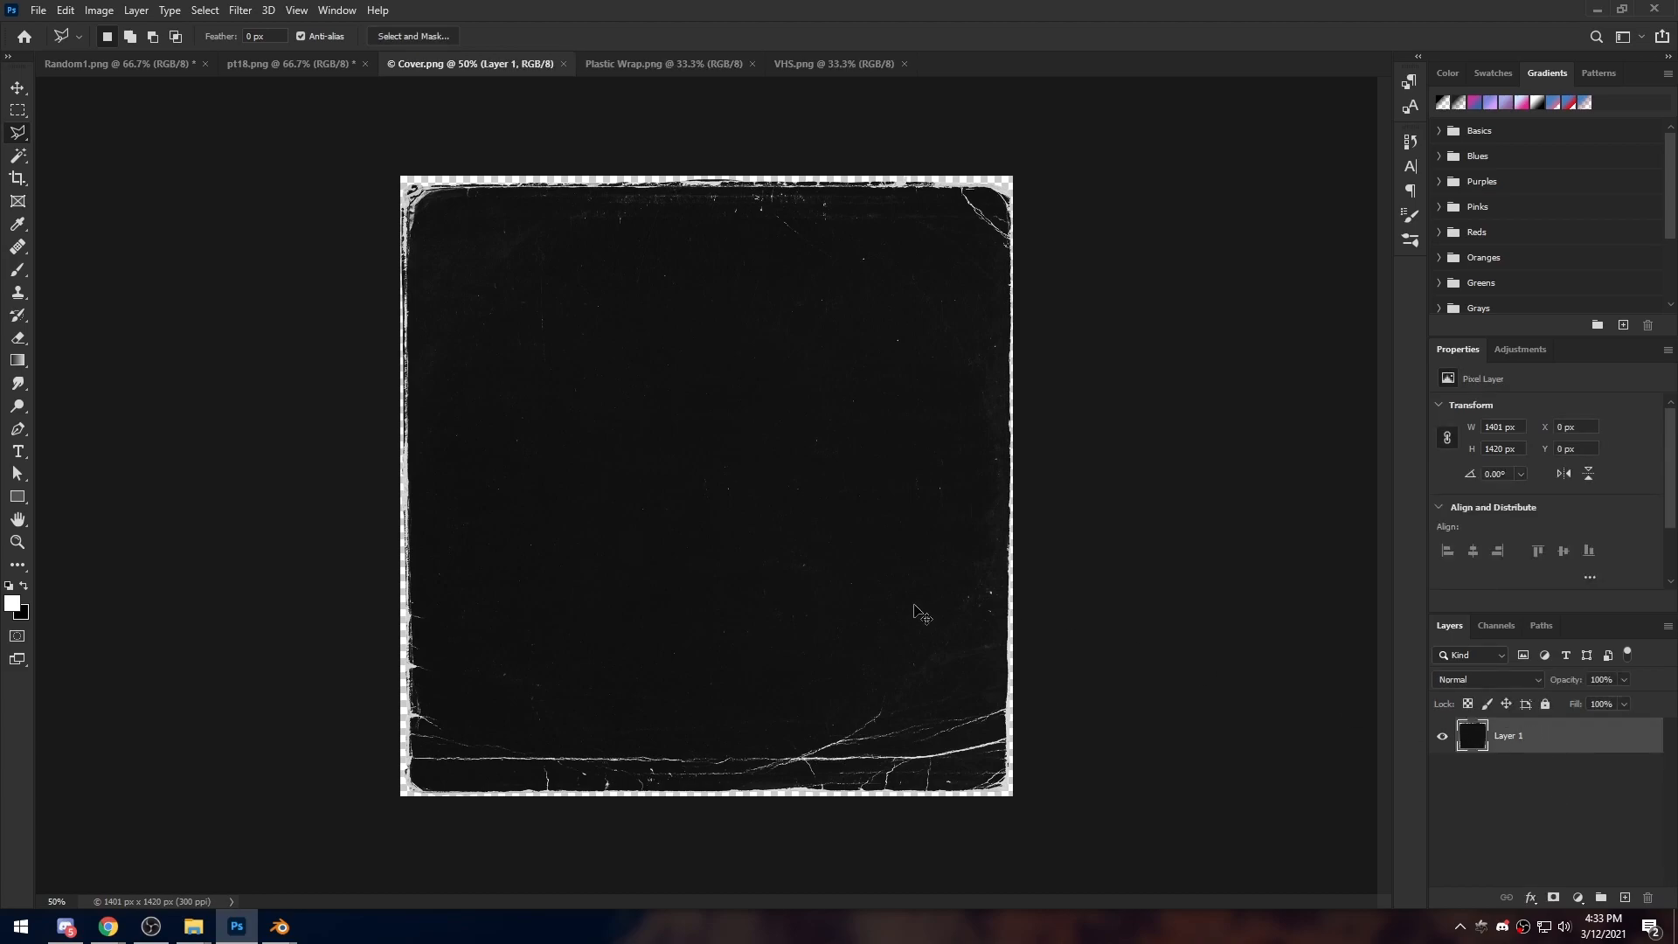
left_click(292, 65)
key("ctrl+v")
scroll(847, 488, "down", 2, "alt")
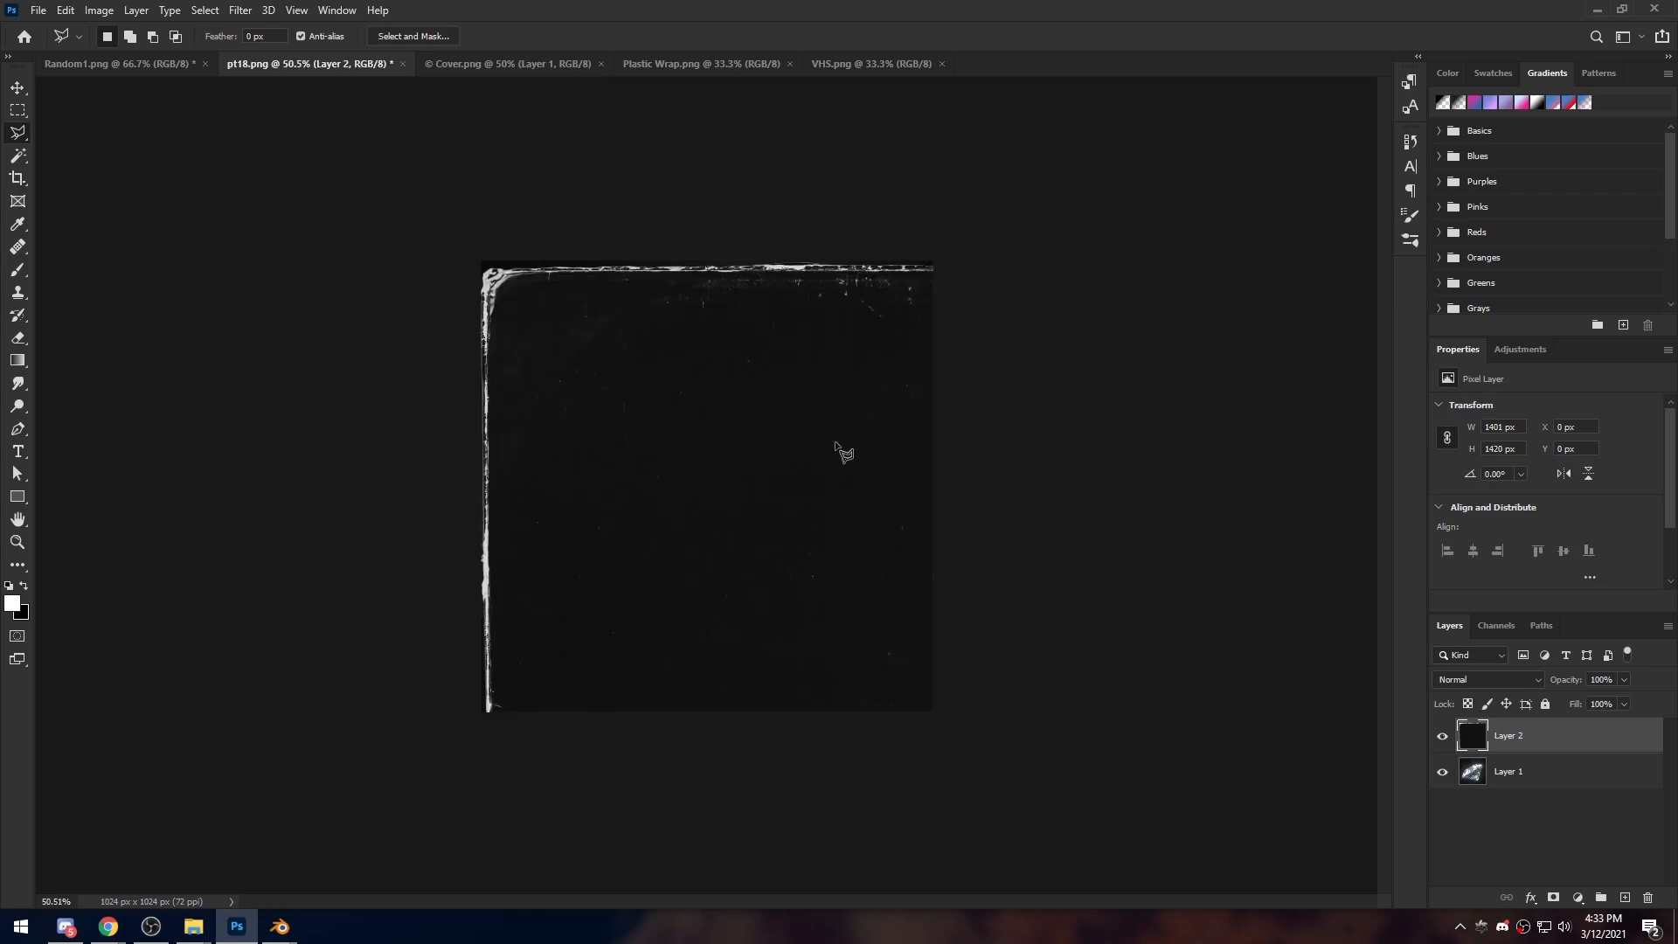
Scale the cover texture layer down to 1024 x 1024 px so it fits the canvas exactly
key("c")
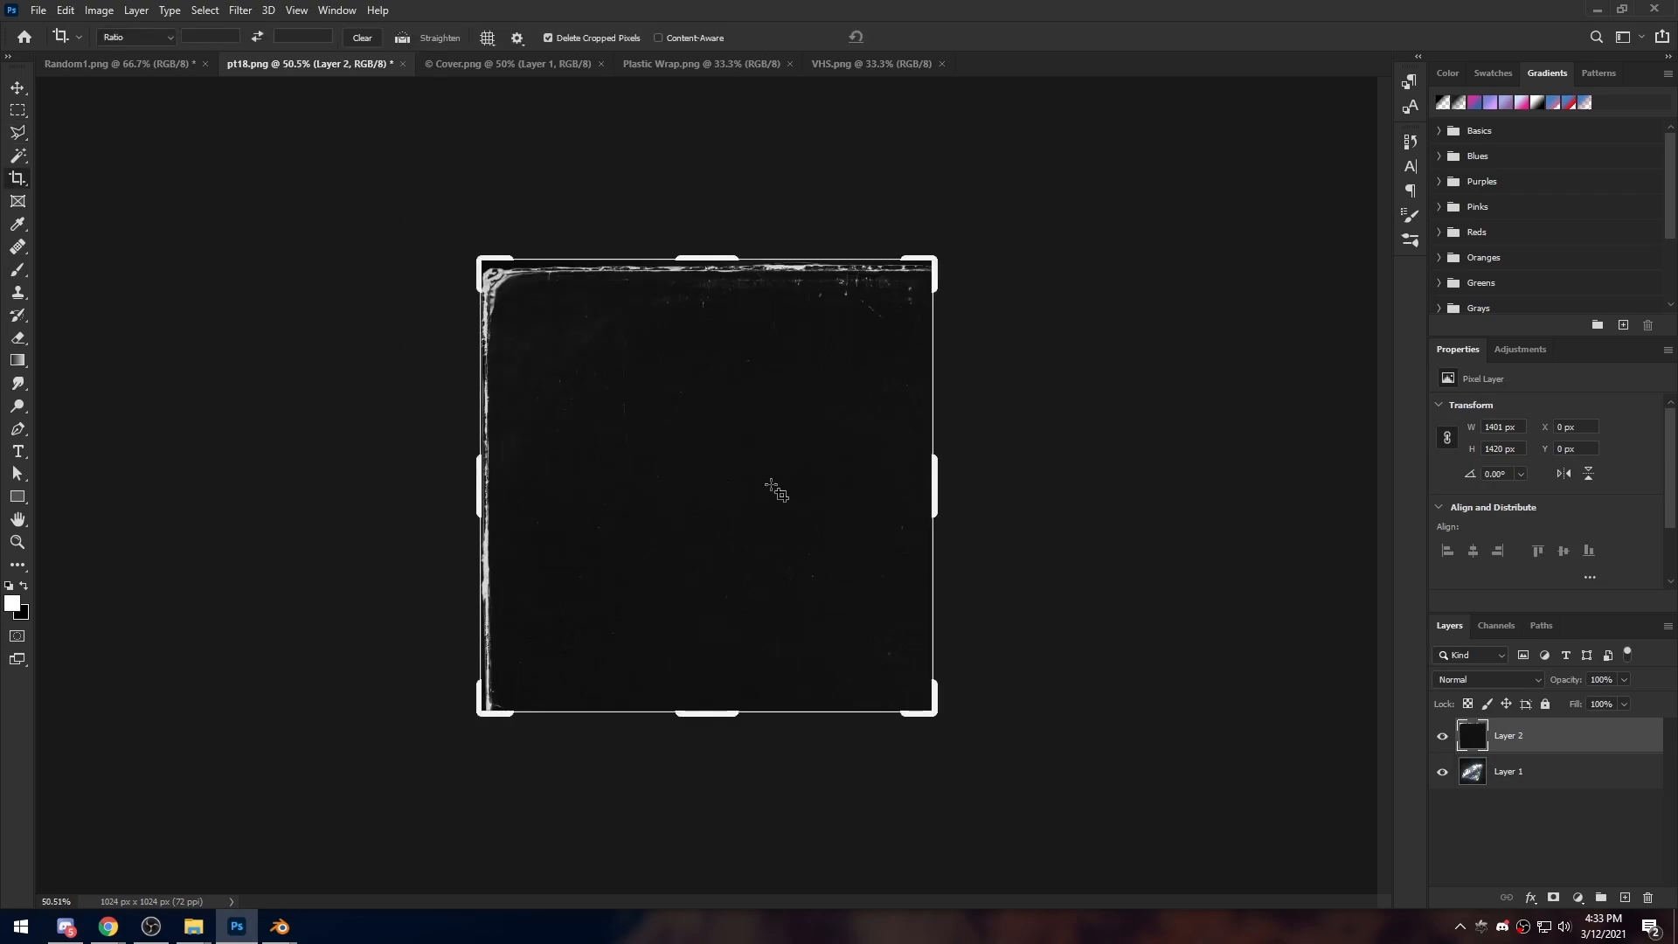
key("v")
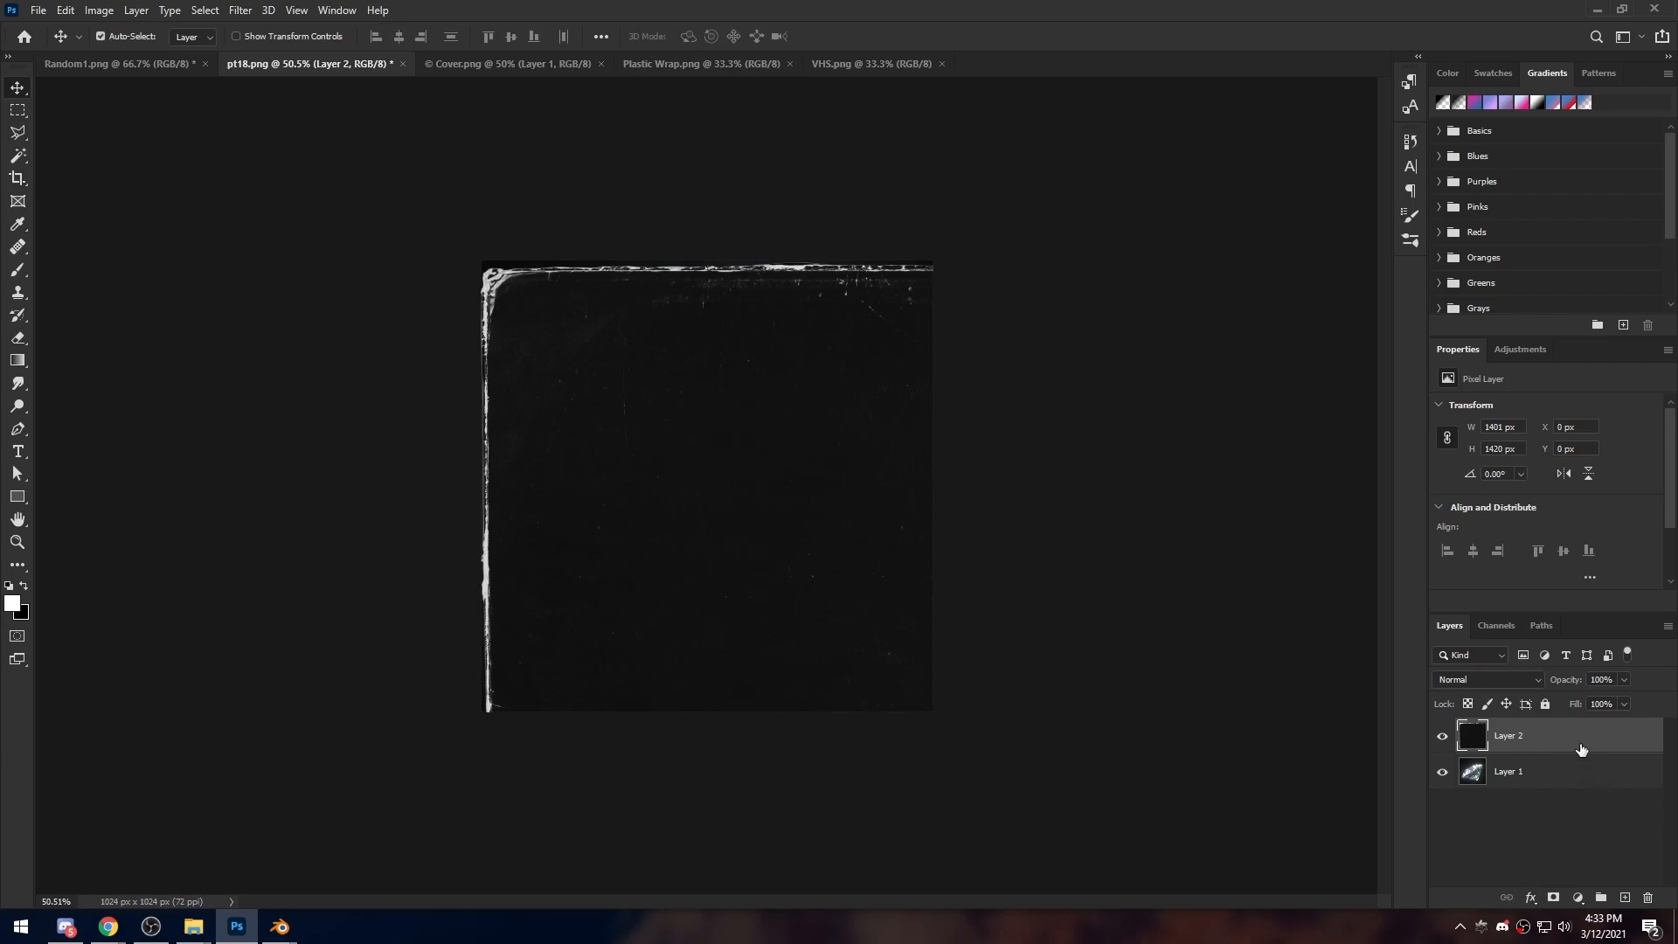
key("ctrl+t")
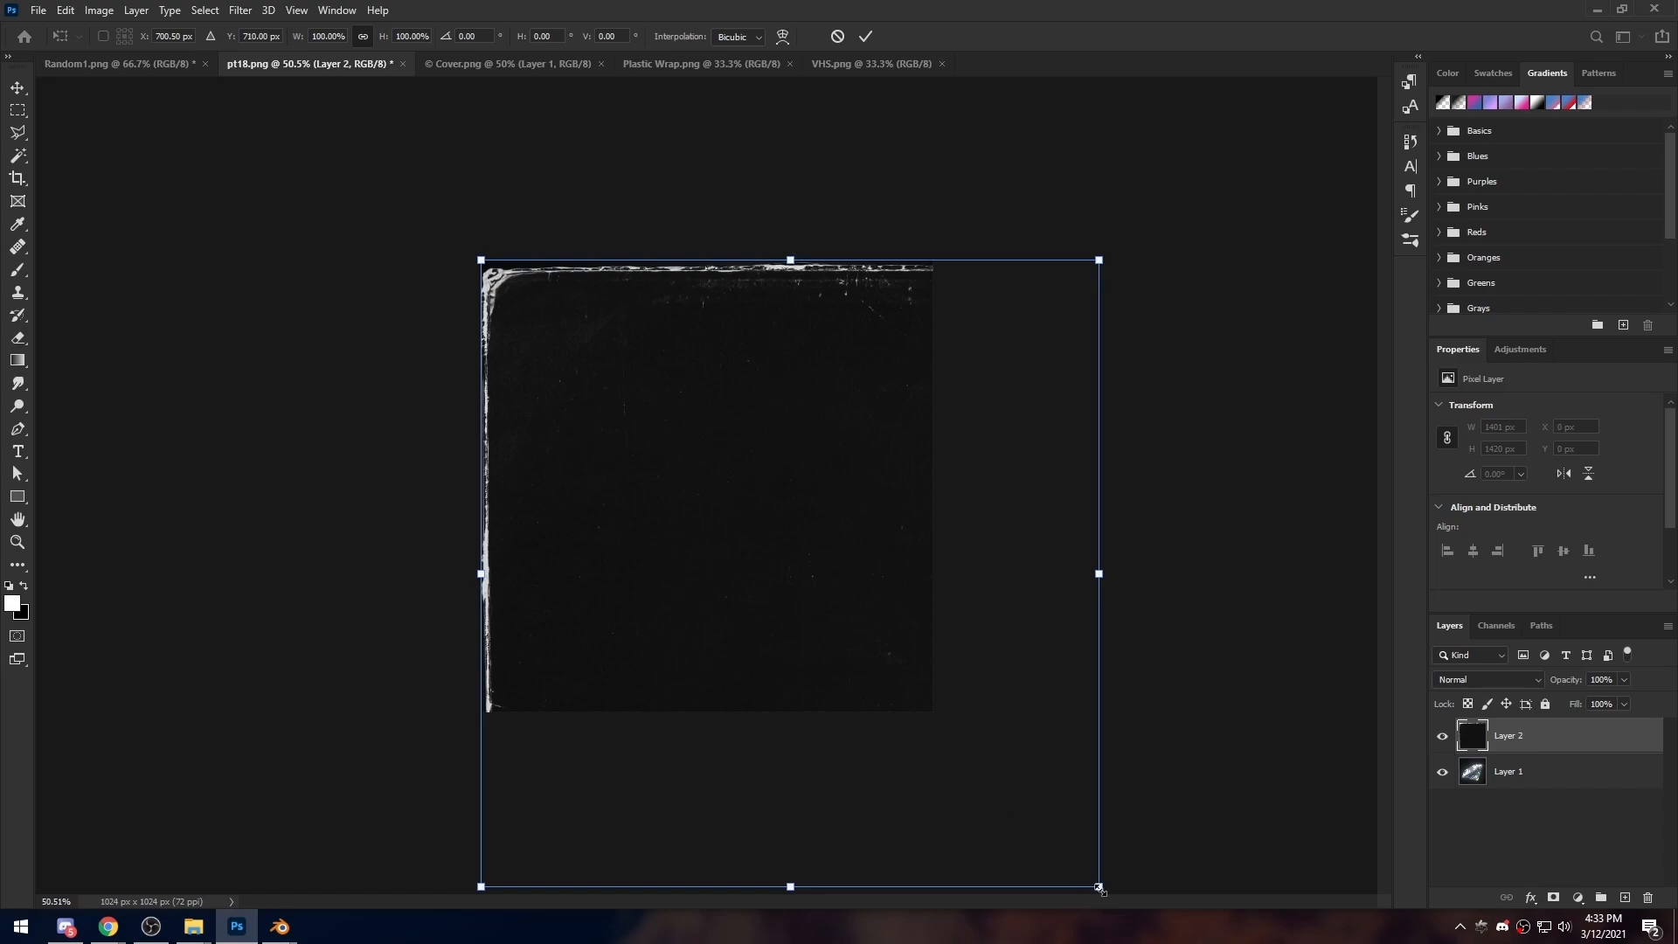
left_click_drag(1099, 886, 938, 715)
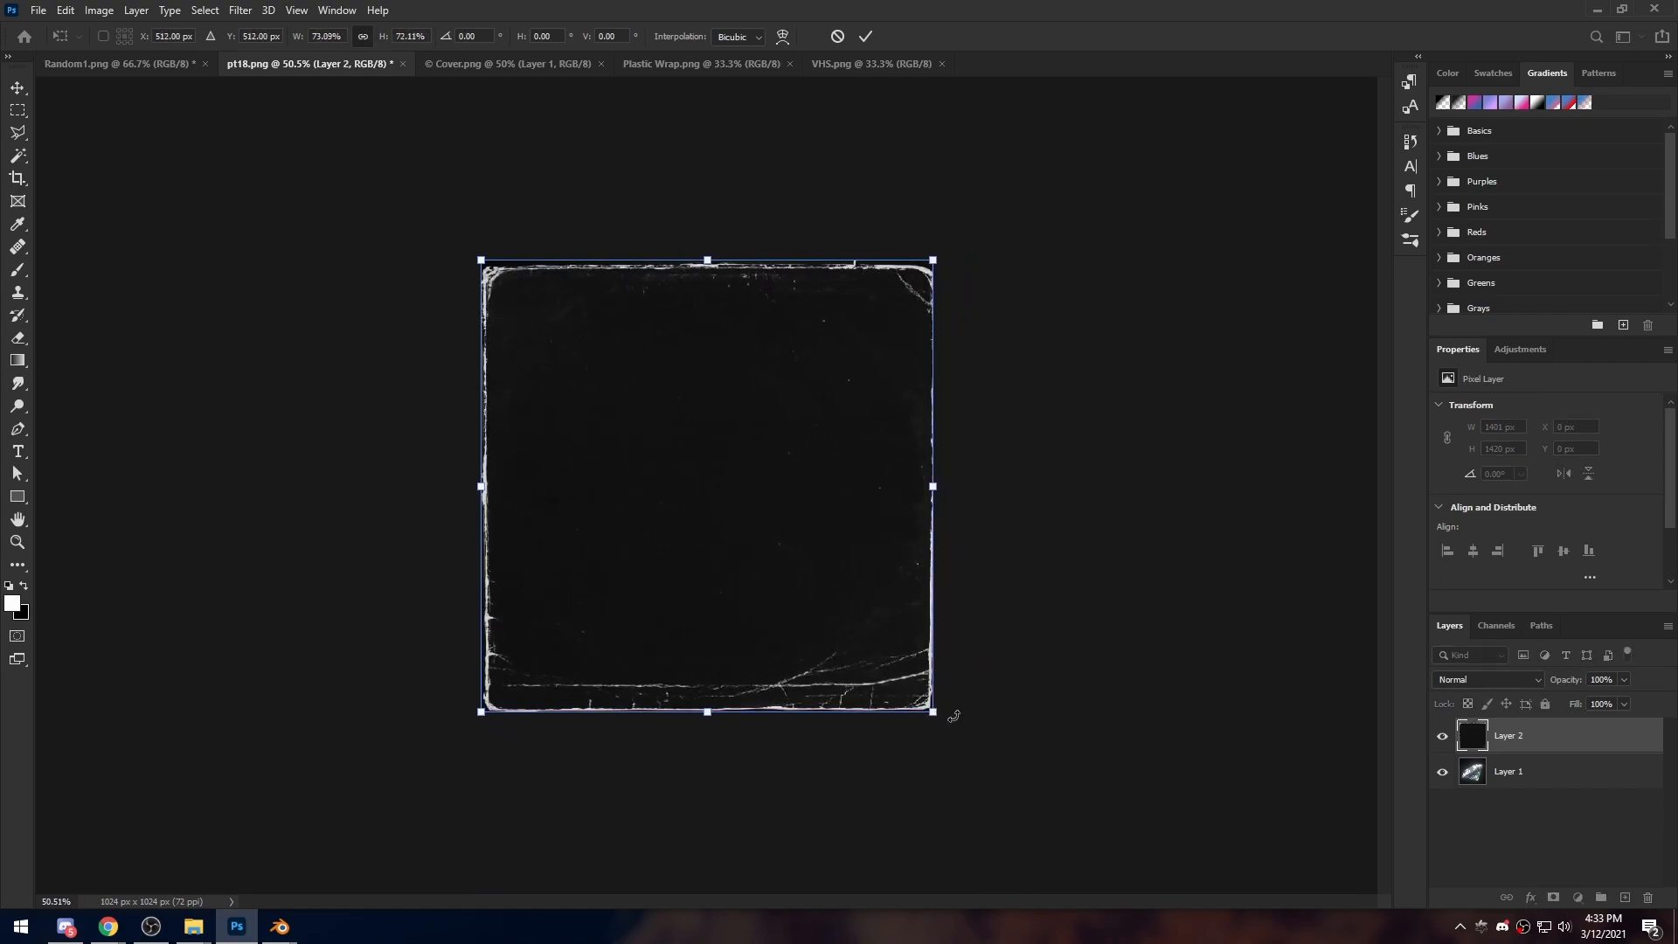
left_click(865, 36)
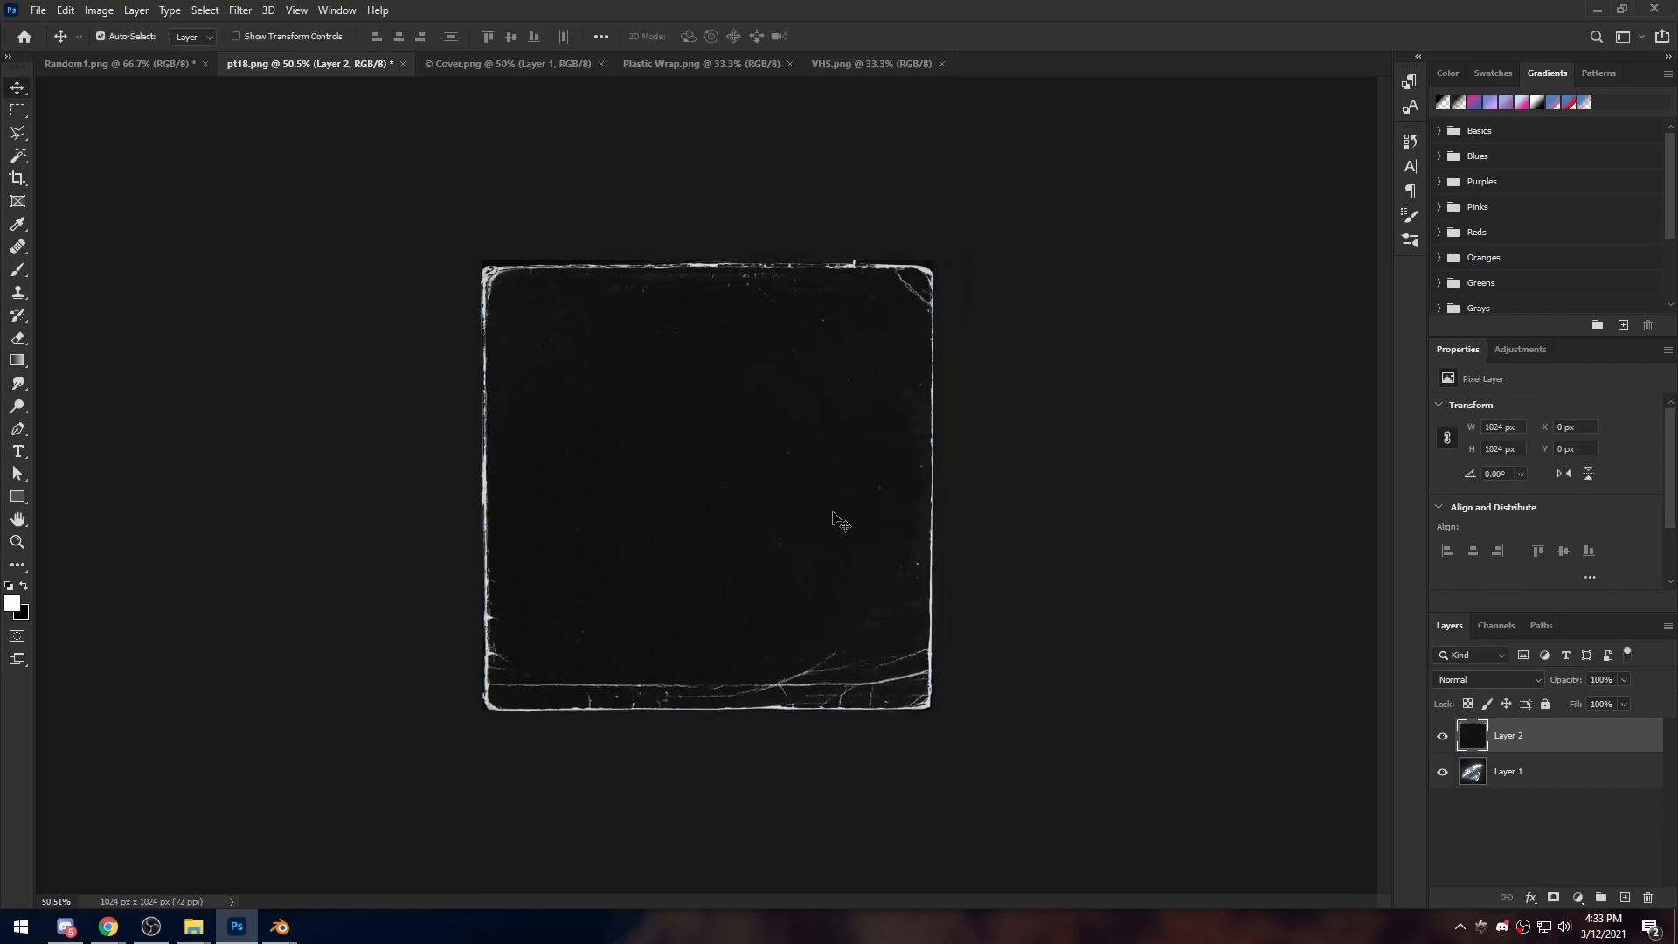
scroll(835, 516, "up", 2, "alt")
scroll(833, 515, "down", 1, "alt")
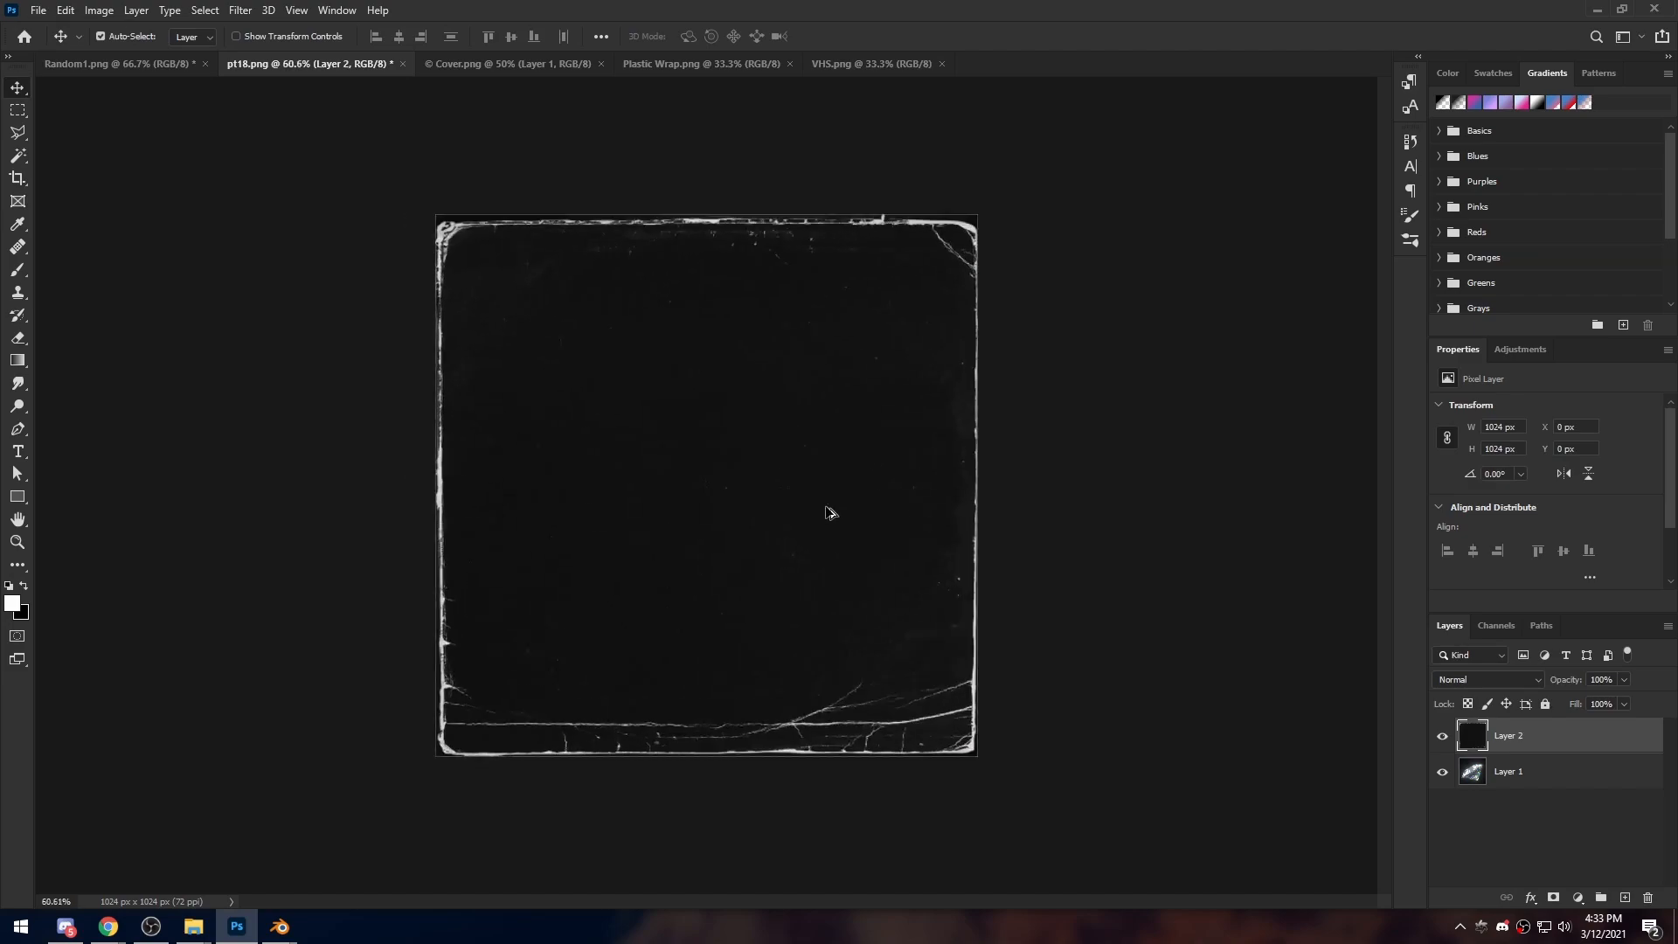
scroll(831, 513, "up", 3, "alt")
scroll(898, 551, "down", 2, "alt")
left_click(1474, 854)
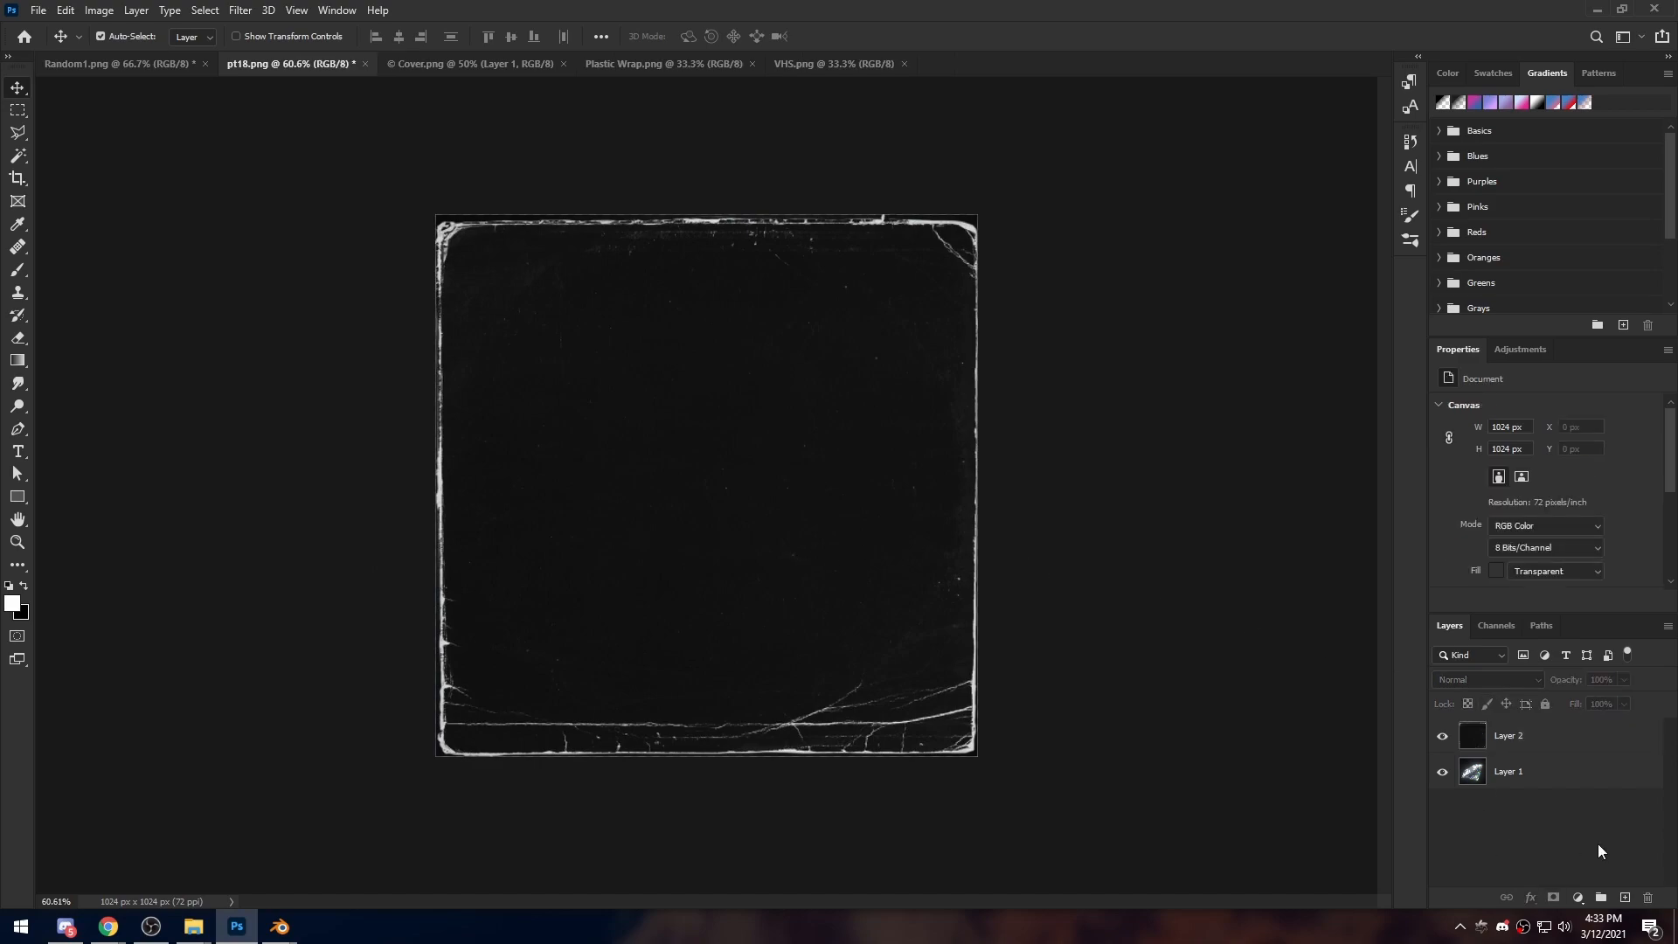
left_click(1542, 742)
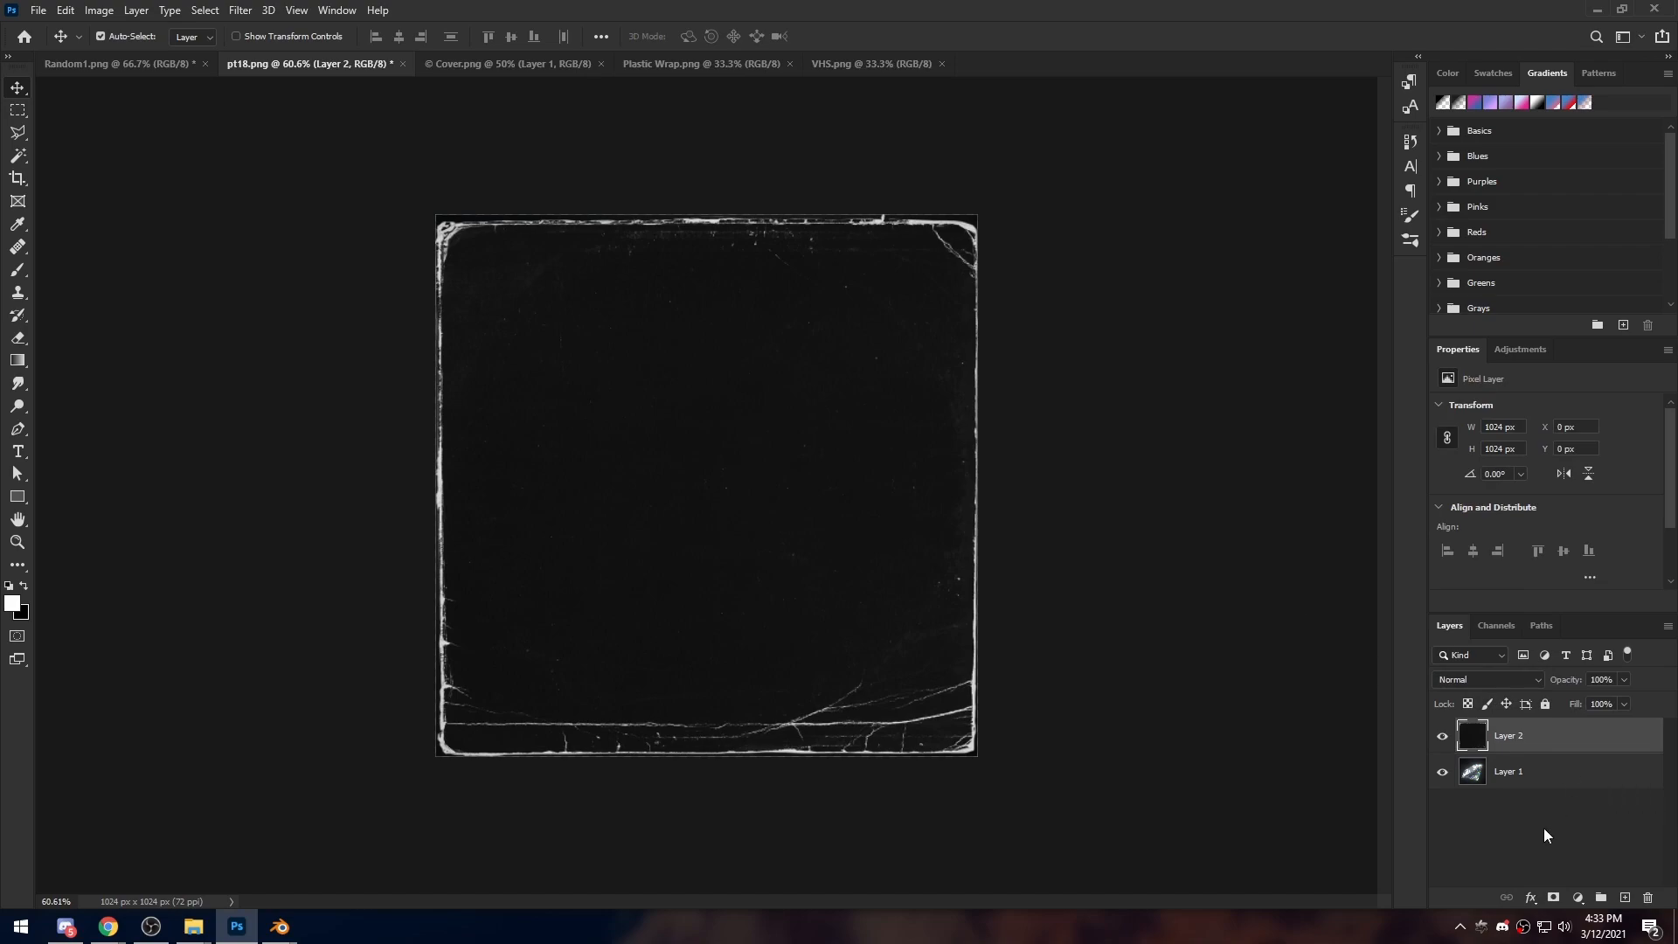
left_click(1544, 827)
Set the cover texture layer's blend mode to Screen, comparing it once with Normal
left_click(1538, 745)
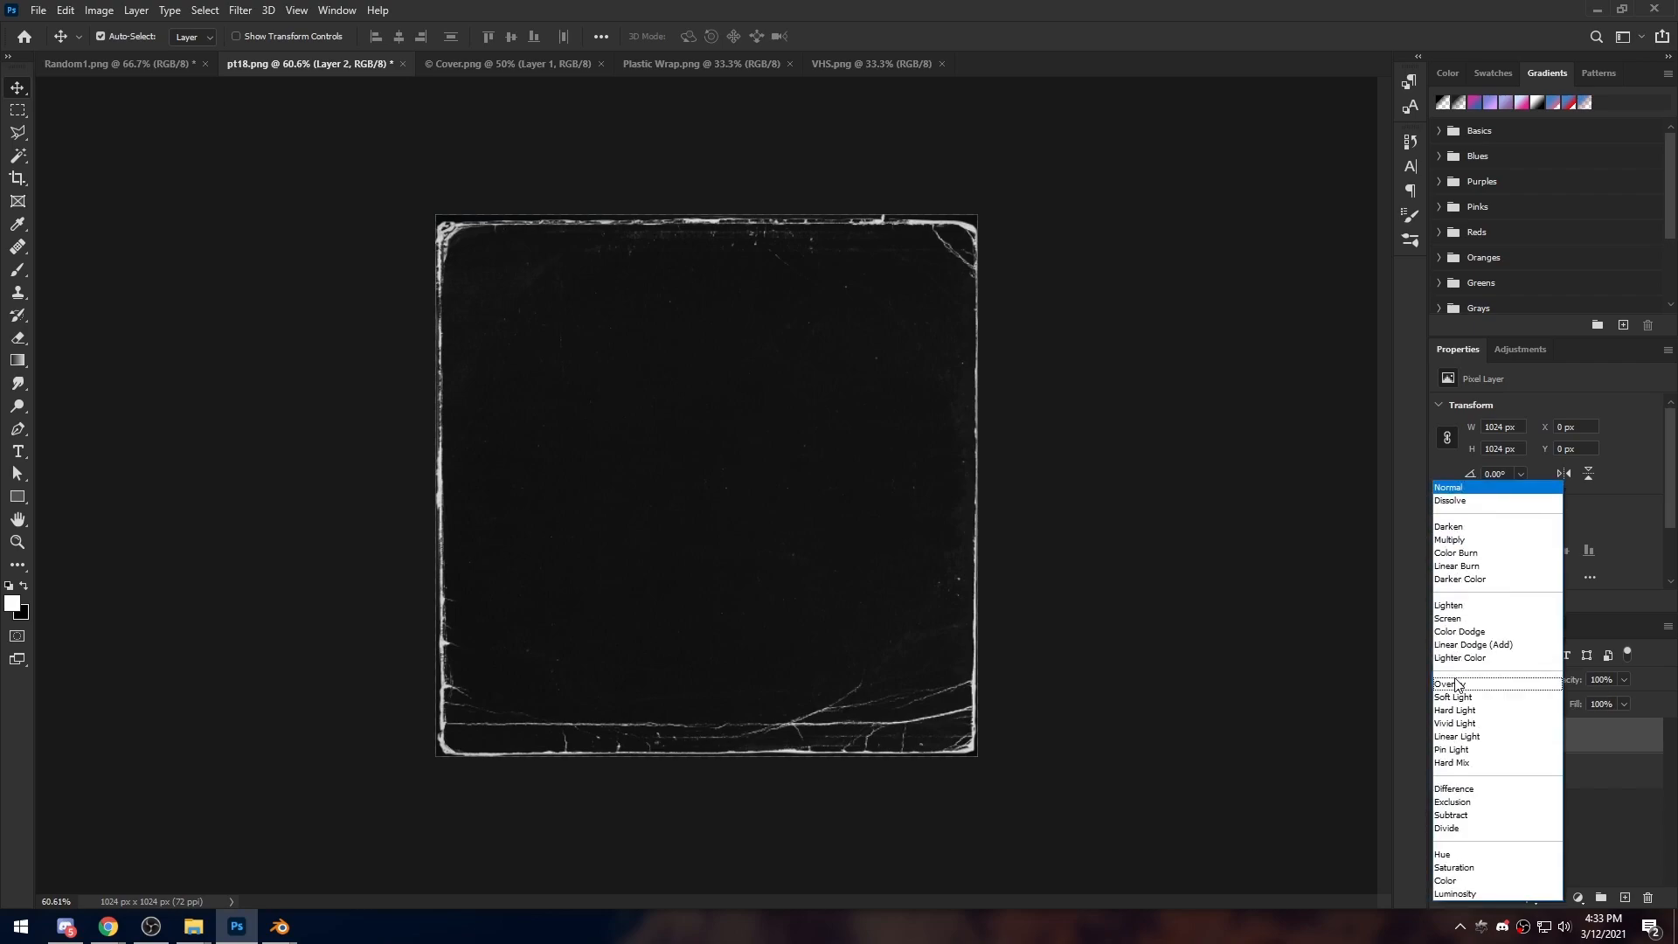
left_click(1465, 619)
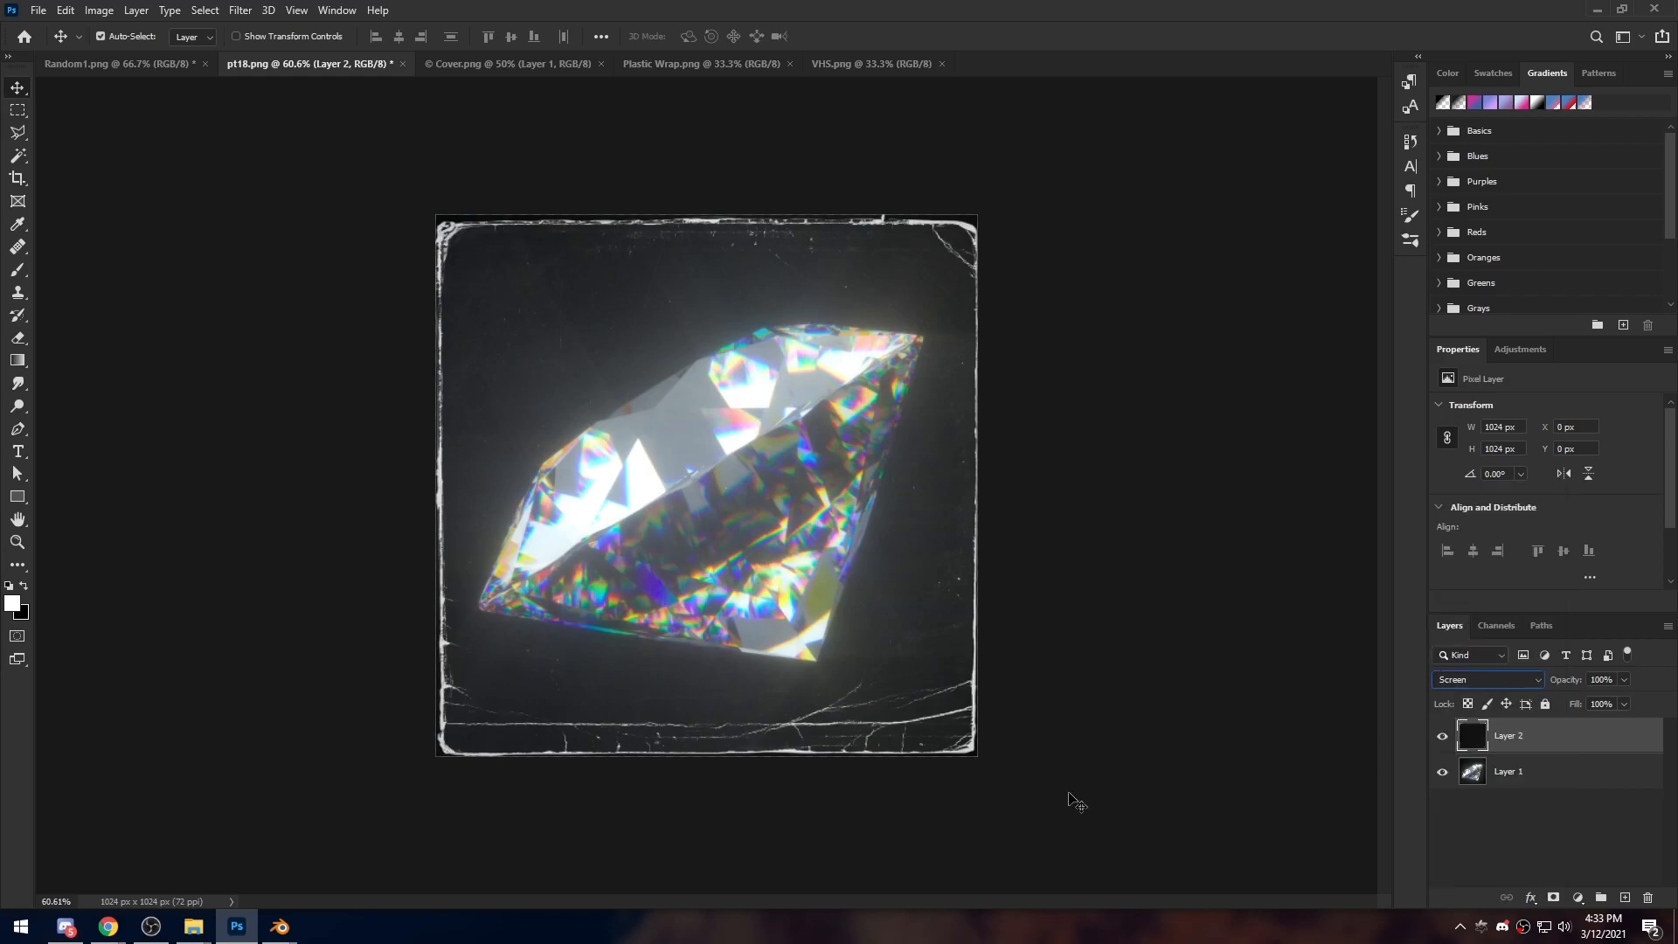
left_click(1472, 678)
left_click(1469, 487)
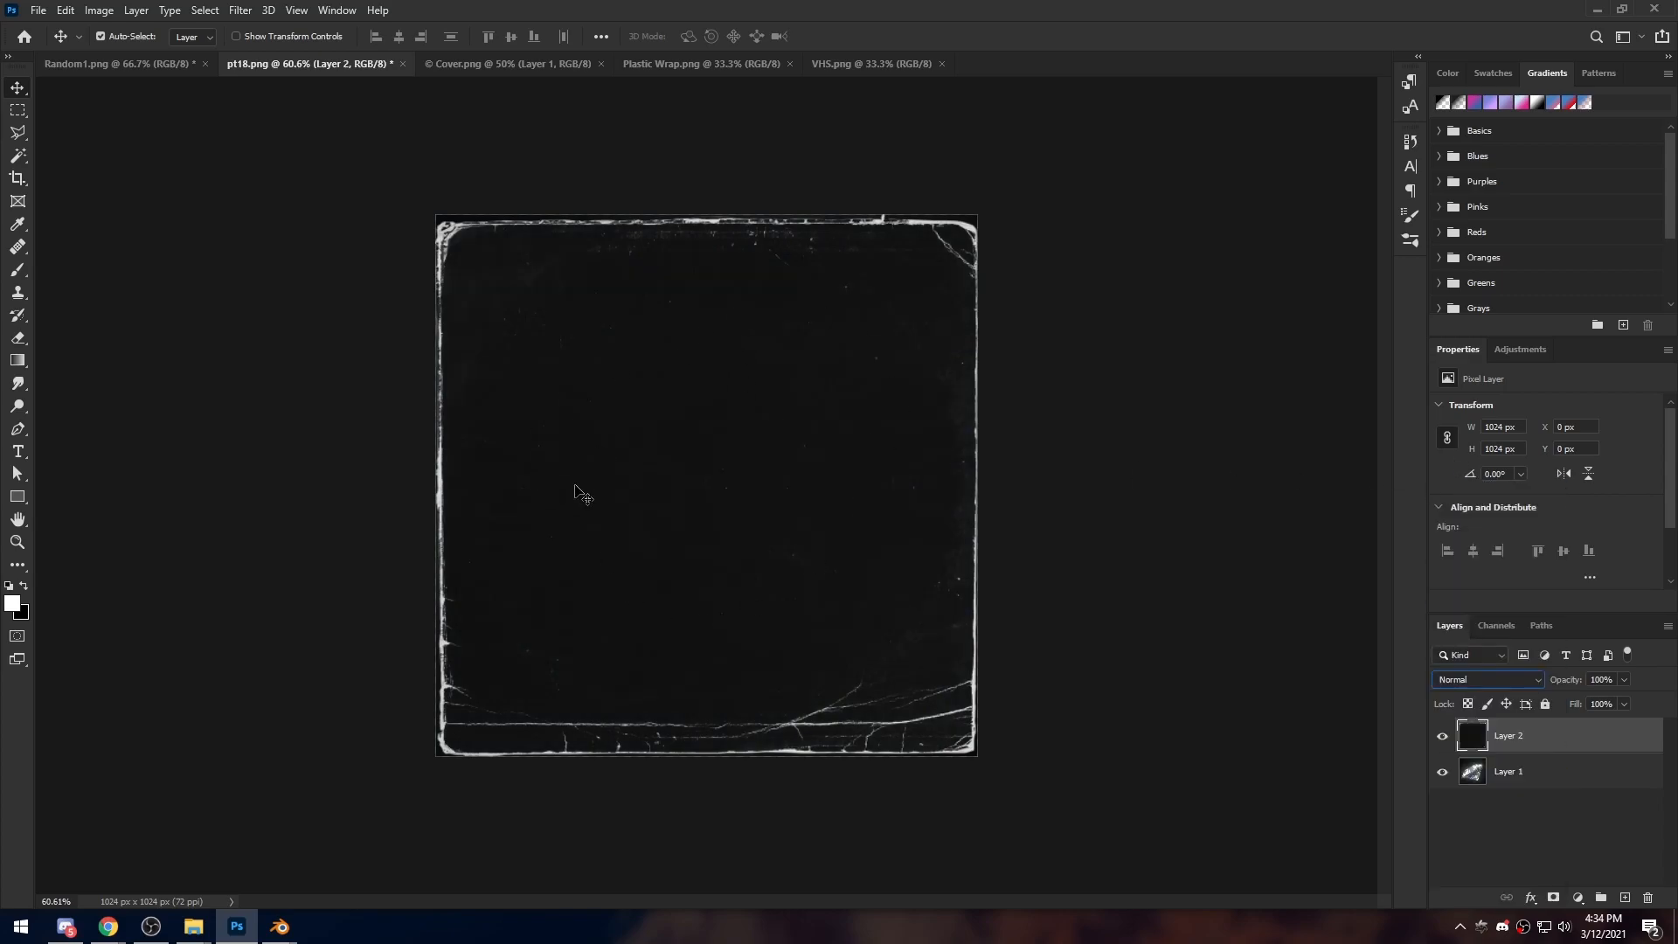
left_click(1475, 680)
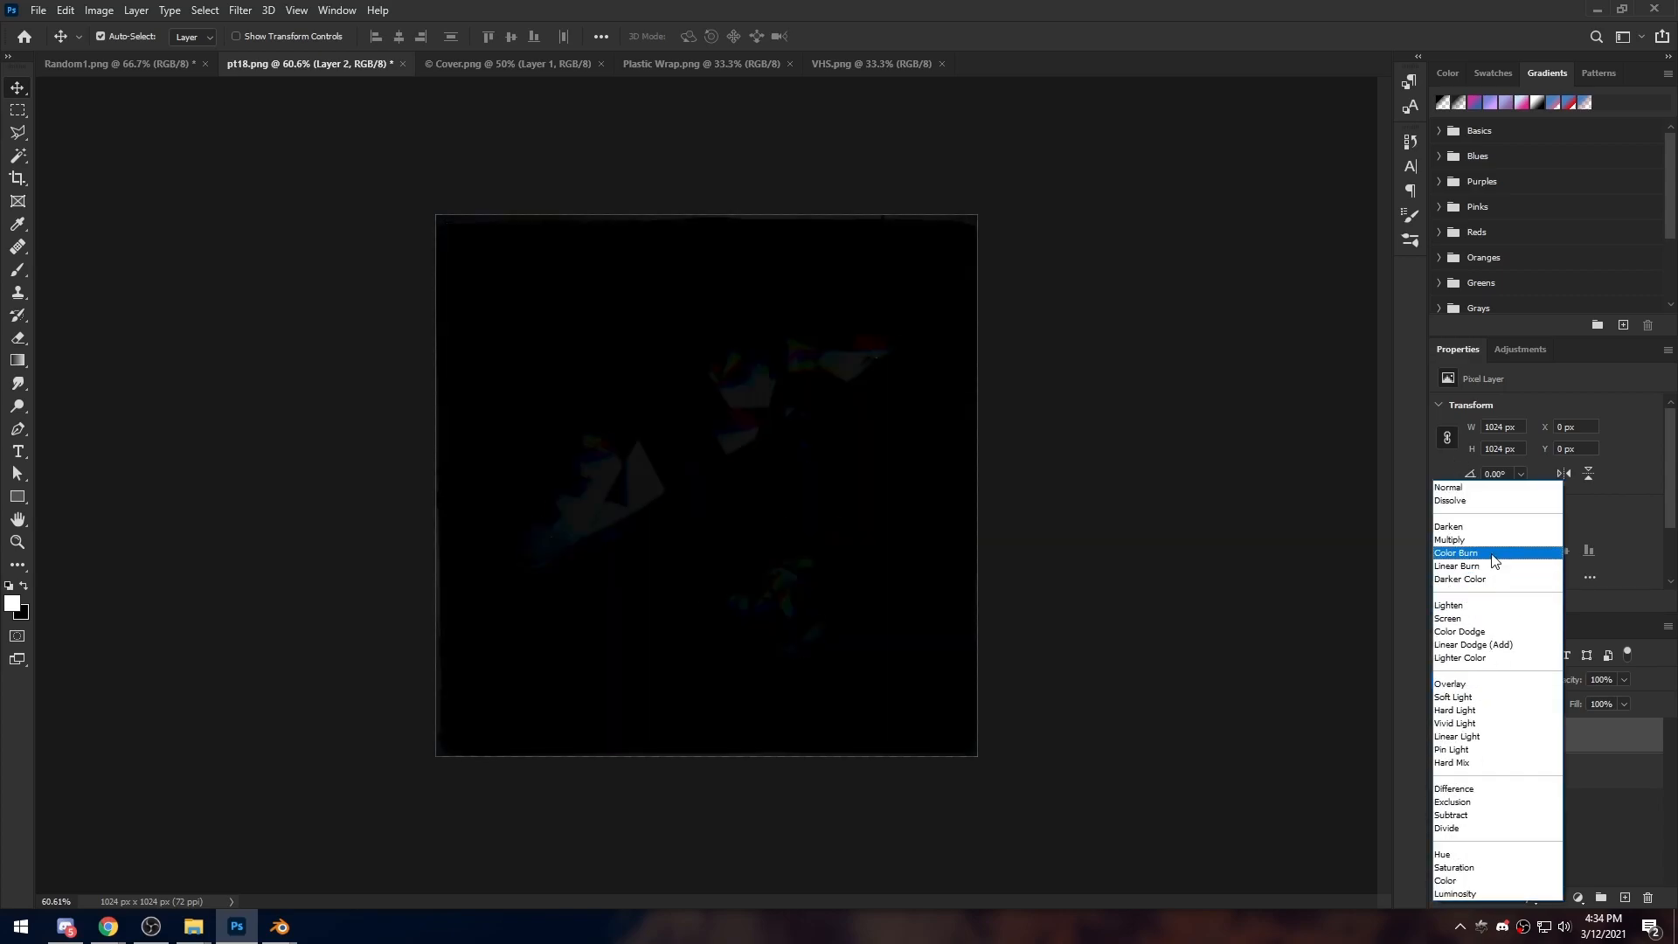
left_click(1461, 619)
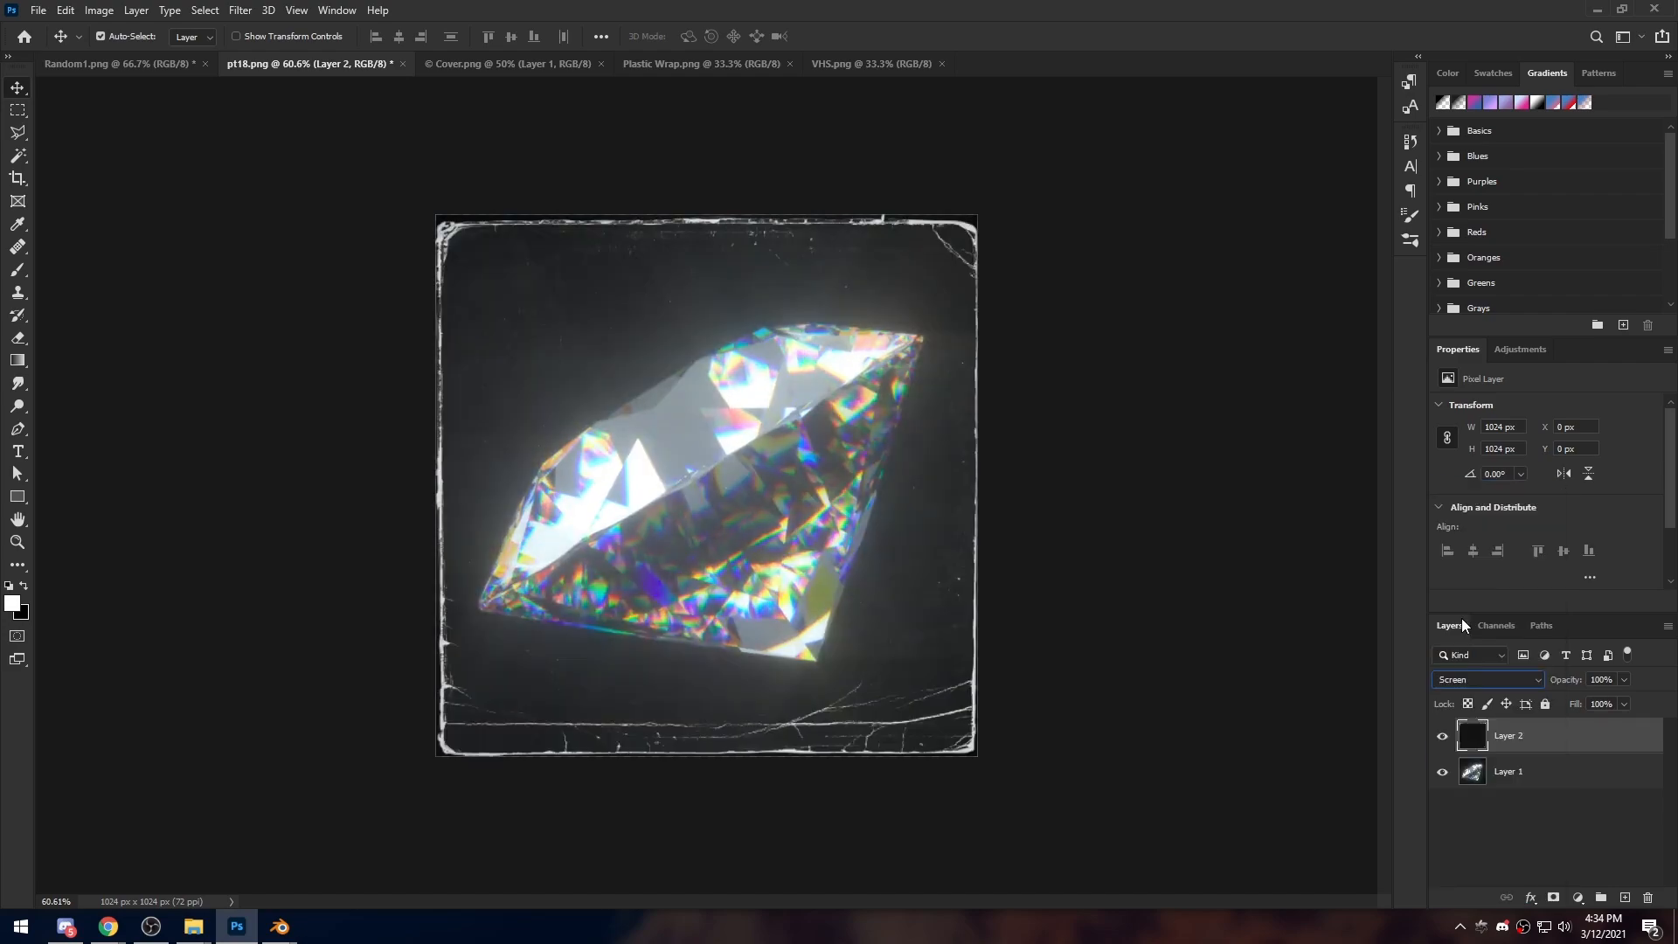
Enlarge the cover texture layer about its centre to 103.54% so its edges extend past the canvas
key("ctrl+t")
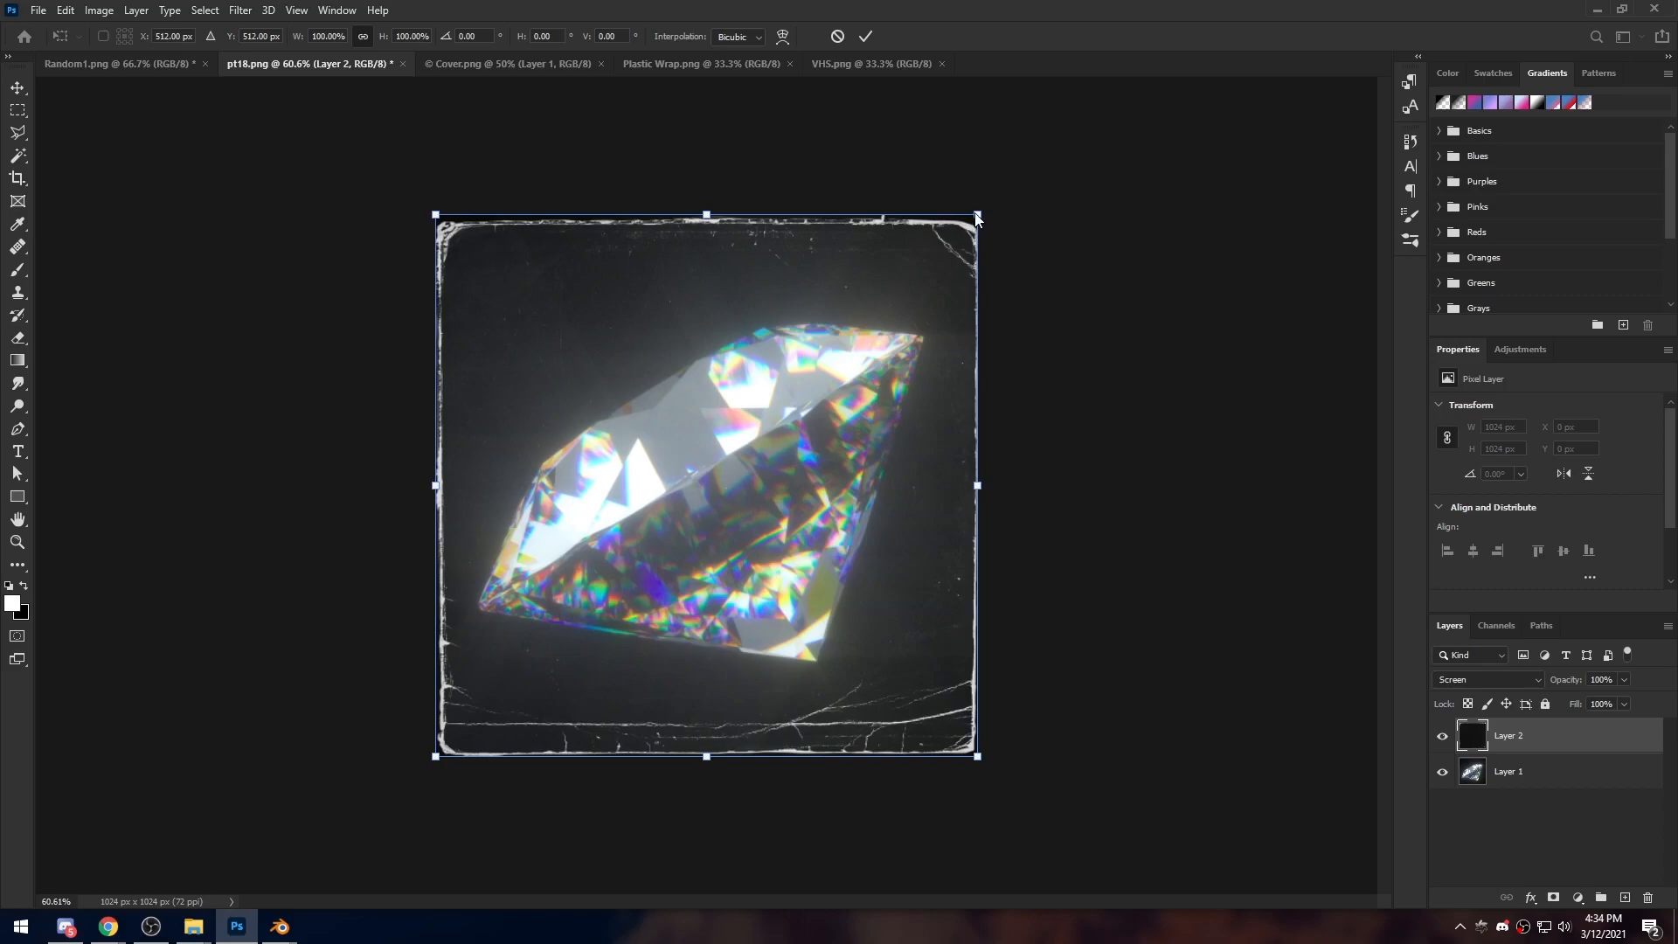
left_click_drag(980, 486, 986, 485, "alt")
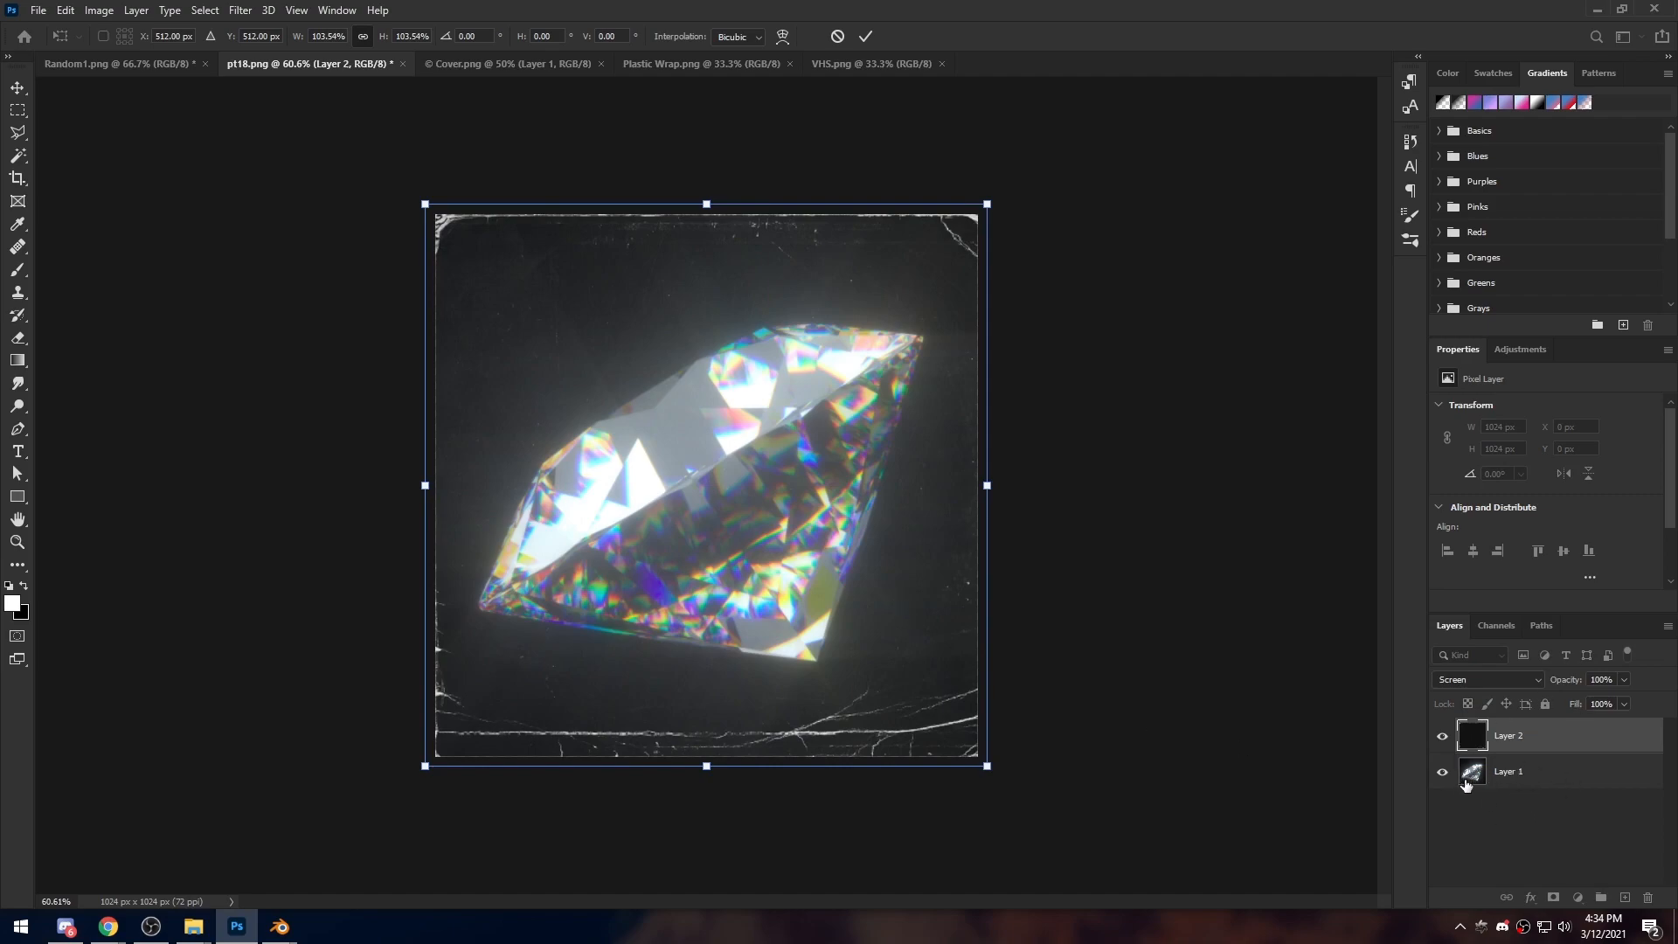
left_click(866, 36)
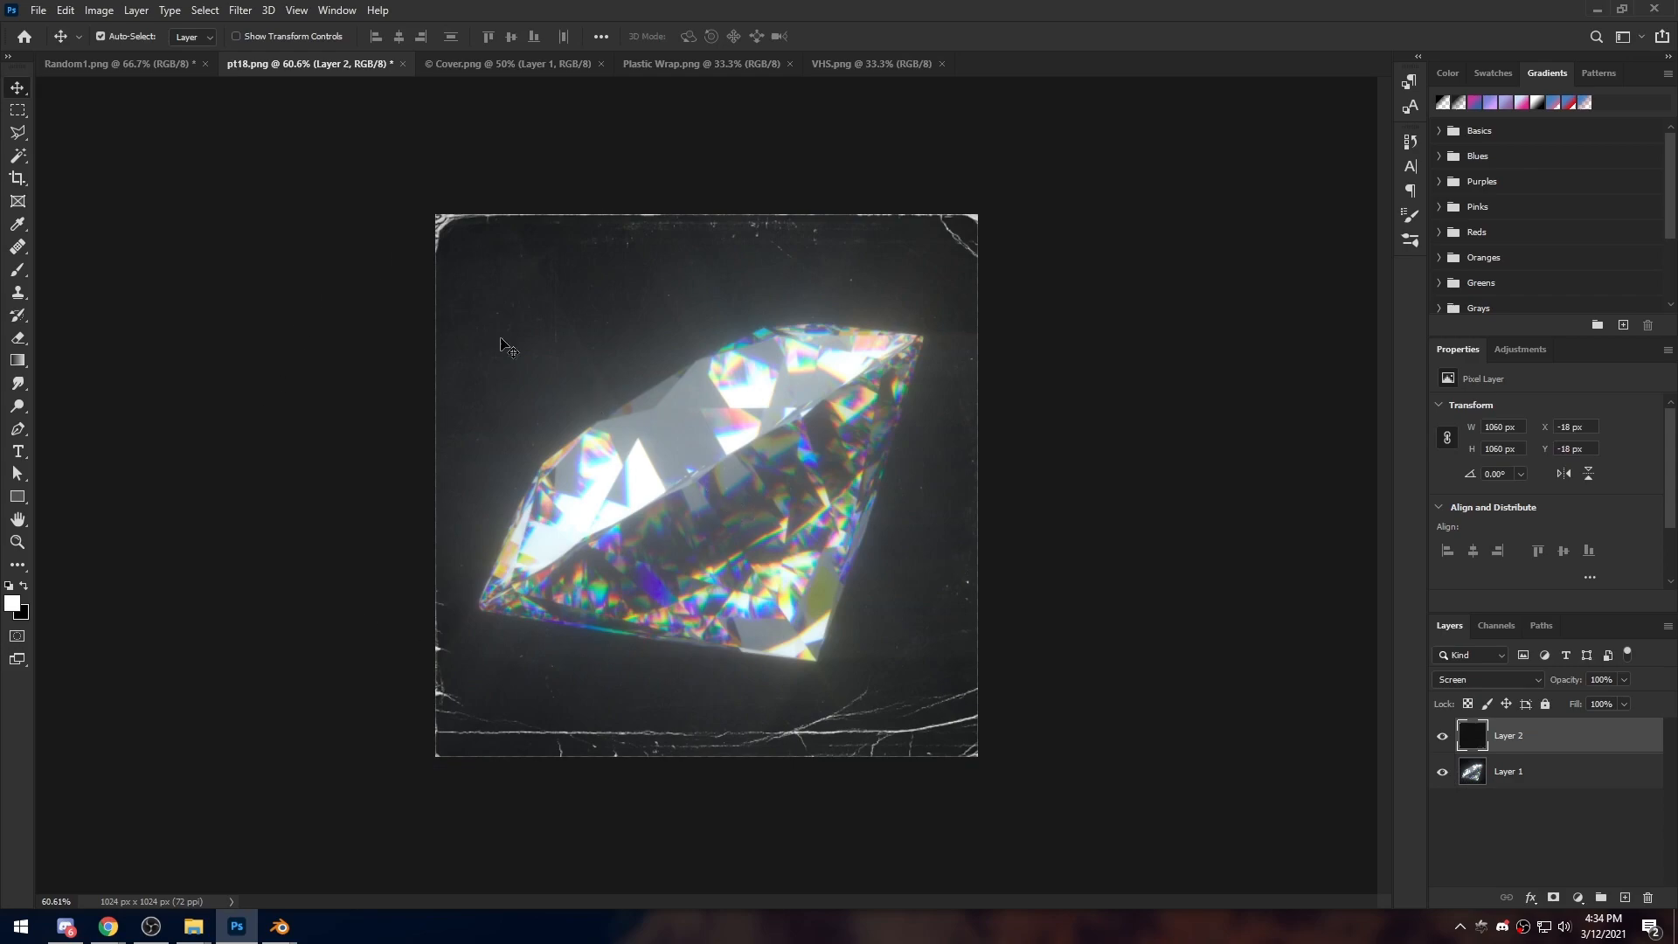
Convert the Plastic Wrap.png background to a regular layer and copy it into the pt18.png document
left_click(699, 67)
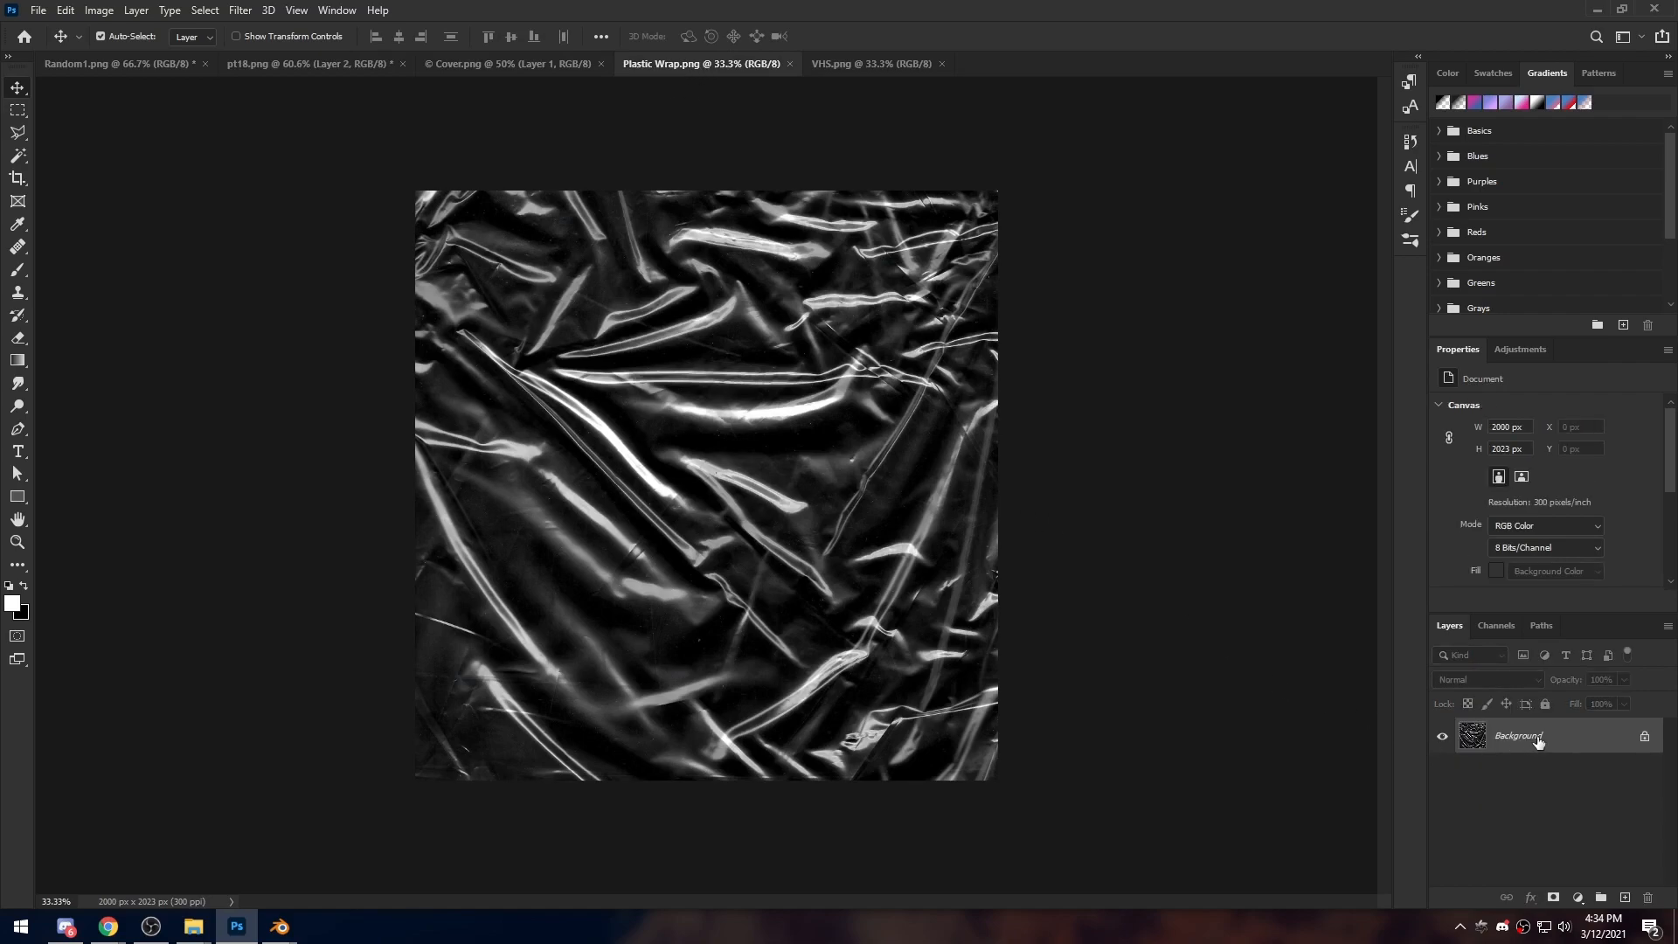
double_click(1590, 741)
left_click(924, 262)
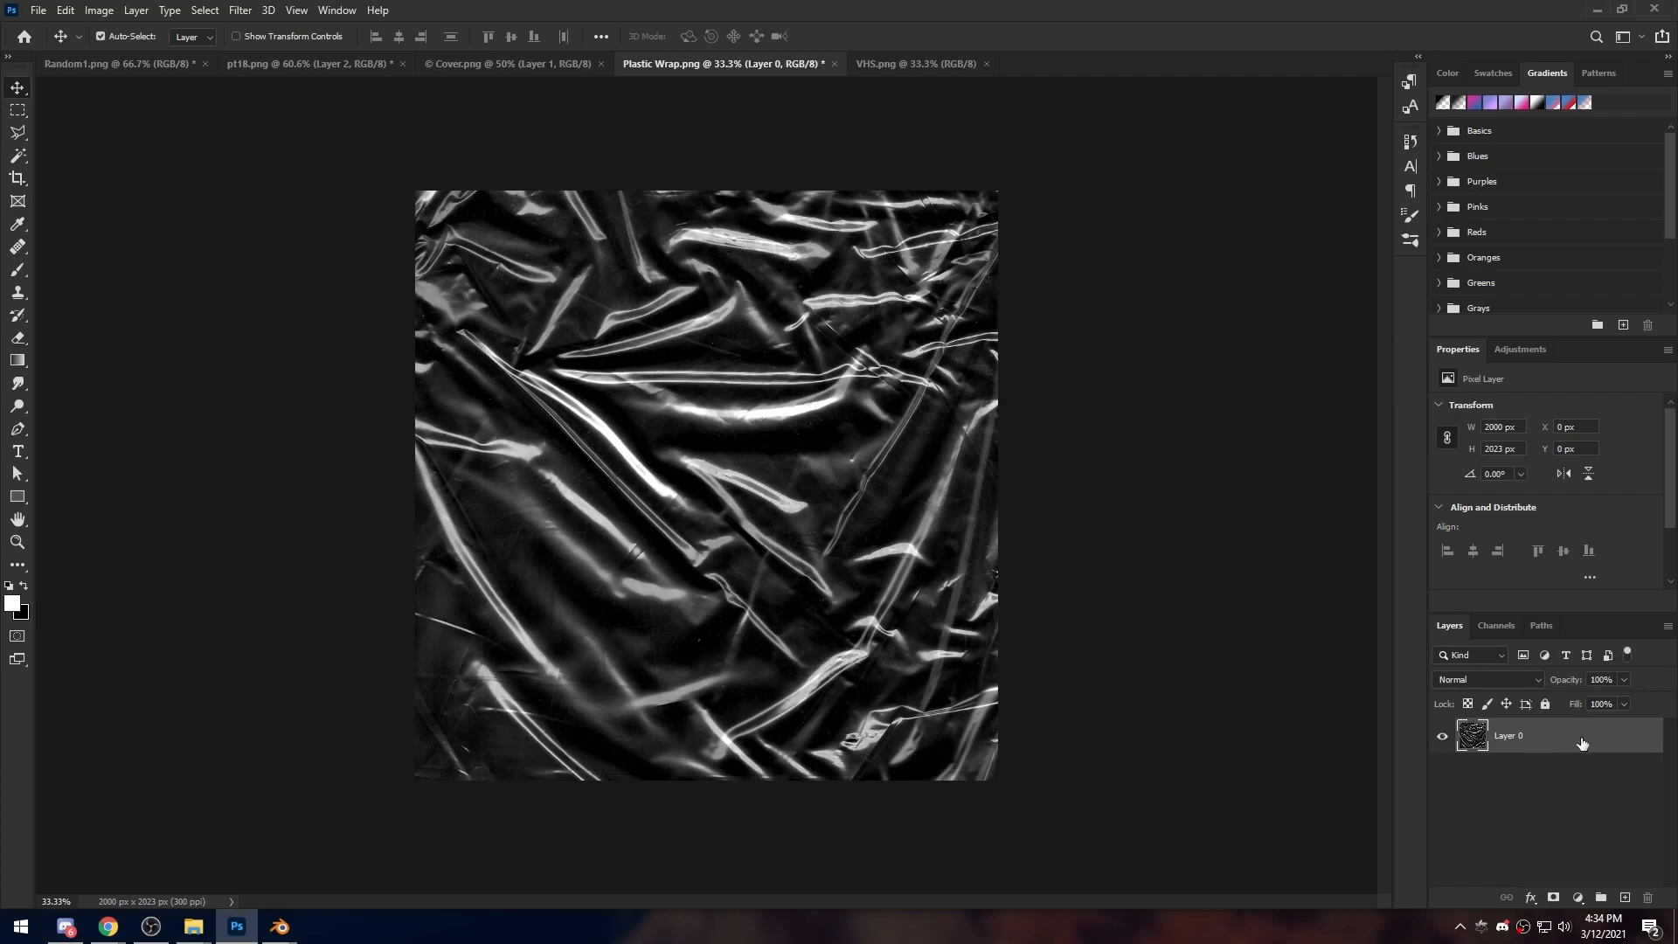
left_click_drag(1582, 743, 713, 474)
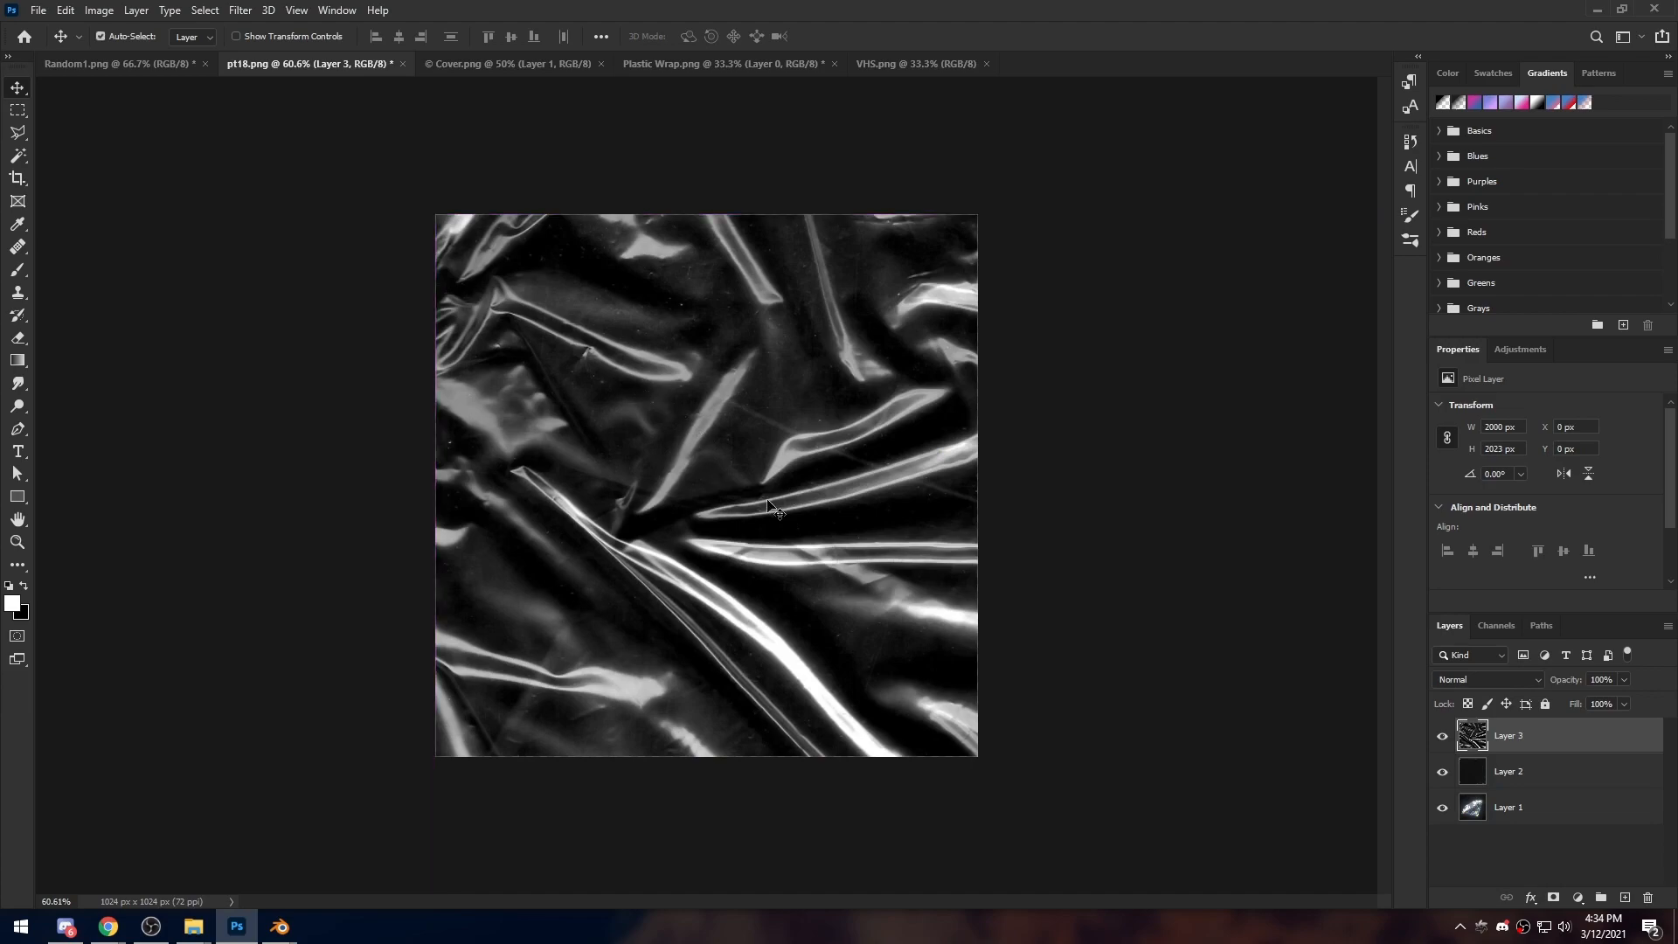
Scale the plastic wrap layer down to about 1042 x 1042 px so it just covers the canvas
left_click(1503, 879)
left_click(1541, 741)
key("ctrl+t")
scroll(869, 577, "down", 5, "alt")
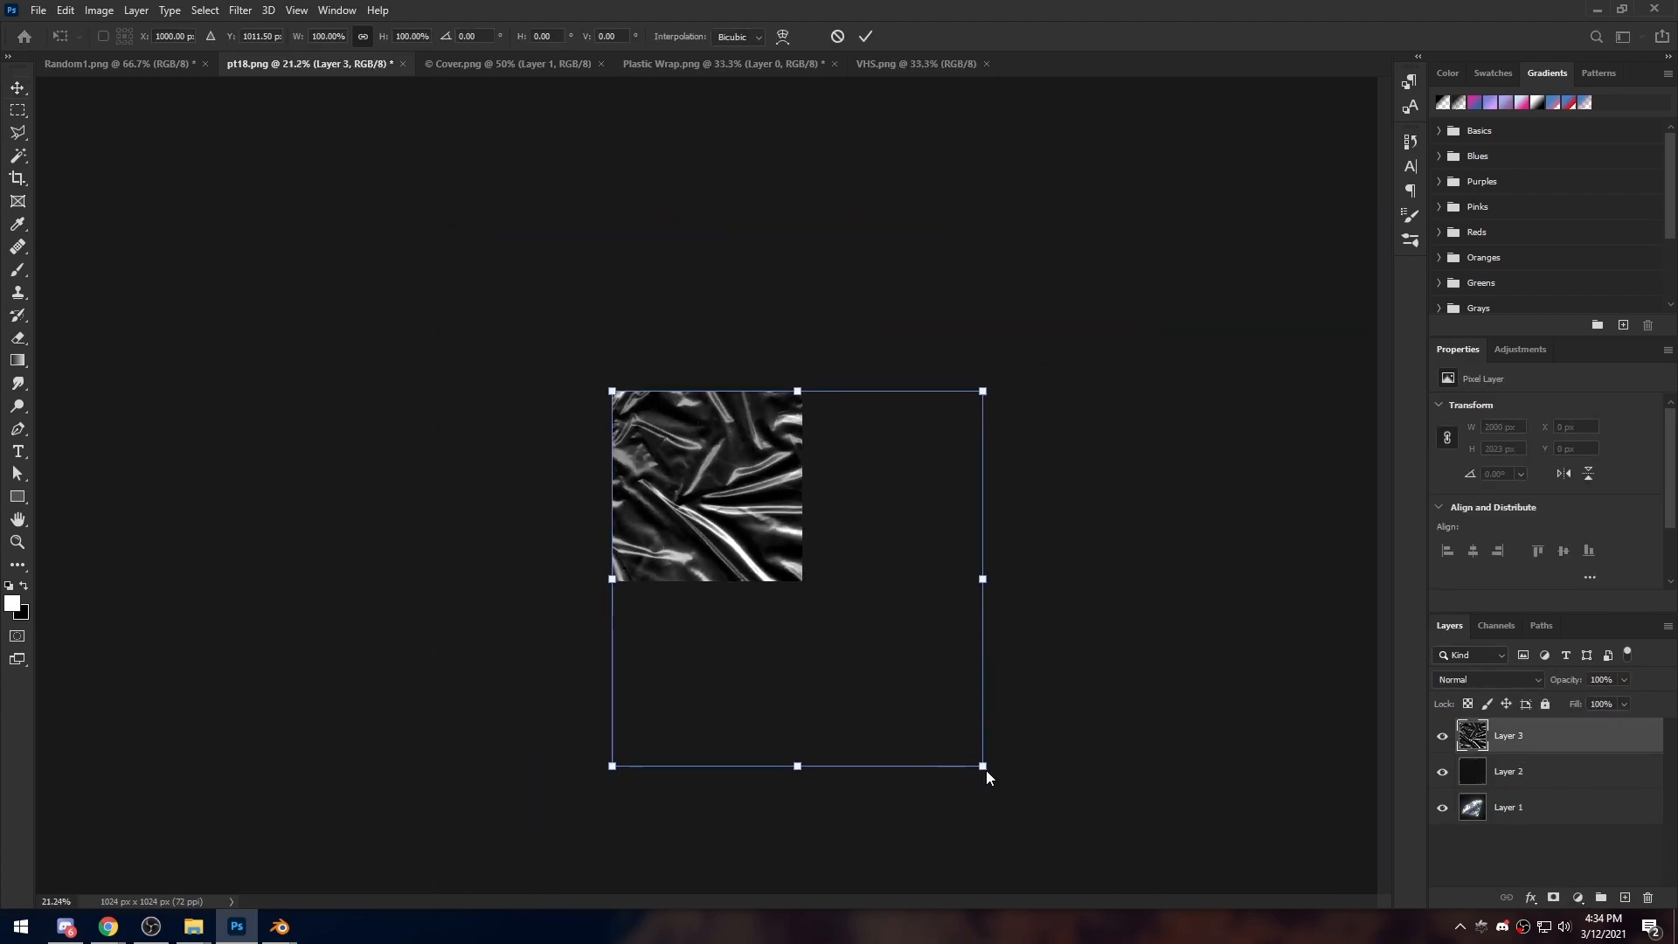
left_click_drag(983, 766, 805, 584)
left_click(865, 35)
scroll(743, 418, "up", 7, "alt")
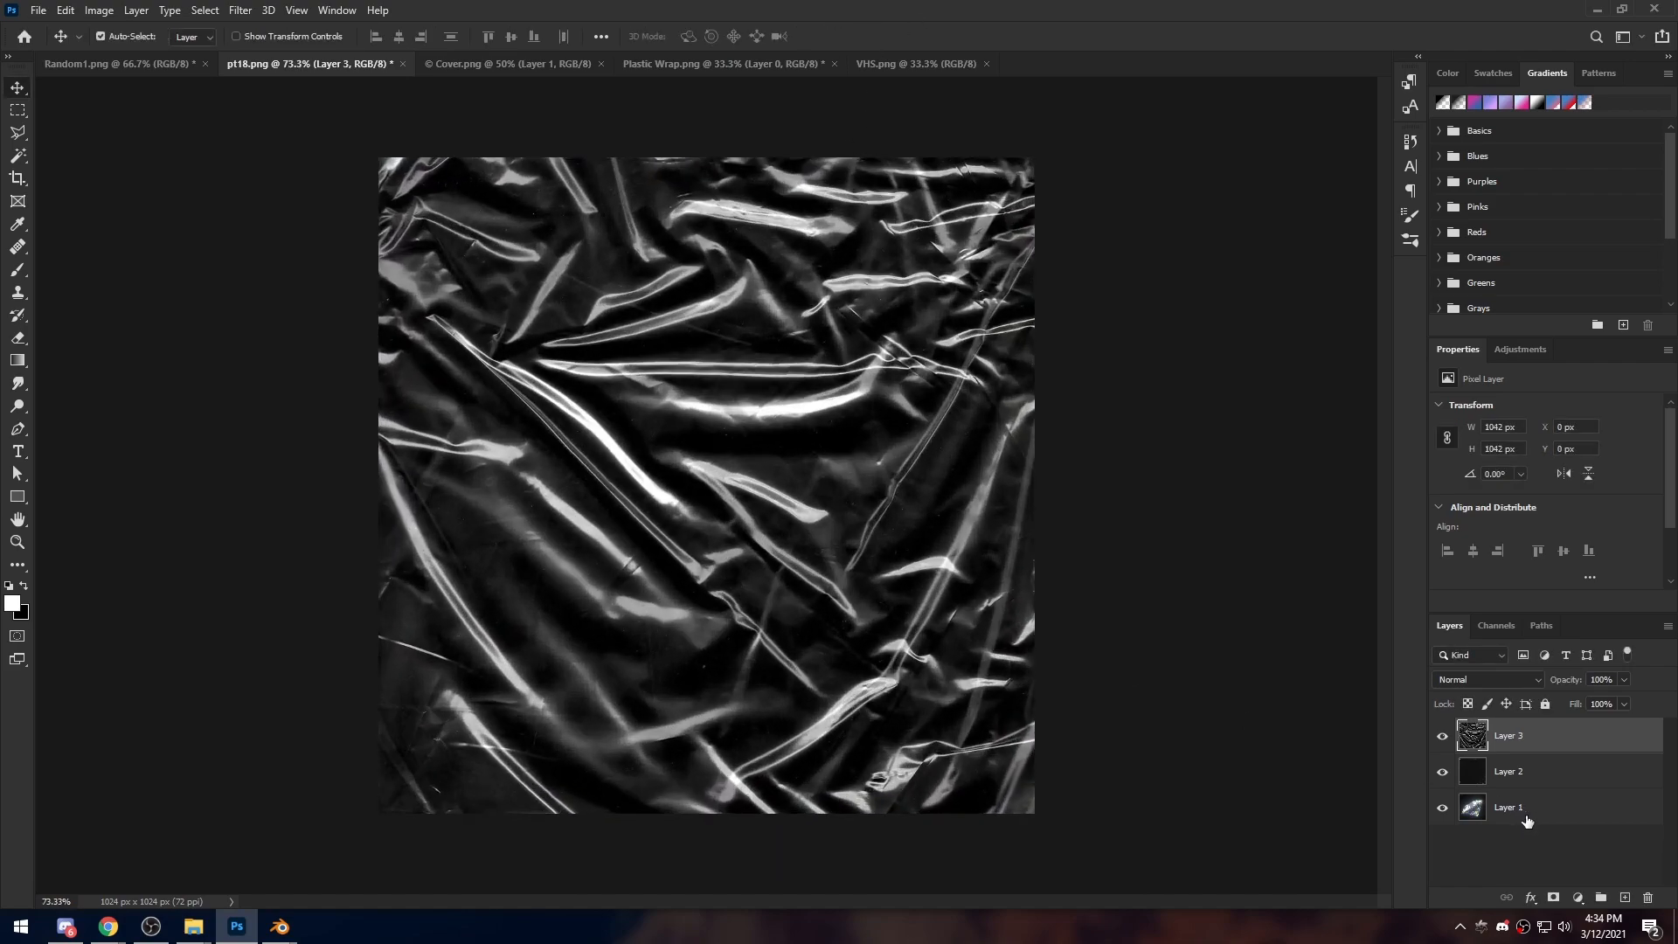
Set the plastic wrap layer's blend mode to Screen and lower its opacity to 3%
left_click(1470, 679)
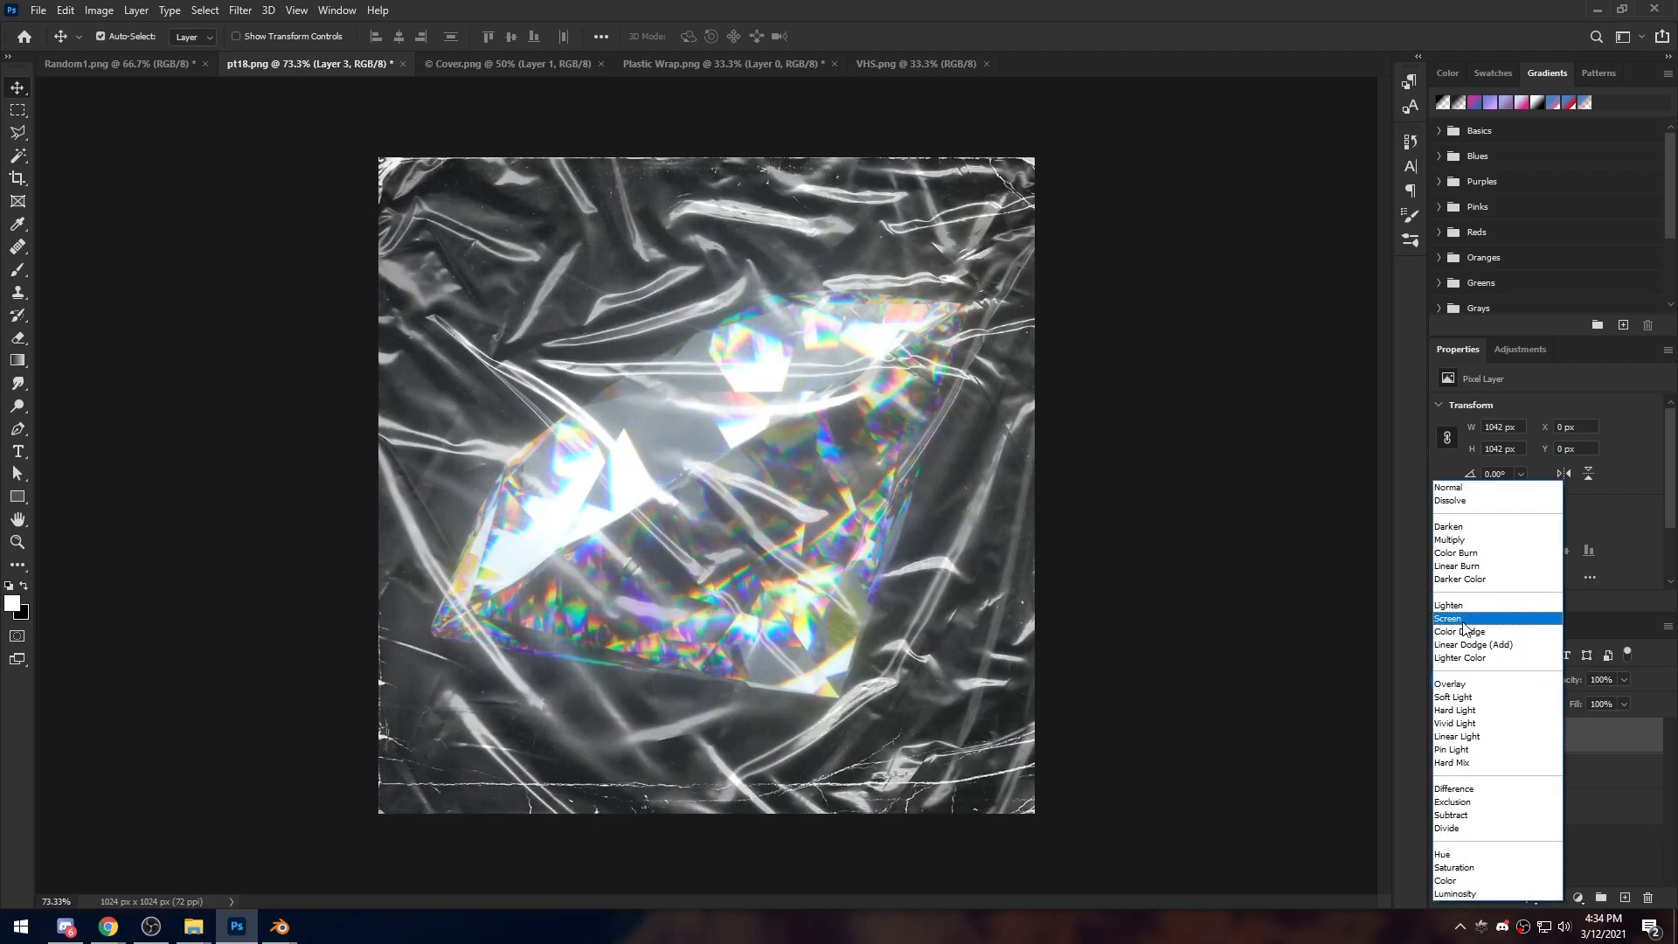
left_click(1465, 623)
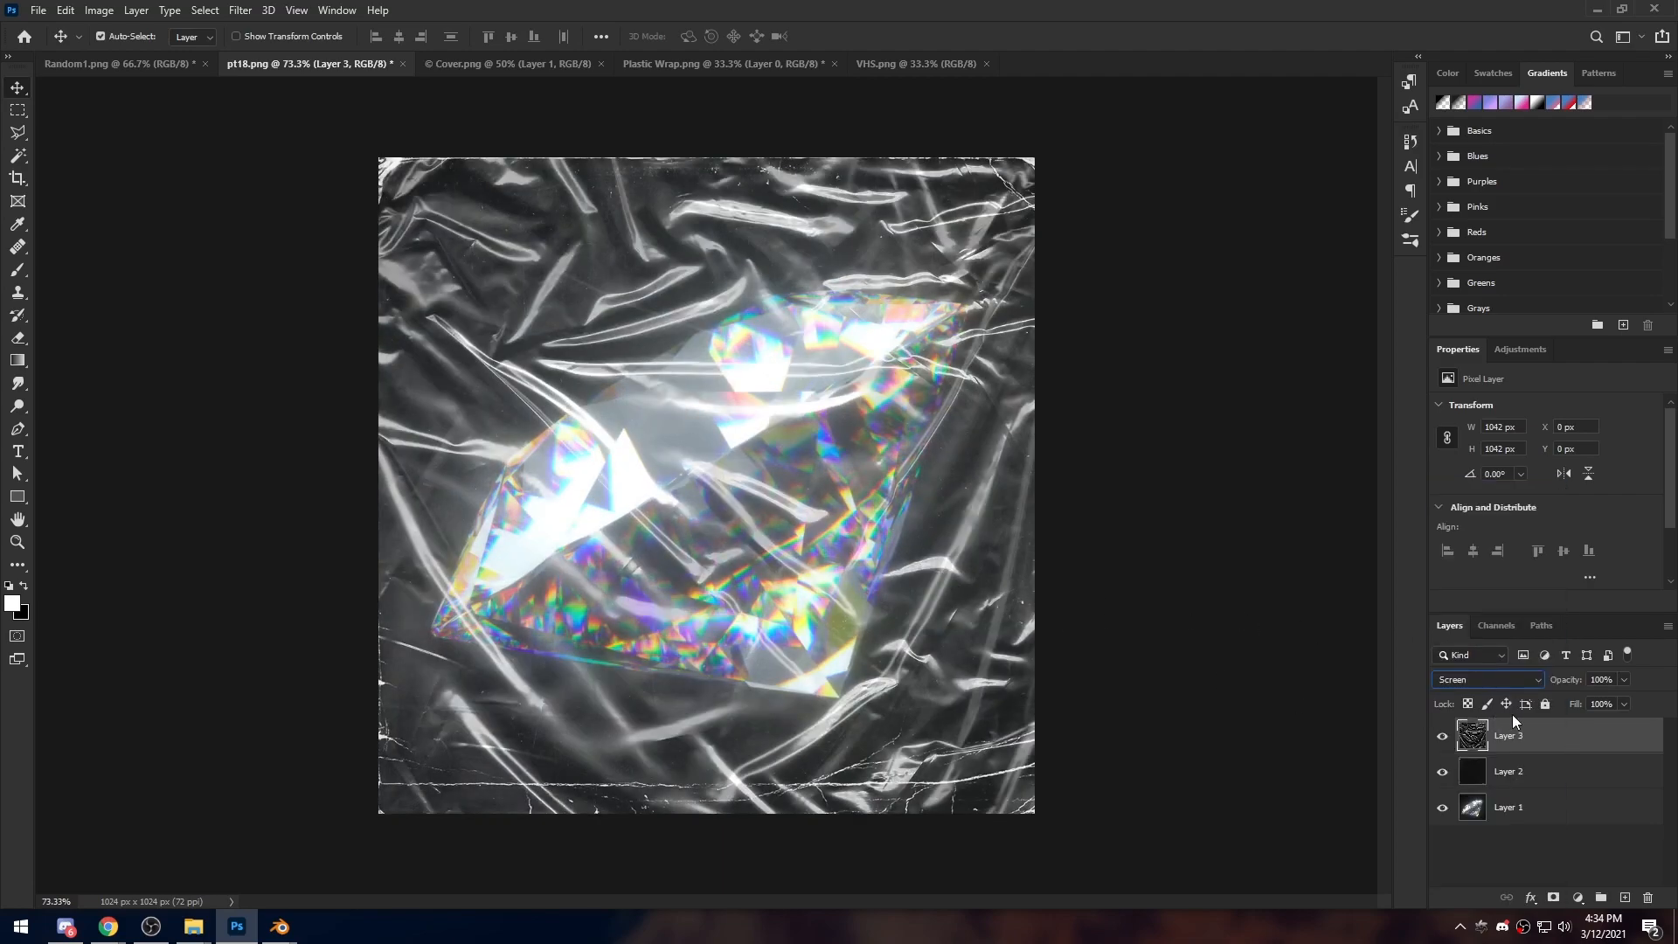
left_click(1624, 681)
left_click_drag(1561, 701, 1544, 699)
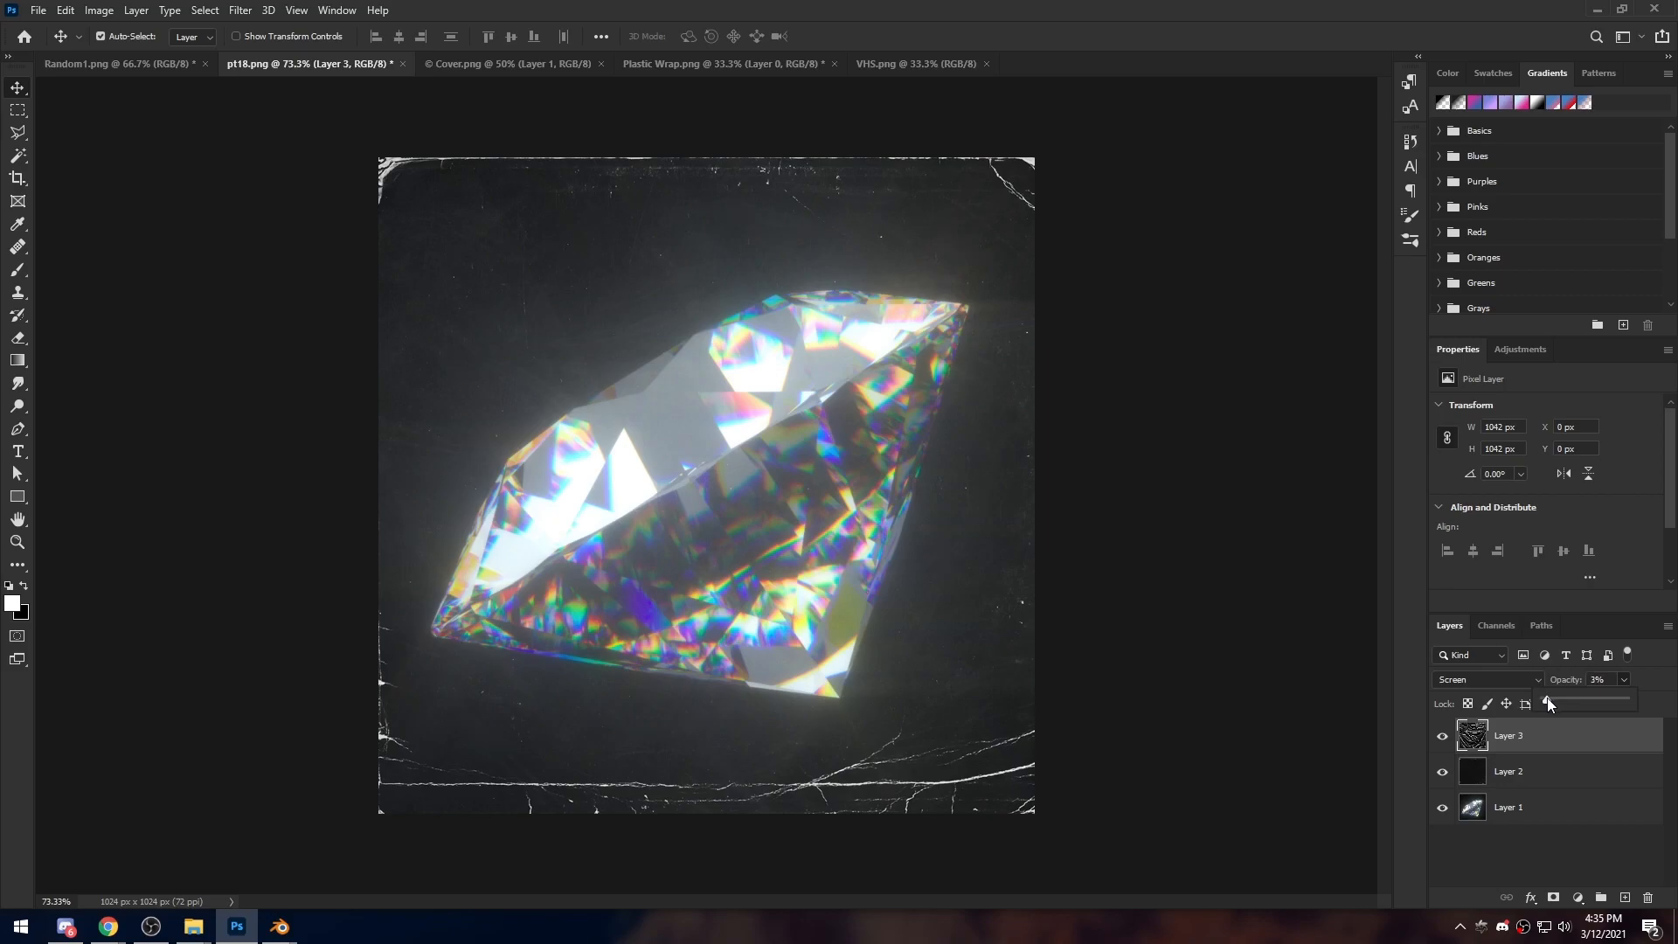
left_click(1503, 850)
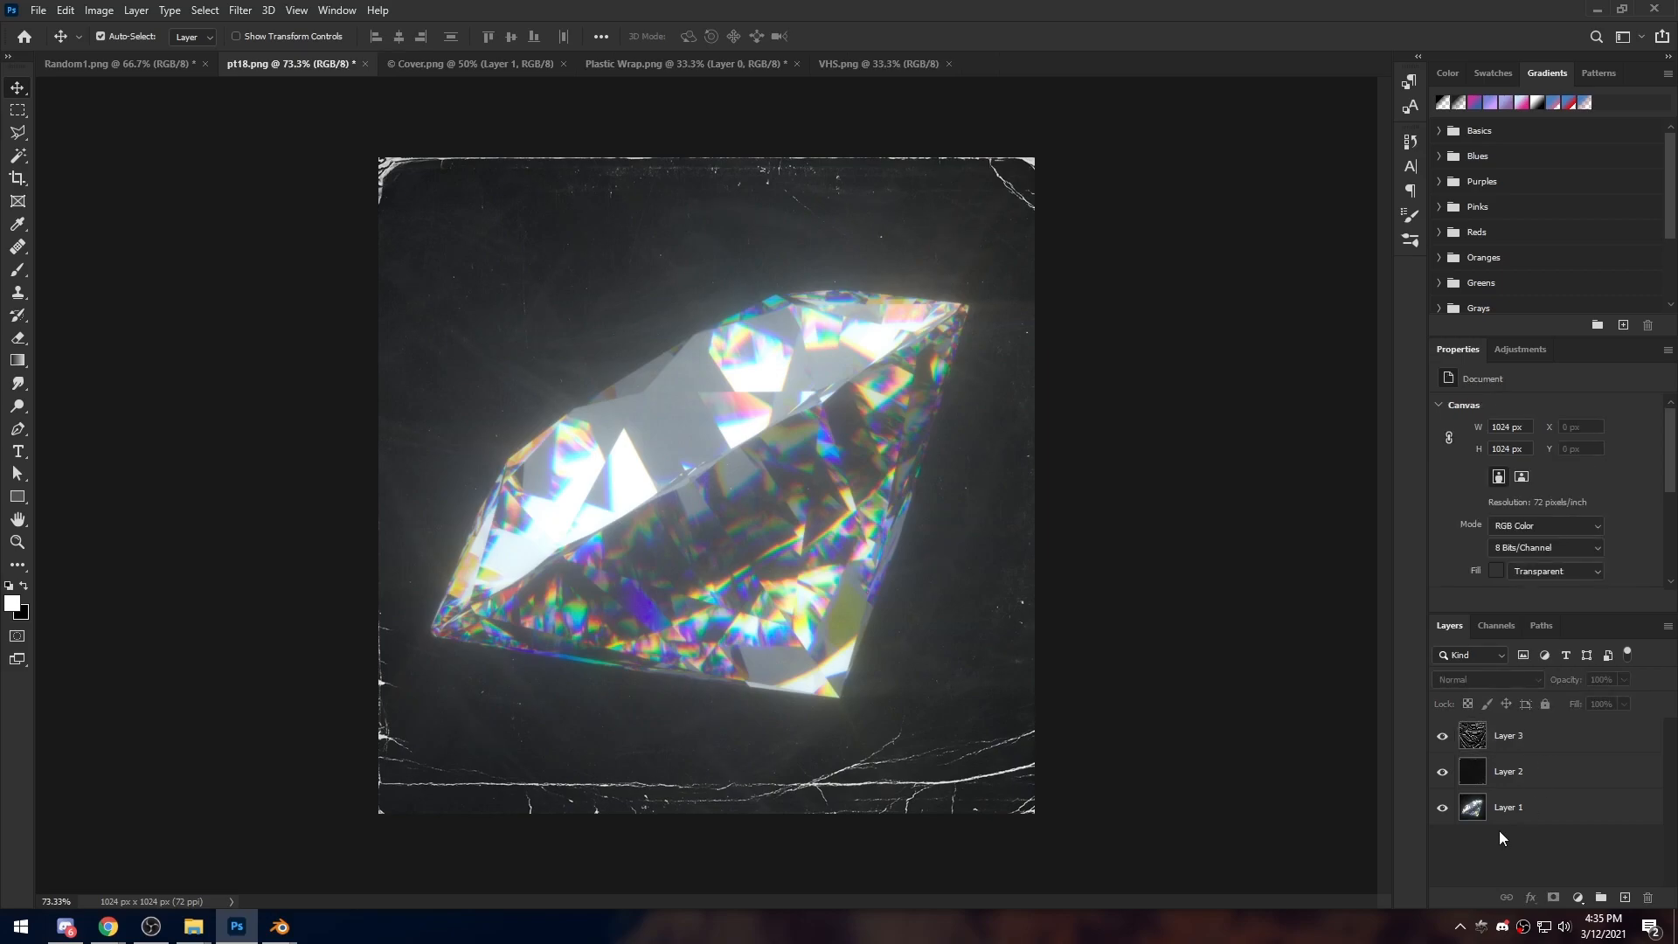
Convert the VHS.png background to a regular layer and copy it into the pt18.png document
left_click(850, 66)
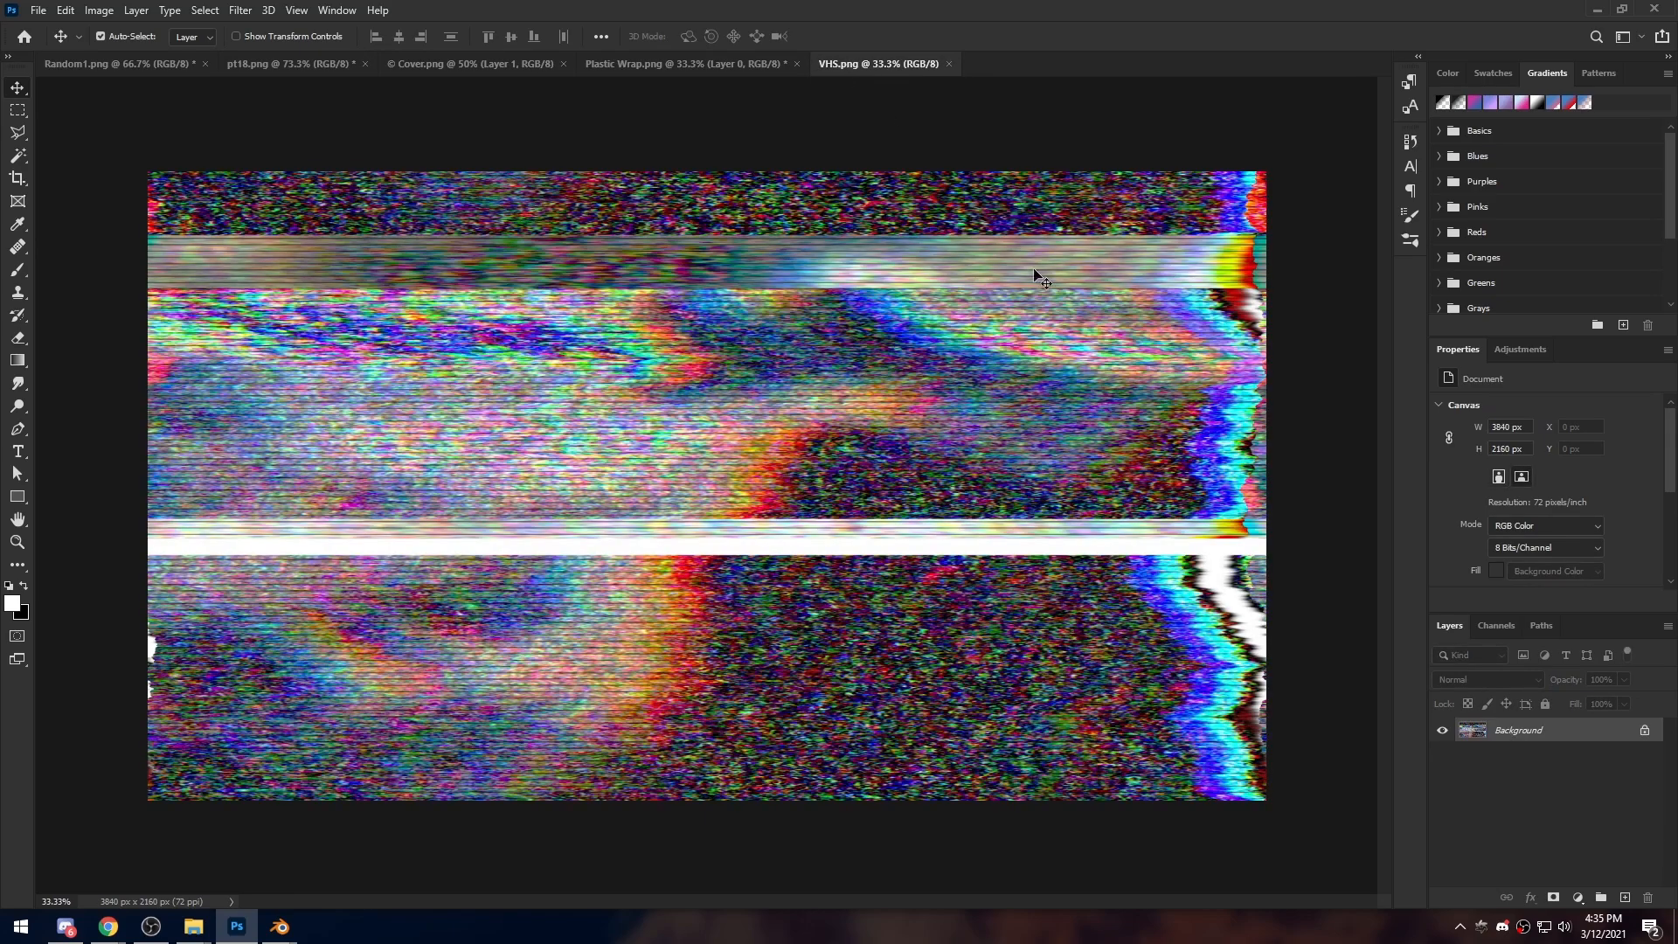
double_click(1593, 739)
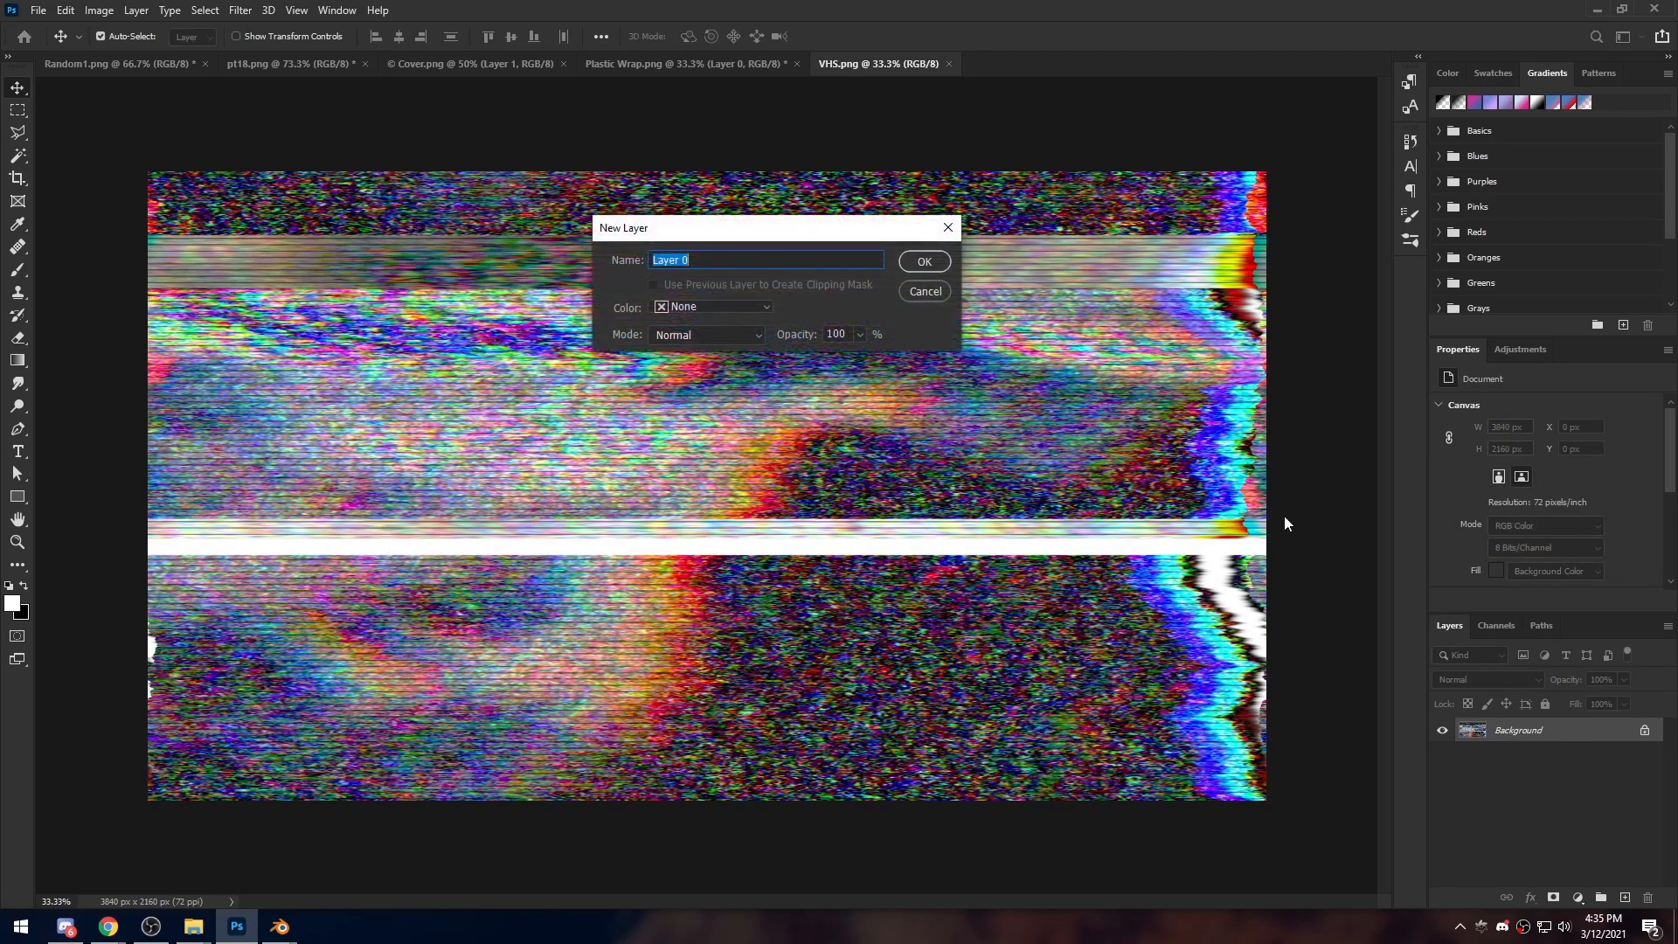
left_click(937, 265)
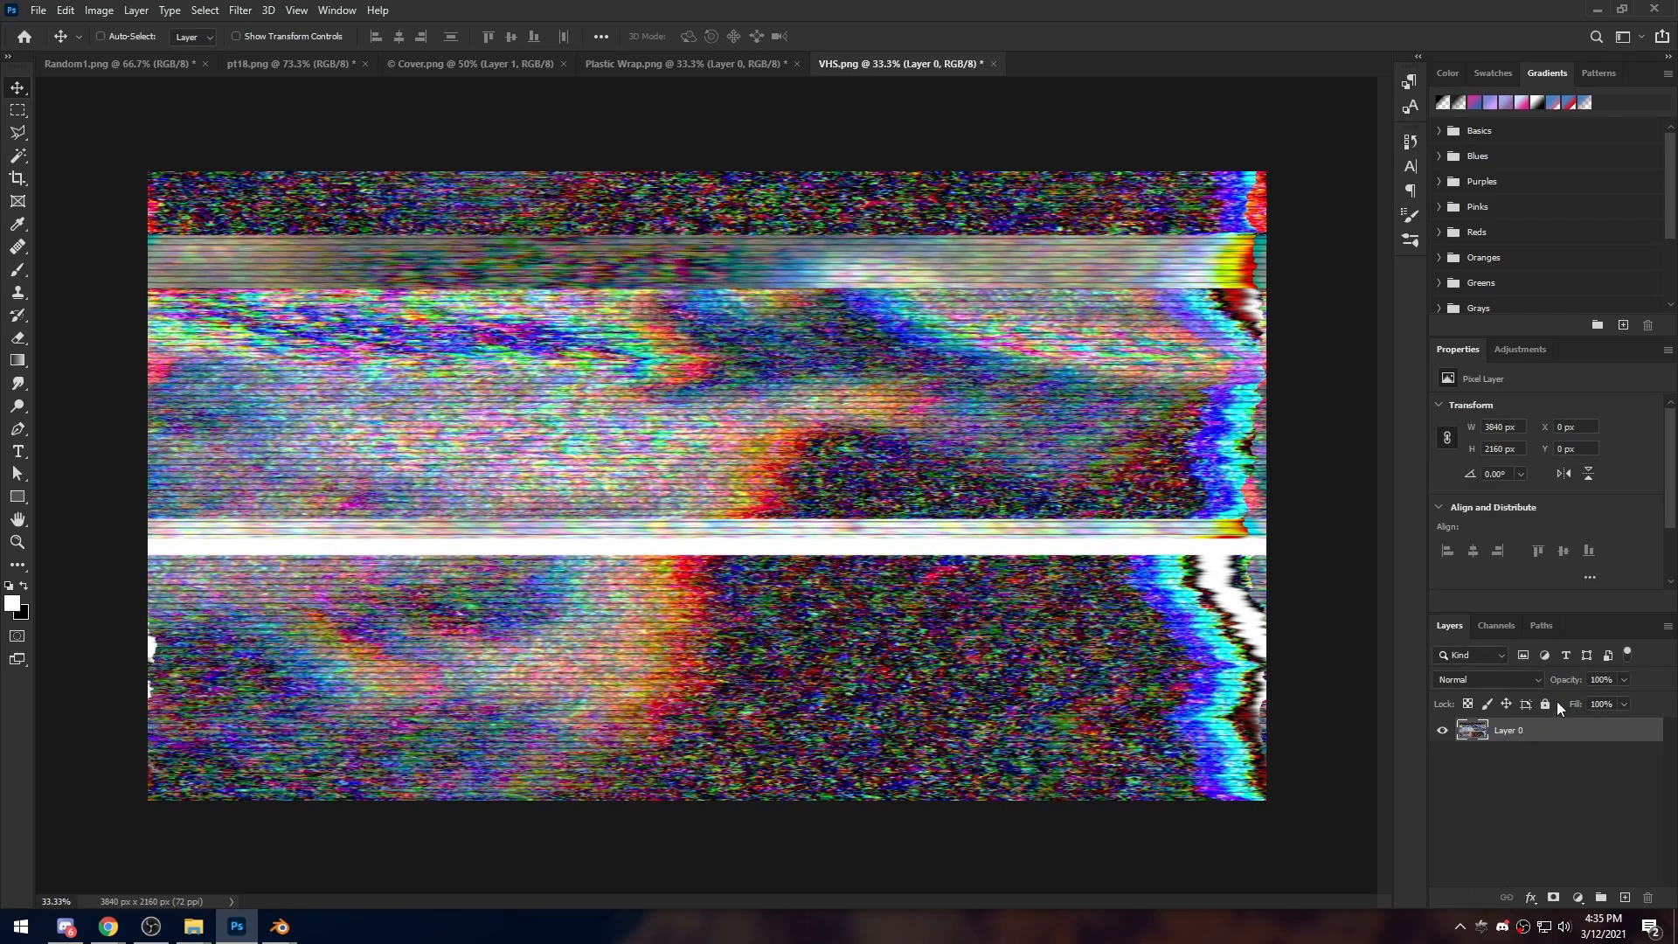
left_click_drag(580, 49, 1068, 524)
Scale the VHS layer down non-proportionally to about 1042 x 1042 px so it just covers the canvas
key("ctrl+minus")
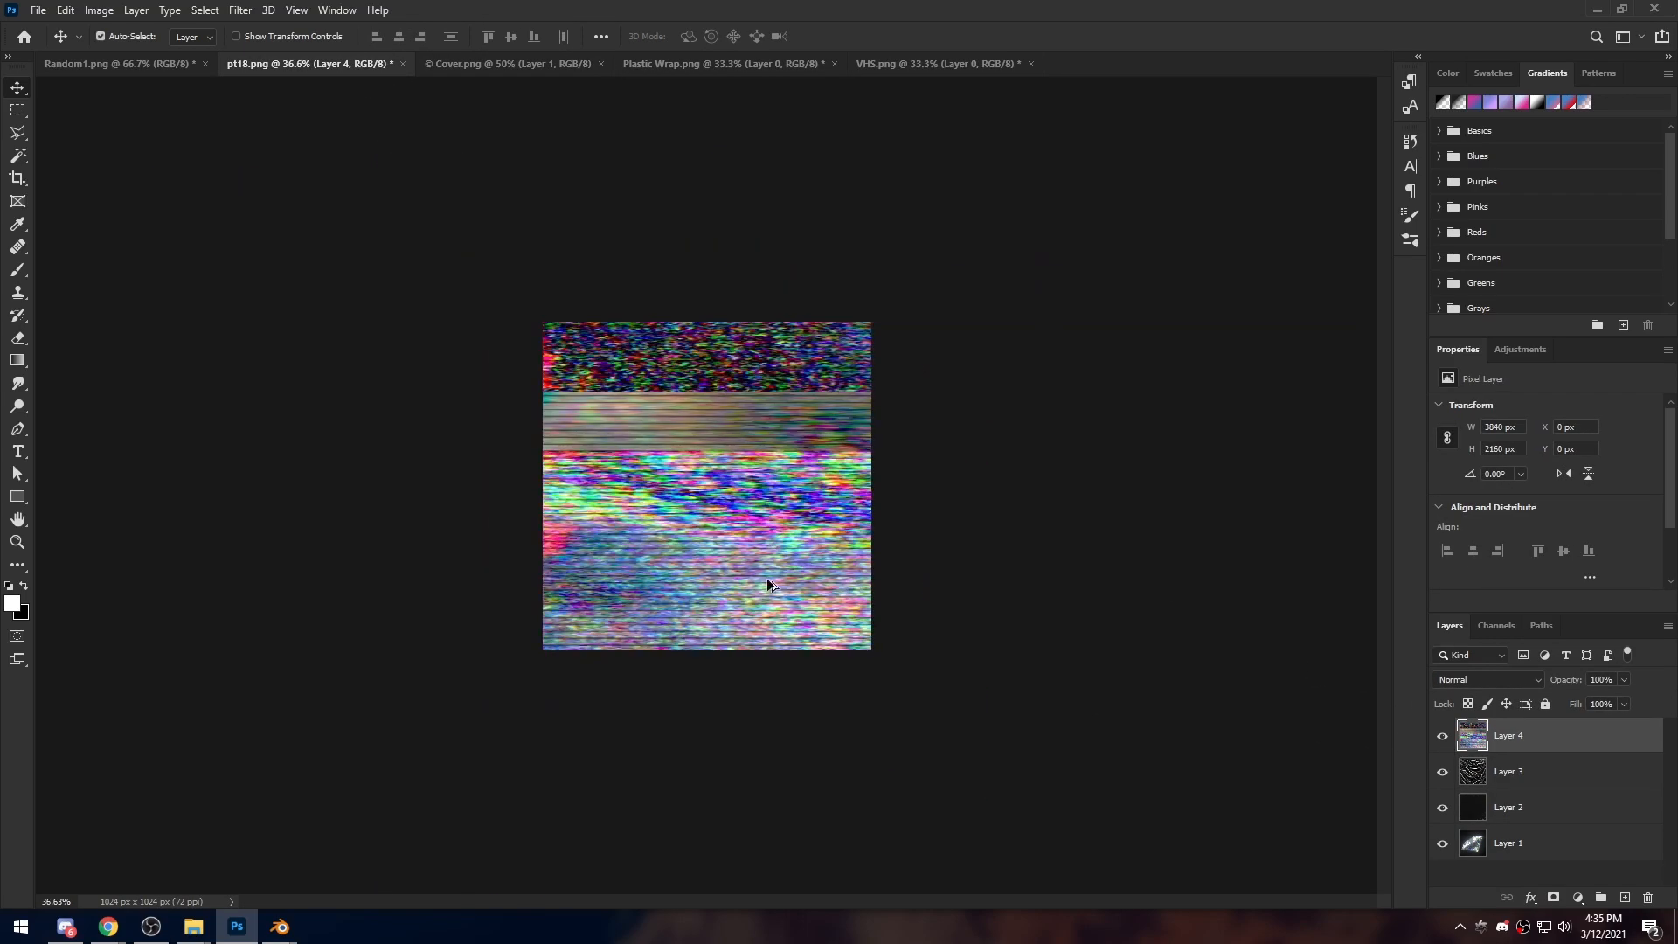
key("ctrl+minus")
key("ctrl+minus")
key("ctrl+t")
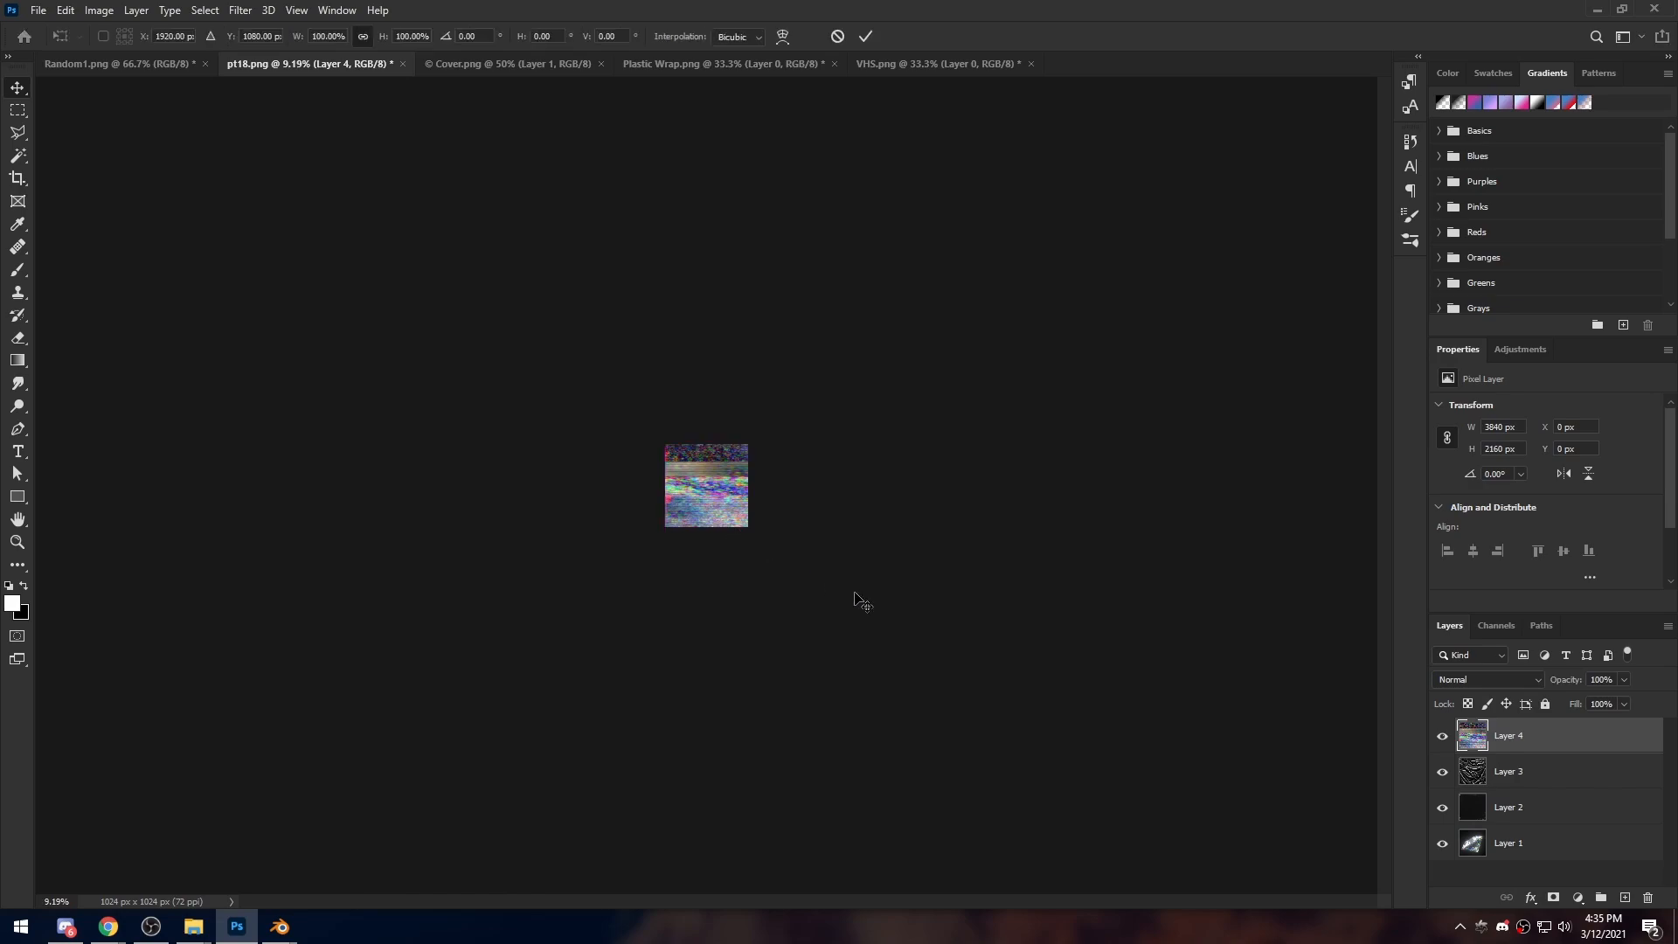
left_click_drag(978, 614, 749, 527, "shift")
left_click(866, 37)
scroll(777, 610, "up", 10, "alt")
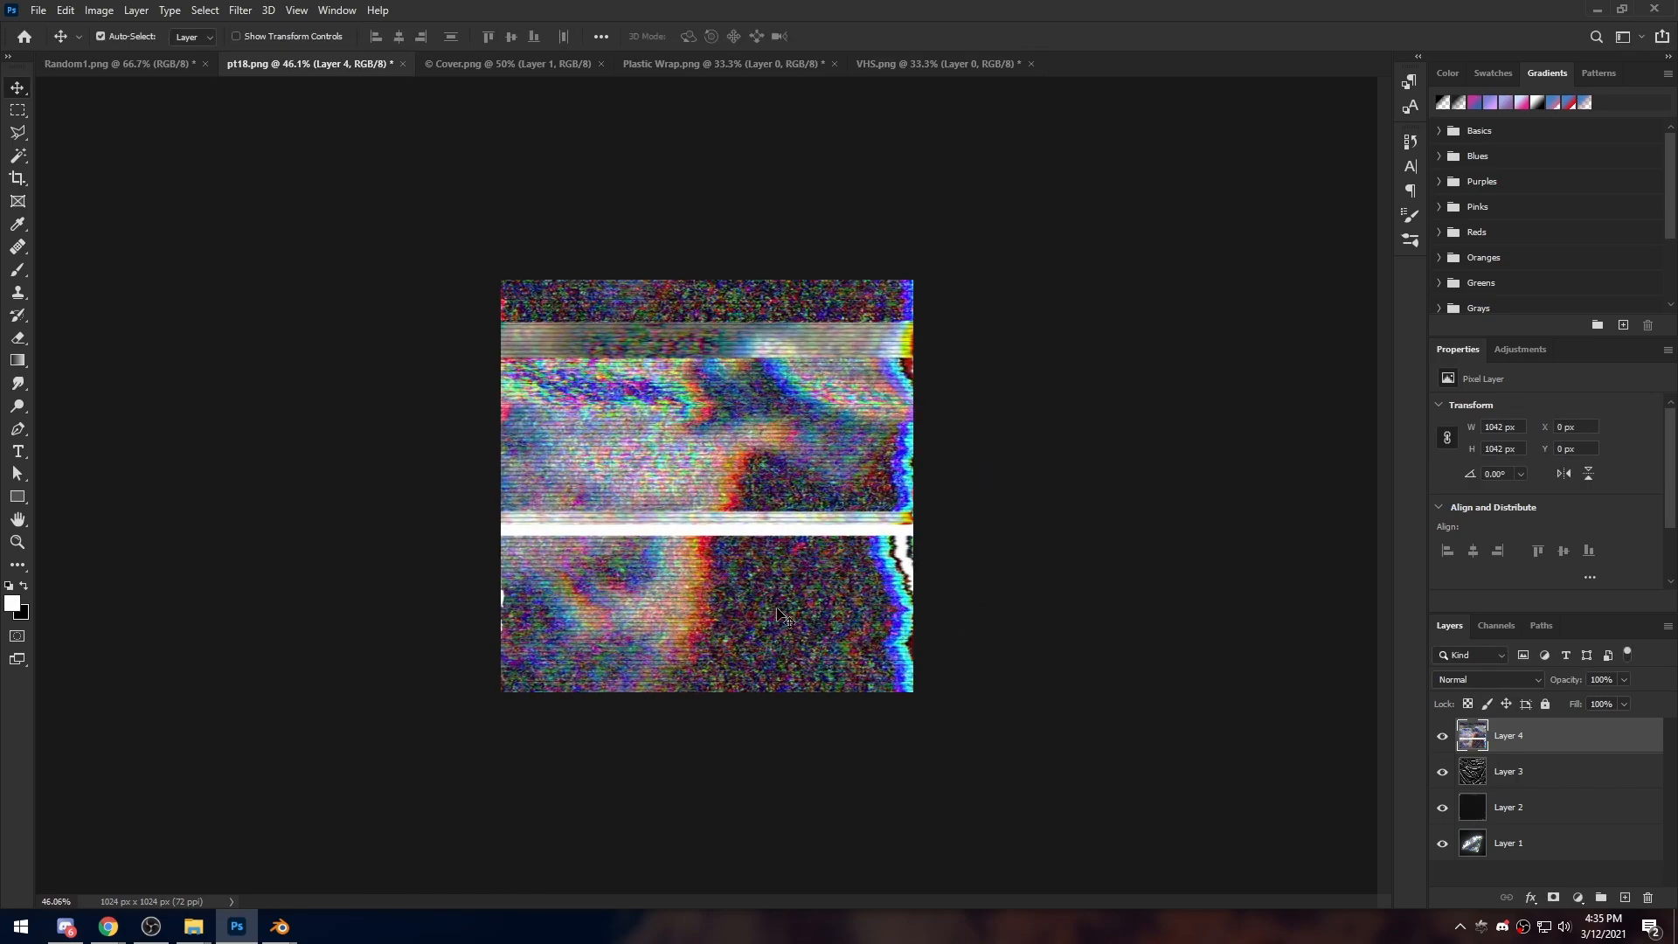
Set the VHS layer's blend mode to Hue and lower its opacity to 60%
left_click(1504, 871)
left_click(1547, 747)
left_click(1465, 680)
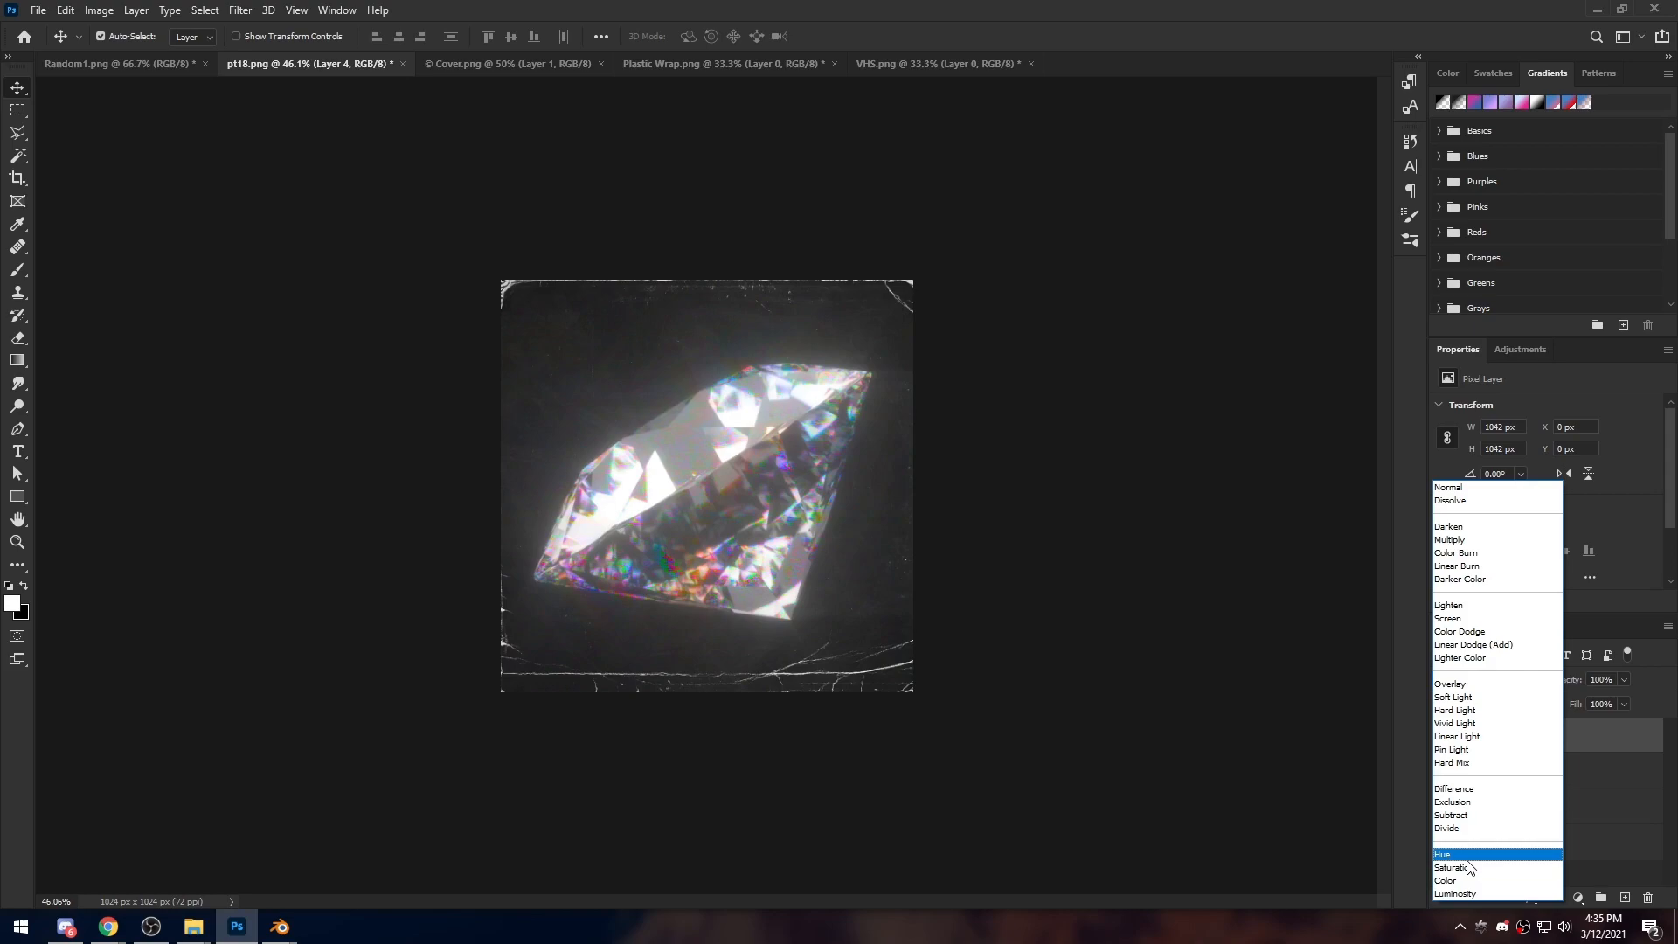
left_click(1468, 859)
left_click(1624, 682)
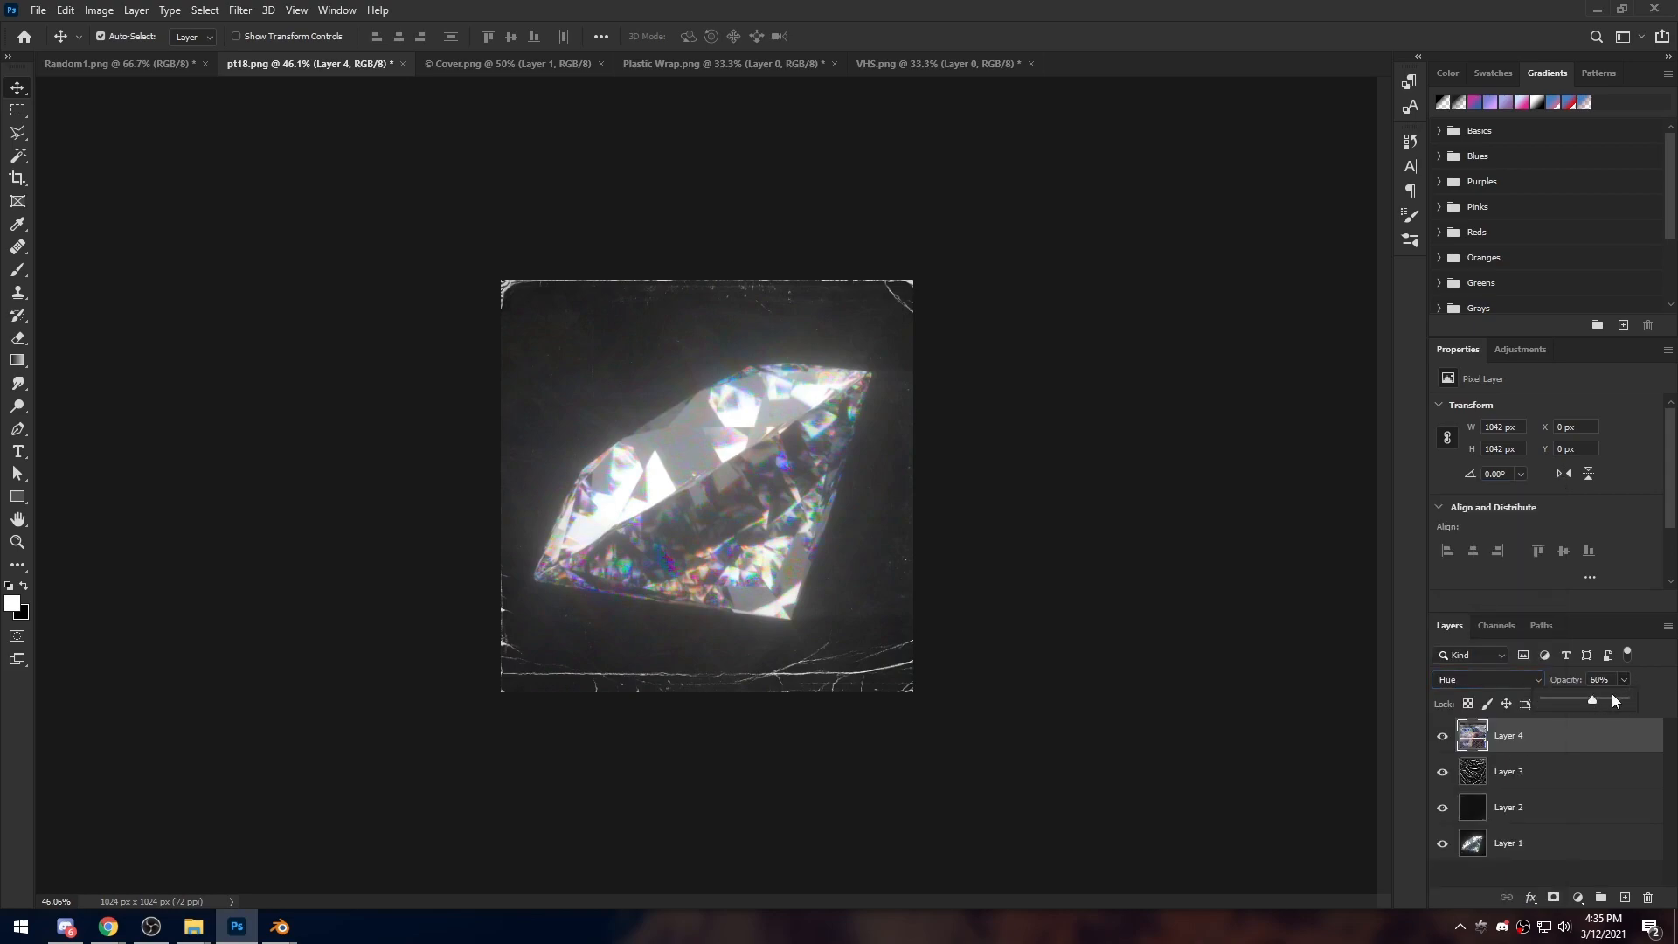
left_click(1632, 681)
left_click(1538, 872)
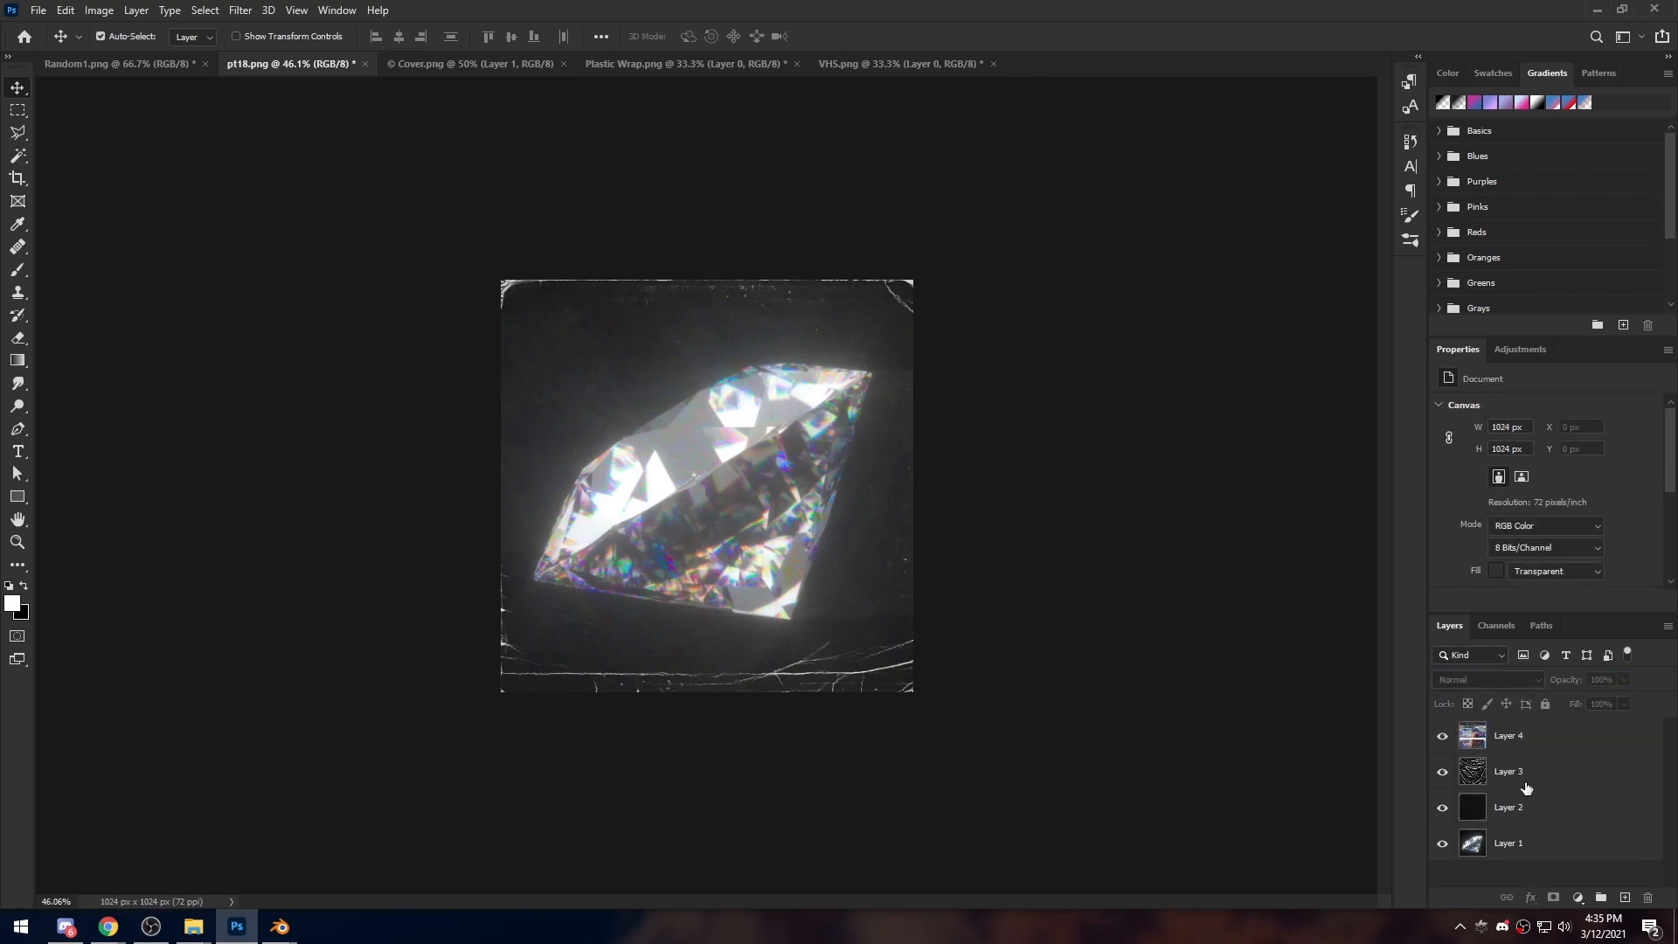
Lower the VHS layer's opacity further to 48%
left_click(1544, 736)
scroll(878, 387, "up", 2, "alt")
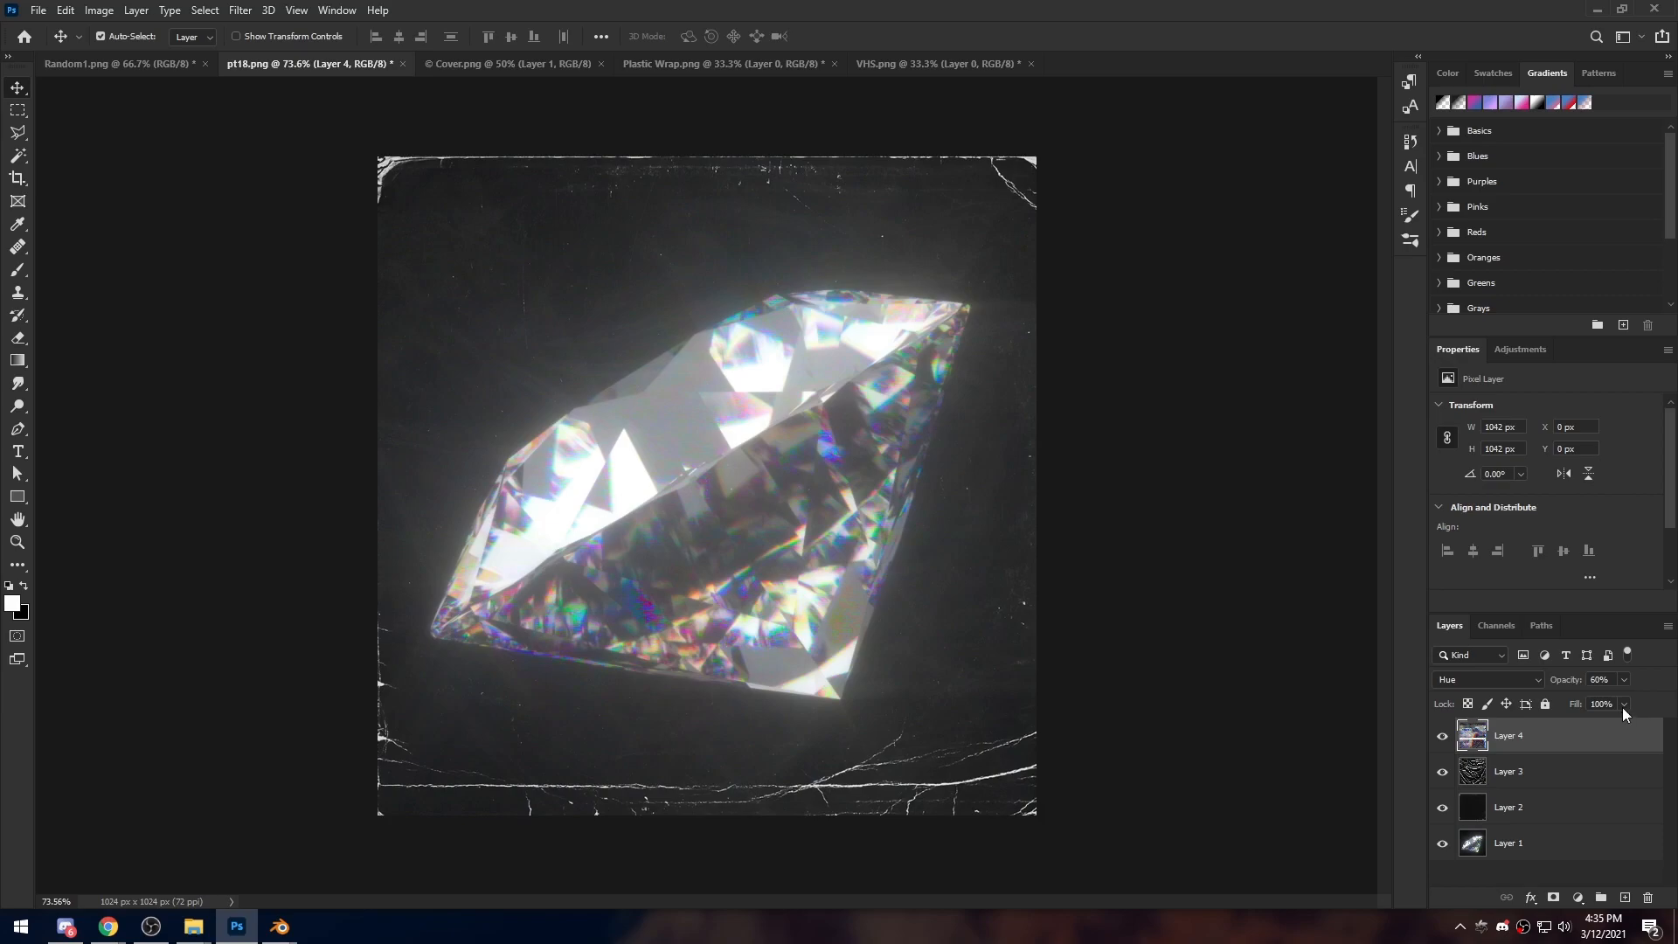
left_click(1625, 681)
Apply a Hue/Saturation adjustment to the diamond layer, keeping the hue at 0 and fine-tuning the saturation
left_click(1521, 848)
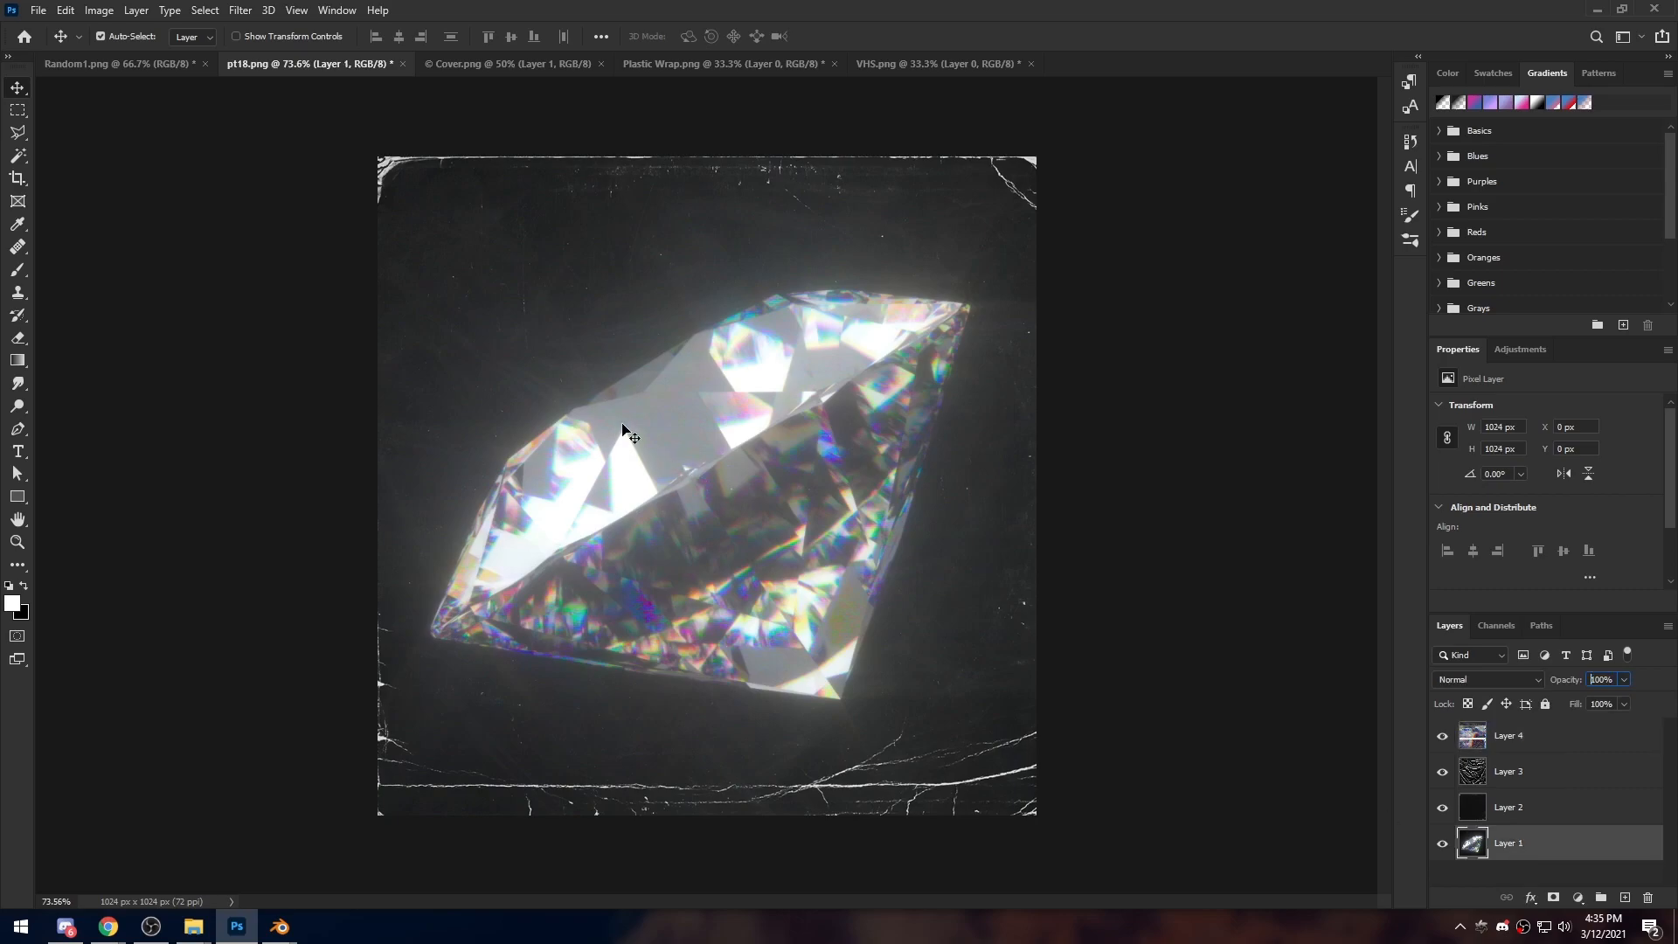
left_click(100, 11)
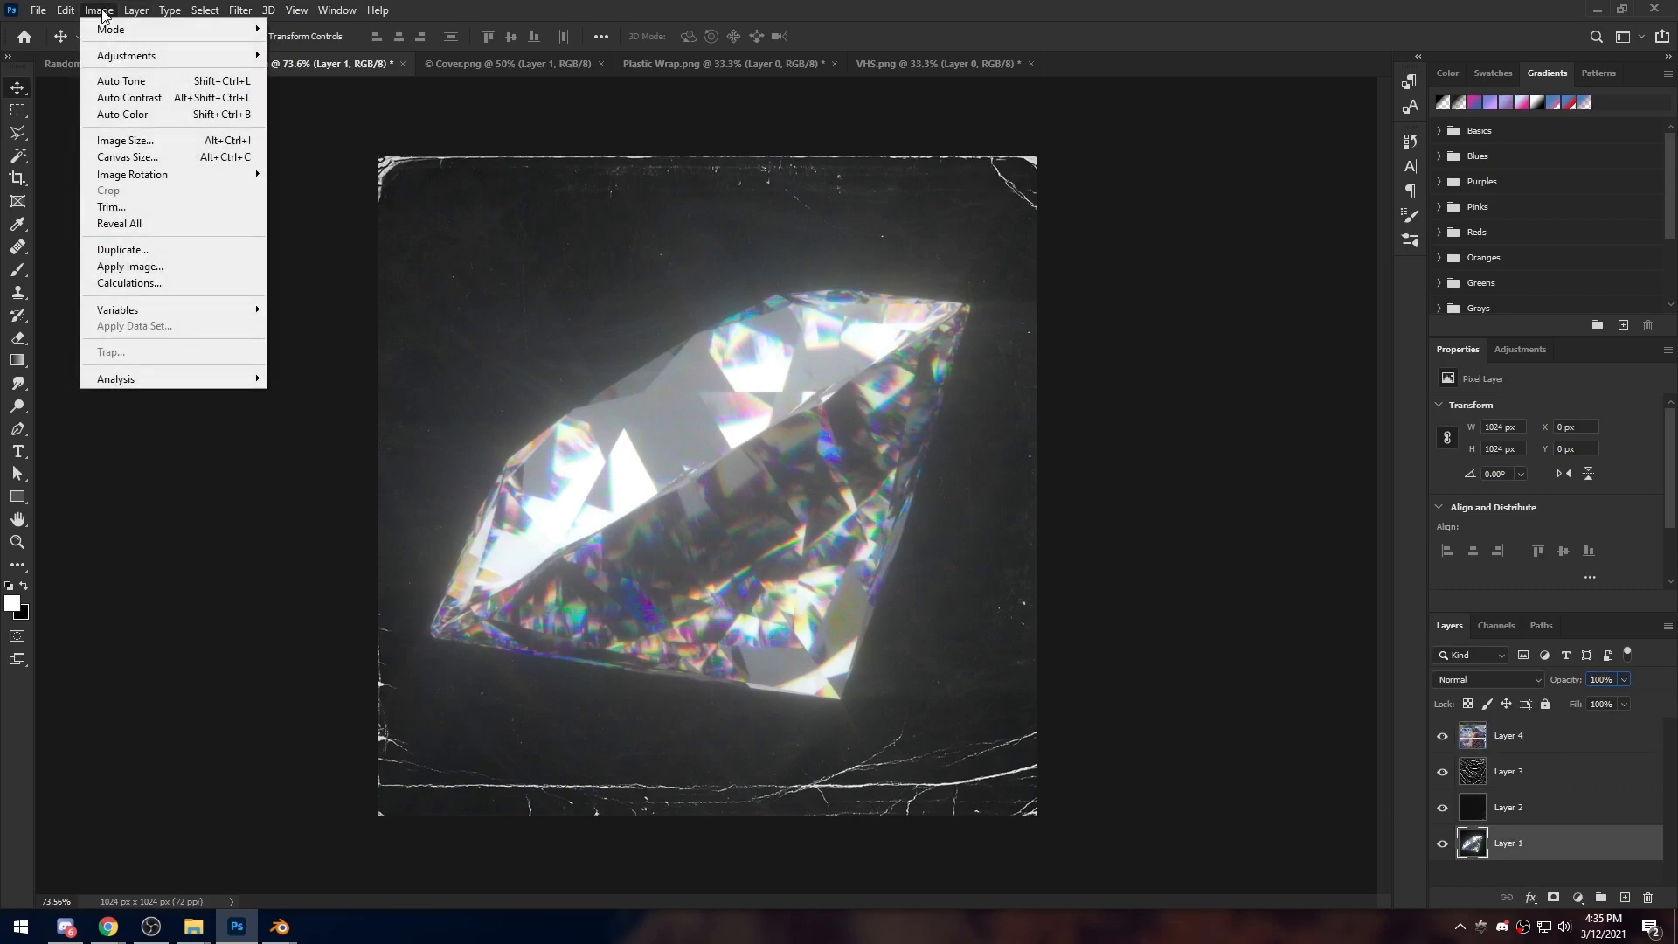
mouse_move(126, 56)
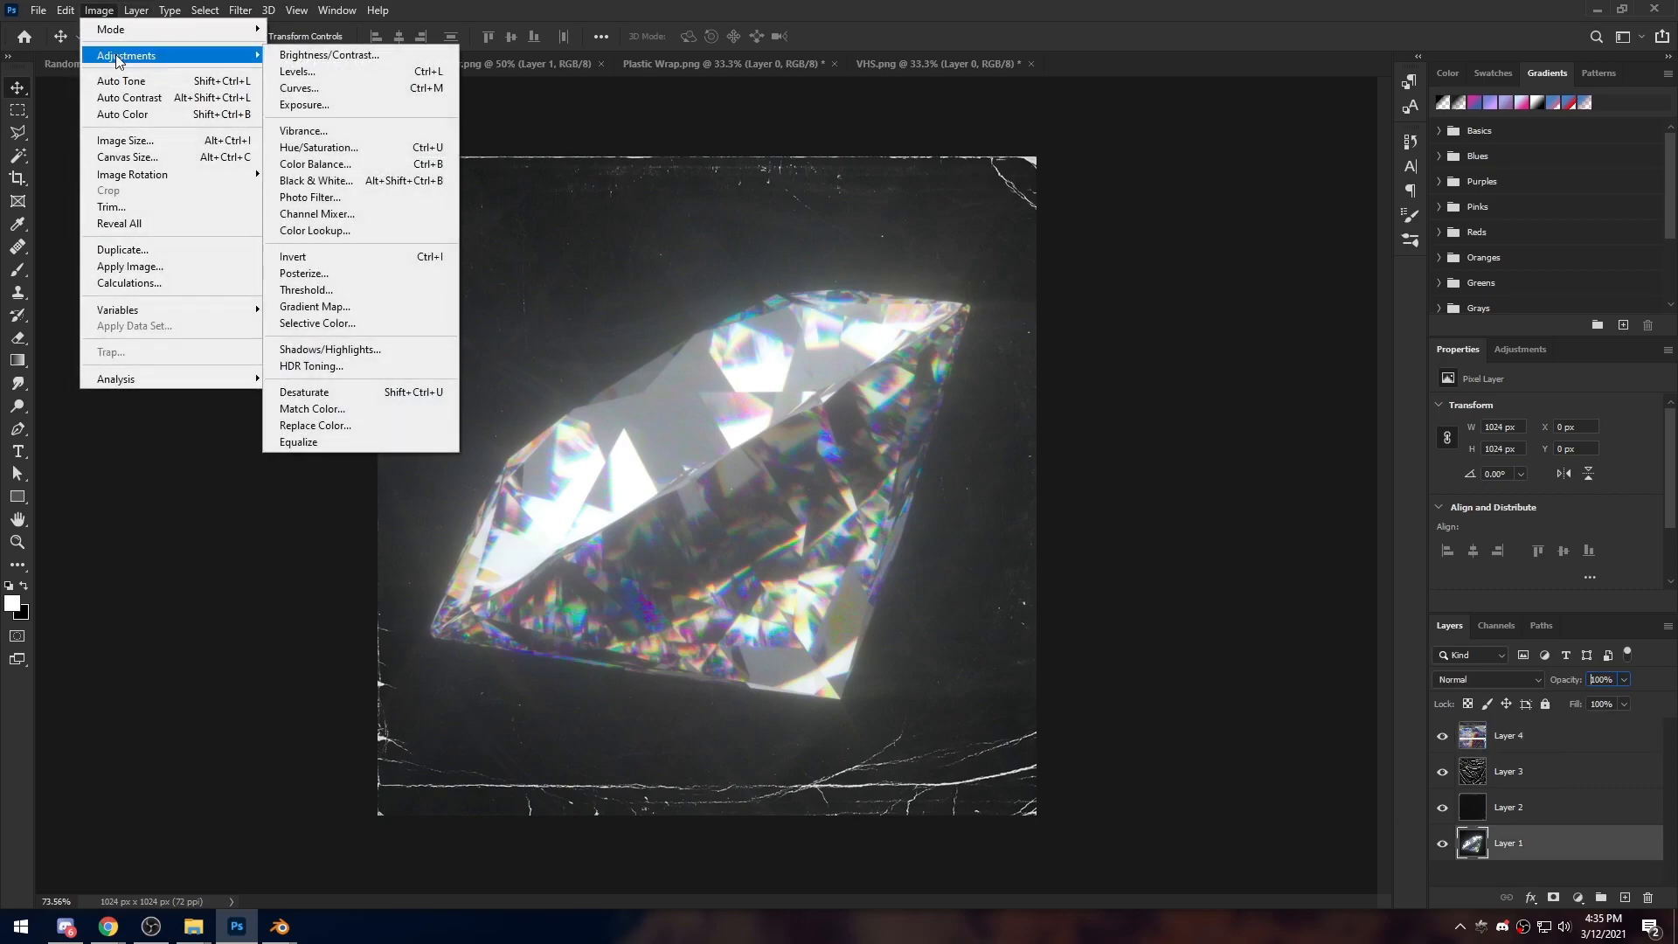
left_click(319, 151)
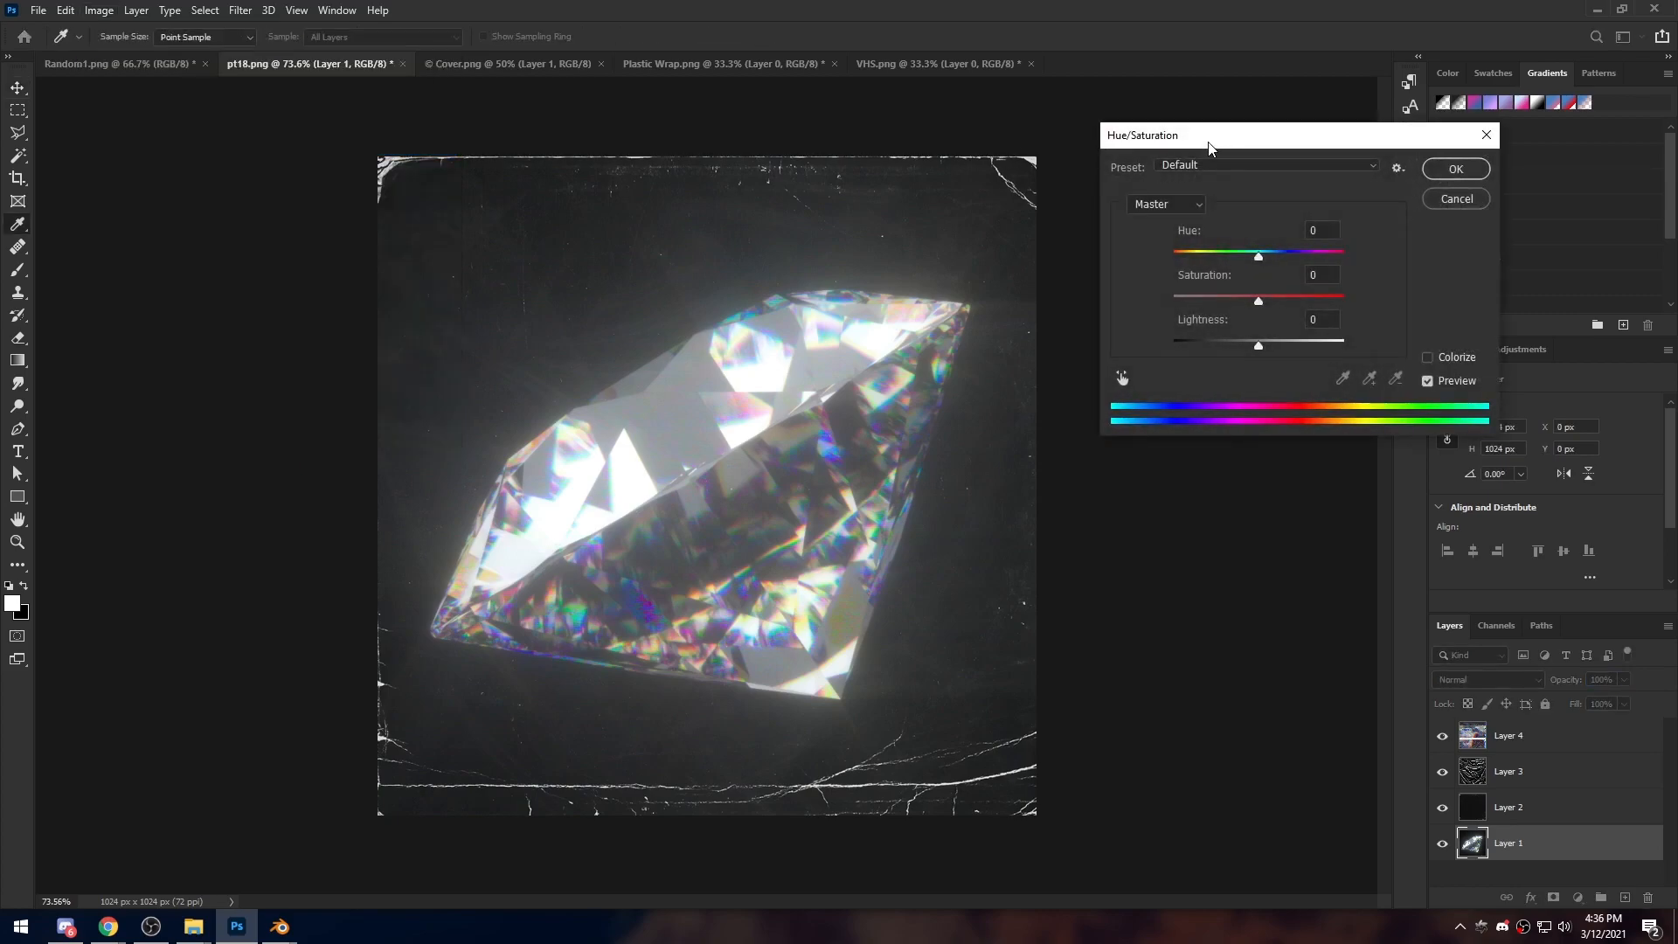
left_click_drag(1209, 147, 1214, 152)
mouse_move(1271, 264)
left_mouse_down()
mouse_move(1322, 262)
mouse_move(1266, 263)
left_mouse_up()
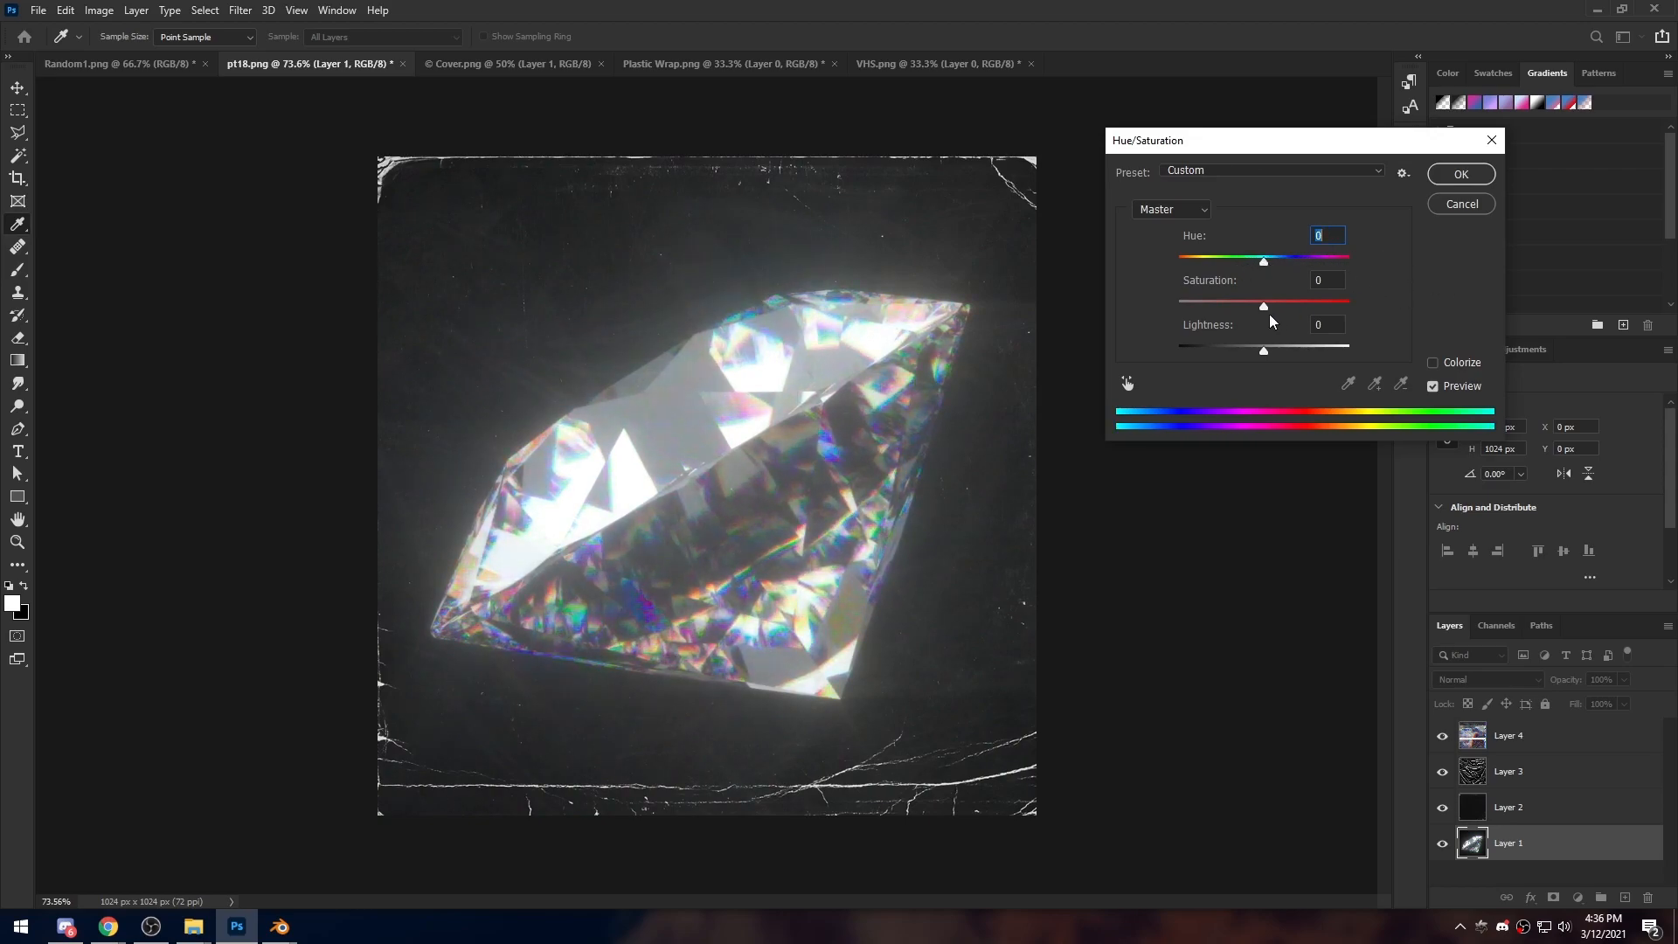
mouse_move(1265, 311)
left_mouse_down()
mouse_move(1298, 308)
mouse_move(1267, 307)
left_mouse_up()
left_click(1460, 175)
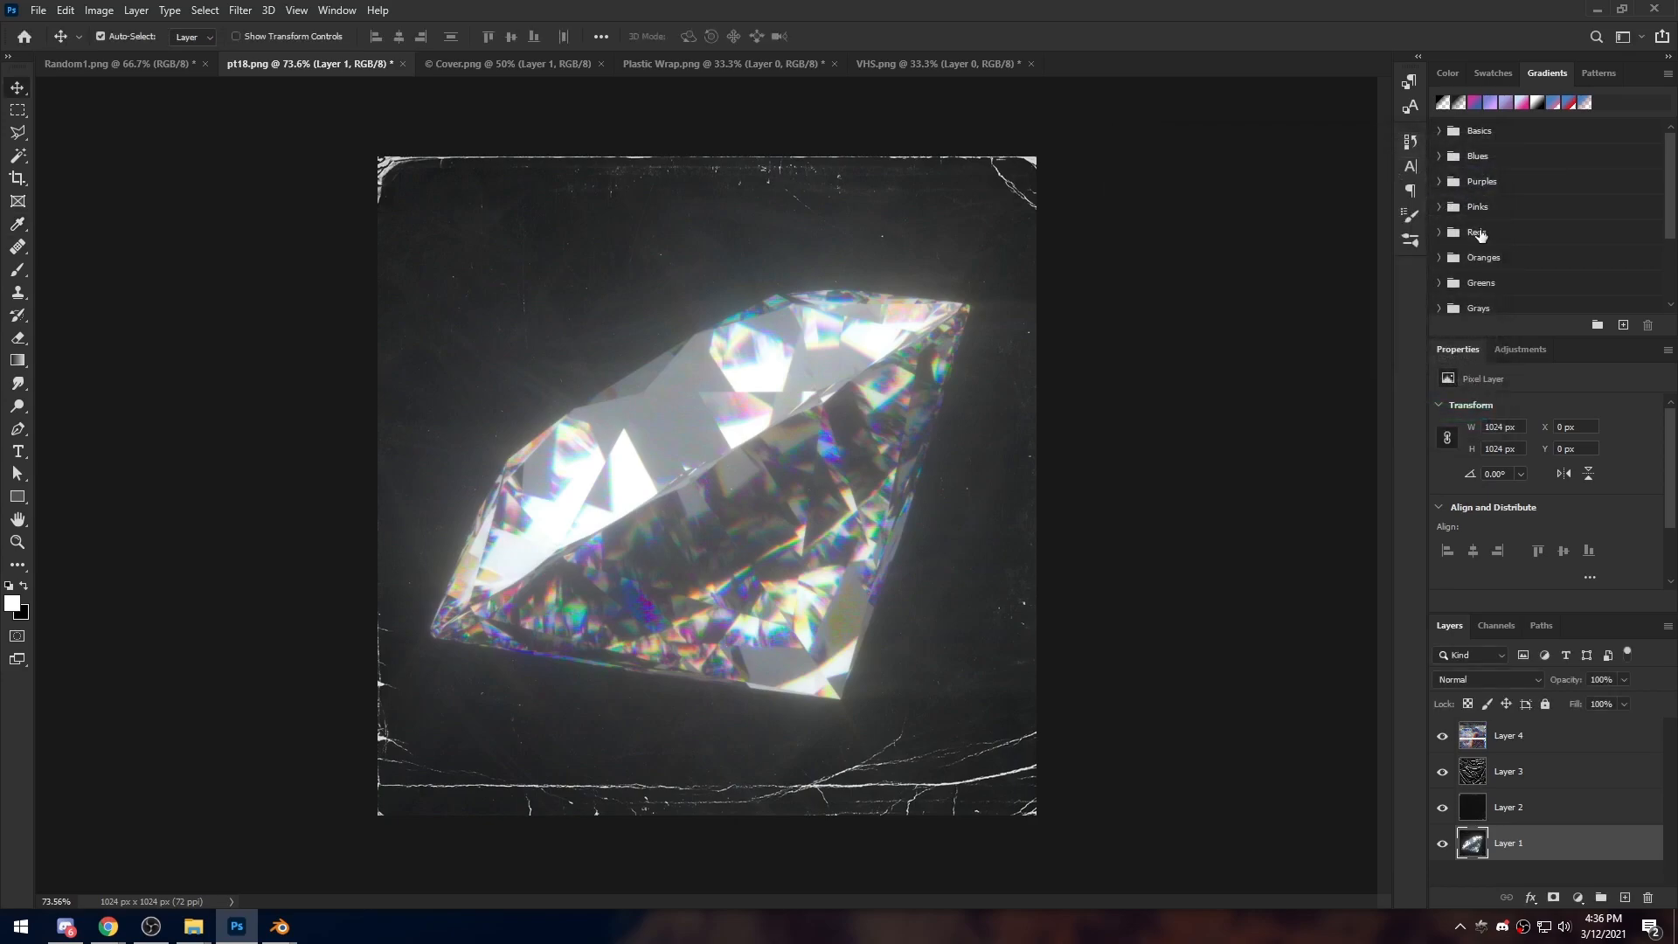
left_click(1492, 873)
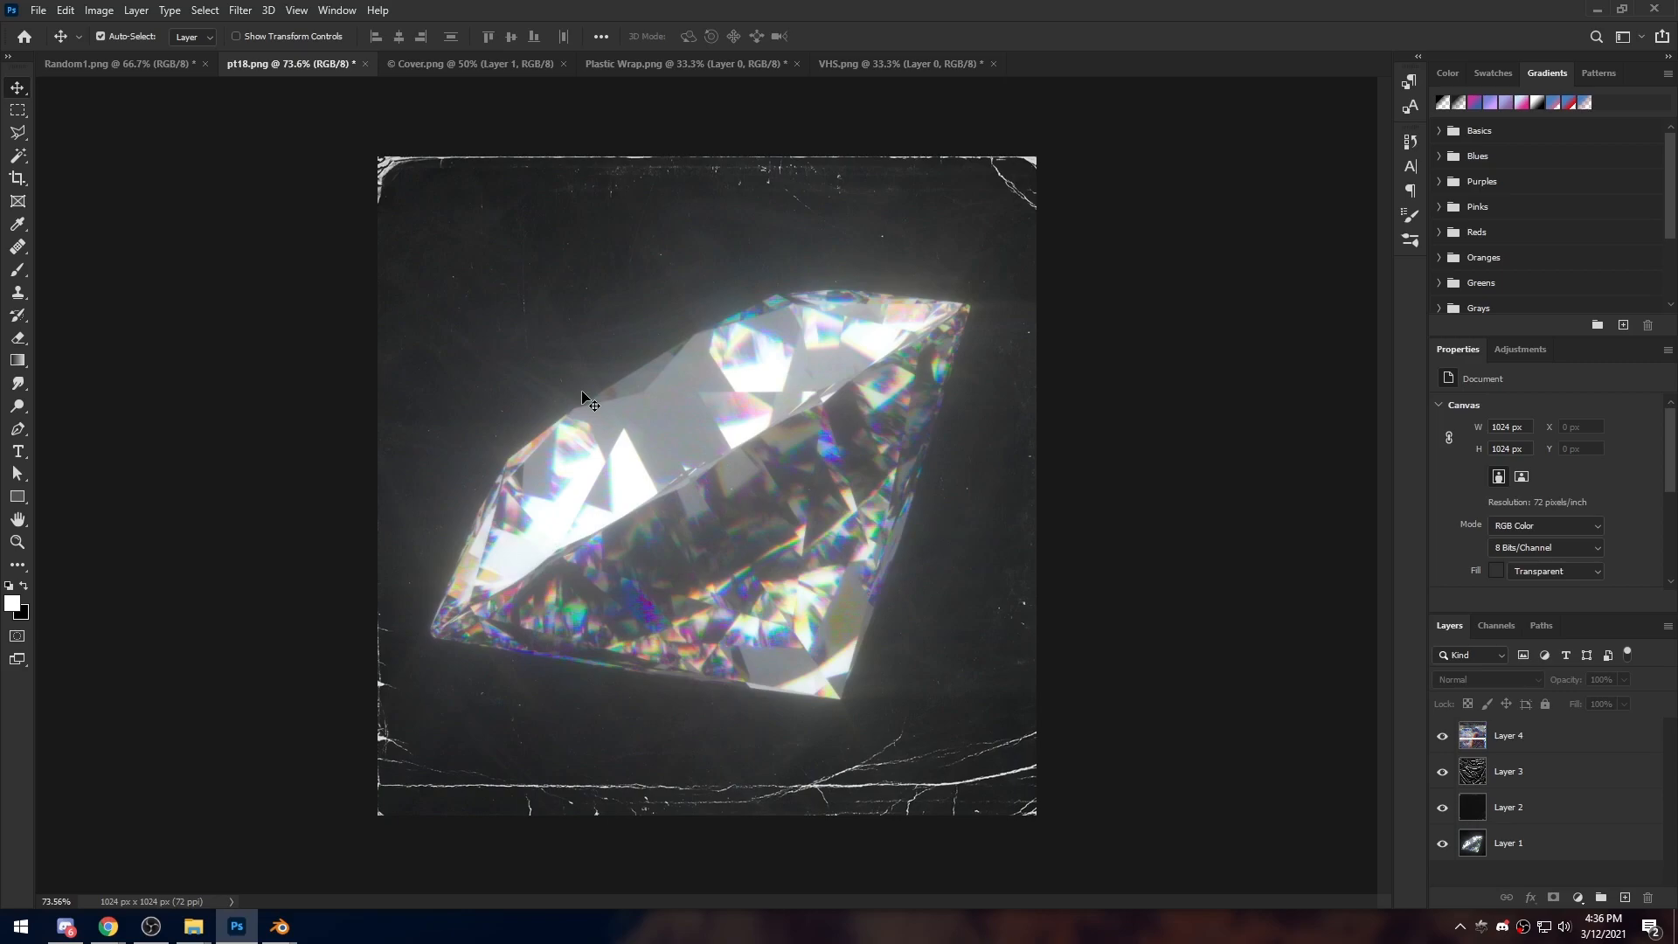
Add a placeholder text layer above the diamond's upper-left facets and set its font size to 51 pt
key("t")
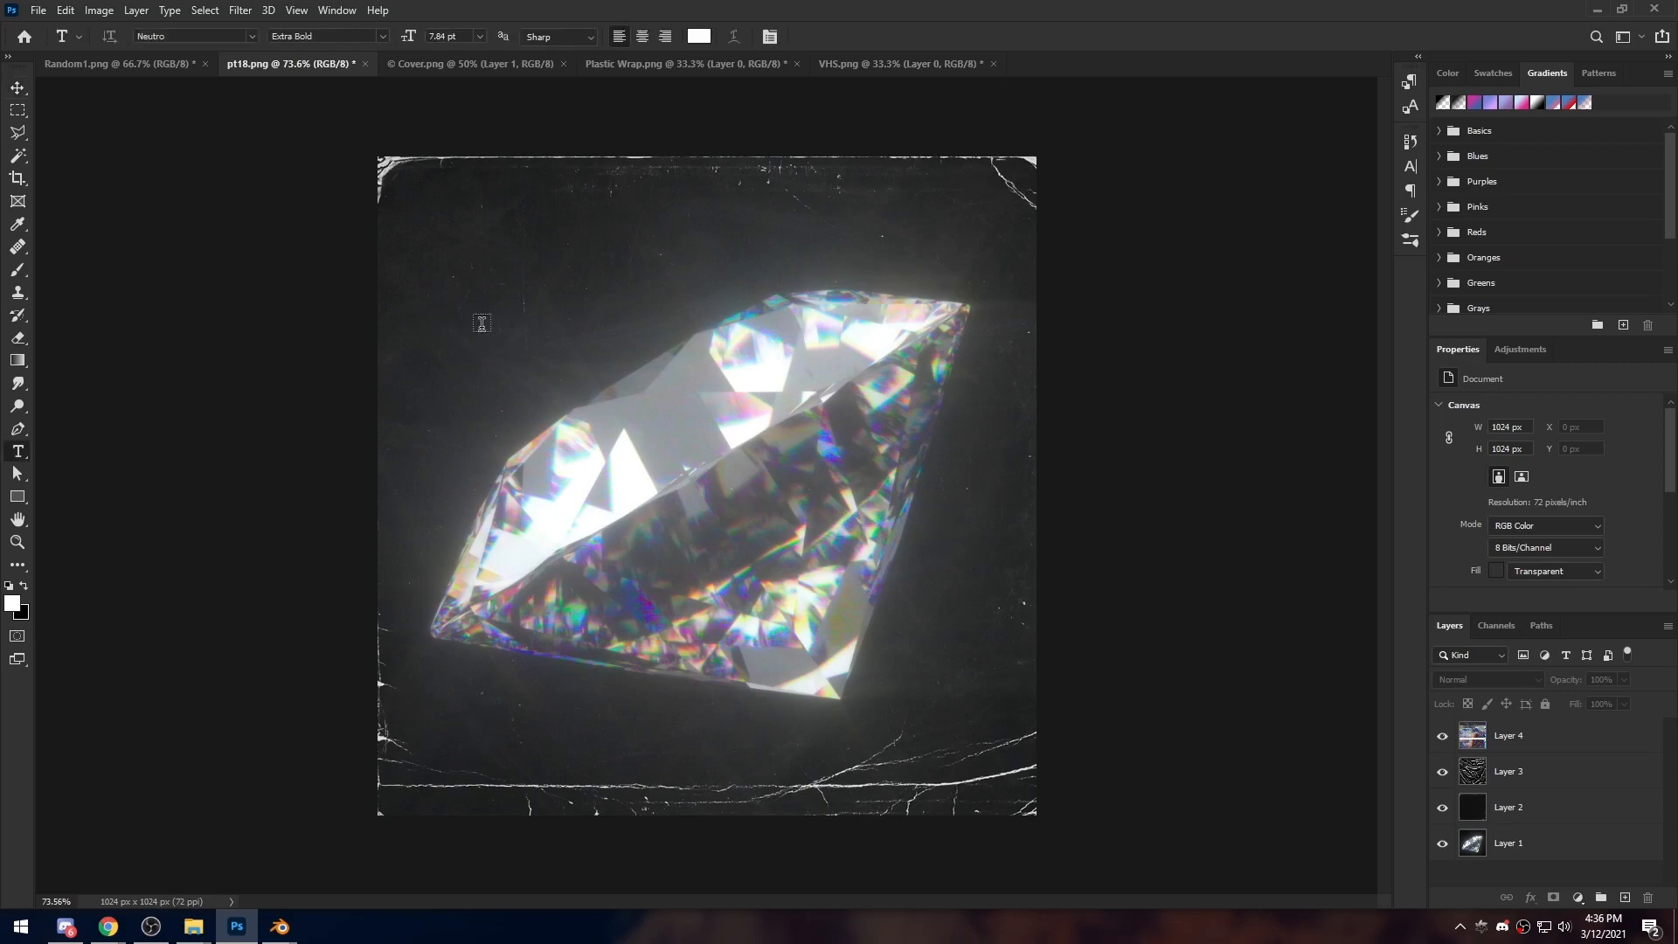
left_click(500, 312)
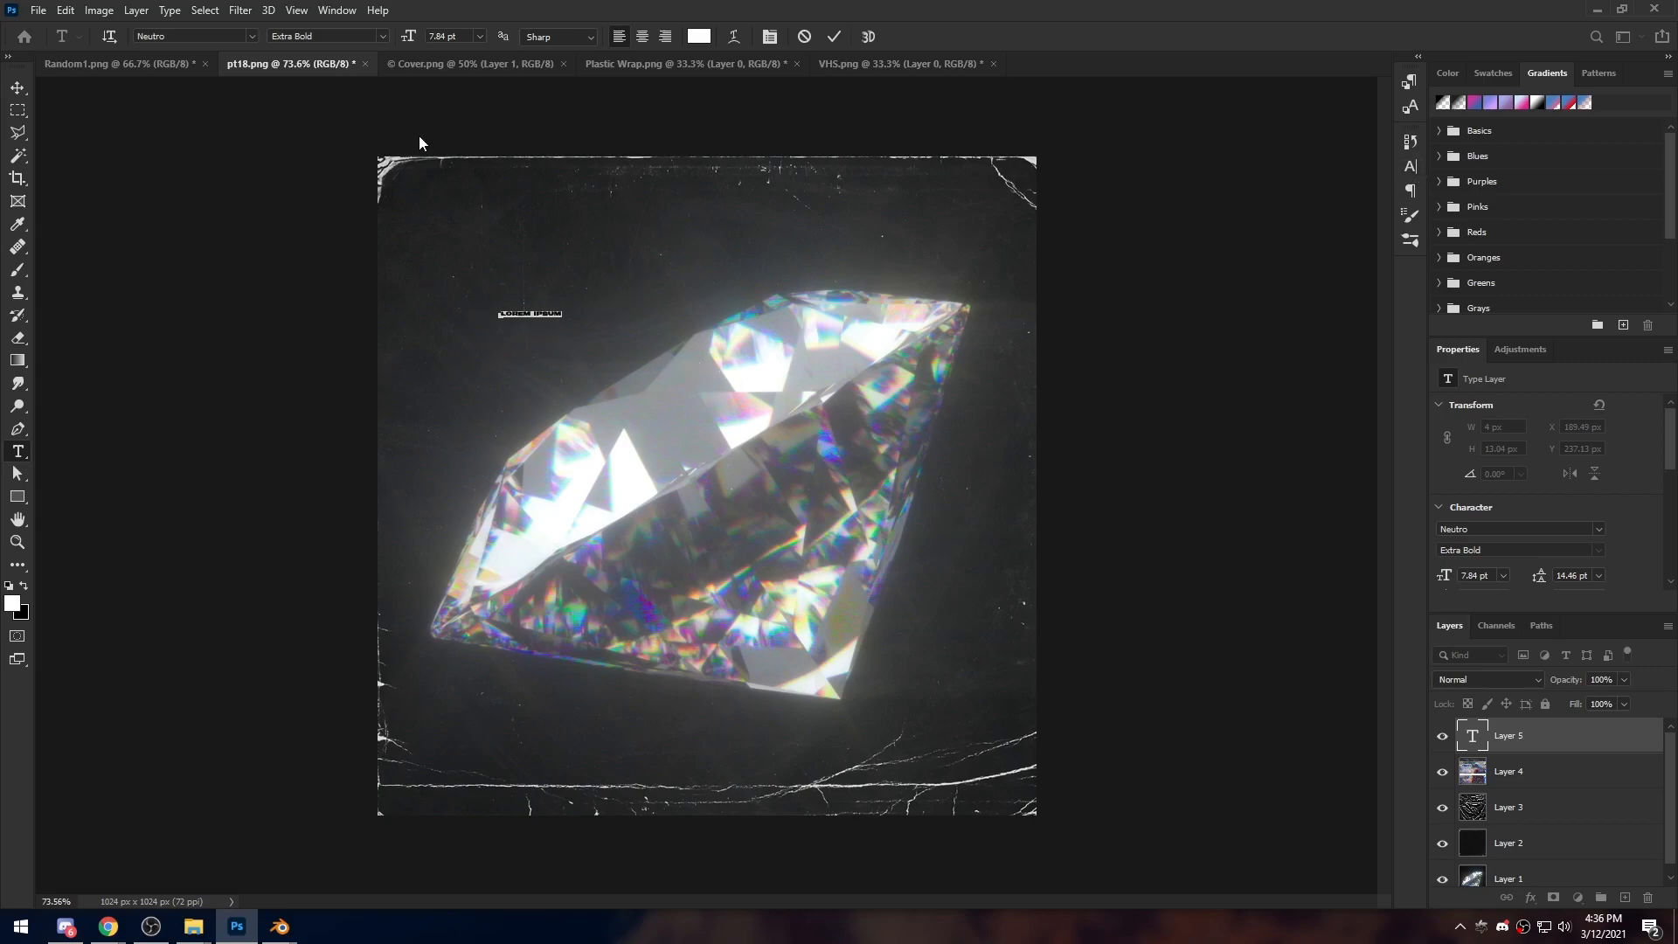
left_click(338, 10)
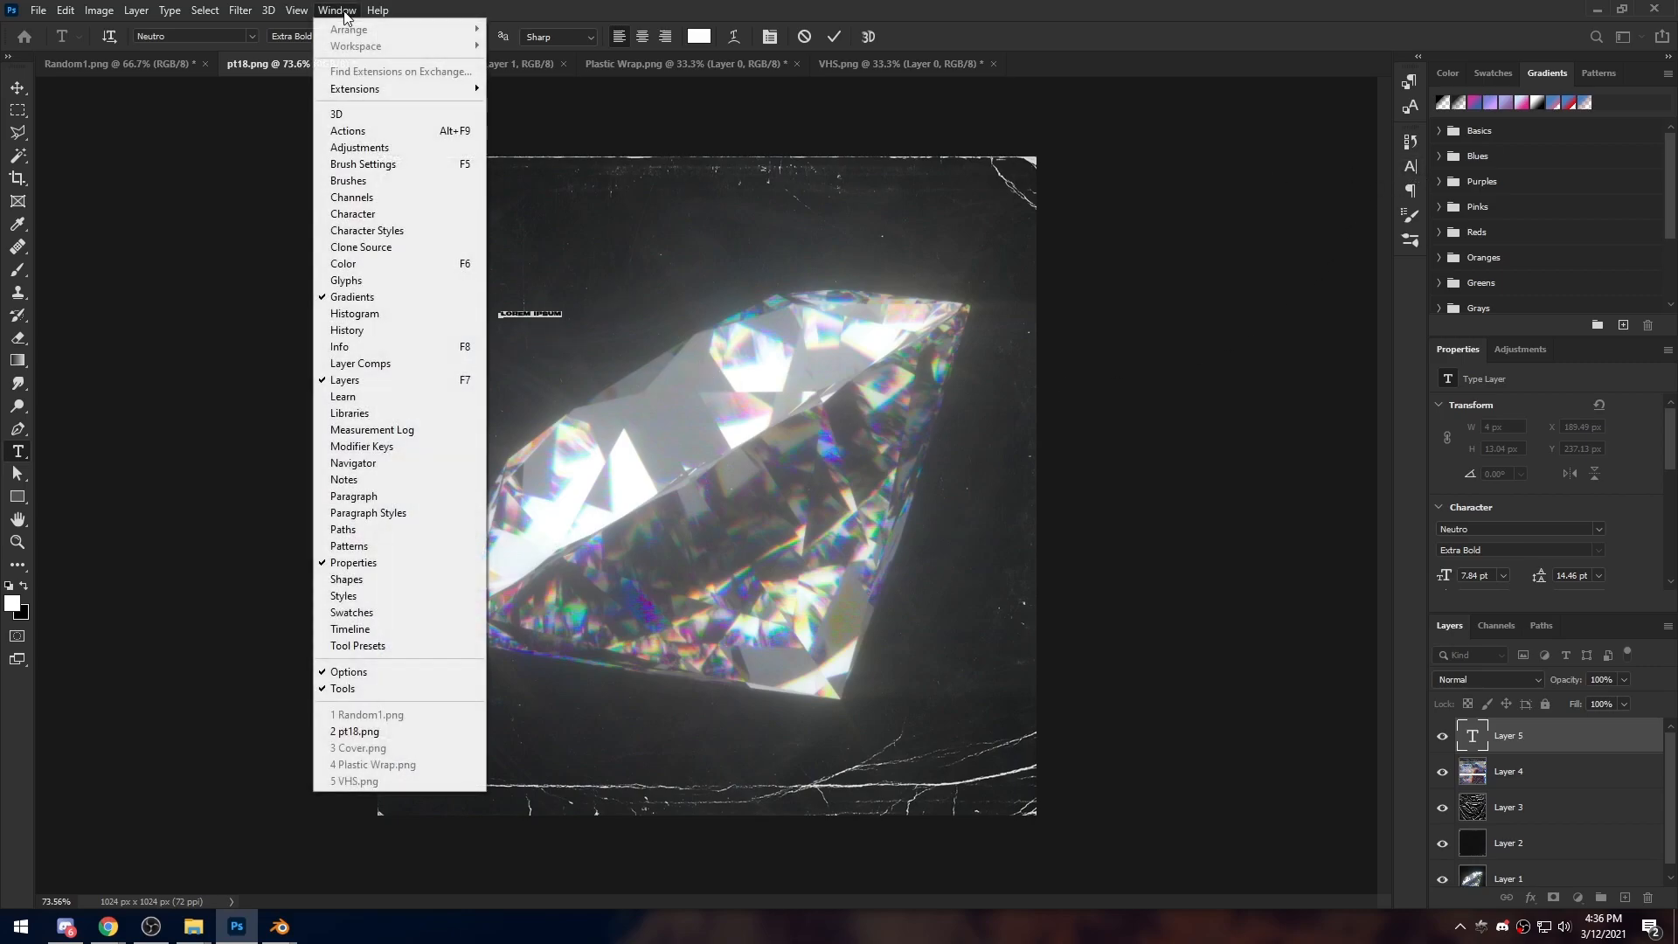
left_click(350, 216)
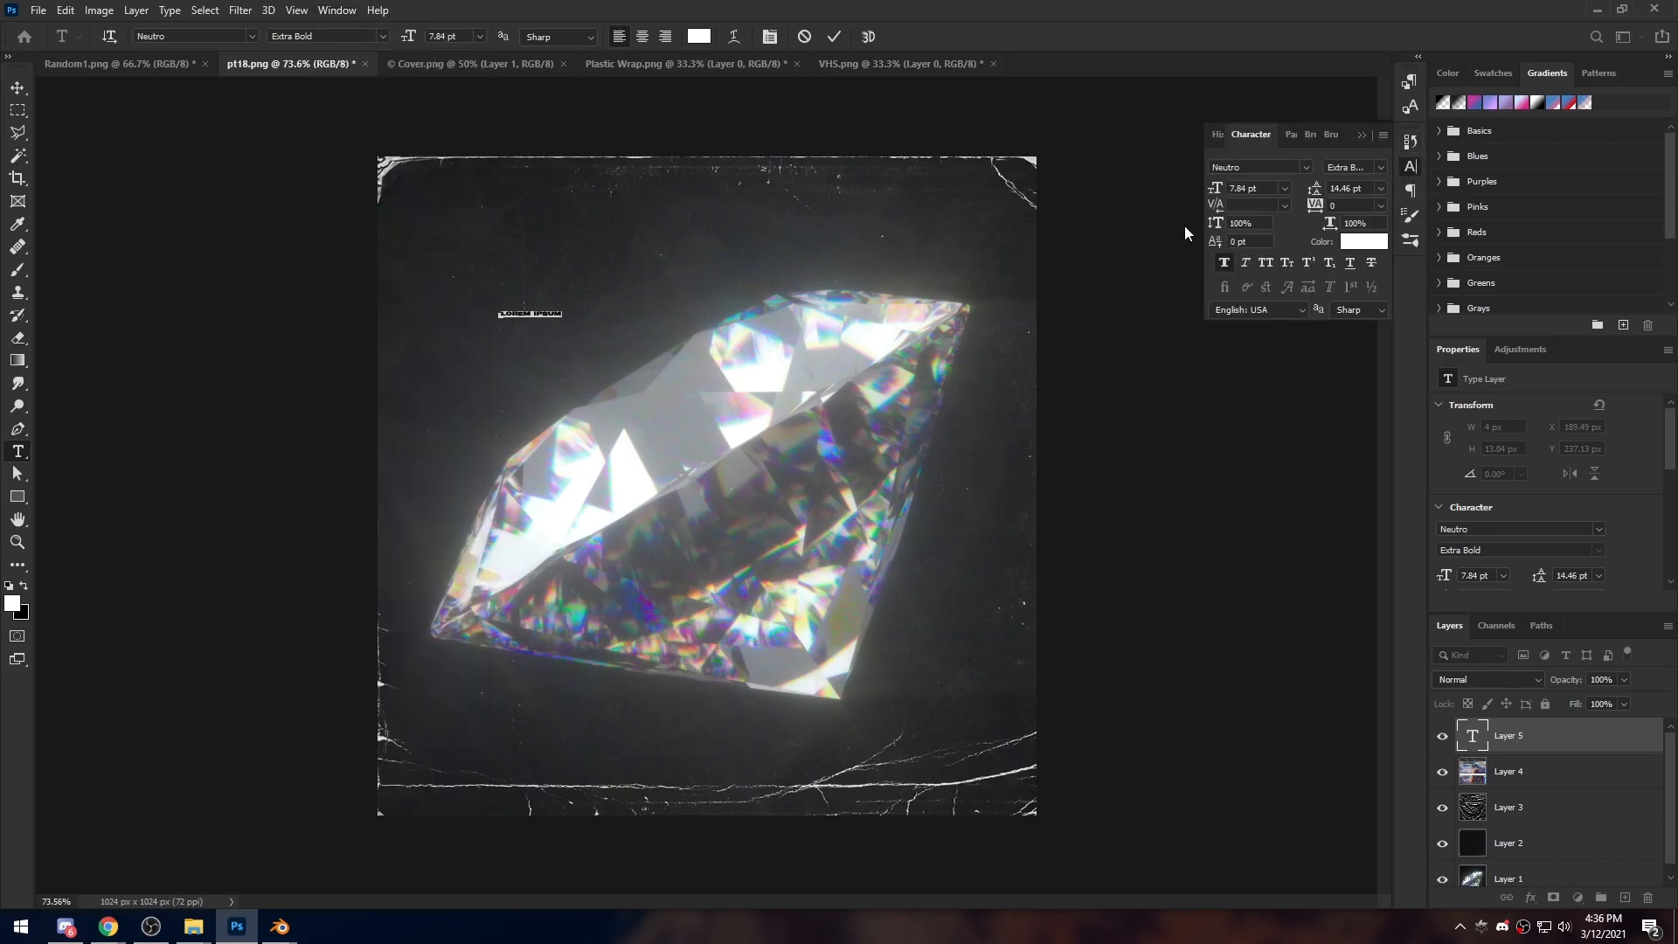
left_click_drag(1215, 192, 1255, 200)
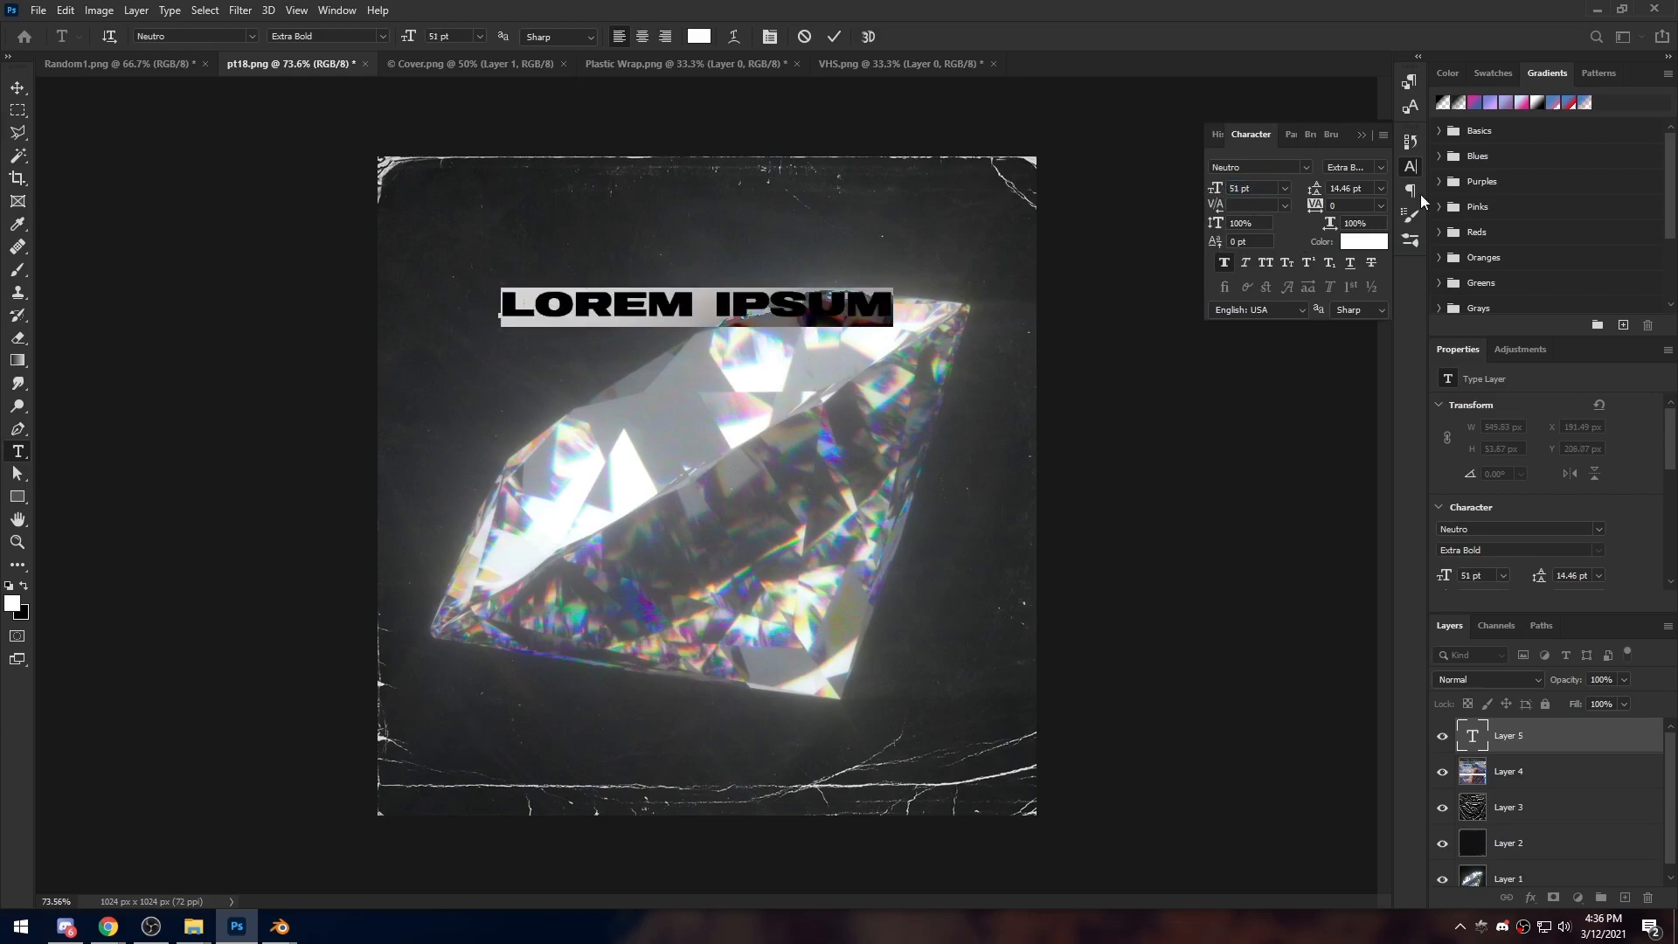
left_click(1410, 166)
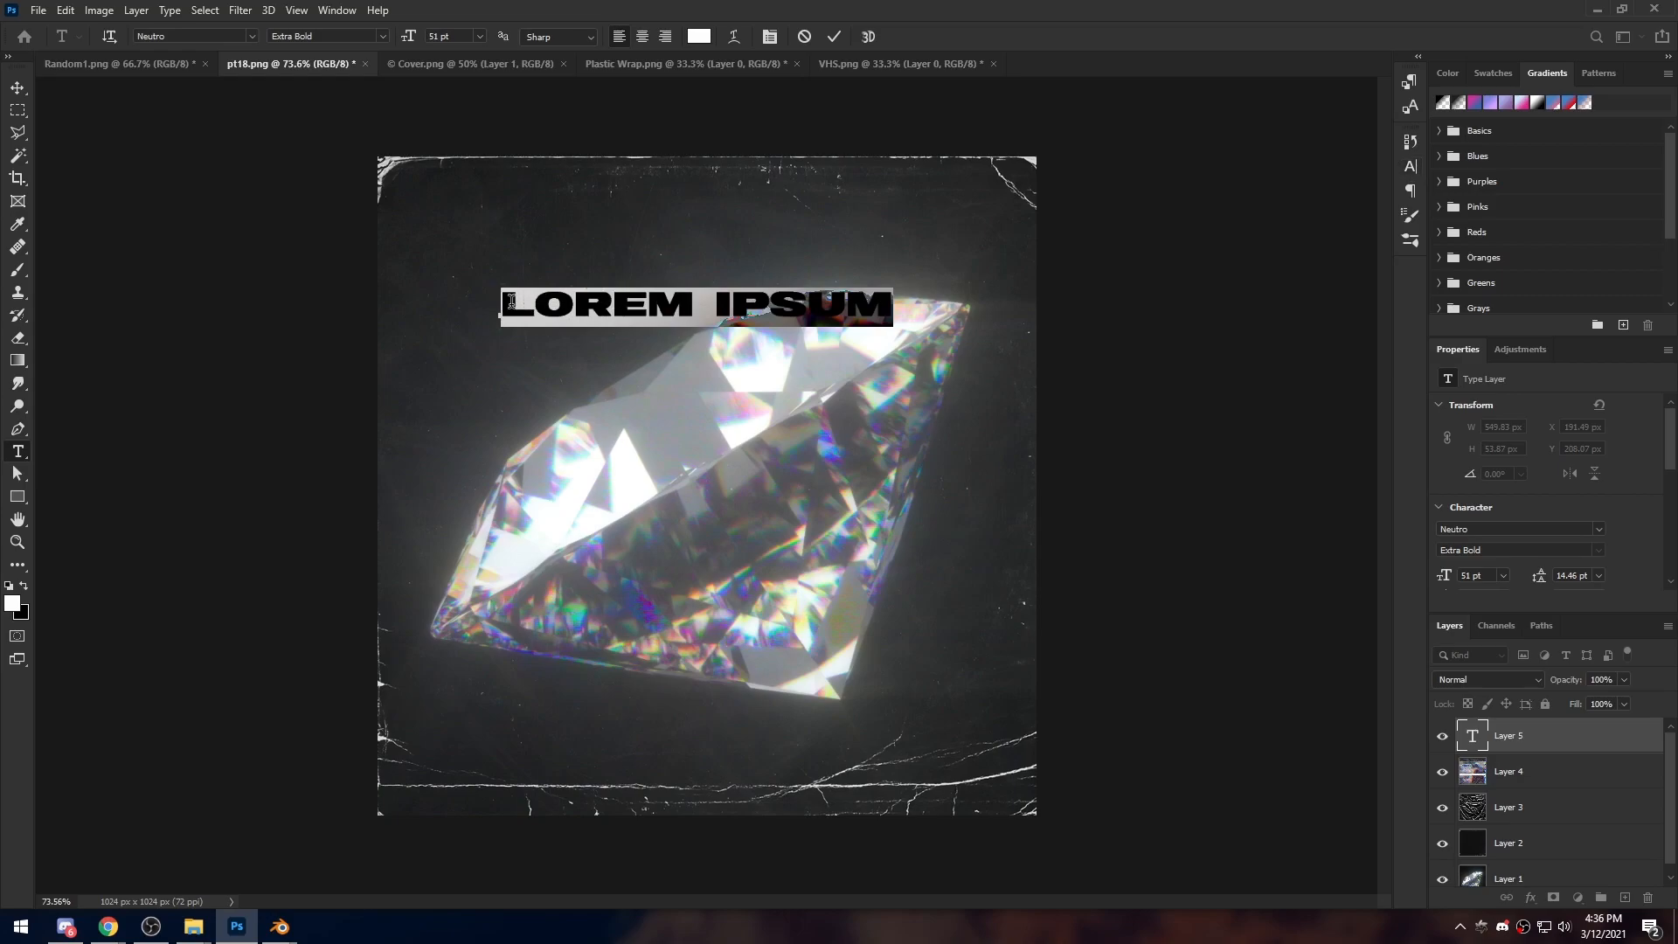
Change the placeholder text's font to MODERNSPACE and set its size to 56 pt
left_click(252, 36)
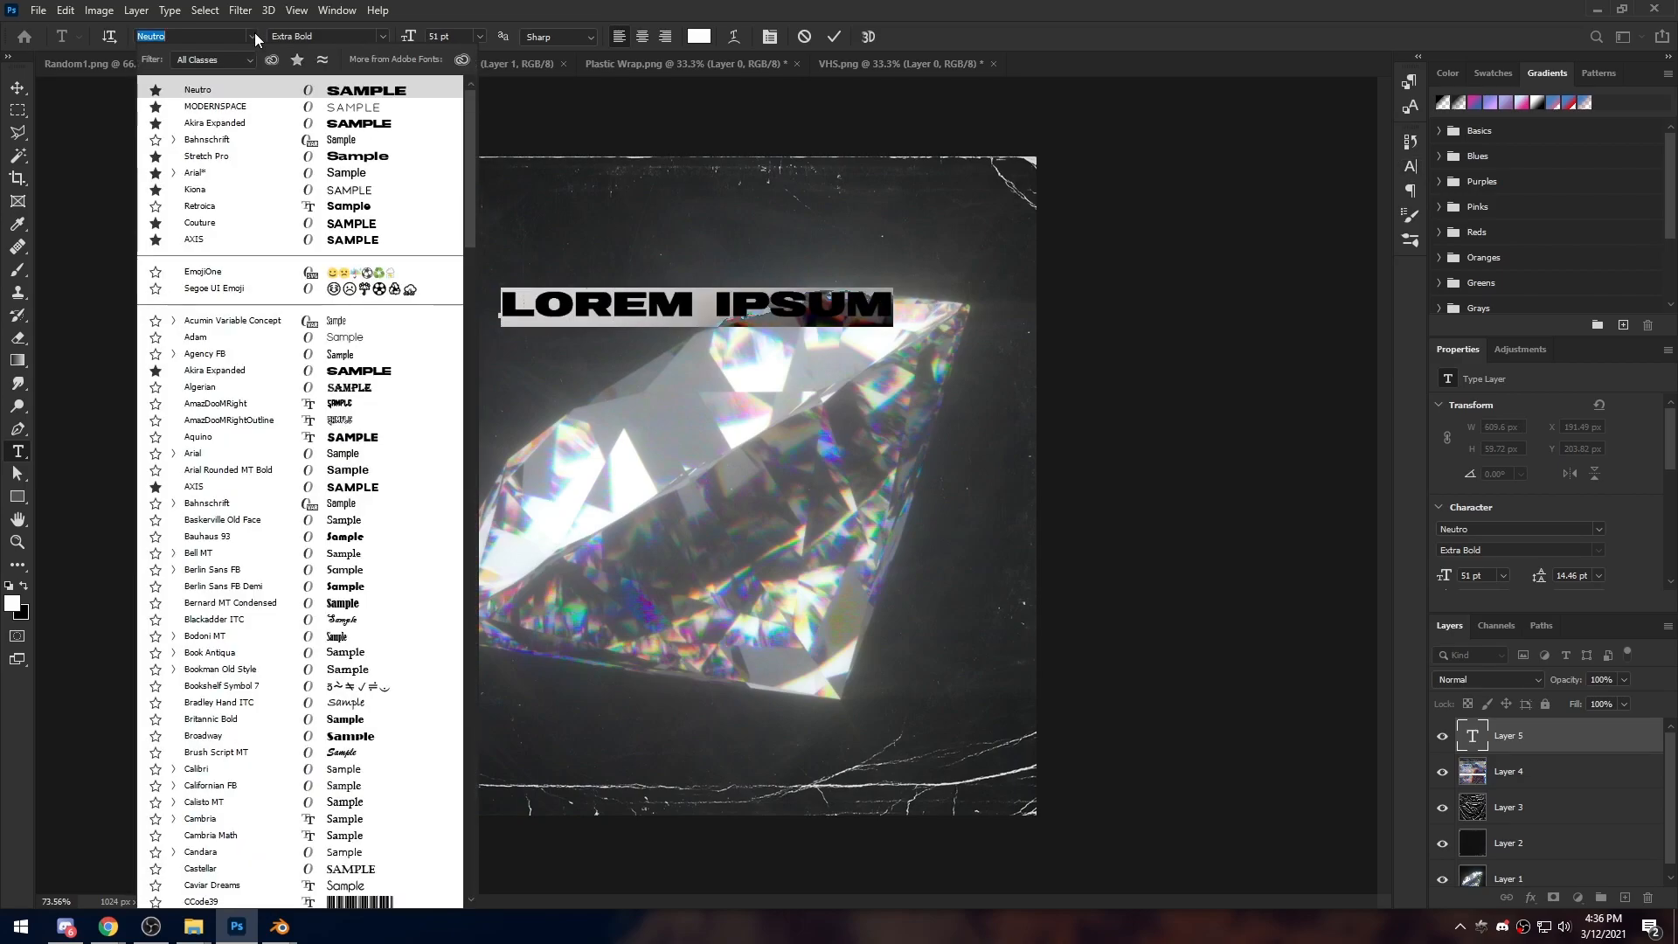
left_click(224, 106)
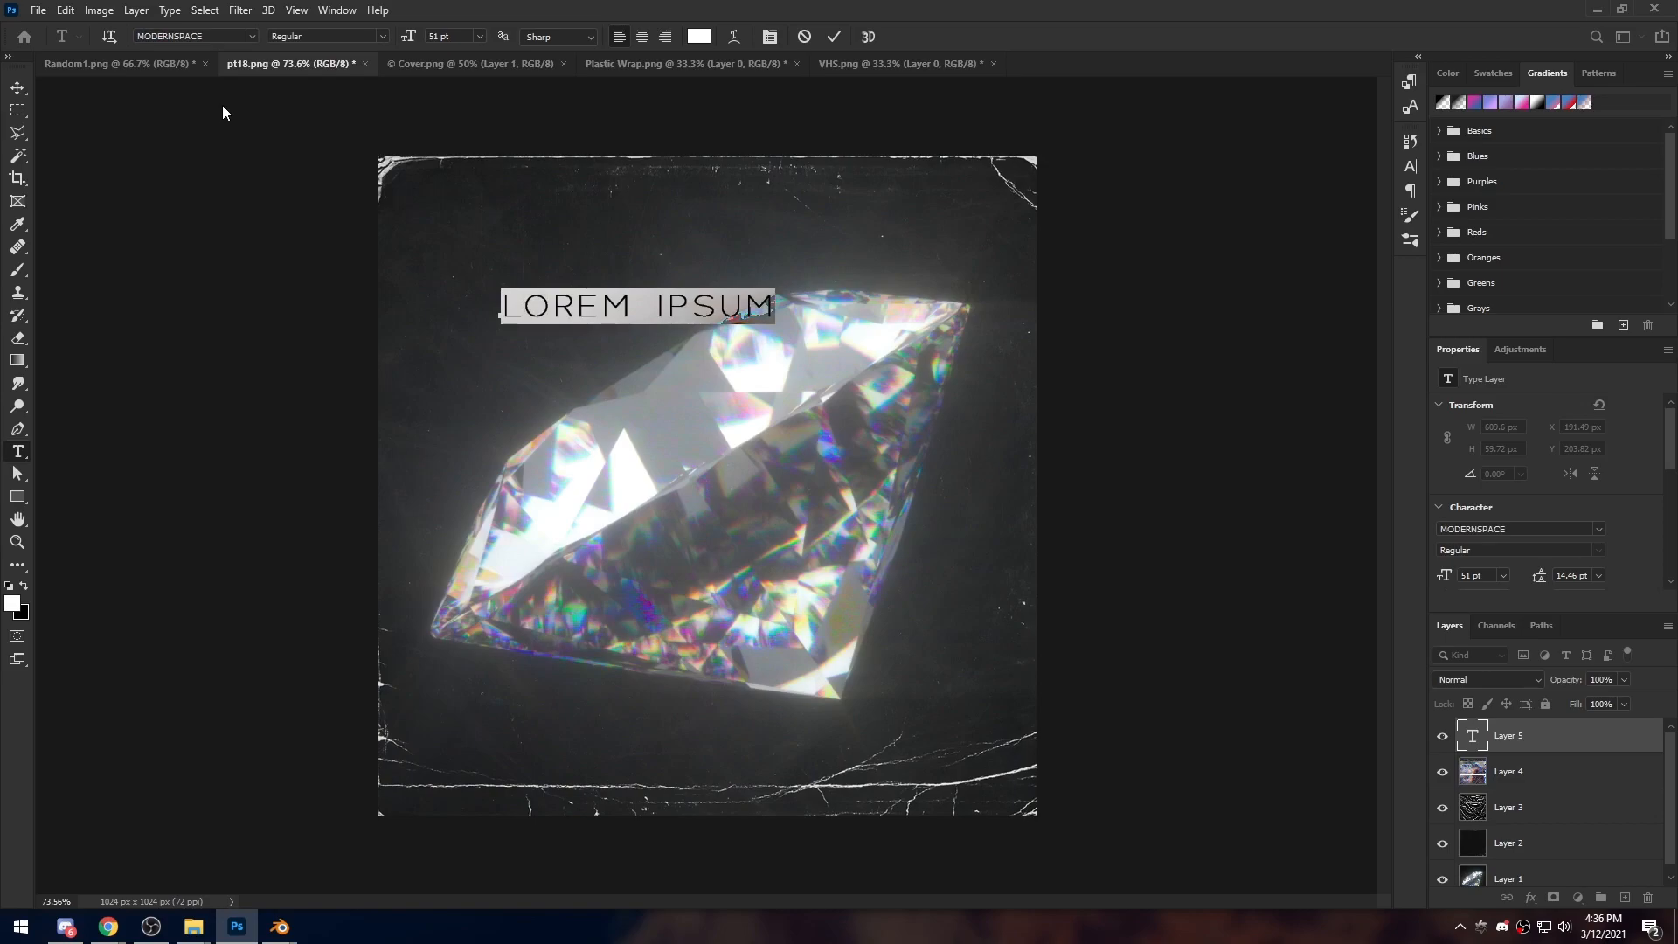
left_click(1410, 166)
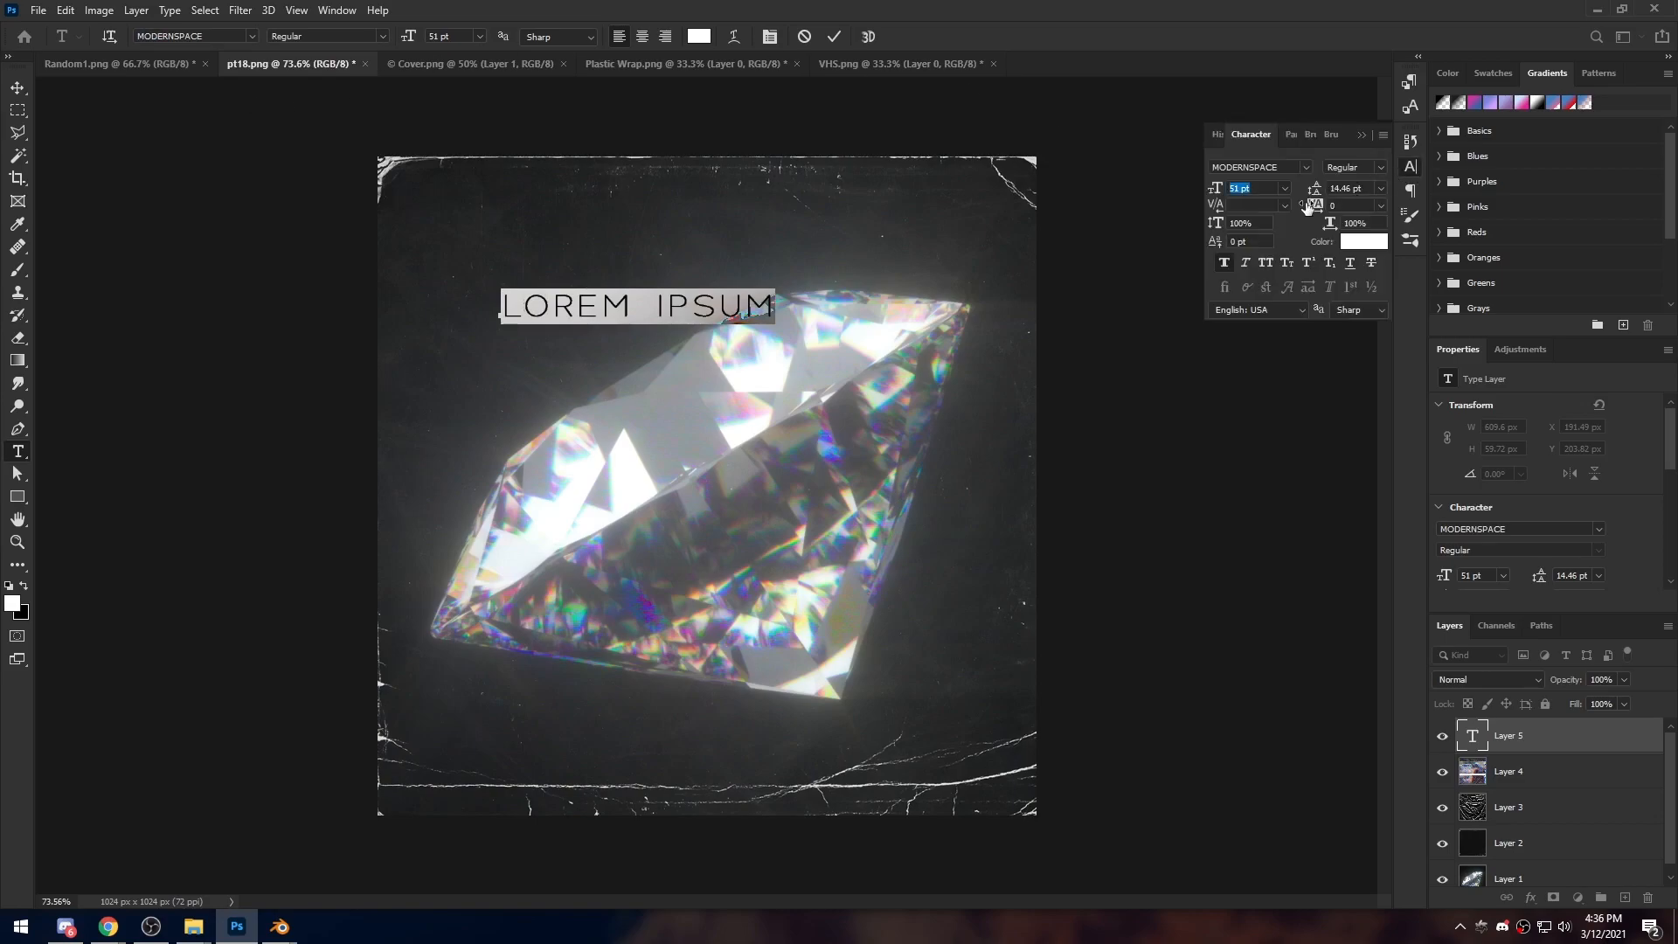
left_click_drag(1220, 191, 1224, 191)
left_click(833, 37)
left_click(1410, 166)
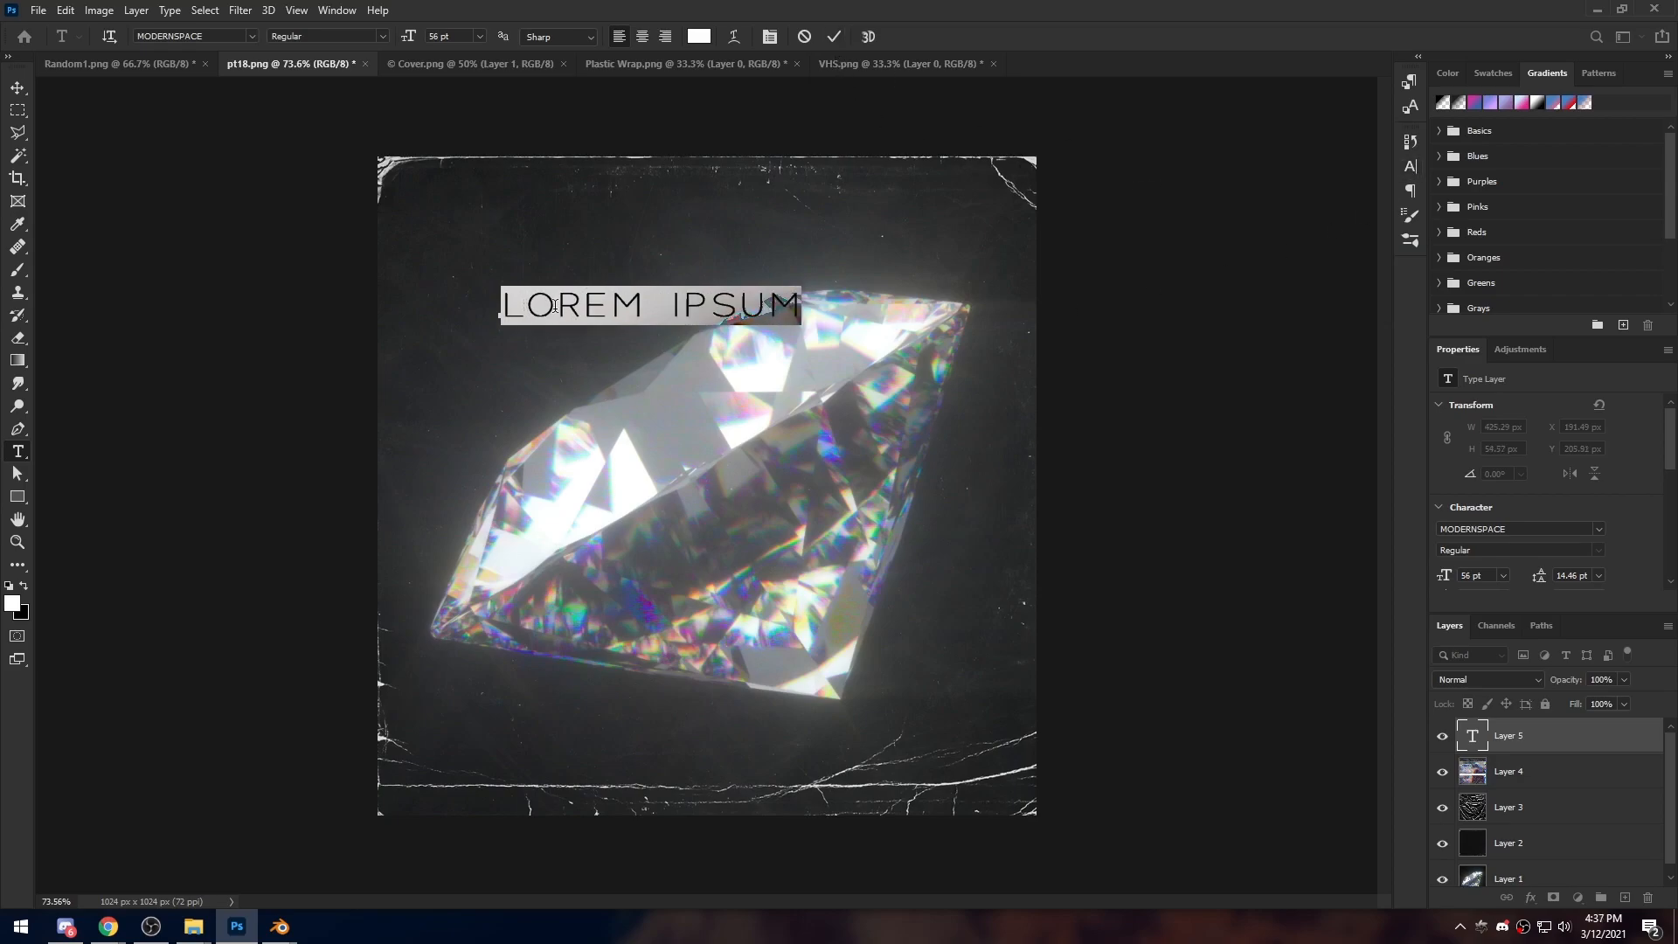
Replace the placeholder wording with "EXAMPLE" and commit the text
type("EXAMPO")
key("BackSpace")
key("BackSpace")
type("PLE")
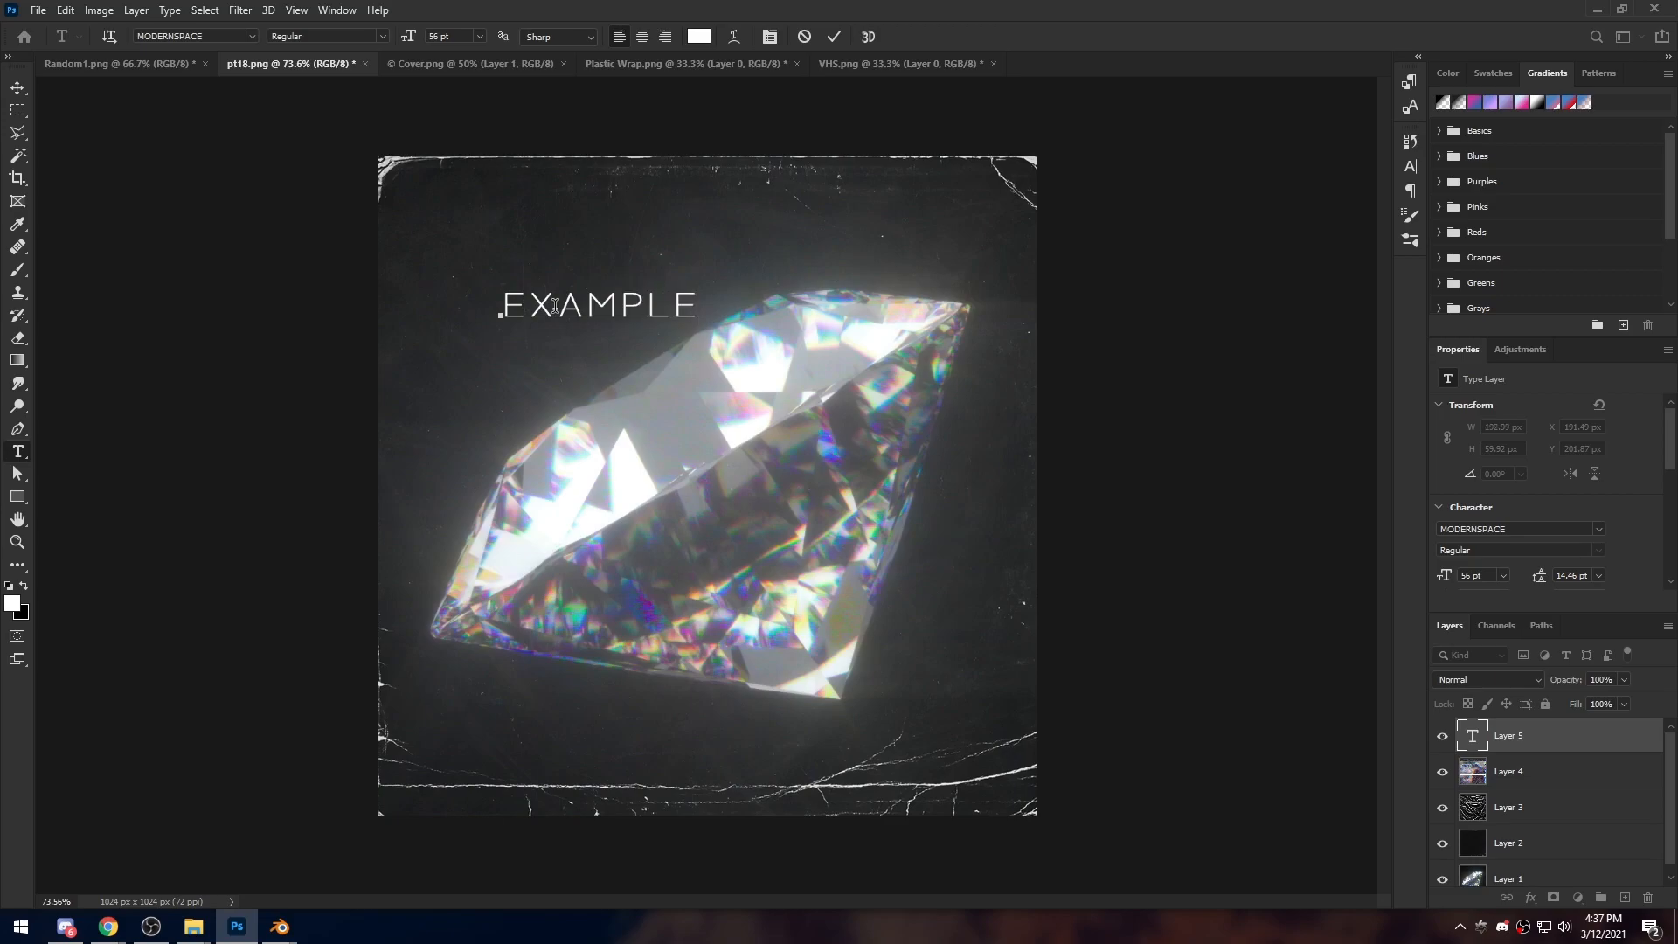
left_click(834, 37)
Move the EXAMPLE text toward the canvas's left edge, to about X 49 px, Y 209 px
left_click(601, 329, "ctrl")
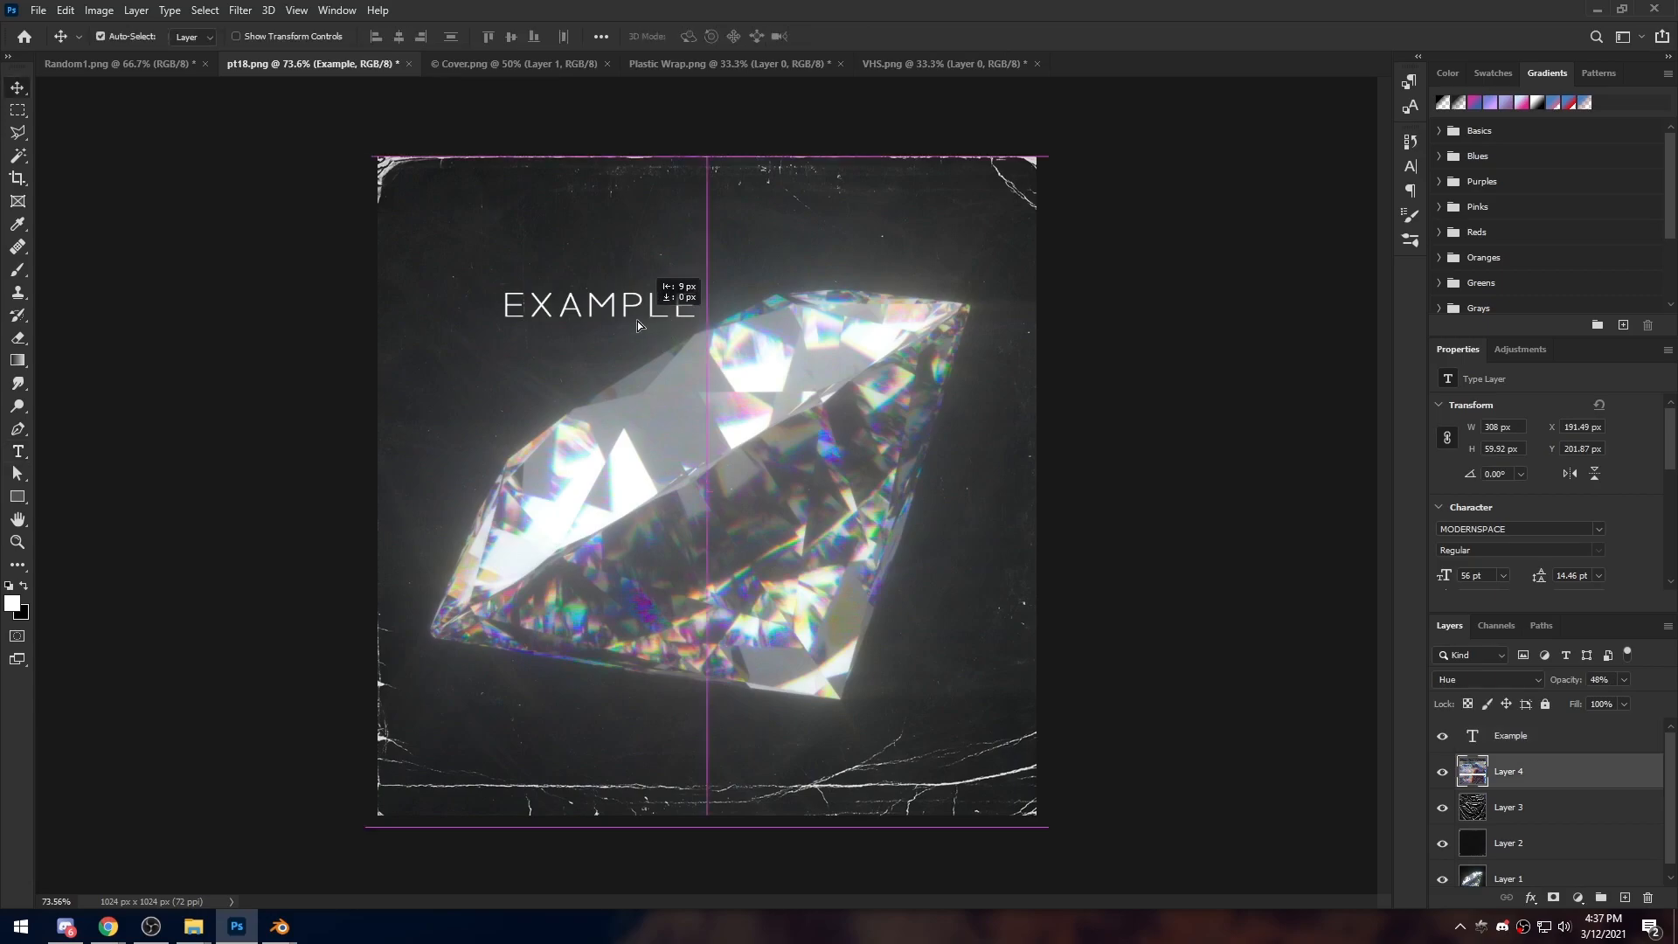
left_click_drag(607, 311, 552, 326)
left_click_drag(529, 331, 489, 319)
Set the EXAMPLE text's size to 69 pt and reposition it at about X 19 px, Y 197 px
double_click(419, 315)
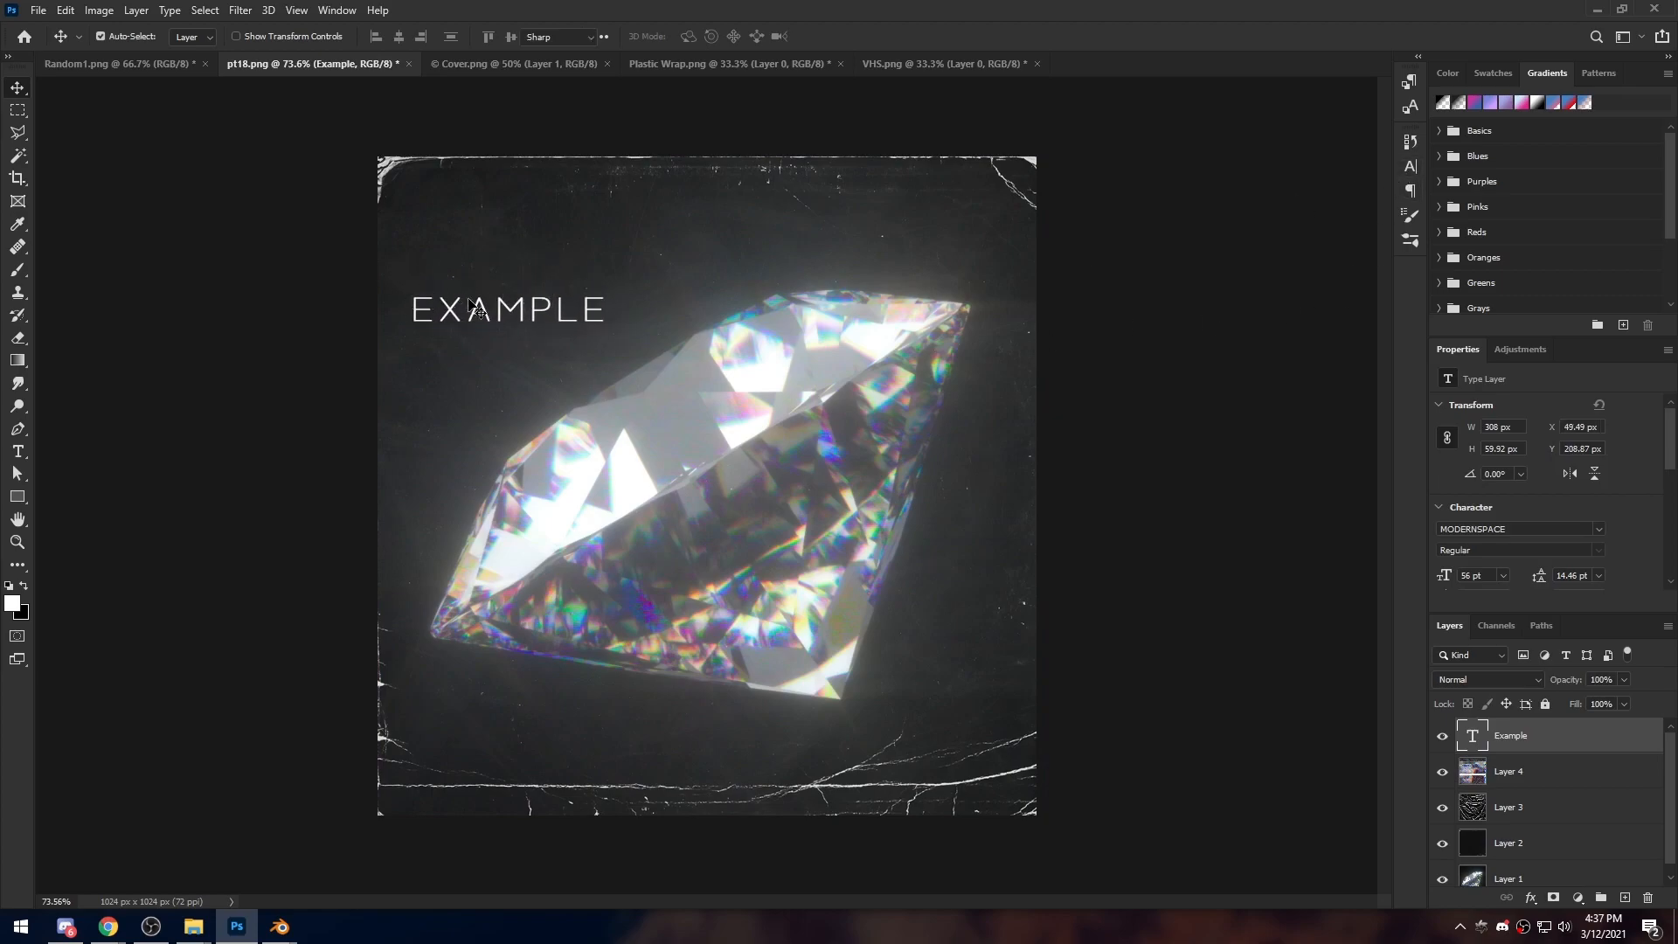
left_click(1411, 166)
left_click_drag(1216, 192, 1233, 194)
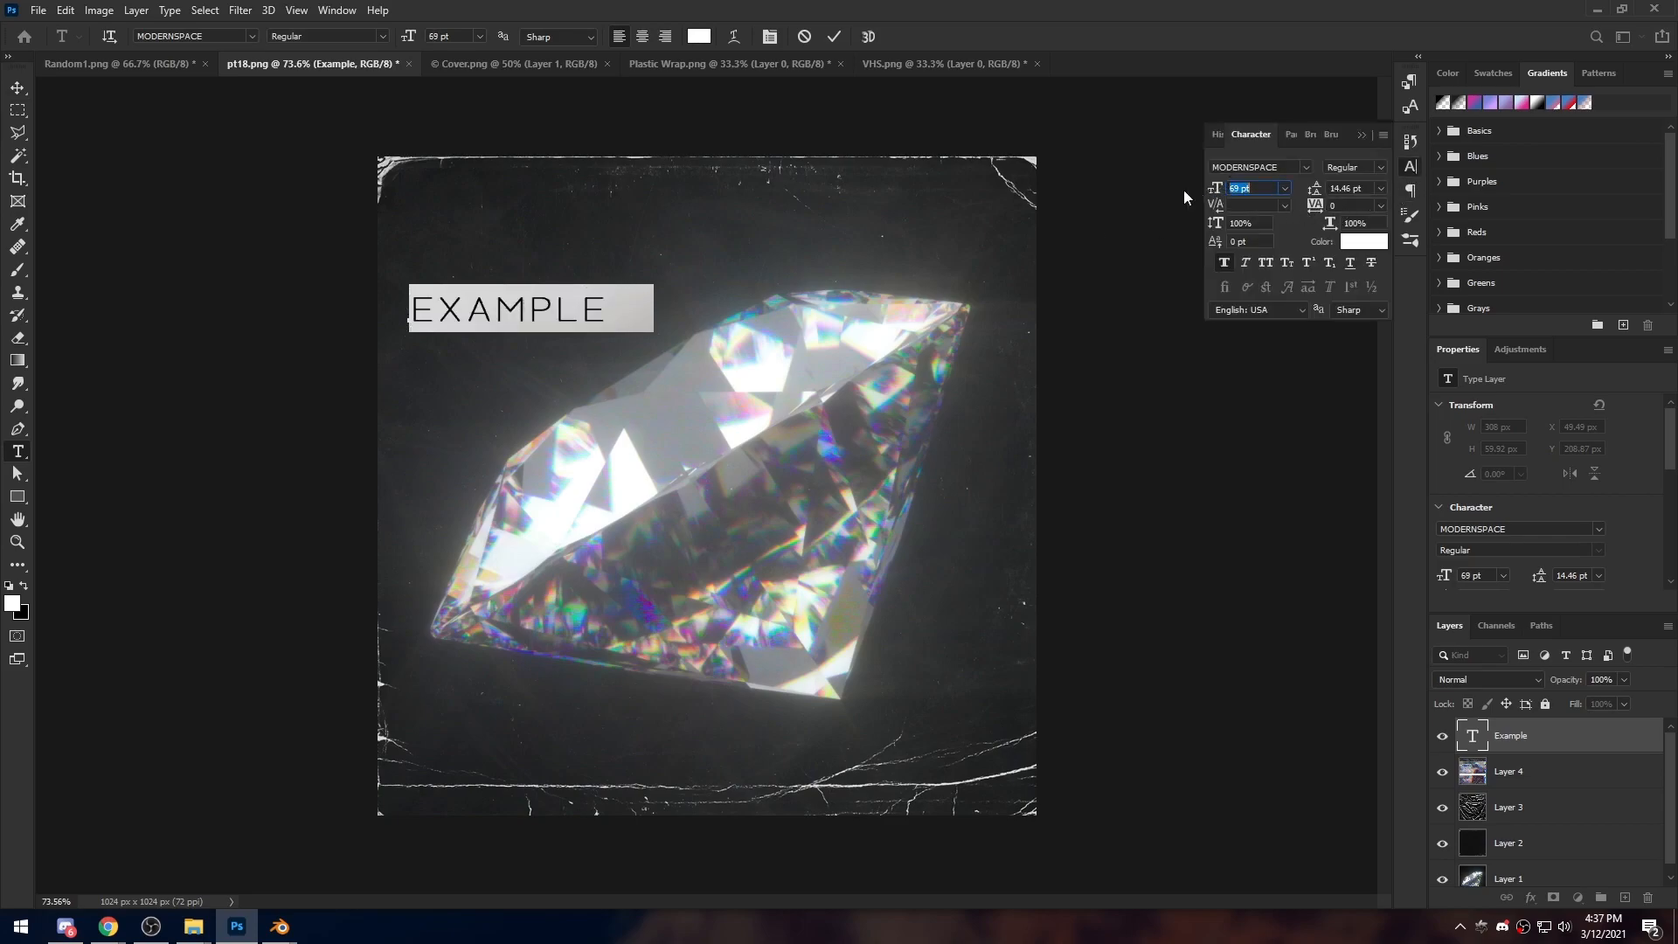
left_click(835, 36)
key("v")
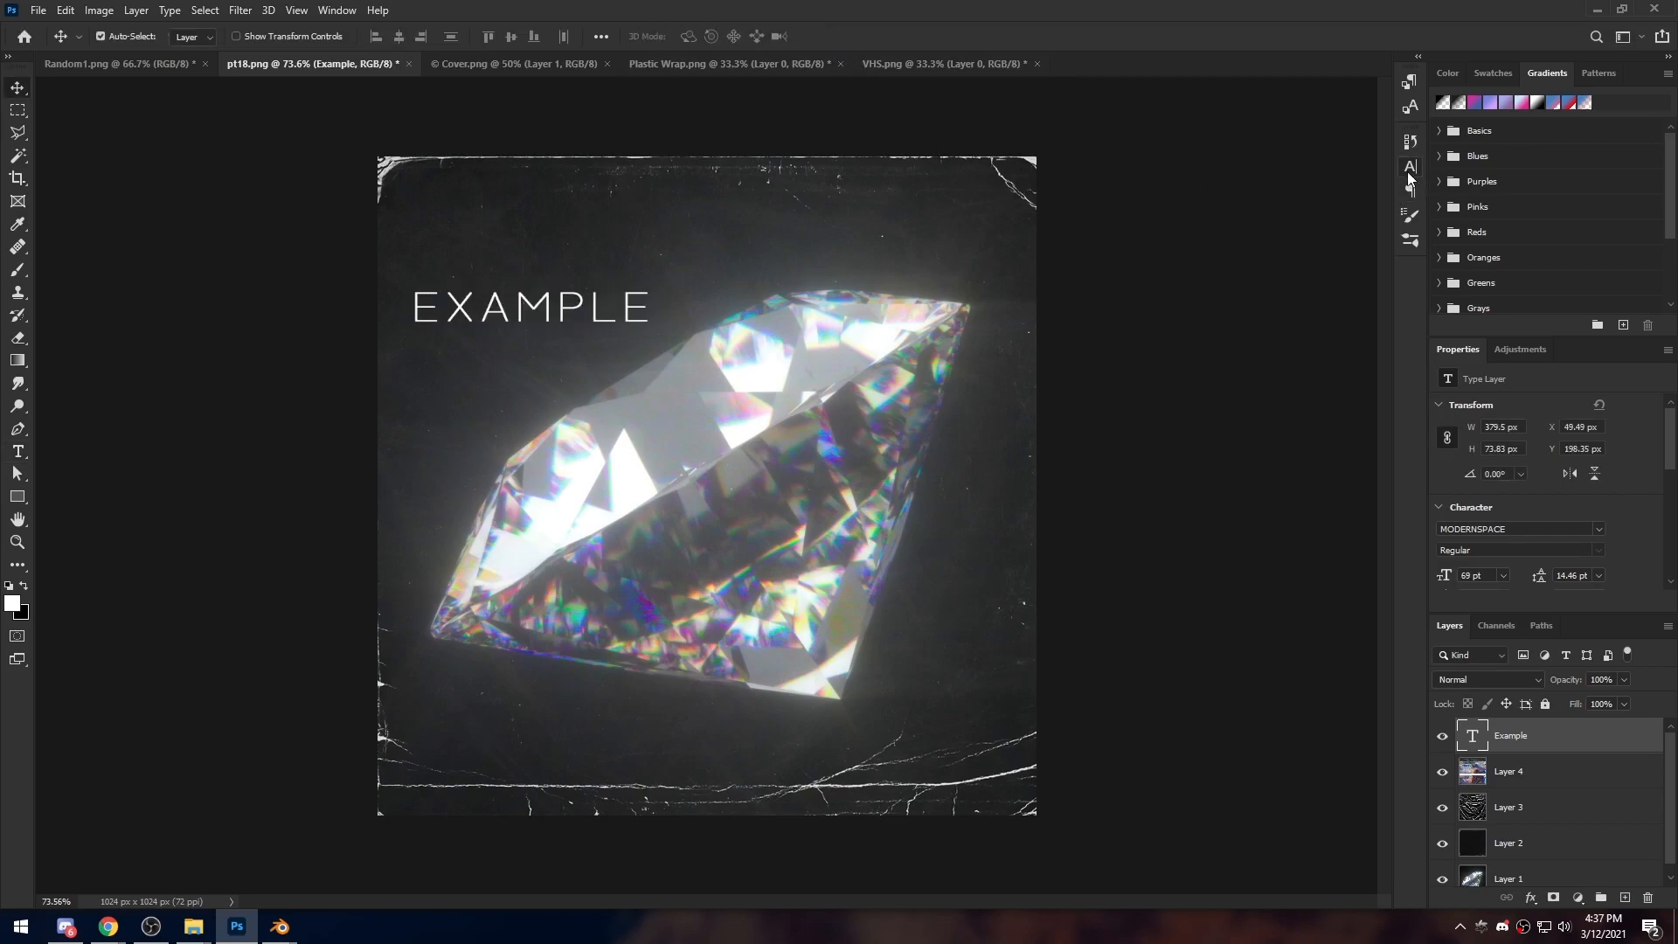
left_click_drag(605, 330, 580, 323)
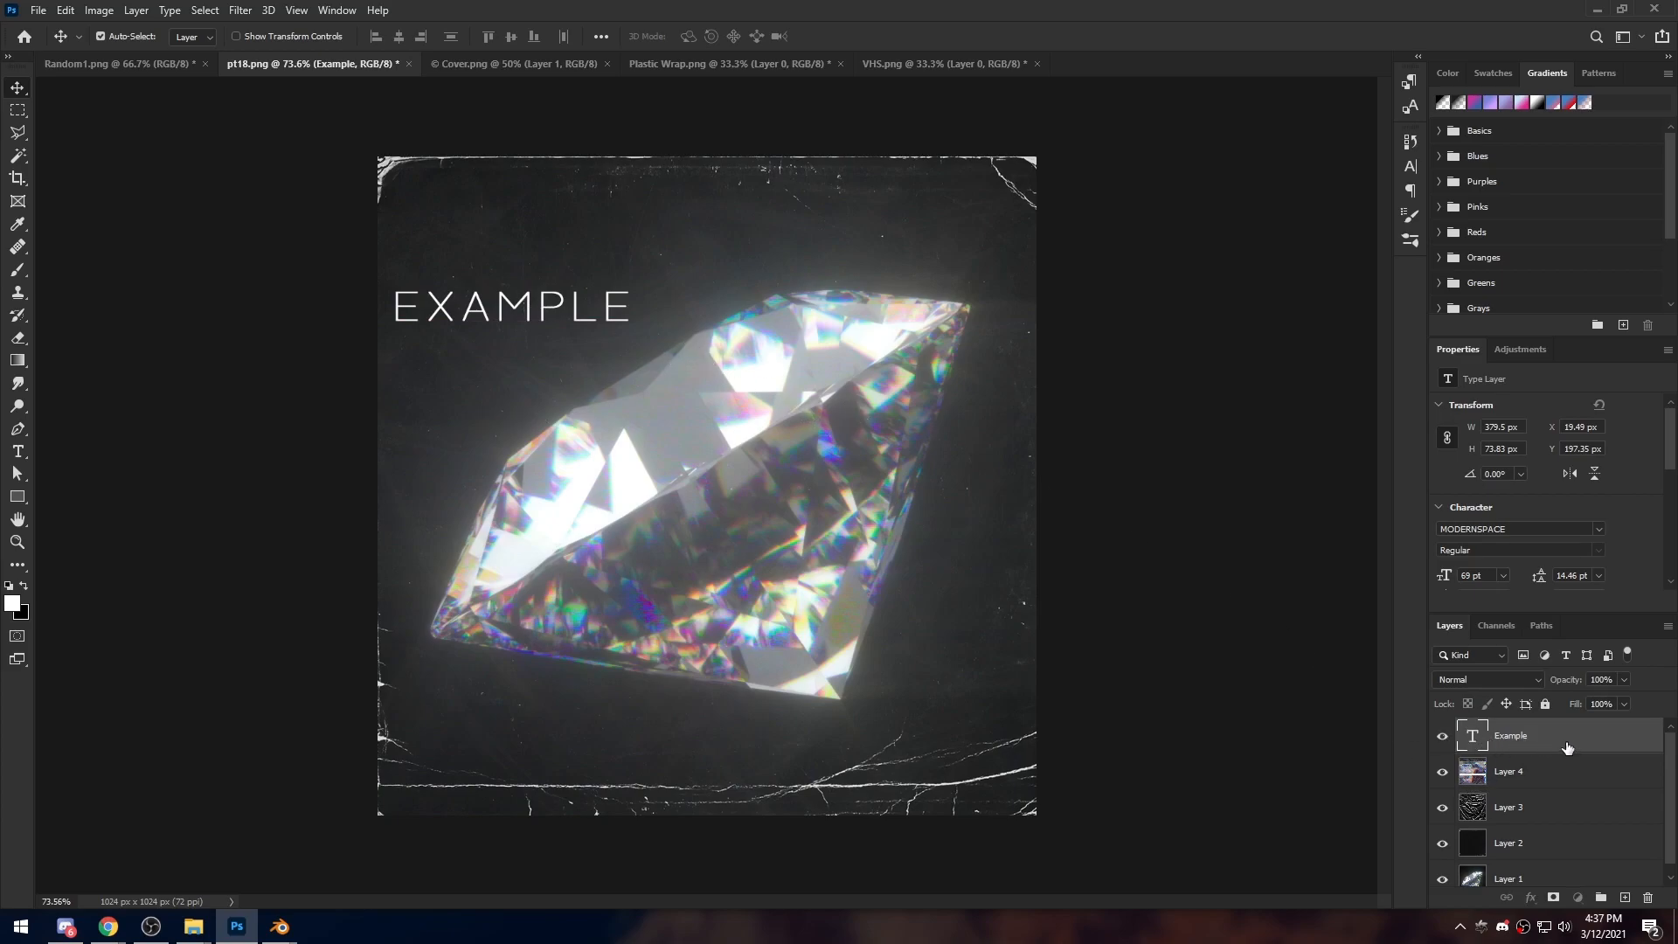
Duplicate the EXAMPLE text layer and set the copy's font to Neutro Extra Bold
left_click_drag(1558, 746, 1550, 731, "alt")
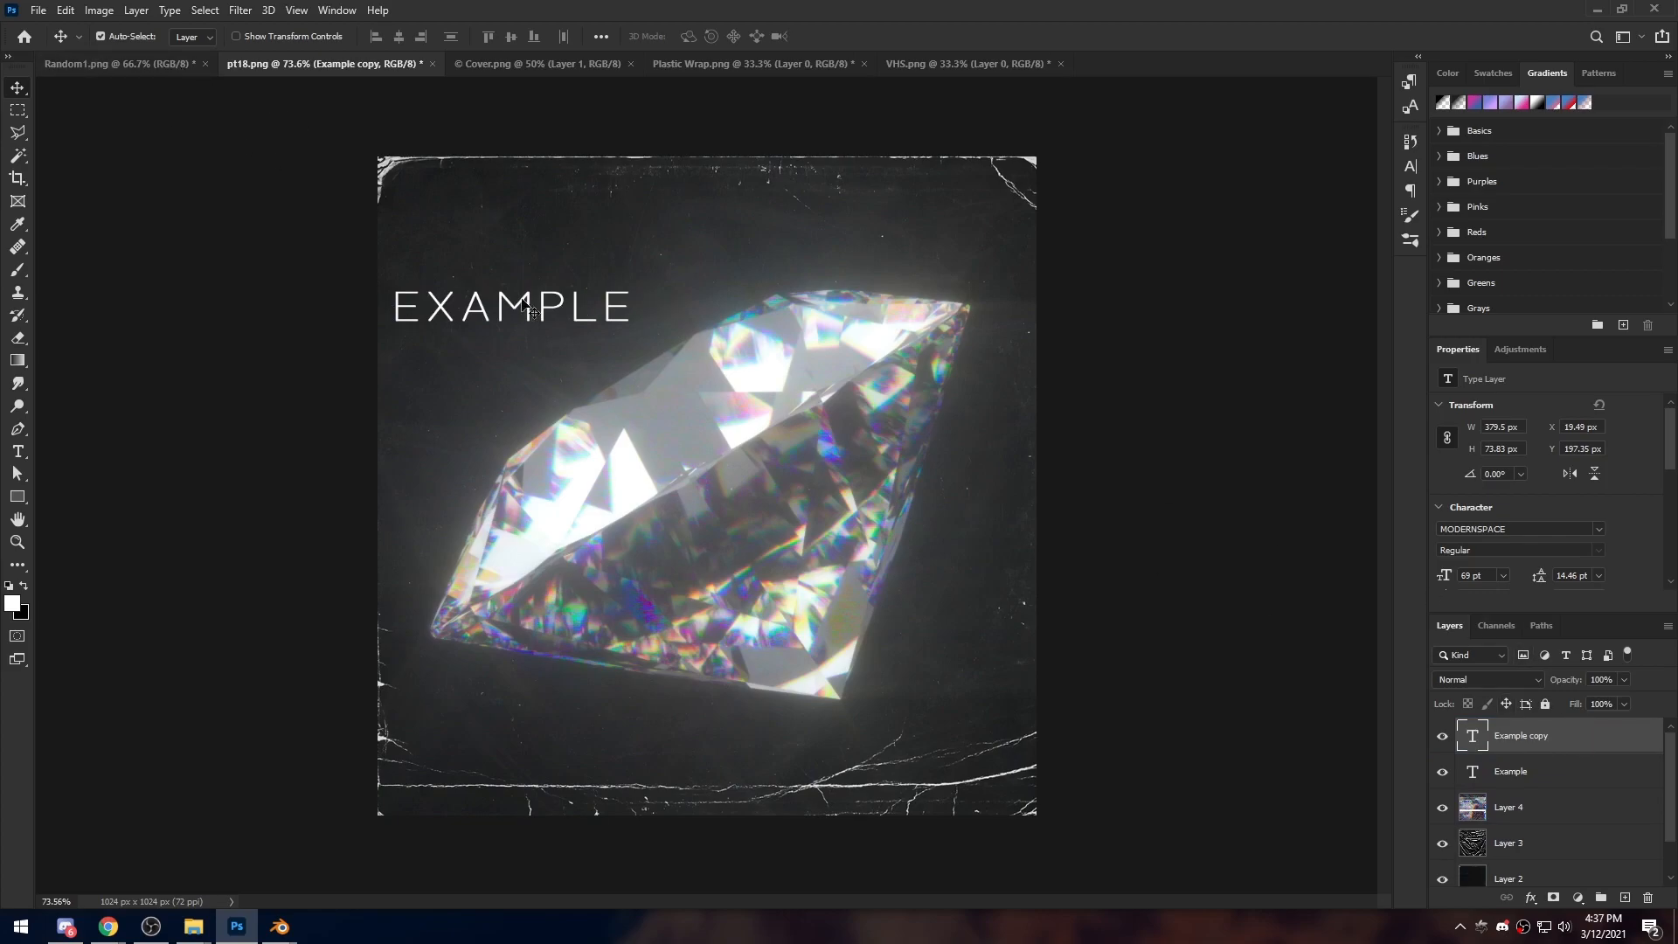
key("t")
key("Return")
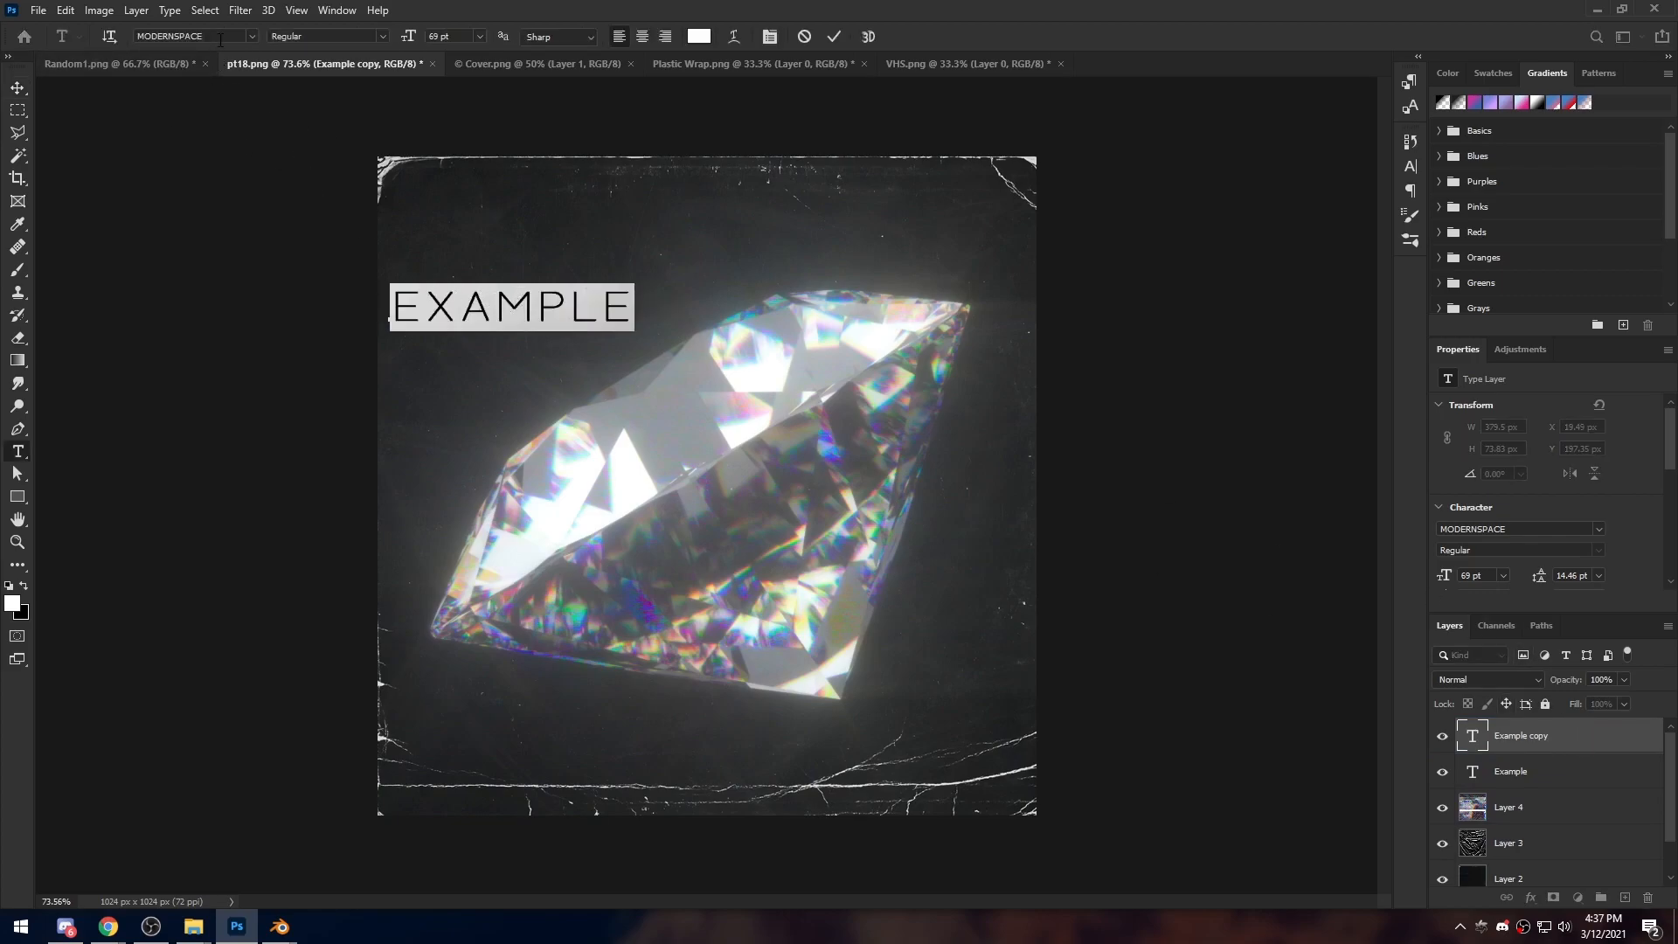
left_click(255, 35)
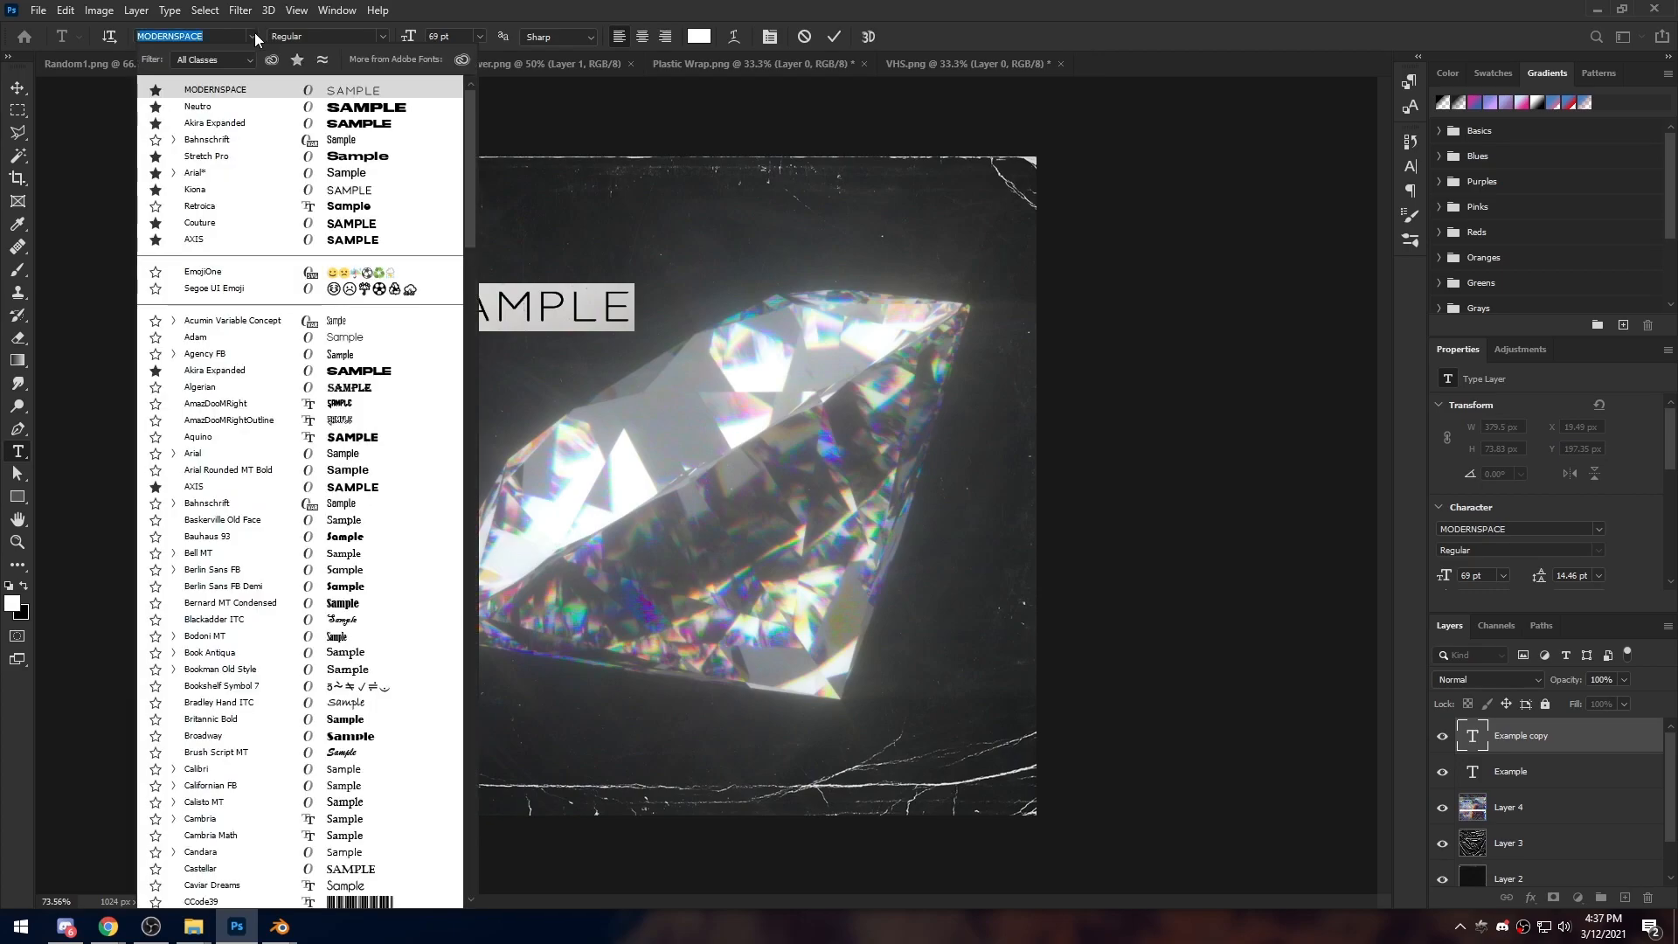
left_click(201, 107)
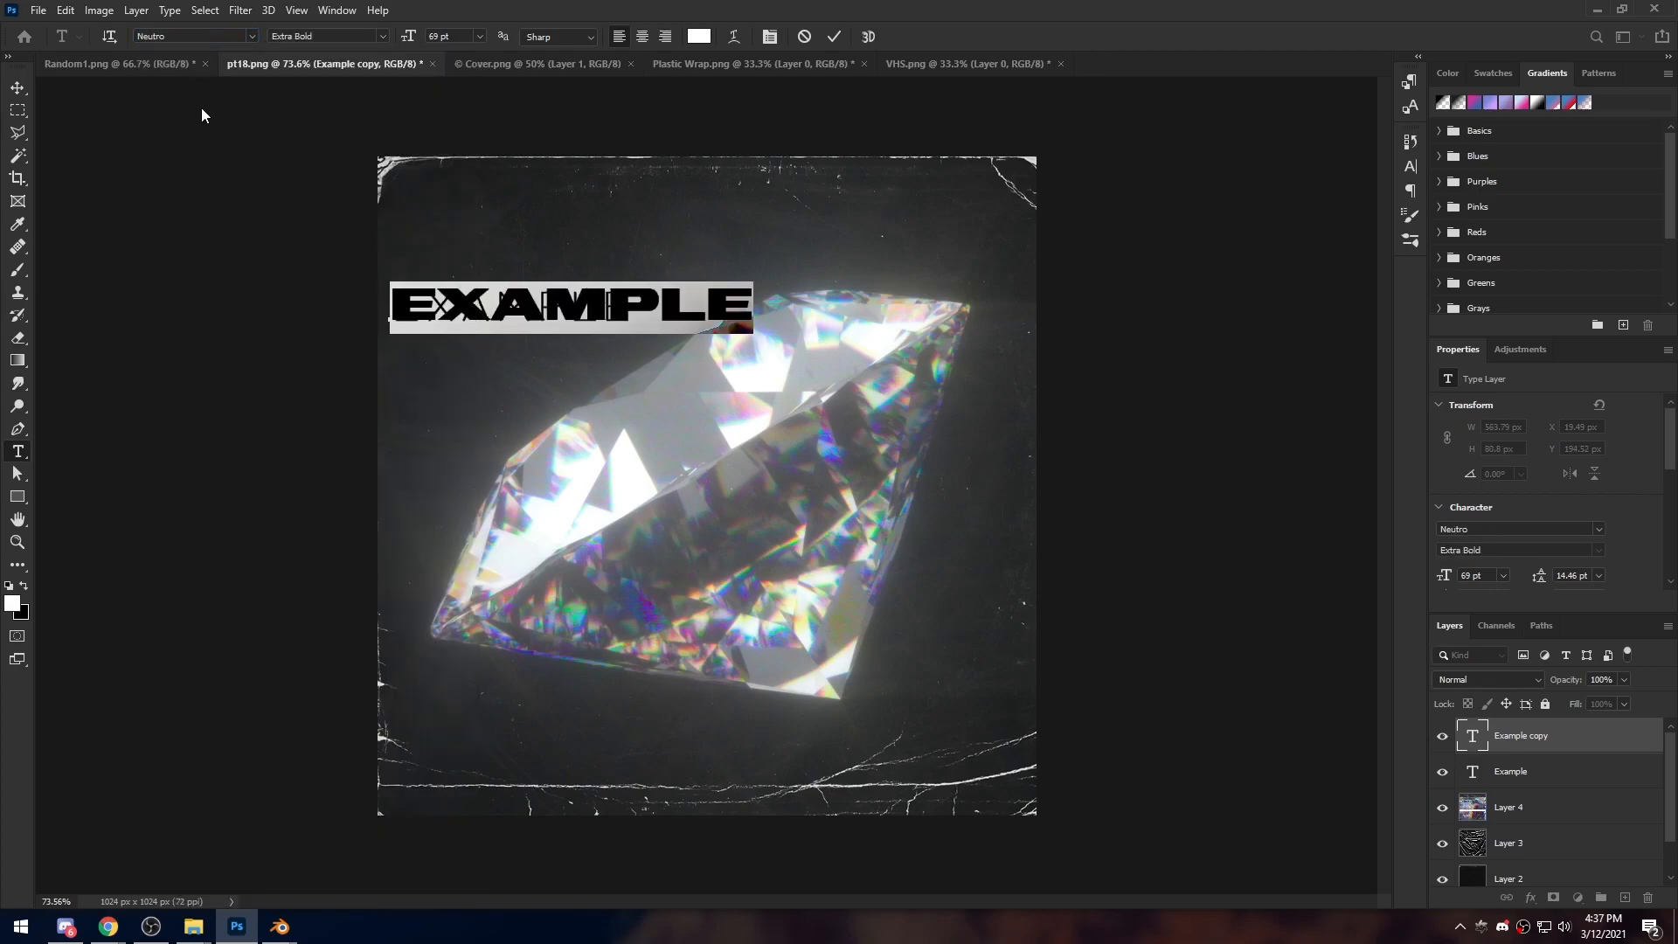
Move the duplicated text below EXAMPLE and replace its wording with "DIAMOND"
left_click_drag(554, 323, 605, 385)
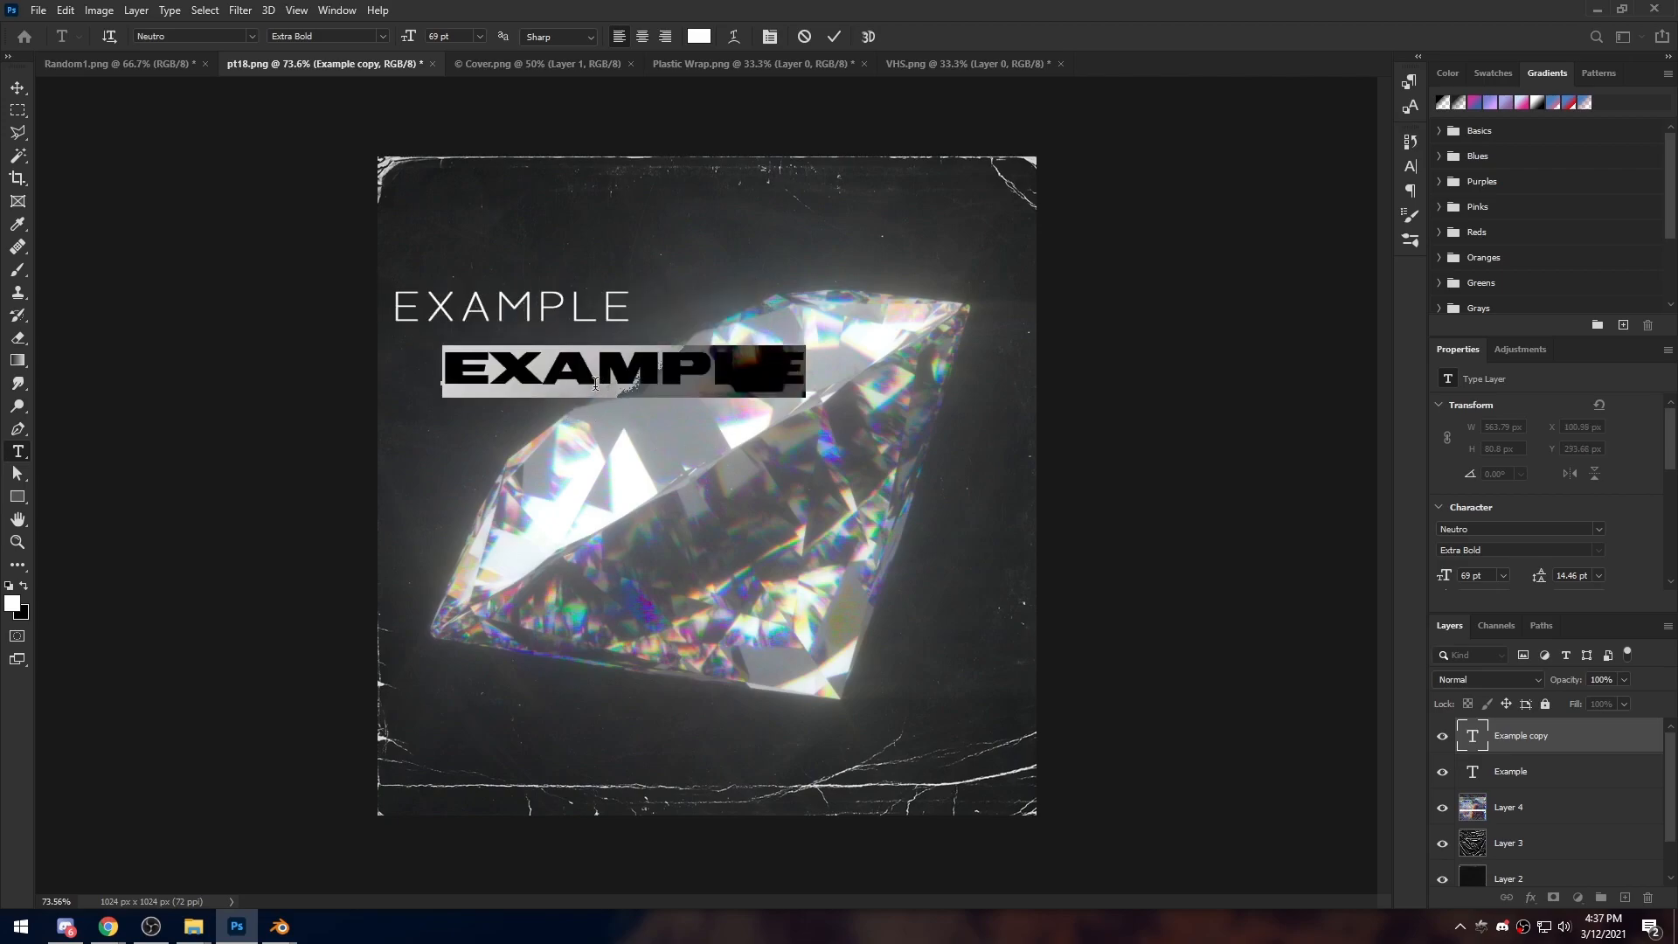
type("DIS")
key("BackSpace")
type("AMOND")
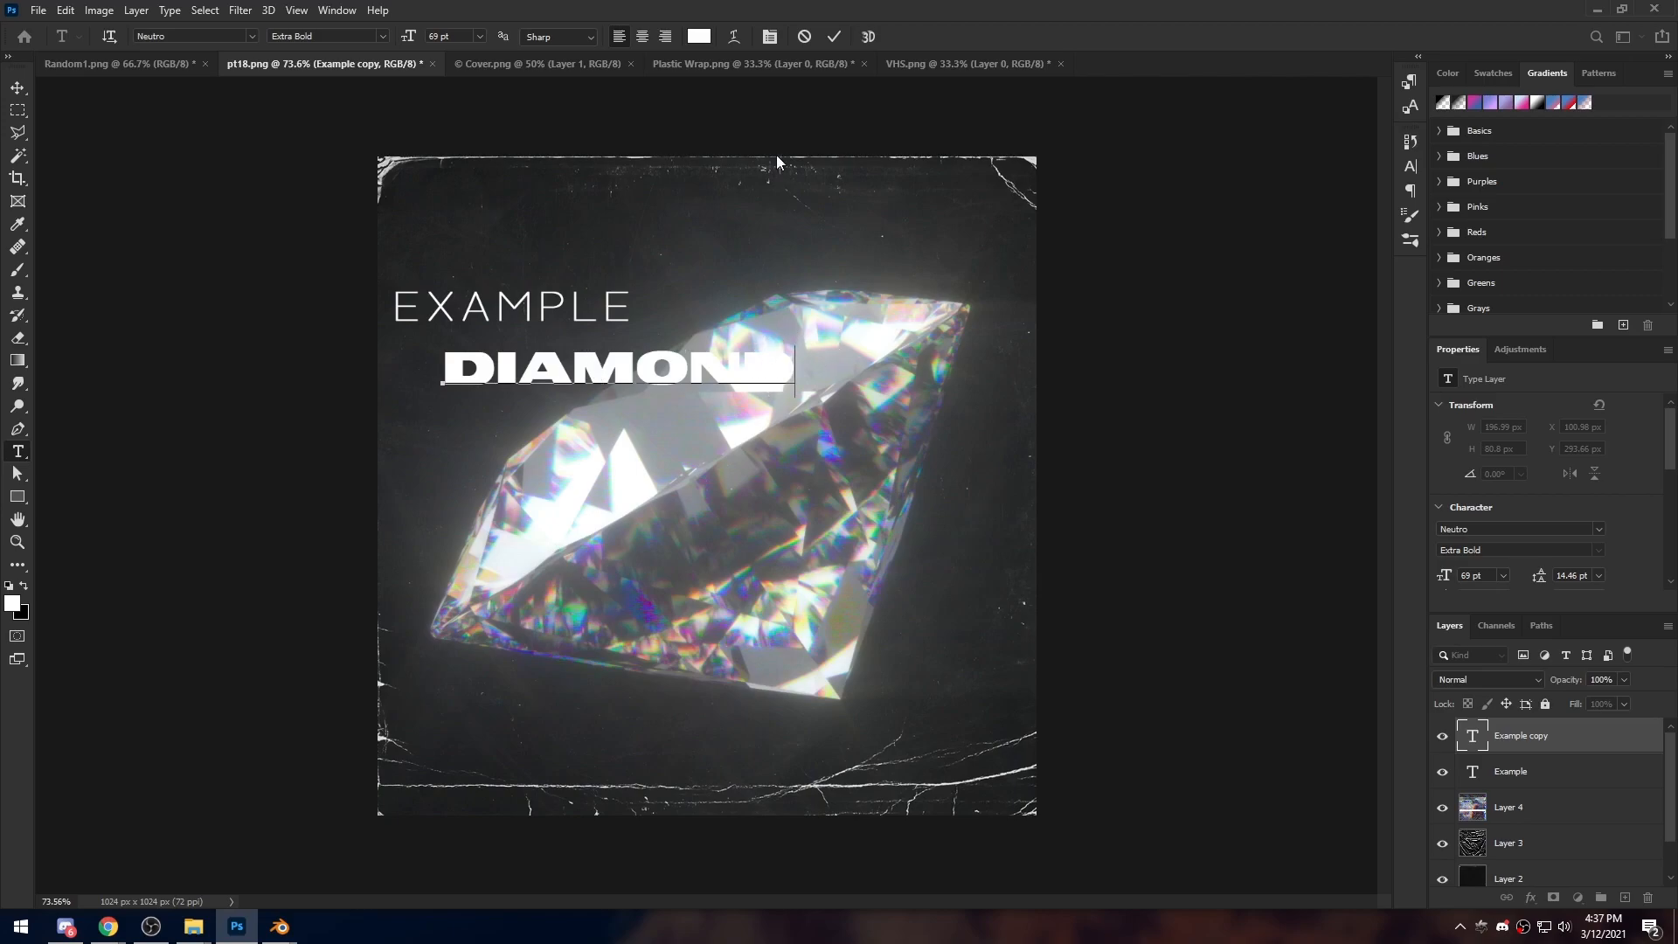
left_click_drag(822, 354, 838, 378)
Enlarge the DIAMOND text to 124 pt, commit it, and place it under EXAMPLE at about X 20 px, Y 266 px
double_click(753, 395)
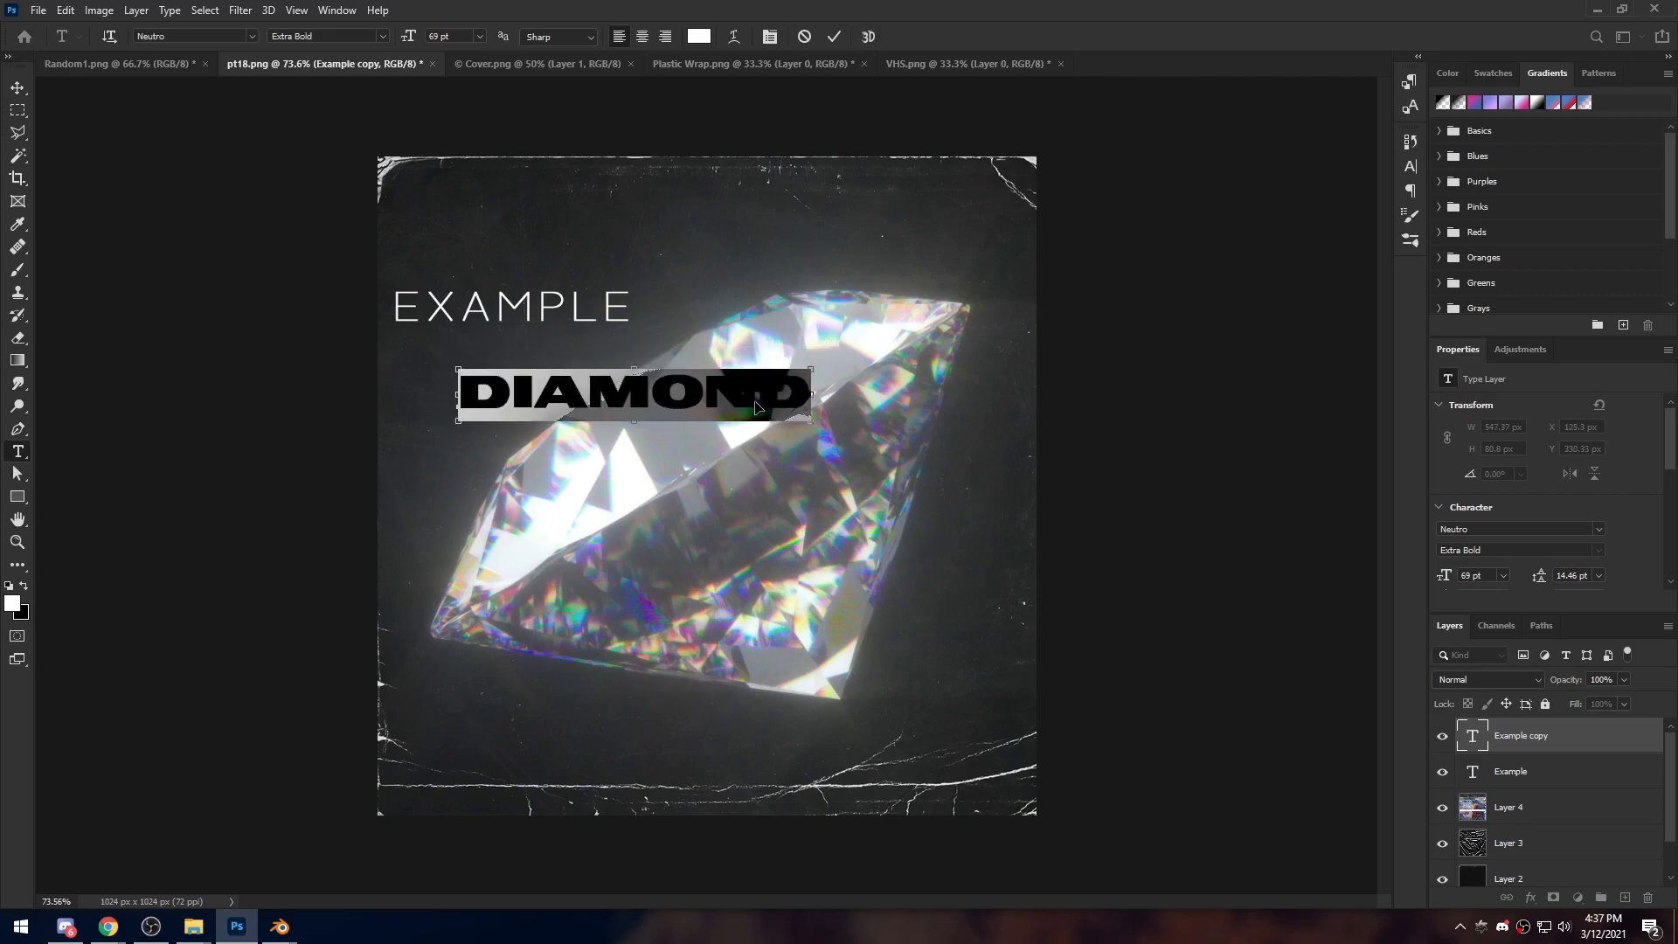
left_click(1410, 166)
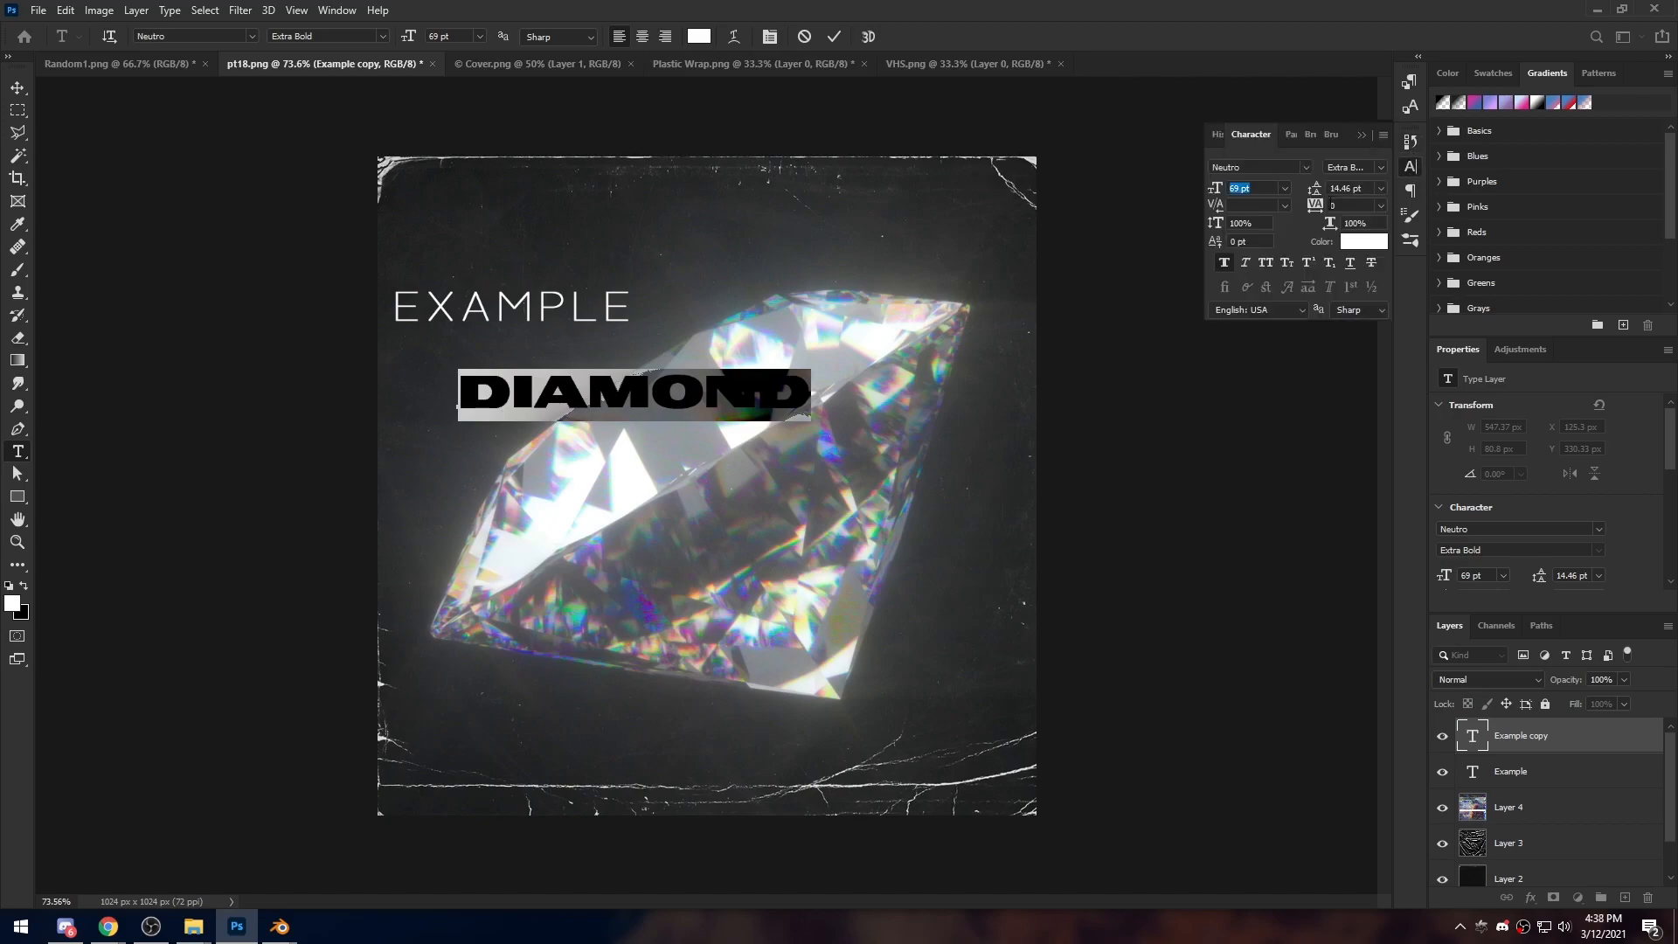
left_click_drag(1219, 189, 1264, 202)
mouse_move(886, 398)
left_mouse_down("ctrl")
mouse_move(829, 395)
mouse_move(872, 396)
left_mouse_up("ctrl")
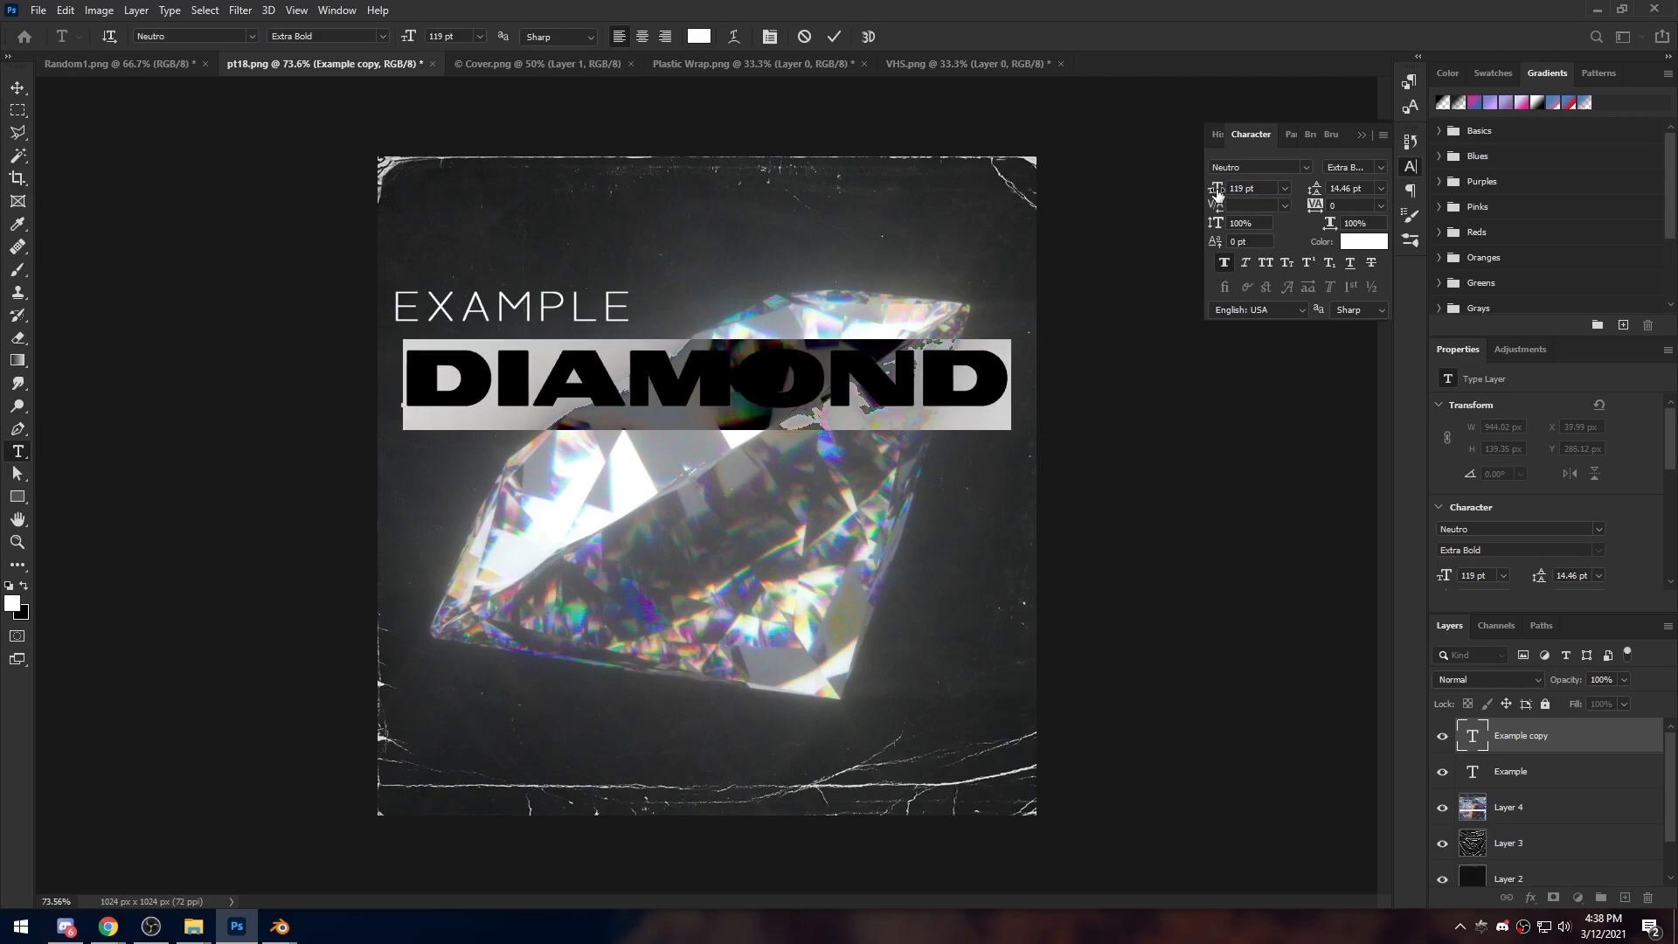
left_click_drag(1217, 192, 1229, 193)
left_click_drag(951, 389, 946, 376, "ctrl")
left_click_drag(1215, 190, 1213, 192)
left_click(834, 37)
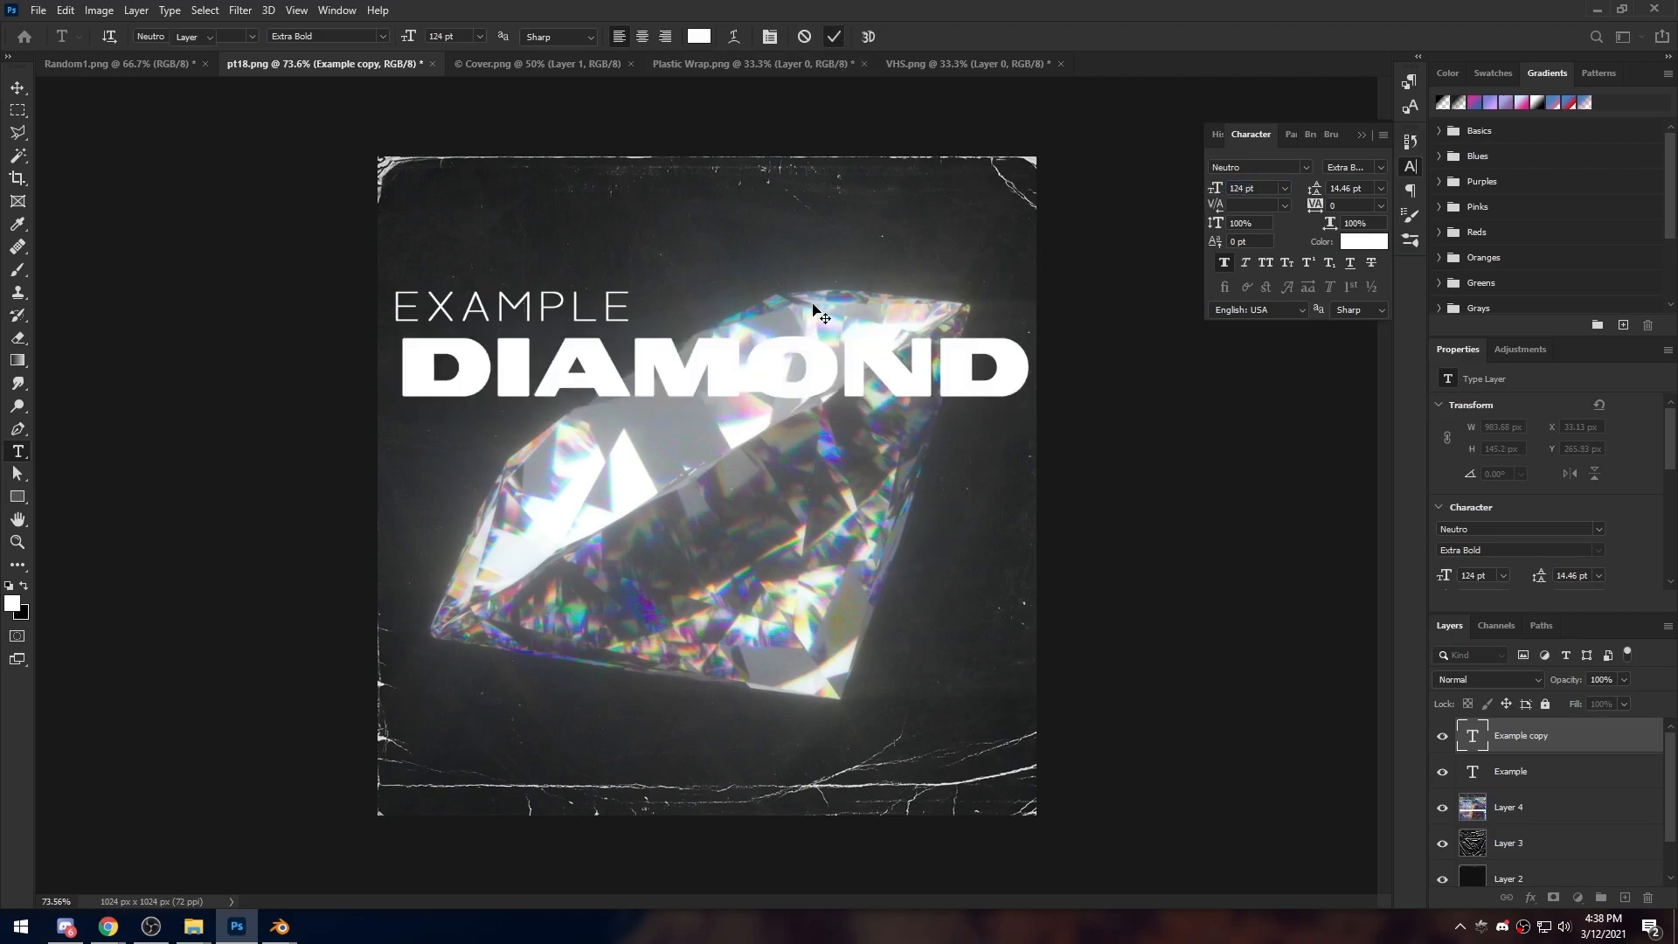
key("v")
left_click_drag(920, 384, 910, 376)
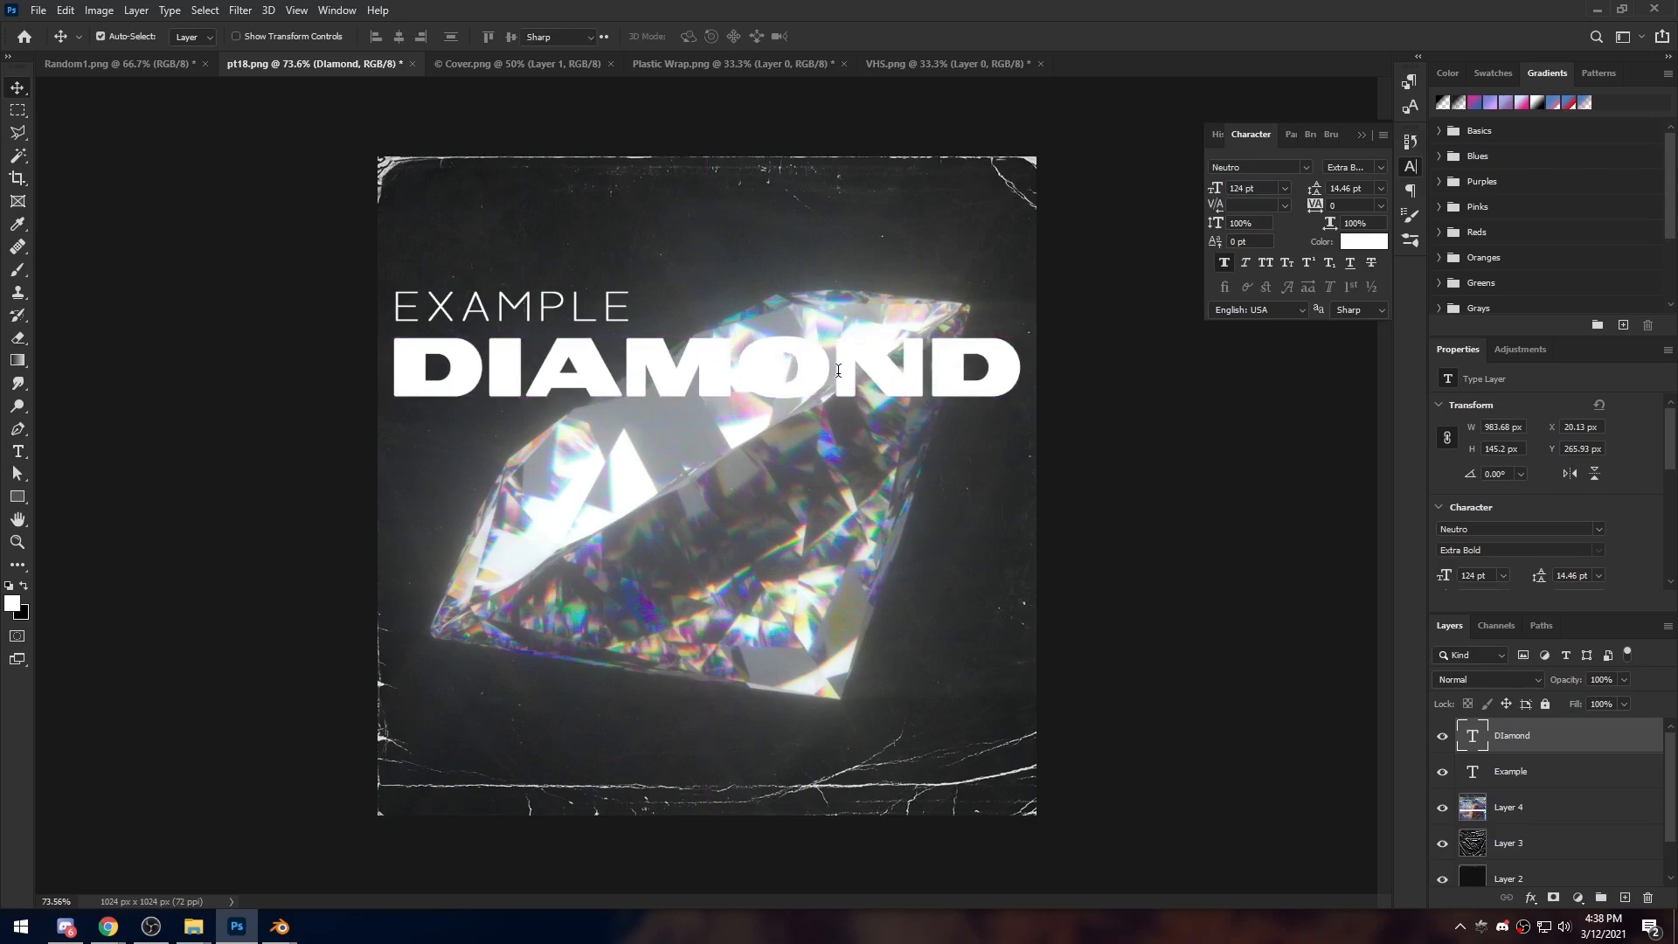
Compare the DIAMOND text with and without Faux Bold, leave Faux Bold off, and commit the text
double_click(838, 370)
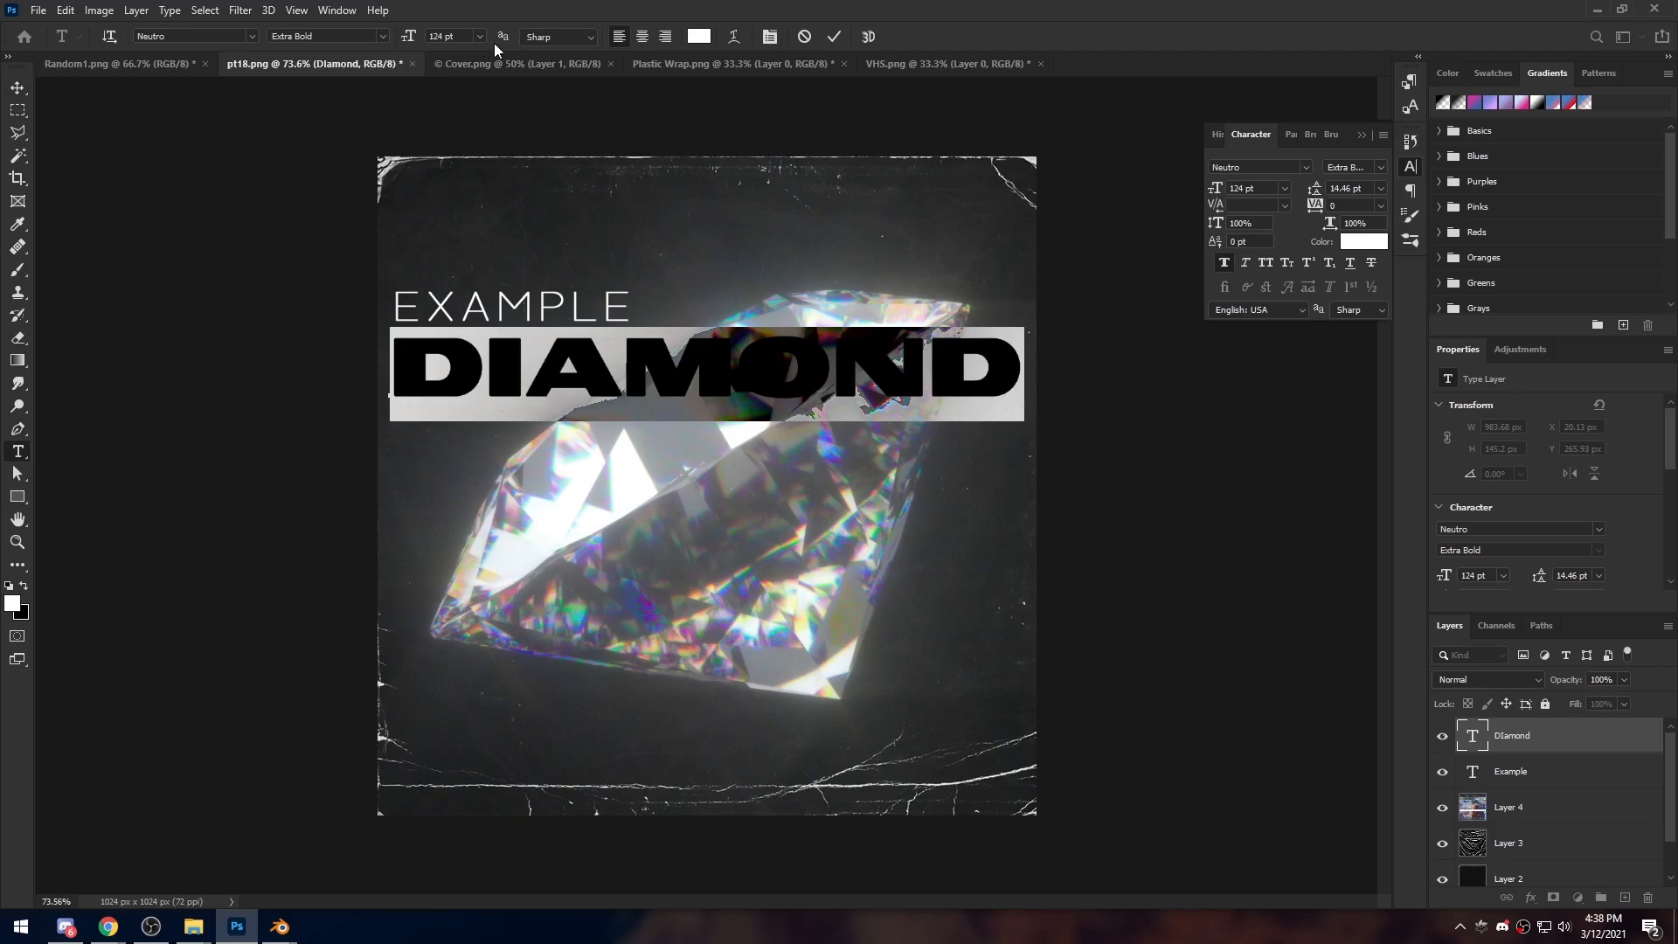
left_click(1227, 262)
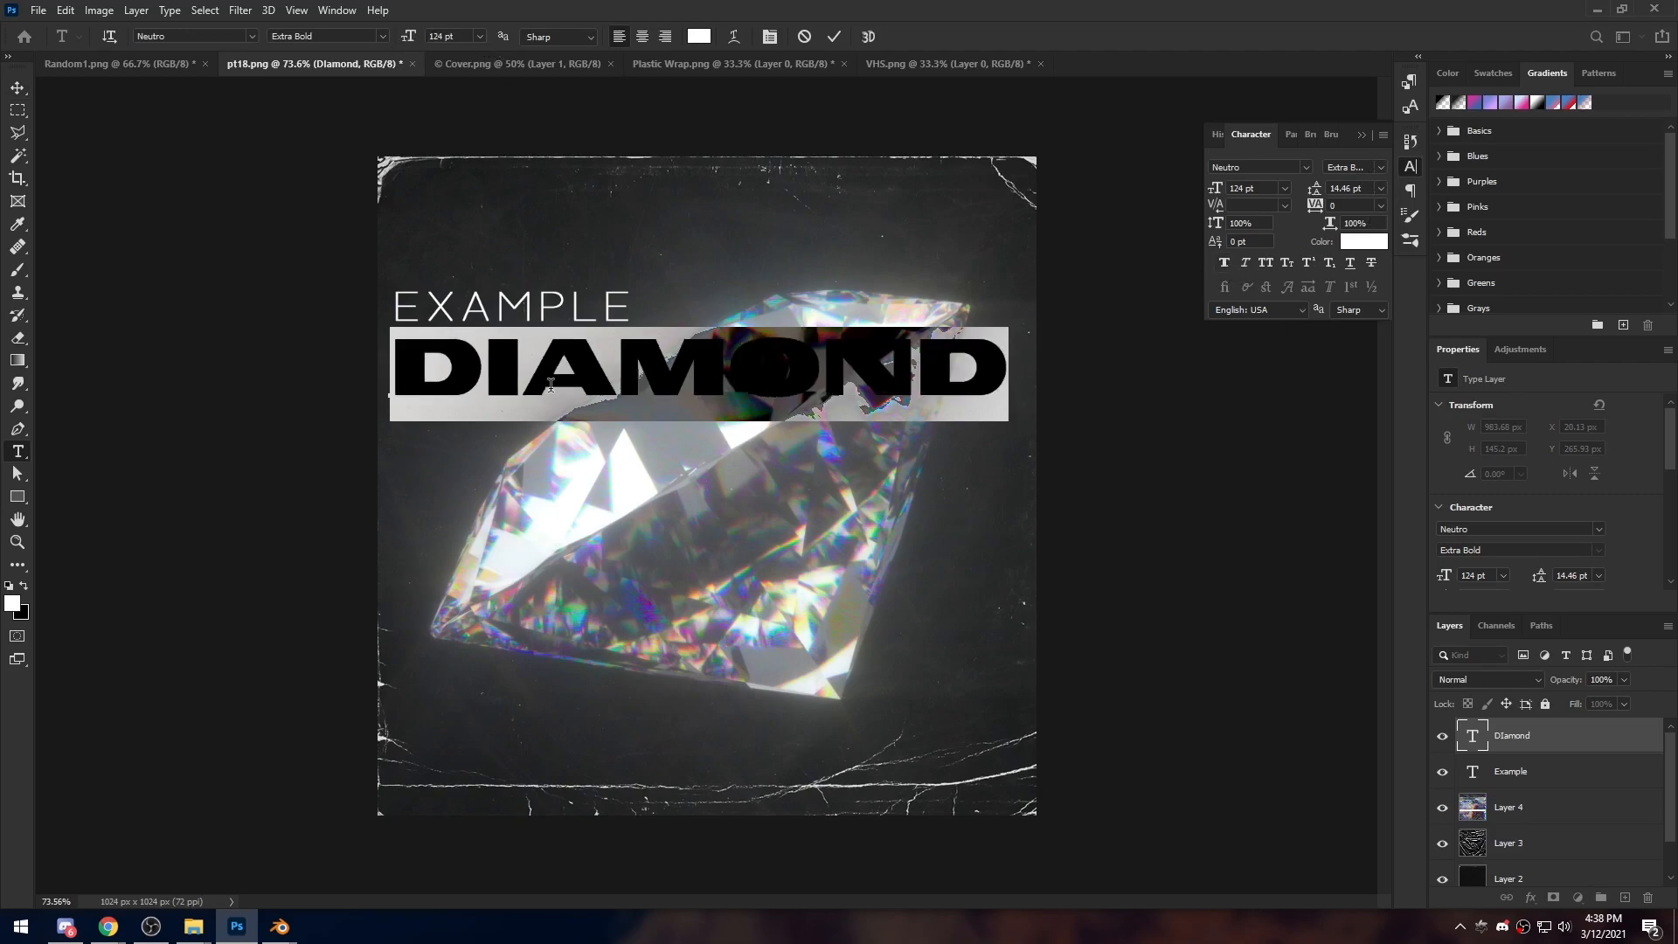
left_click(1411, 166)
left_click(1413, 167)
left_click(1224, 262)
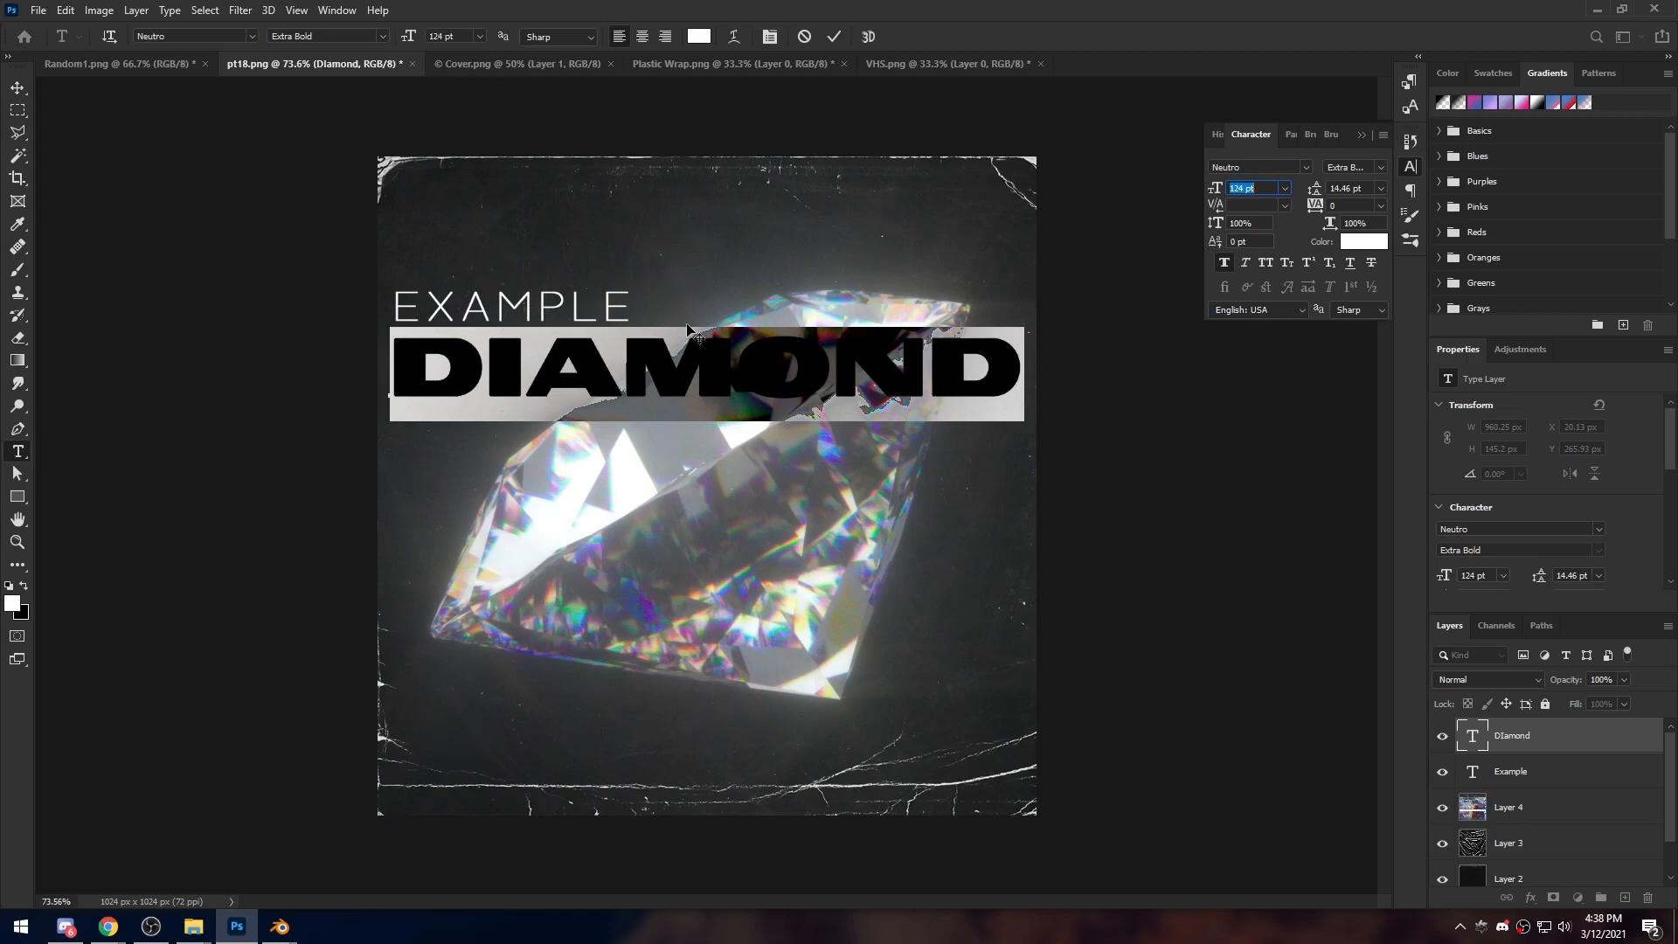
left_click(1225, 262)
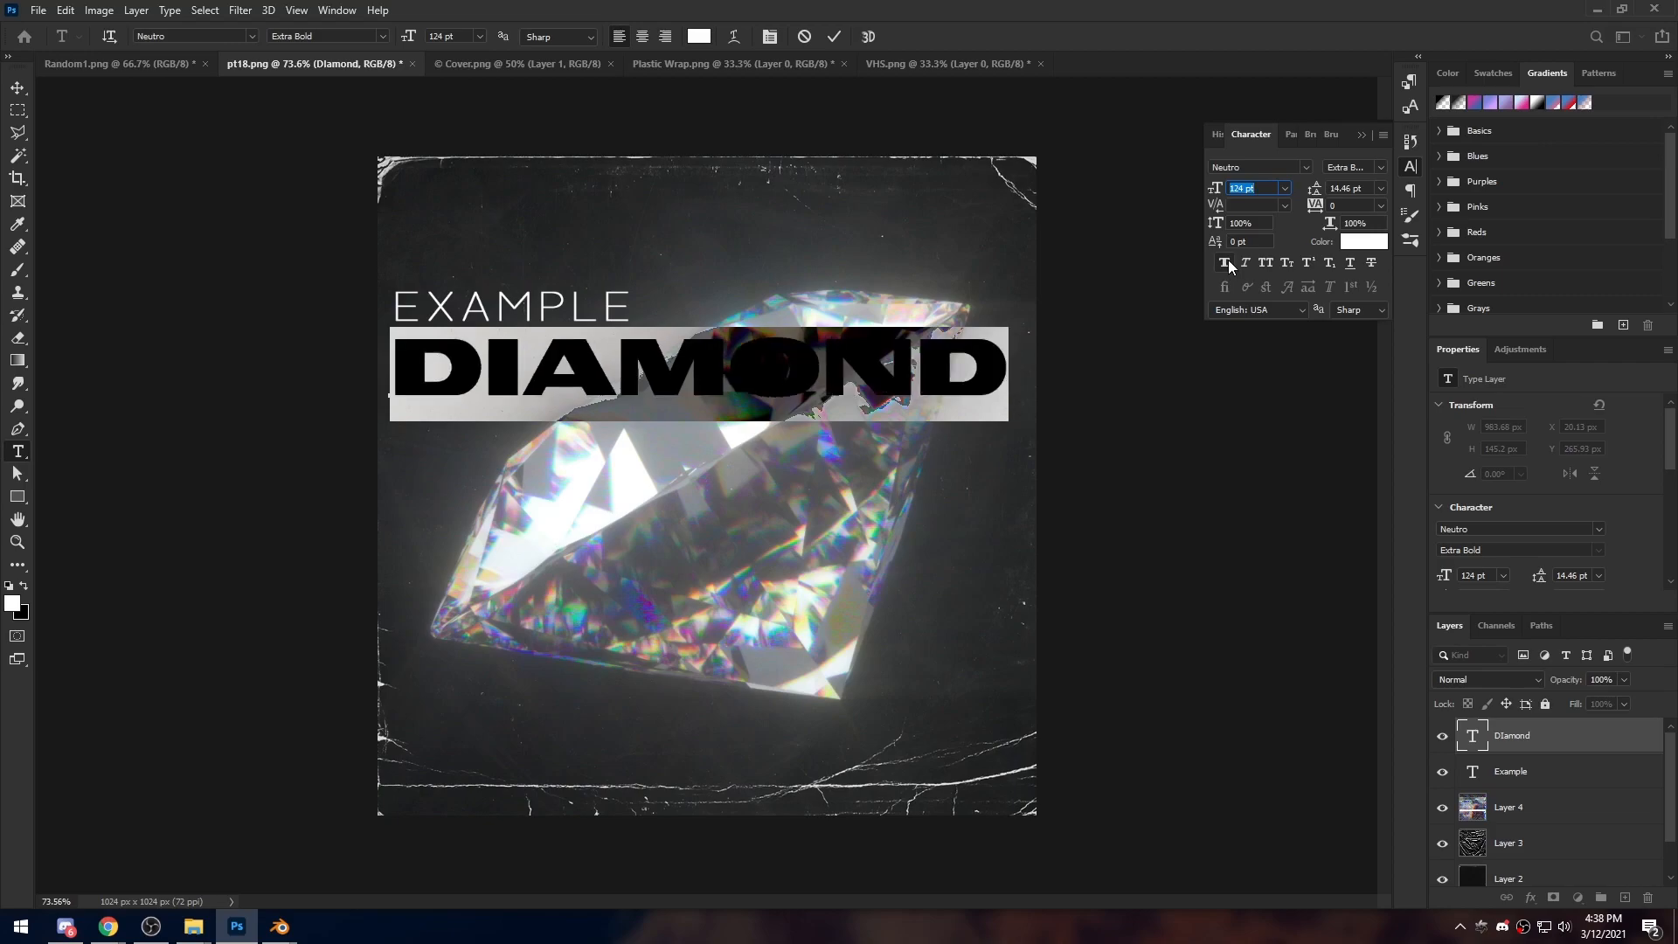
left_click(1225, 262)
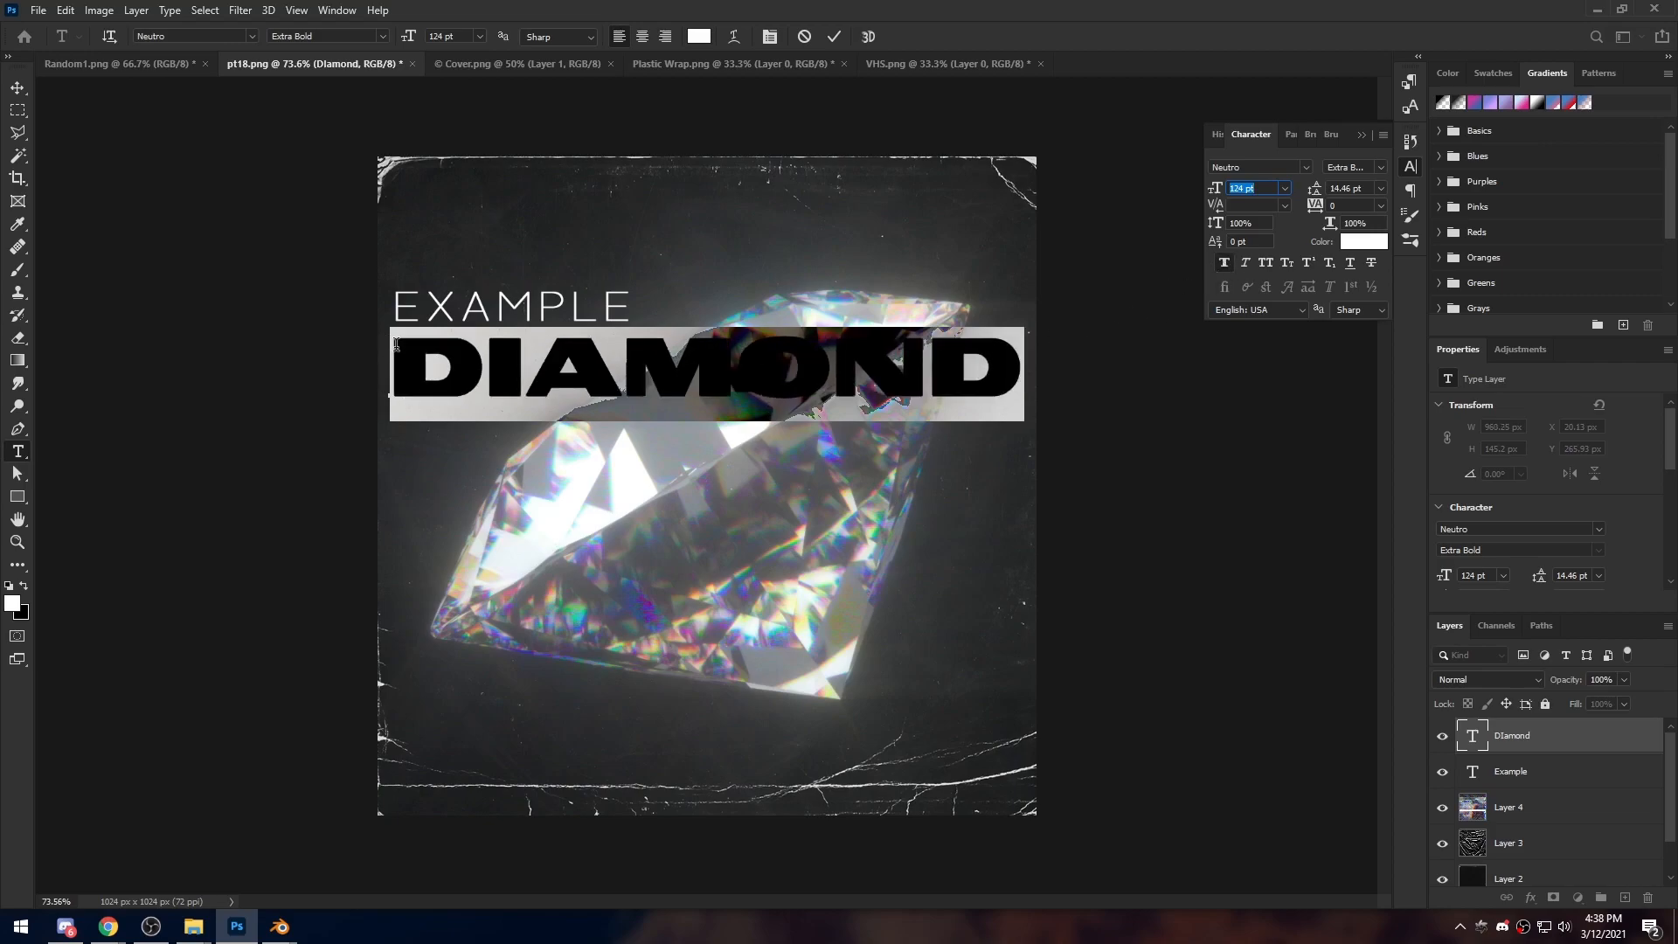
left_click(1226, 265)
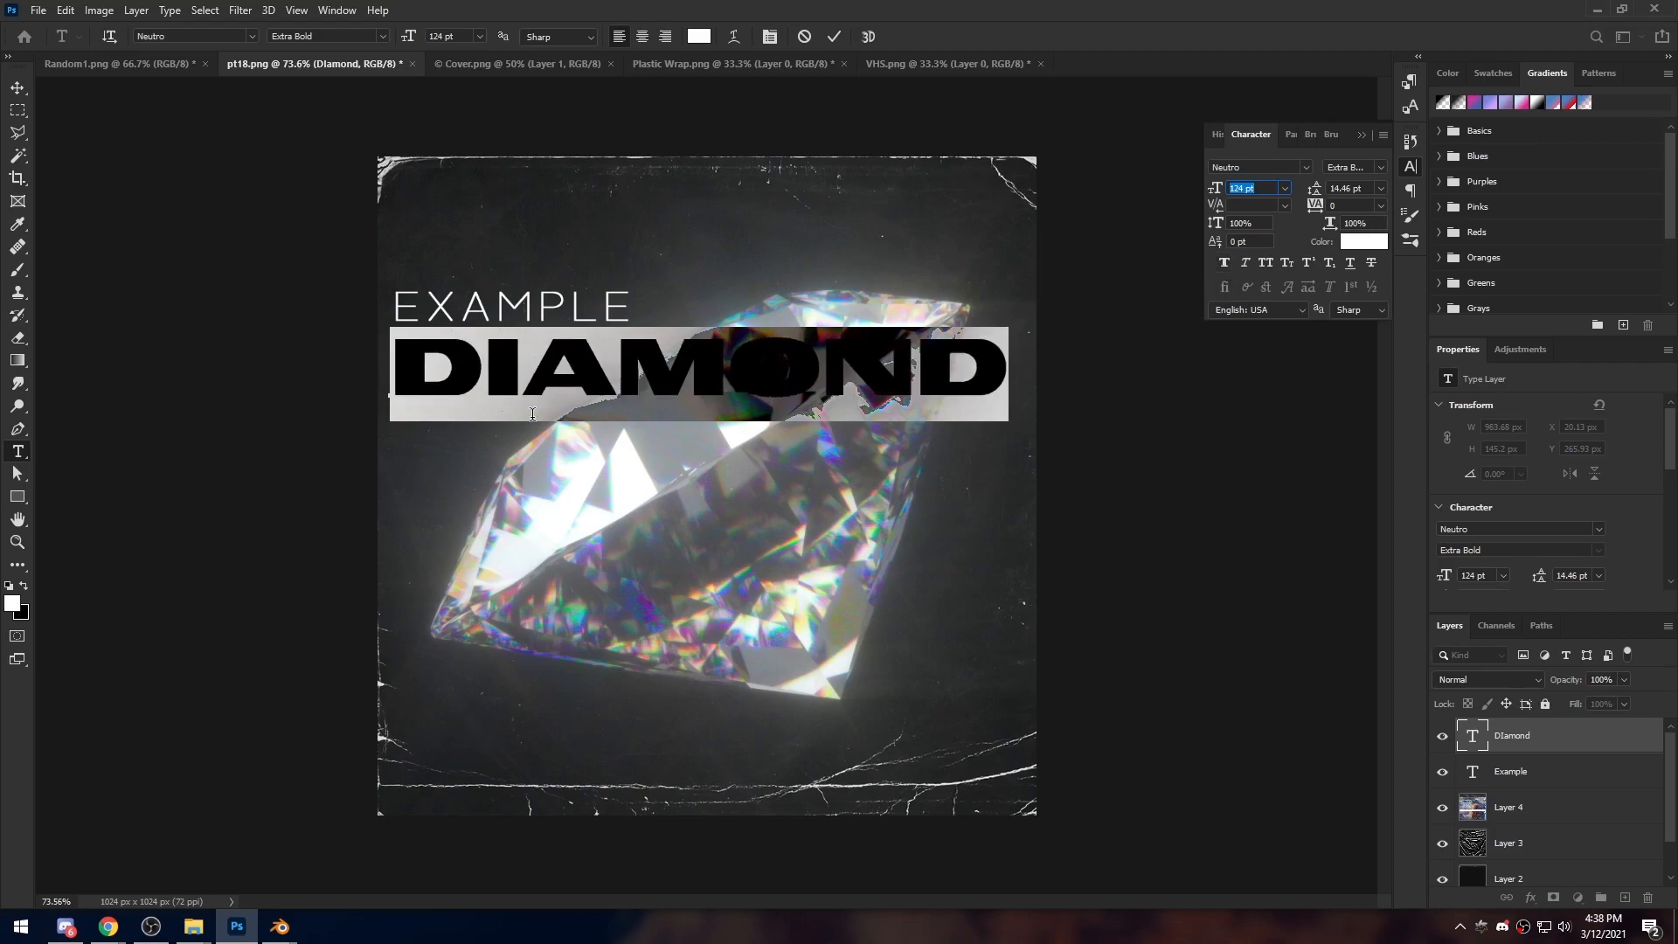
left_click(1411, 167)
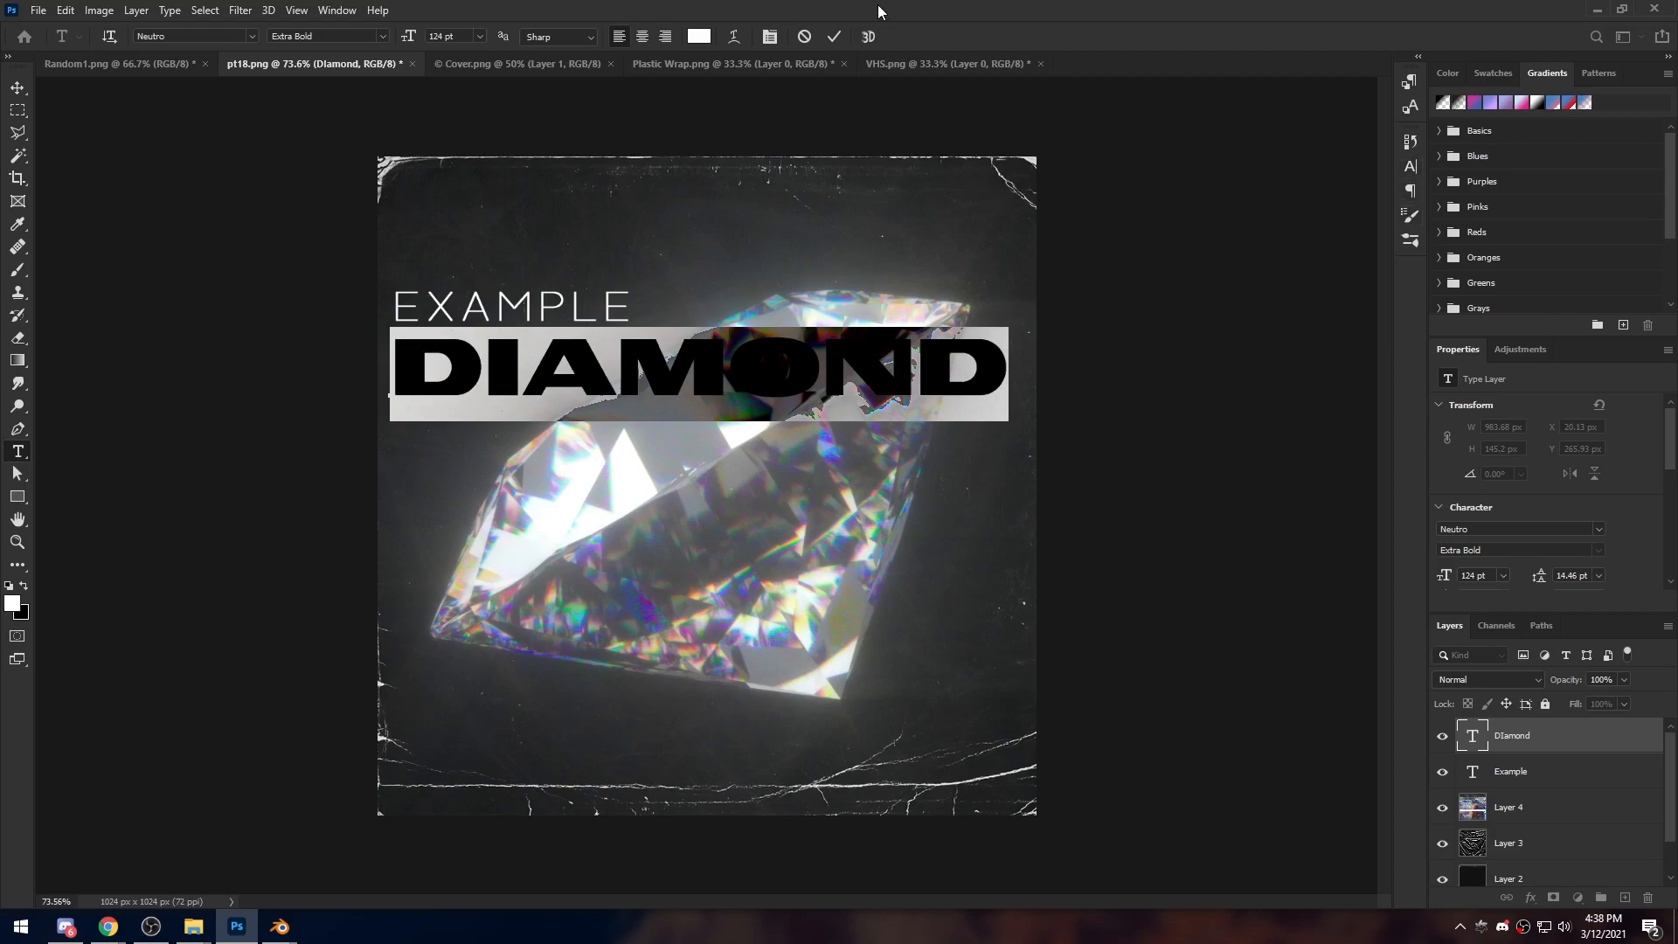
left_click(835, 39)
key("v")
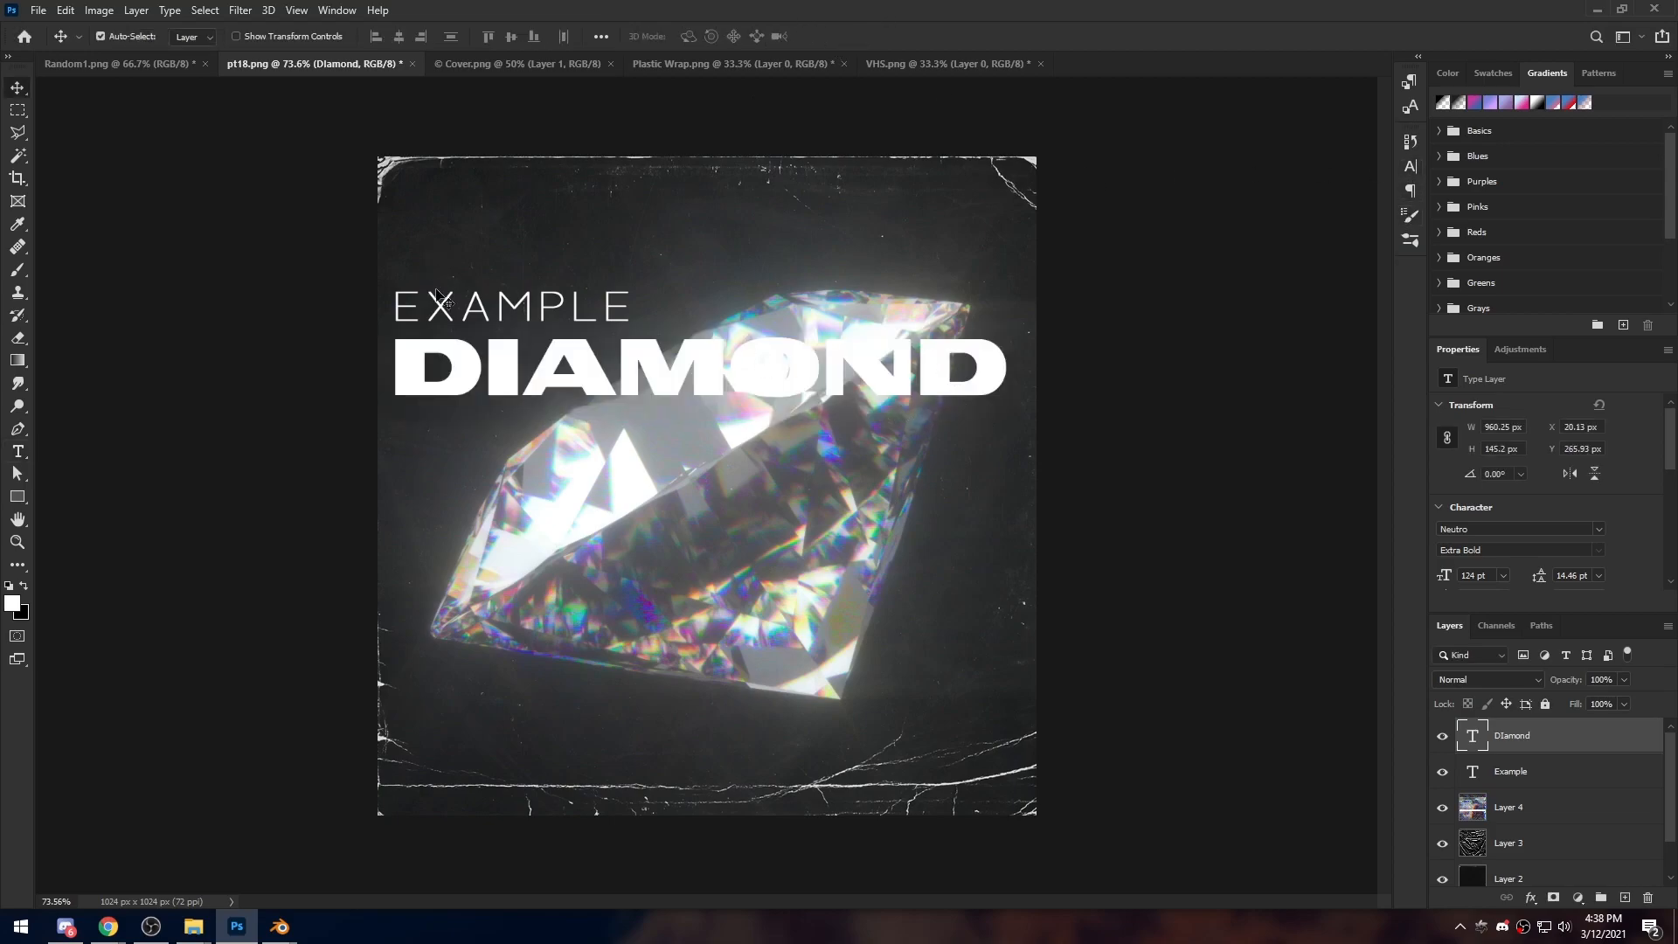
Try the EXAMPLE text with Faux Bold turned off
left_click(450, 317)
double_click(519, 306)
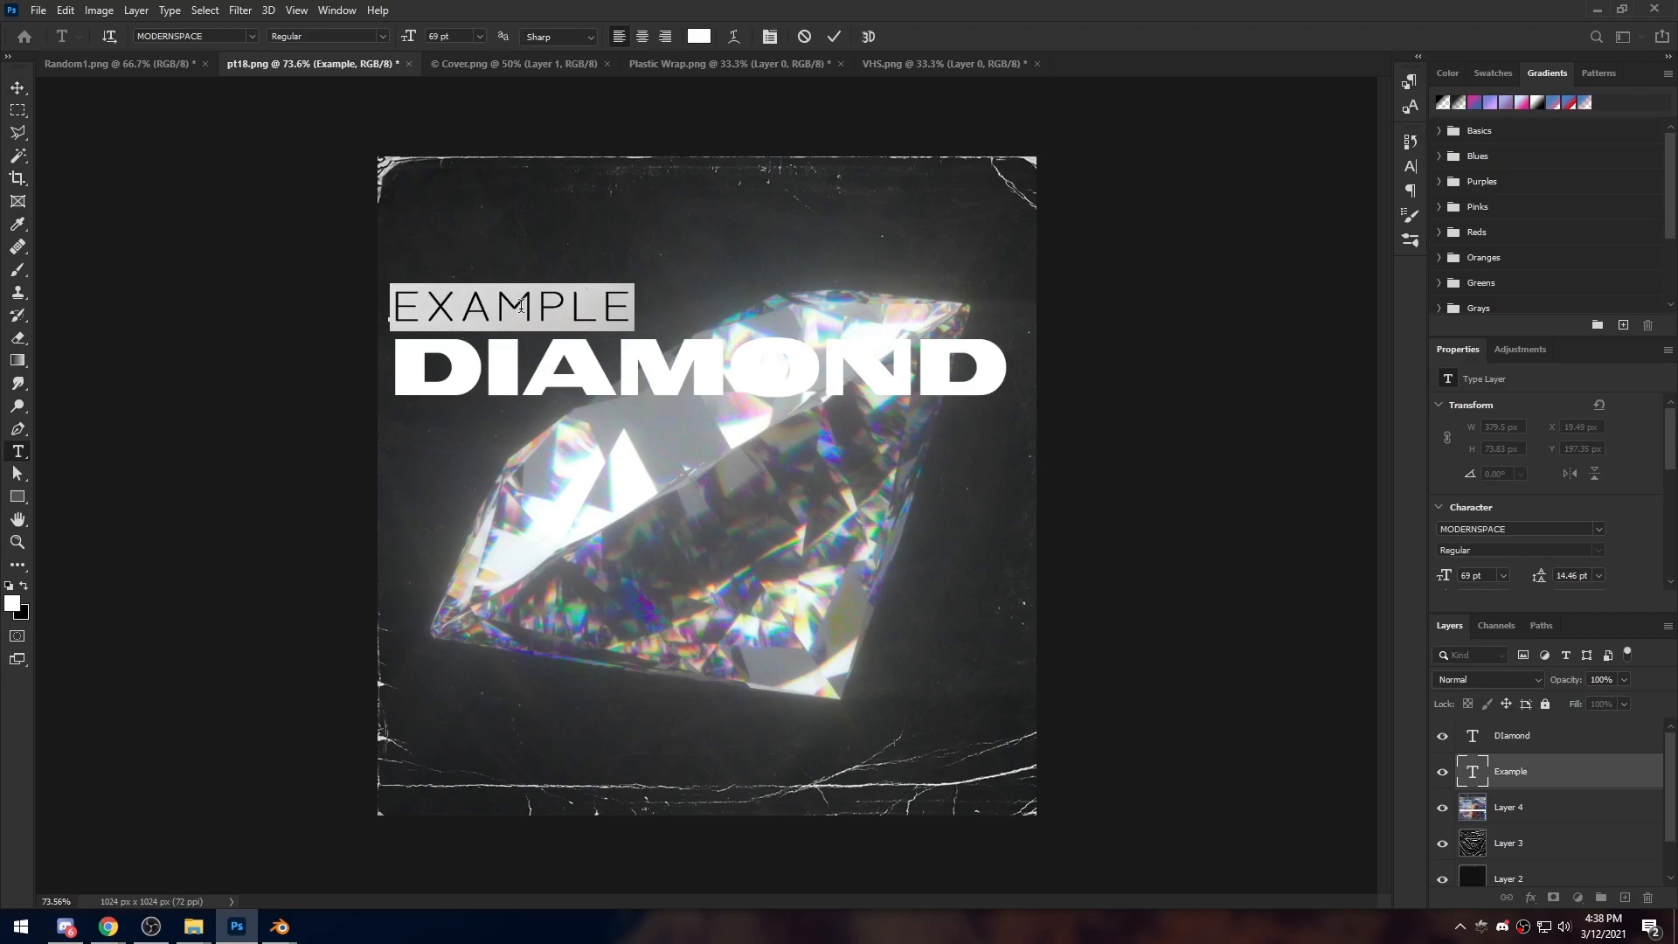
left_click(1411, 167)
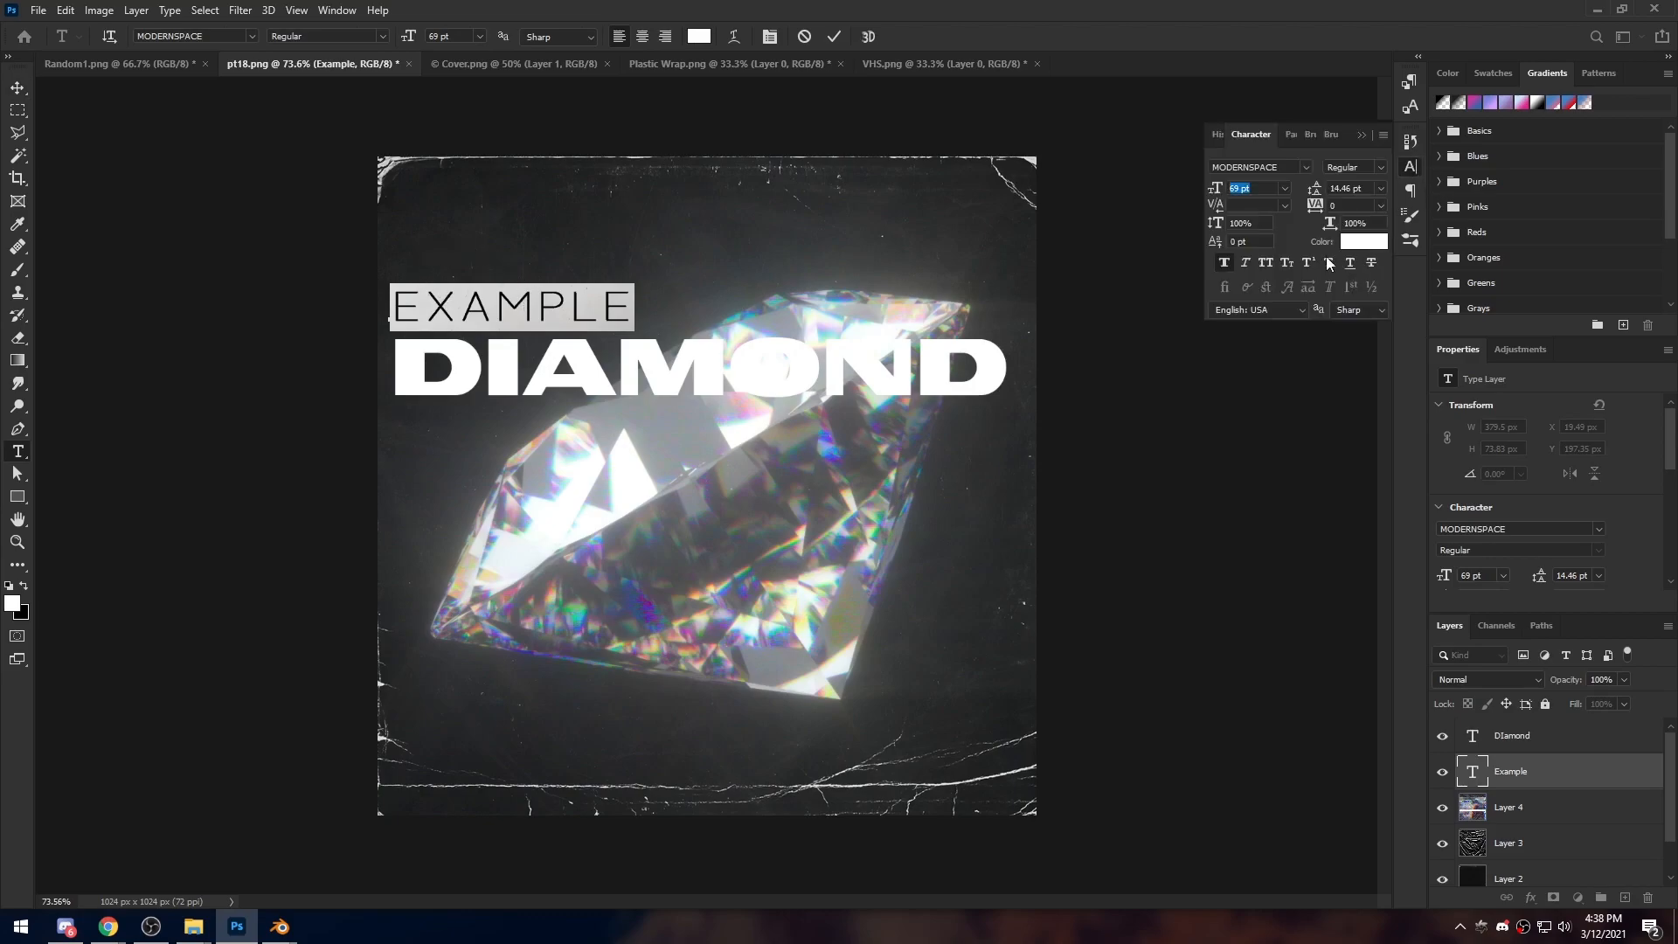
left_click(1223, 263)
left_click(834, 36)
key("v")
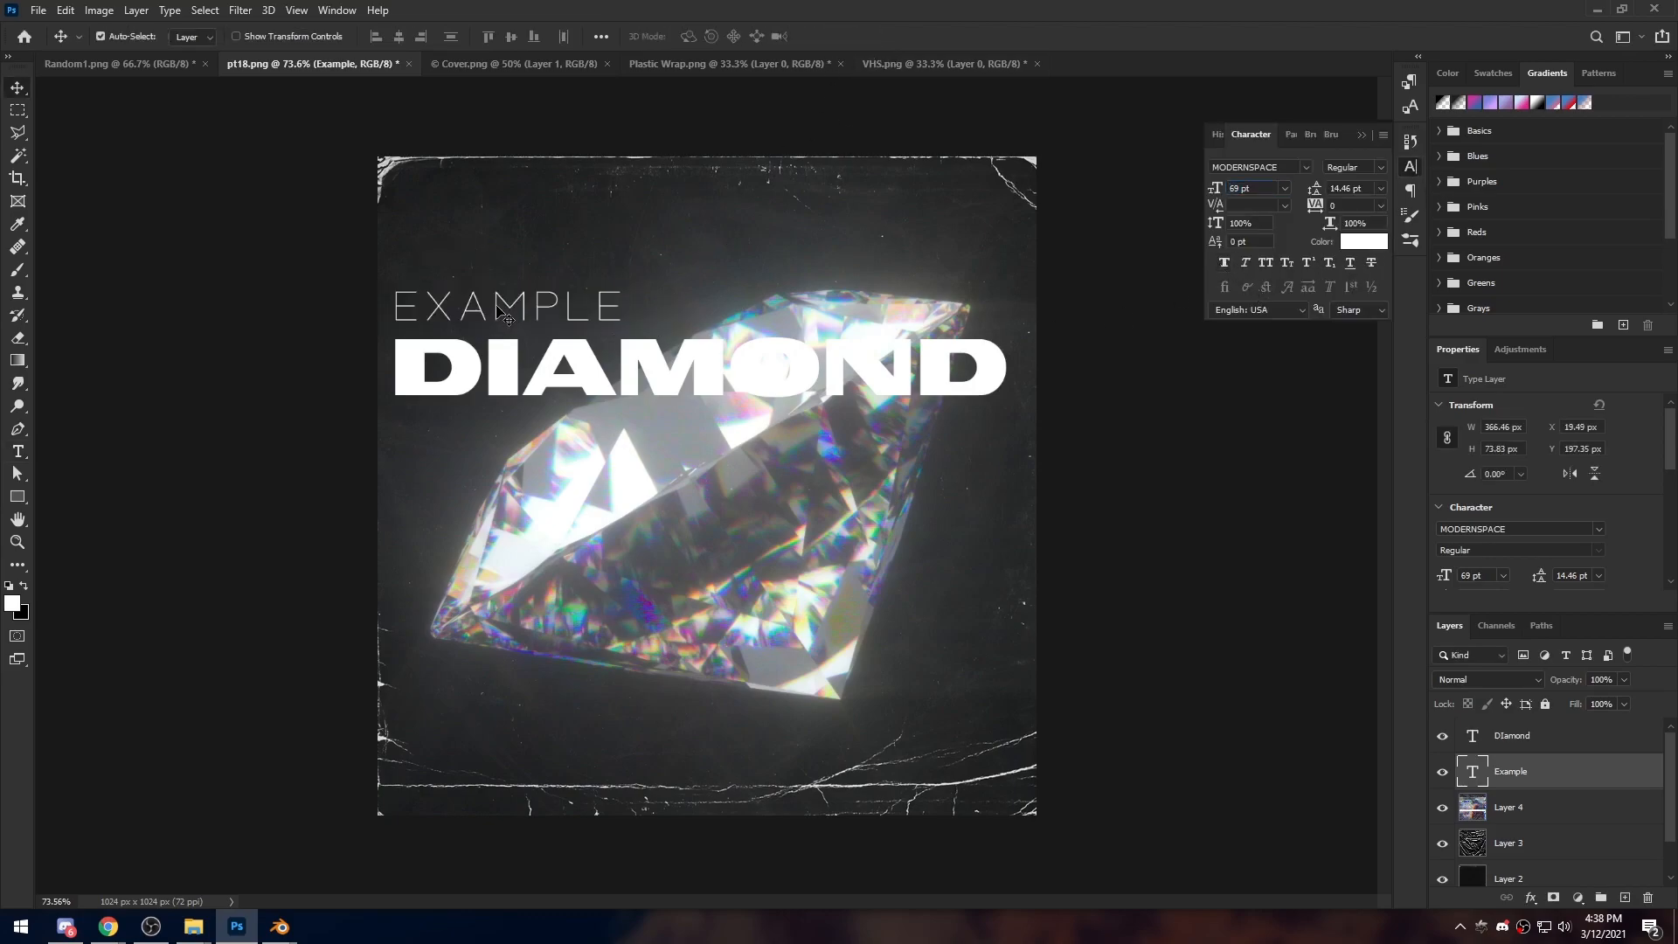
Turn Faux Bold back on for the EXAMPLE text and commit it
double_click(535, 320)
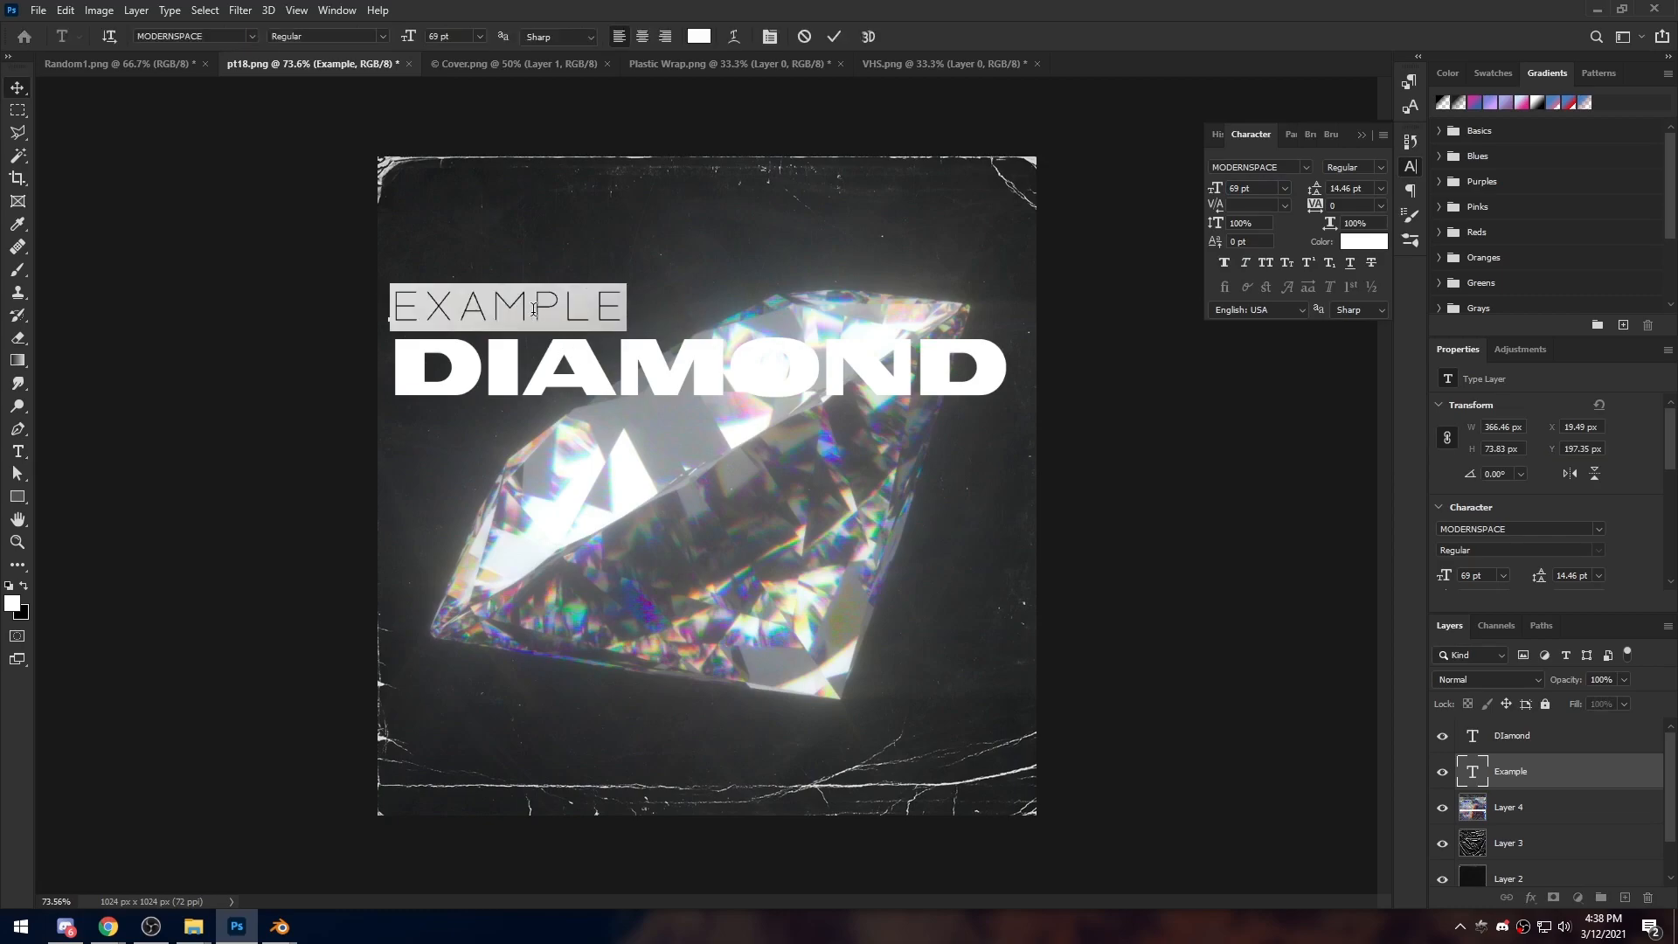
left_click(1225, 264)
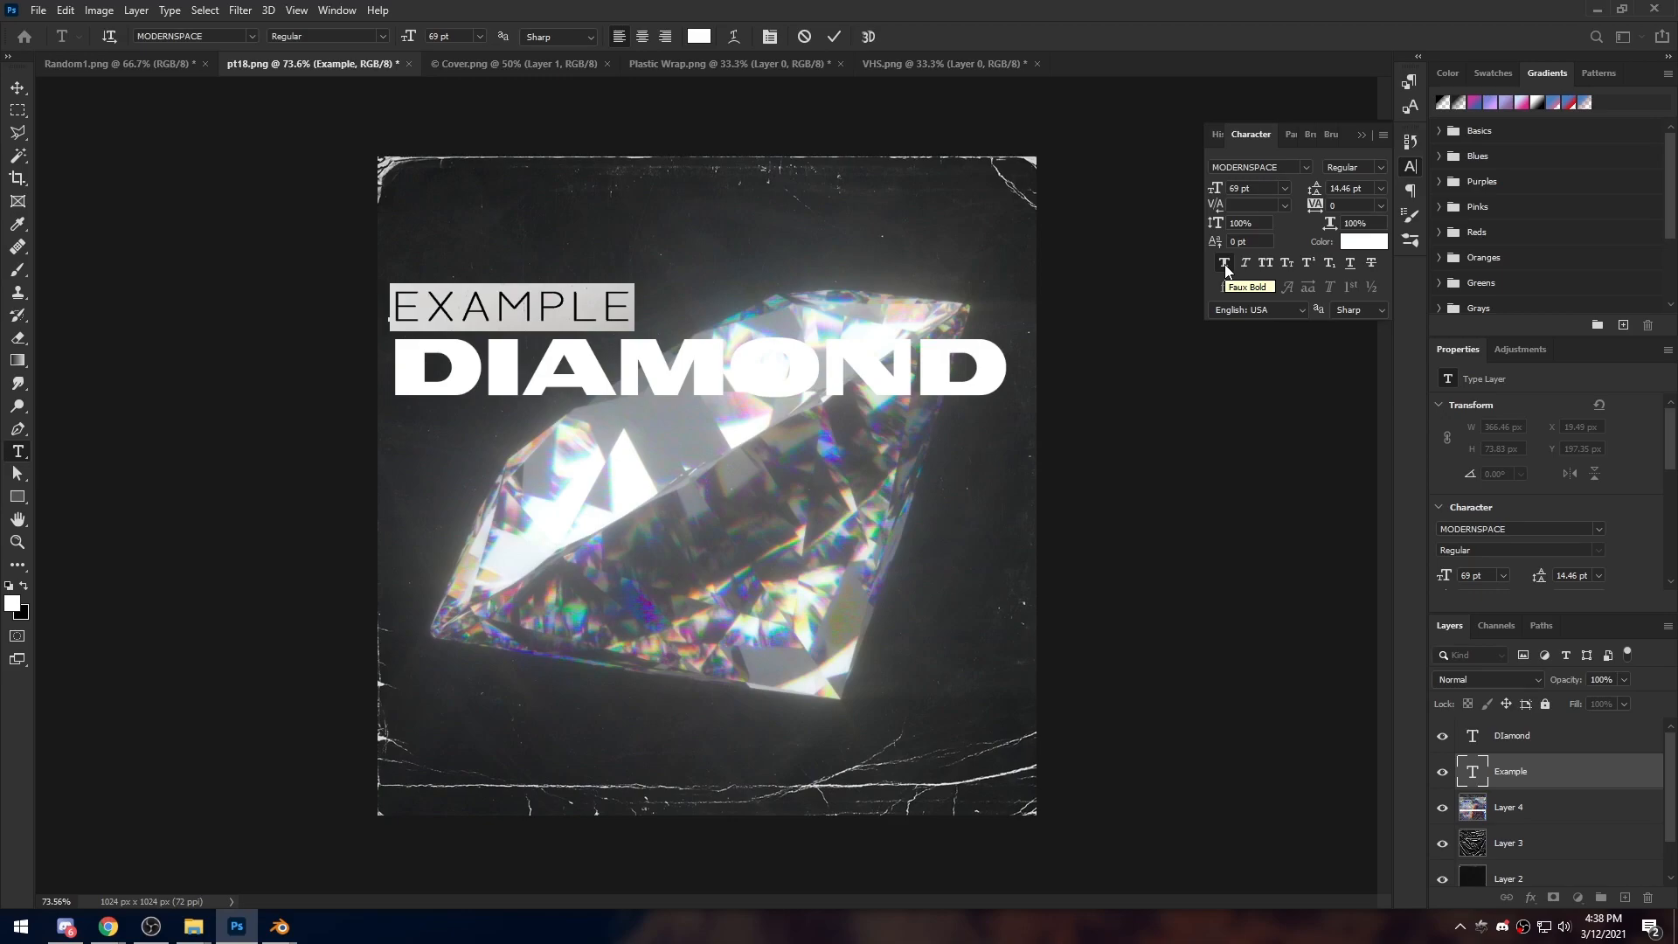
left_click(834, 37)
key("v")
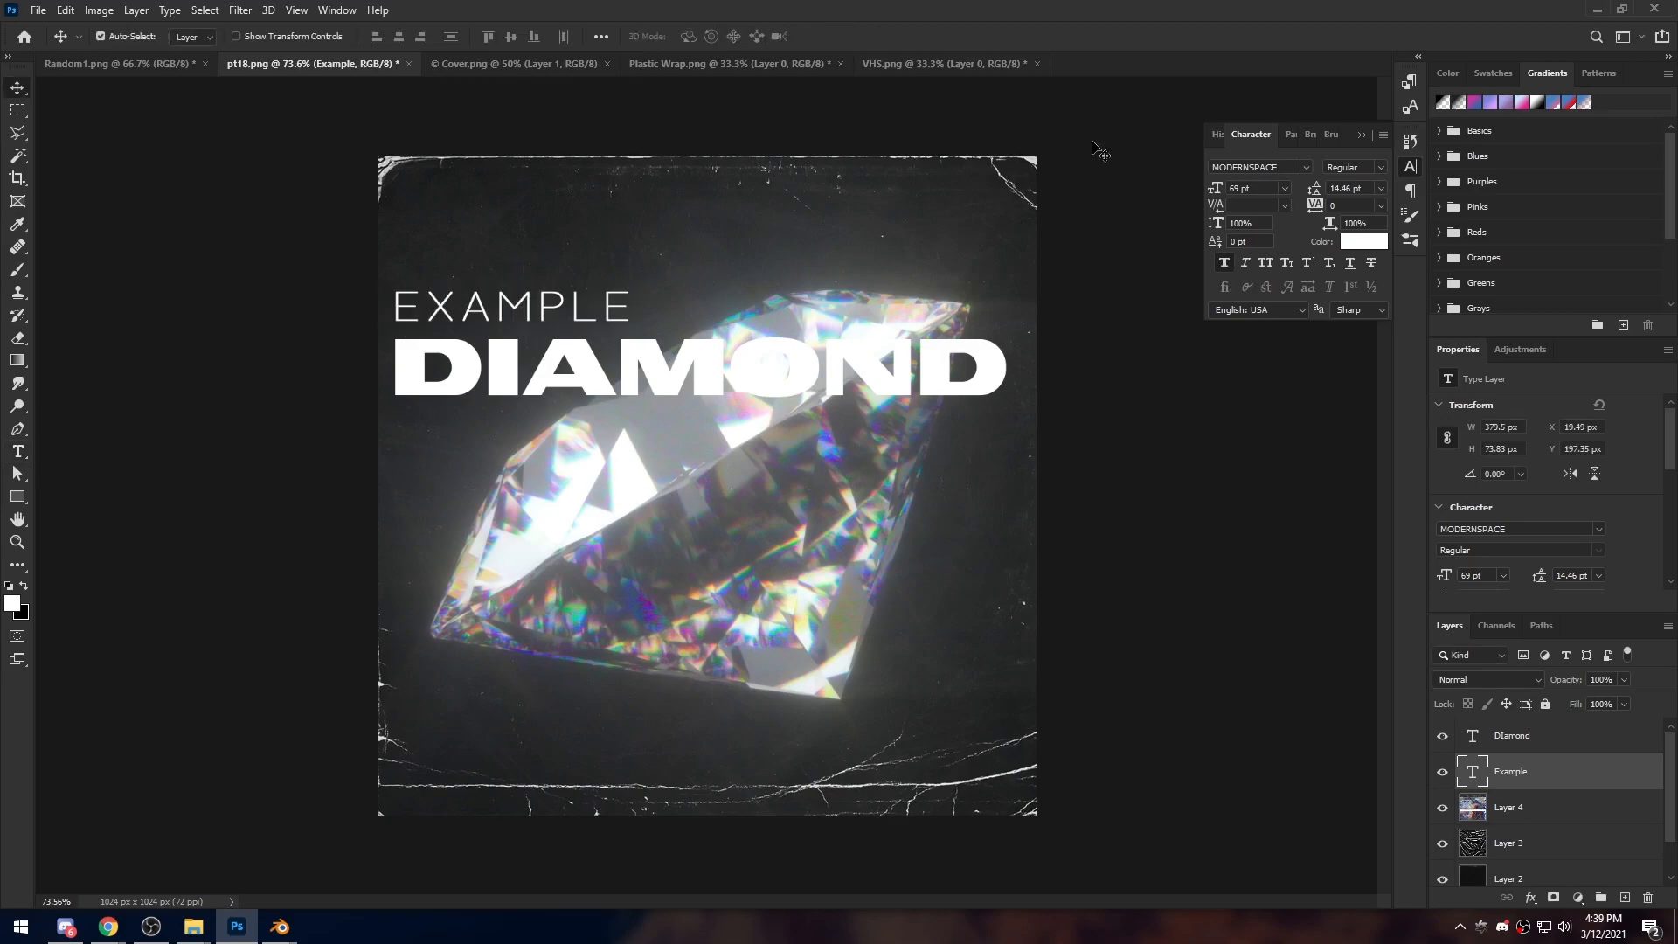
left_click(1411, 166)
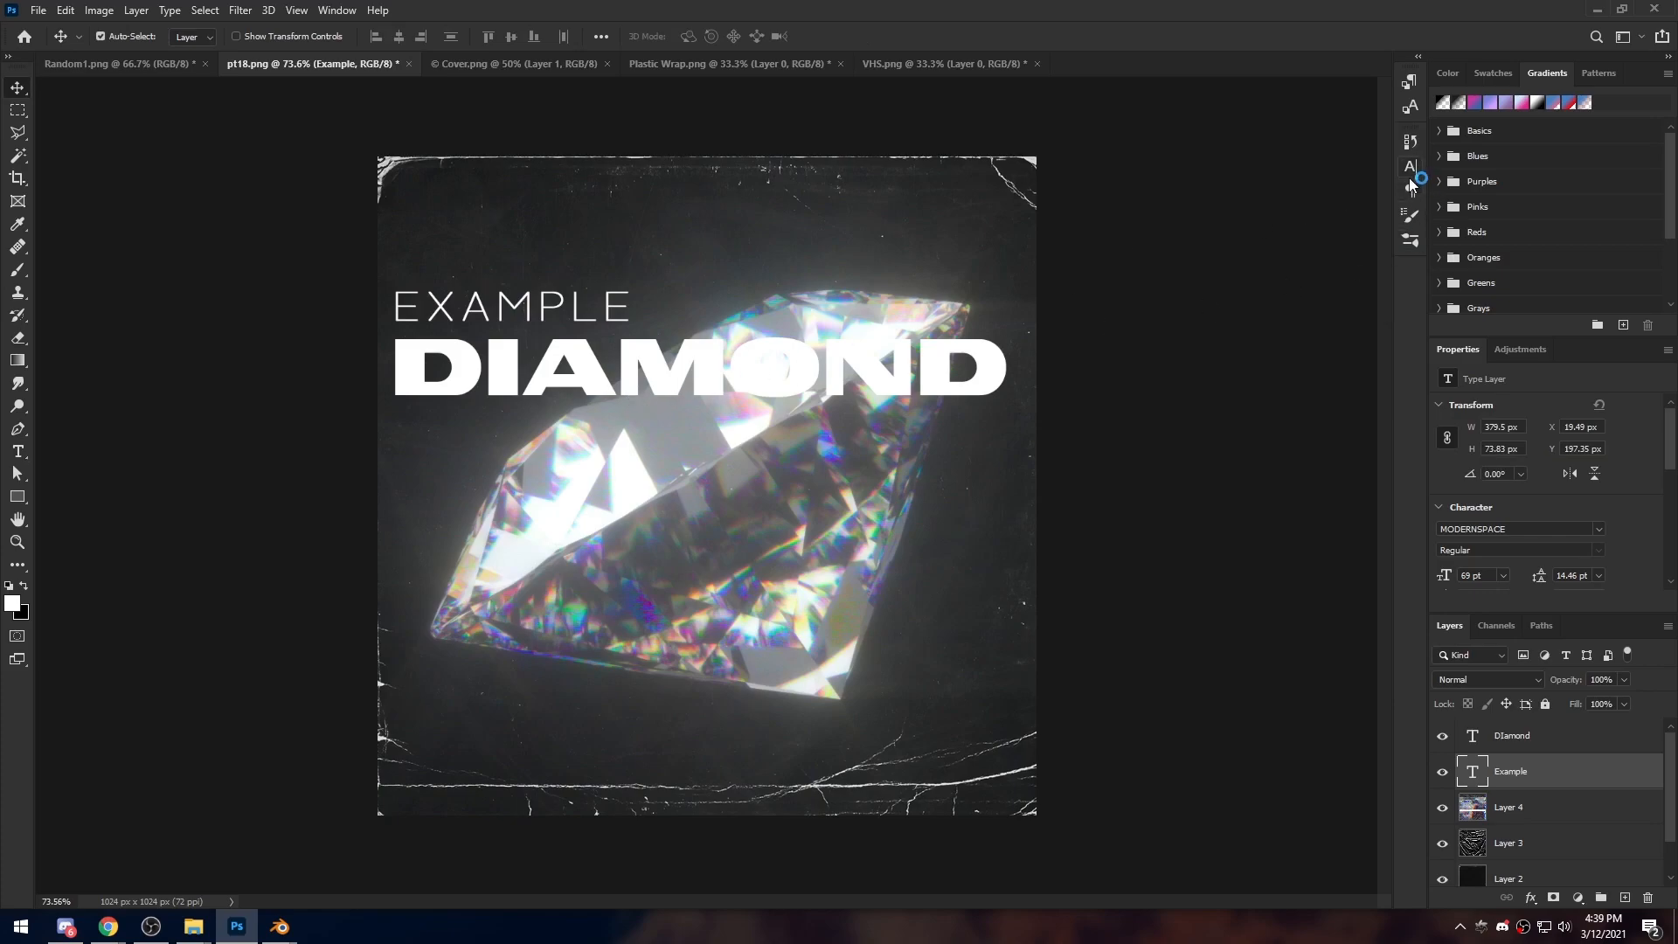
left_click(1411, 168)
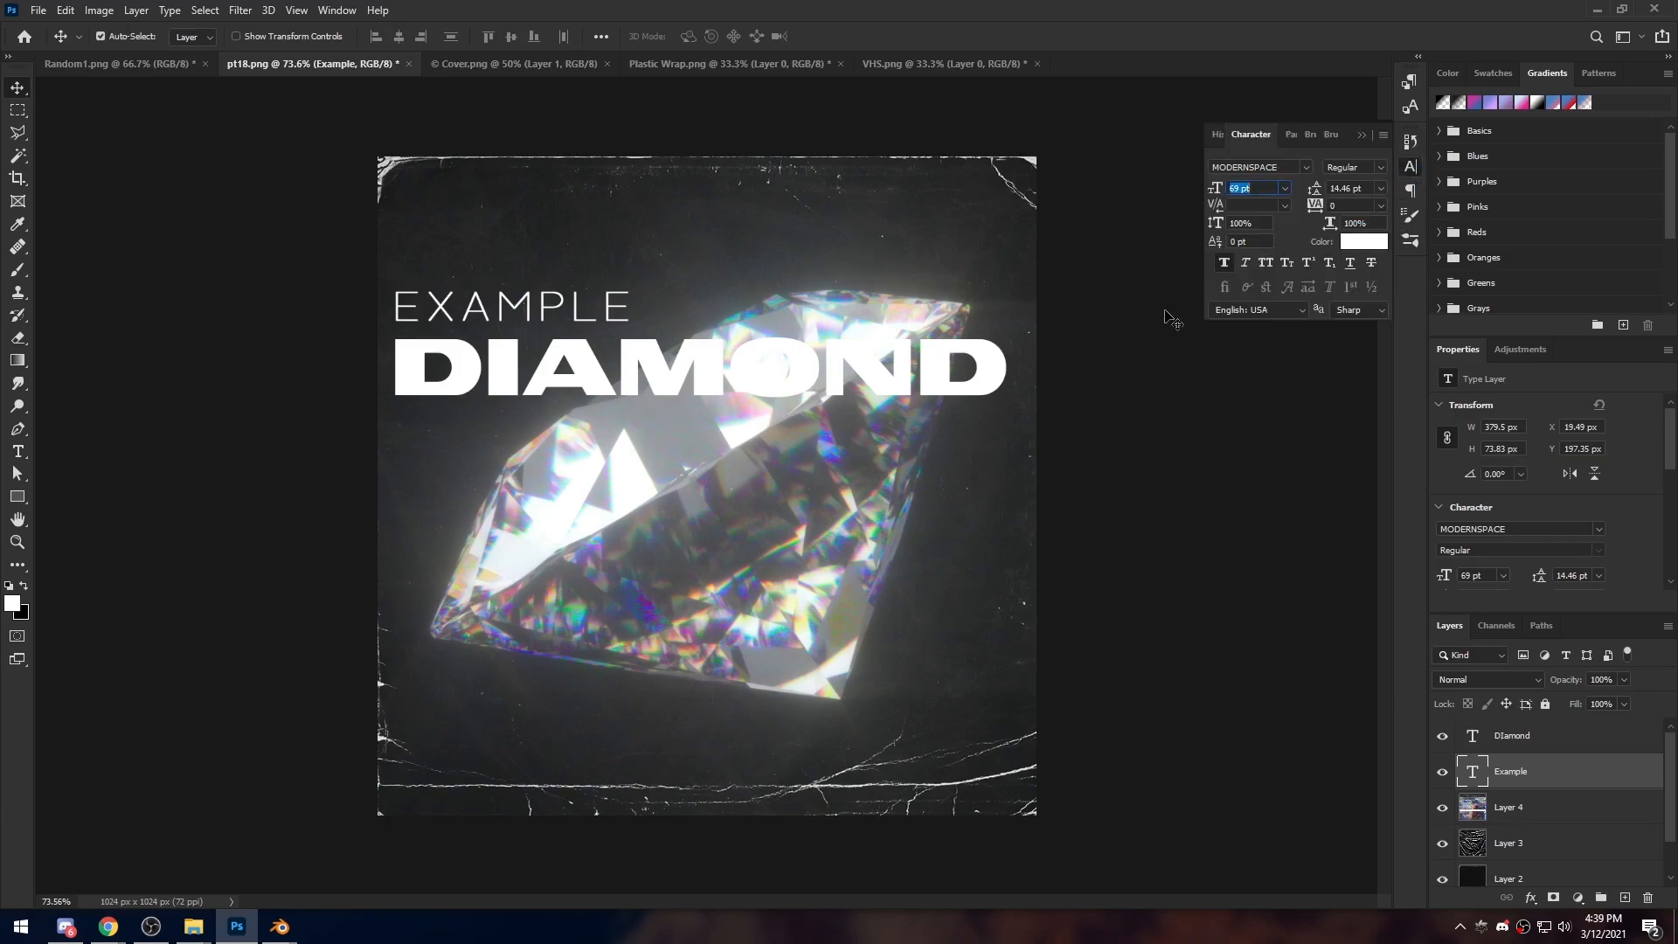
left_click(1410, 166)
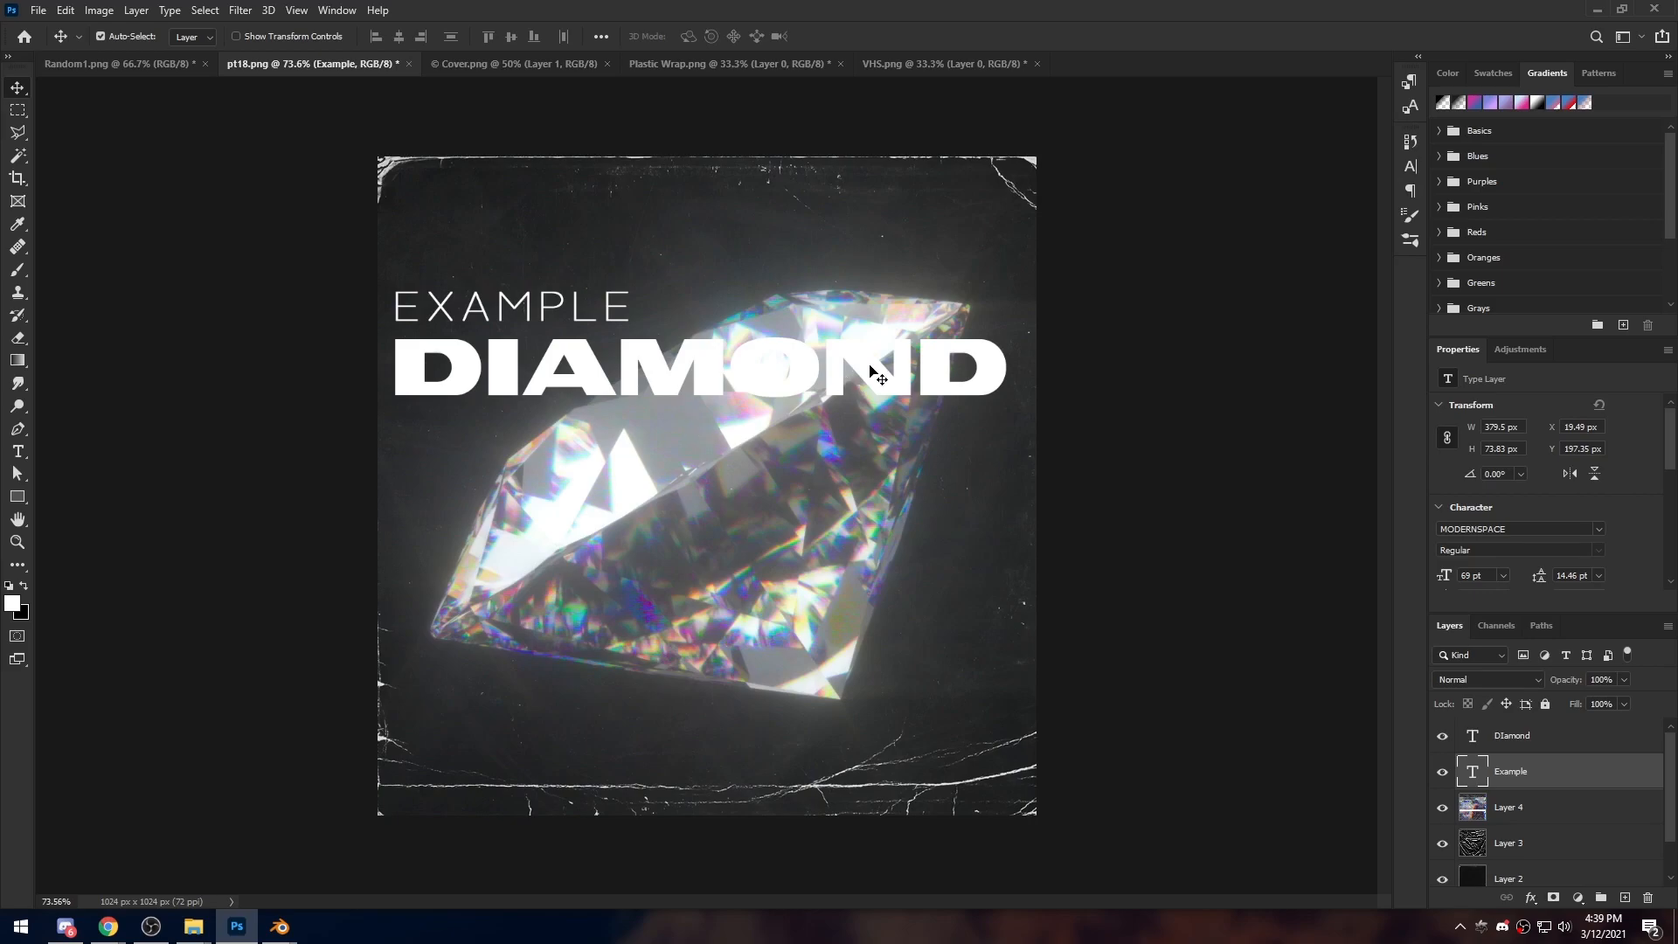
Tighten the gap between EXAMPLE and DIAMOND, and move both texts together up to about Y 176 px
left_click_drag(662, 386, 660, 373)
left_click_drag(609, 322, 614, 300)
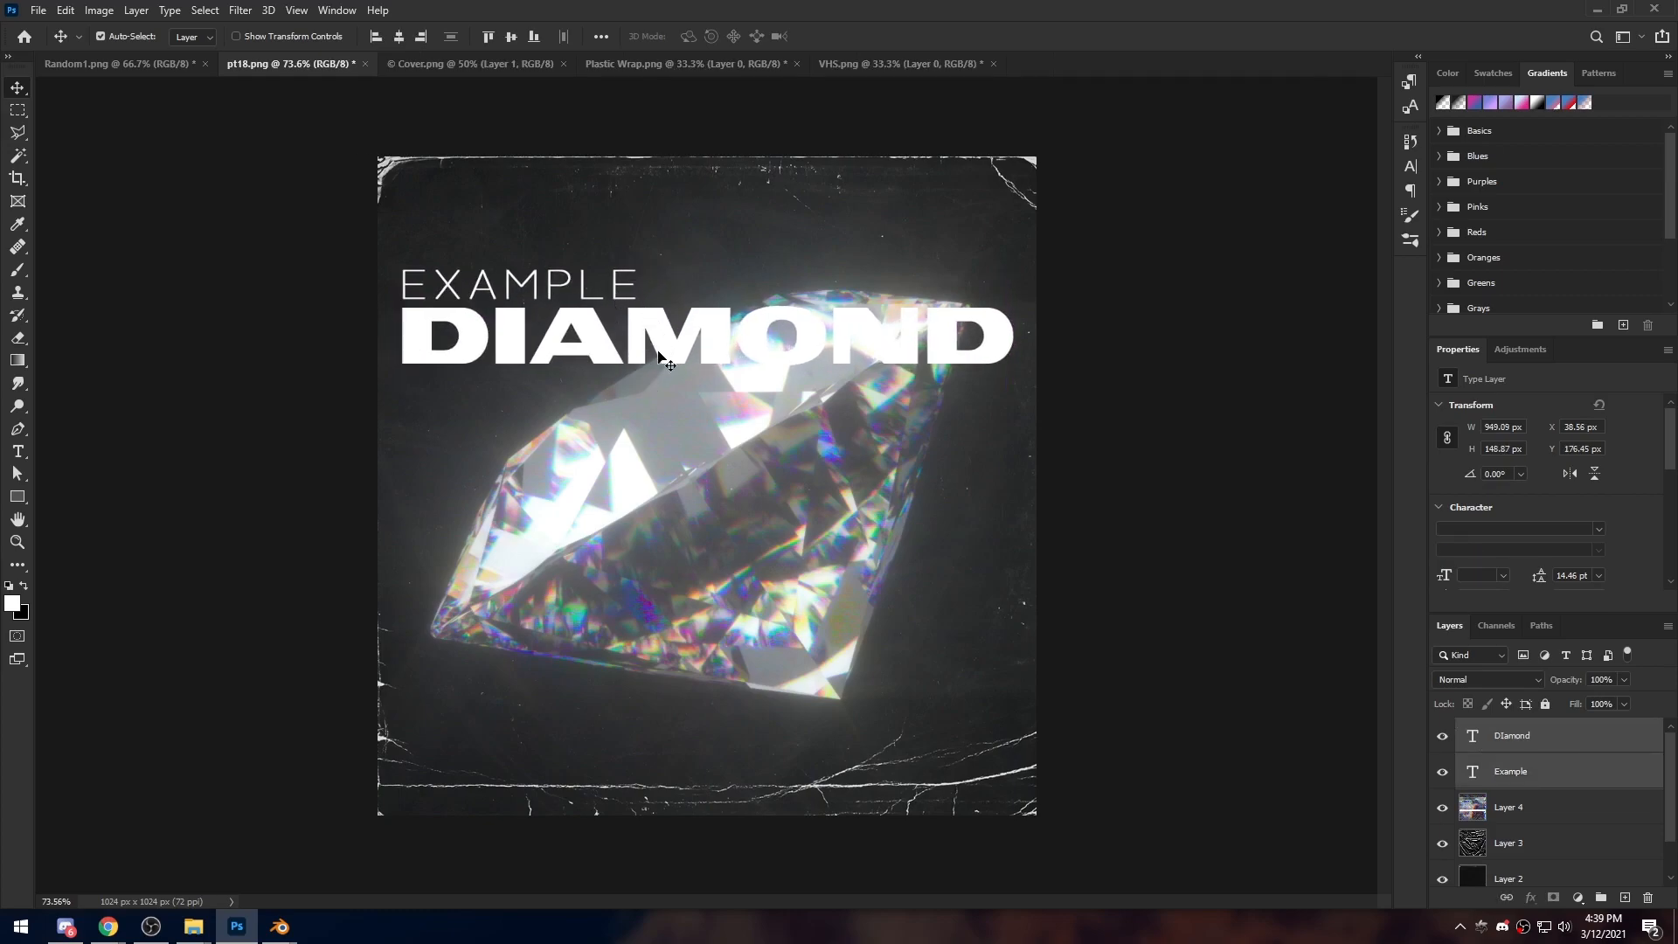
Select the whole canvas, nudge the DIAMOND text to about X 30 px to line up with EXAMPLE, and deselect
left_click(1621, 812)
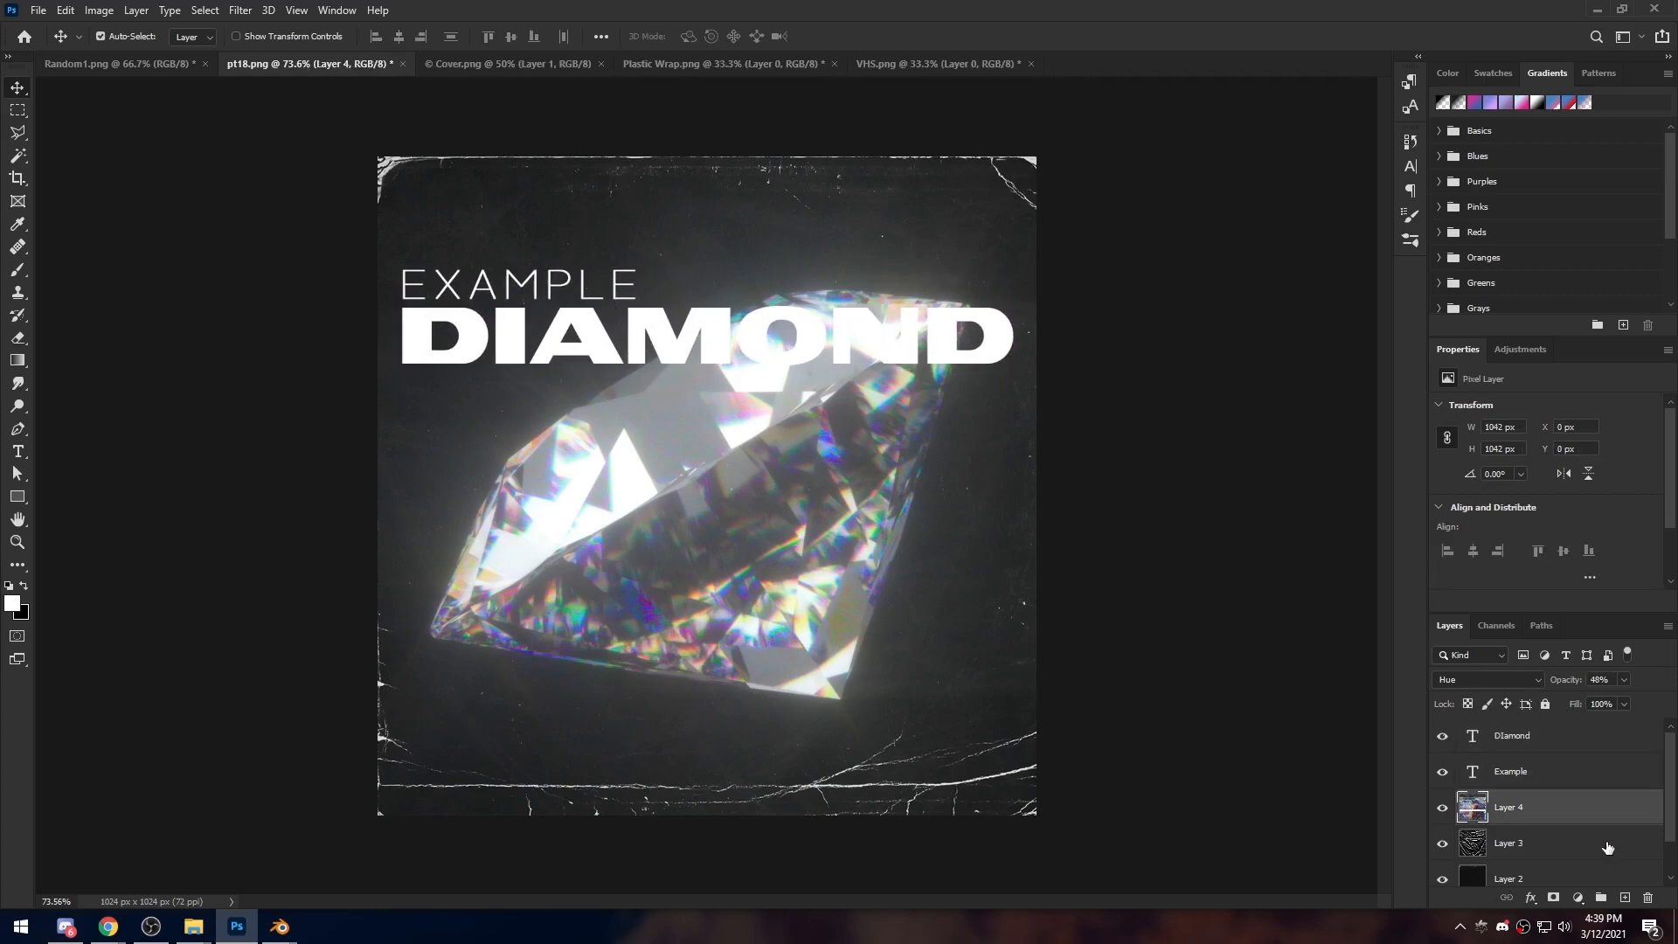
left_click(1566, 772)
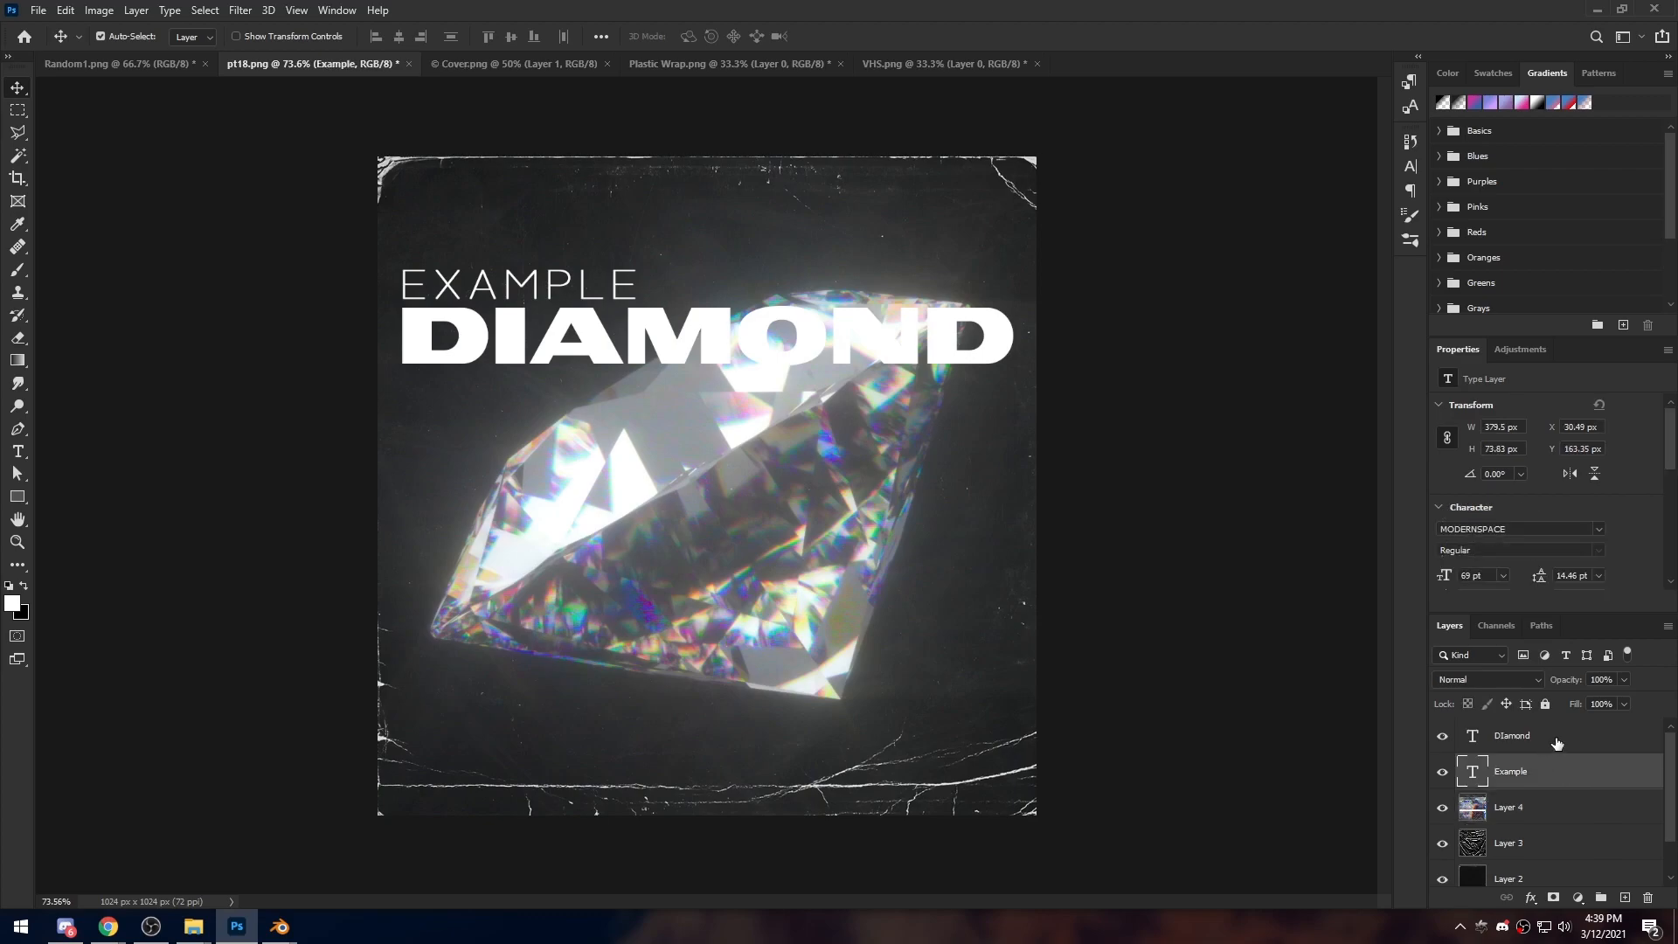
left_click(1558, 742)
key("m")
key("ctrl+a")
key("v")
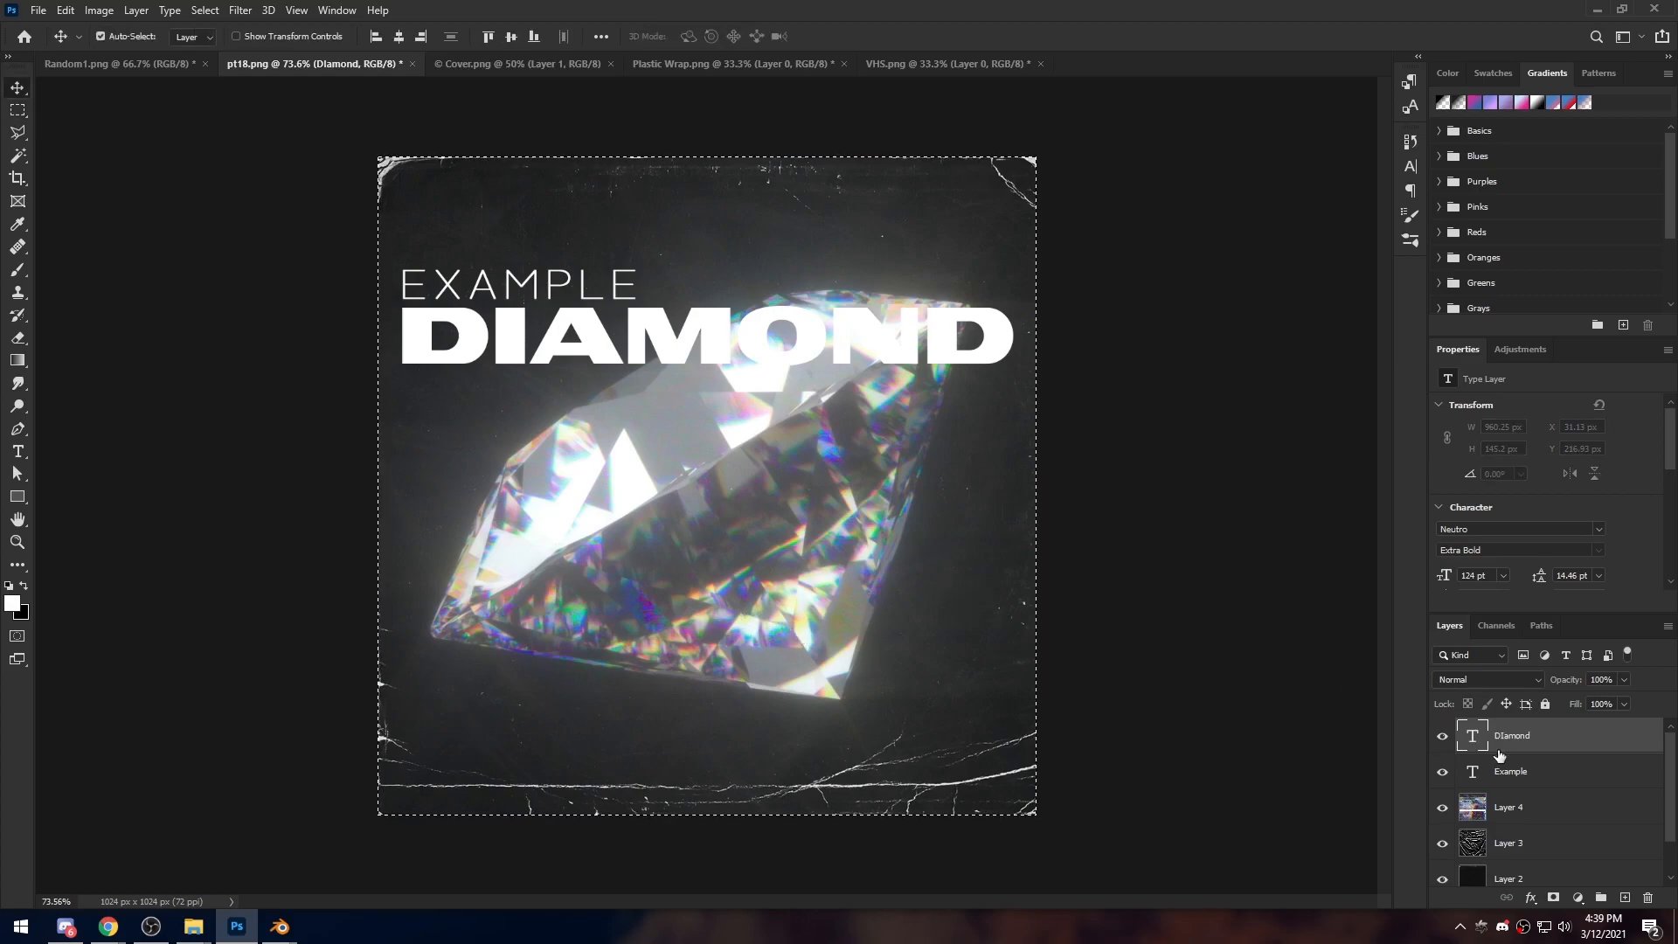
left_click(1549, 776)
left_click(1544, 742)
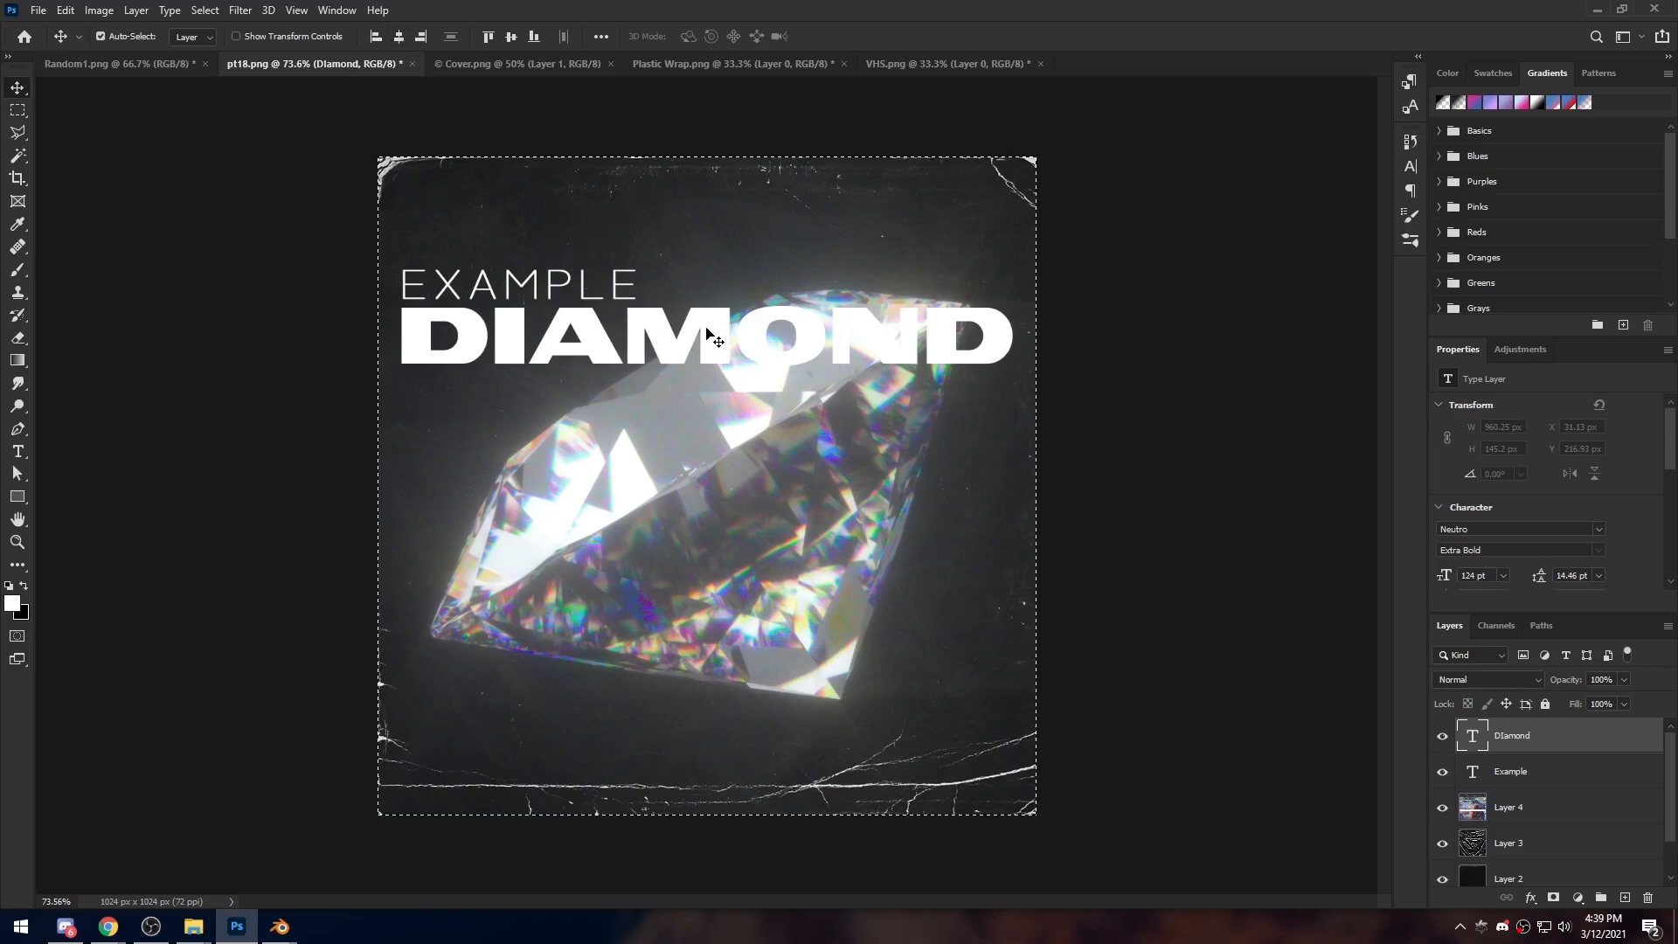
key("ctrl+d")
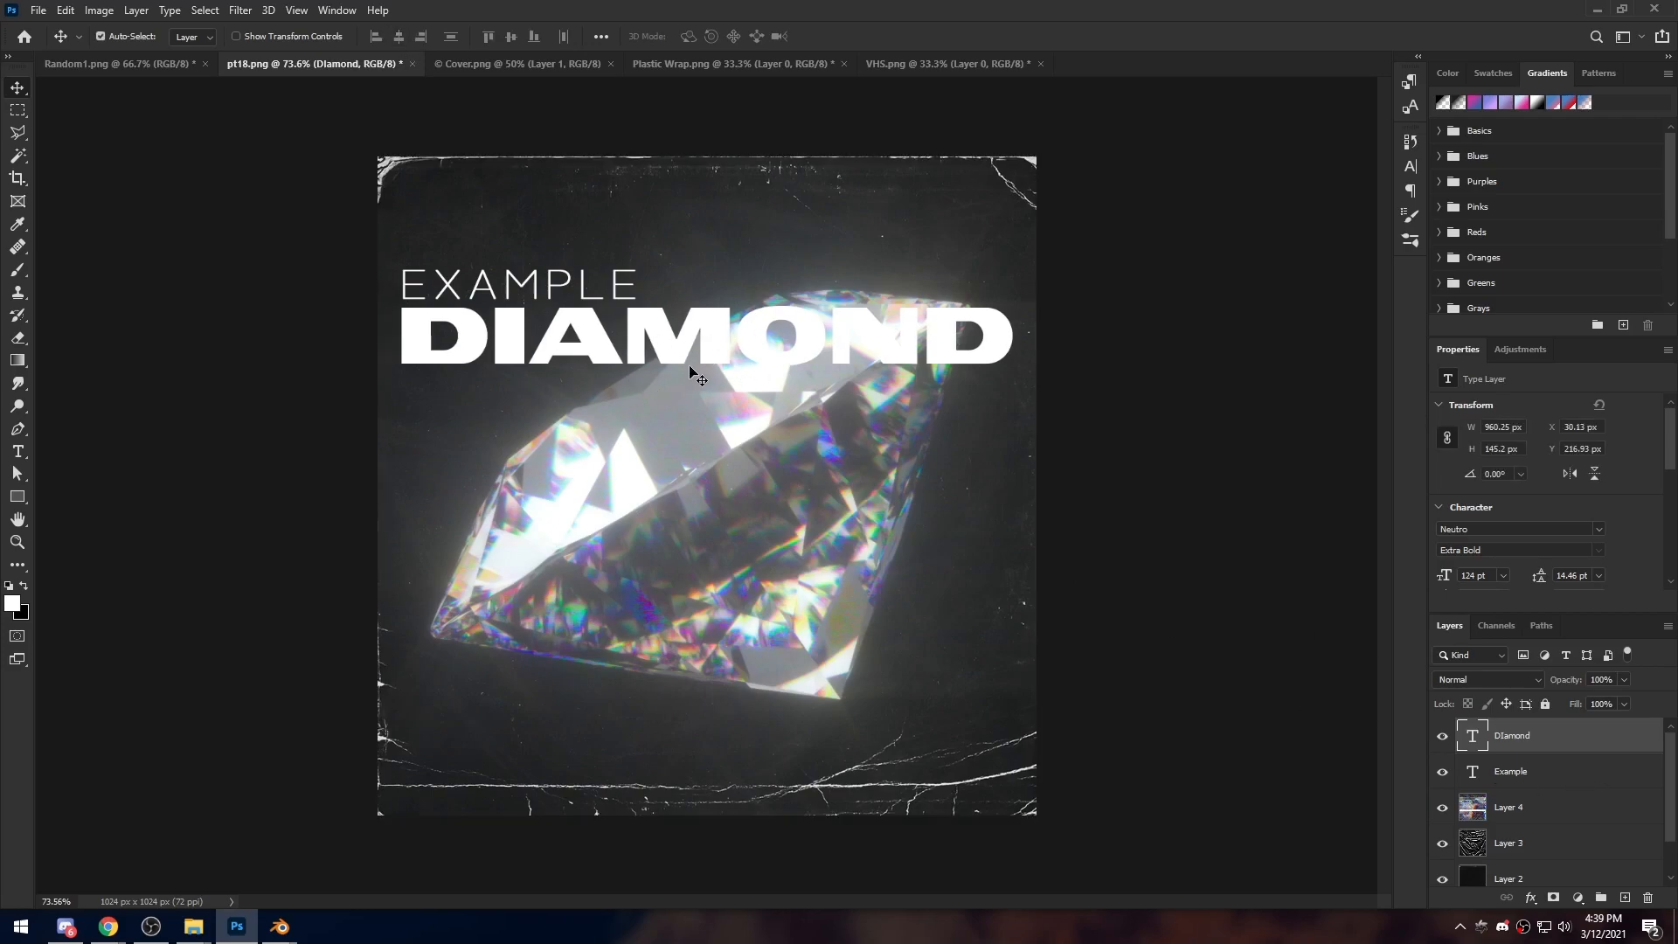
scroll(450, 291, "up", 5, "alt")
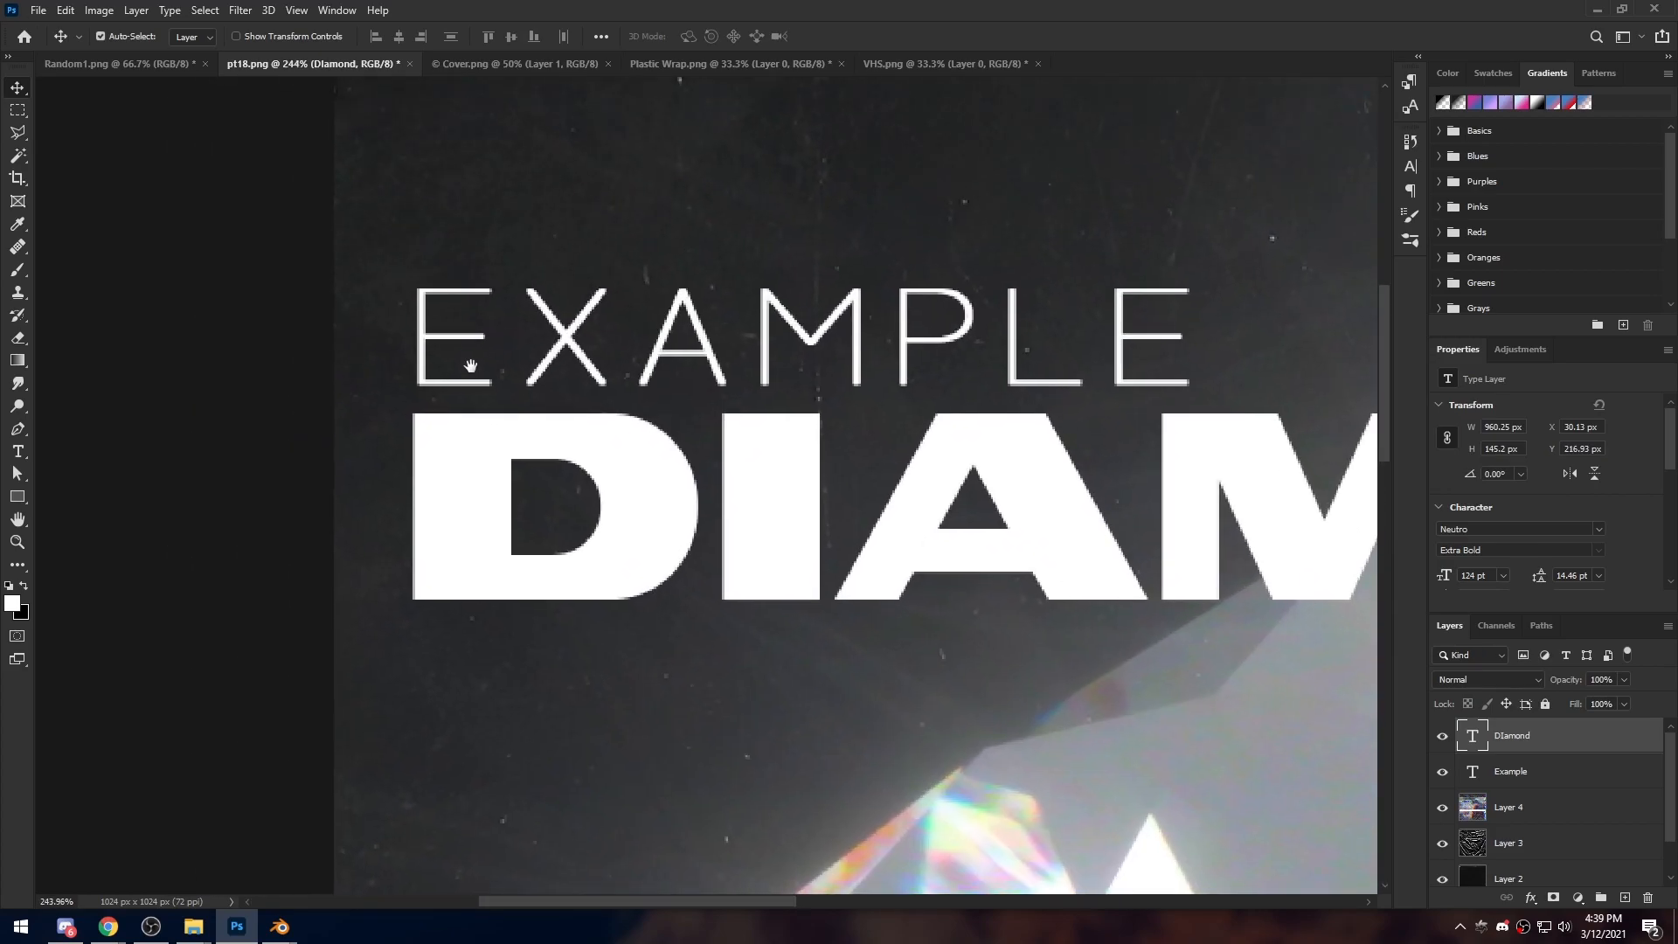
Nudge the EXAMPLE text horizontally to about X 28 px so its first letter lines up with the left edge of DIAMOND
scroll(463, 380, "down", 5, "alt")
scroll(455, 382, "up", 4, "alt")
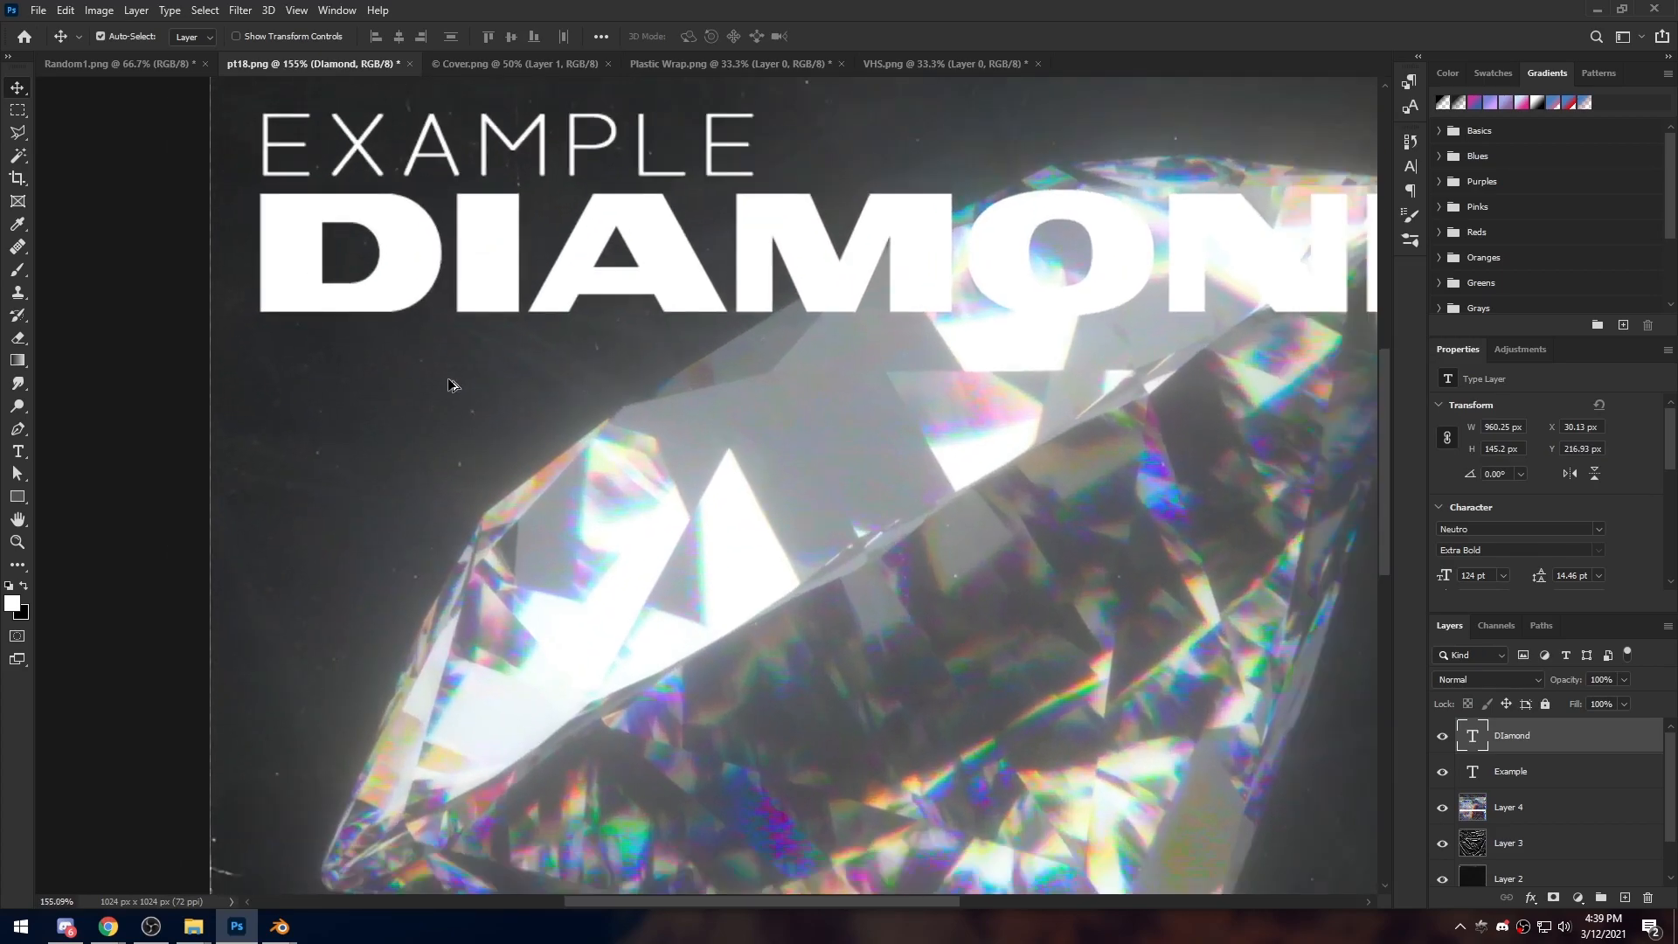
scroll(411, 337, "down", 2, "alt")
scroll(402, 326, "up", 4, "alt")
left_click_drag(360, 311, 522, 603)
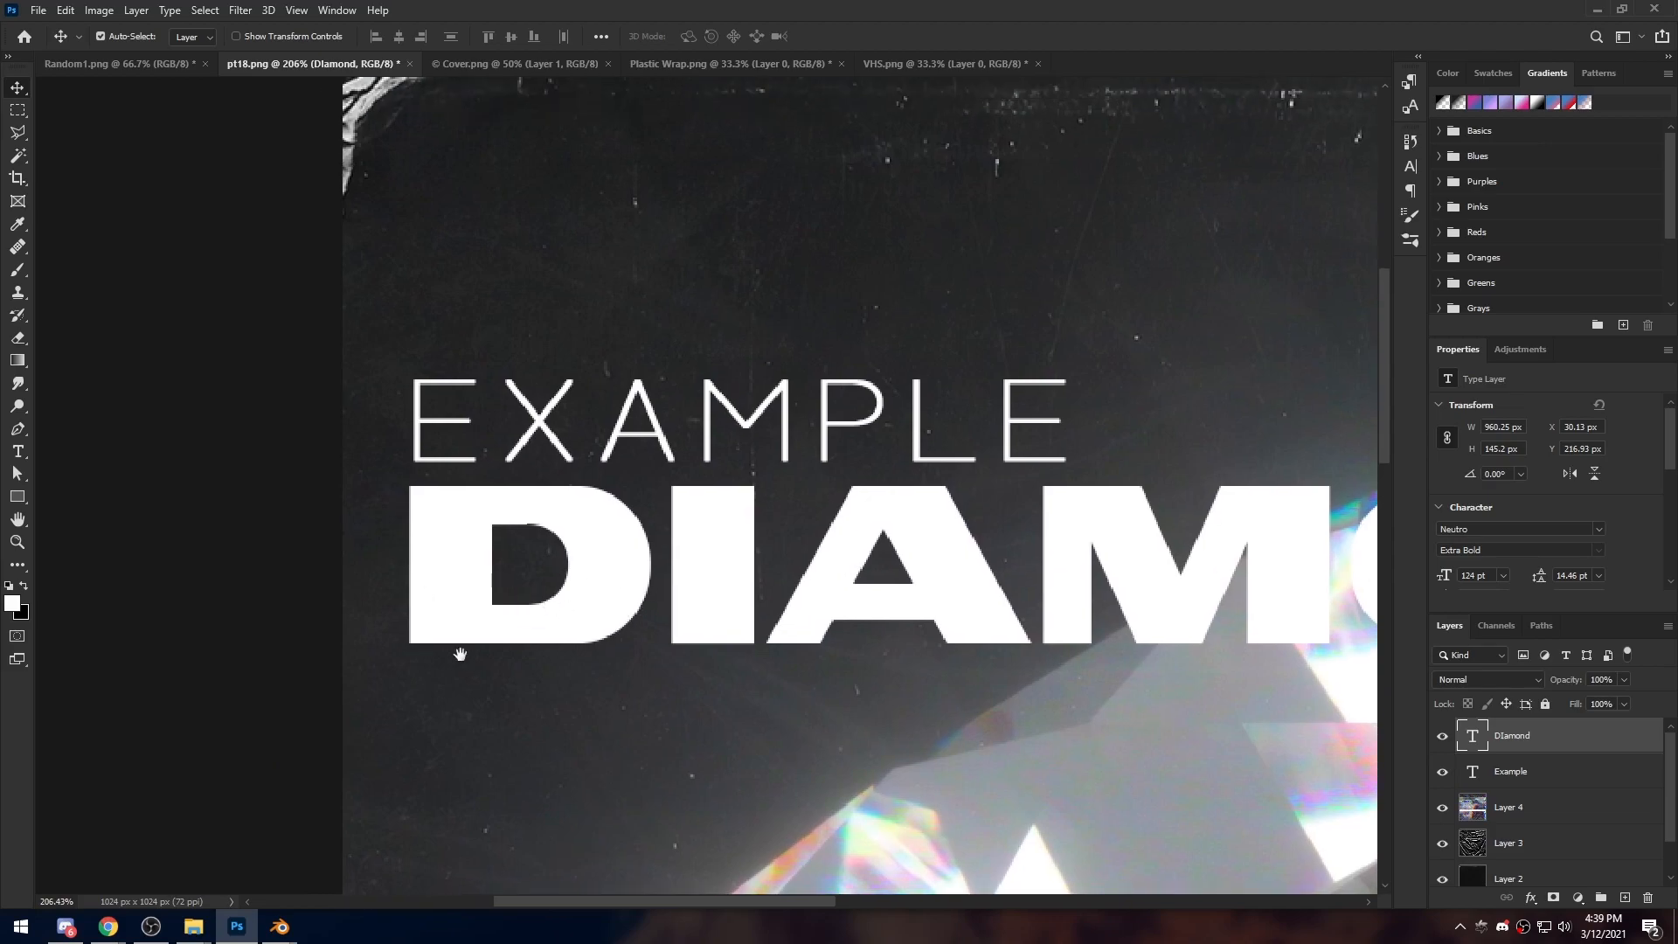
mouse_move(620, 639)
left_mouse_down()
mouse_move(487, 682)
mouse_move(603, 666)
left_mouse_up()
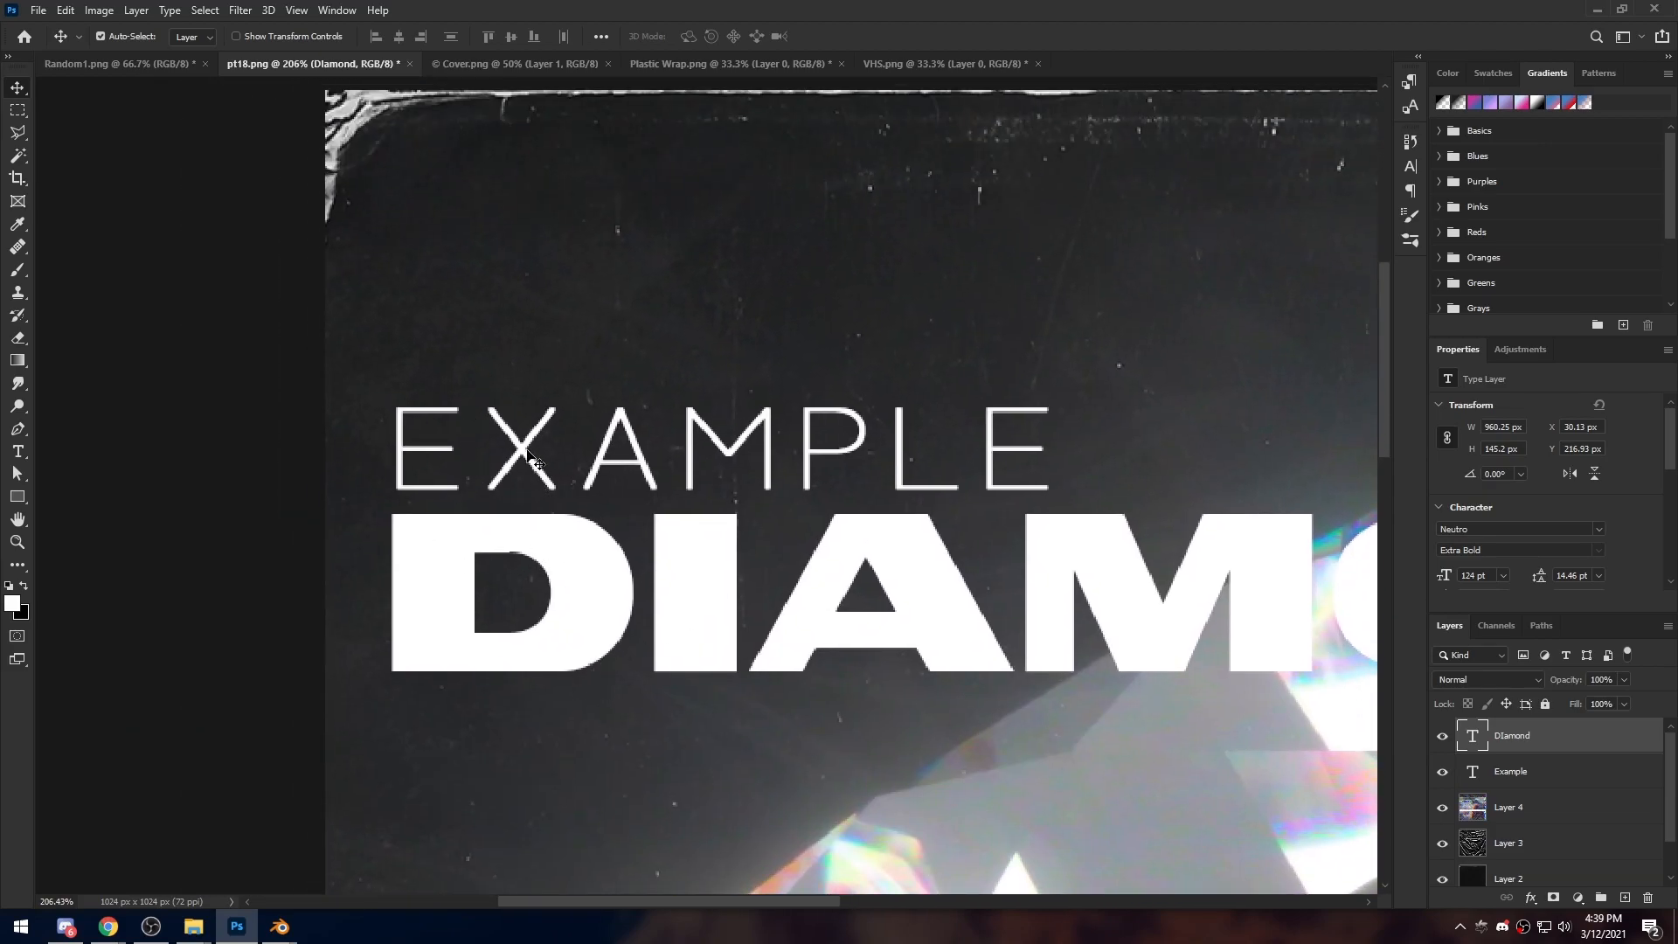
left_click_drag(528, 451, 521, 450)
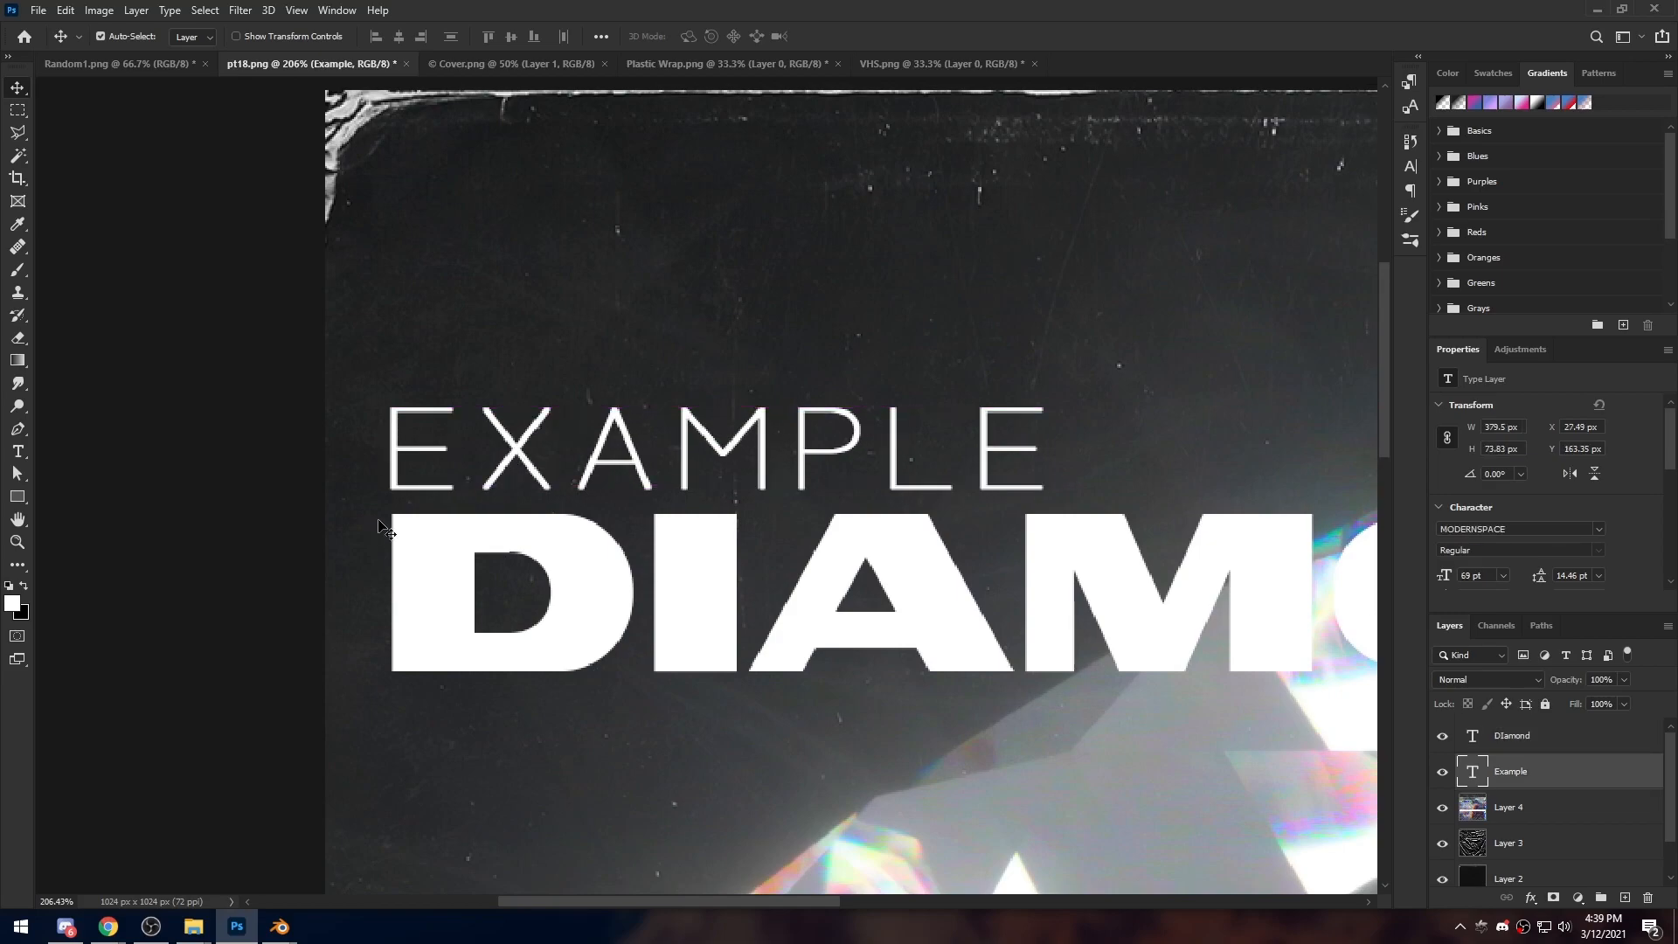
scroll(381, 529, "up", 5, "alt")
left_click_drag(406, 414, 413, 415)
scroll(640, 644, "down", 10, "alt")
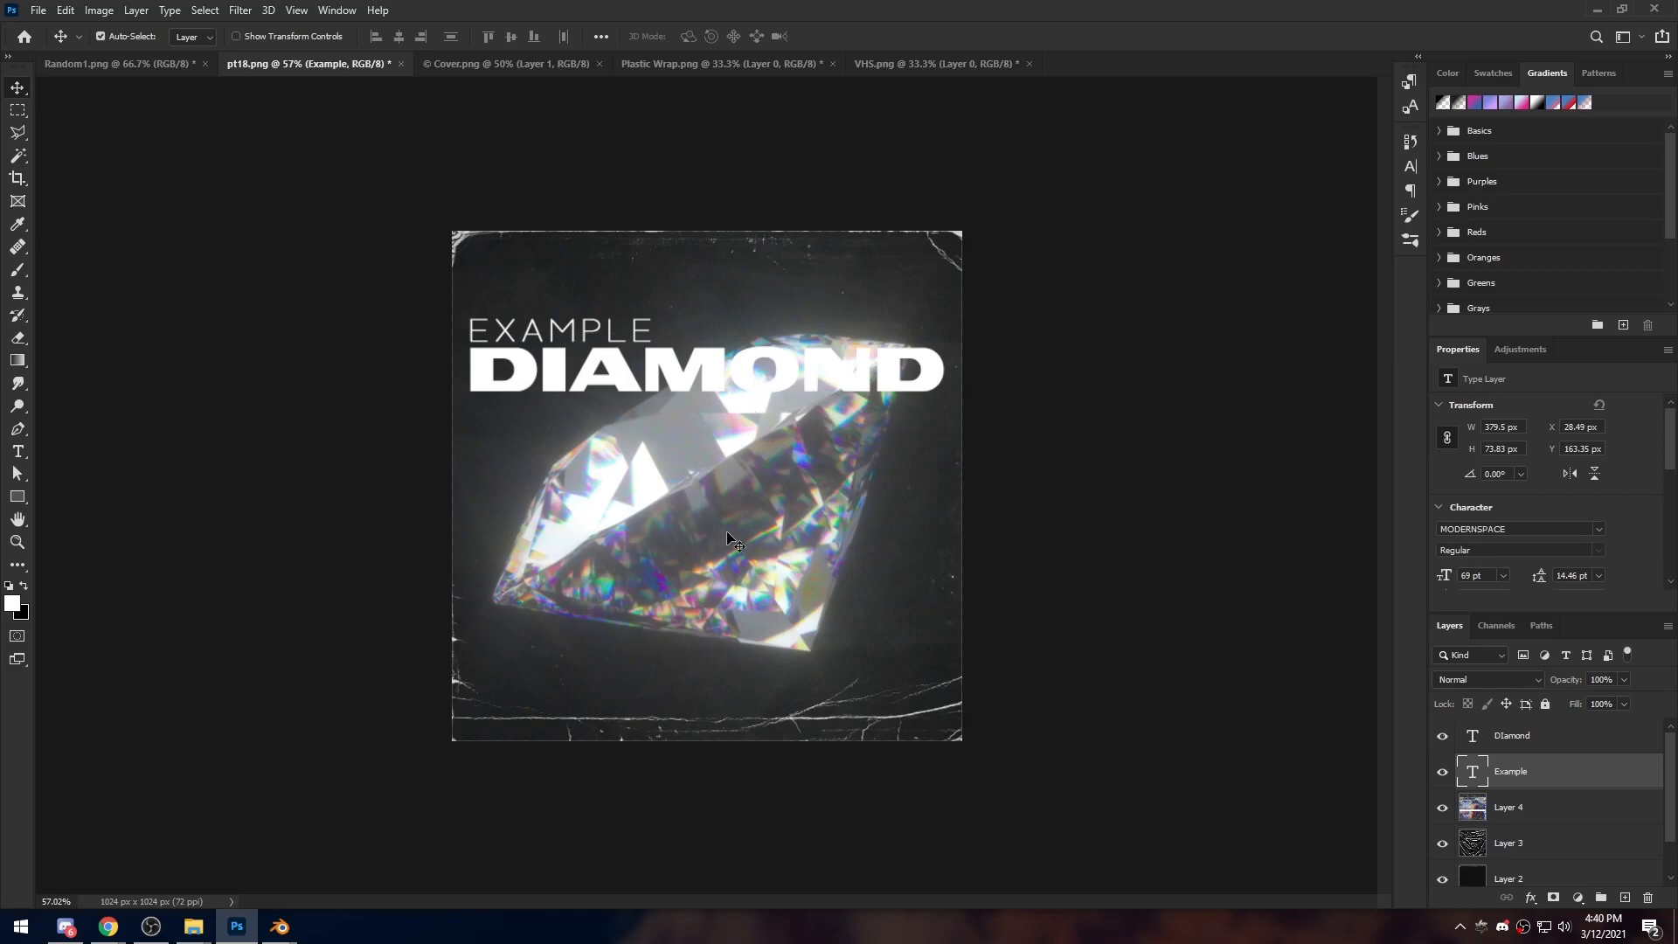
Rasterize the DIAMOND text layer
scroll(762, 491, "up", 4, "alt")
left_click_drag(748, 267, 528, 529)
scroll(661, 560, "up", 3, "alt")
left_click_drag(879, 608, 744, 621)
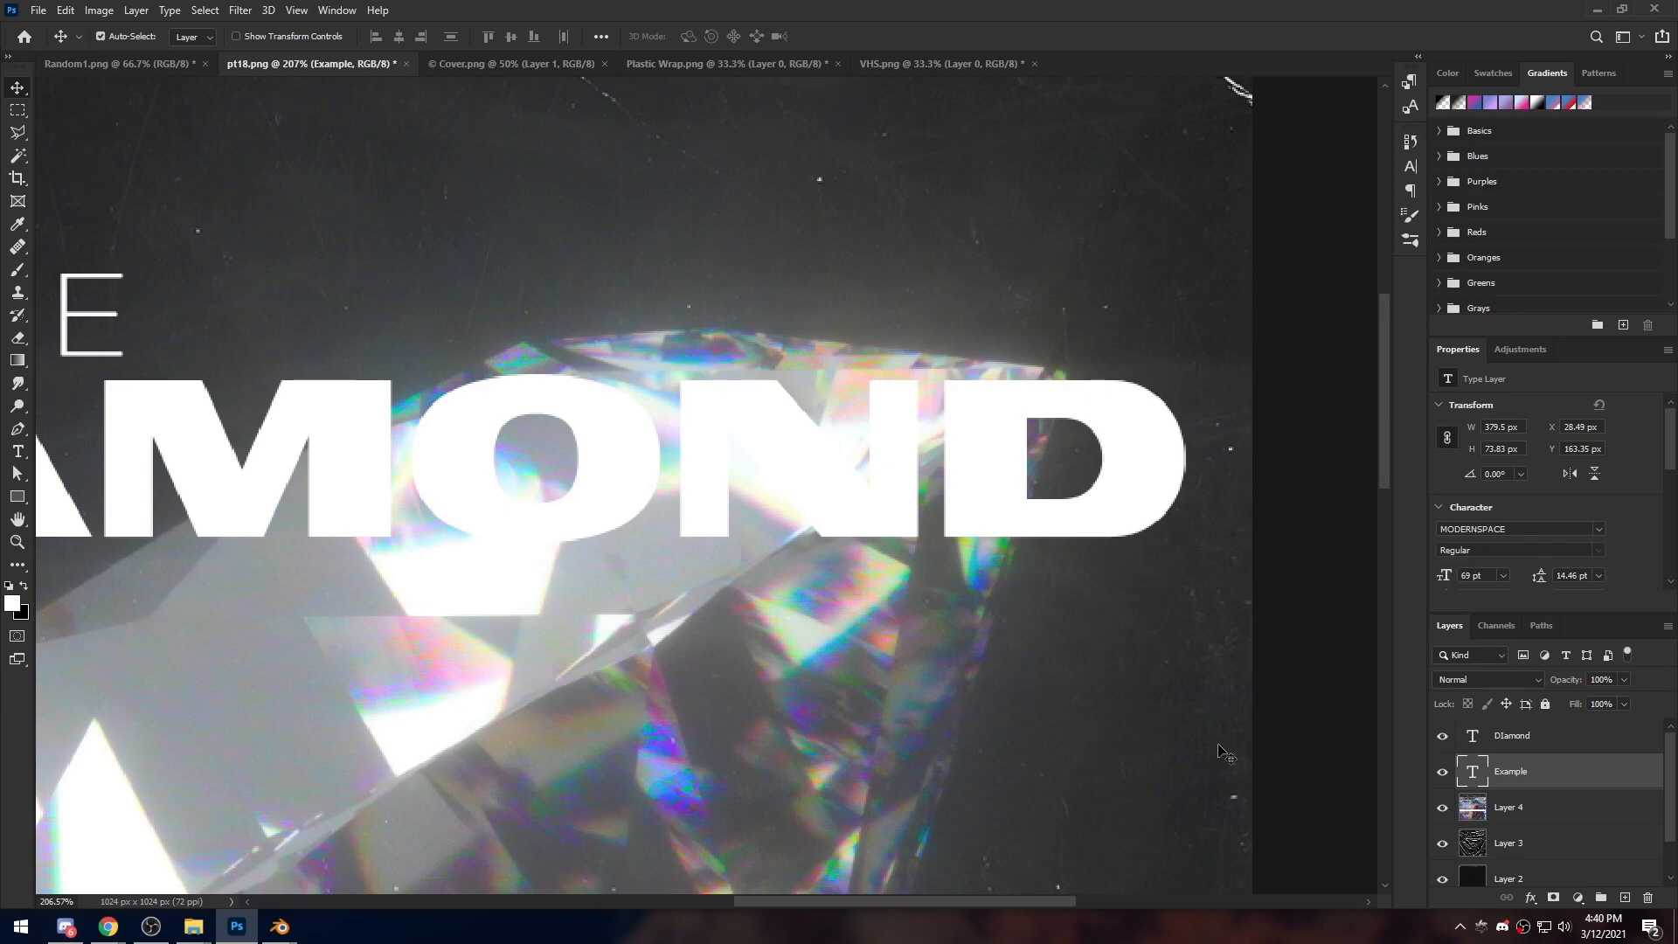
left_click(1561, 744)
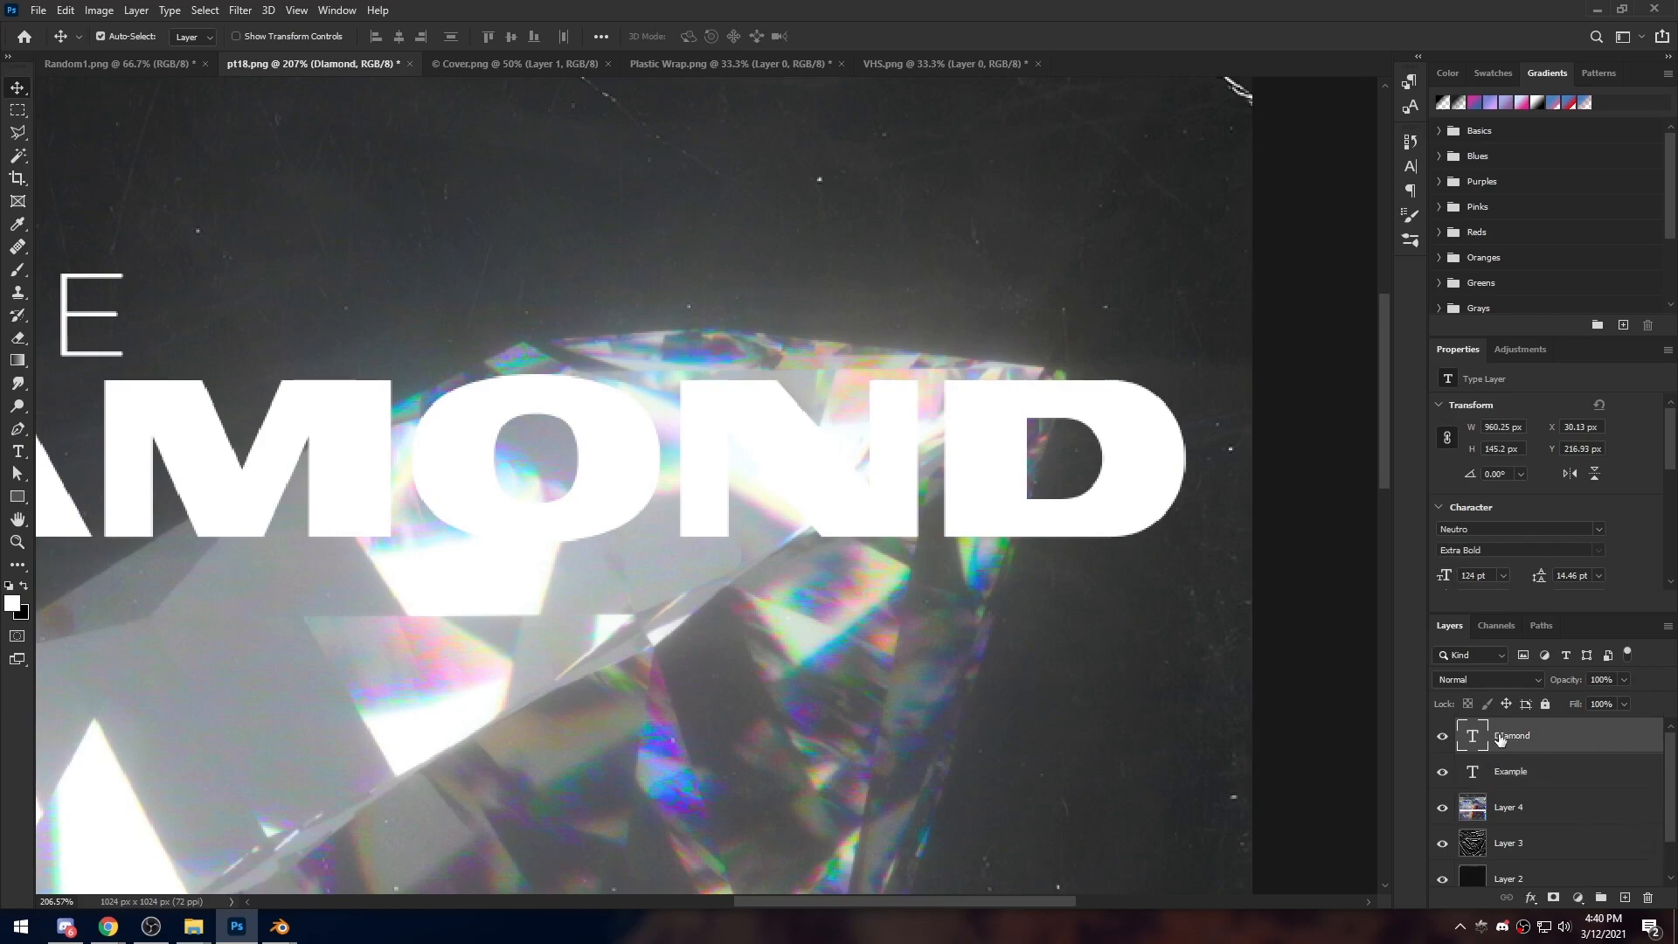
right_click(1555, 743)
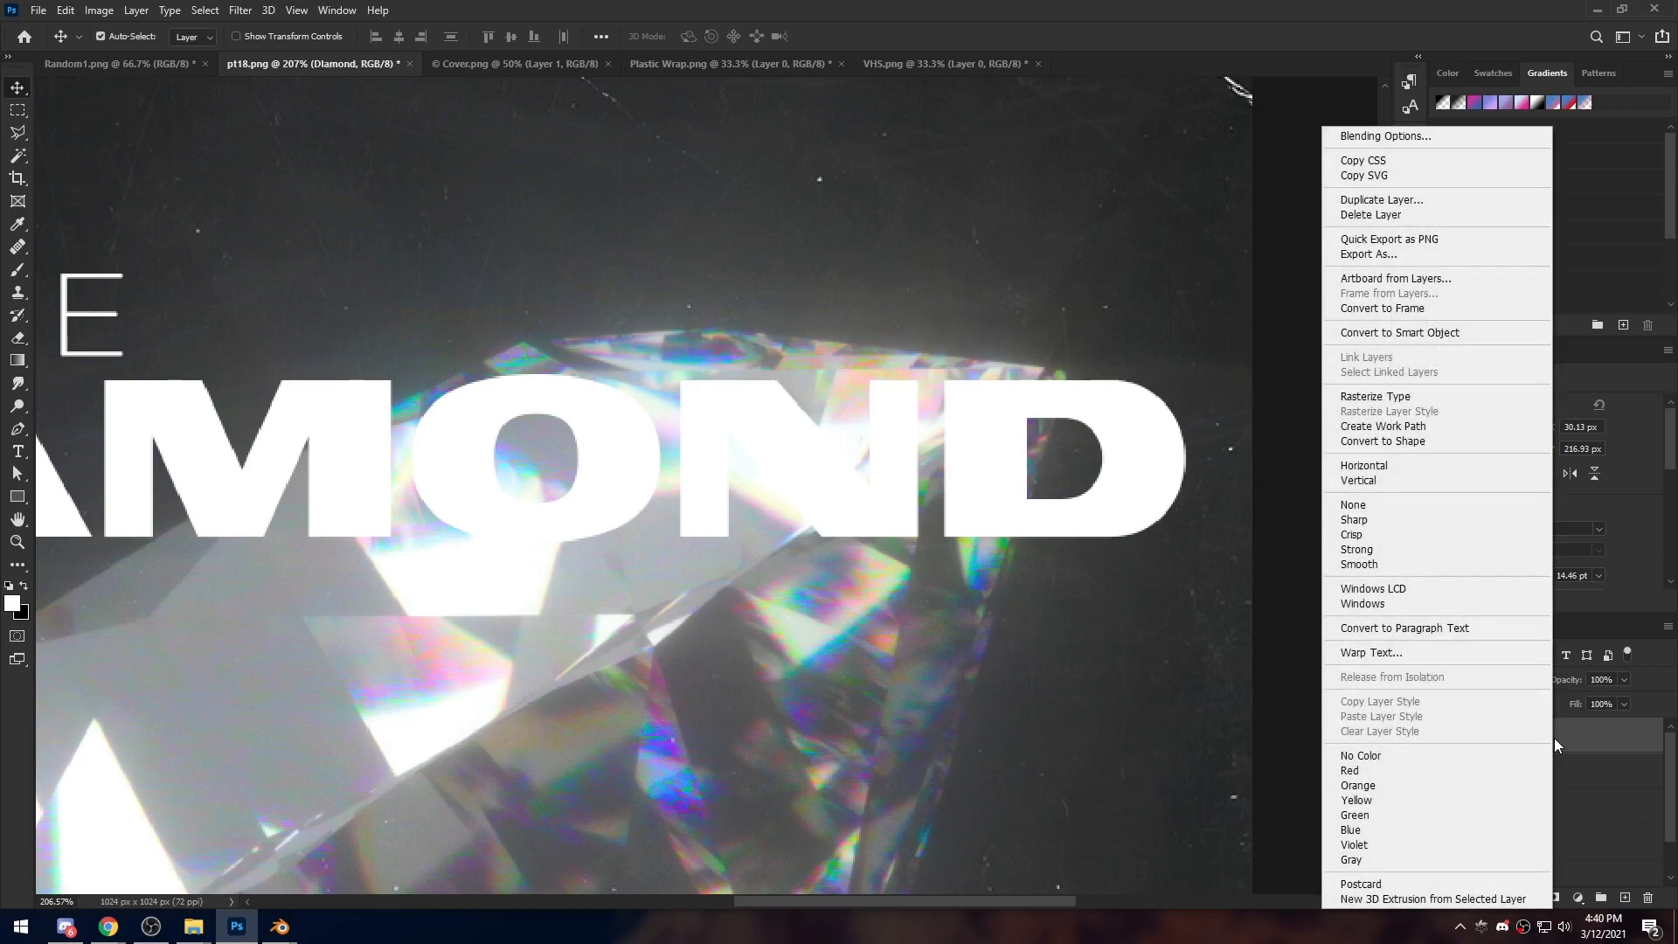
left_click(1382, 399)
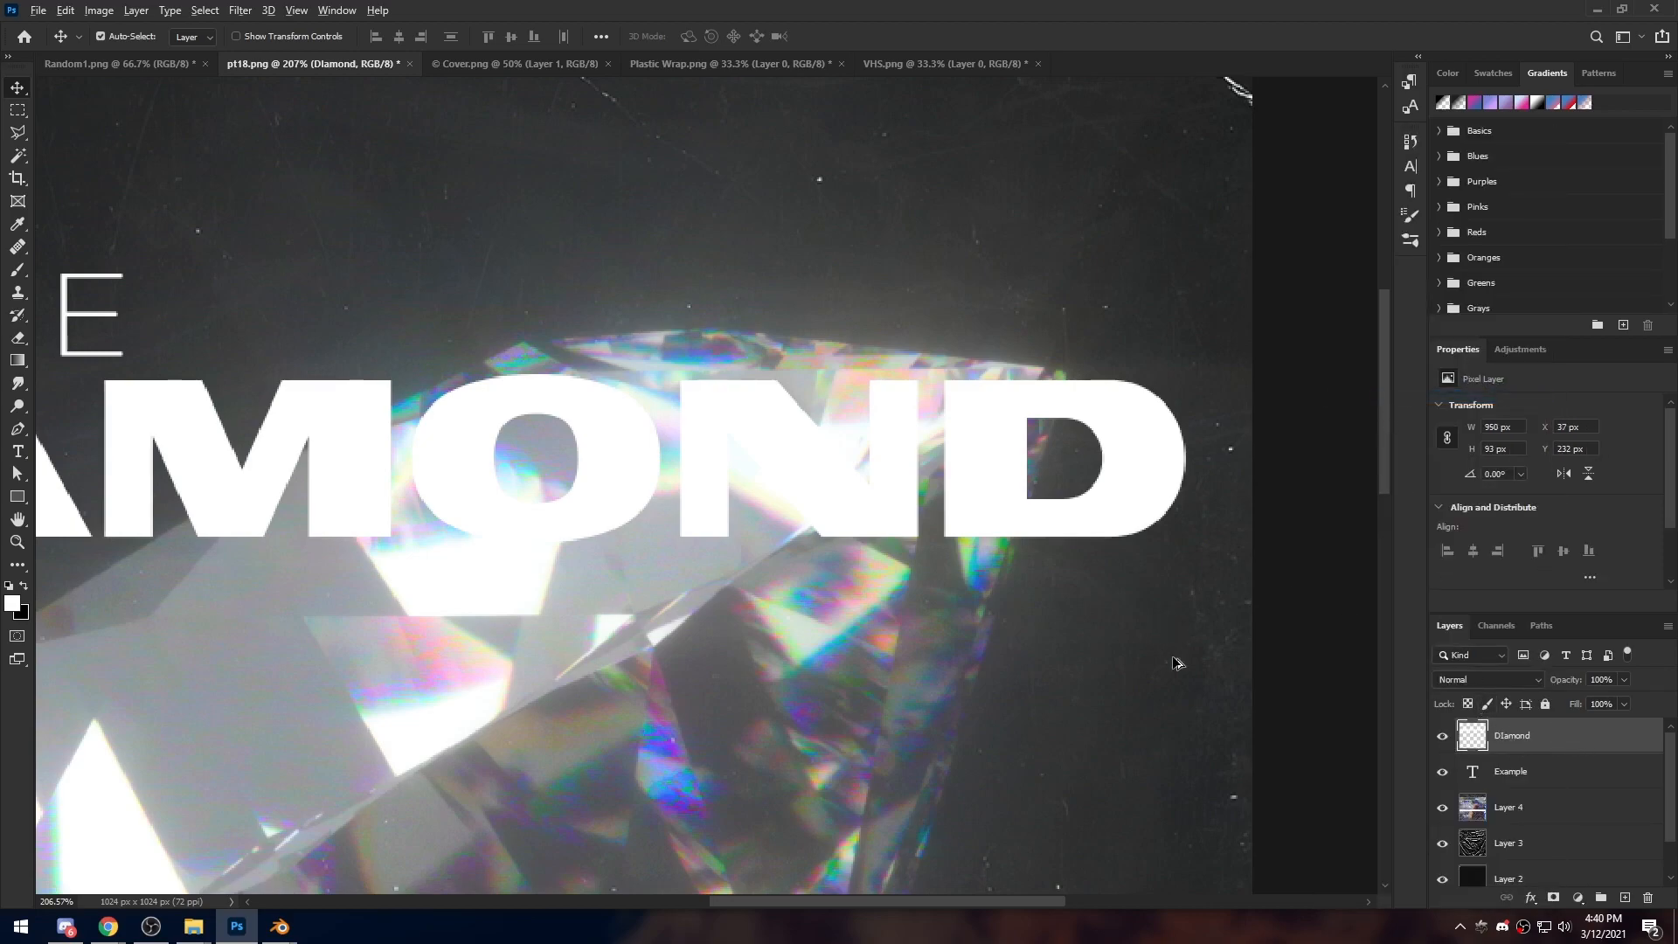
key("ctrl+0")
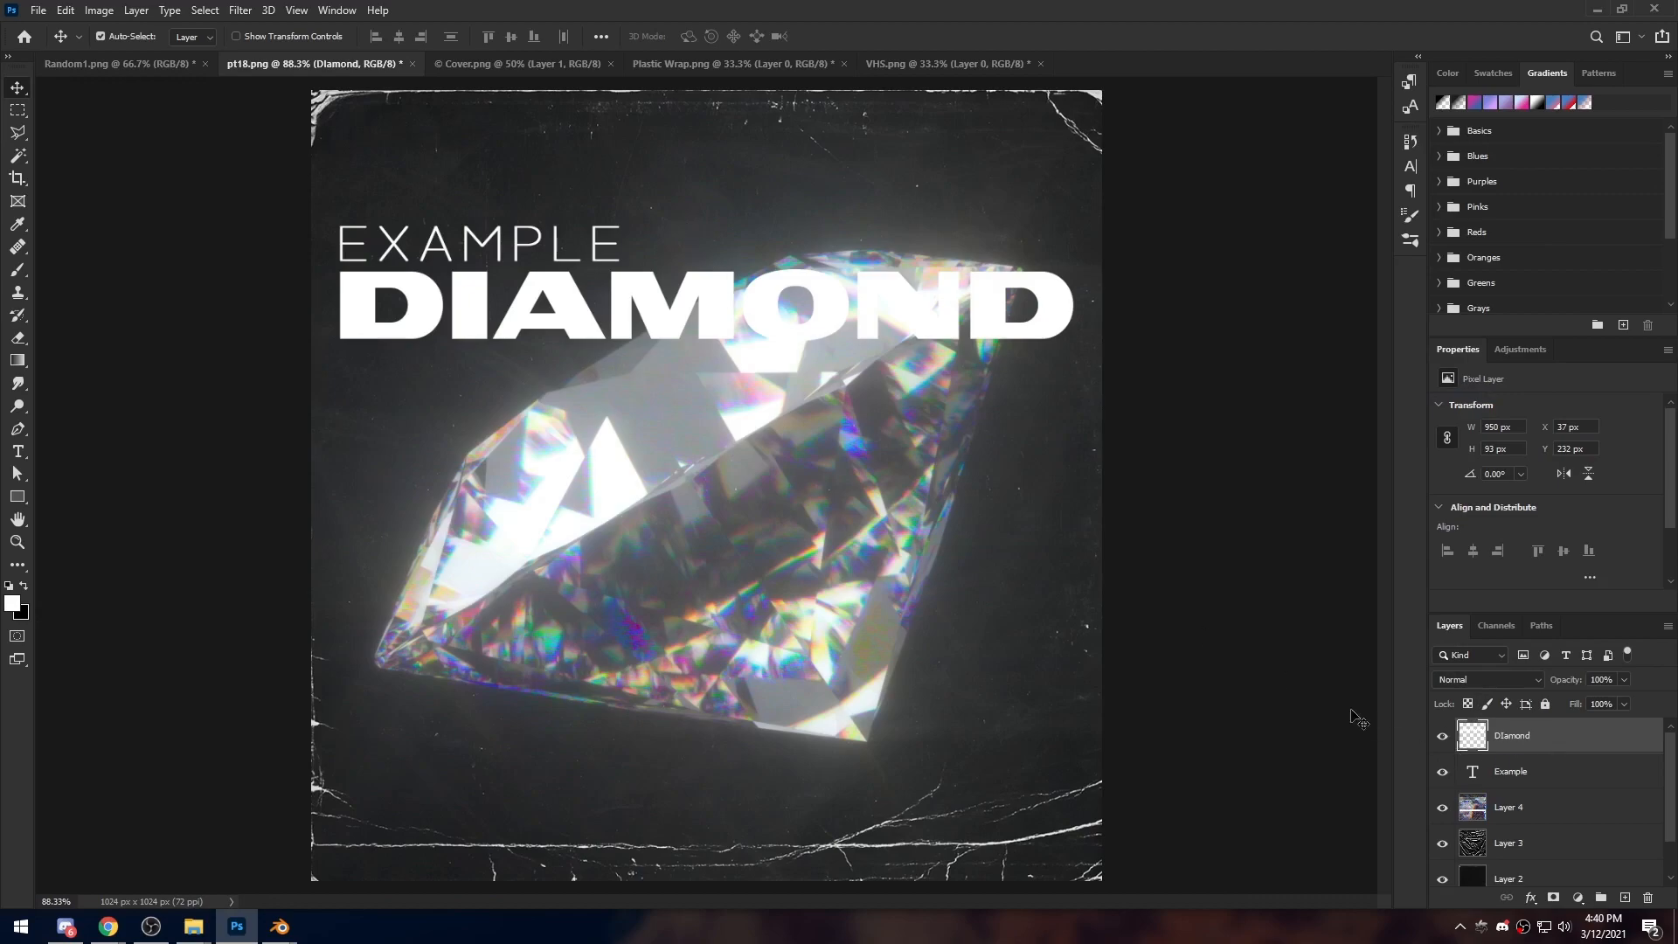
Switch to the Polygonal Lasso tool, ready to trace from the final D of DIAMOND
scroll(986, 430, "up", 4, "alt")
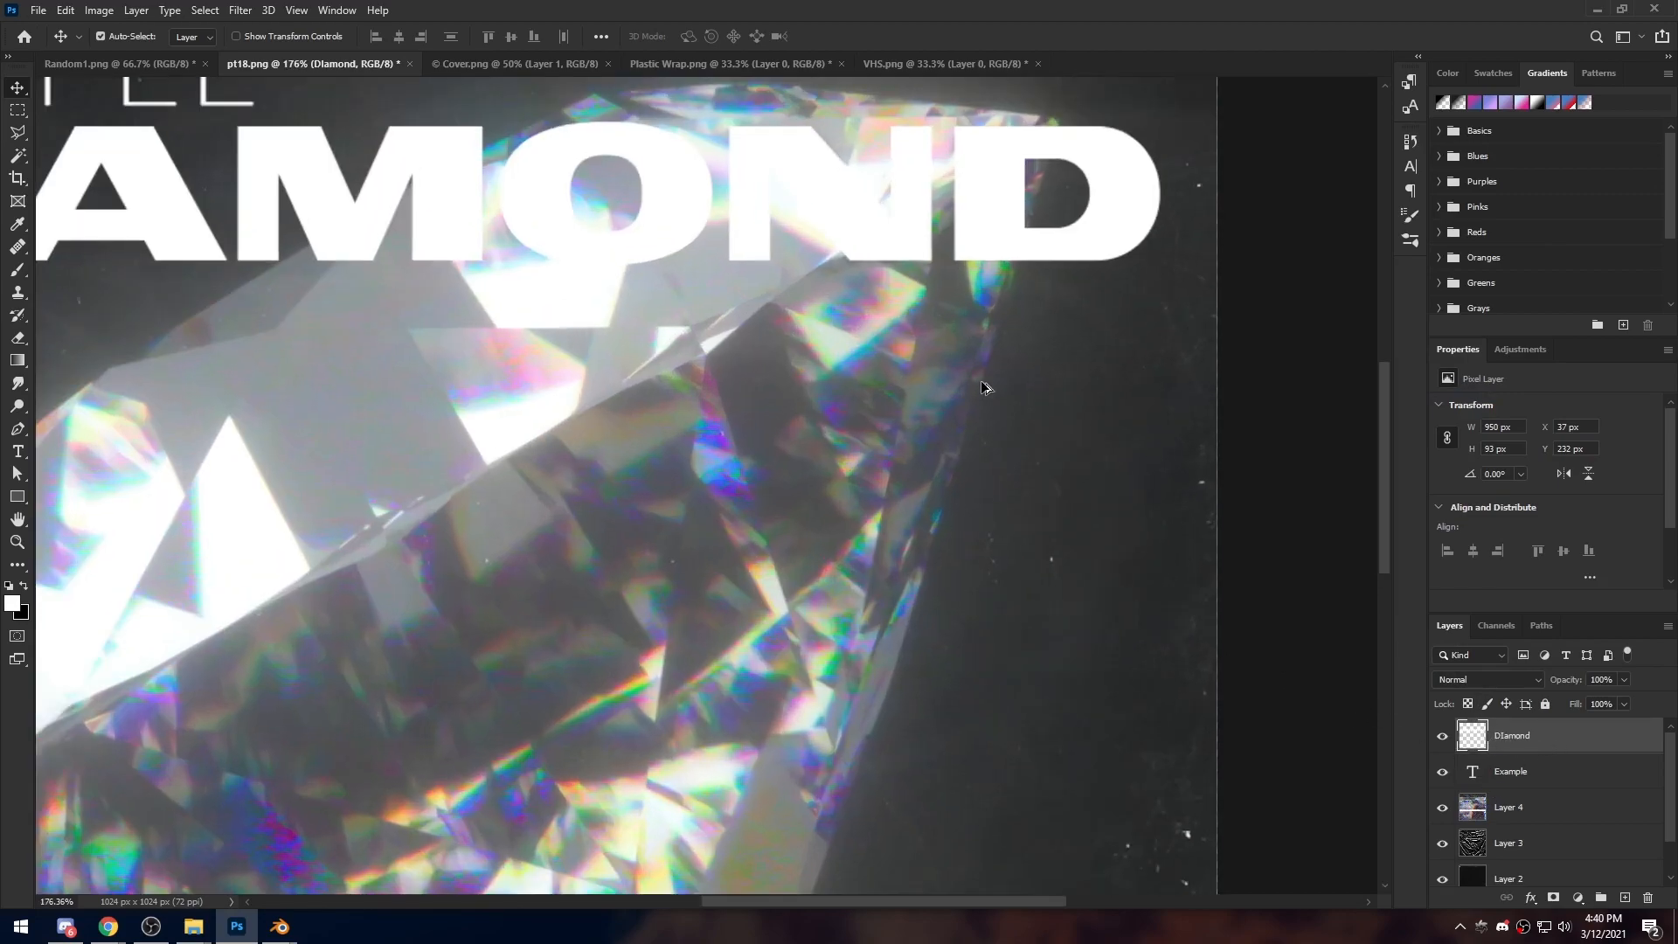
left_click_drag(936, 296, 887, 529)
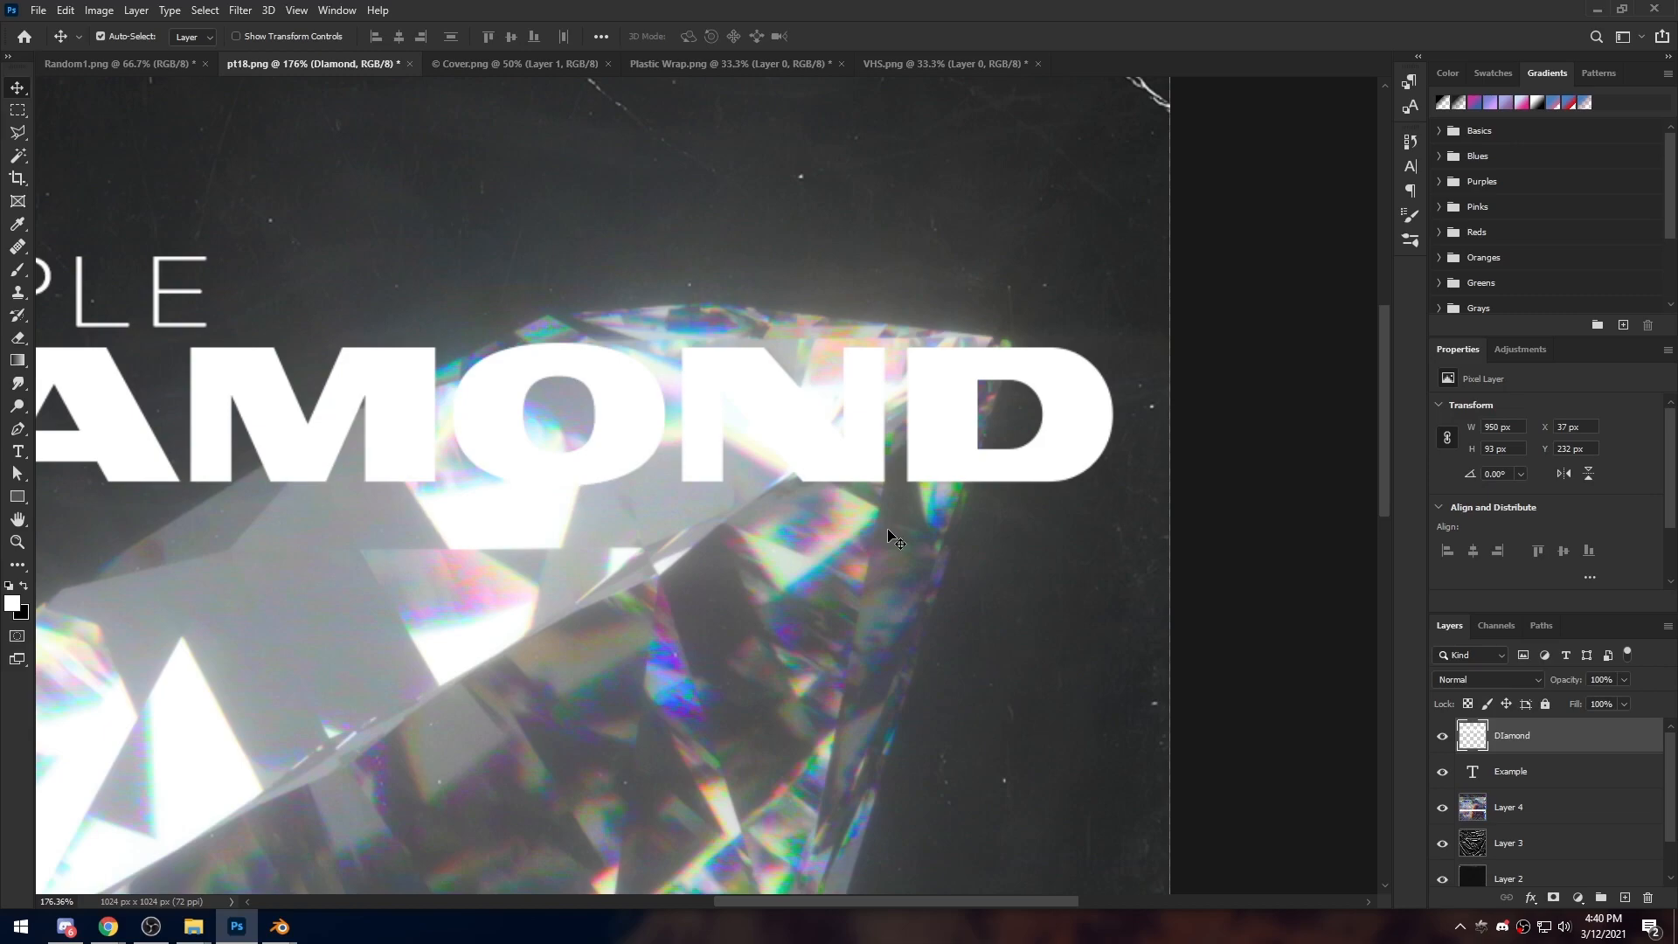
scroll(968, 412, "up", 3, "alt")
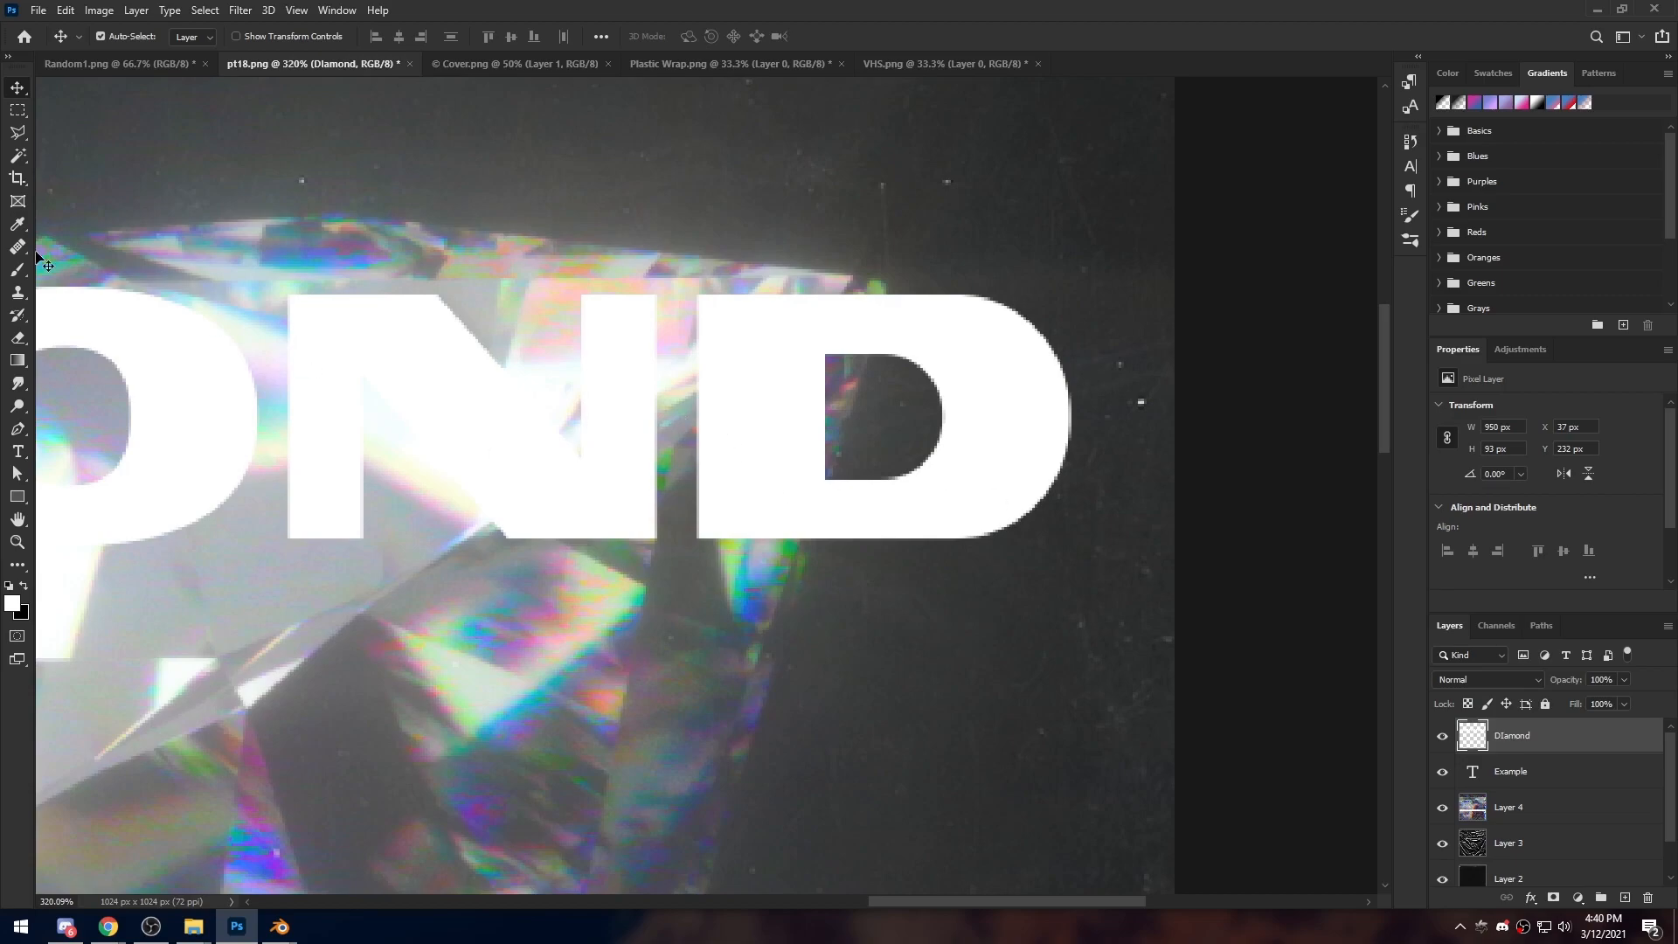
left_click(18, 134)
right_click(18, 133)
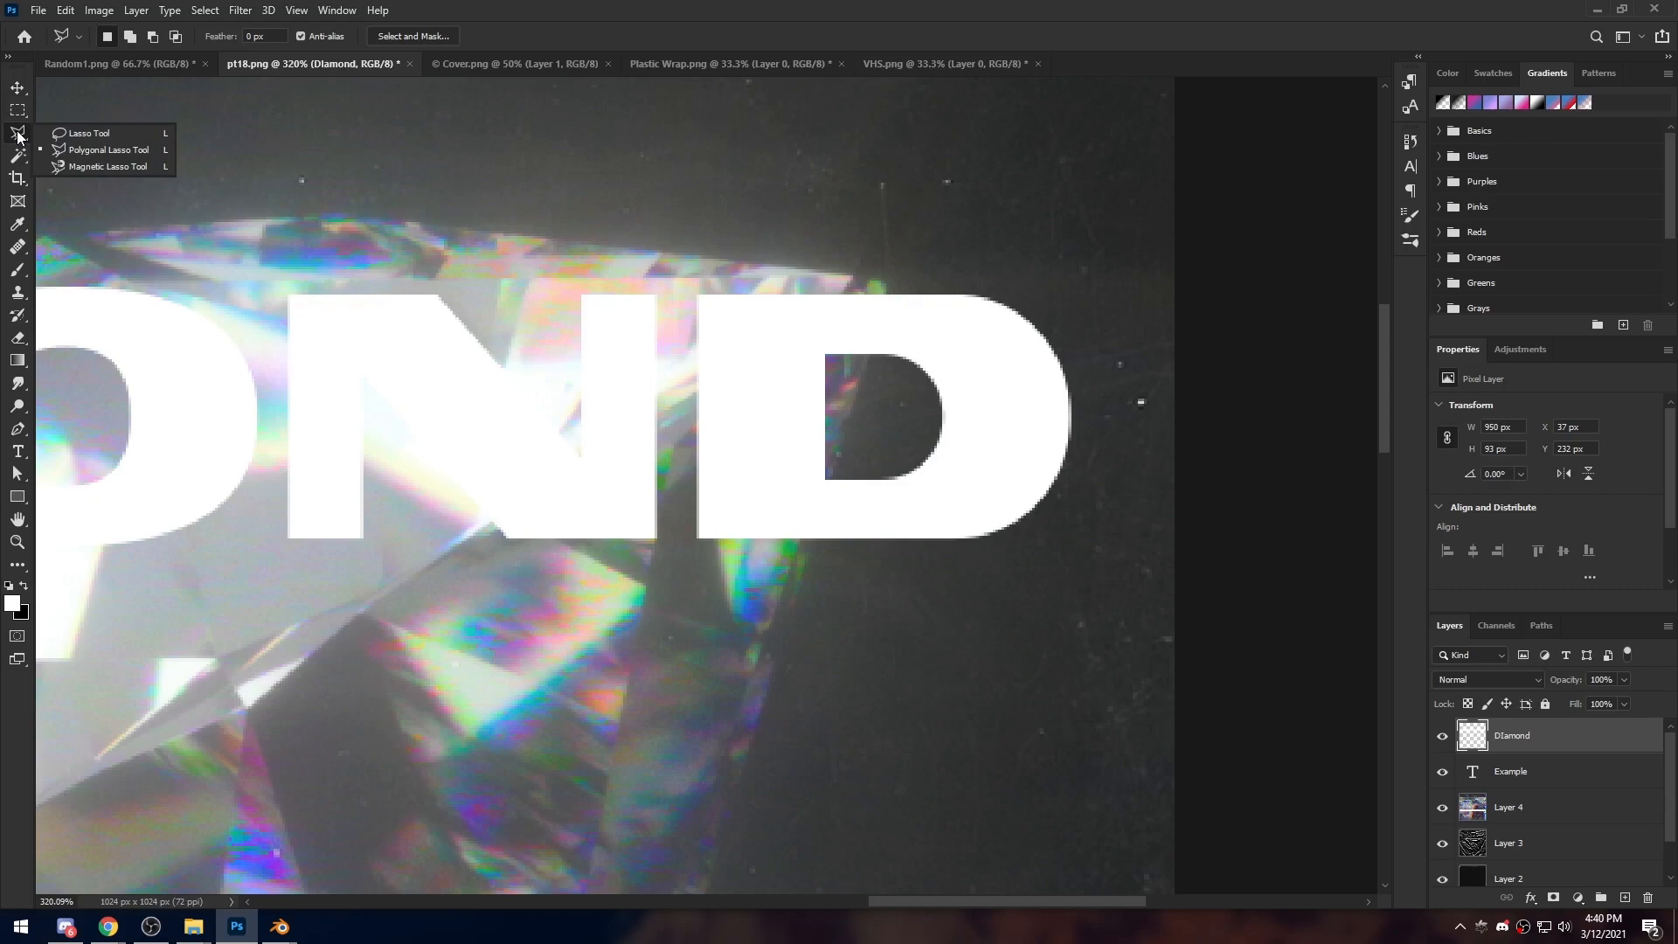
left_click(106, 149)
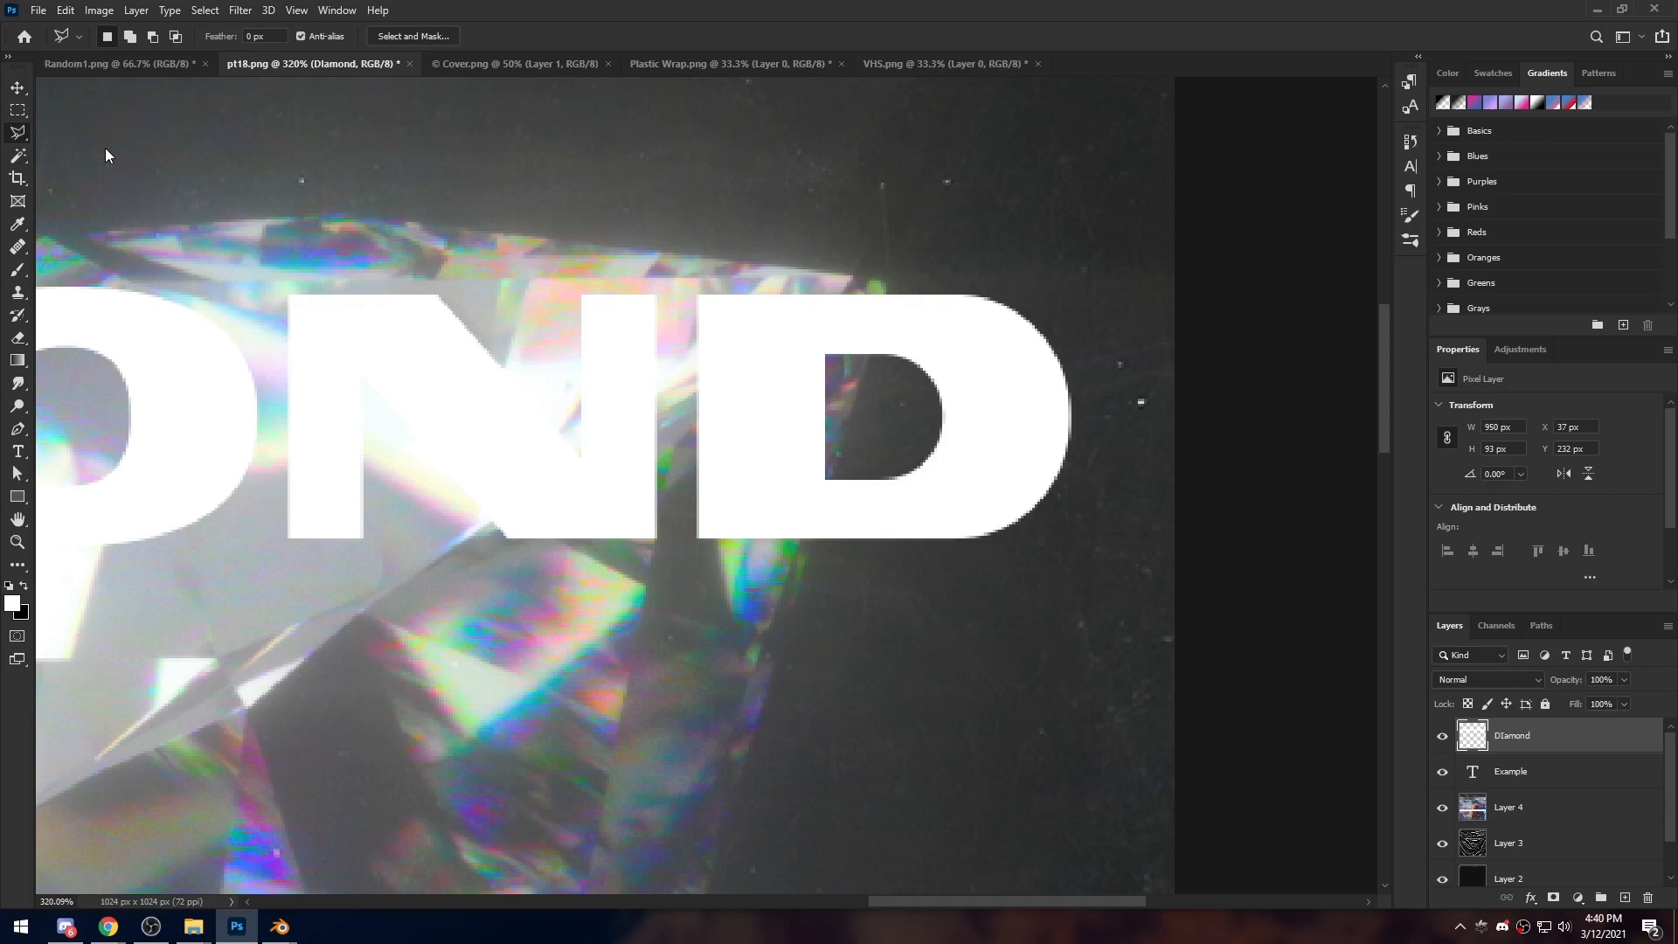
right_click(18, 134)
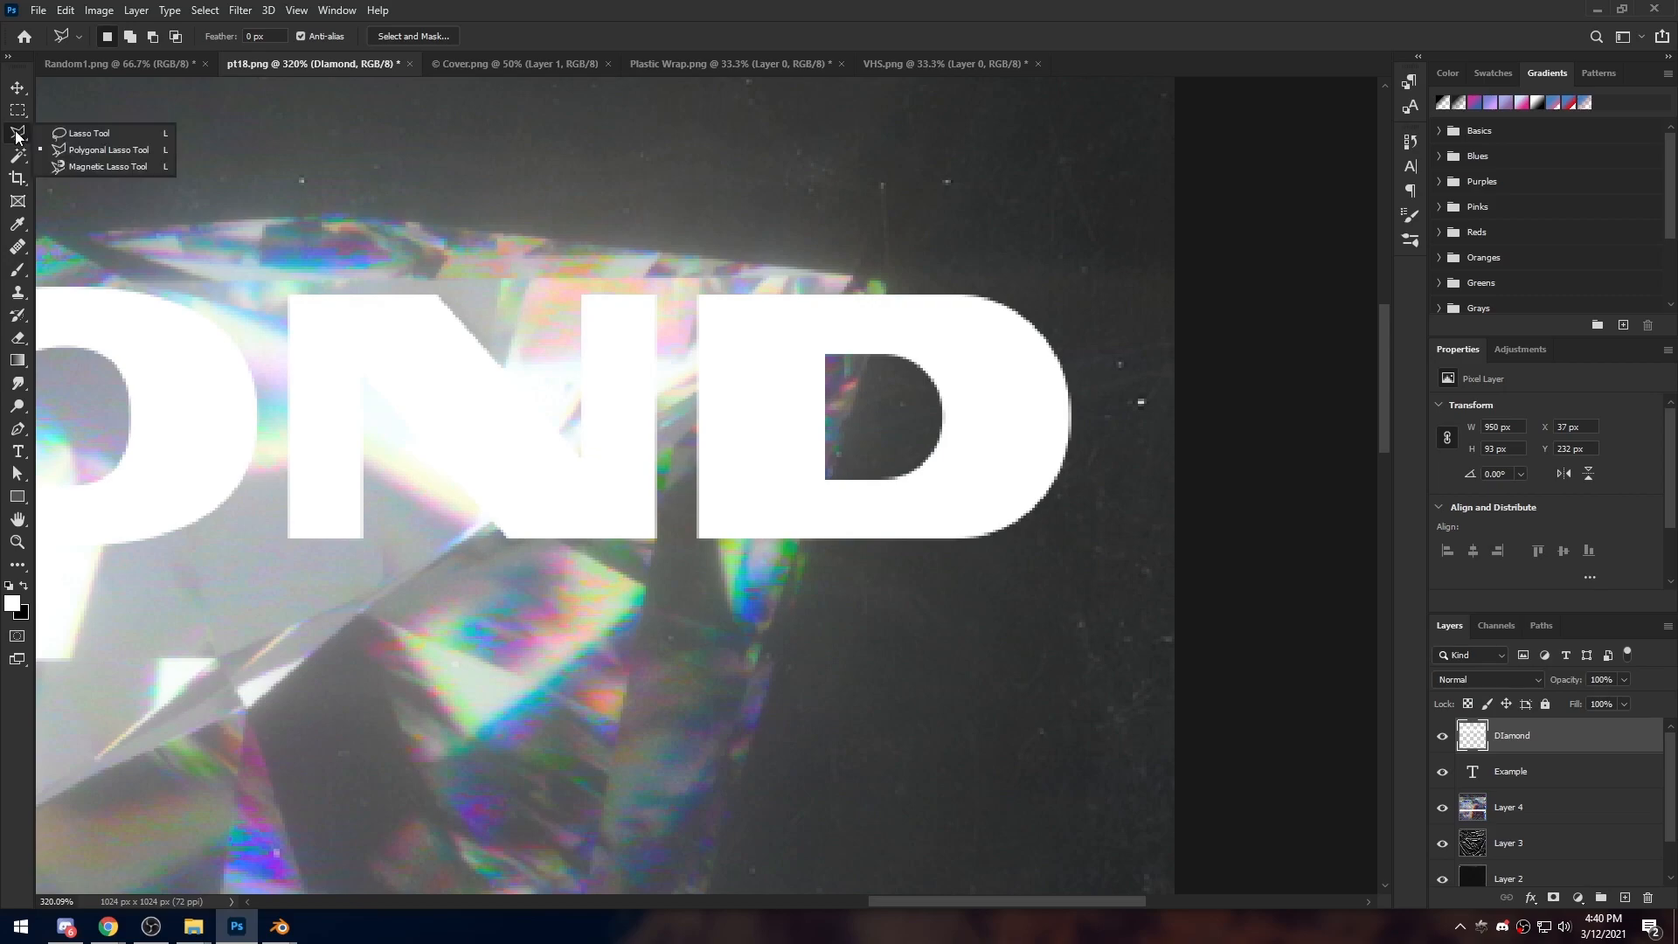
left_click(92, 150)
scroll(878, 503, "up", 1, "alt")
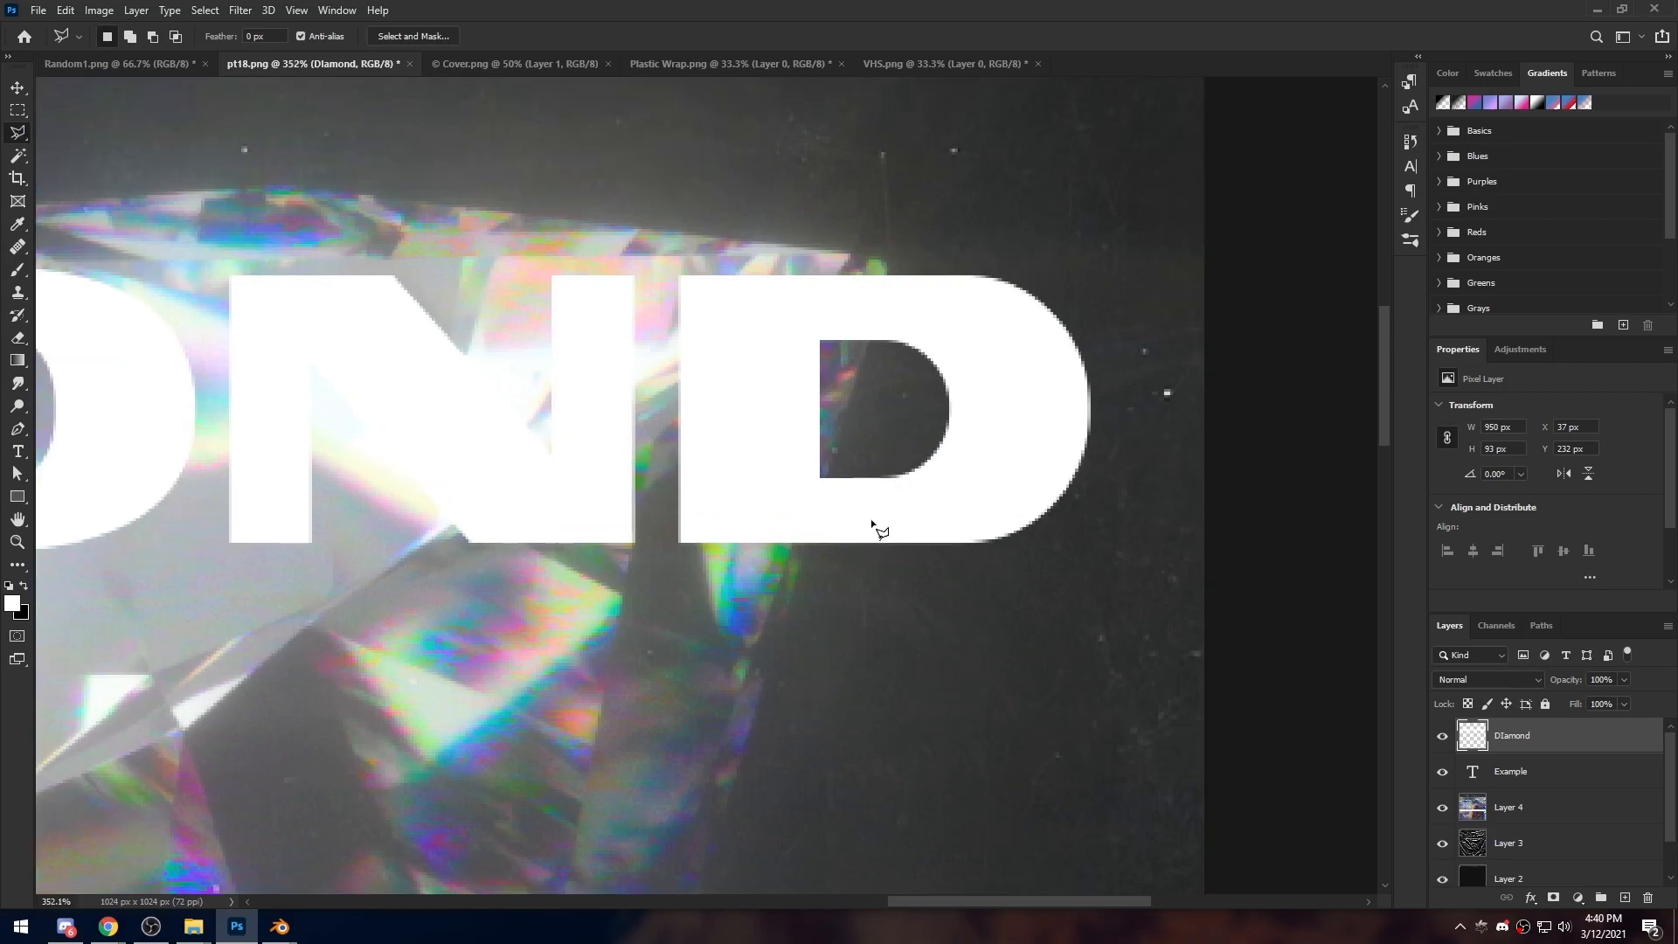
Outline the diamond's upper part with the Polygonal Lasso, delete the lettering inside from the DIAMOND layer, and deselect
left_click(799, 564)
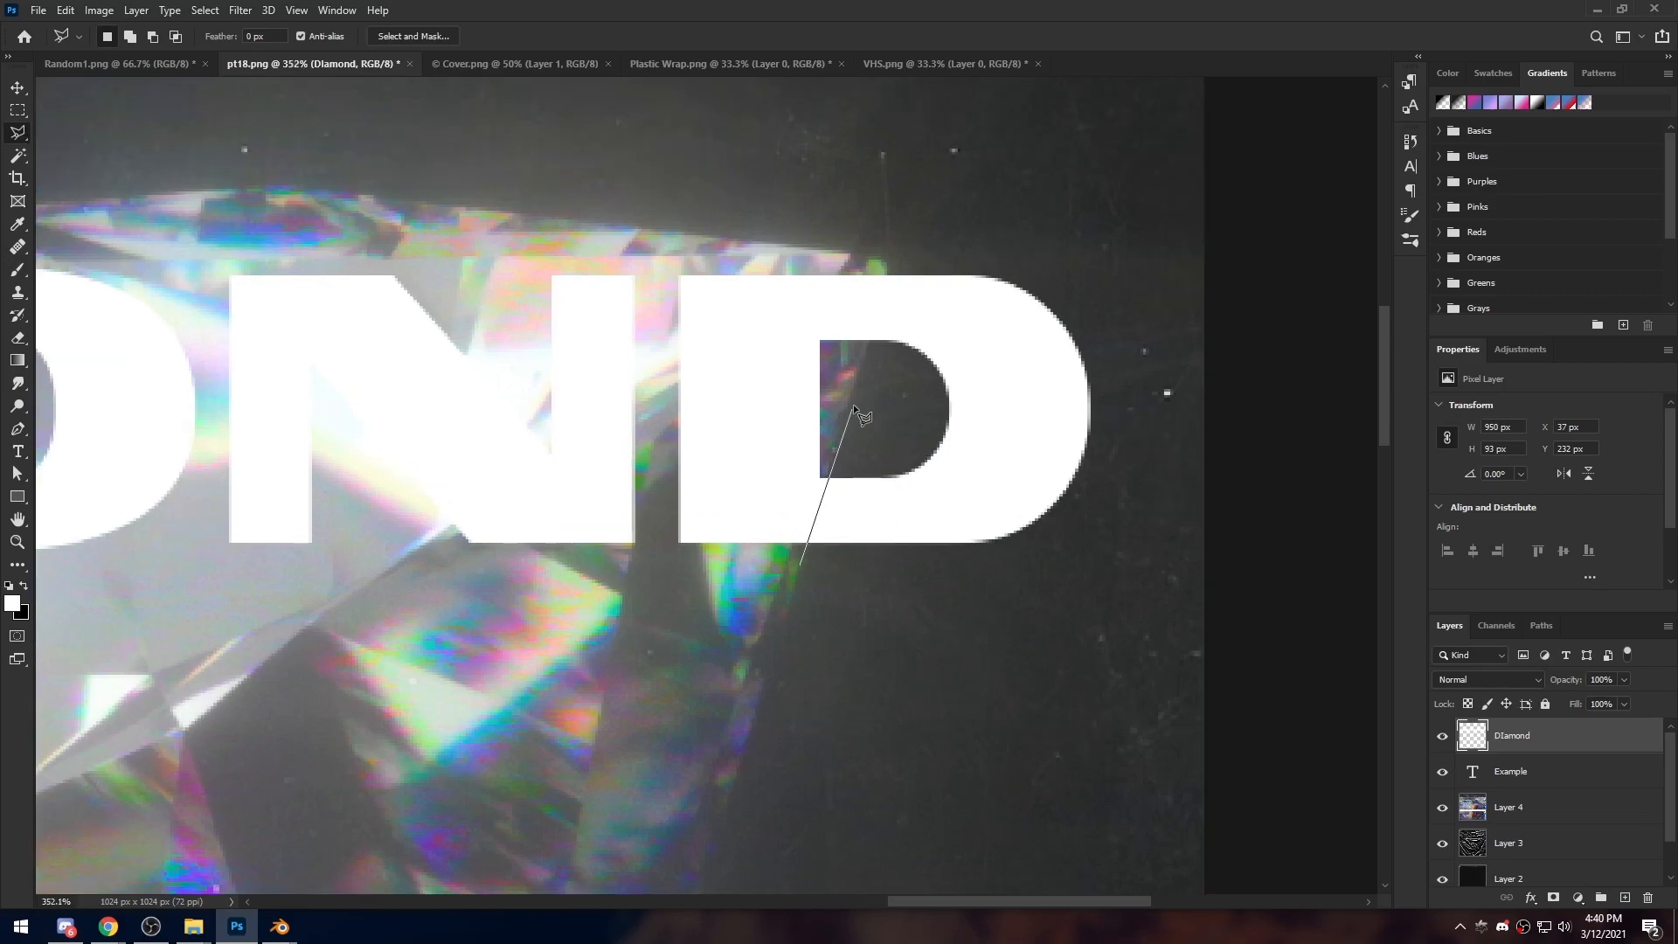
left_click(890, 268)
left_click(477, 246)
left_click_drag(217, 272, 795, 289)
left_click_drag(589, 326, 787, 329)
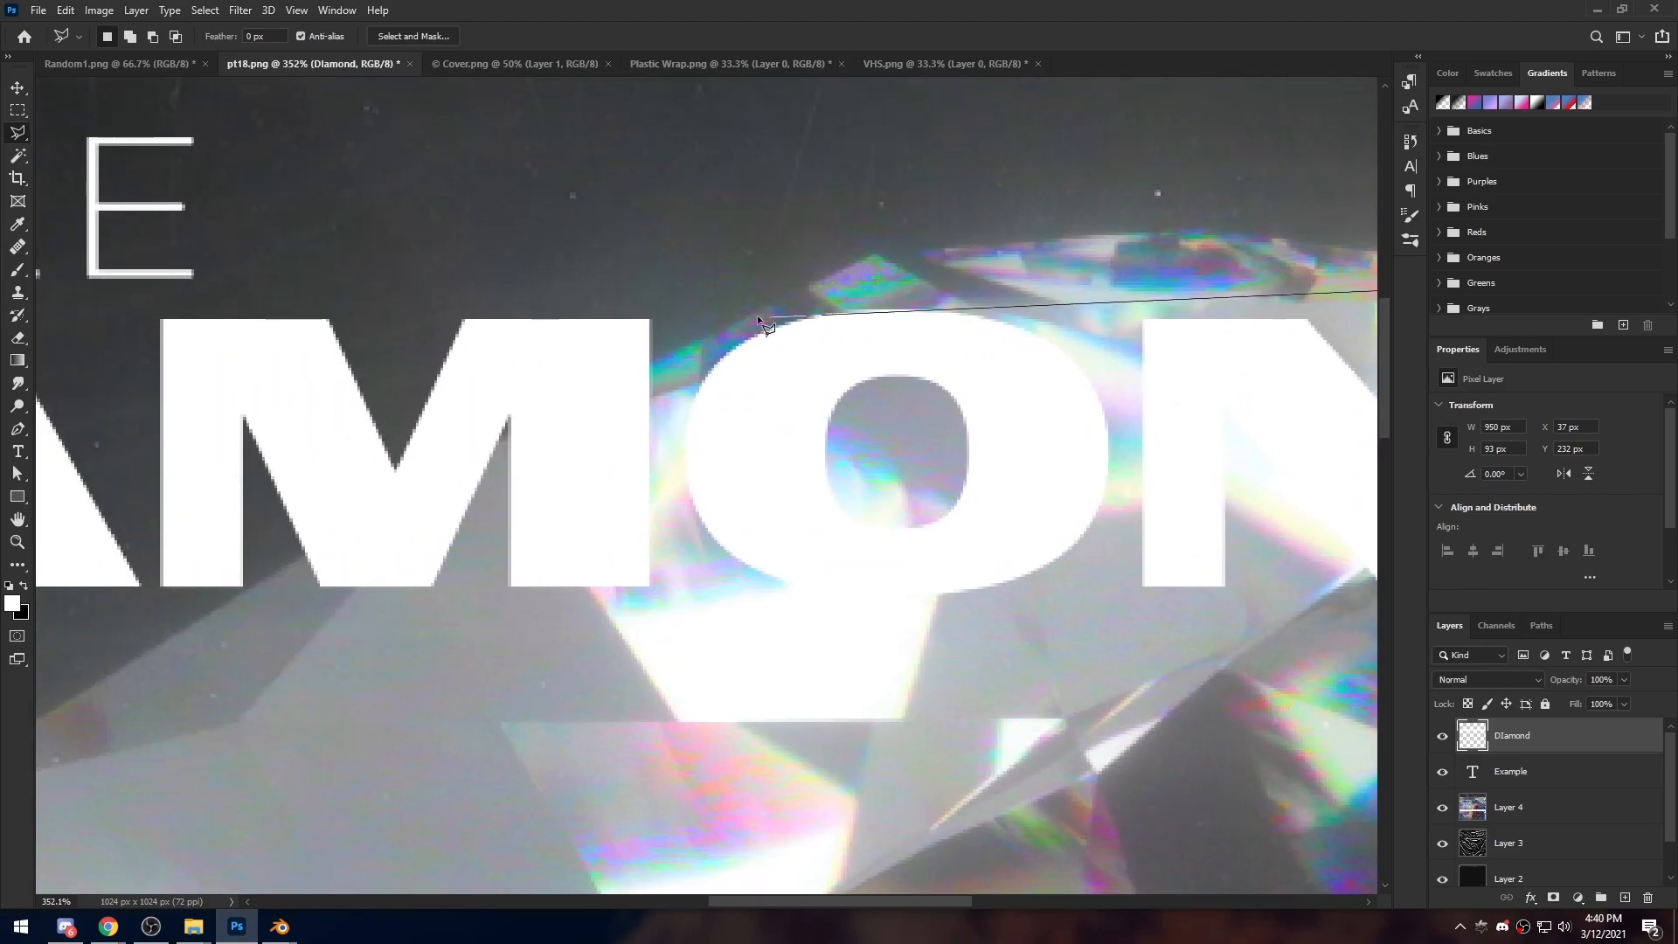
left_click(808, 289)
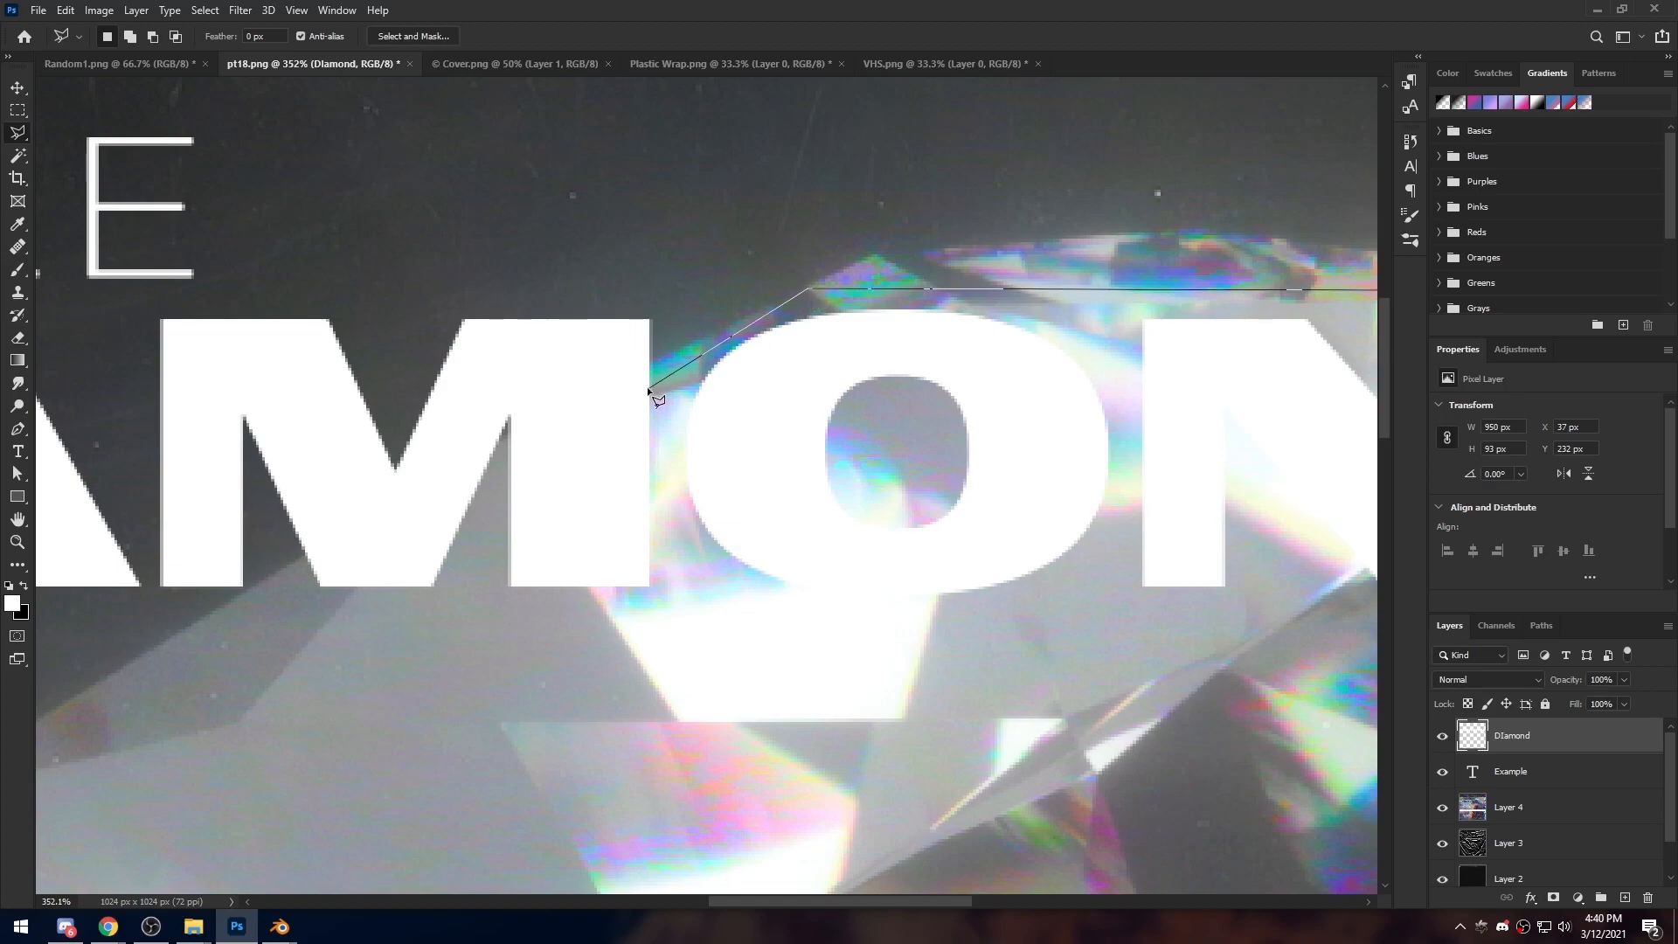
left_click(505, 429)
left_click(143, 652)
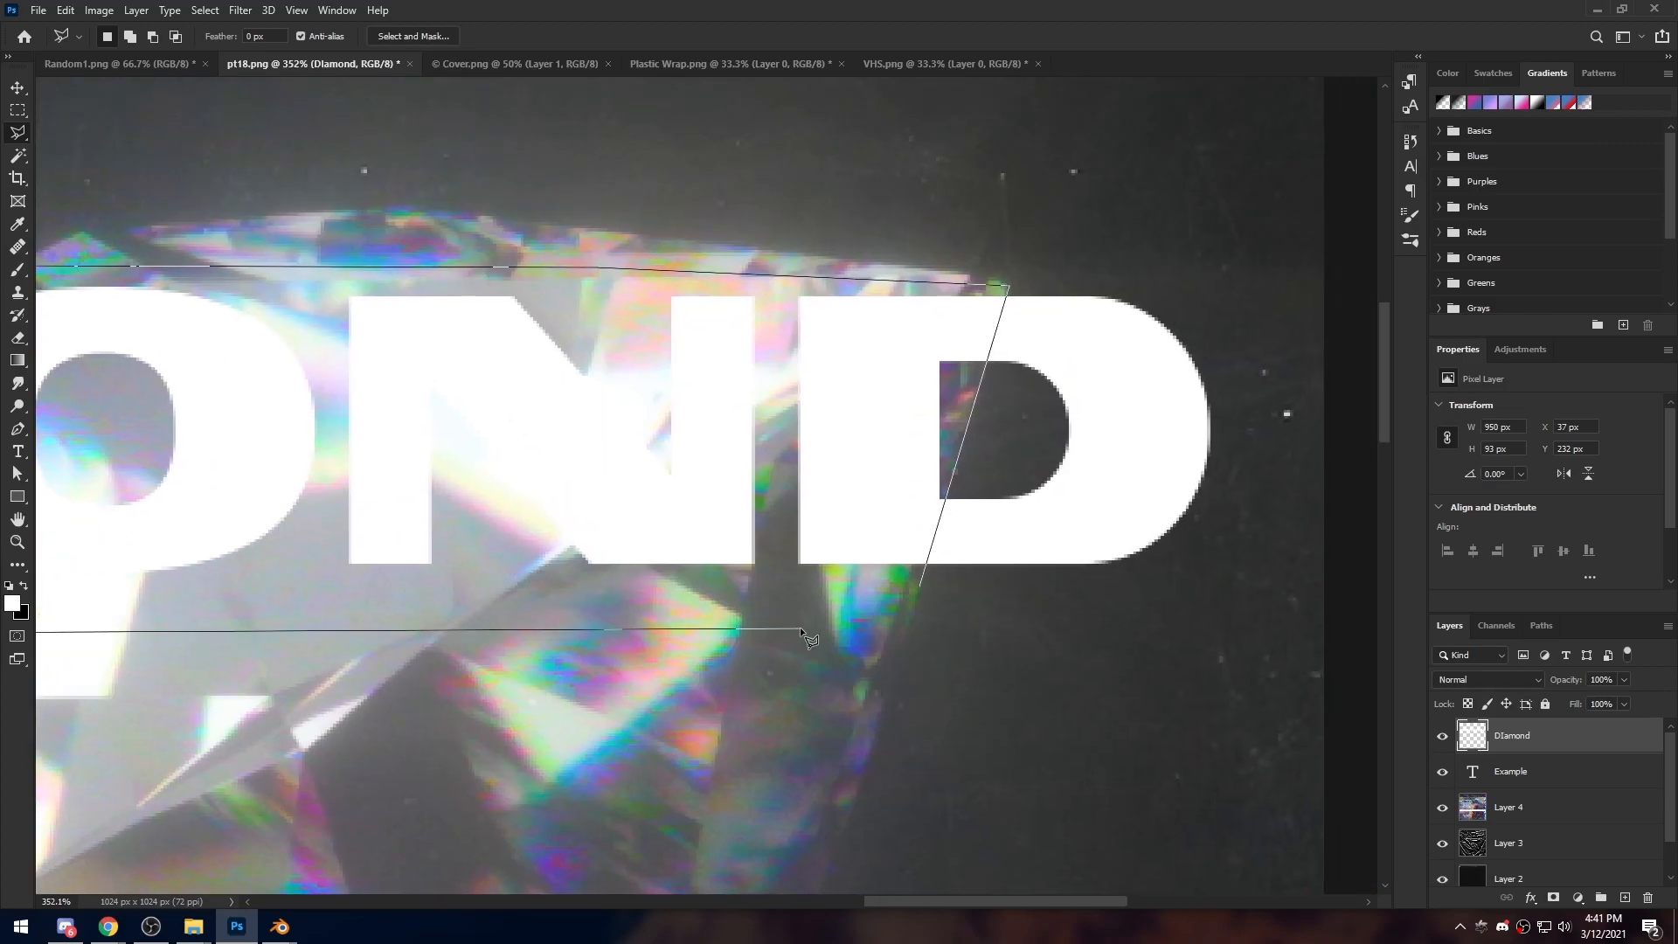
left_click(920, 584)
scroll(708, 669, "down", 6, "alt")
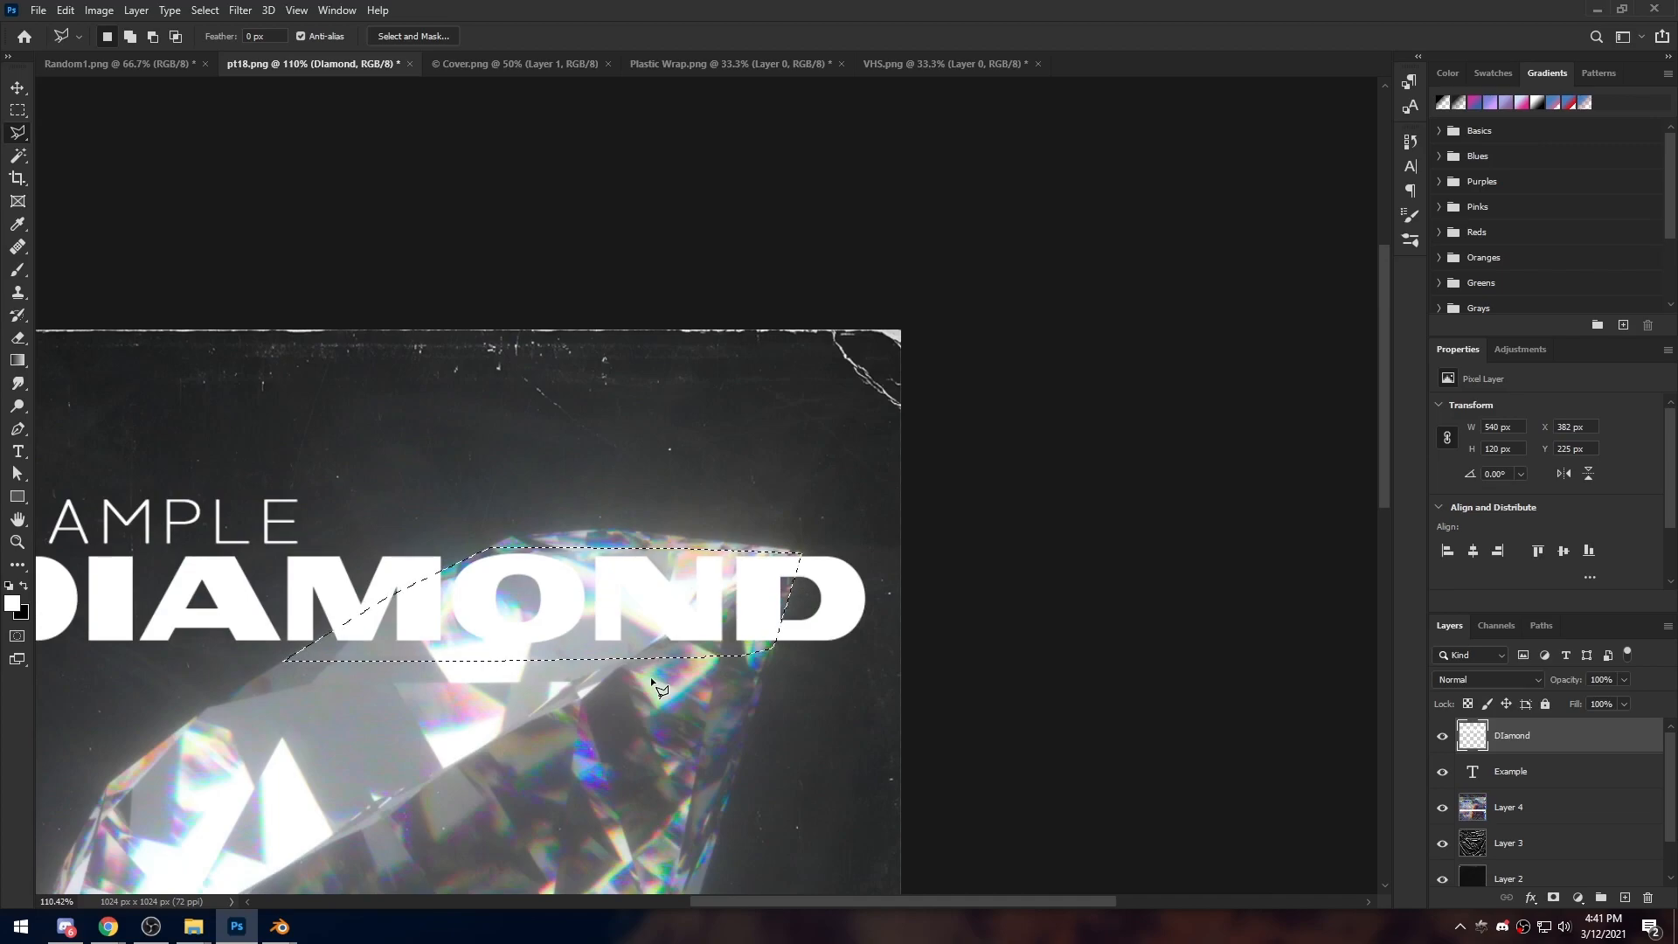
scroll(661, 691, "up", 3, "alt")
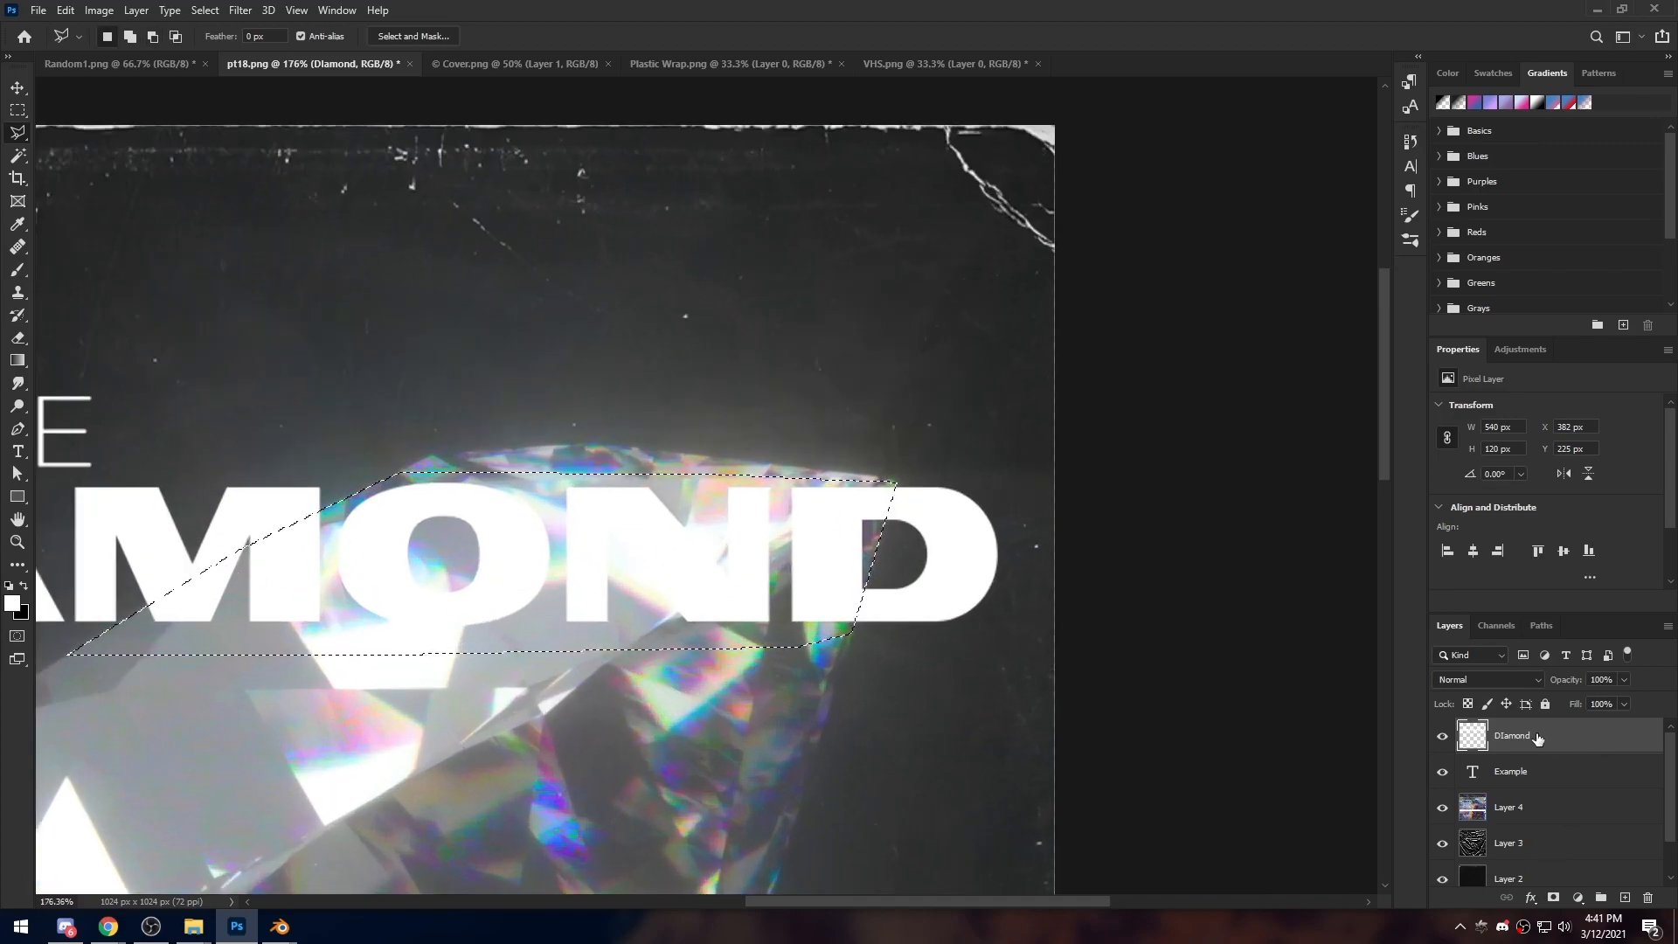
key("Delete")
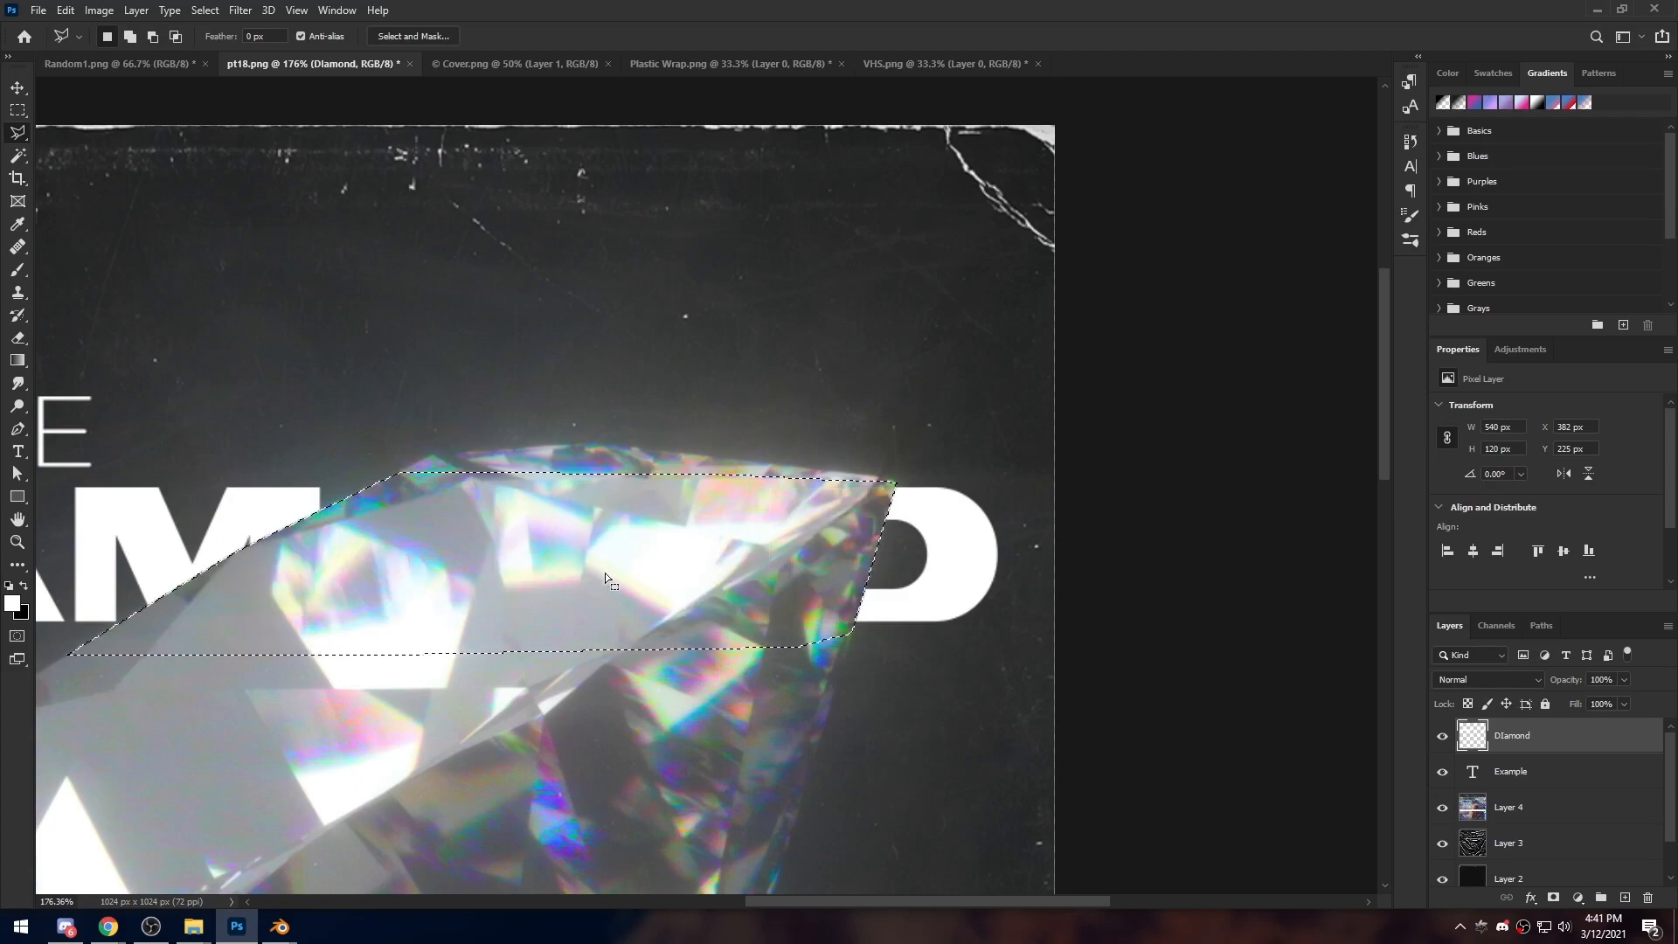
key("ctrl+d")
scroll(612, 586, "down", 3, "alt")
scroll(544, 664, "down", 2, "alt")
scroll(713, 341, "up", 5, "alt")
scroll(704, 332, "down", 3, "alt")
scroll(797, 638, "down", 2, "alt")
scroll(786, 636, "up", 1, "alt")
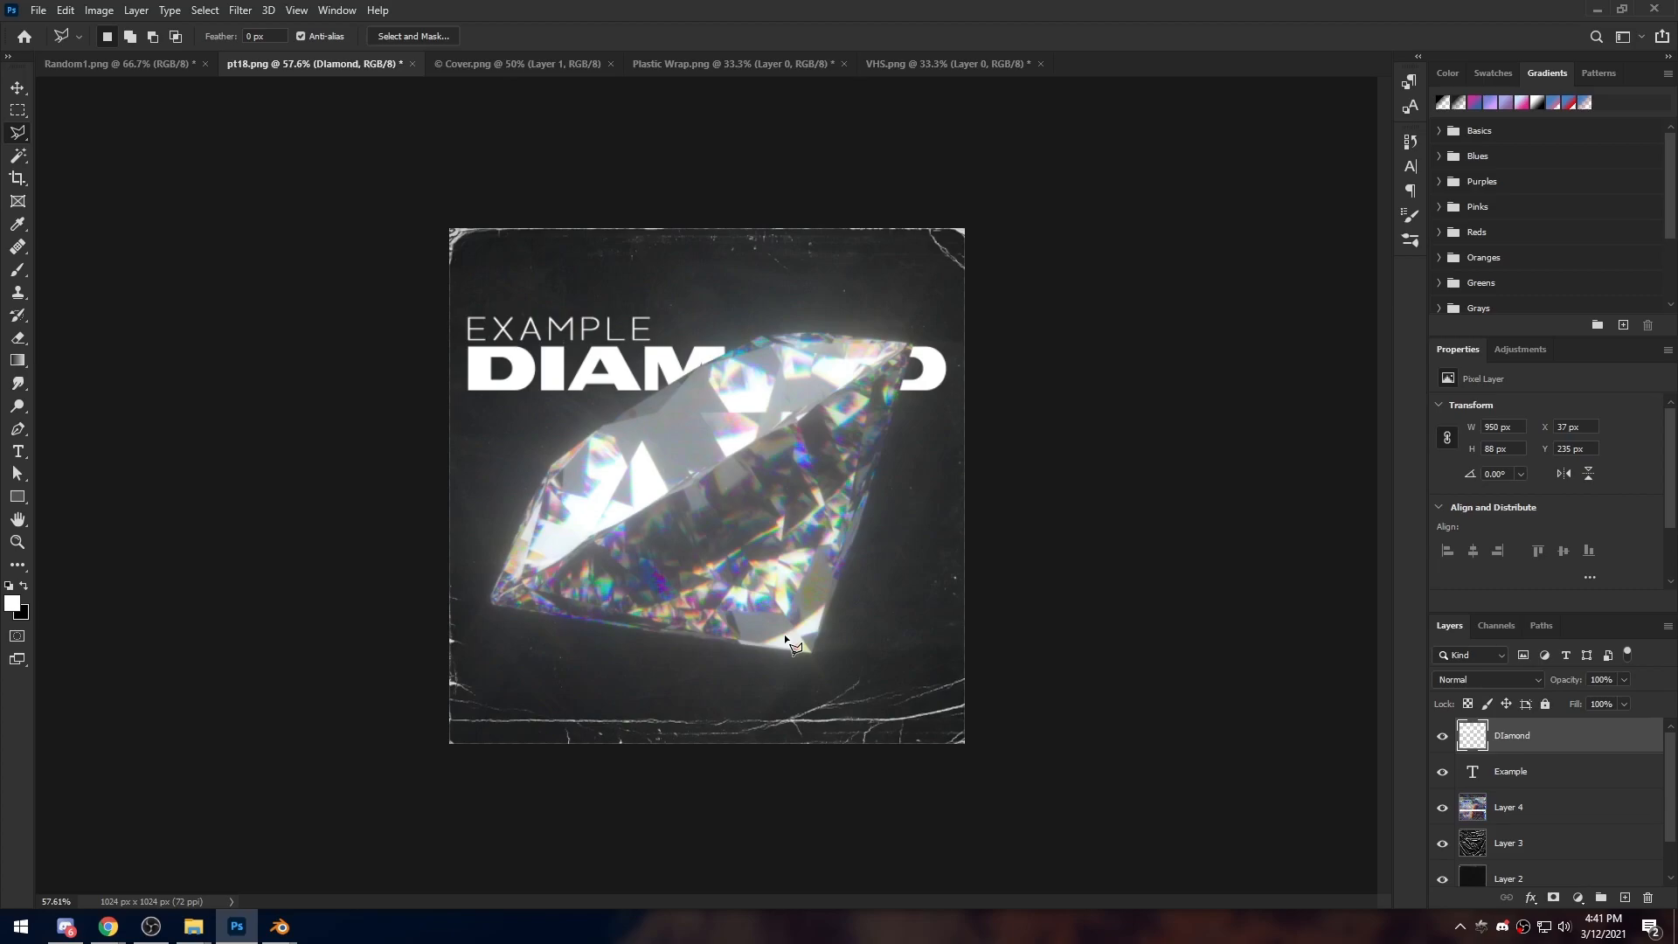
Scale the Layer 2 texture up to about 1088 × 1088 px and shift it to about X -39, Y -37 px
scroll(1552, 850, "down", 1)
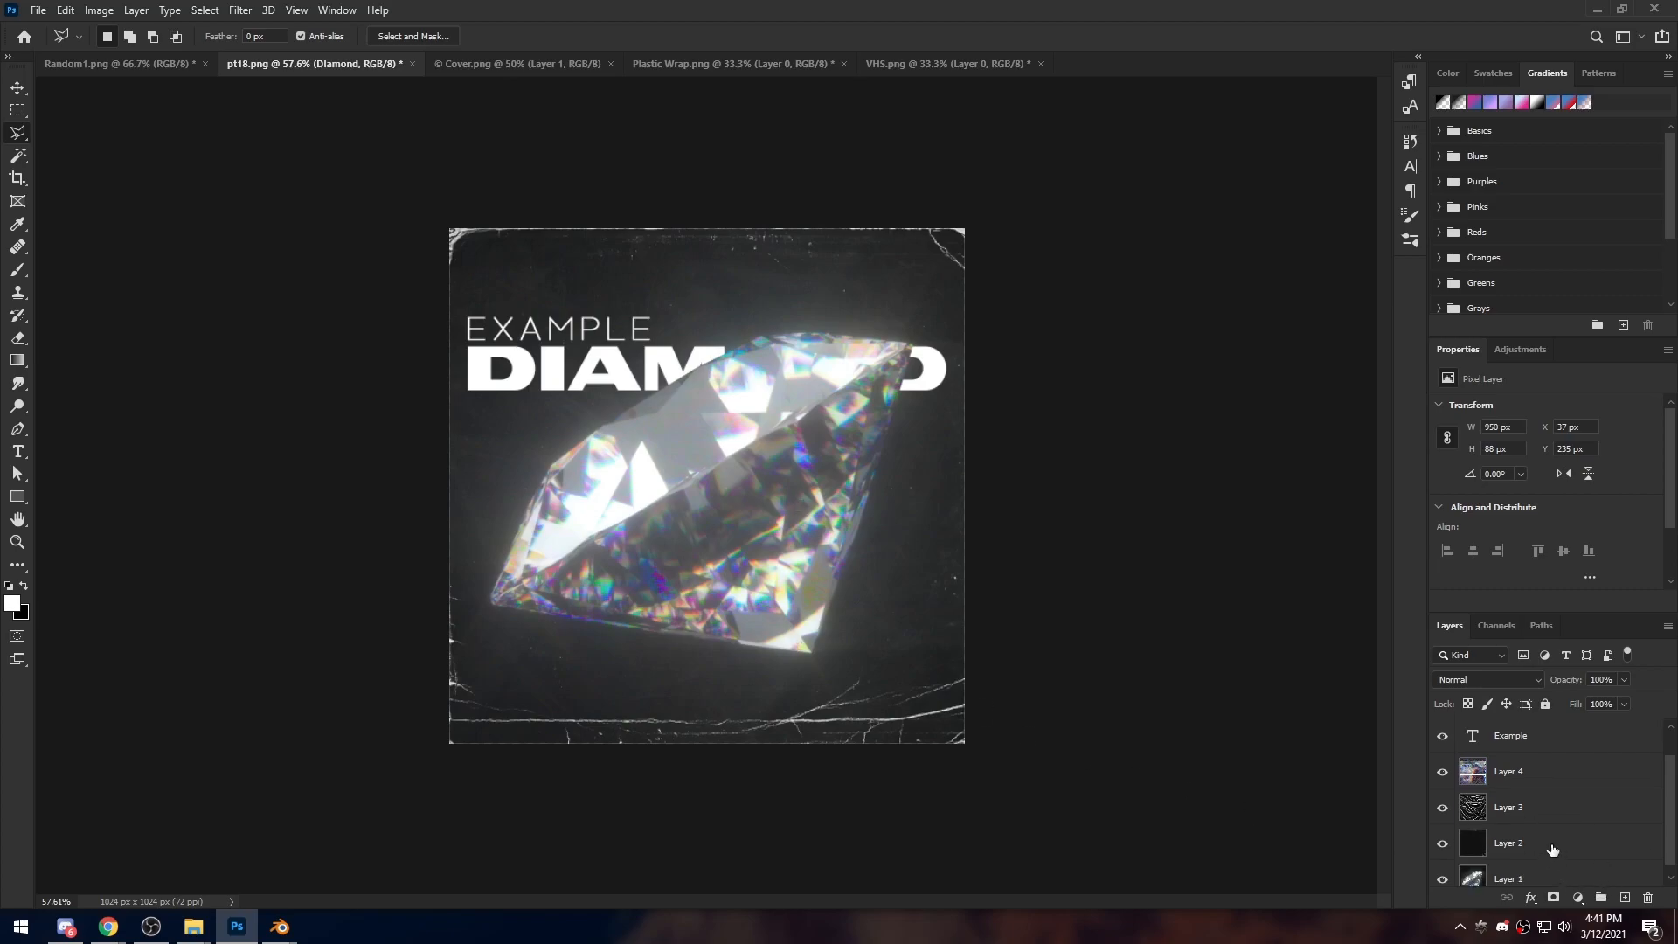
left_click(1552, 850)
key("ctrl+t")
left_click_drag(973, 483, 910, 498, "alt")
left_click_drag(790, 411, 795, 412)
left_click(865, 36)
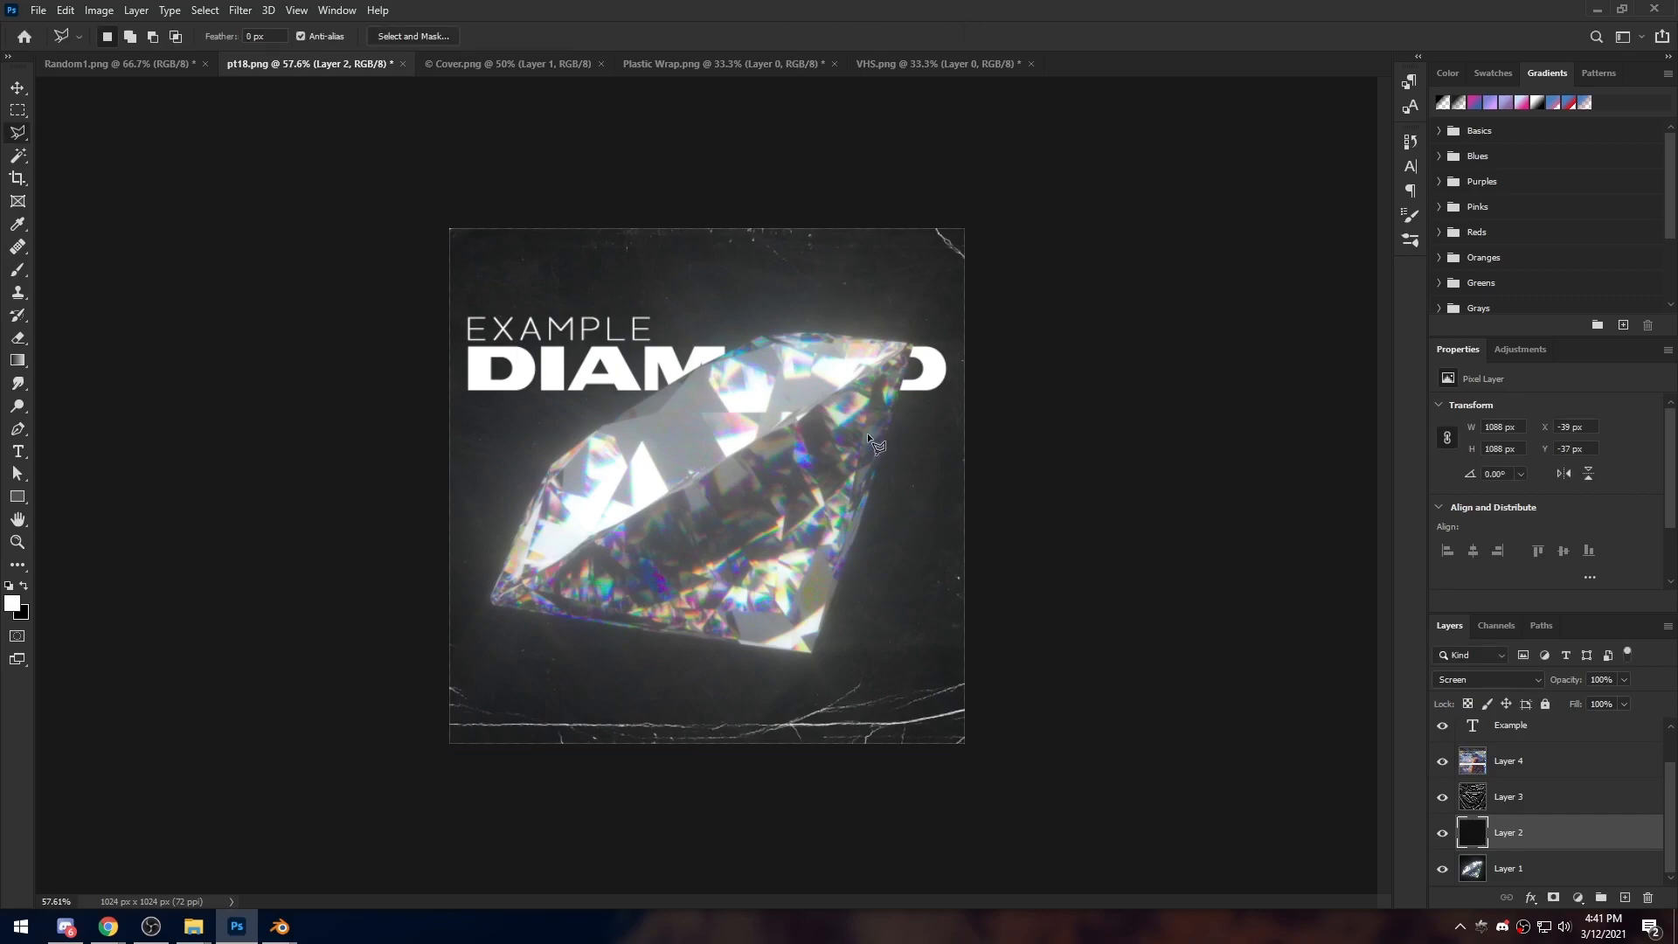
Inspect the cover's lower area, compare the layout with the Random1.png reference, and return to pt18.png
scroll(771, 710, "up", 5, "alt")
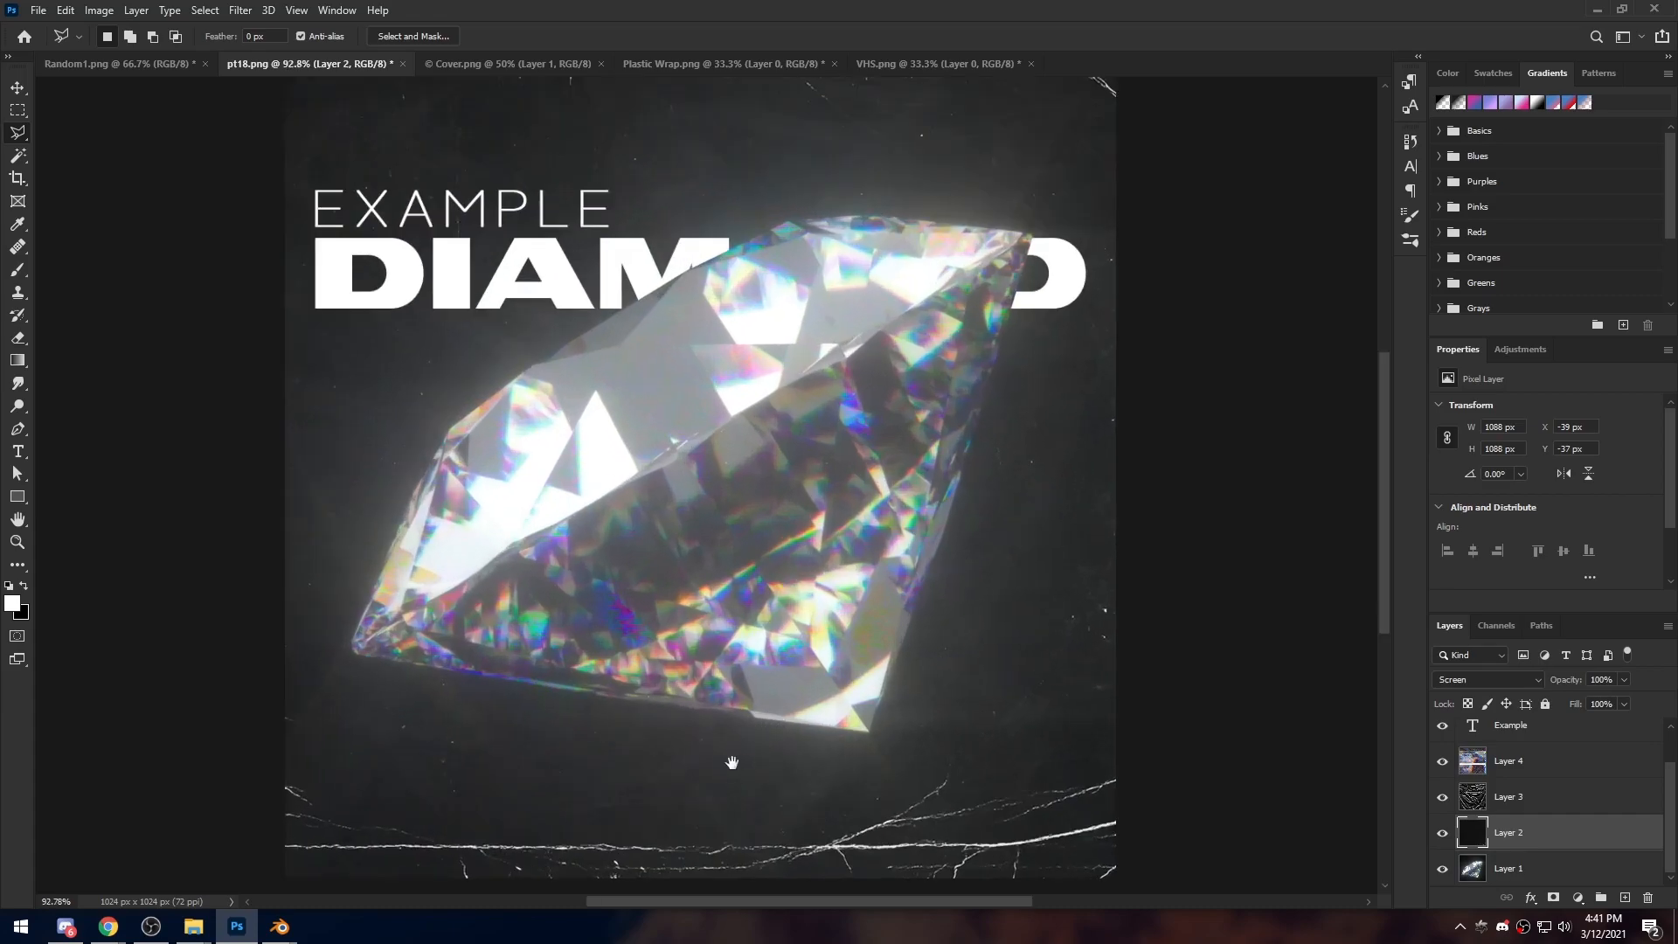
left_click_drag(729, 767, 710, 643)
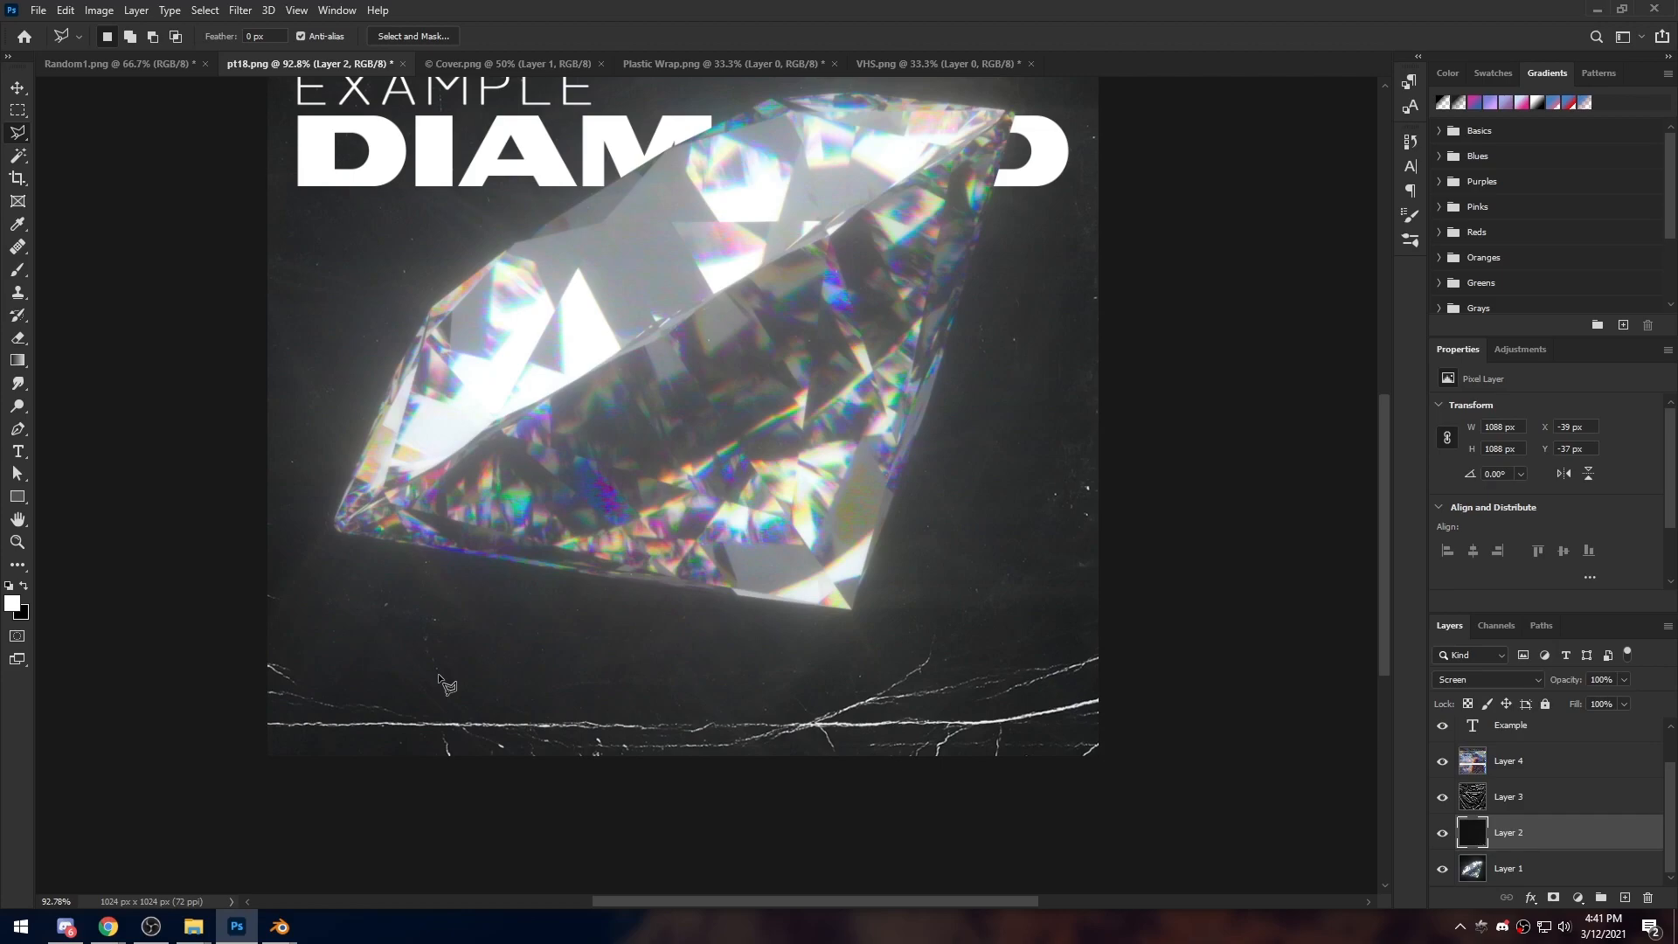
scroll(446, 684, "down", 3, "alt")
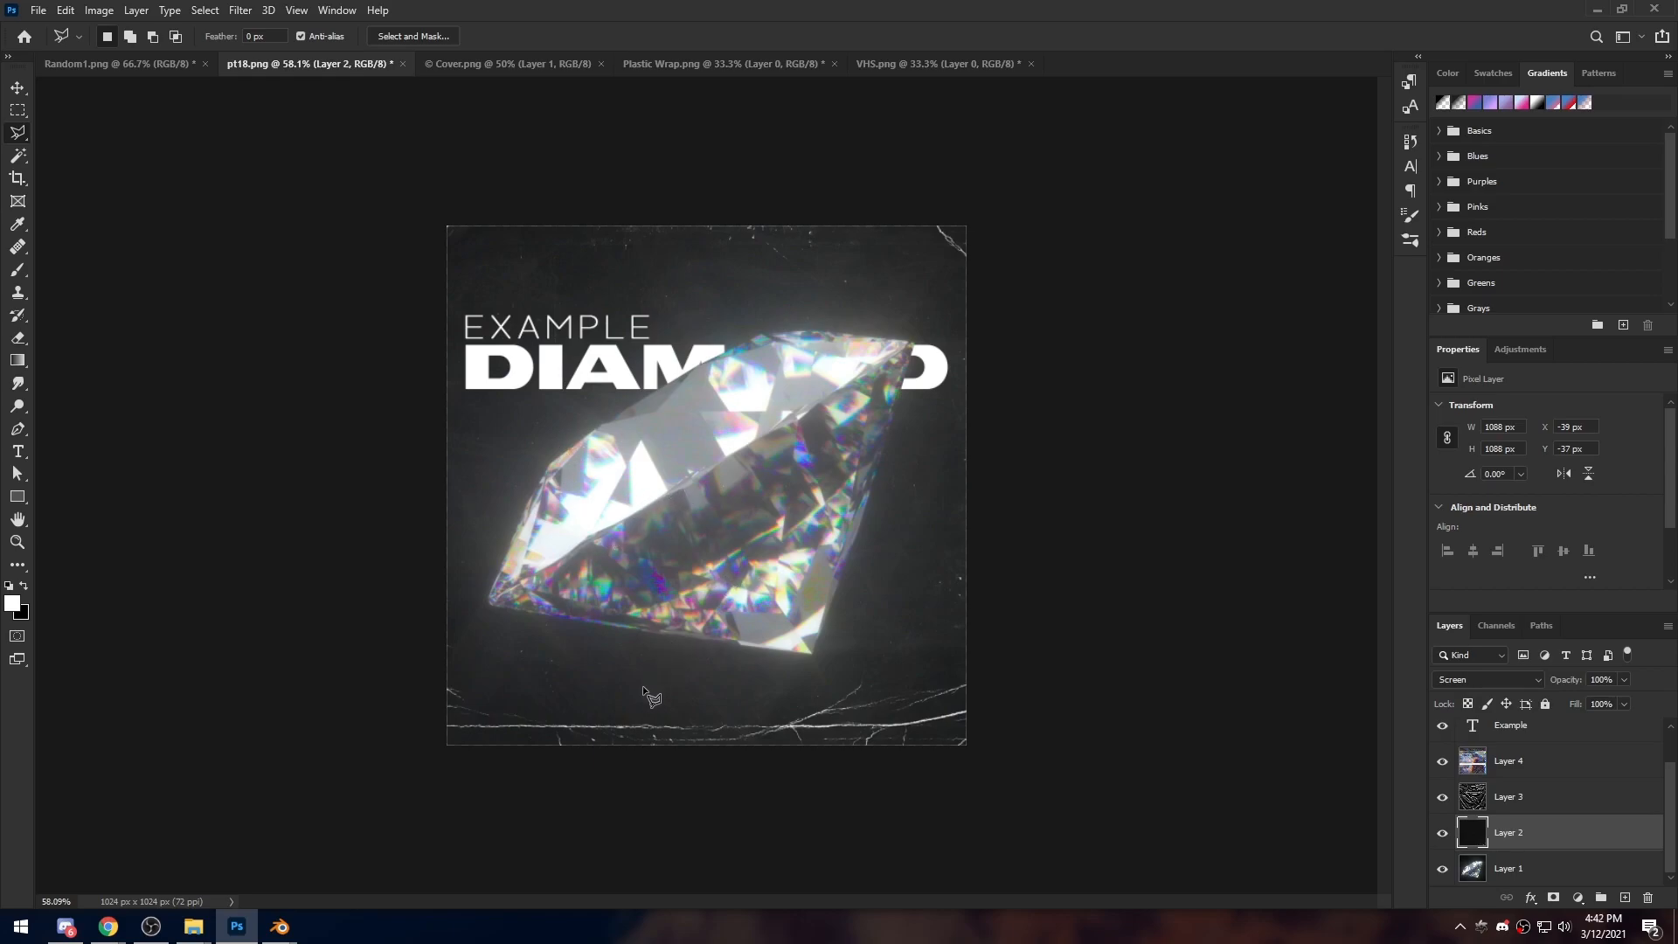
left_click(145, 65)
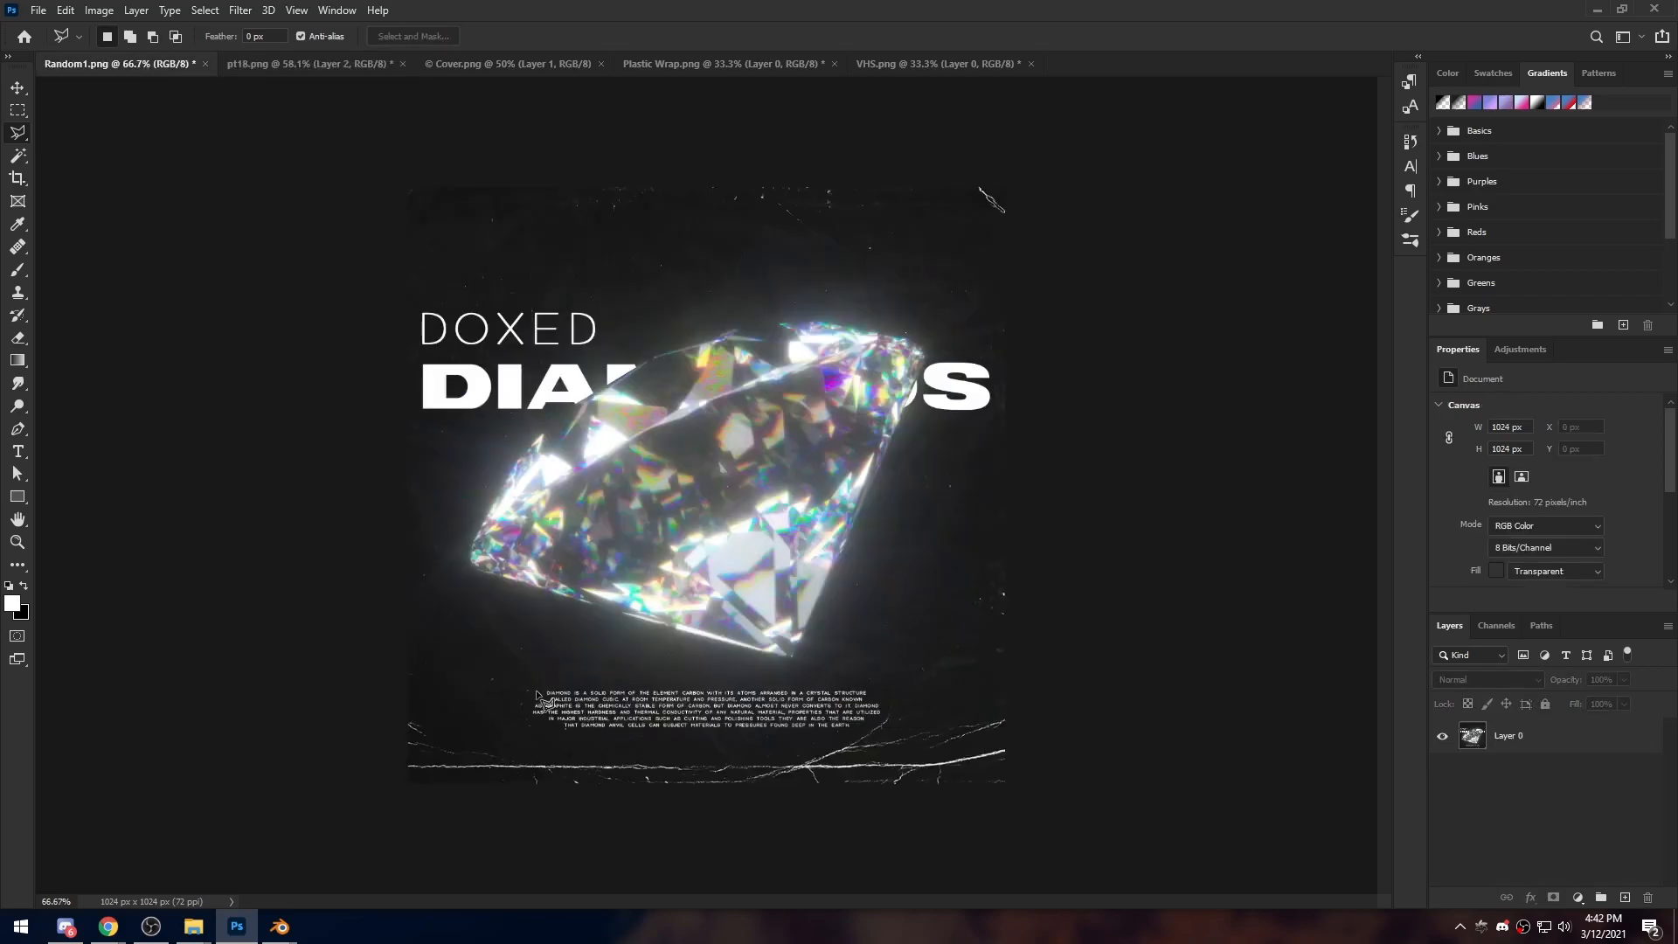
left_click(294, 66)
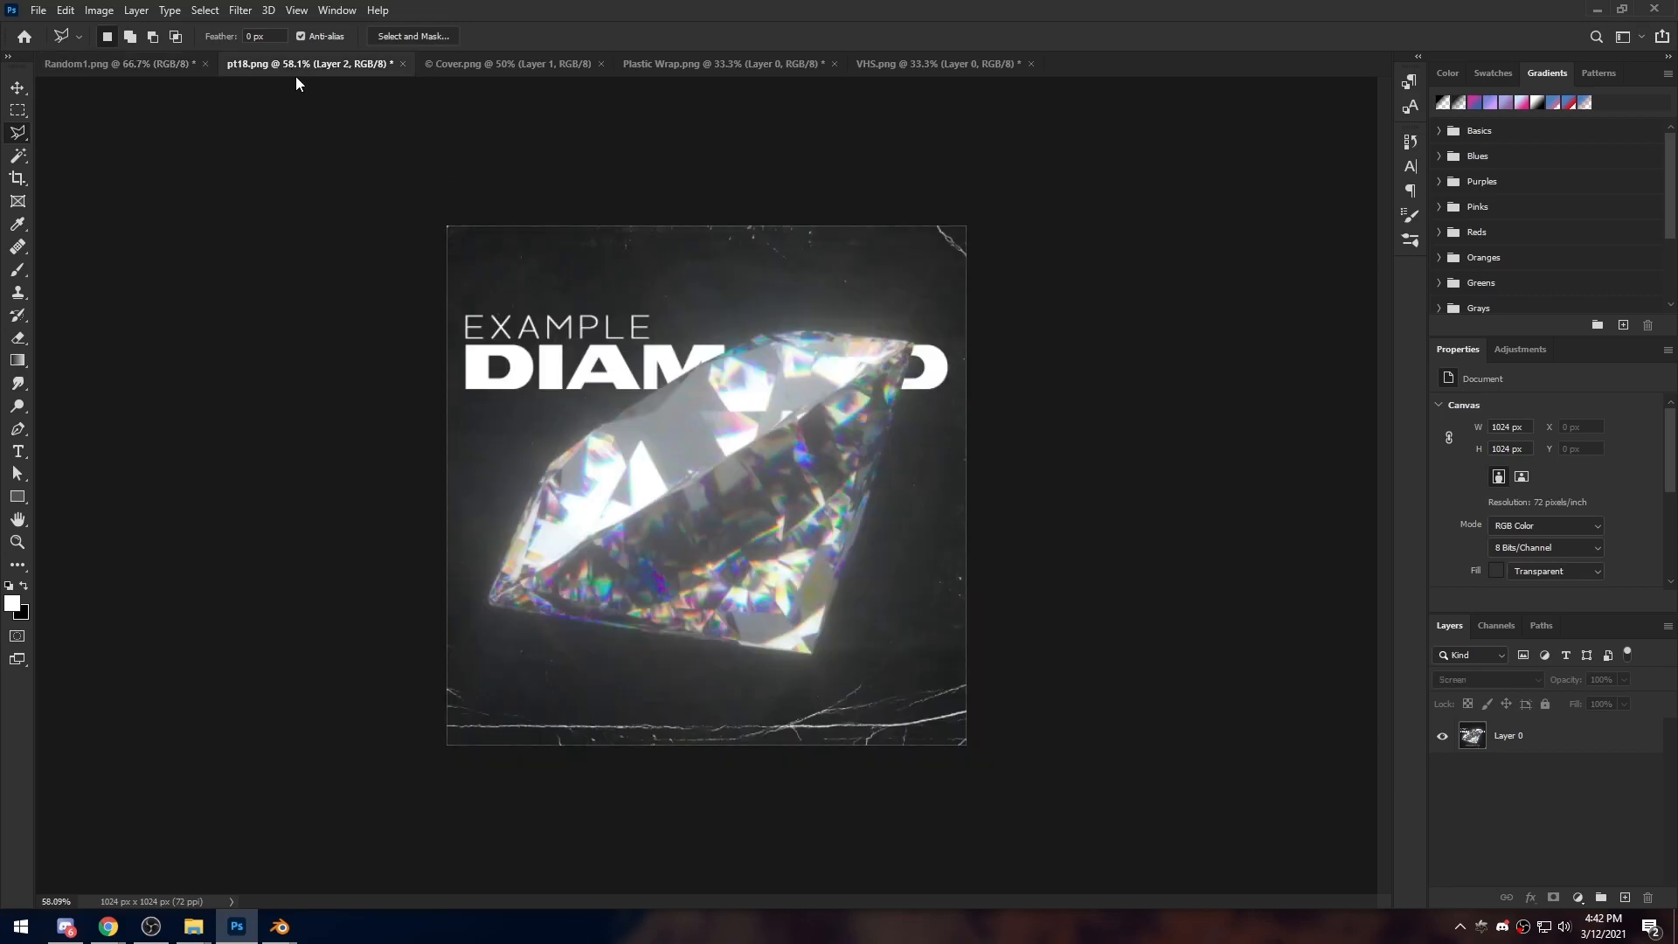
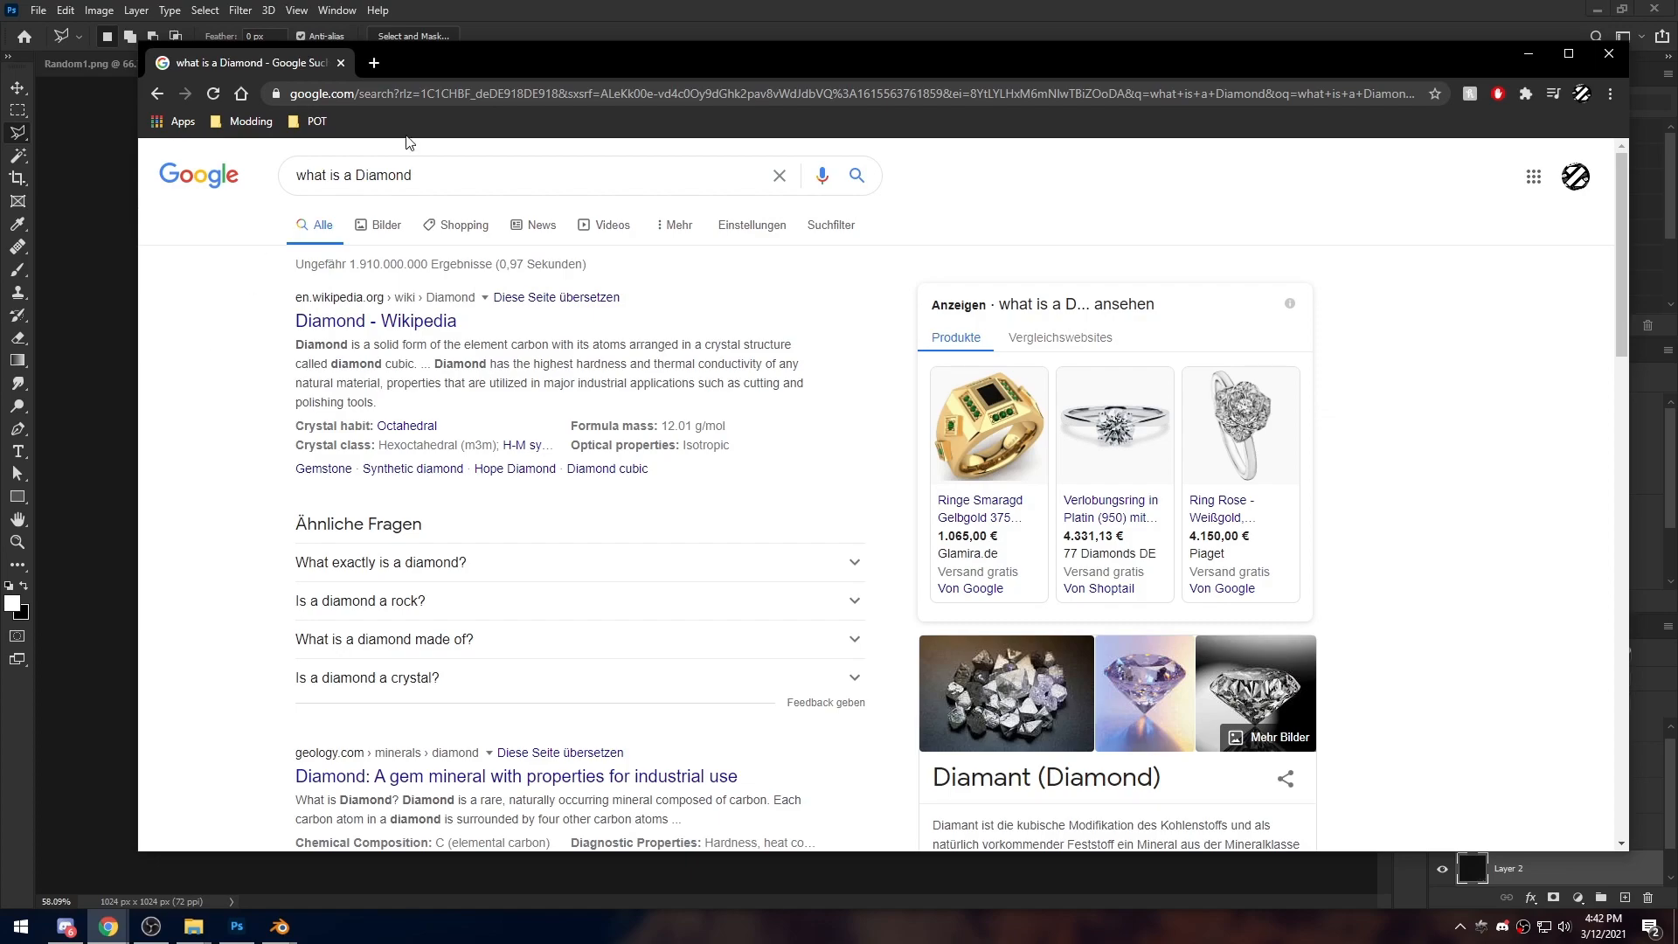
Open the Wikipedia article on Diamond, copy its first introductory paragraph, and return to the cover in Photoshop
left_click_drag(455, 67, 438, 67)
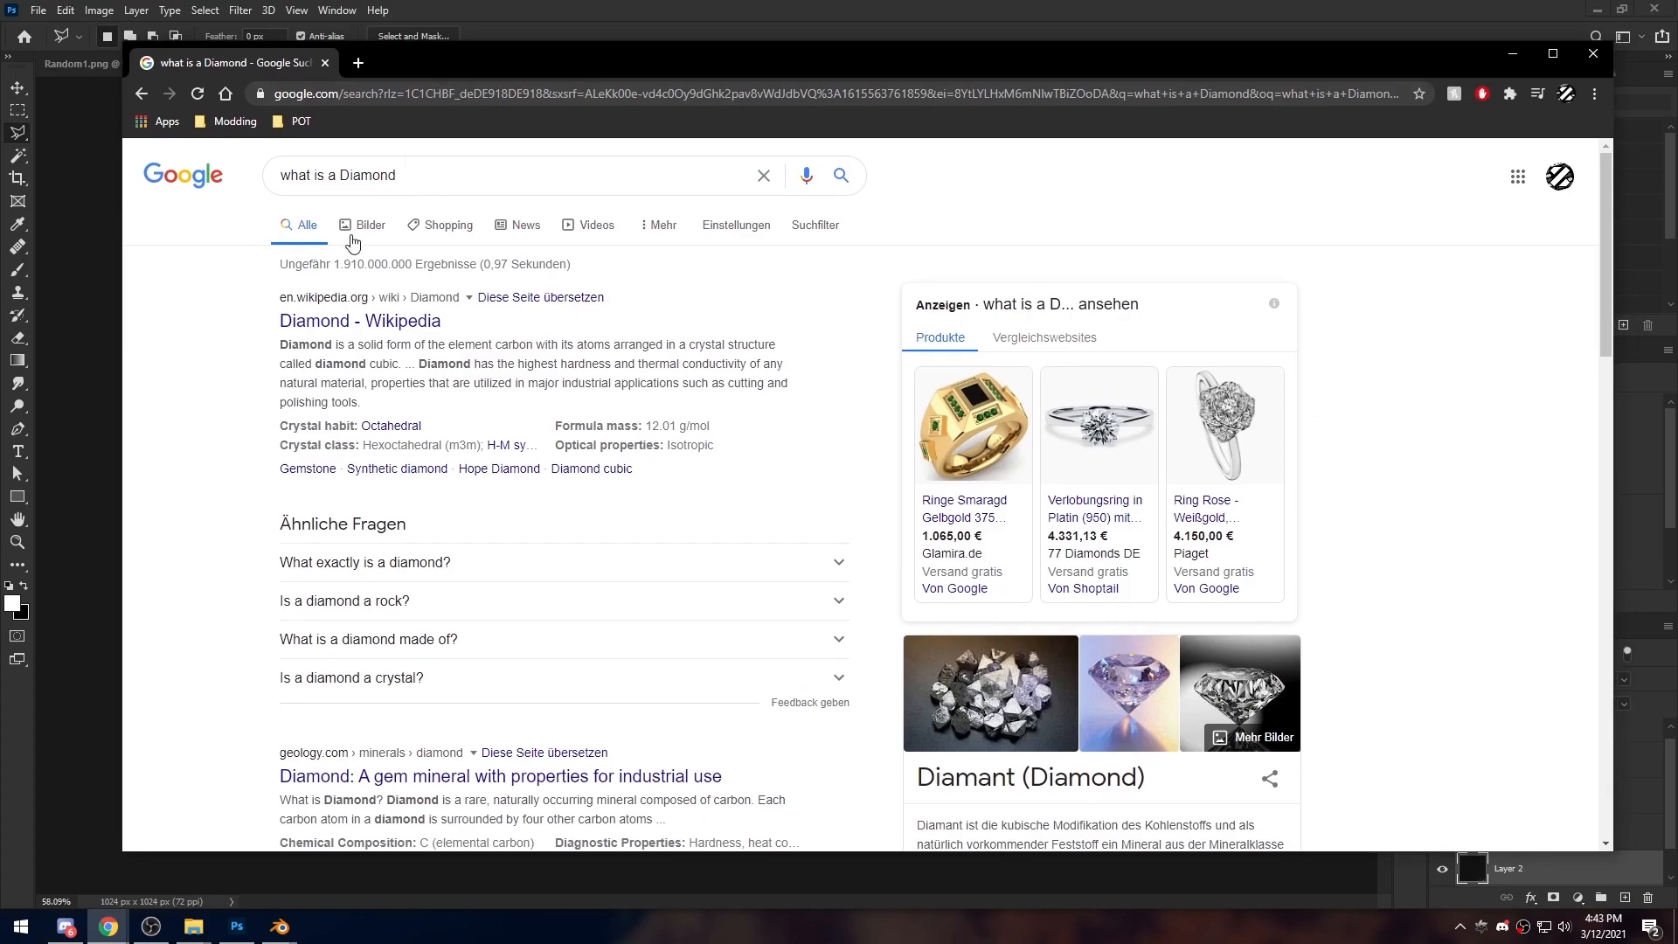
left_click(341, 323)
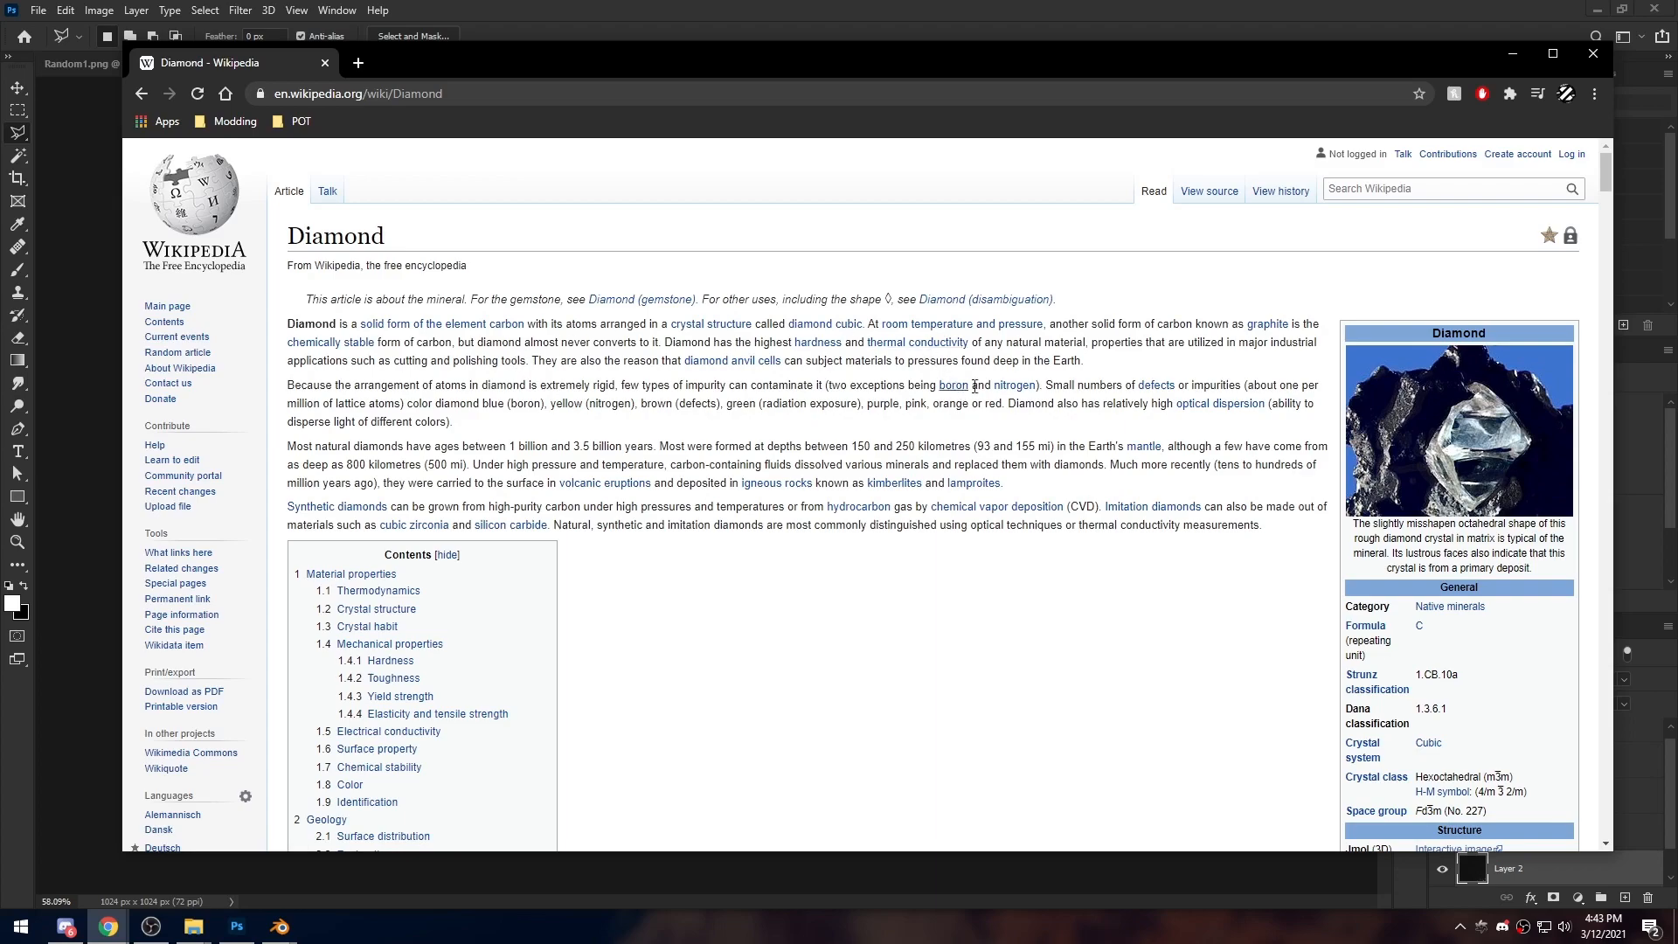
left_click_drag(288, 323, 1088, 367)
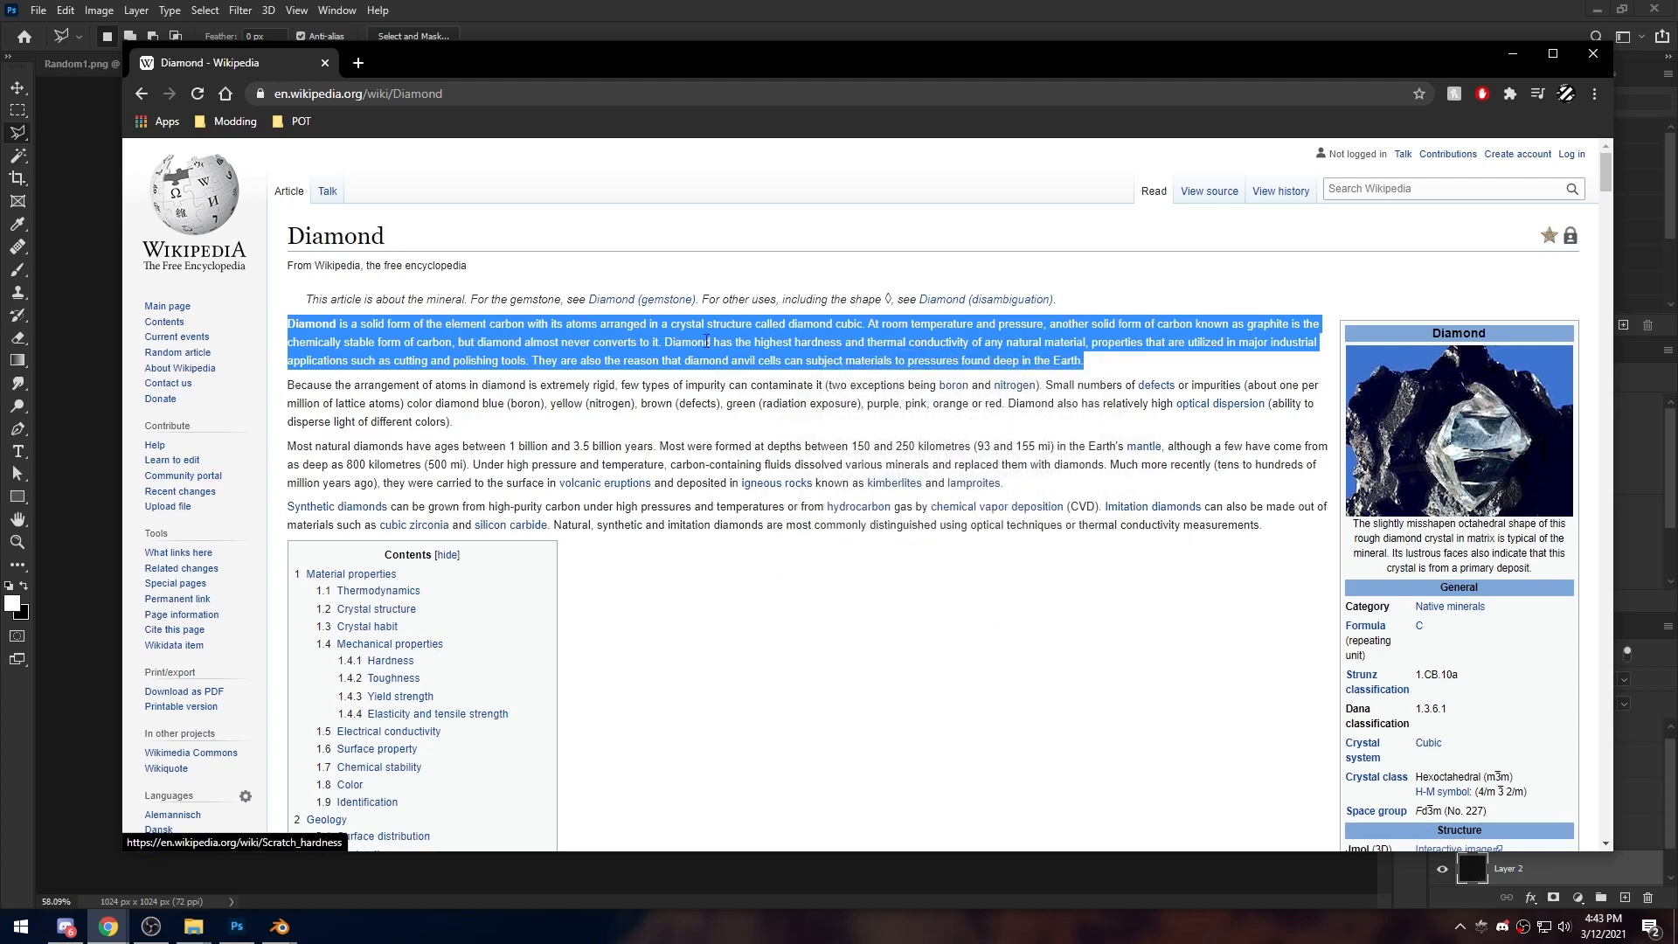
left_click_drag(1429, 60, 1384, 59)
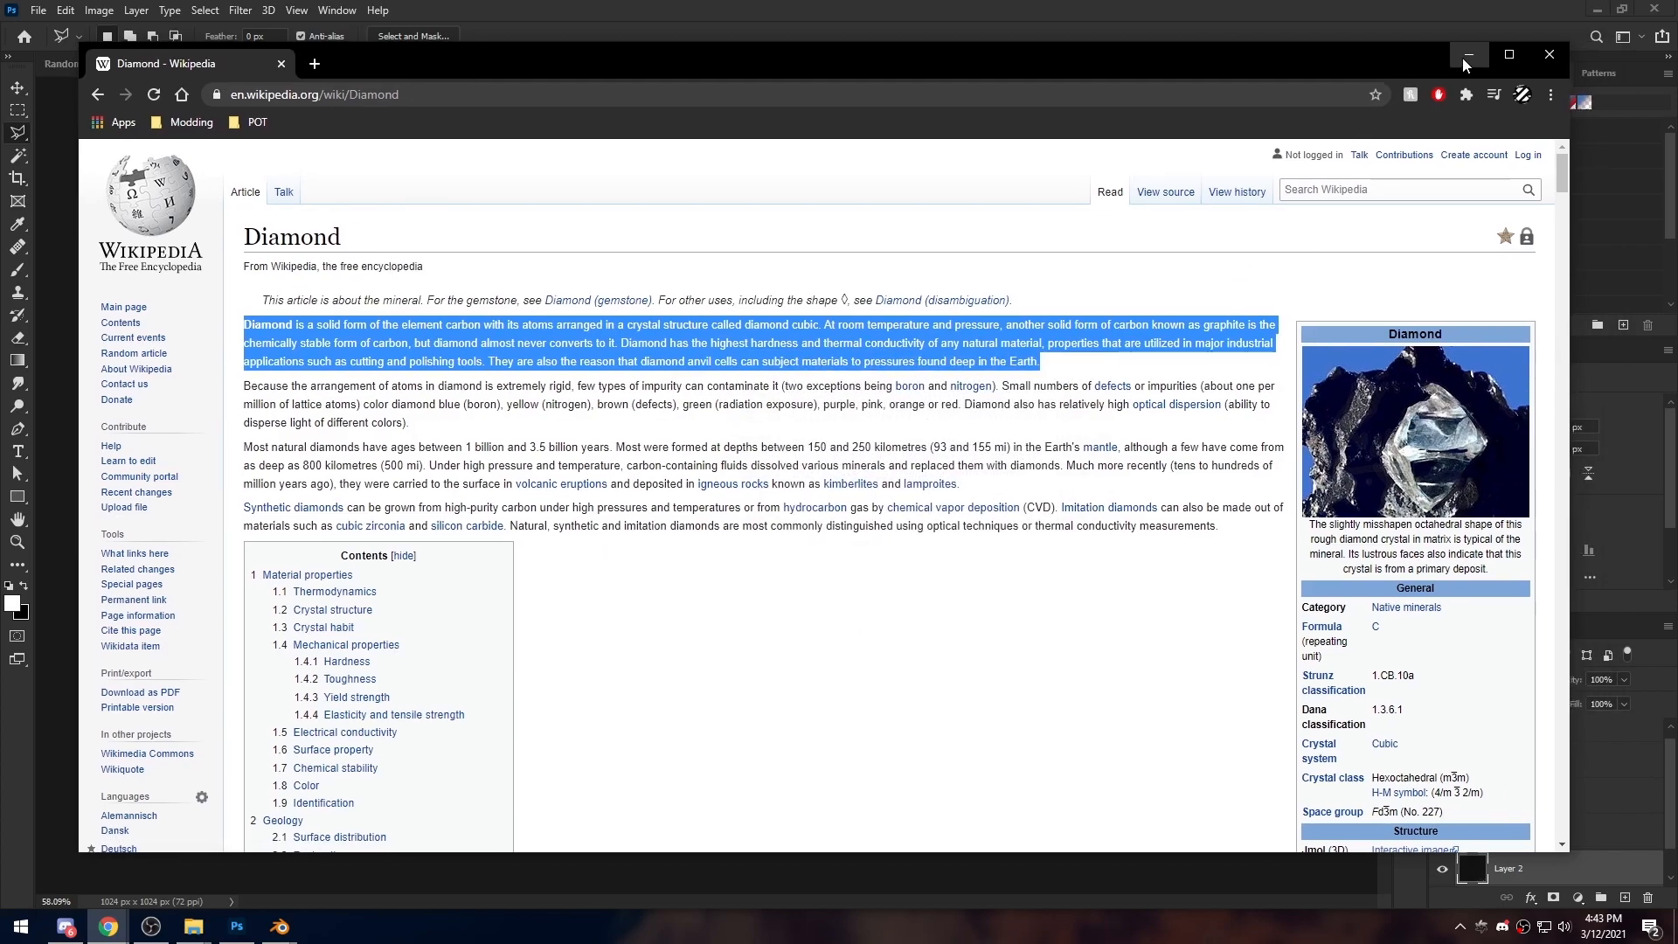
left_click(1463, 57)
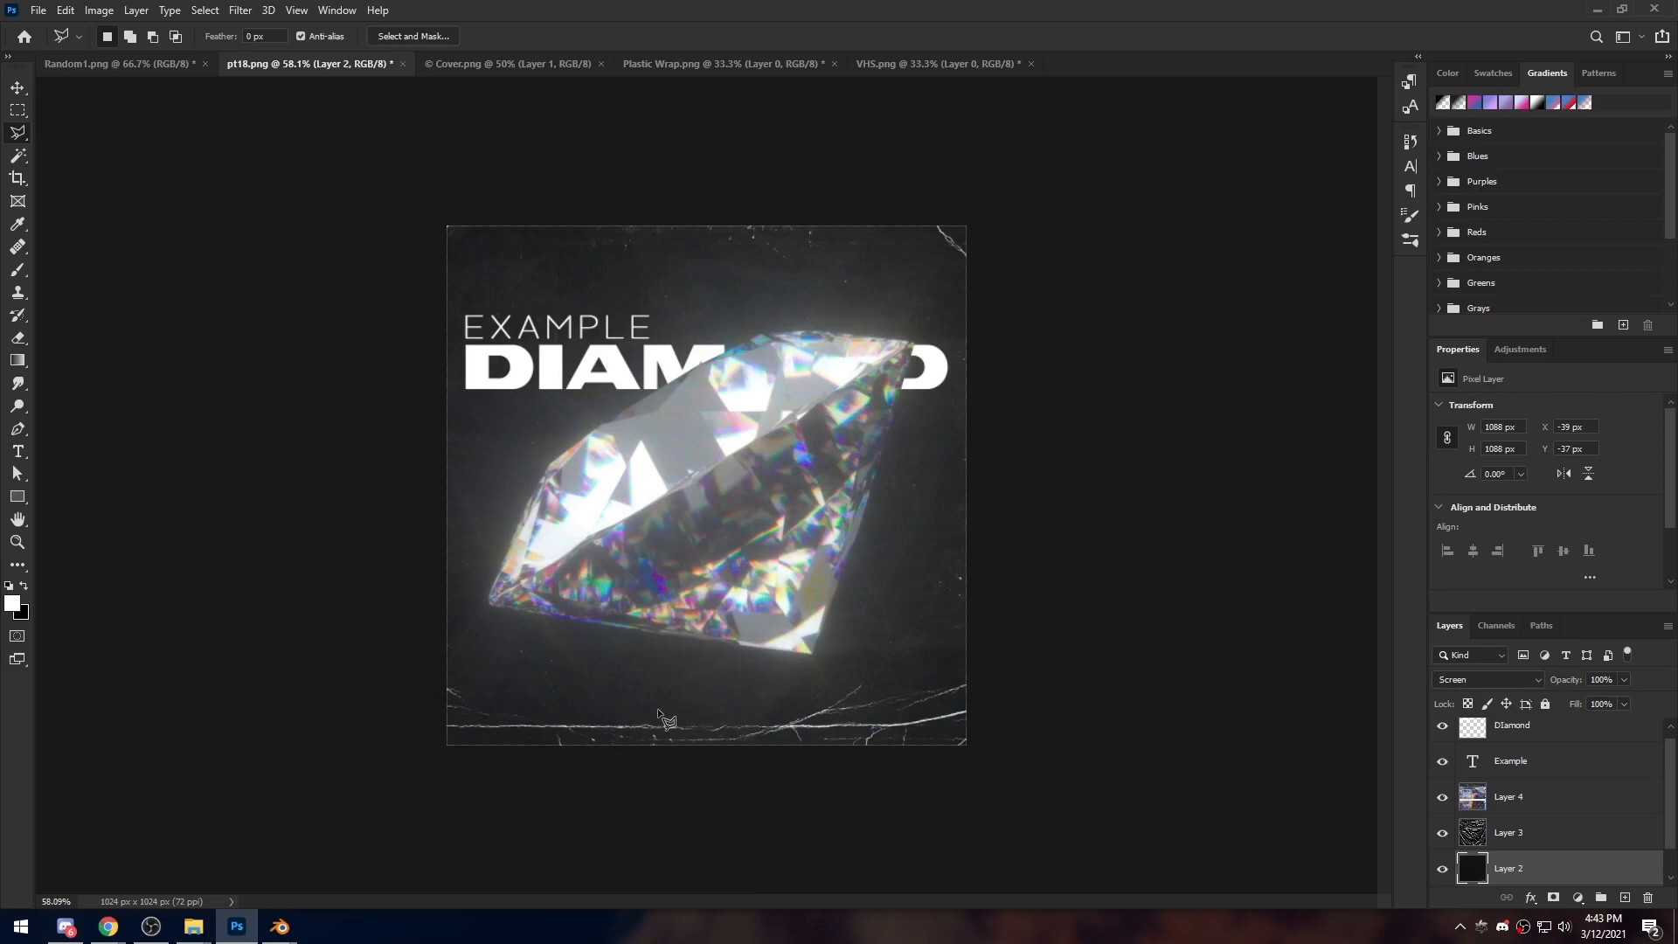
Start a new text layer below the diamond and set its font size to 20 pt
scroll(654, 706, "up", 4, "alt")
key("t")
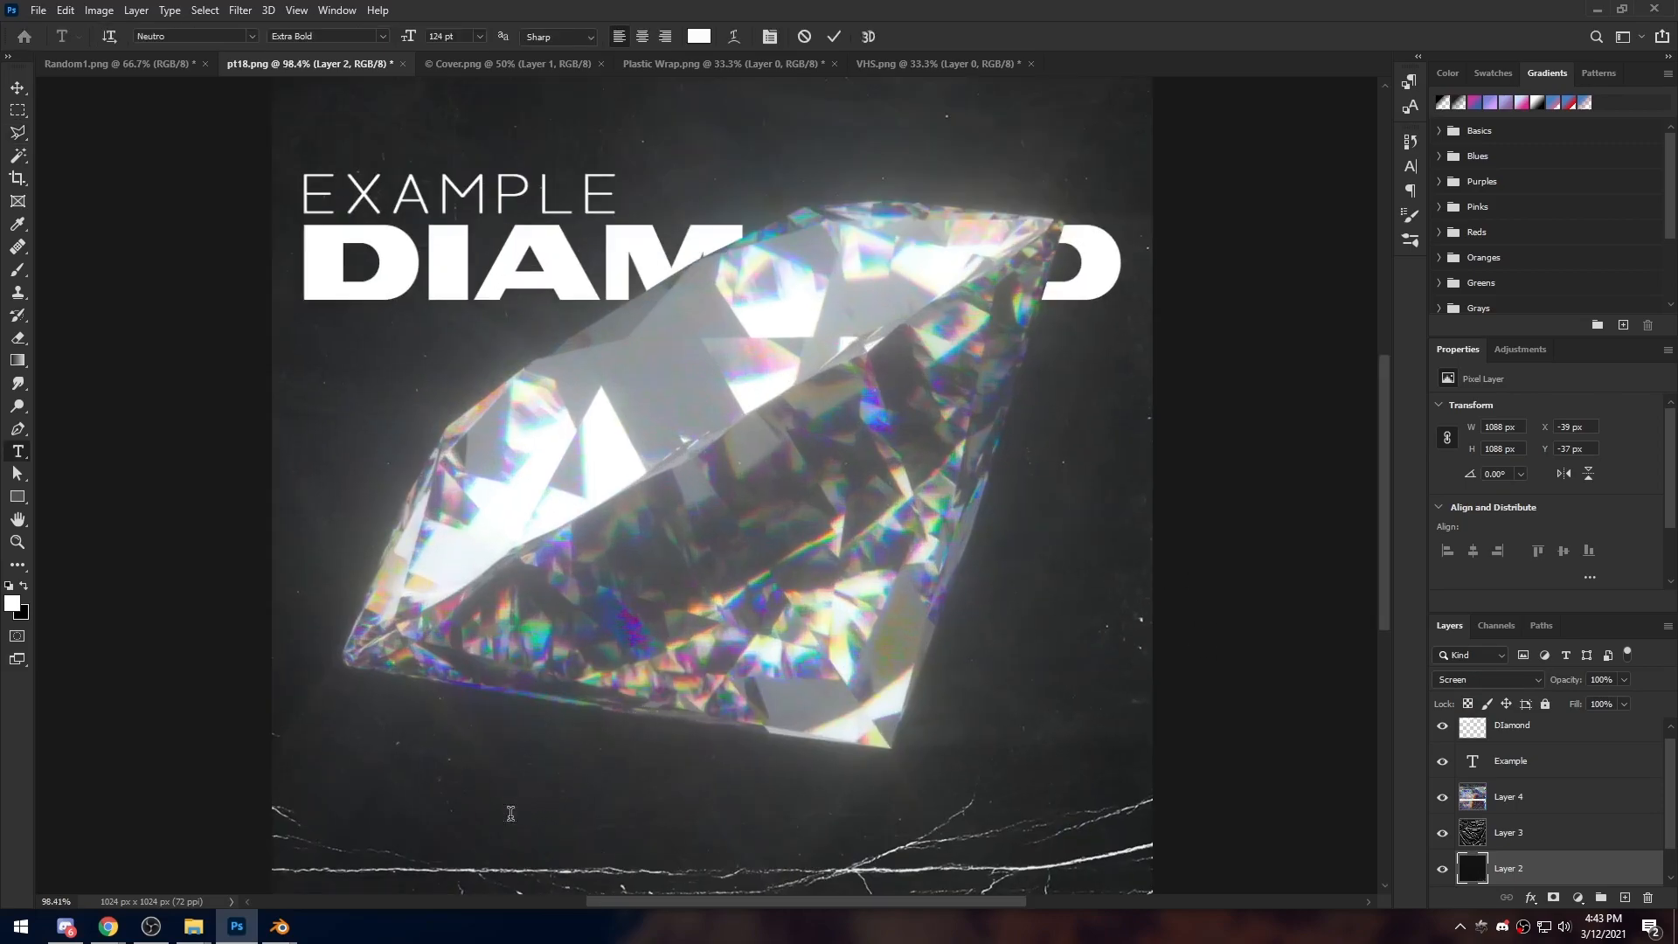
left_click(508, 806)
scroll(701, 791, "down", 1, "alt")
scroll(701, 791, "down", 3, "alt")
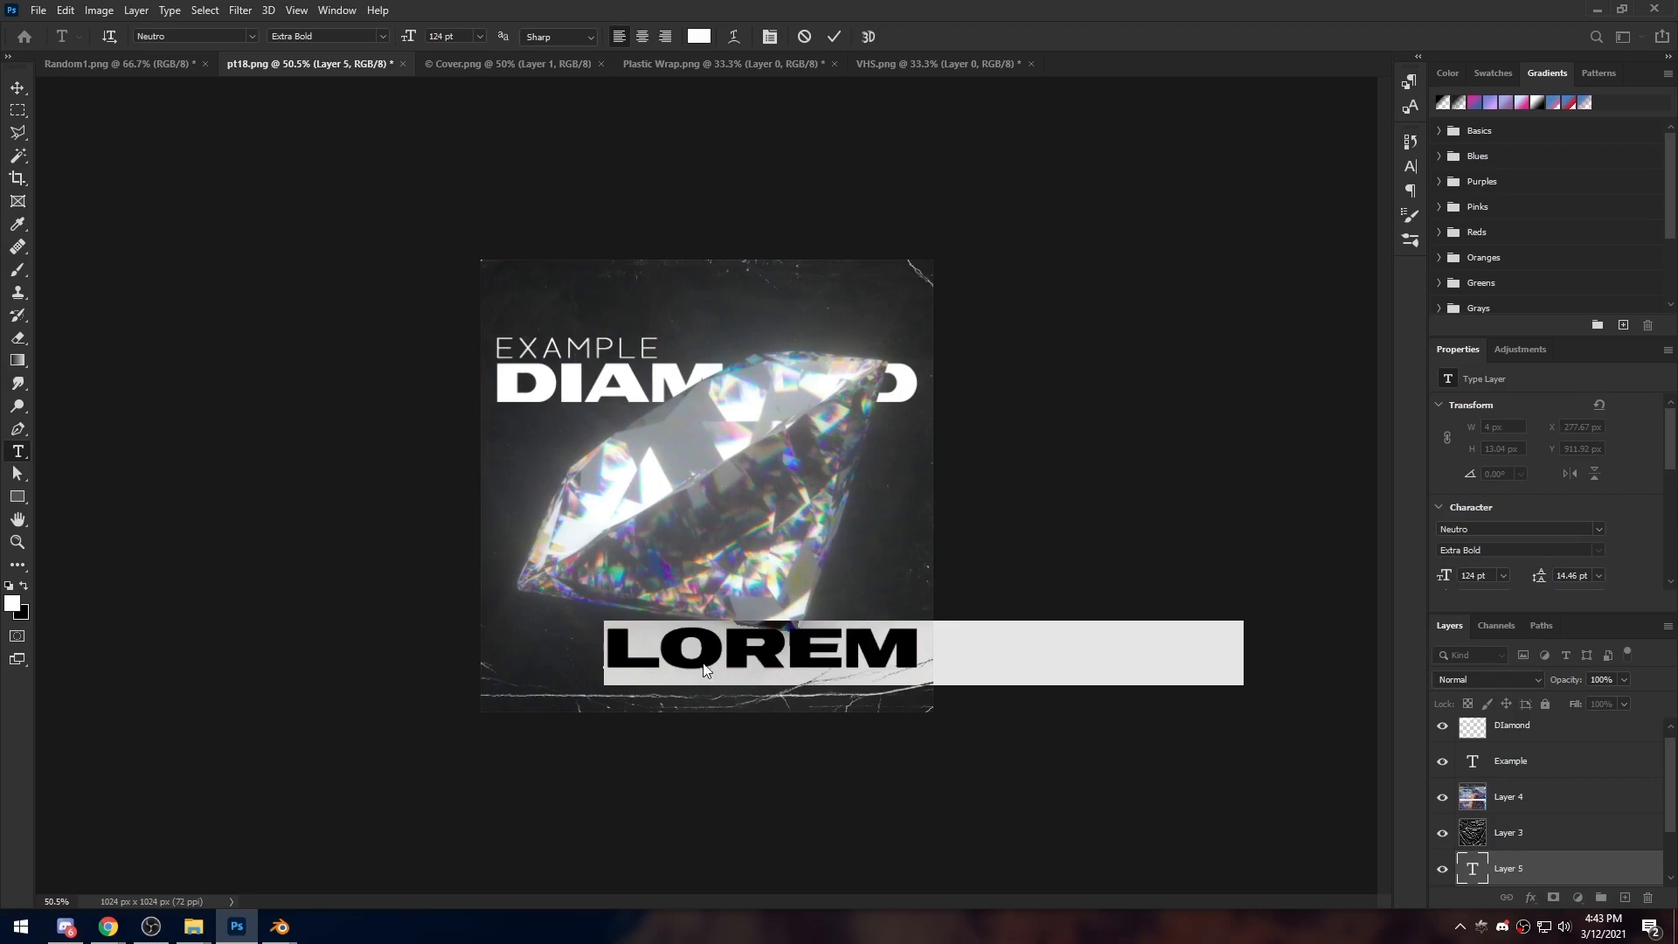
left_click(1410, 166)
left_click_drag(1215, 188, 1129, 205)
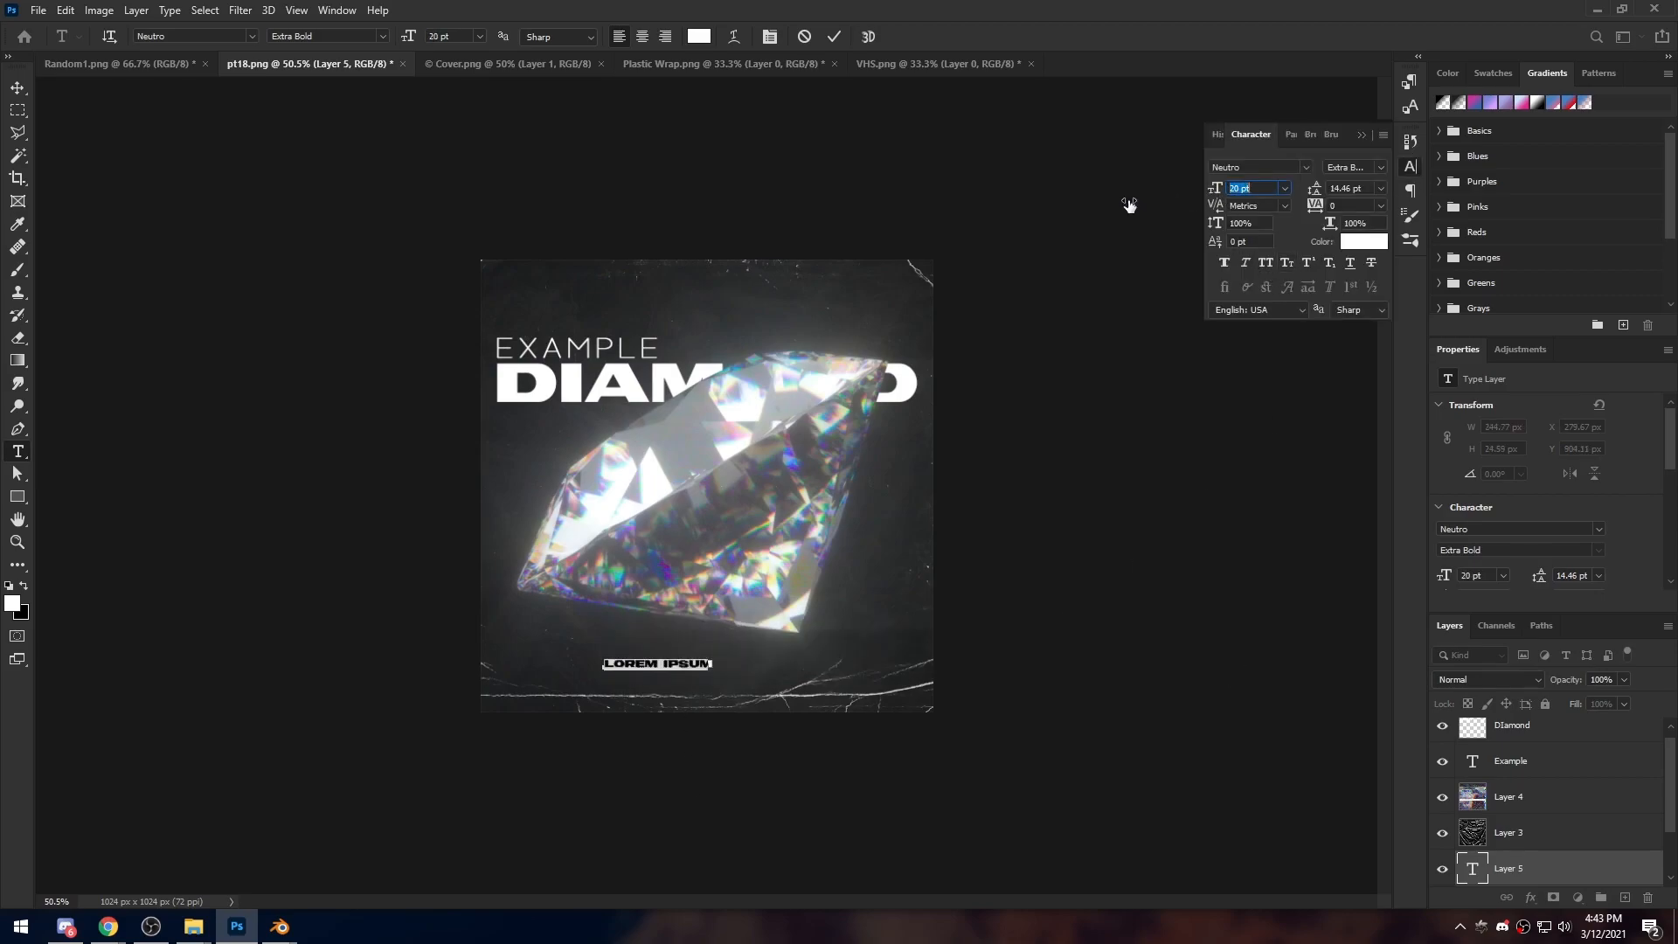
left_click(1406, 172)
Shift the text toward the cover's left side, paste the copied diamond paragraph, and remove the blank space before its first word
scroll(651, 655, "up", 10, "alt")
left_click_drag(598, 803, 463, 711, "ctrl")
key("ctrl+v")
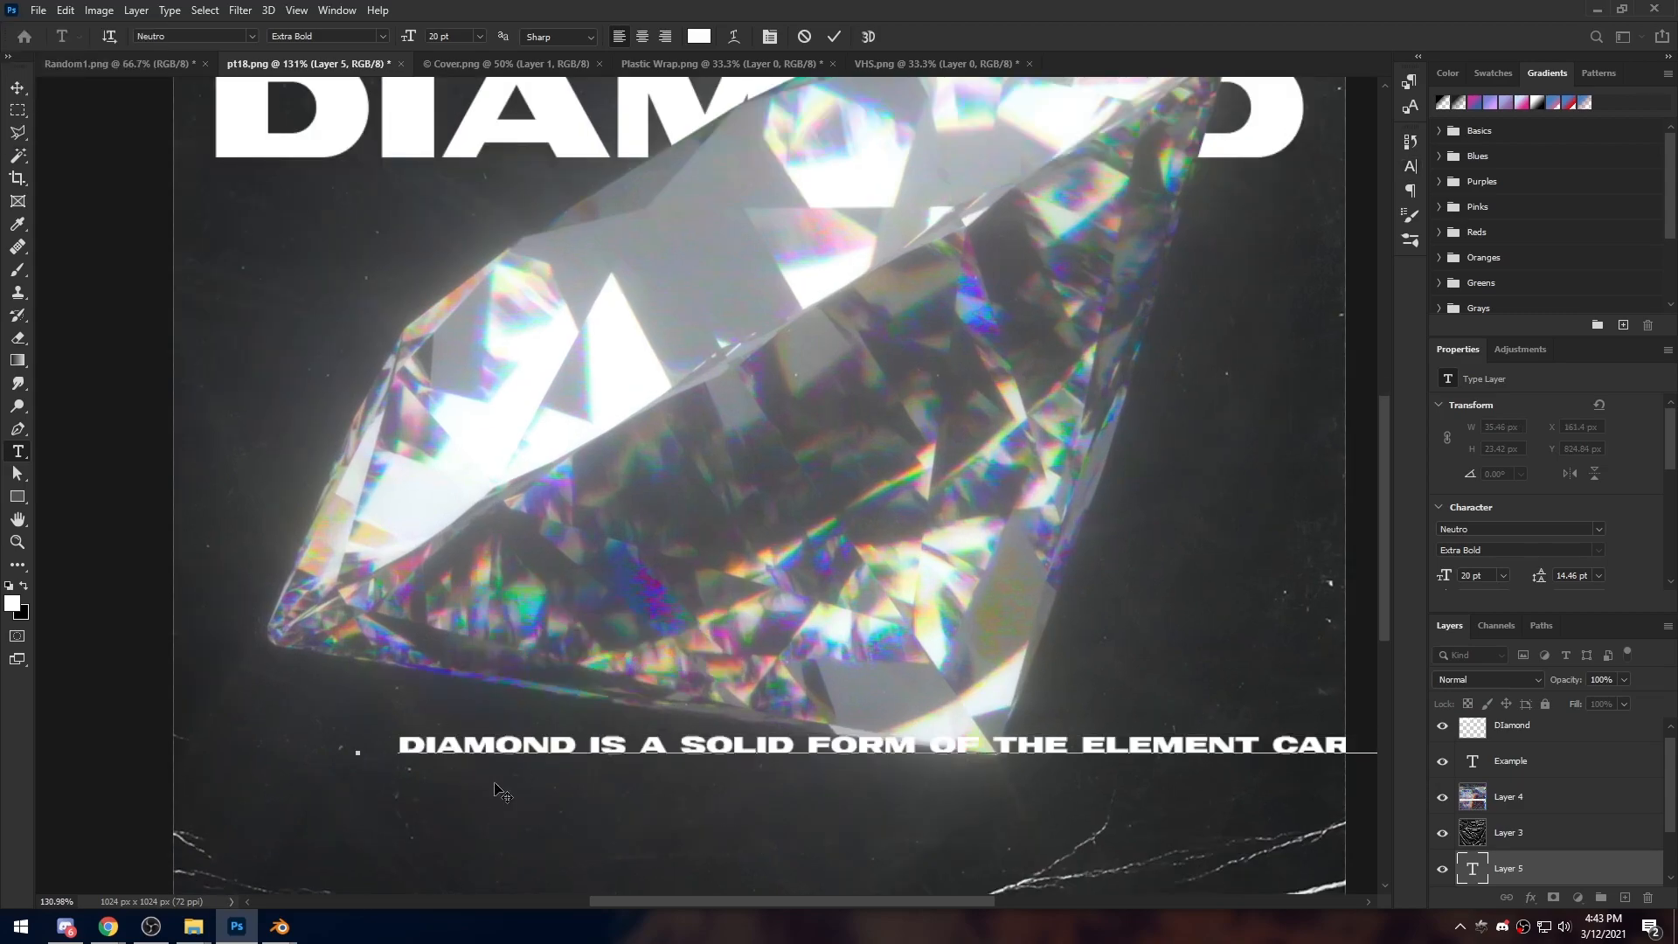
key("BackSpace")
key("BackSpace")
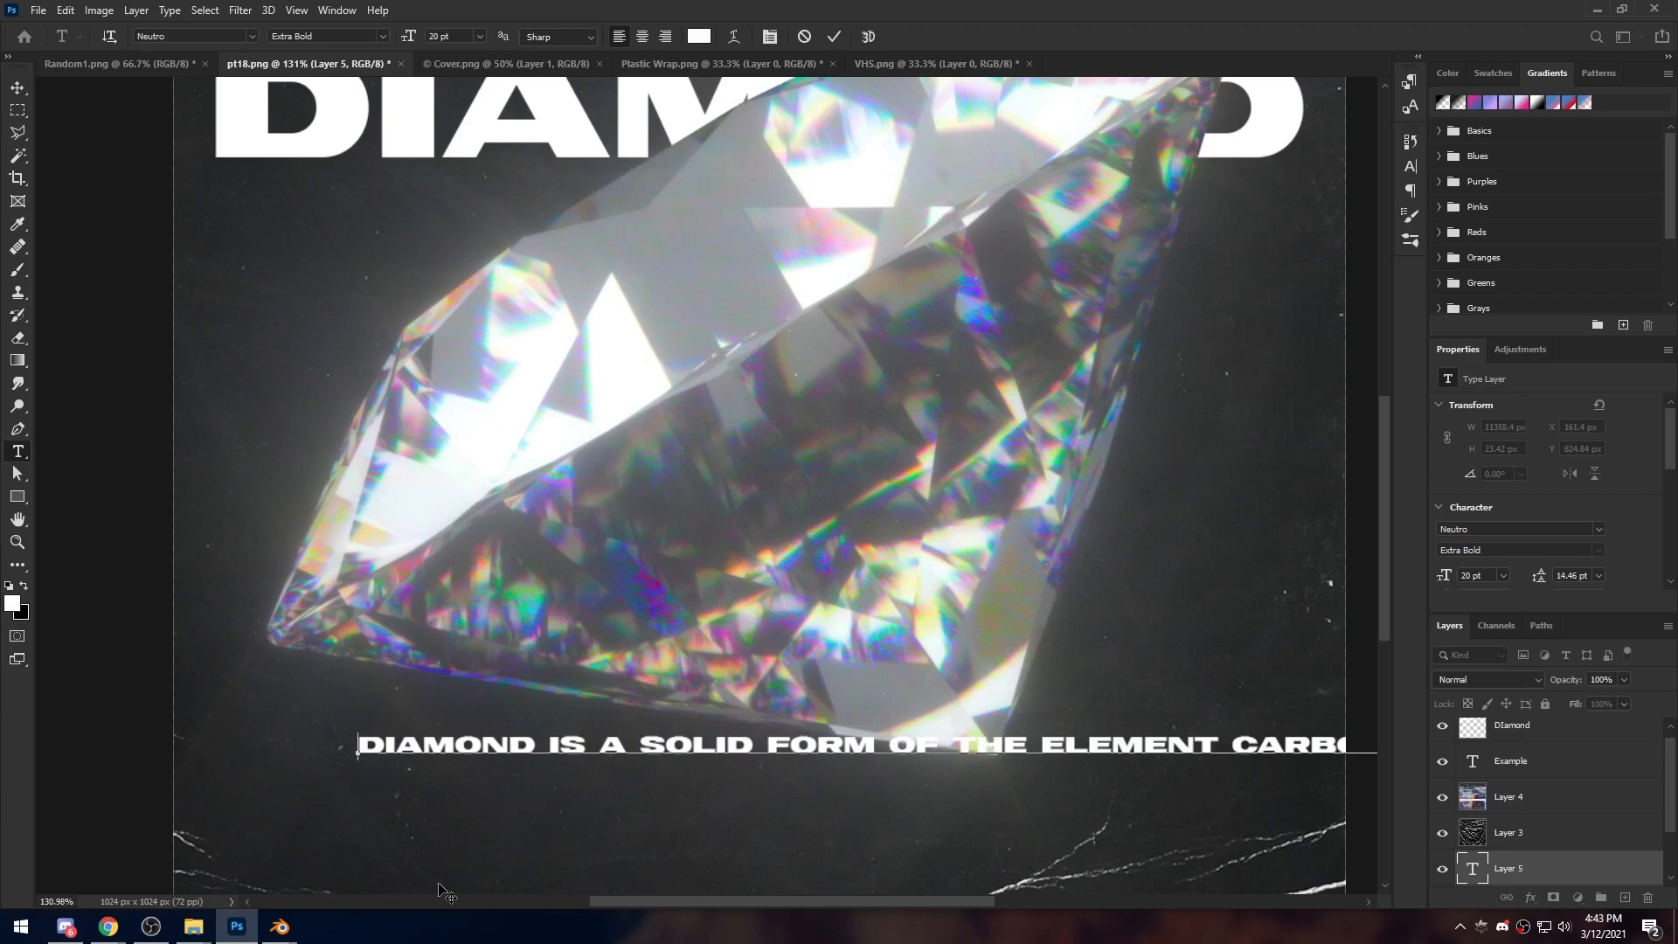
key("ctrl+shift+Right")
key("ctrl+shift+Right")
key("ctrl+shift+Right")
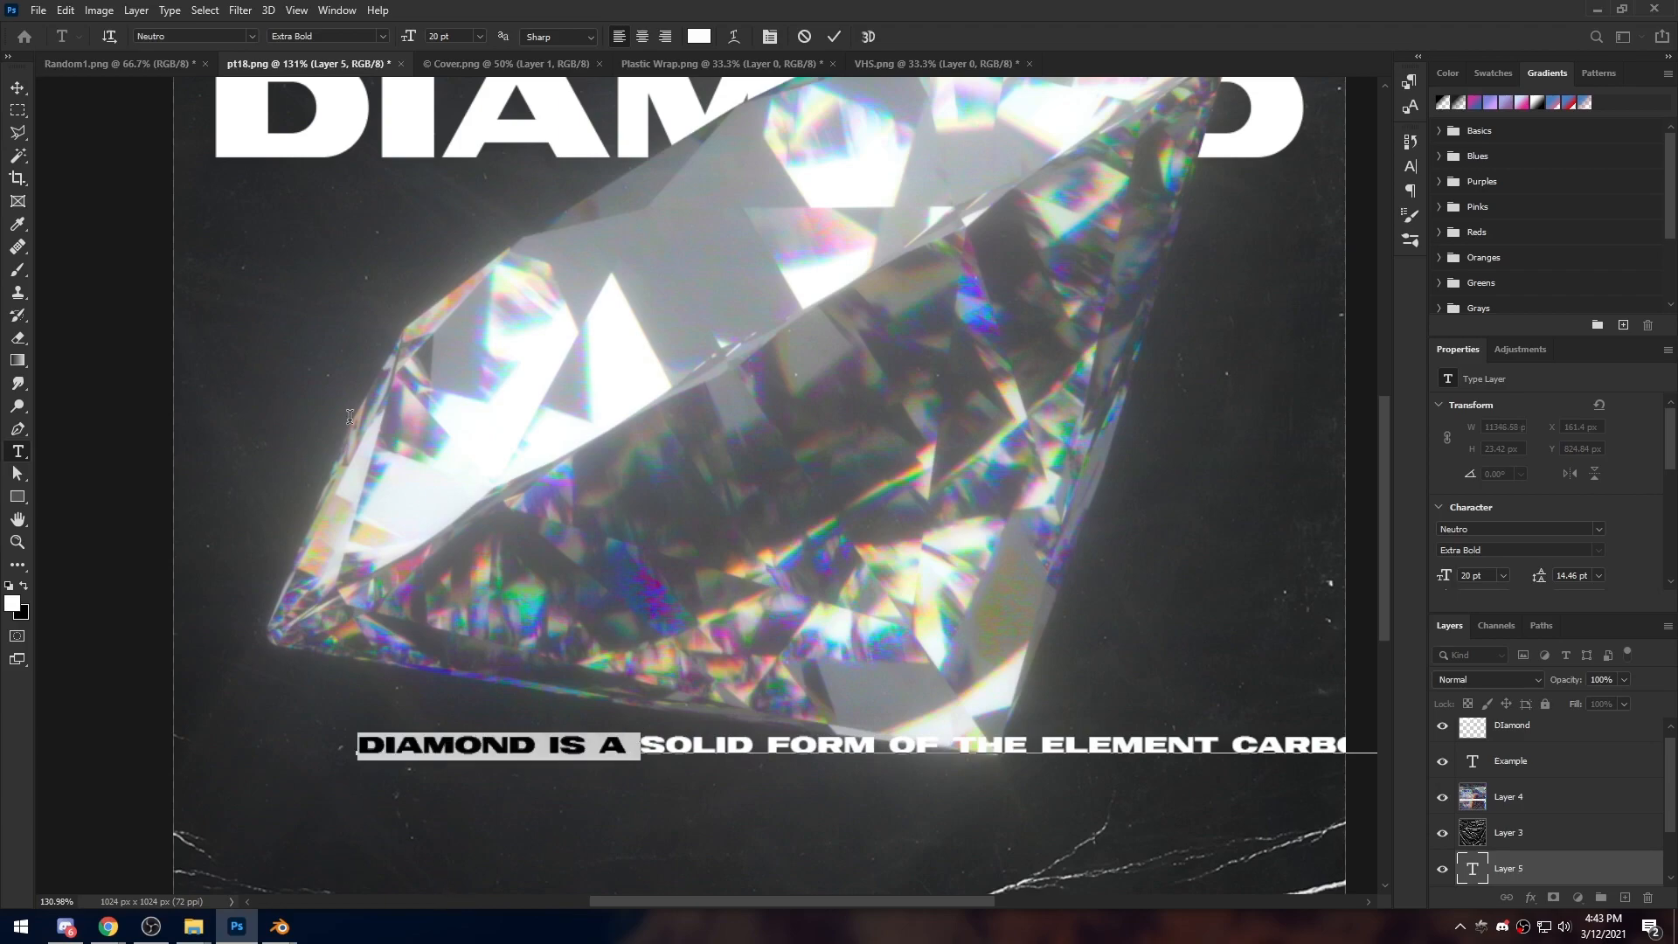
left_click(361, 742)
scroll(629, 815, "down", 6, "alt")
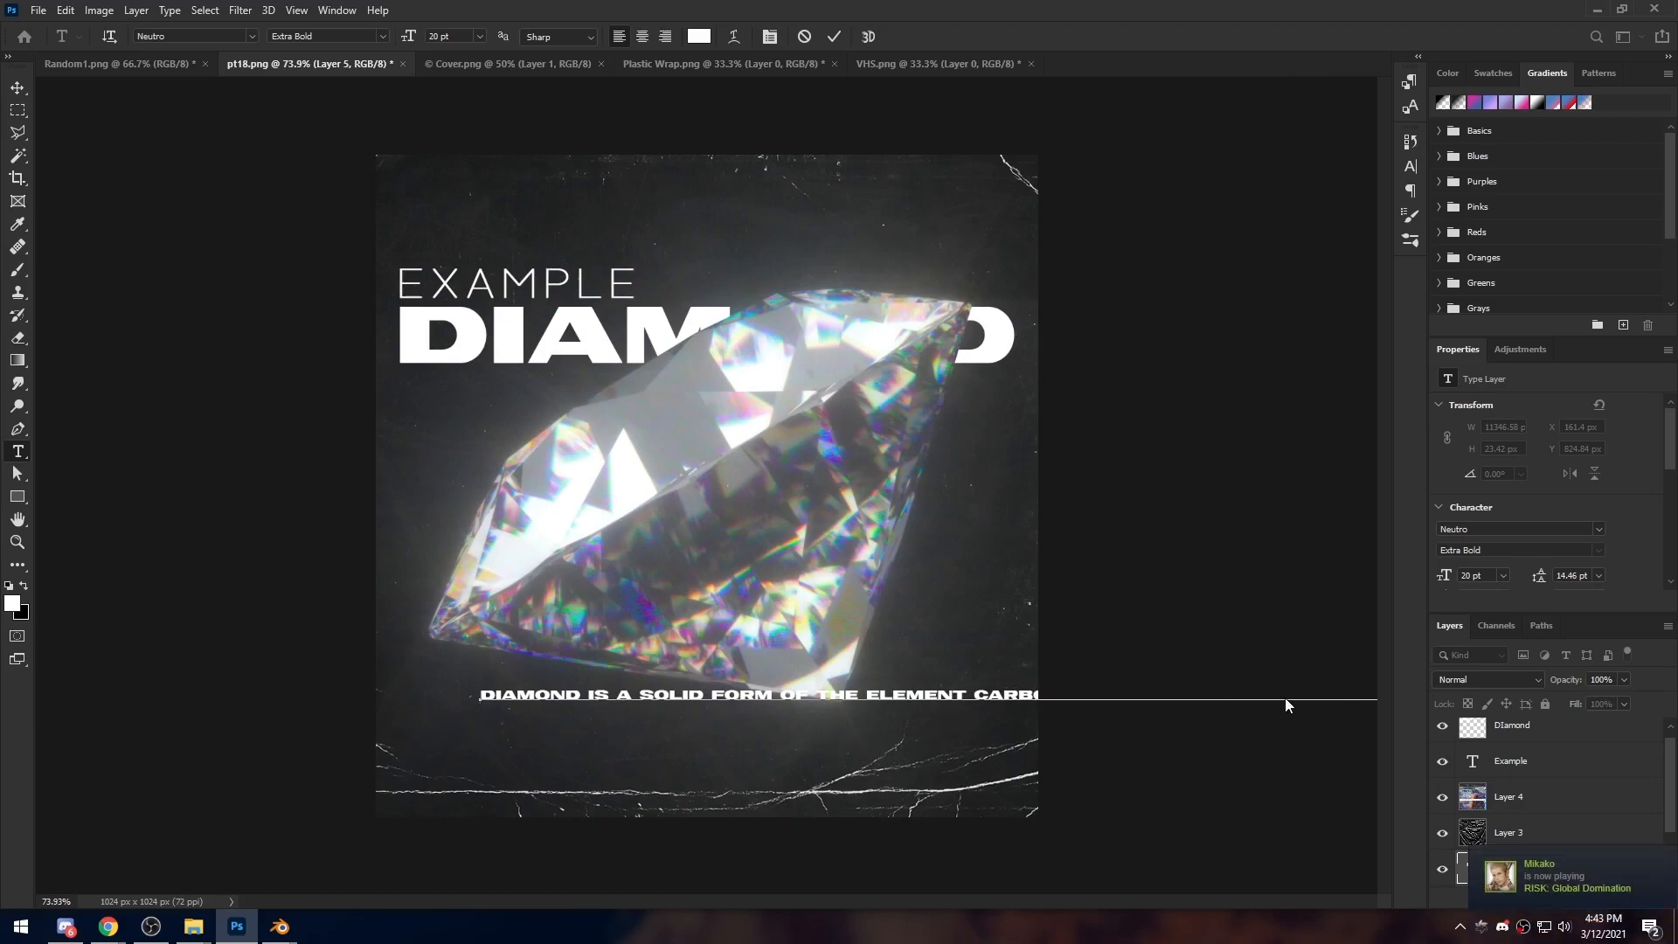
Set the whole pasted paragraph to 8 pt and commit the text
key("ctrl+a")
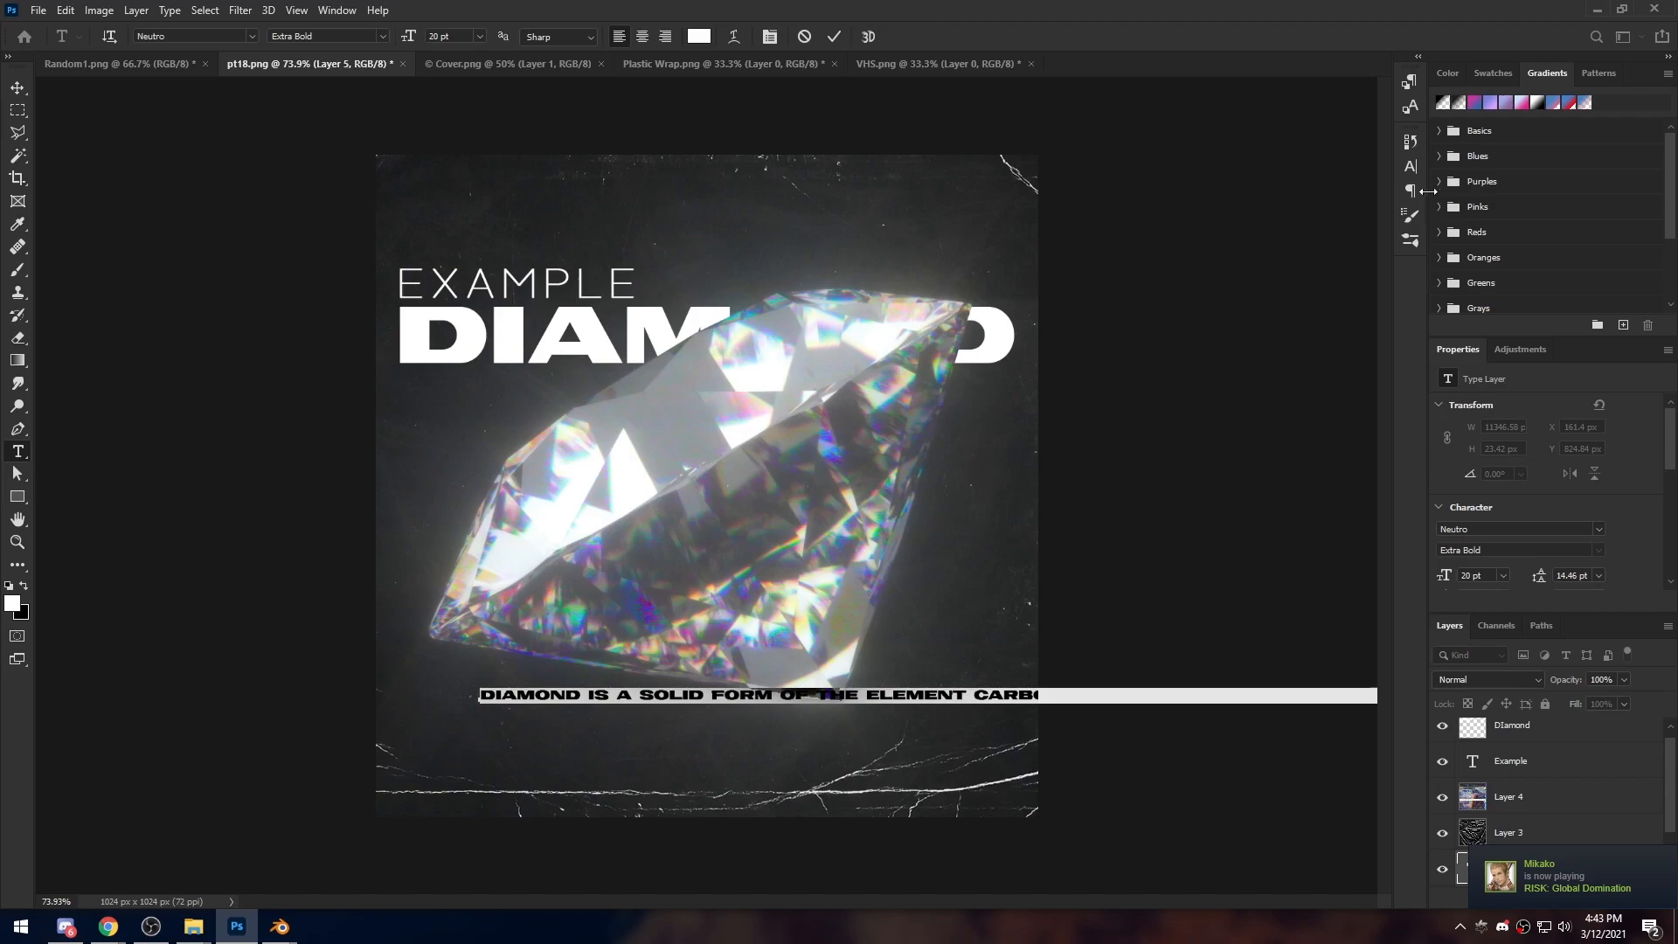
left_click(1411, 166)
mouse_move(1217, 189)
left_mouse_down()
mouse_move(1203, 190)
mouse_move(1216, 194)
left_mouse_up()
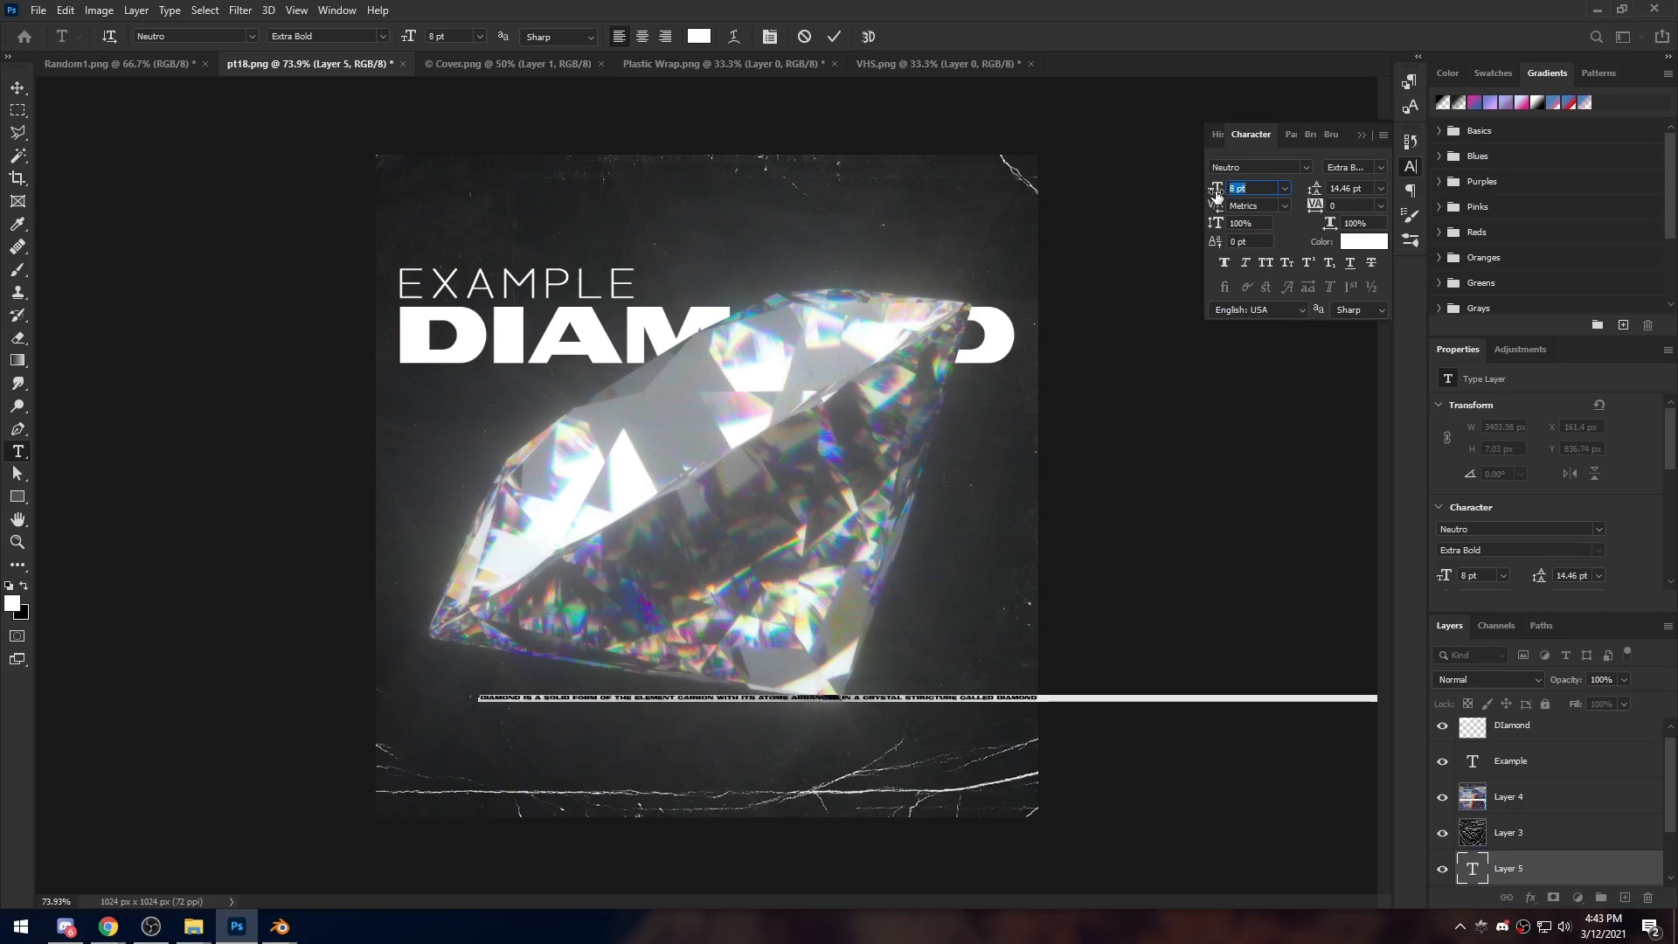
left_click(834, 36)
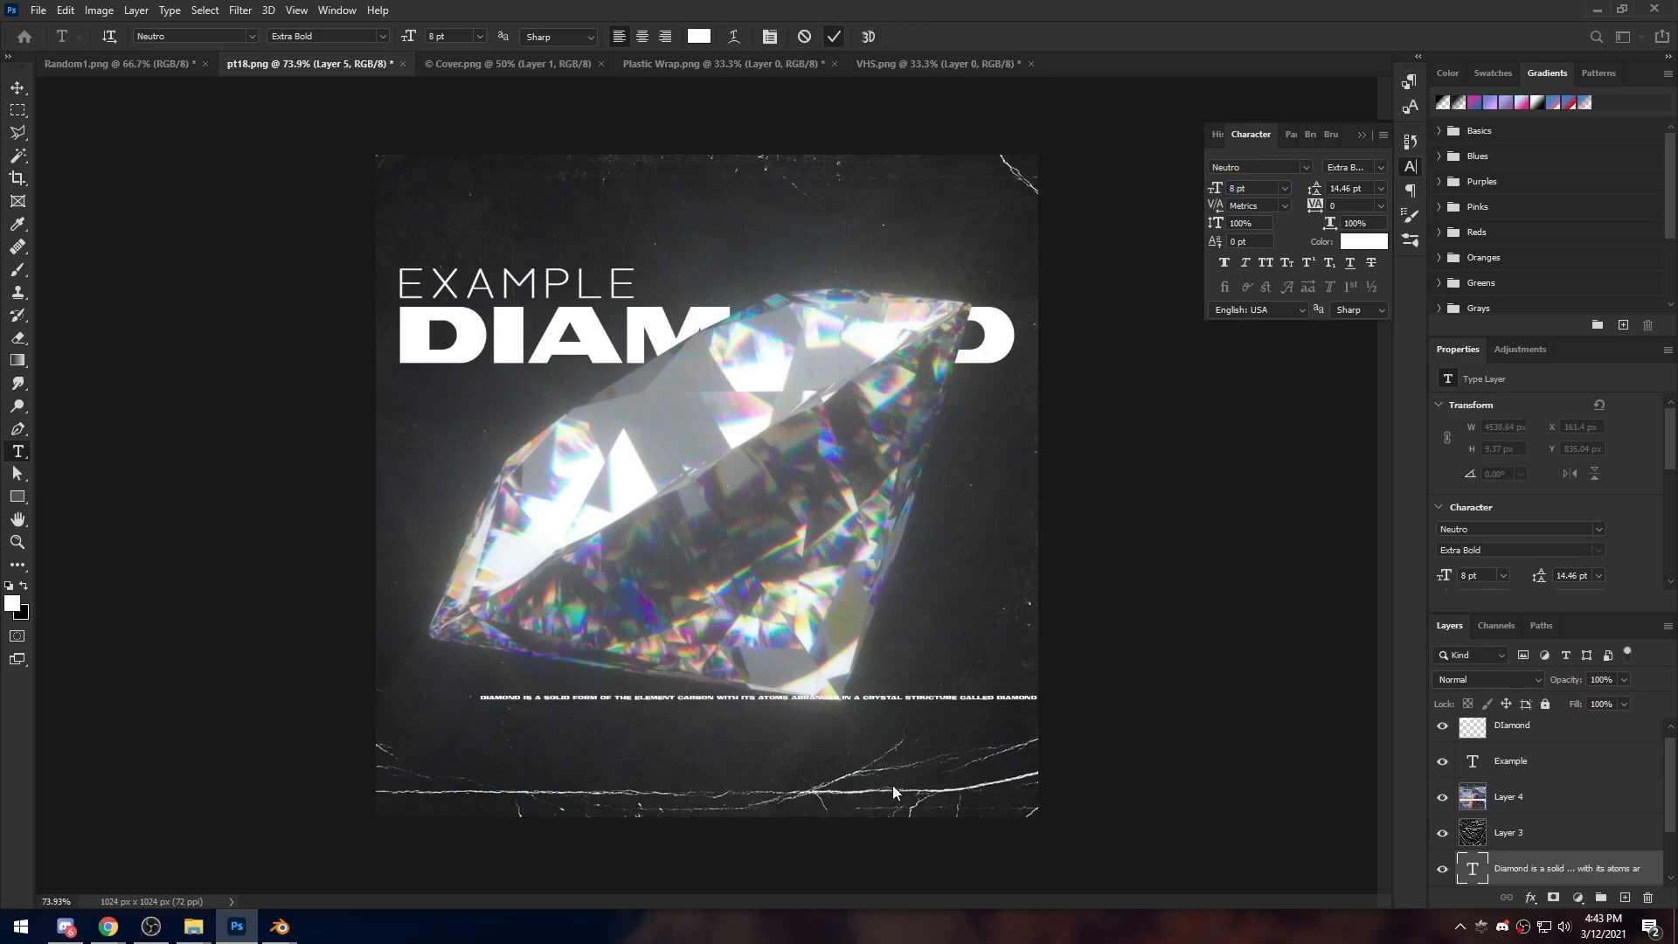
Break the paragraph into six lines, ending the first five after CRYSTAL, CARBON, TO IT., PROPERTIES THAT and THE REASON
scroll(854, 739, "up", 5, "alt")
left_click_drag(852, 646, 705, 649)
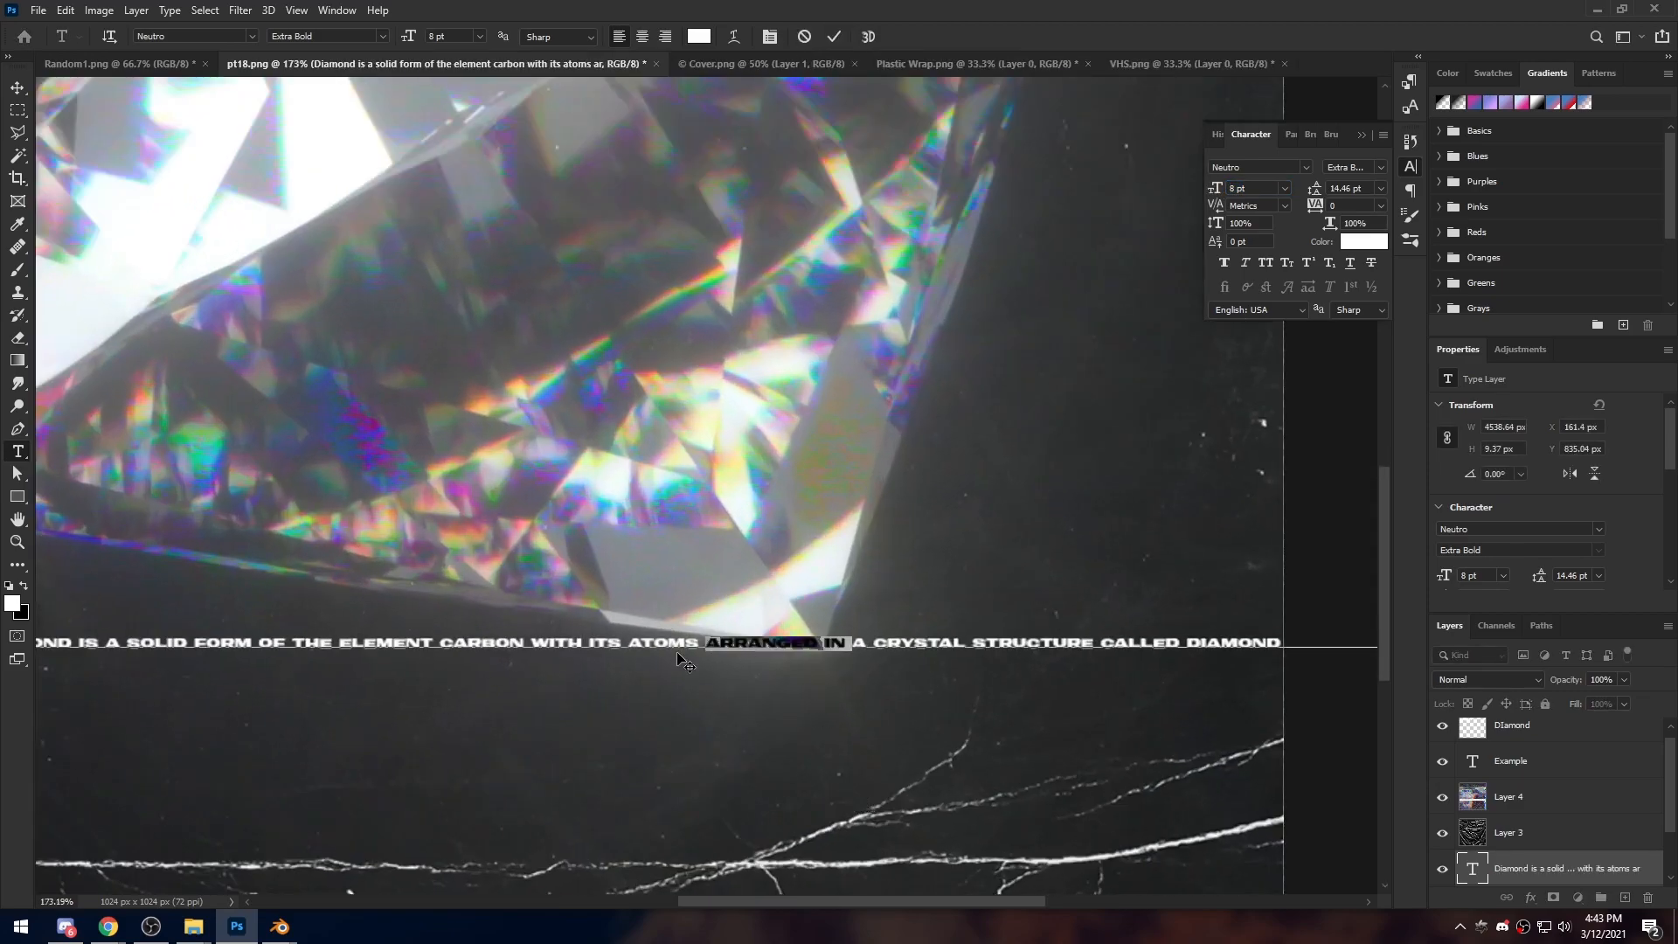
left_click(849, 644)
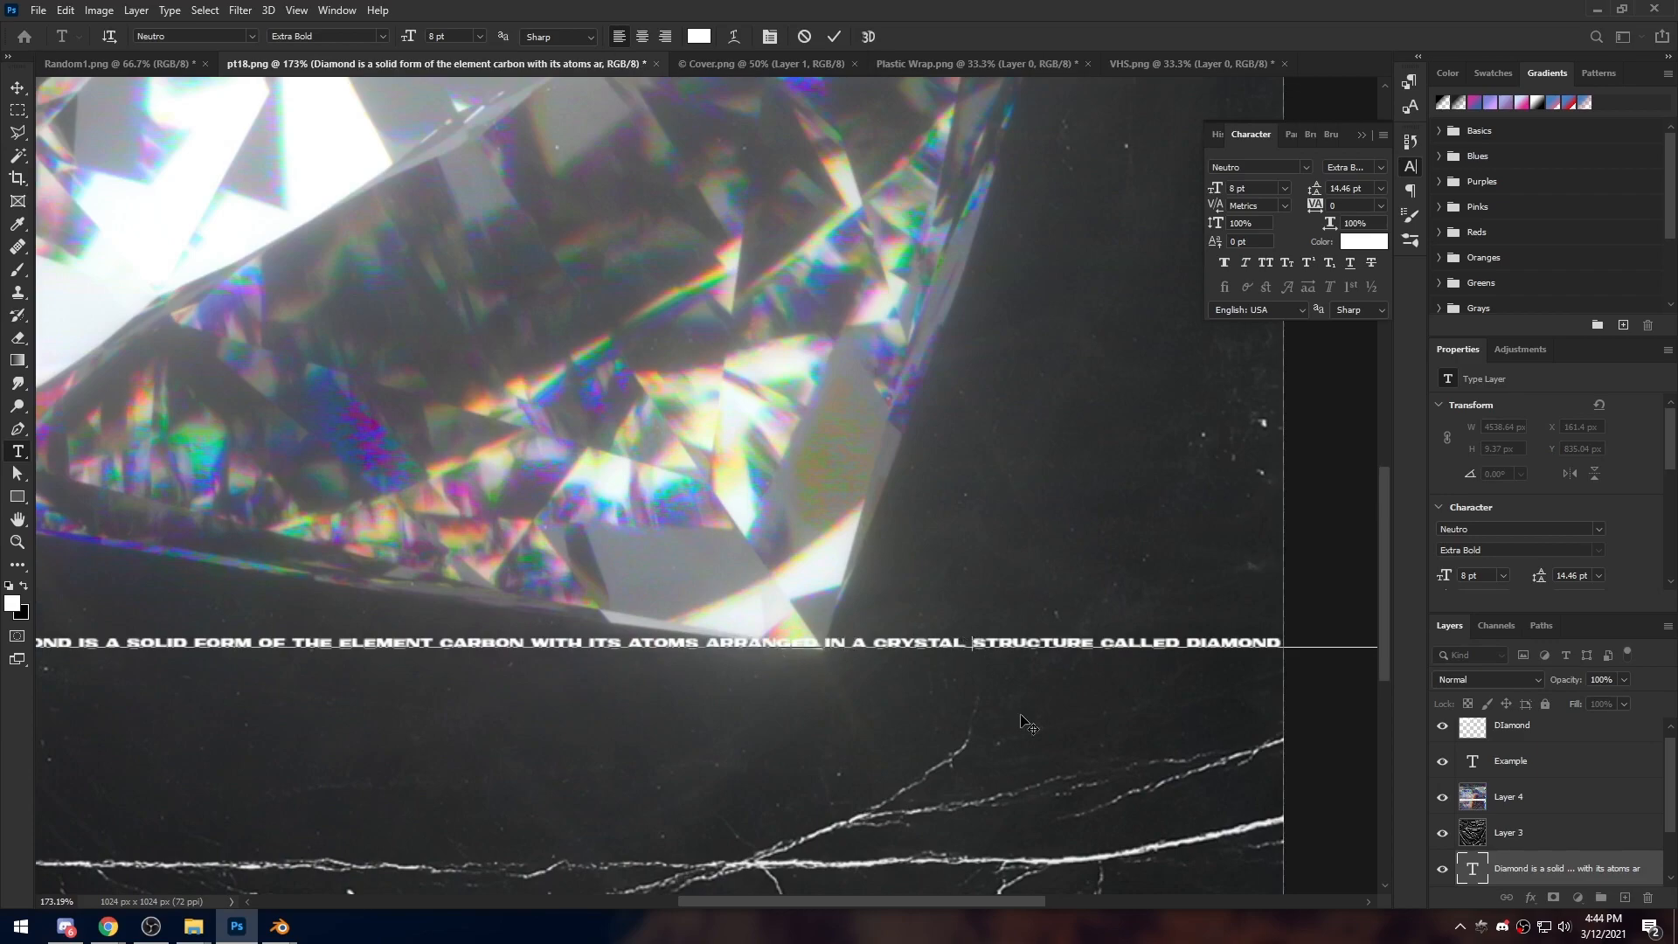
key("Return")
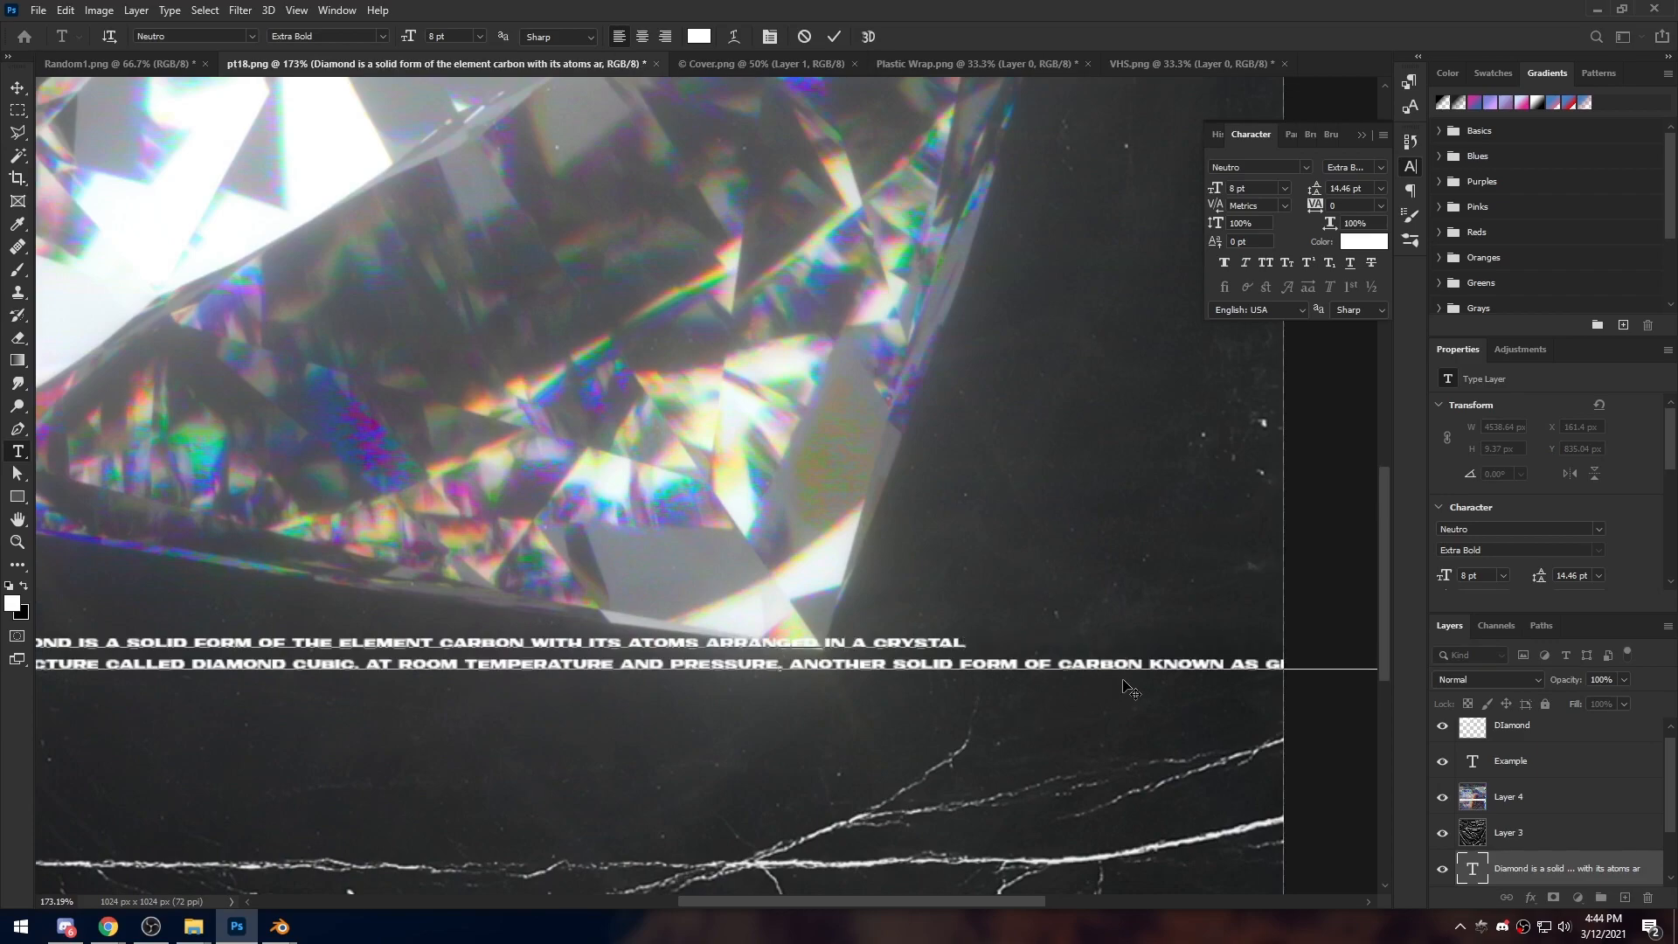
left_click(1150, 664)
key("Return")
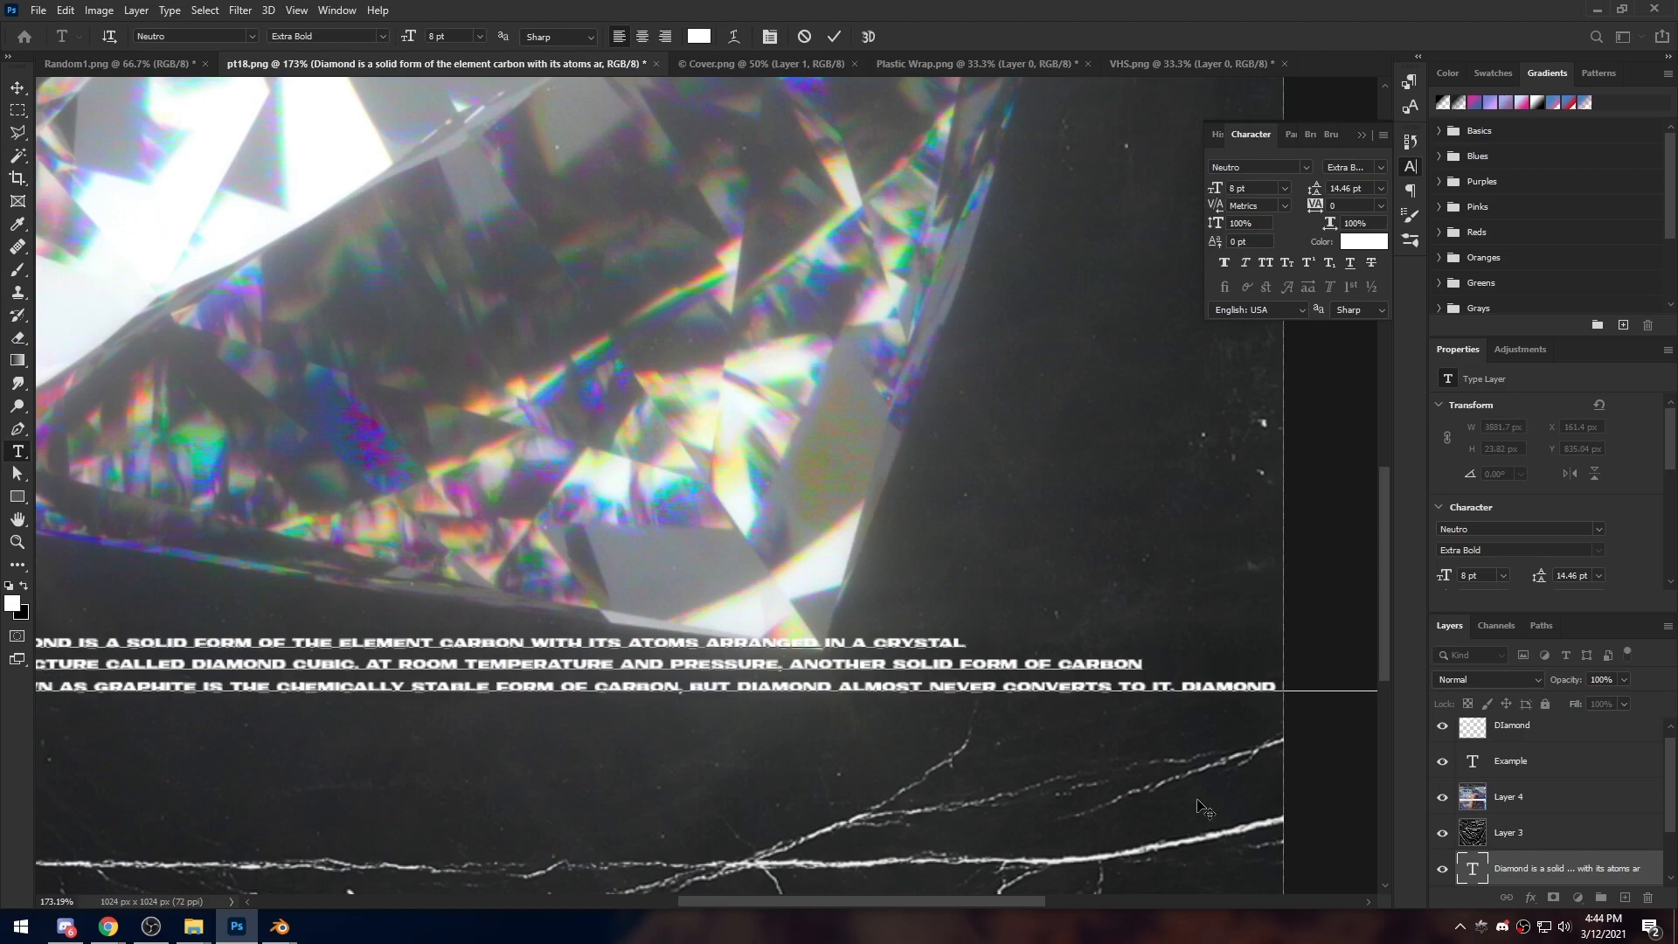
left_click(1184, 685)
key("Return")
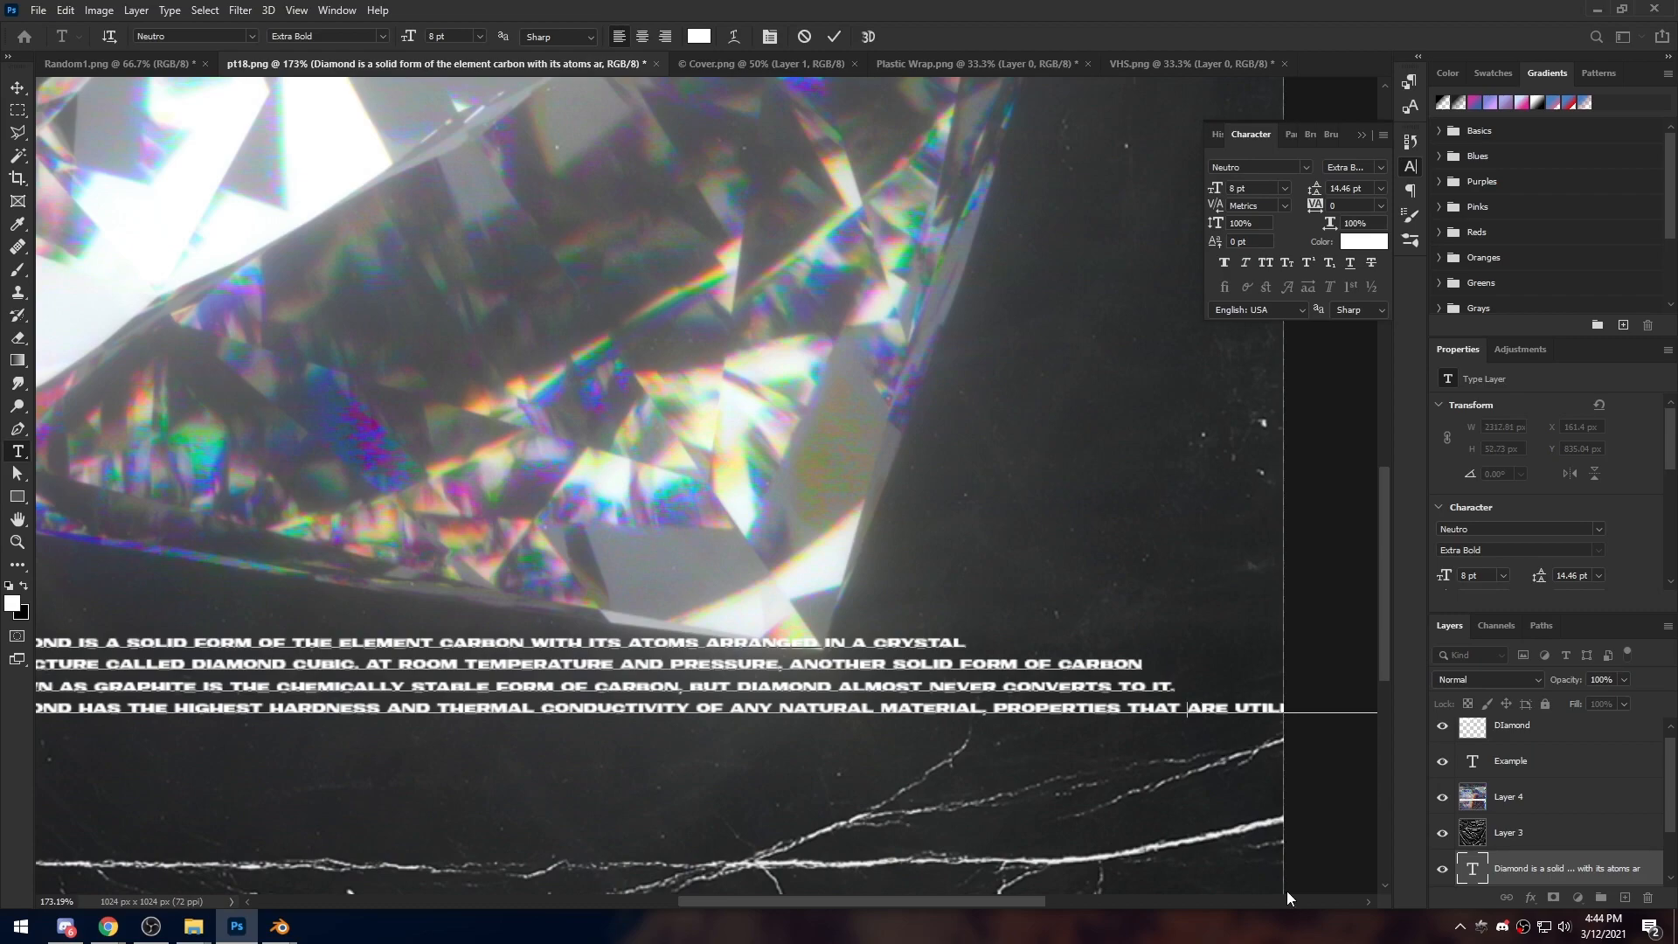
key("Return")
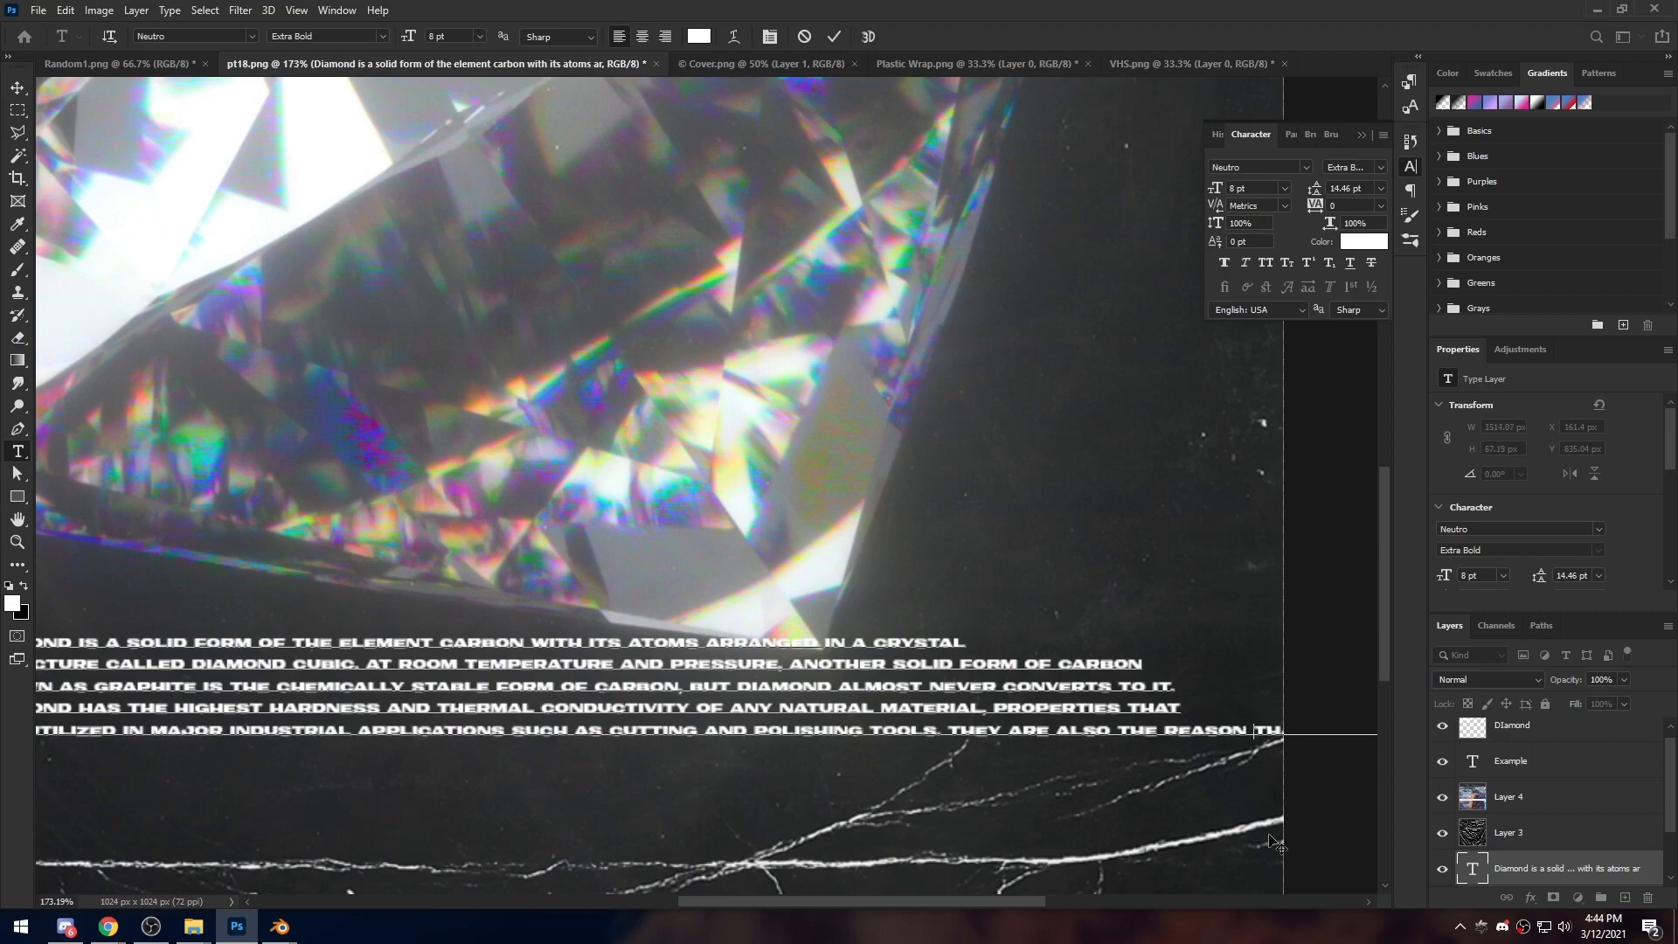
key("Return")
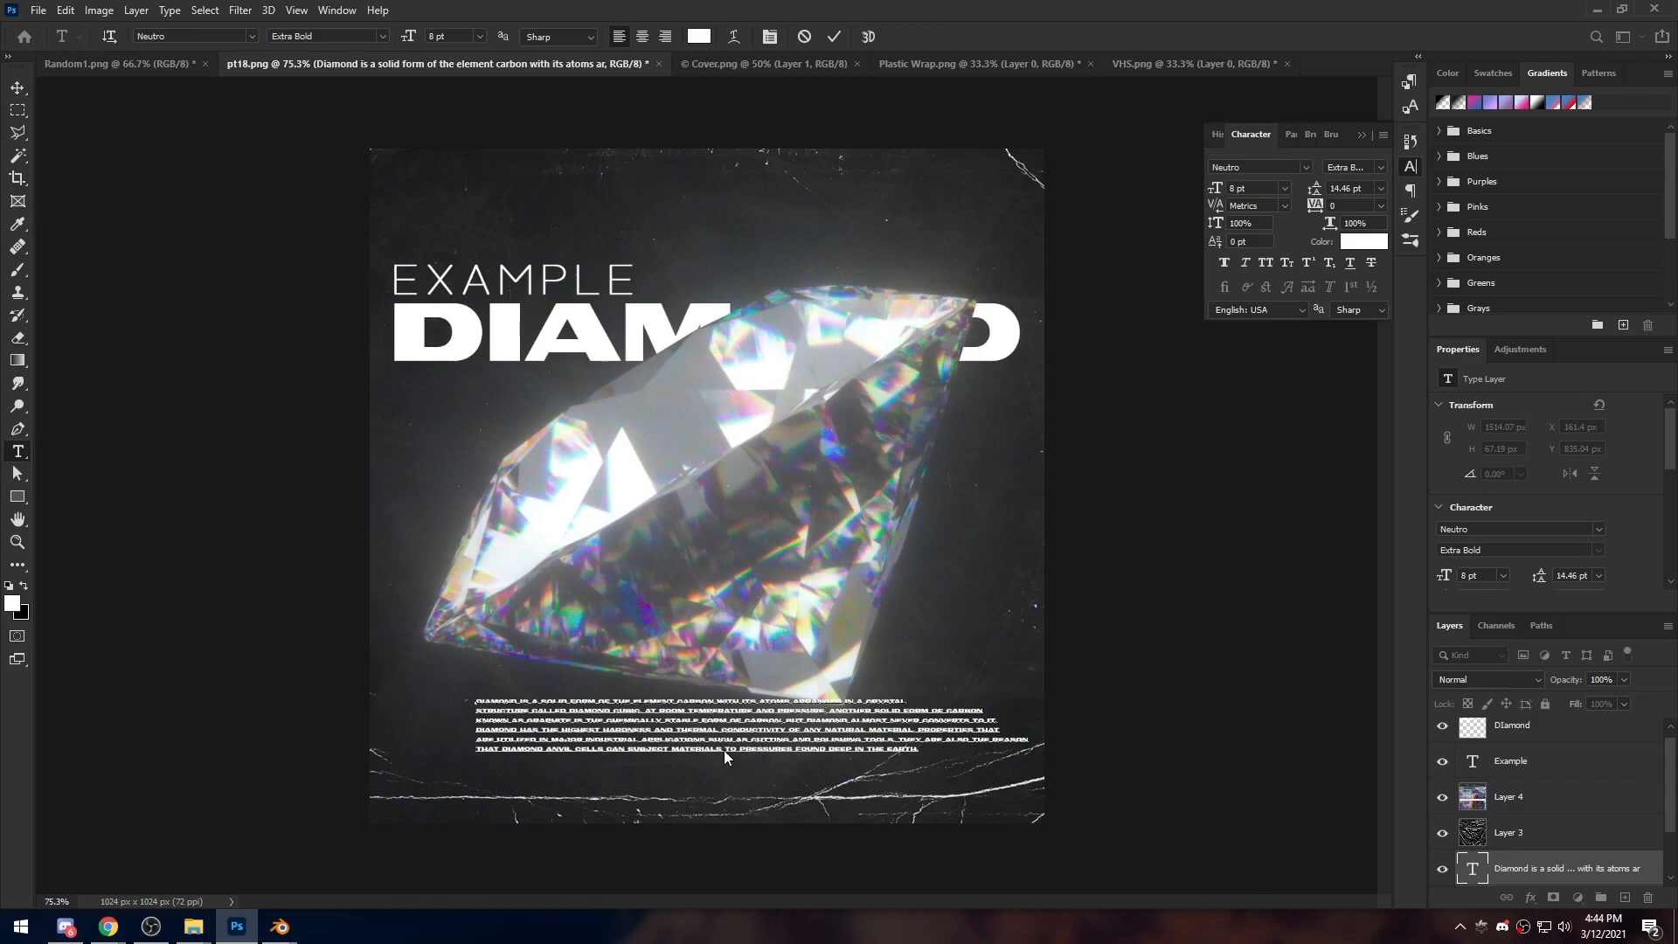
type("a")
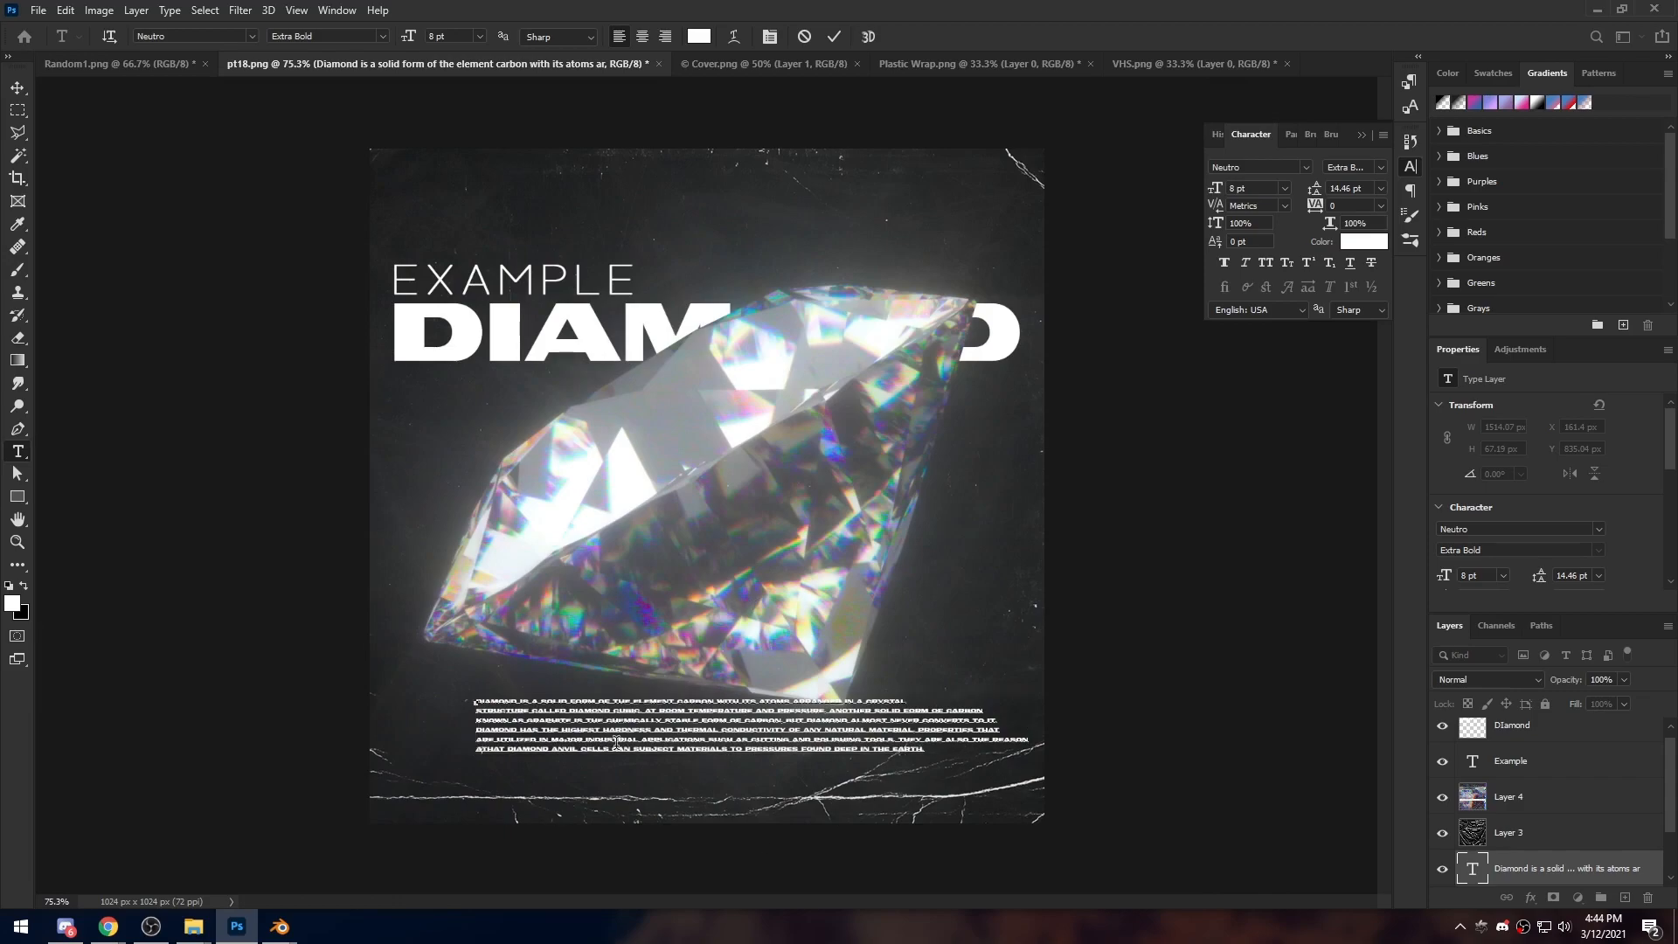
key("BackSpace")
Center-align the whole paragraph and move it to the middle of the cover's lower area, below the diamond
key("ctrl+a")
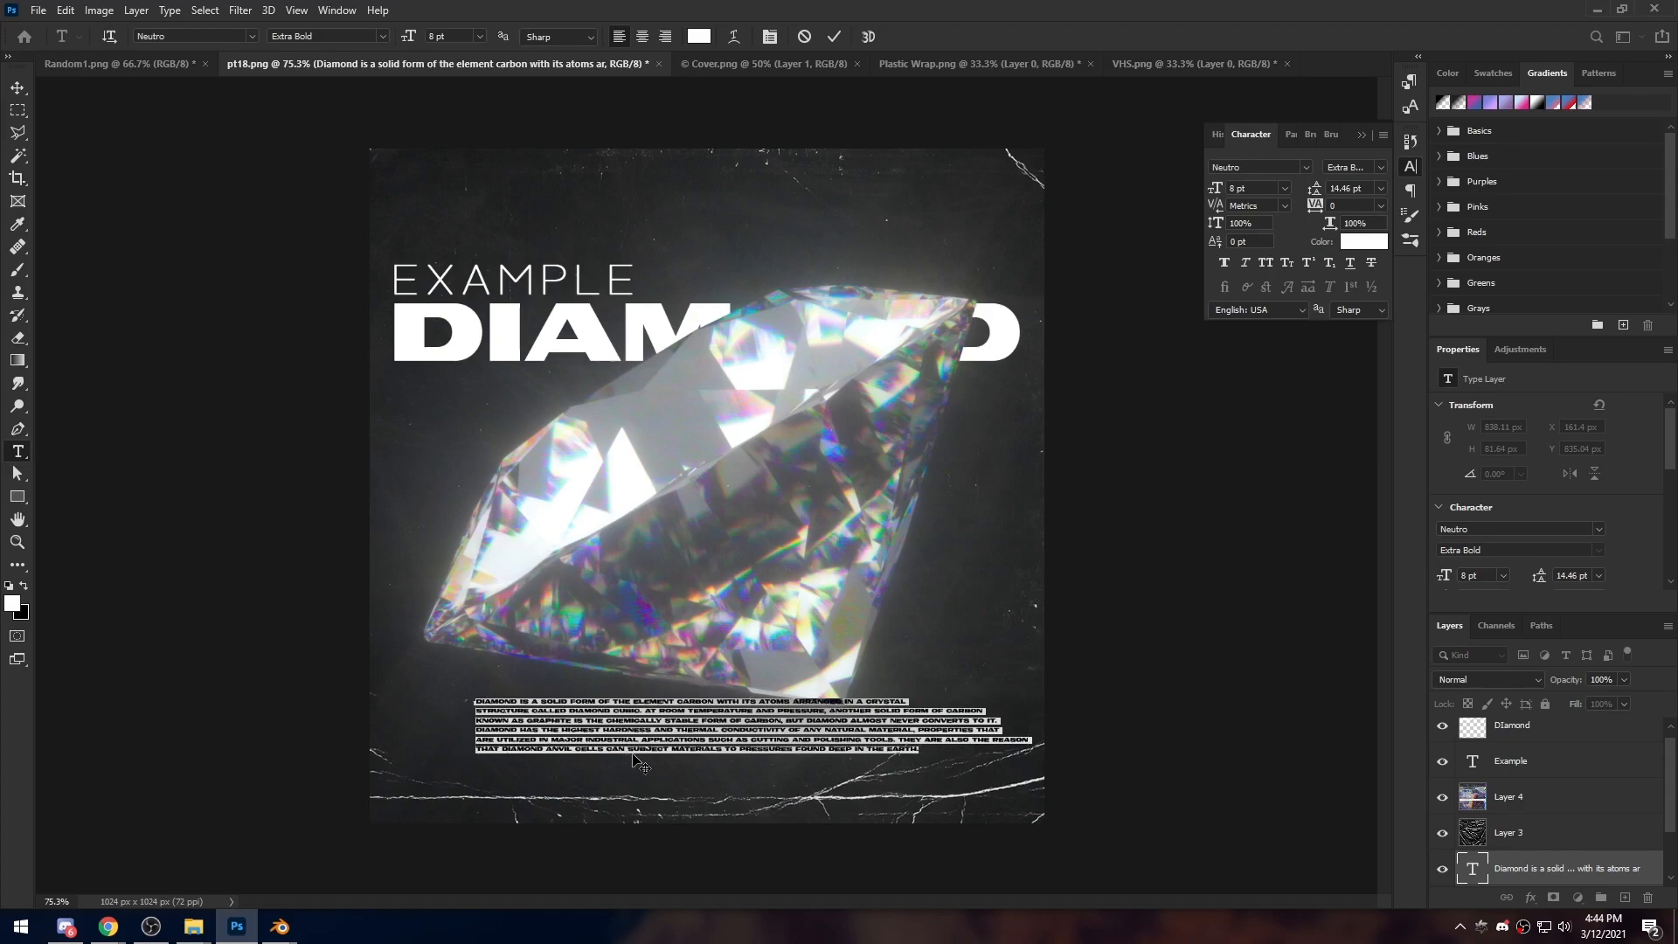
left_click(643, 40)
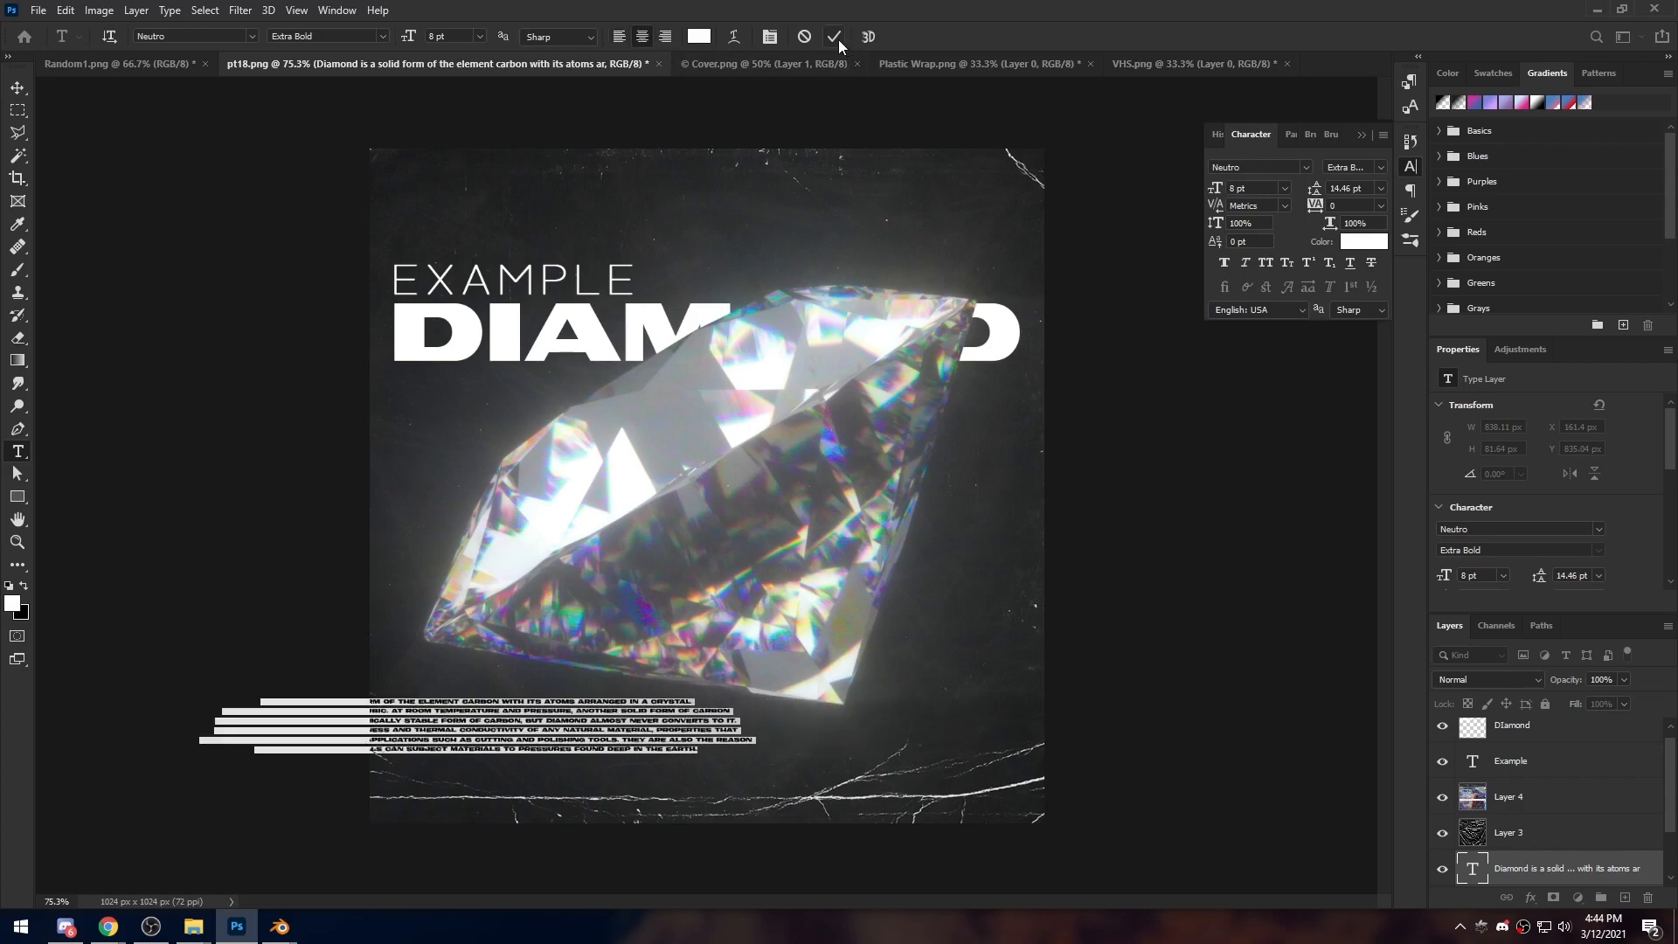
key("ctrl")
left_click_drag(519, 730, 785, 757, "ctrl")
key("ctrl")
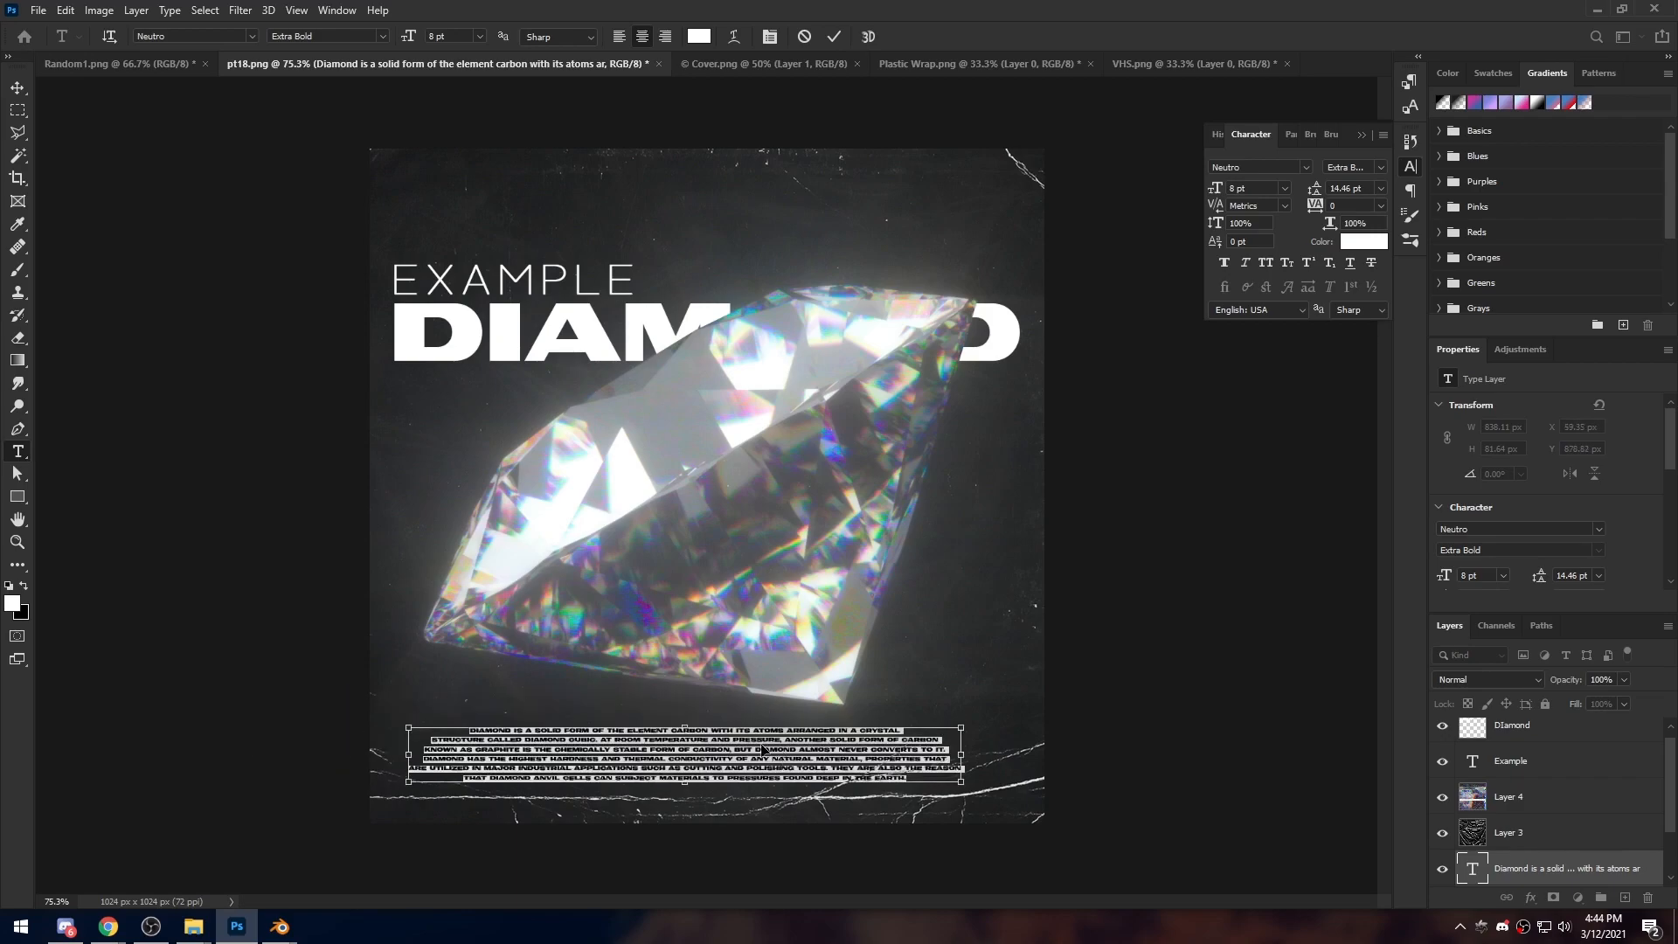
left_click_drag(758, 765, 795, 766, "ctrl")
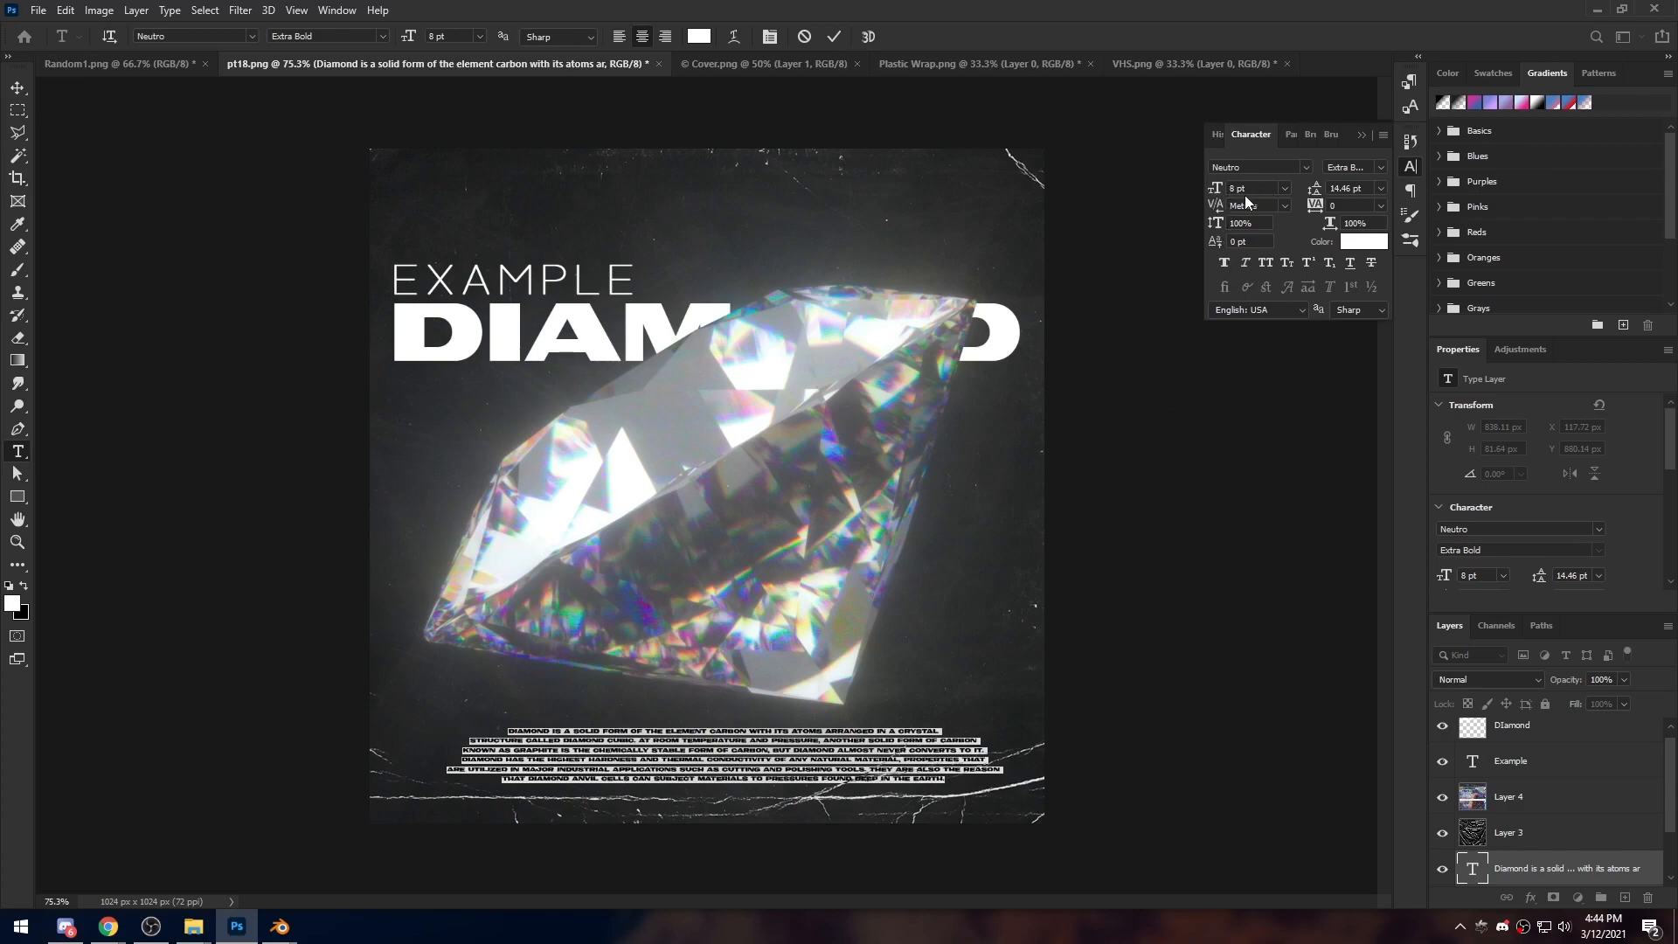
Set the paragraph's font size to 7 pt and its leading to 13 pt, and commit the text
key("Down")
left_click(834, 36)
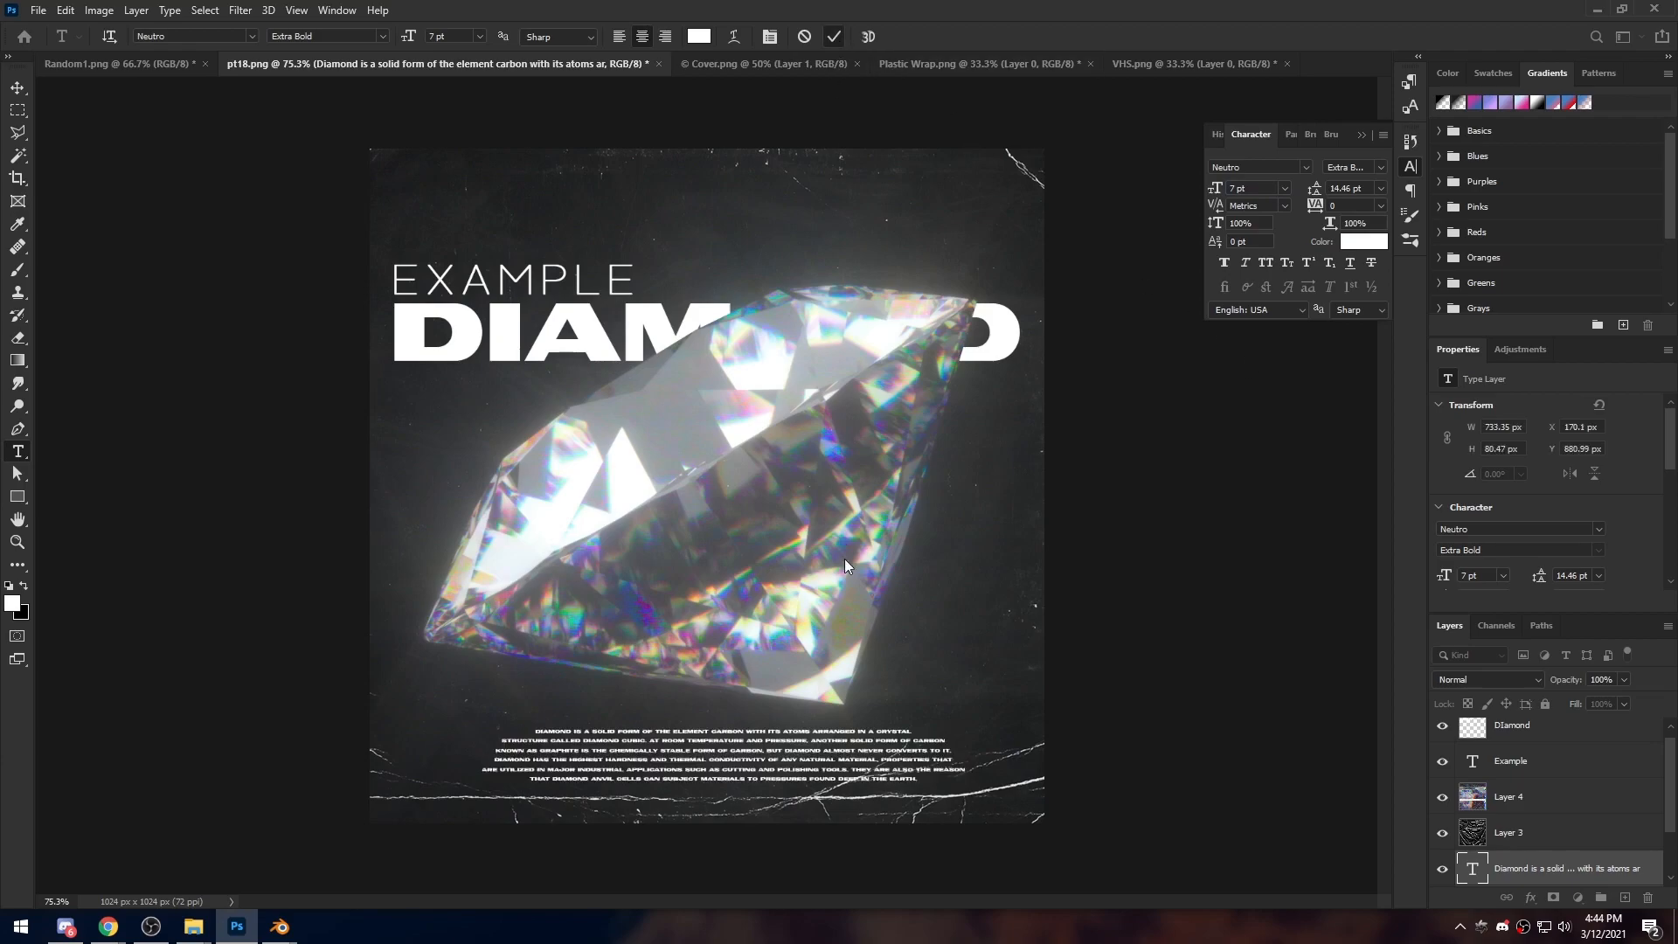
scroll(796, 764, "up", 4, "alt")
scroll(774, 813, "down", 2)
left_click(305, 591)
key("ctrl+a")
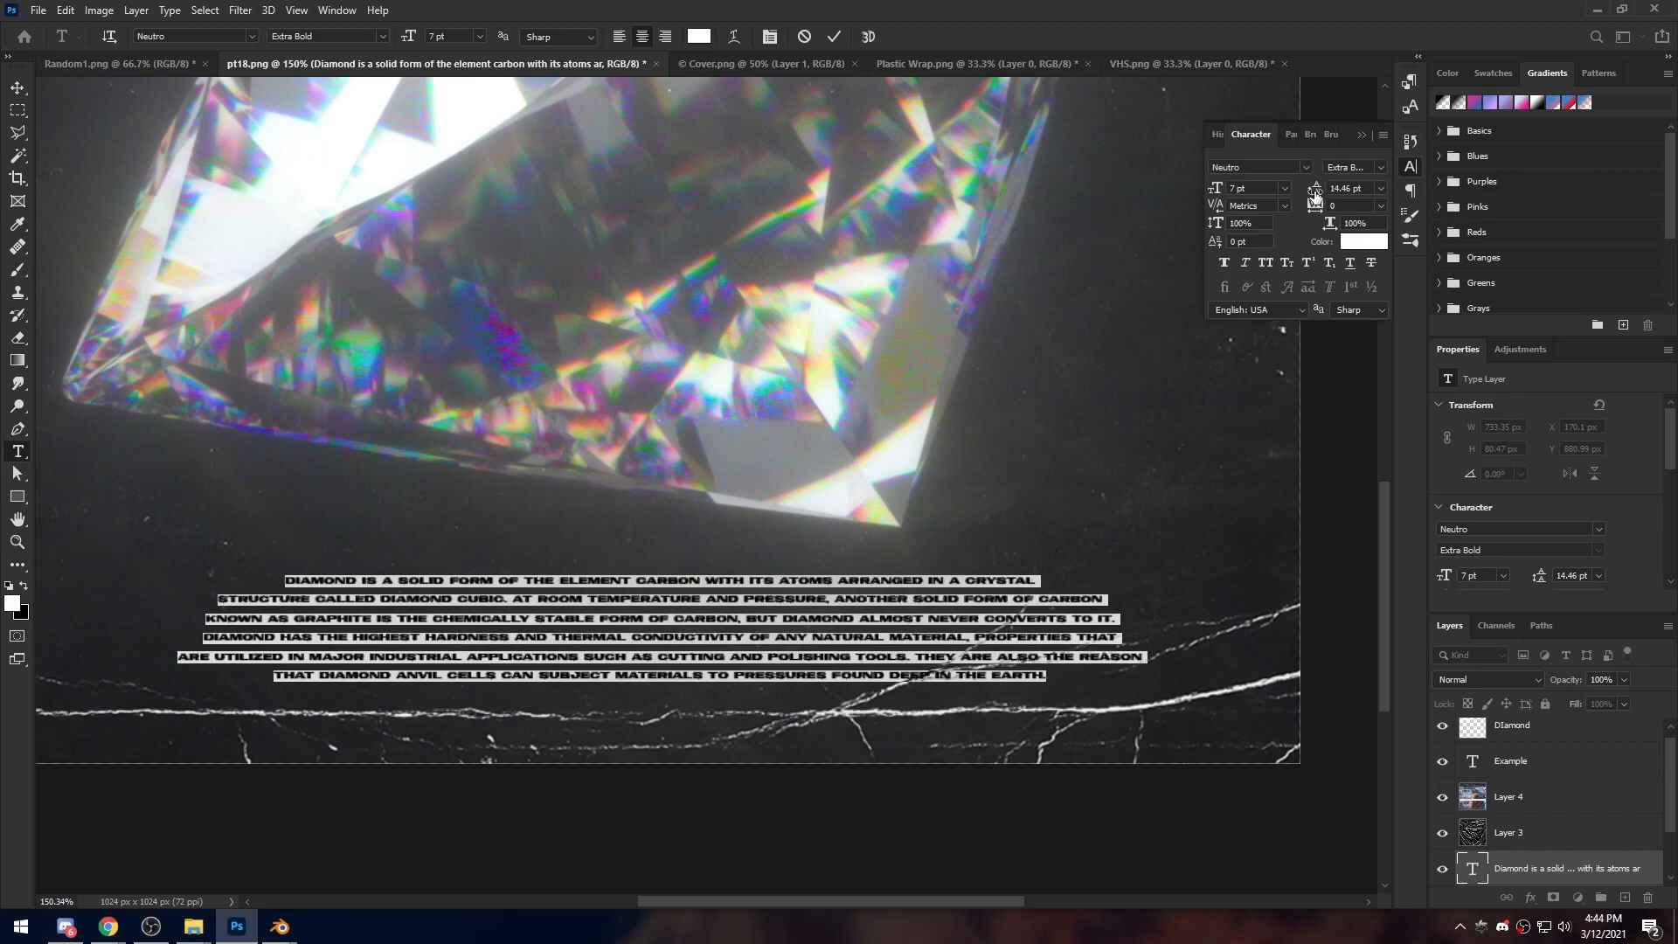
left_click_drag(1315, 194, 1315, 196)
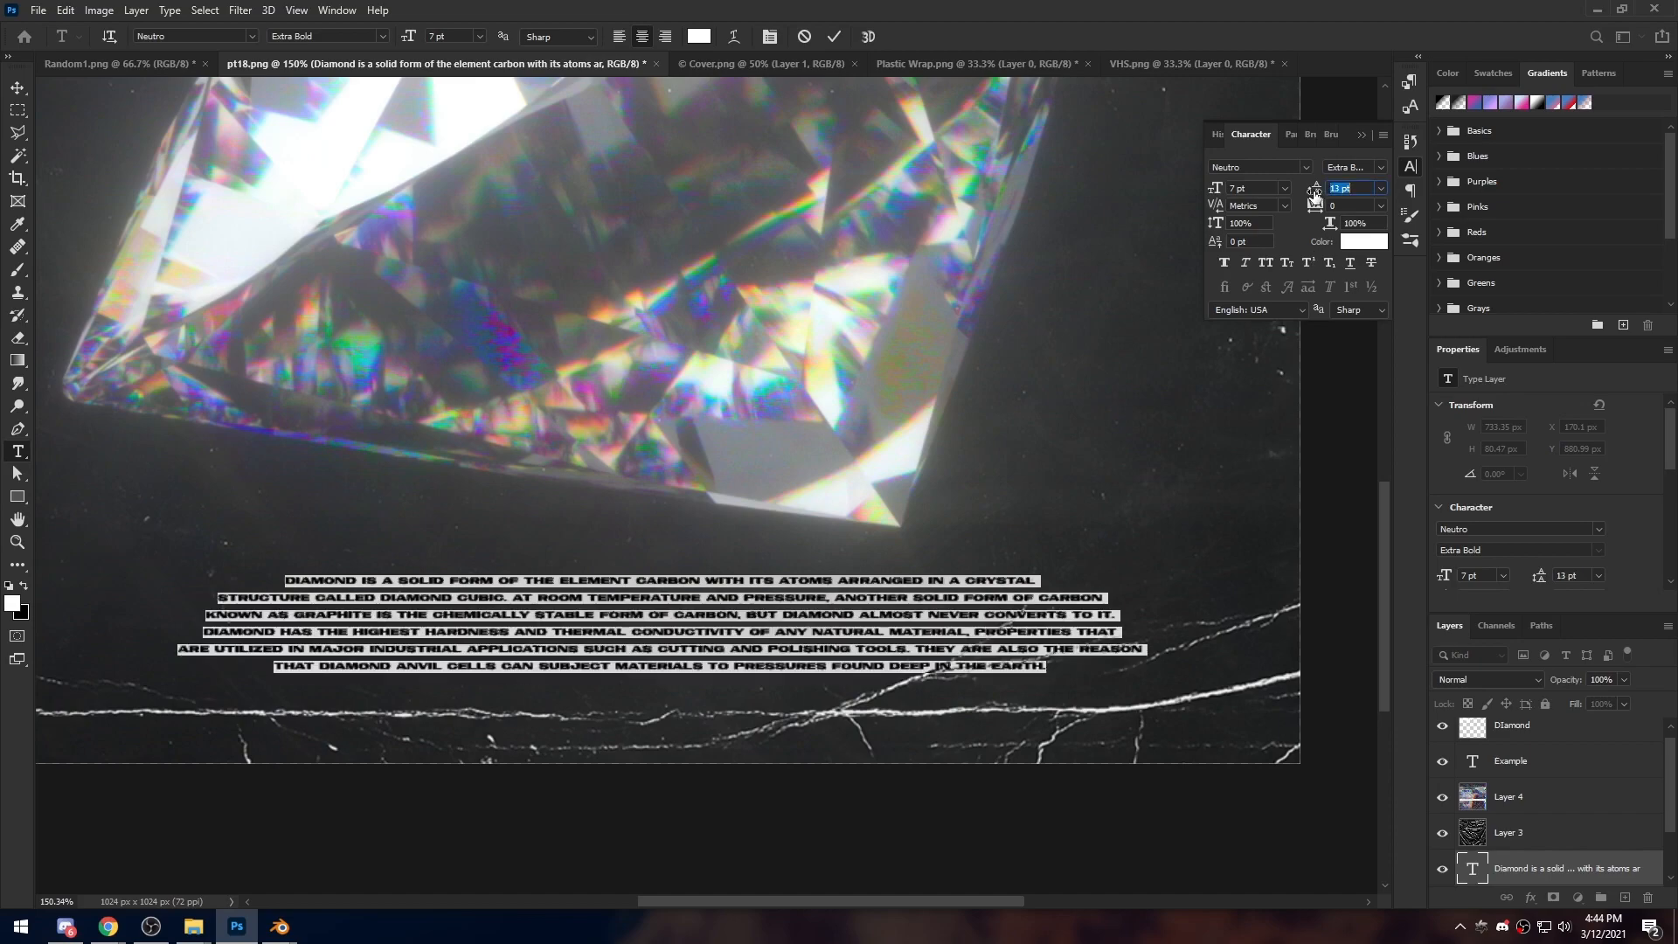
left_click(835, 36)
Center the paragraph's text layer horizontally on the whole canvas and clear the selection
key("v")
scroll(697, 668, "down", 4, "alt")
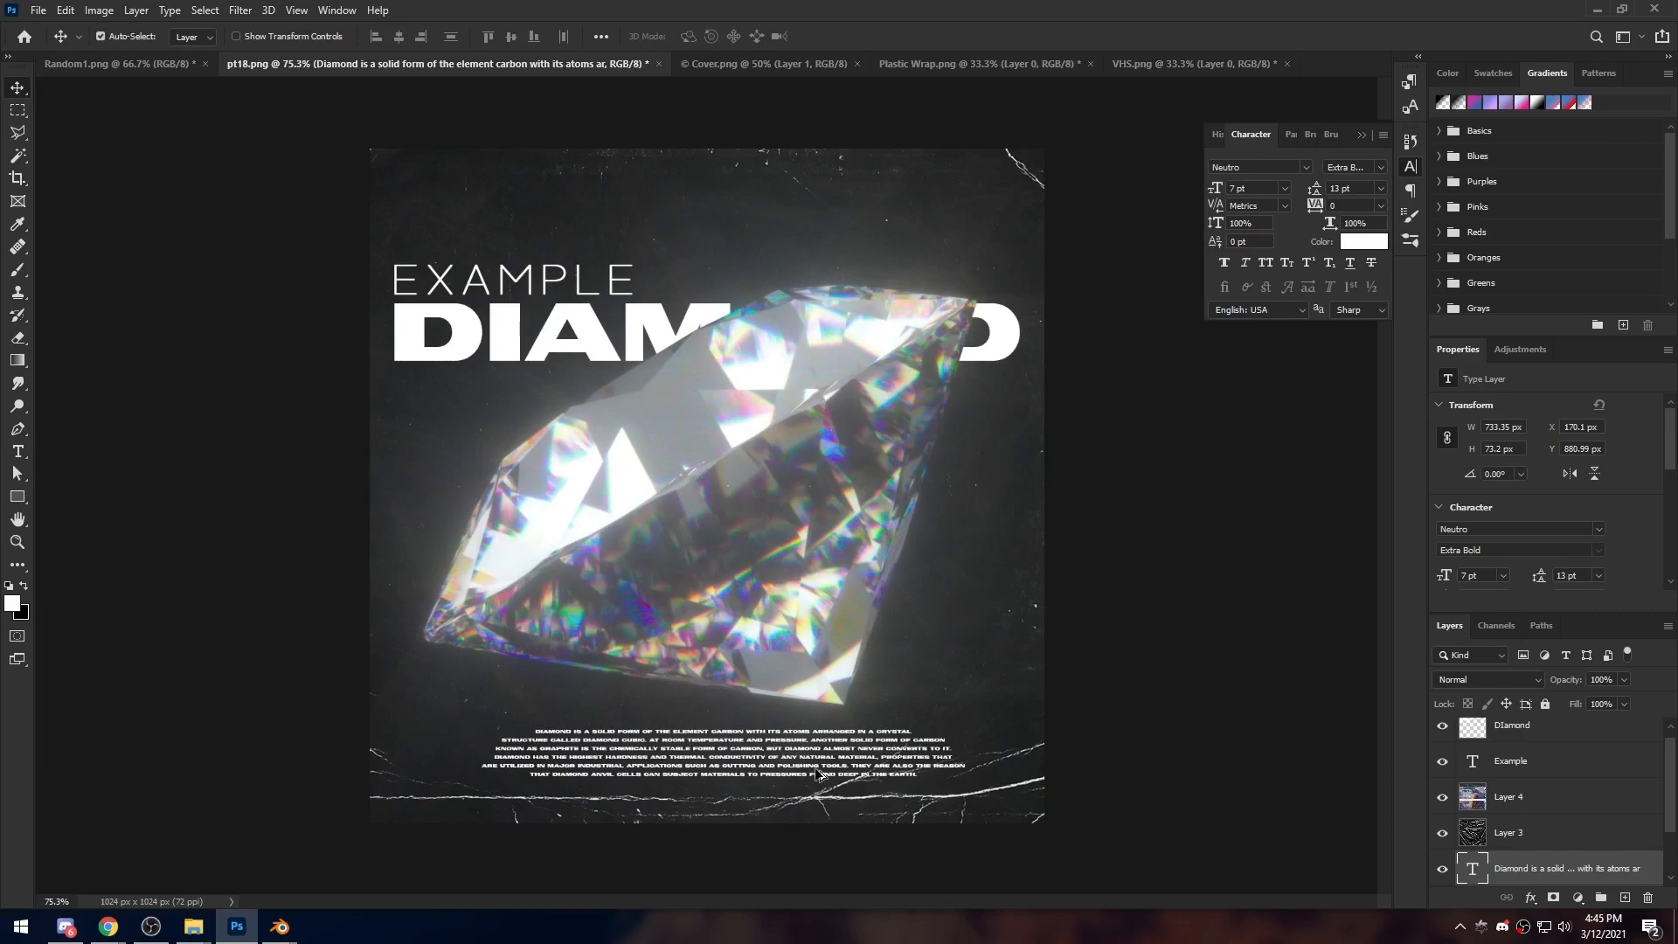
scroll(813, 762, "up", 8, "alt")
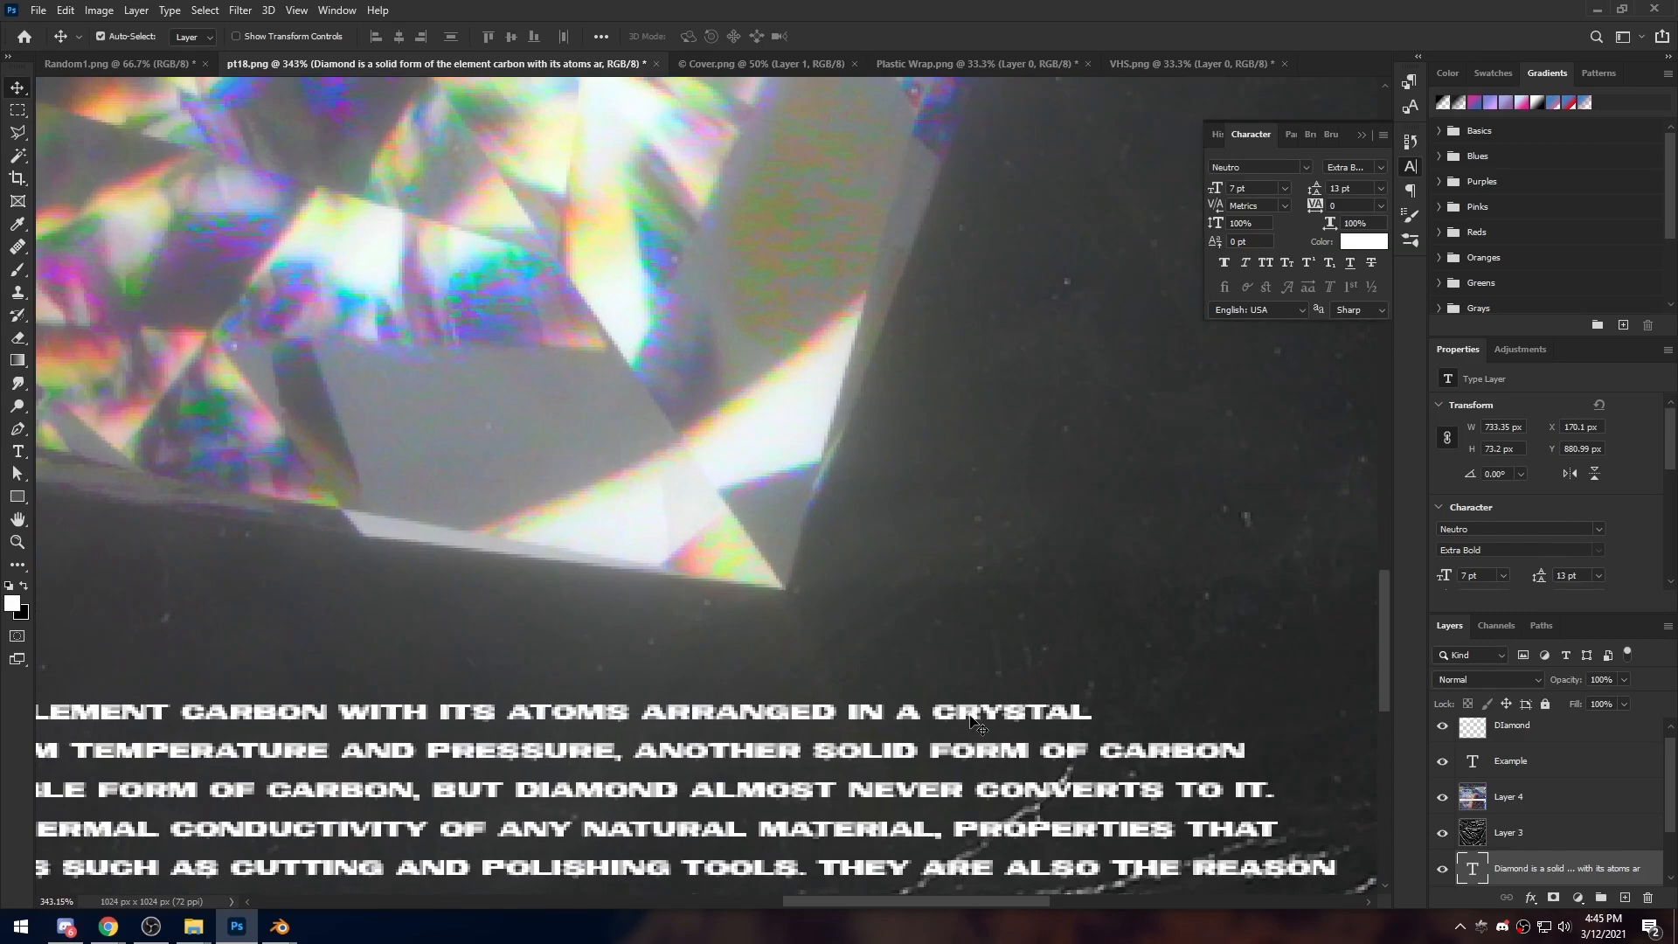
left_click(972, 722)
key("m")
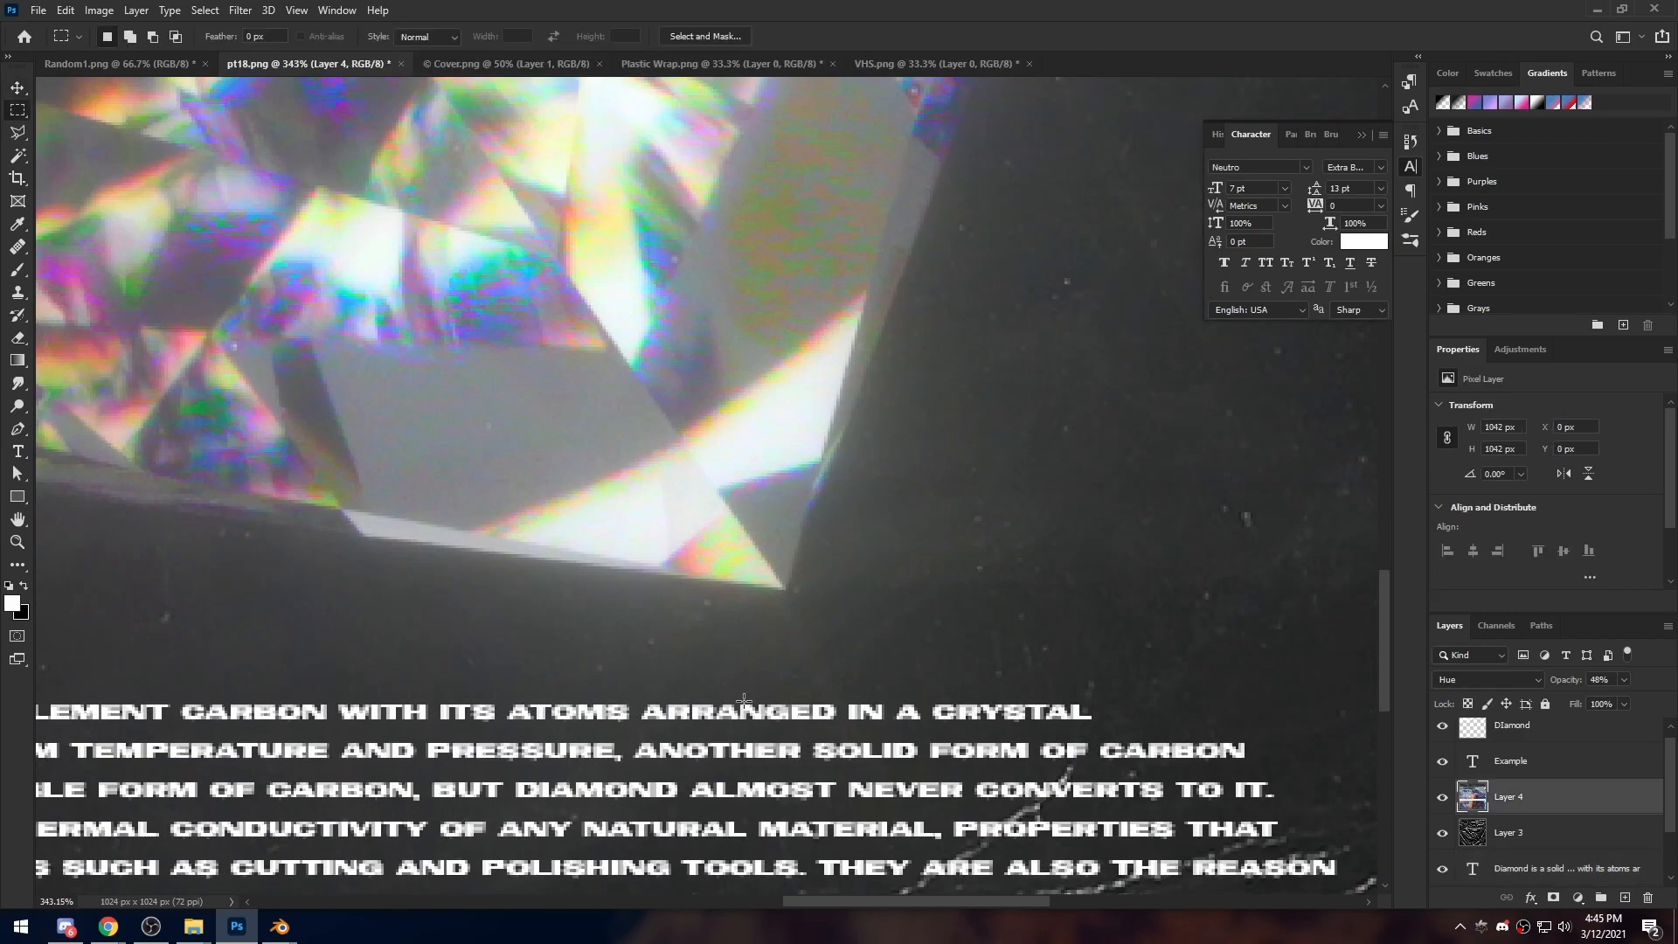
key("v")
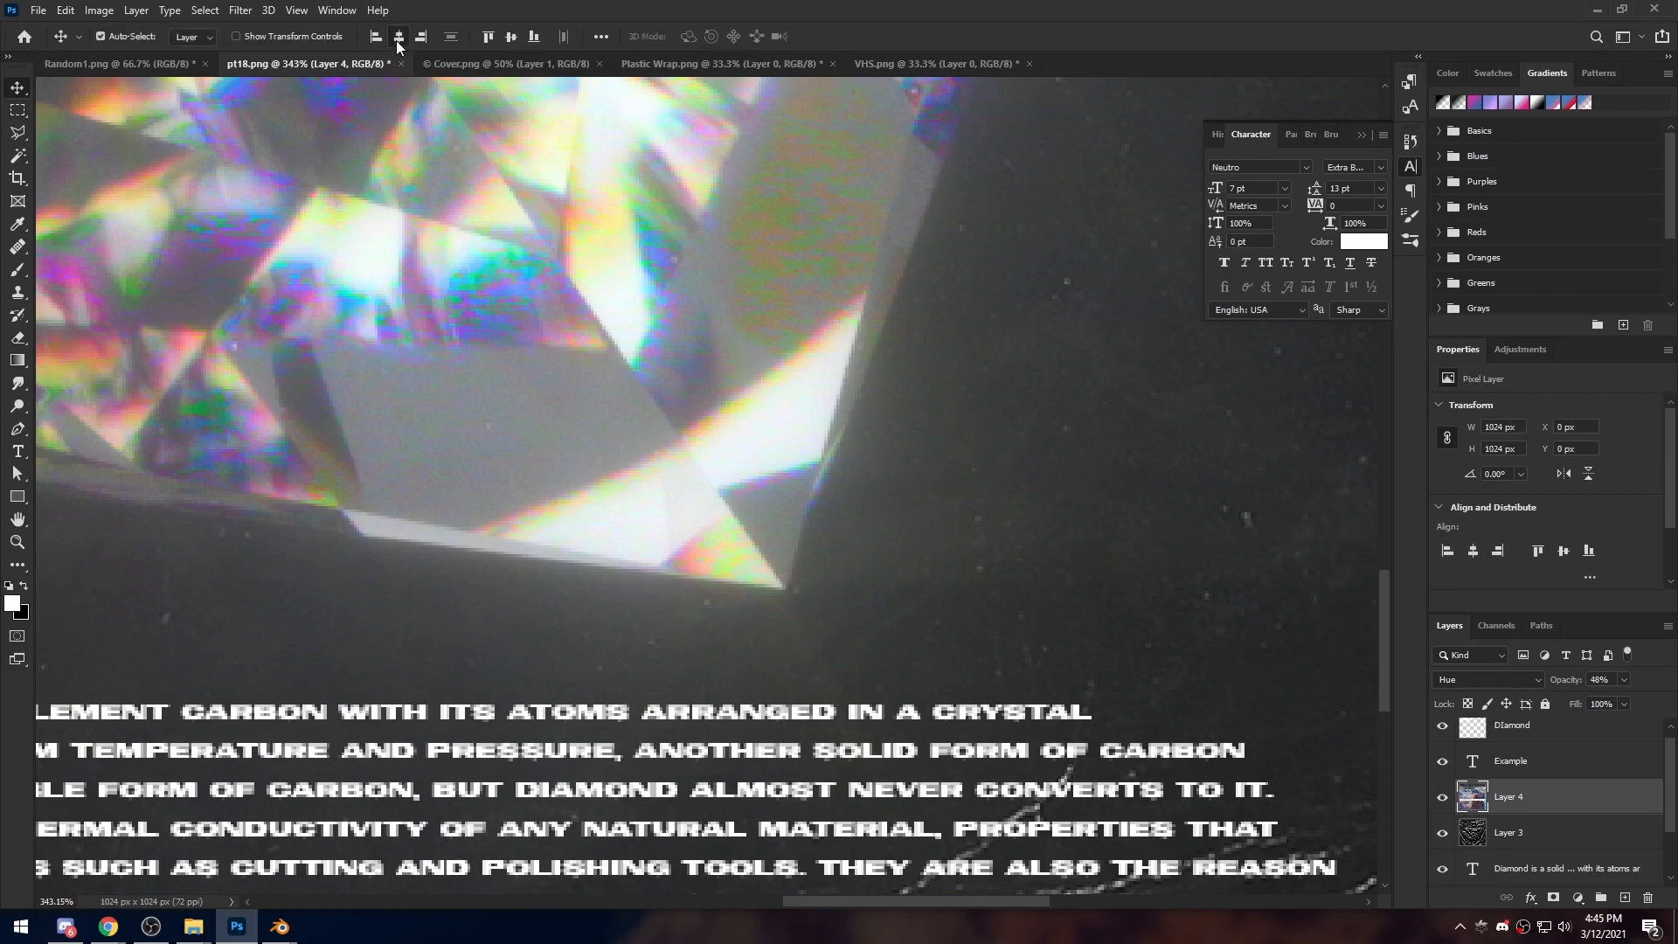
scroll(524, 472, "down", 3, "alt")
scroll(593, 539, "down", 3, "alt")
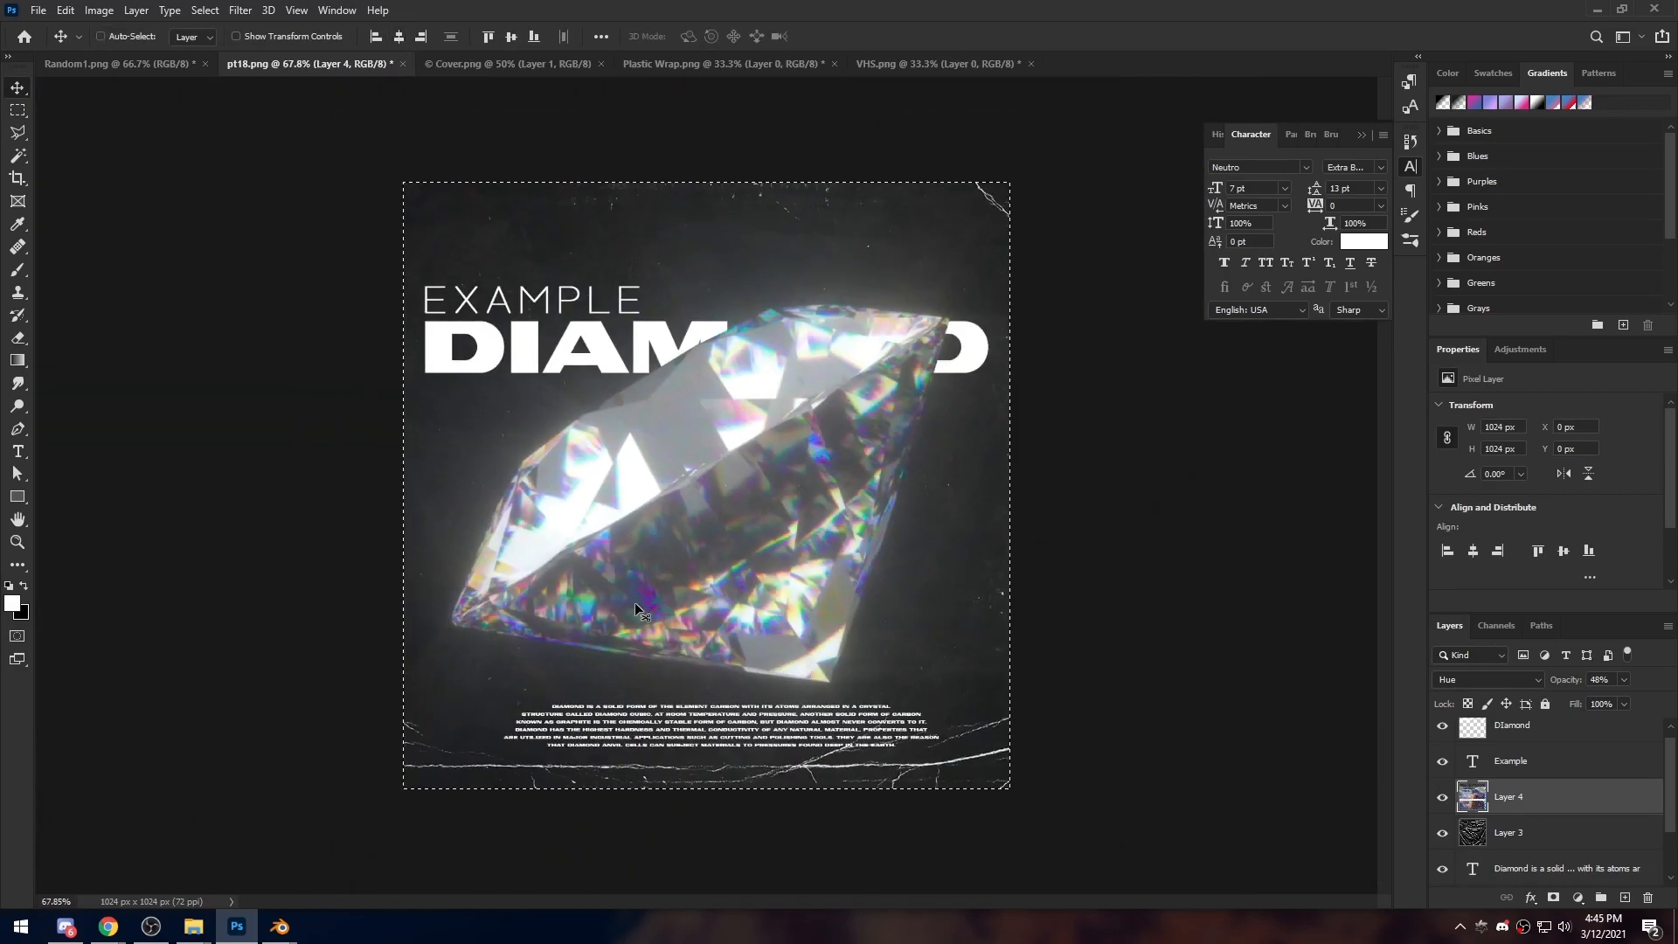
scroll(1544, 798, "up", 1)
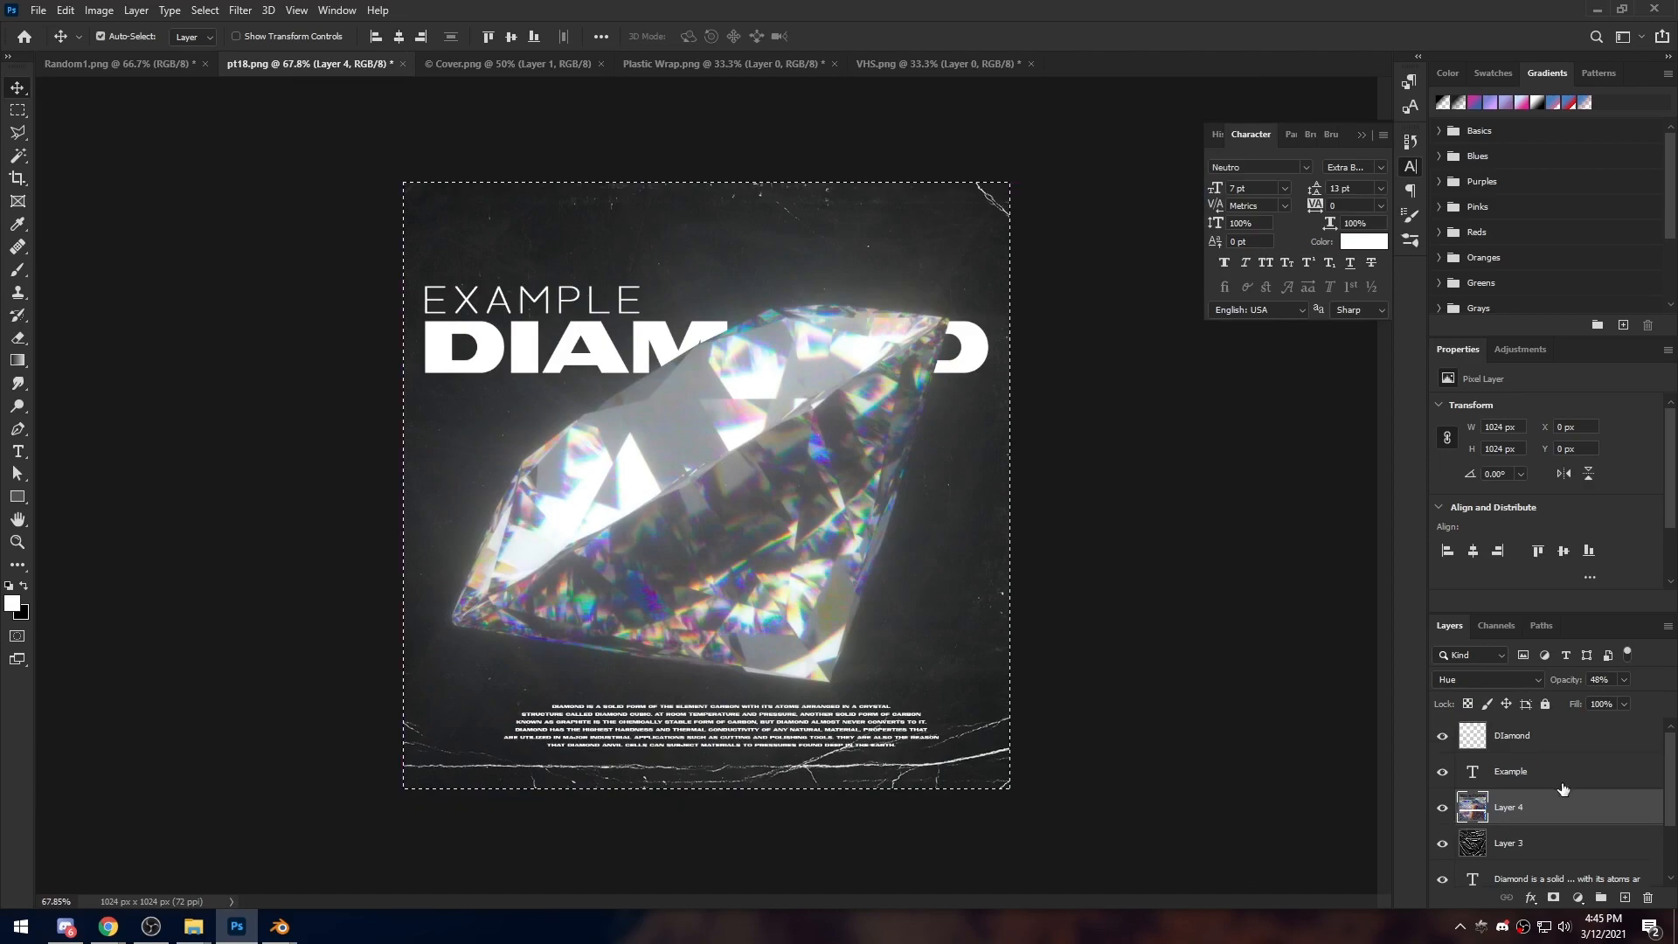
scroll(1593, 815, "down", 2)
left_click(1550, 817)
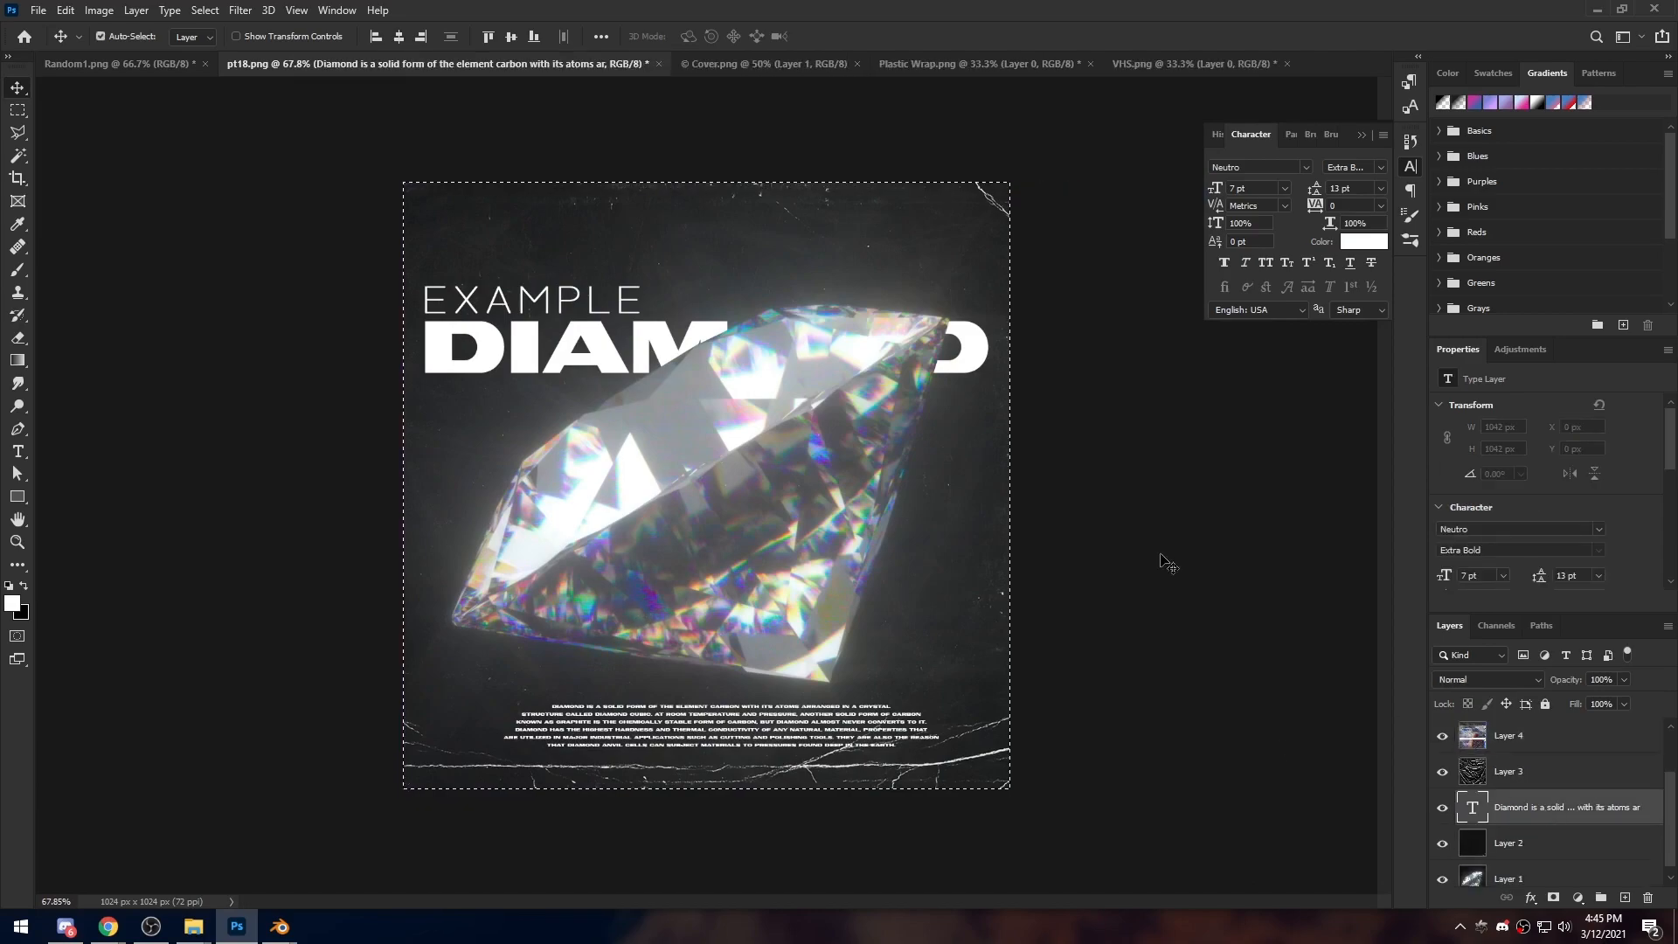
left_click(400, 36)
key("ctrl+d")
Move the paragraph's text layer to the top of the layer stack, above the Diamond layer
scroll(719, 727, "up", 4, "alt")
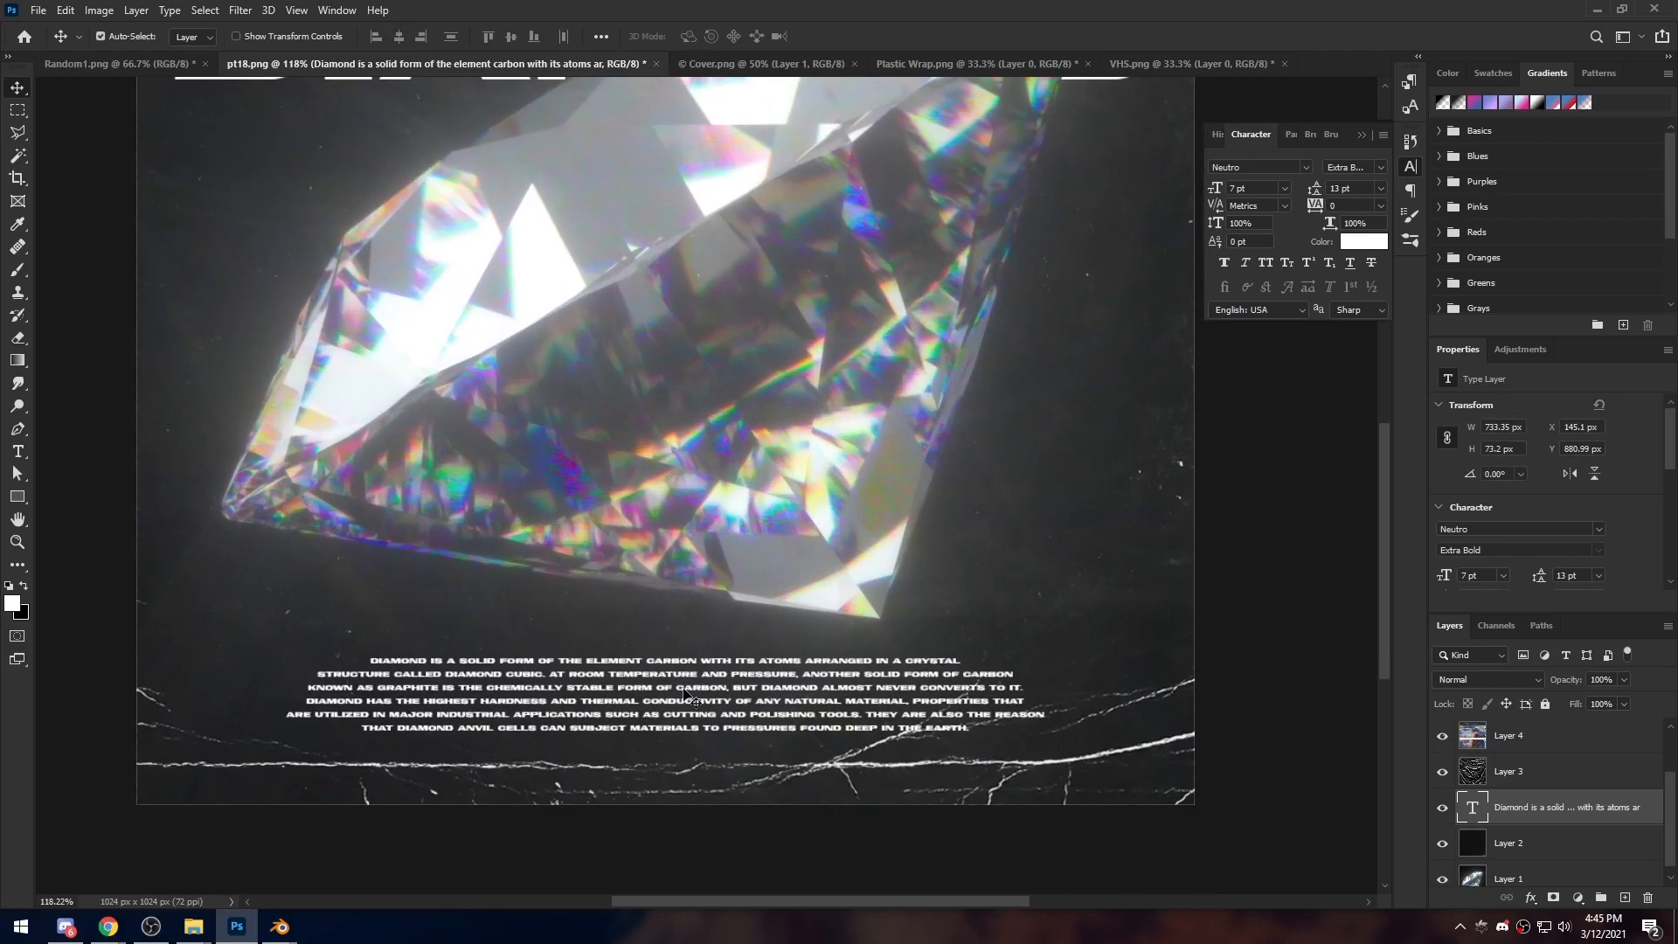
left_click(686, 695)
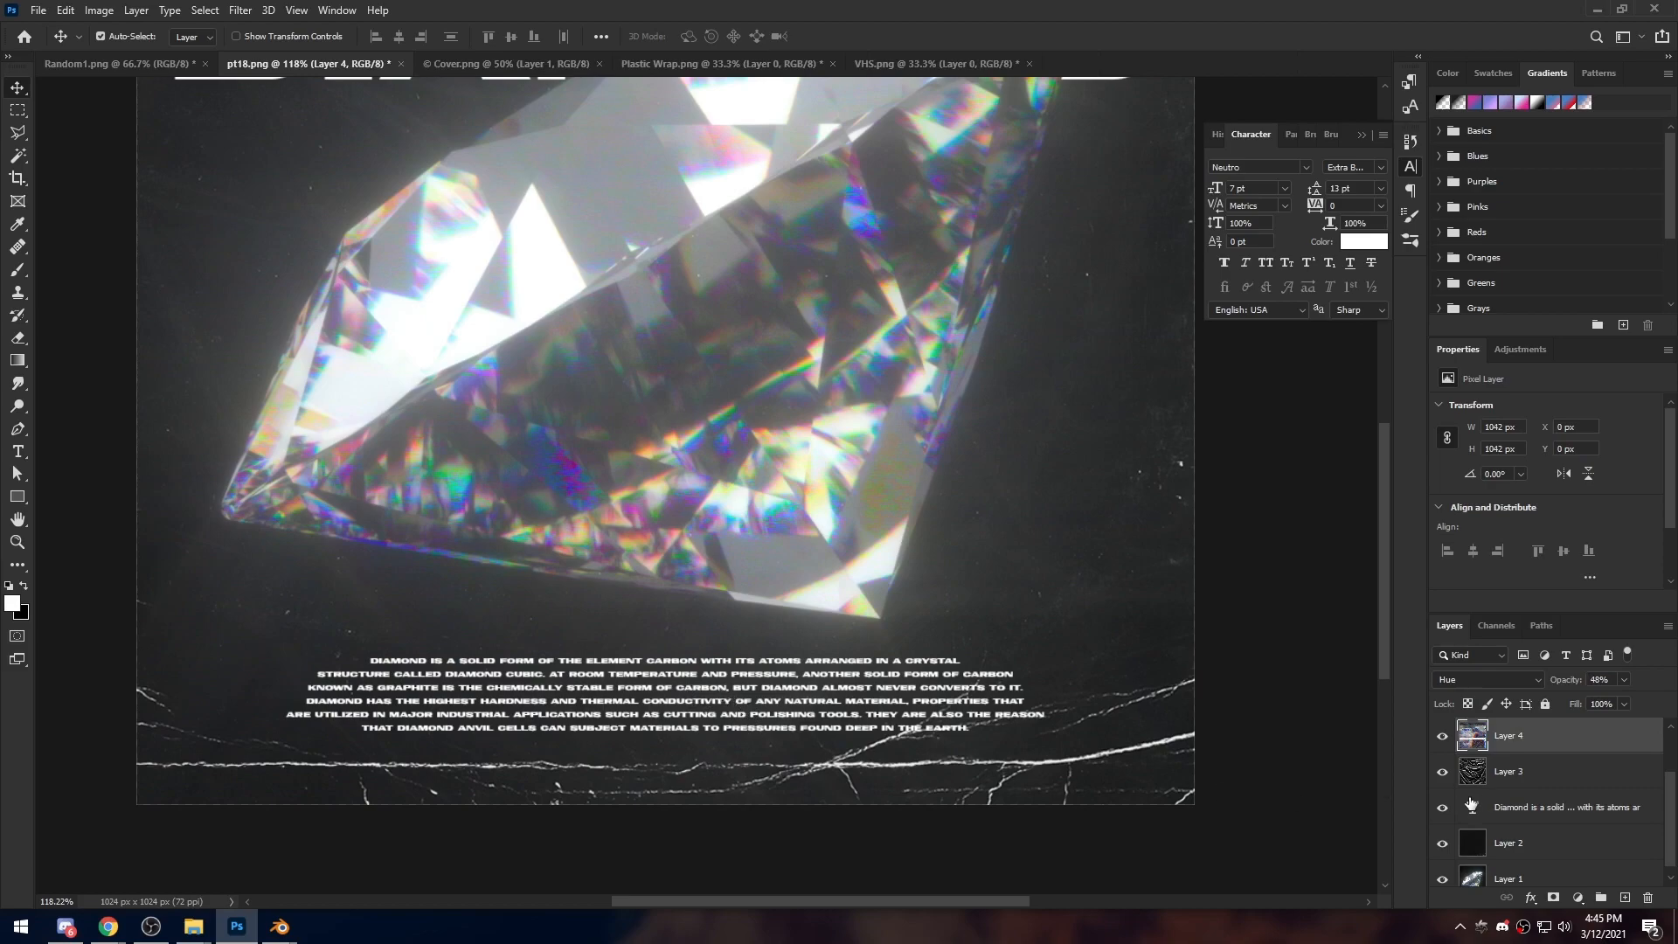
scroll(1482, 800, "down", 1)
left_click(1555, 801)
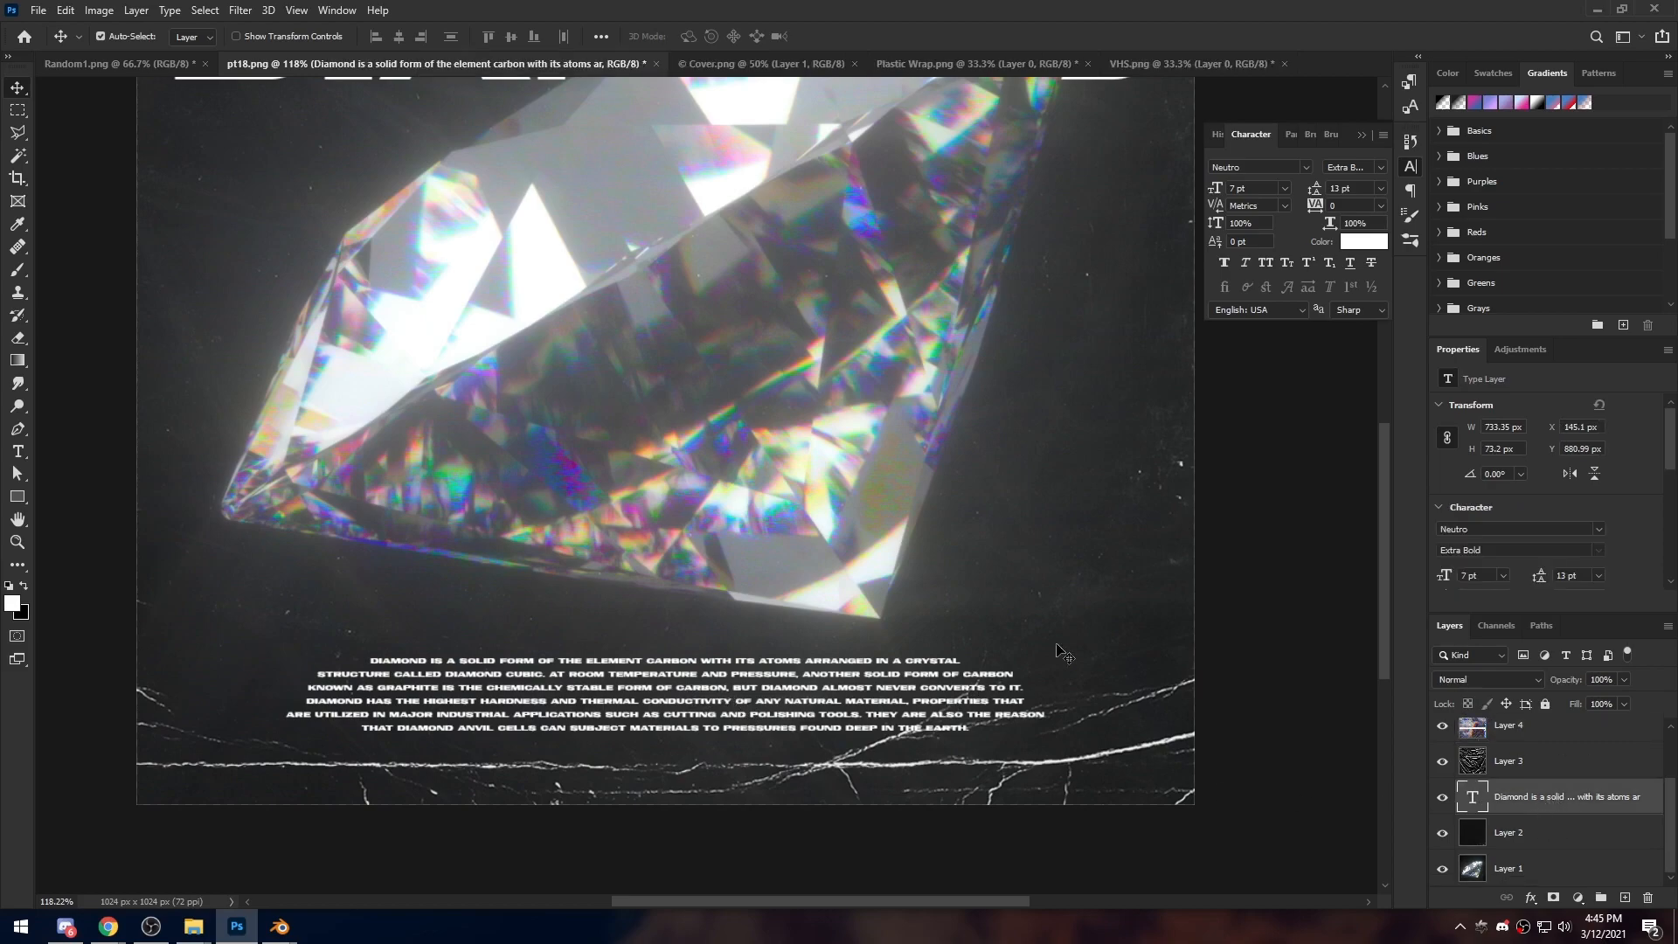
scroll(983, 697, "up", 3, "alt")
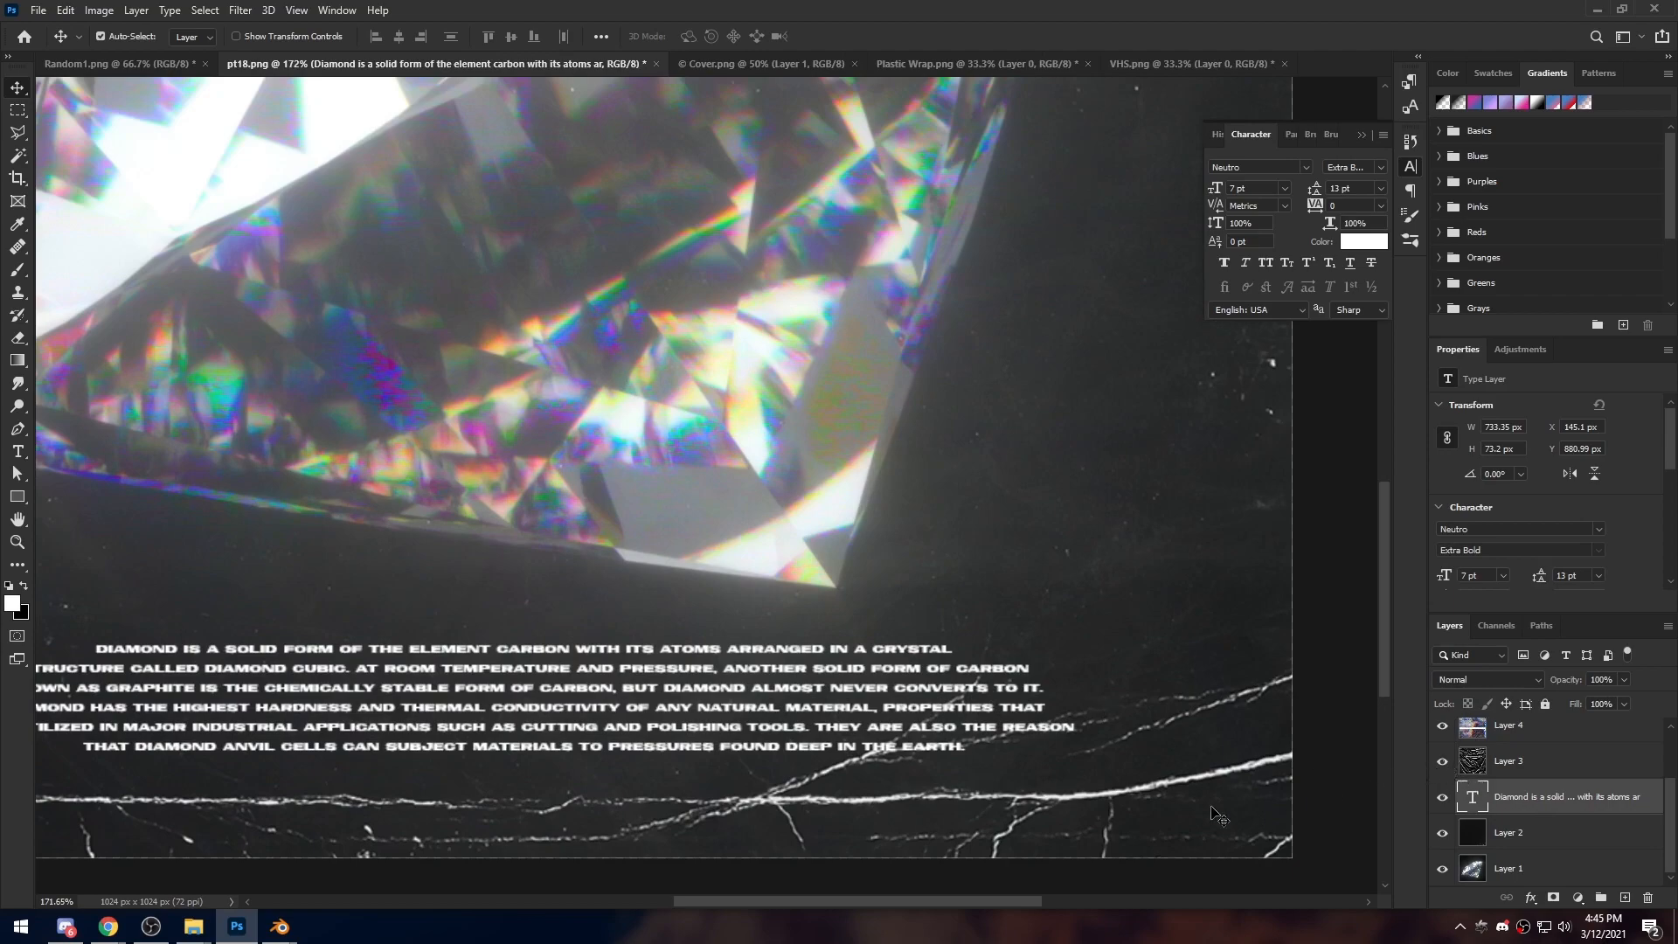
left_click(1063, 734)
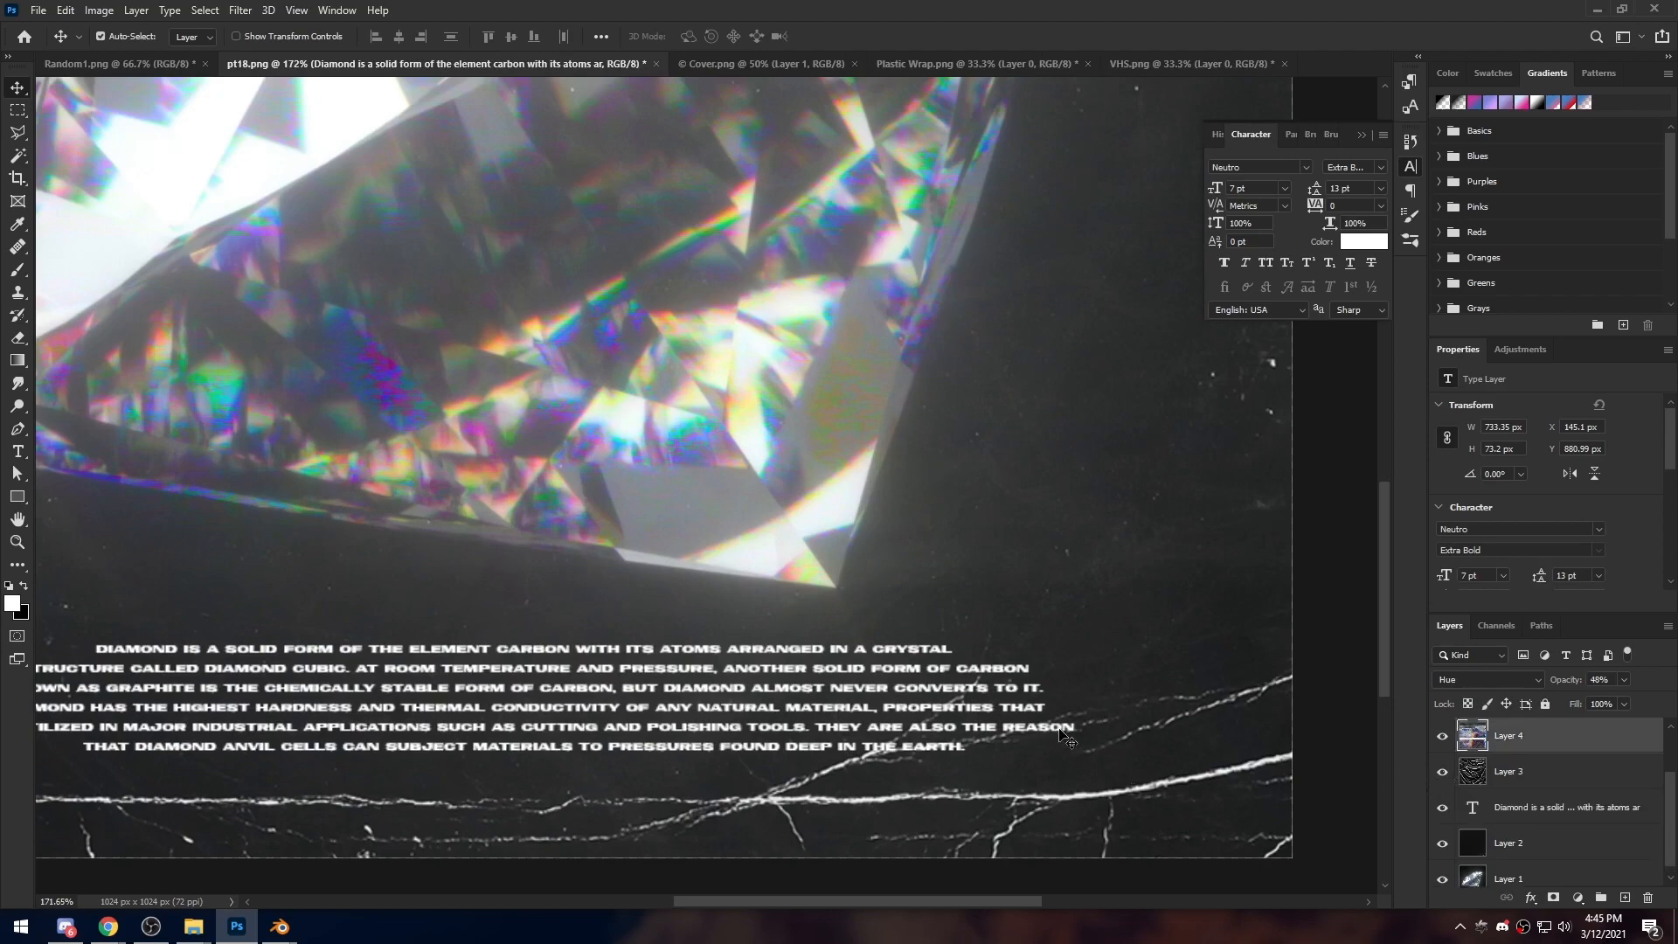
left_click(1543, 774)
left_click_drag(1547, 809, 1543, 730)
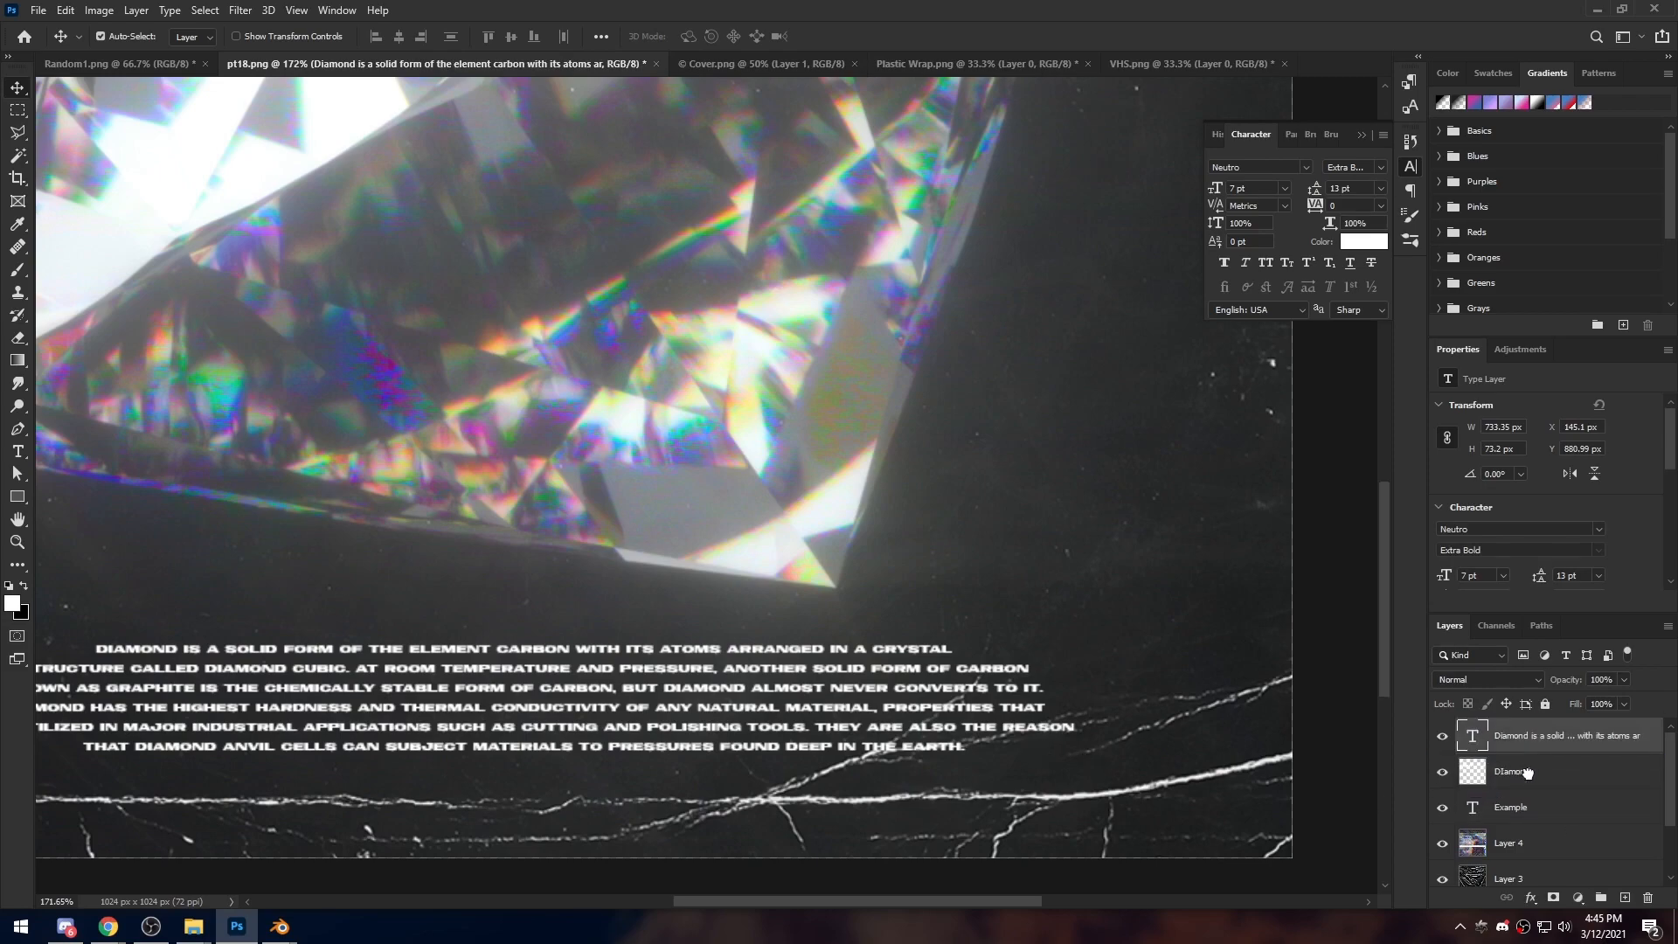
Set the whole paragraph's font size to 6 pt and its leading to 8 pt, and commit the text
double_click(1007, 728)
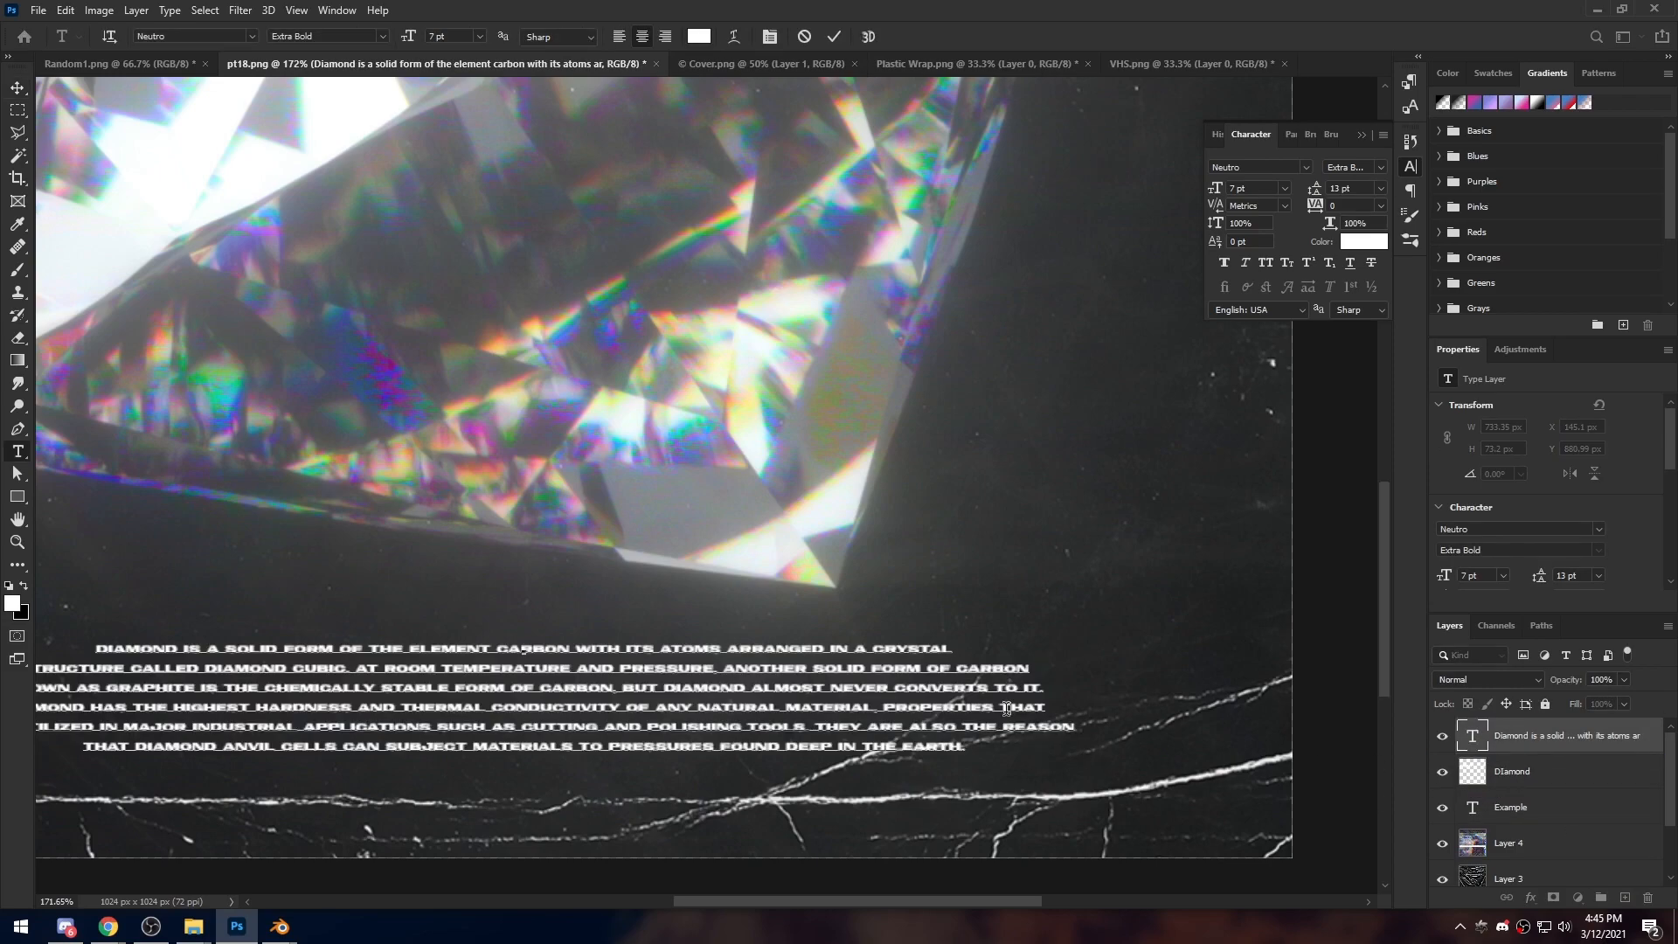
key("ctrl+a")
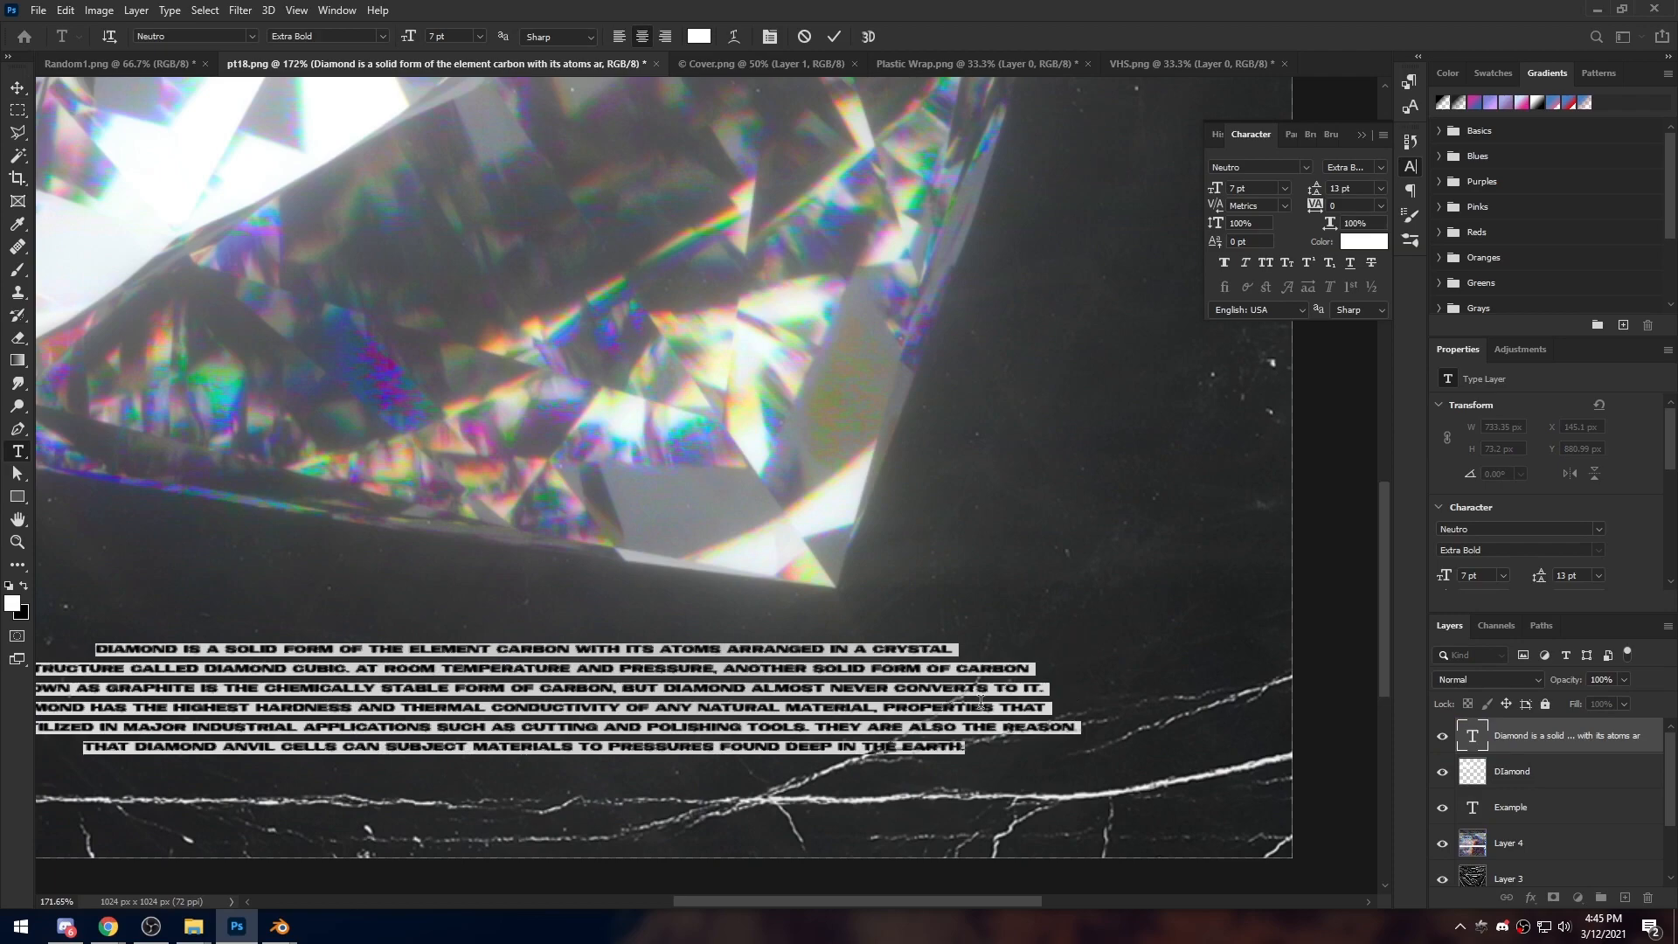
left_click_drag(1234, 190, 1225, 265)
key("Return")
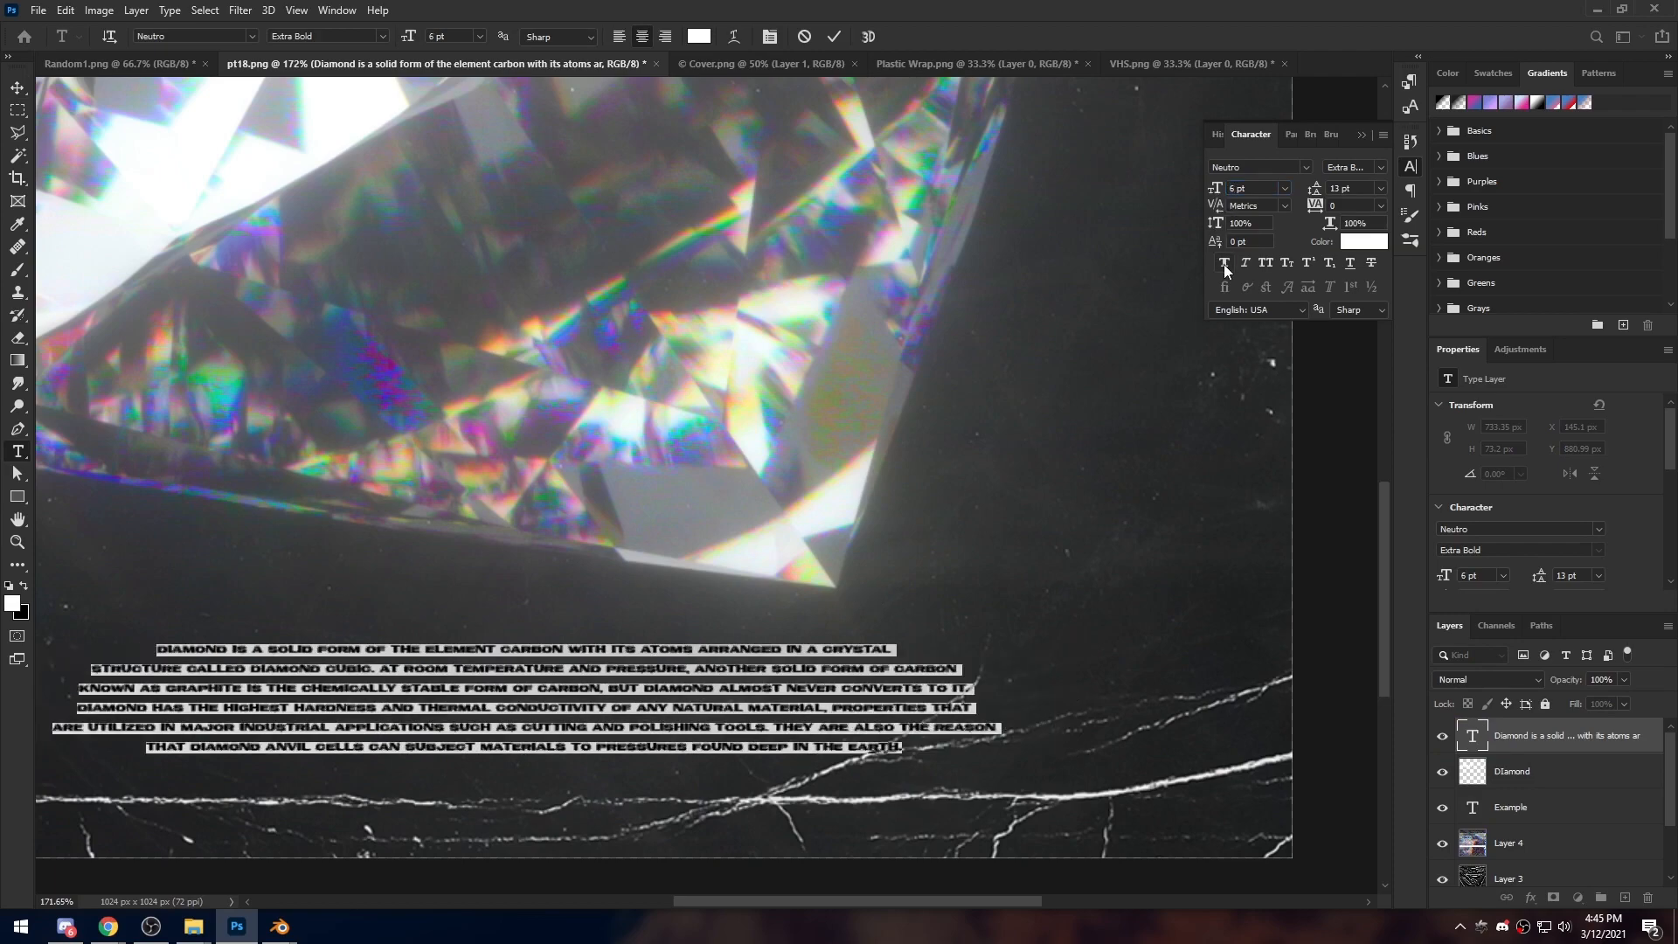
left_click_drag(1319, 193, 1316, 193)
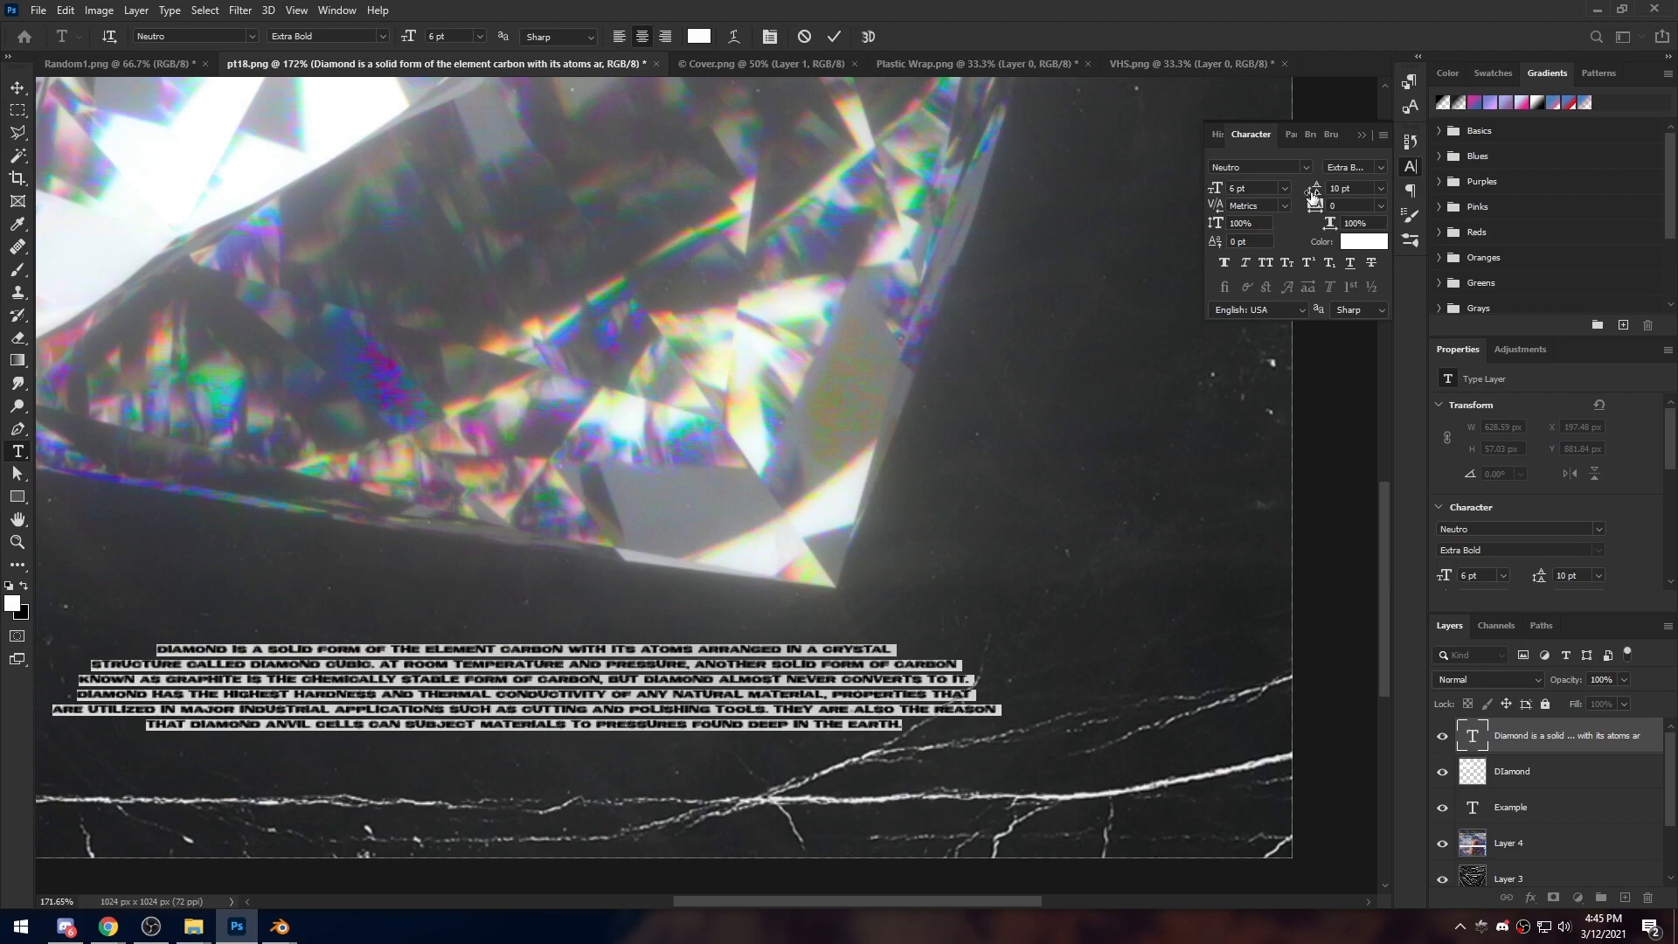
left_click_drag(1314, 197, 1313, 197)
left_click(835, 35)
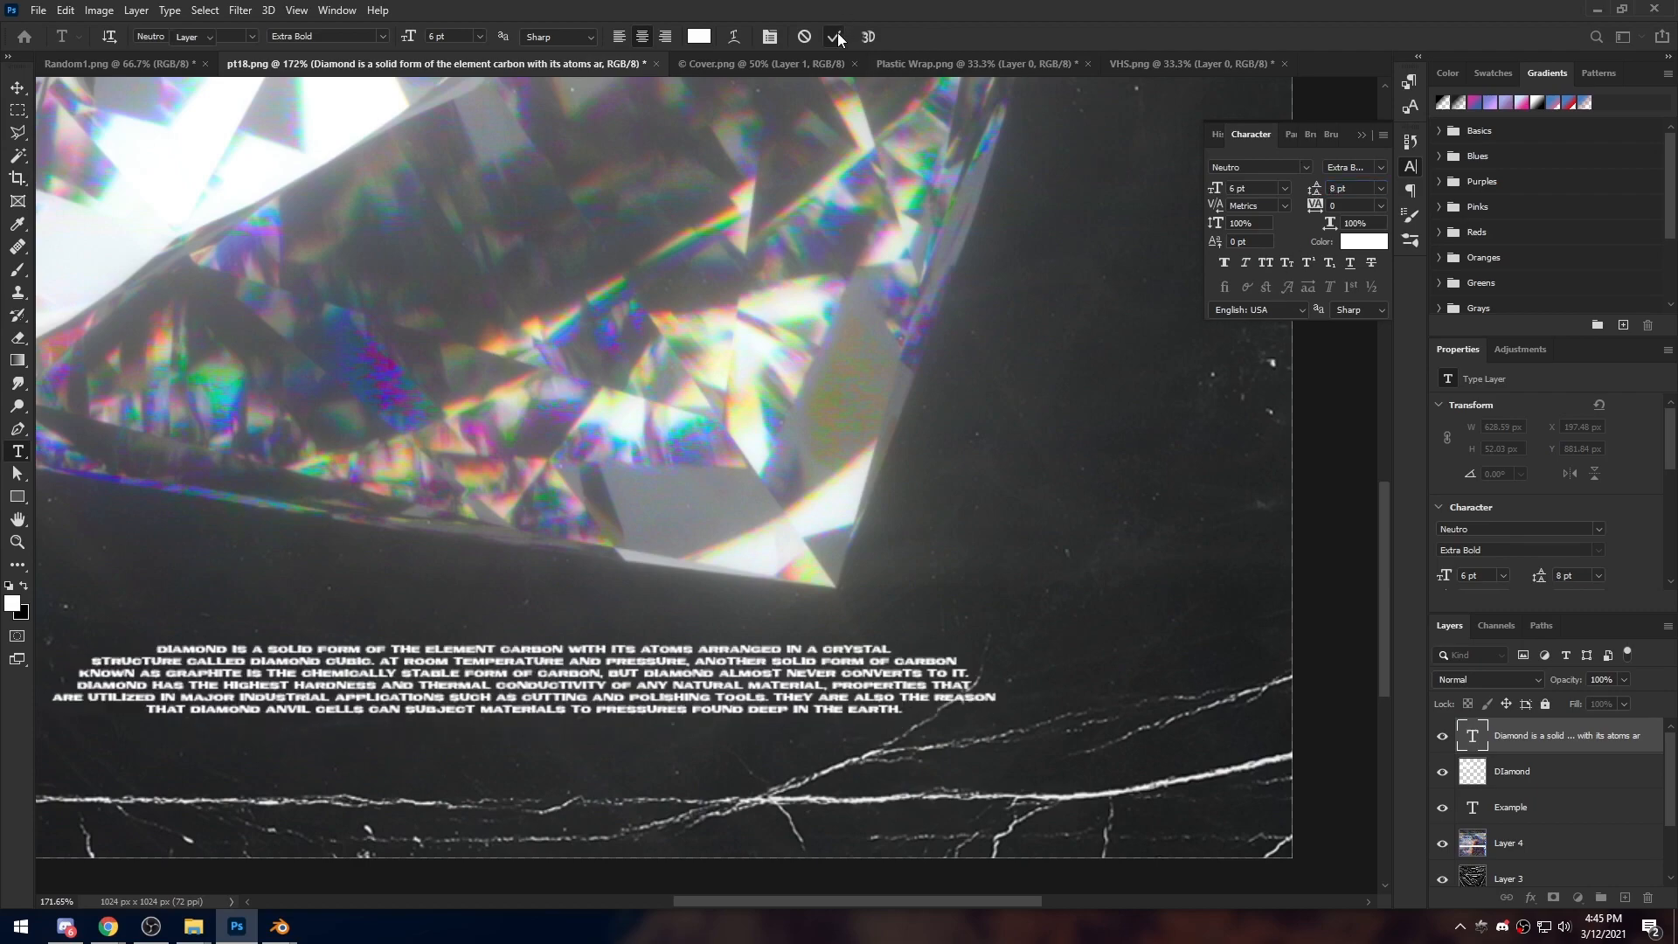
Align the resized paragraph to the horizontal center of the full canvas again and deselect
key("v")
scroll(721, 629, "down", 1)
key("super")
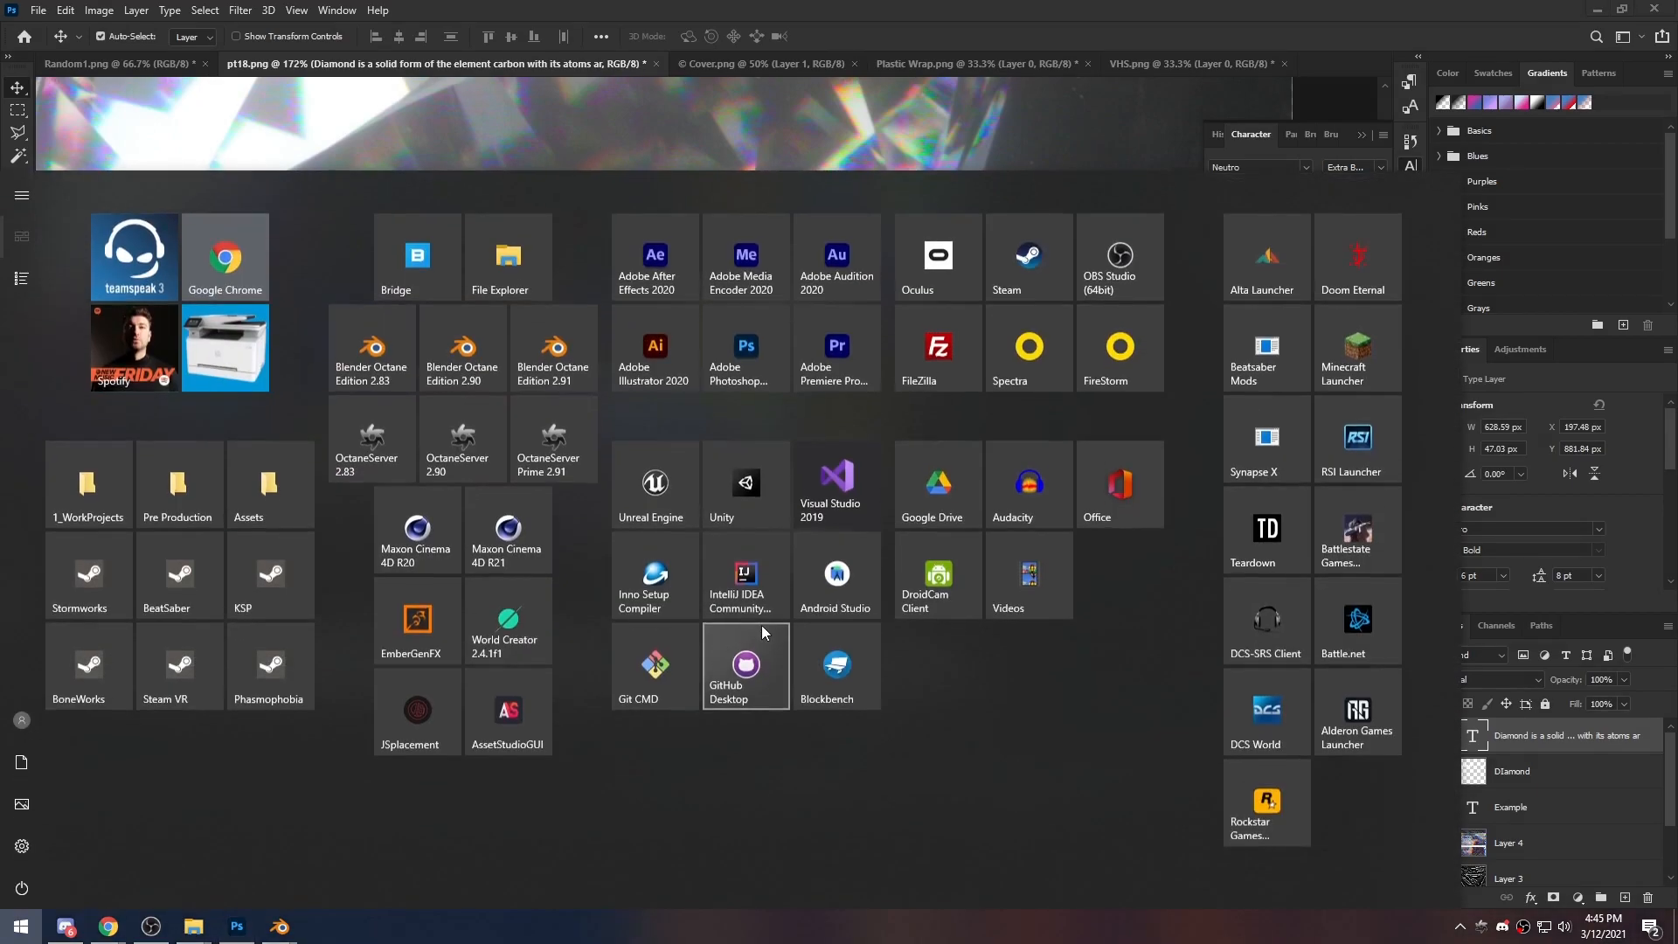
left_click(887, 144)
scroll(793, 507, "down", 5, "alt")
scroll(699, 787, "up", 4, "alt")
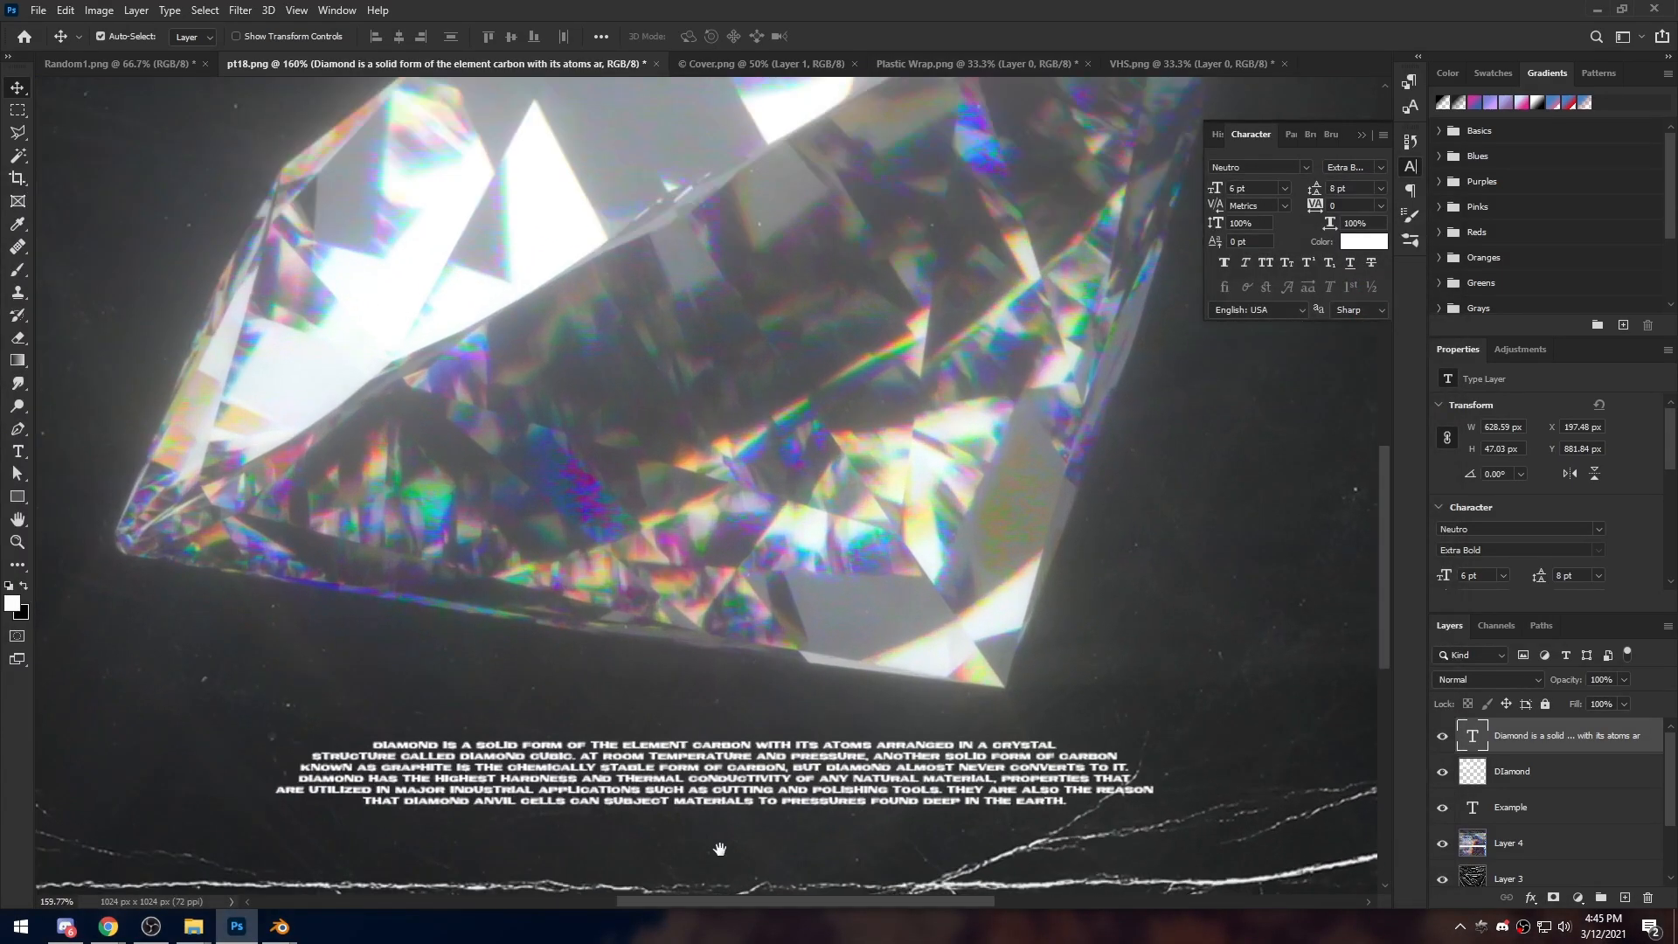
scroll(726, 752, "down", 1)
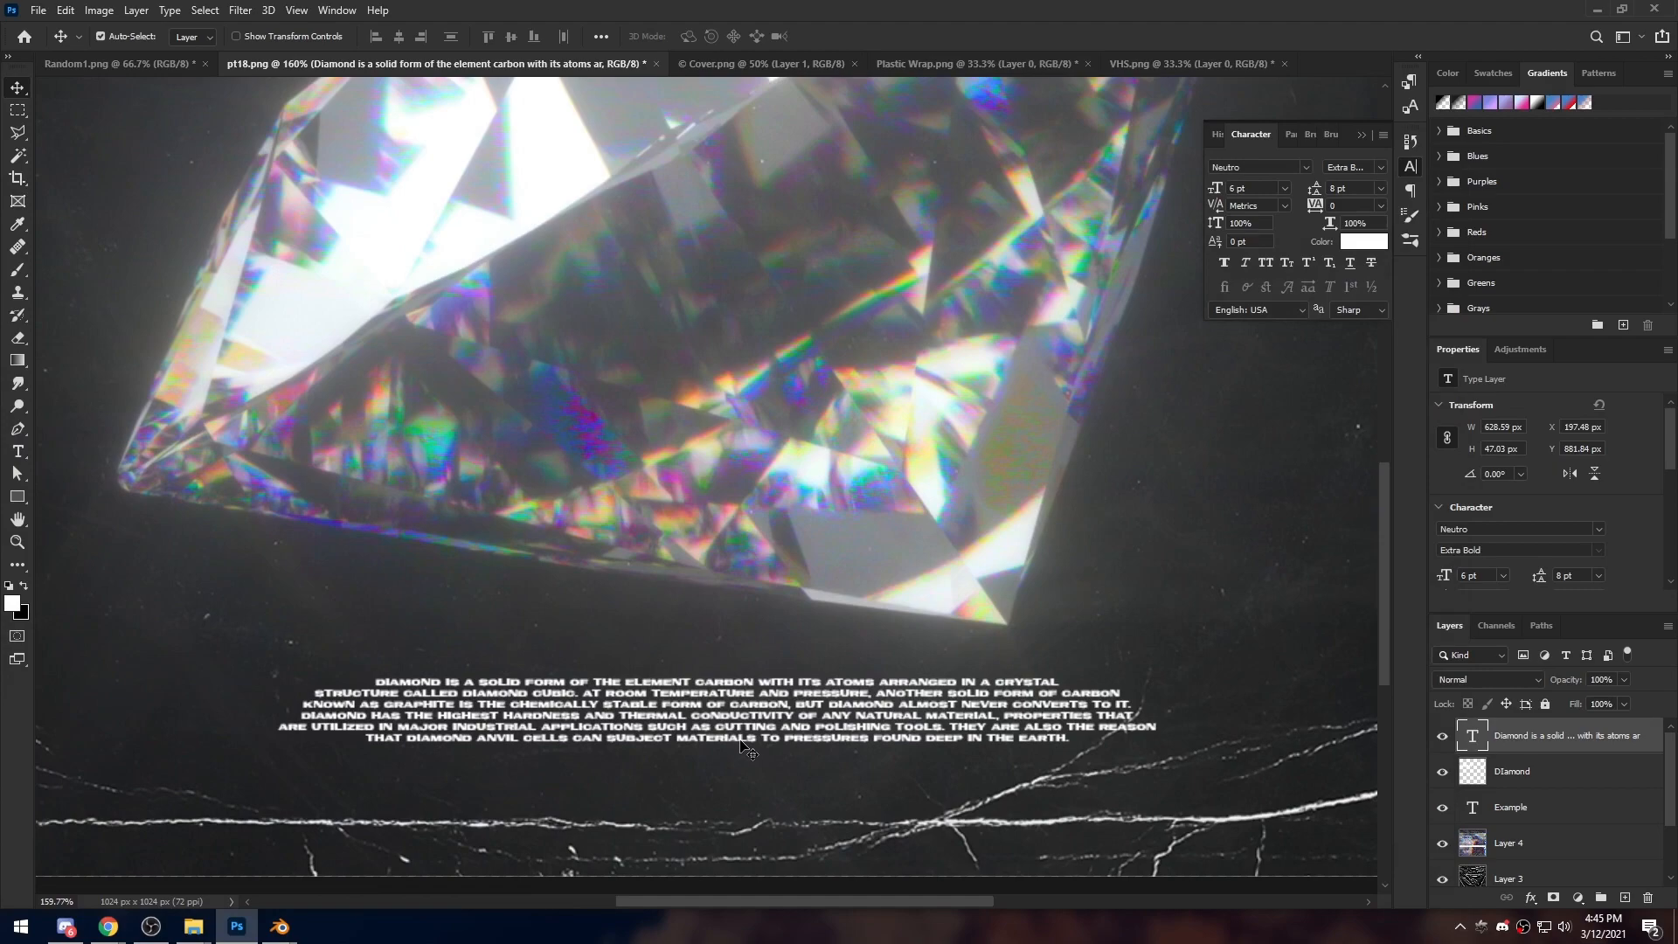
key("m")
key("ctrl+a")
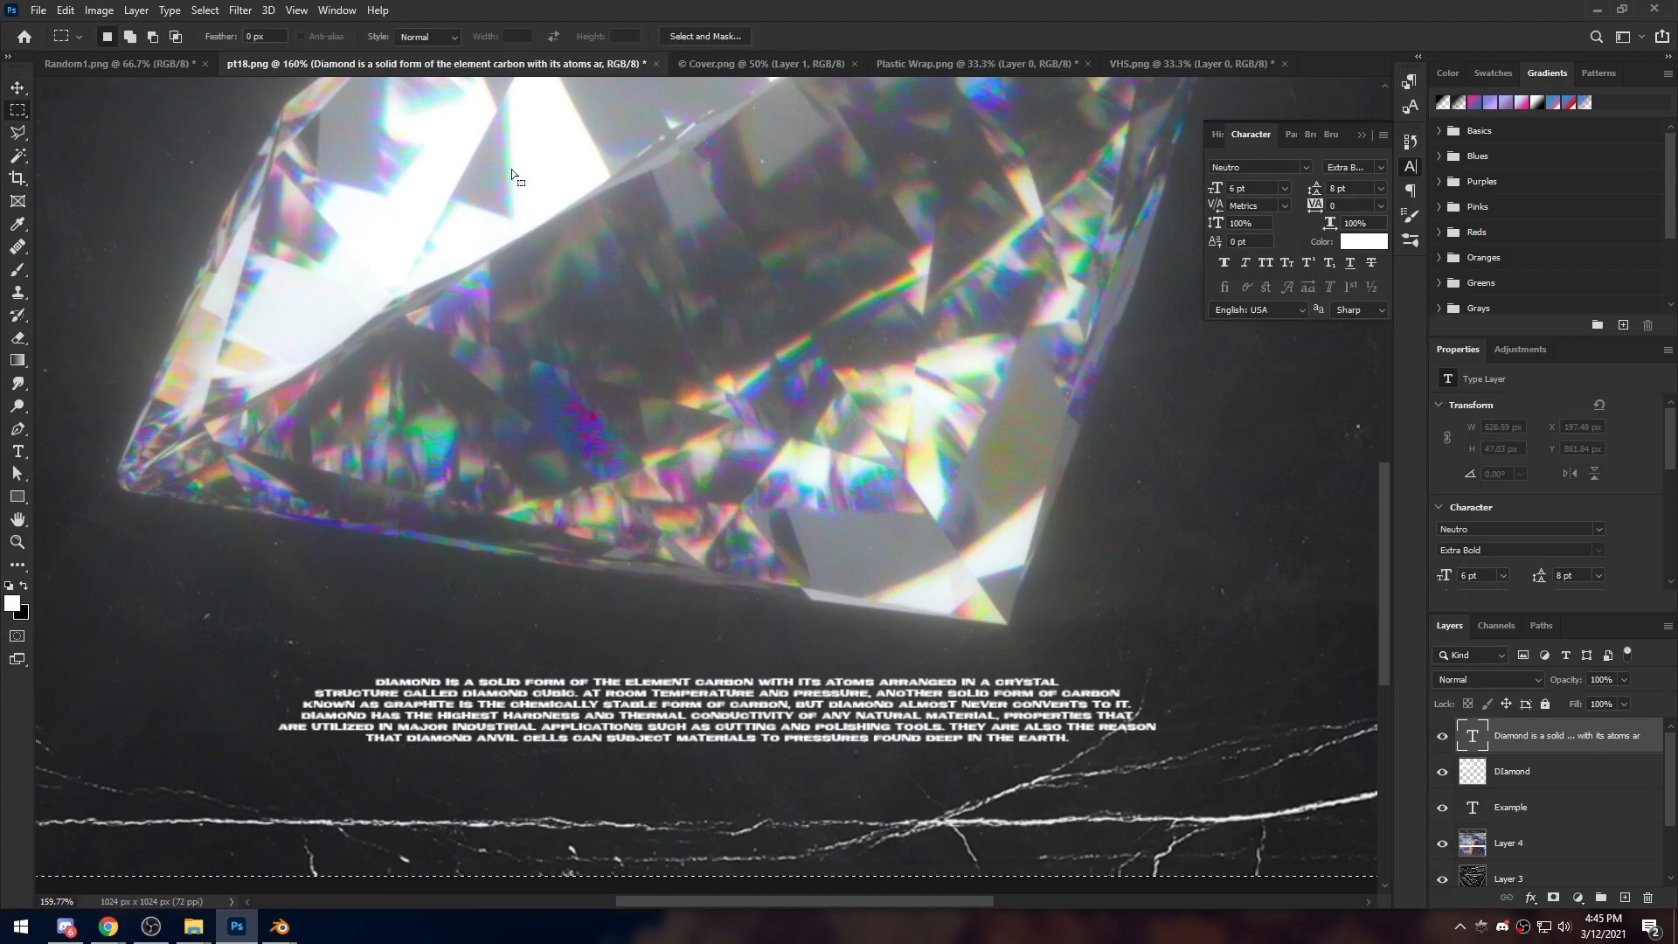
key("v")
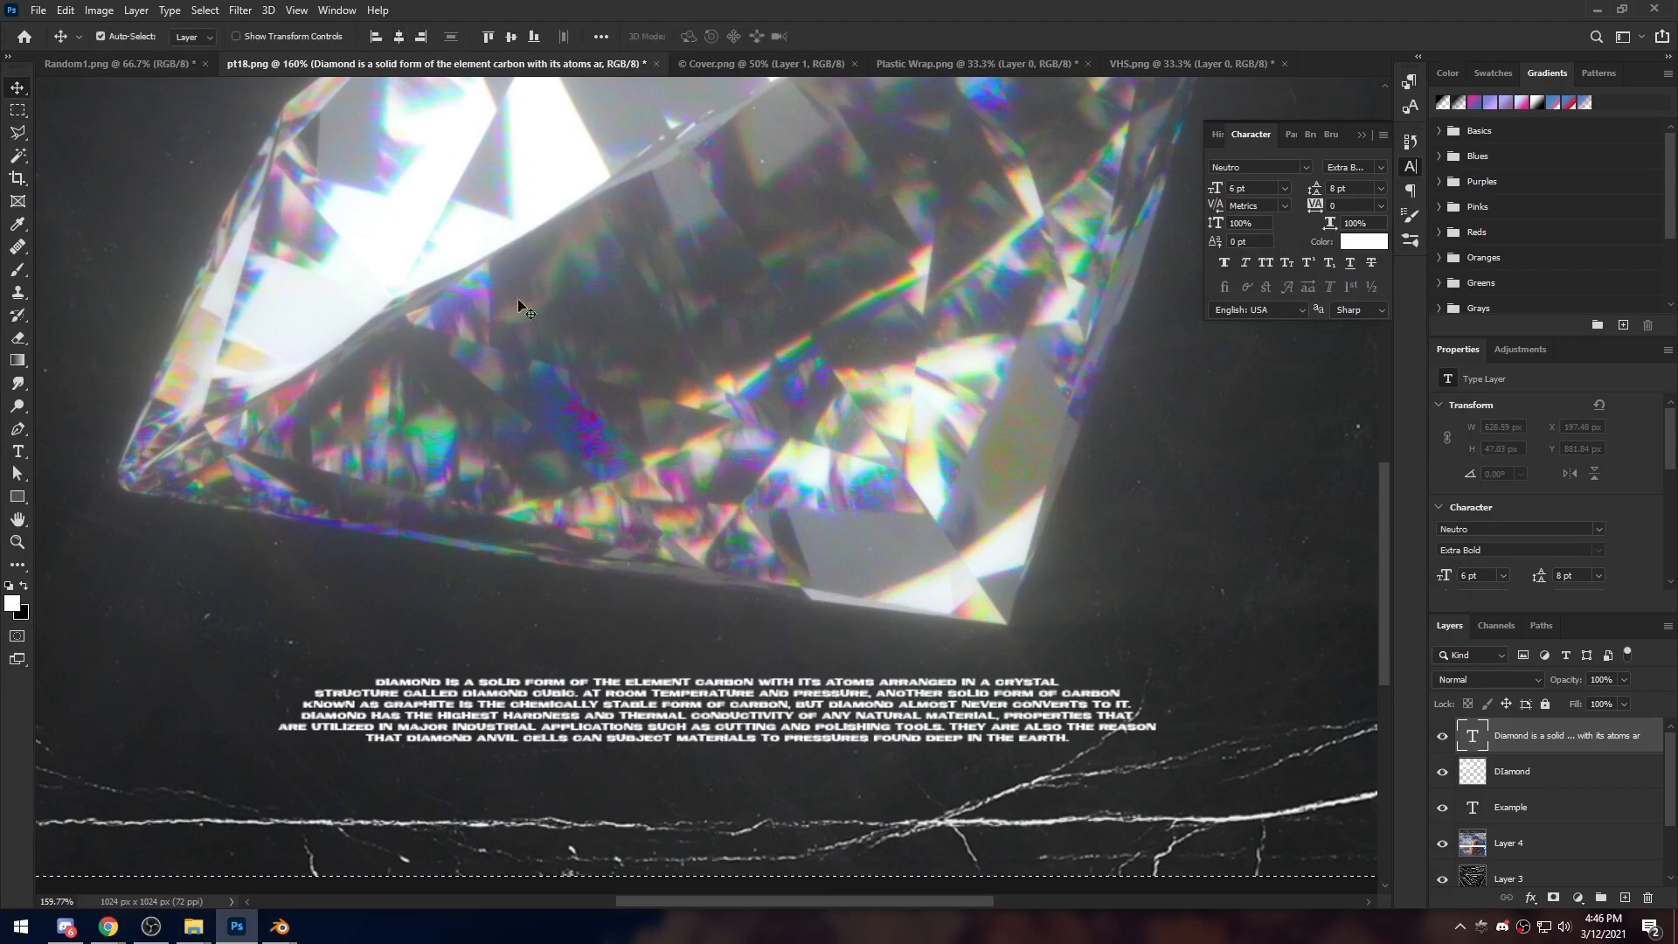
key("ctrl+d")
scroll(708, 477, "down", 5, "alt")
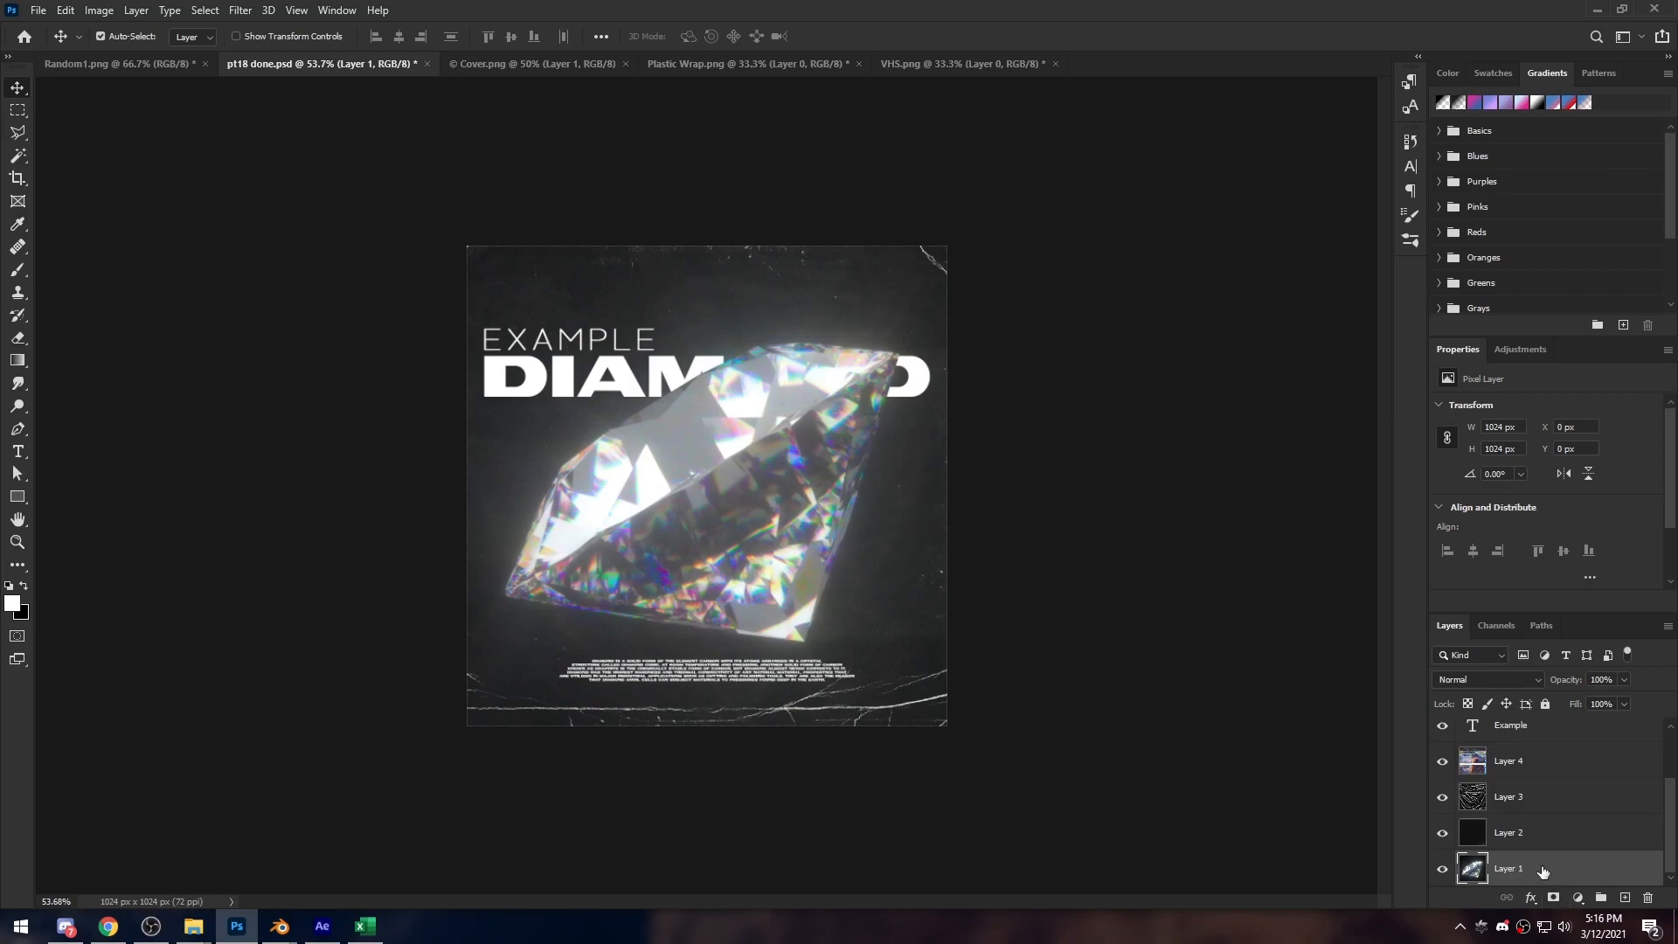
Add 3% Gaussian monochromatic noise to the diamond render on Layer 1
left_click(1444, 870)
left_click(1444, 870)
left_click(240, 11)
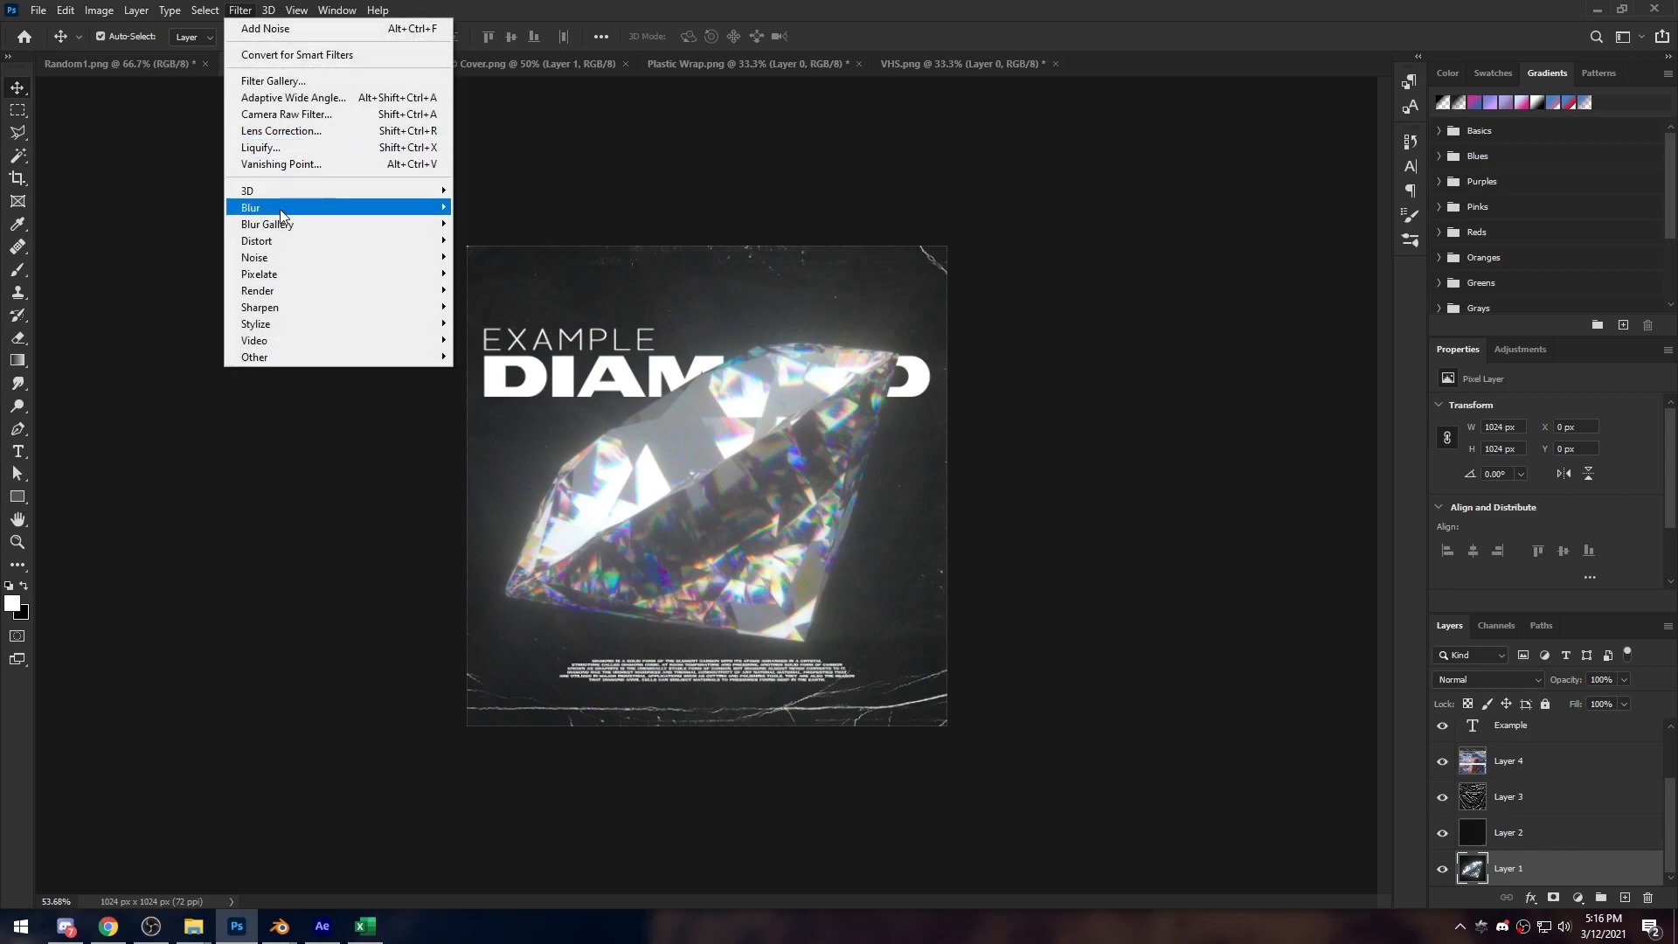
mouse_move(284, 261)
left_click(494, 256)
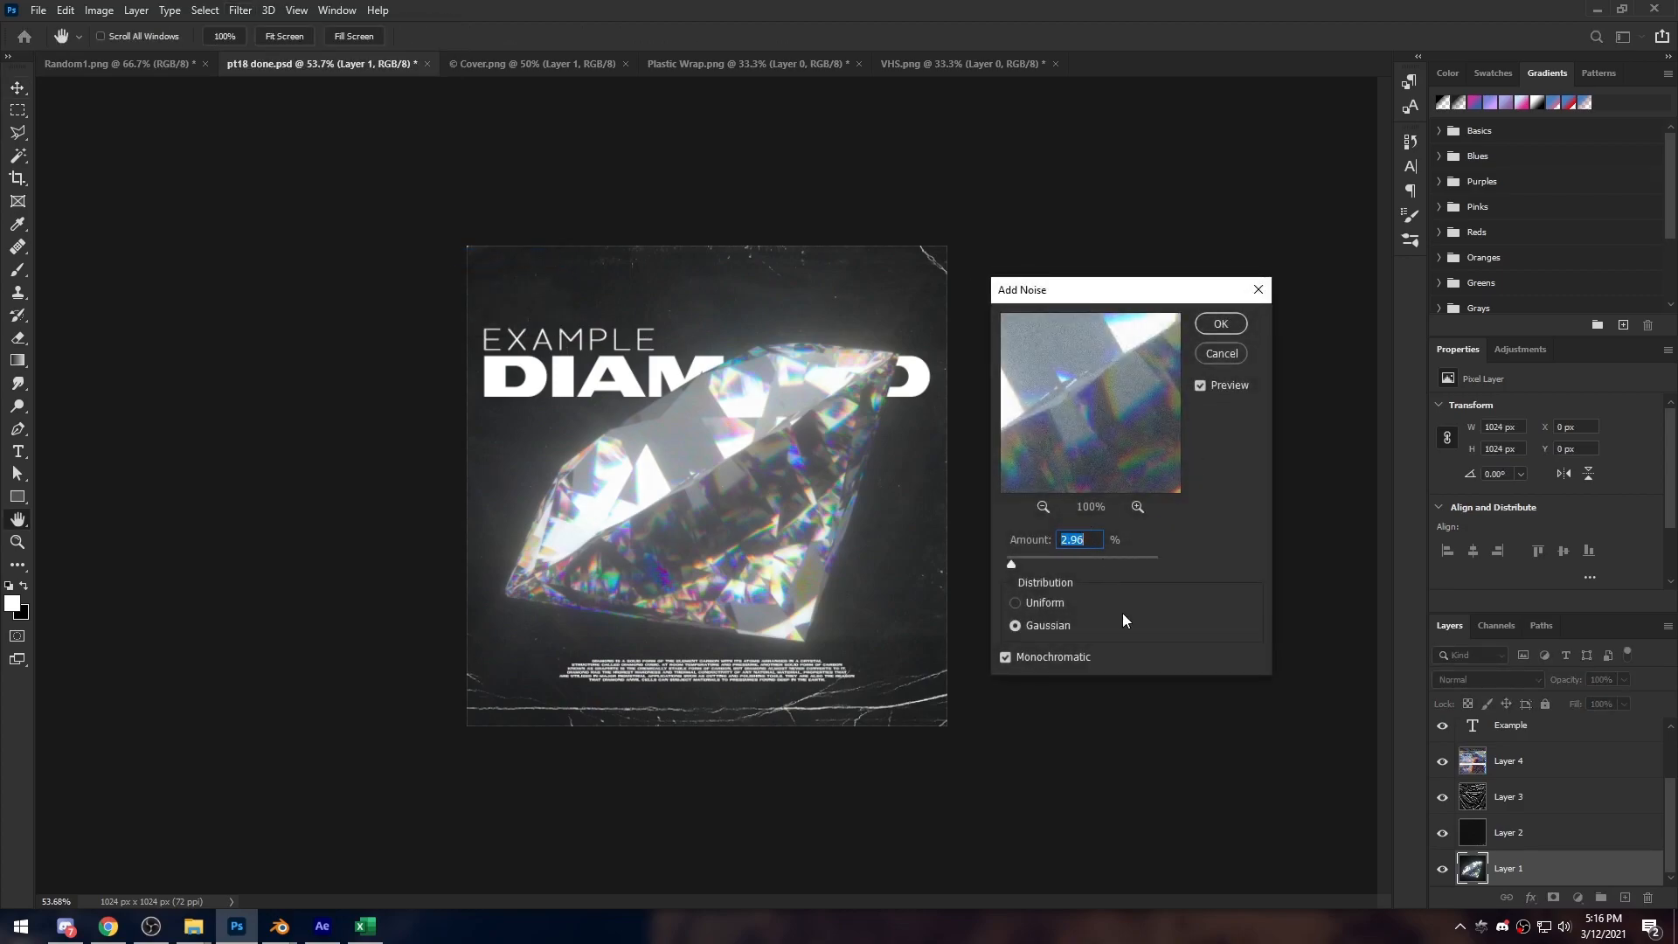
type("3")
left_click(1223, 326)
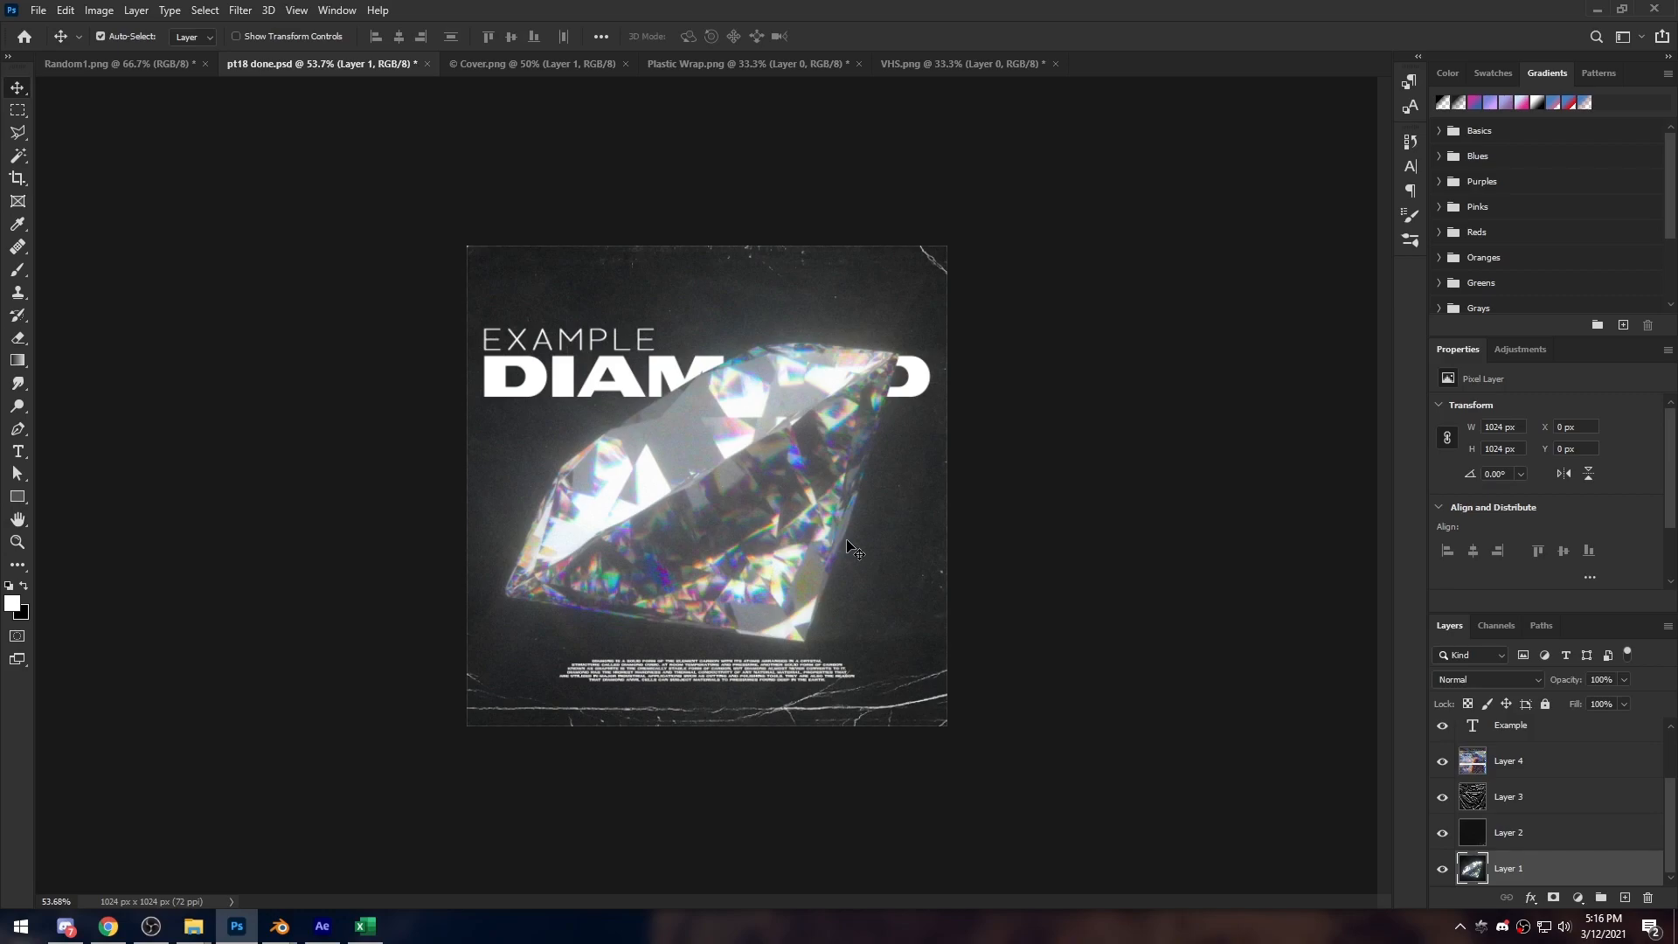